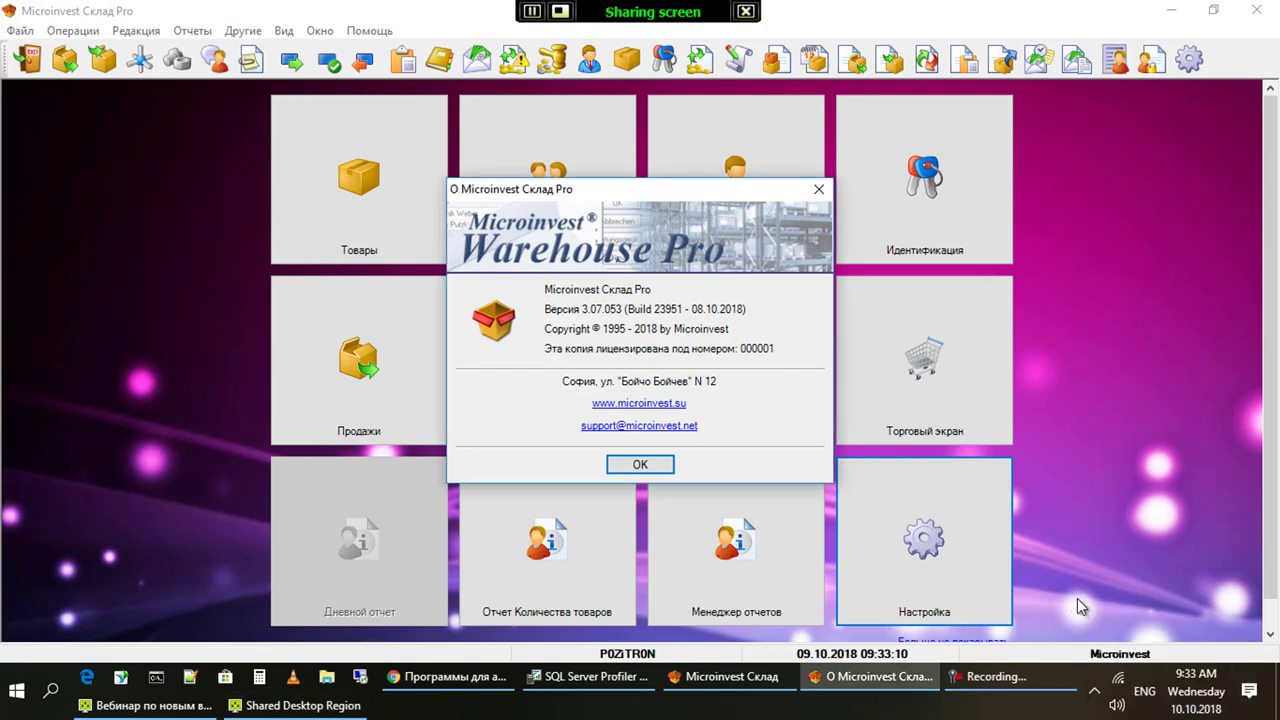
# Close the About box for version 3.07.053 and open the Товары goods catalogue
pyautogui.press('Return')
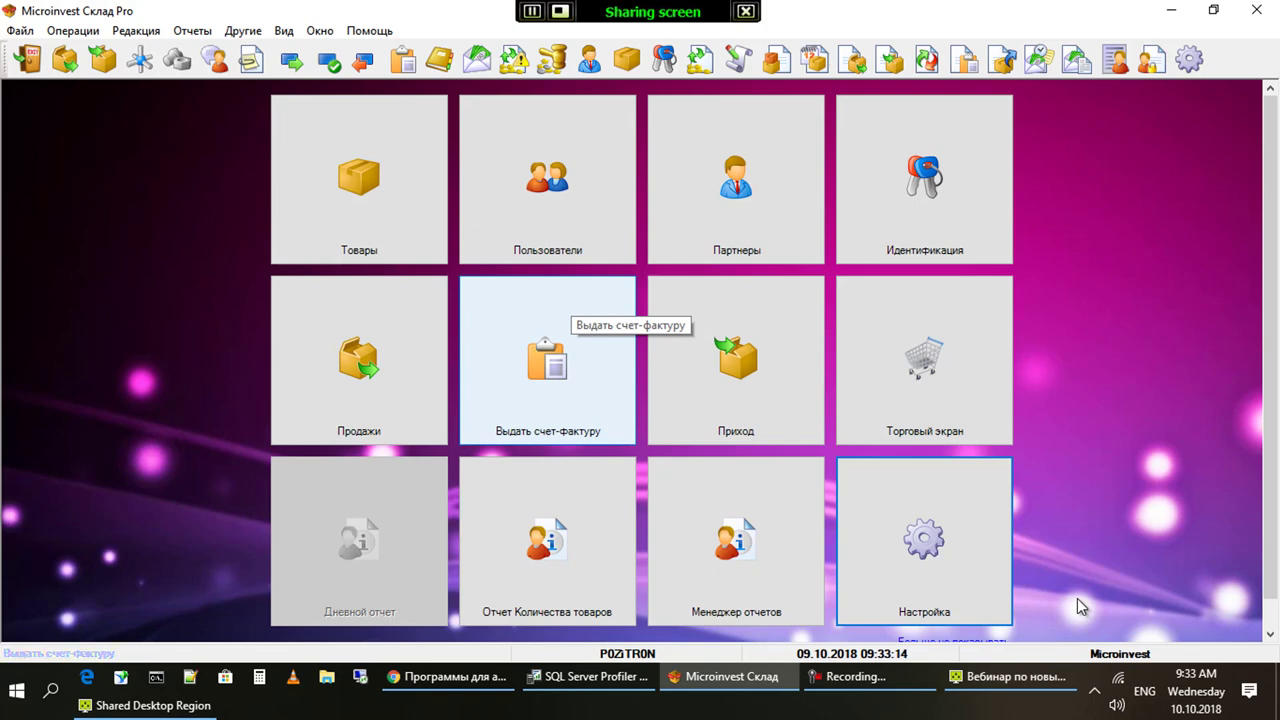
pyautogui.press('Tab')
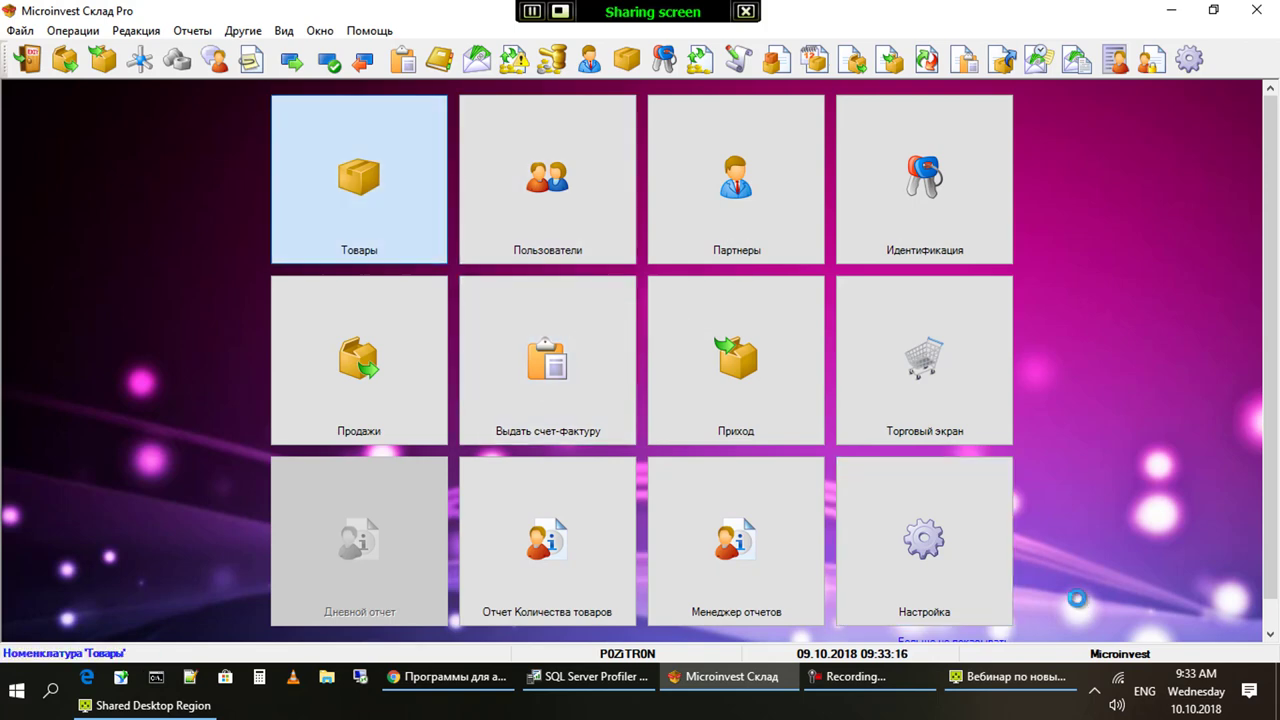
pyautogui.press('Return')
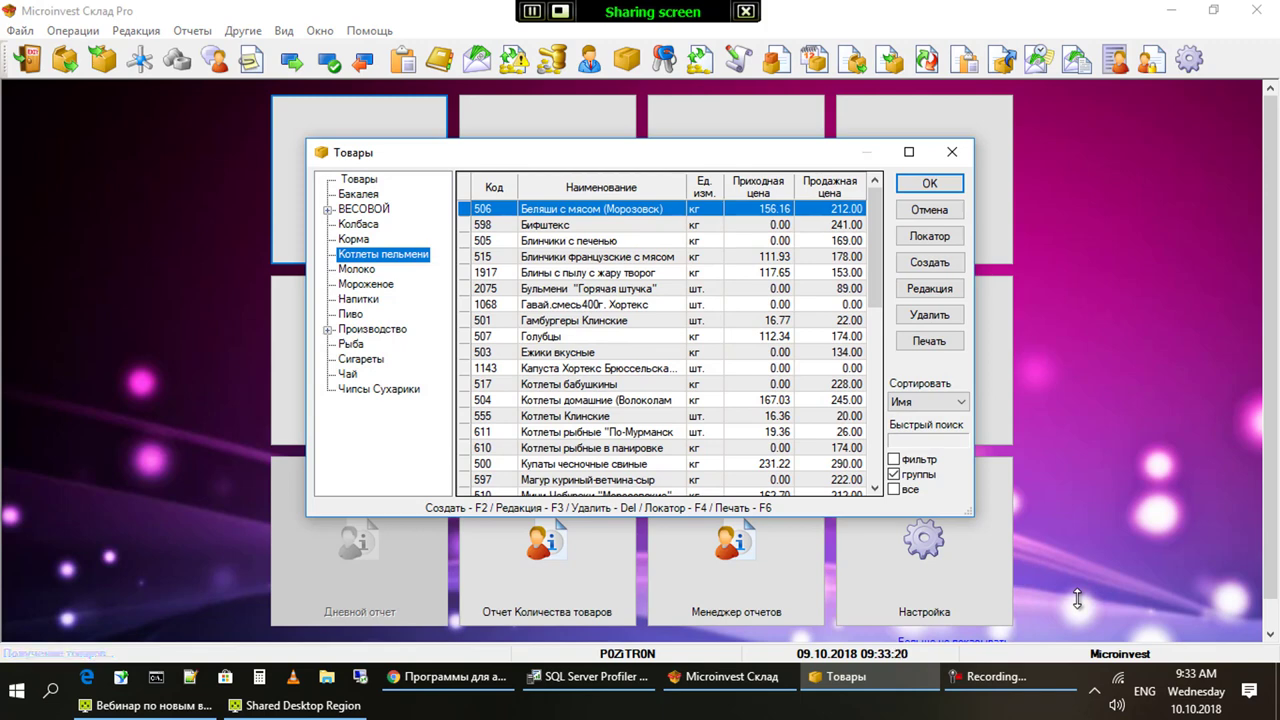
pyautogui.press('F2')
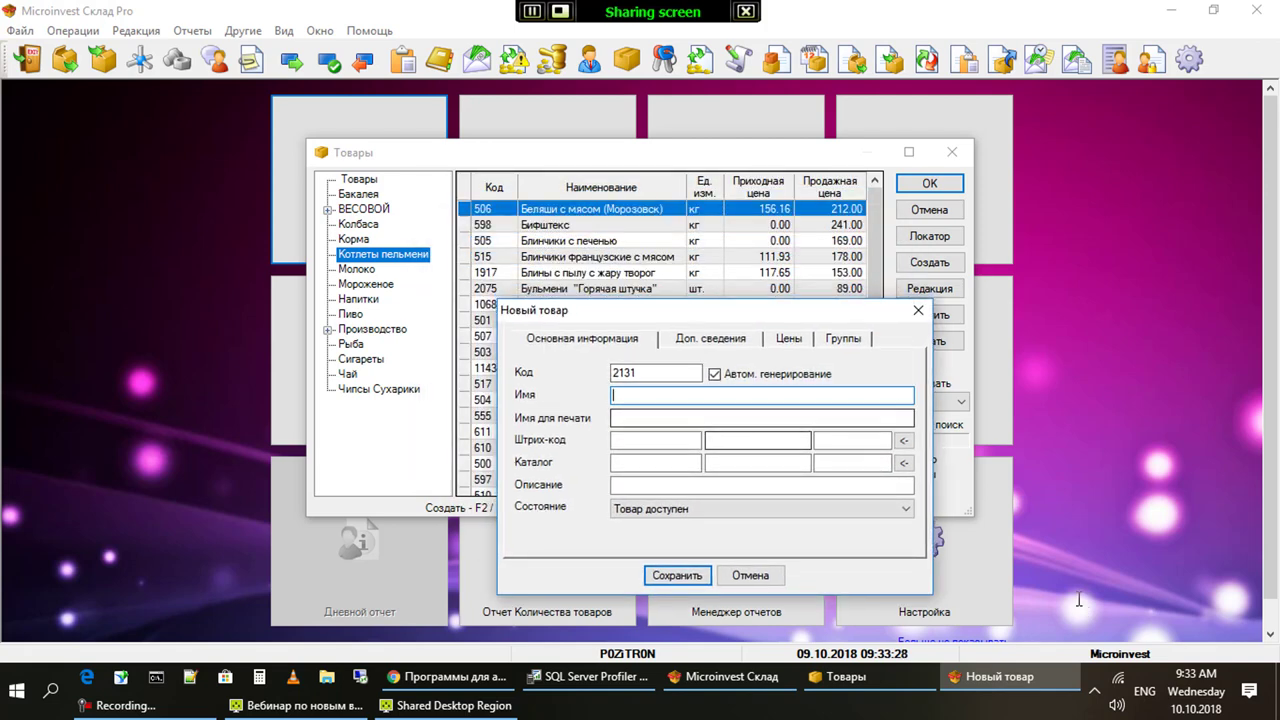
pyautogui.hotkey('alt', 'shift')
pyautogui.write('Блин')
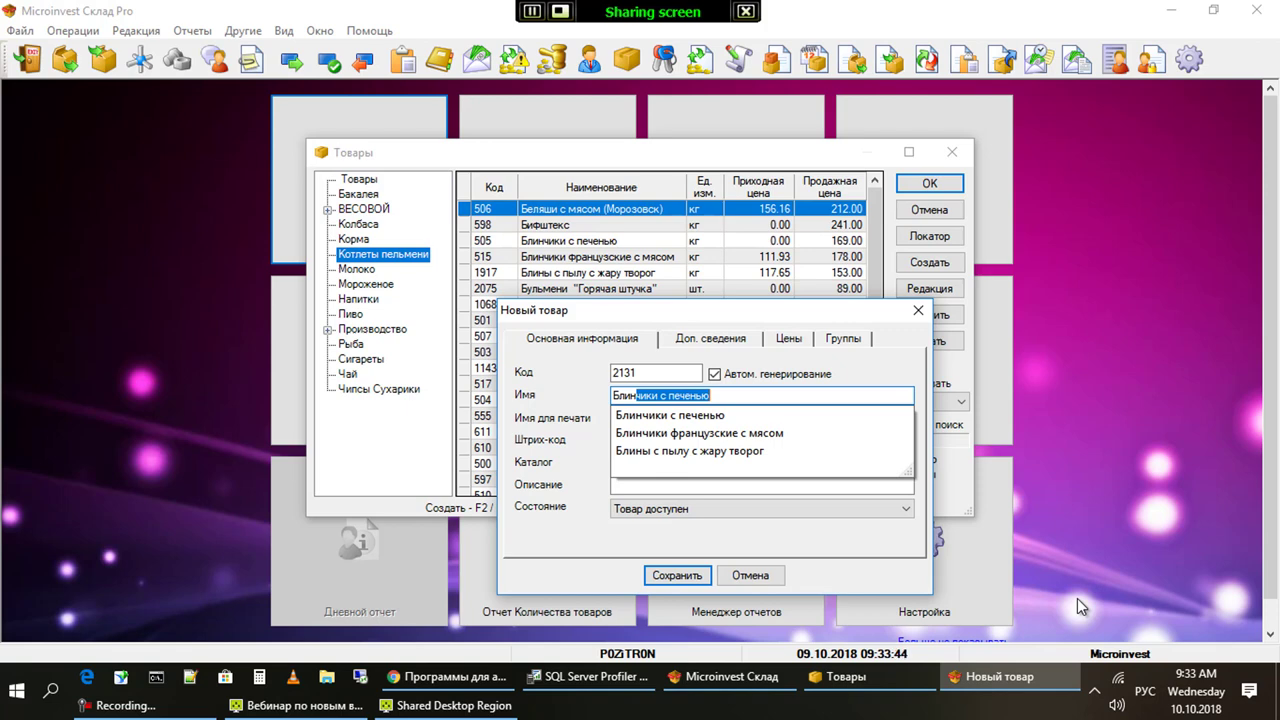
pyautogui.write('чики ')
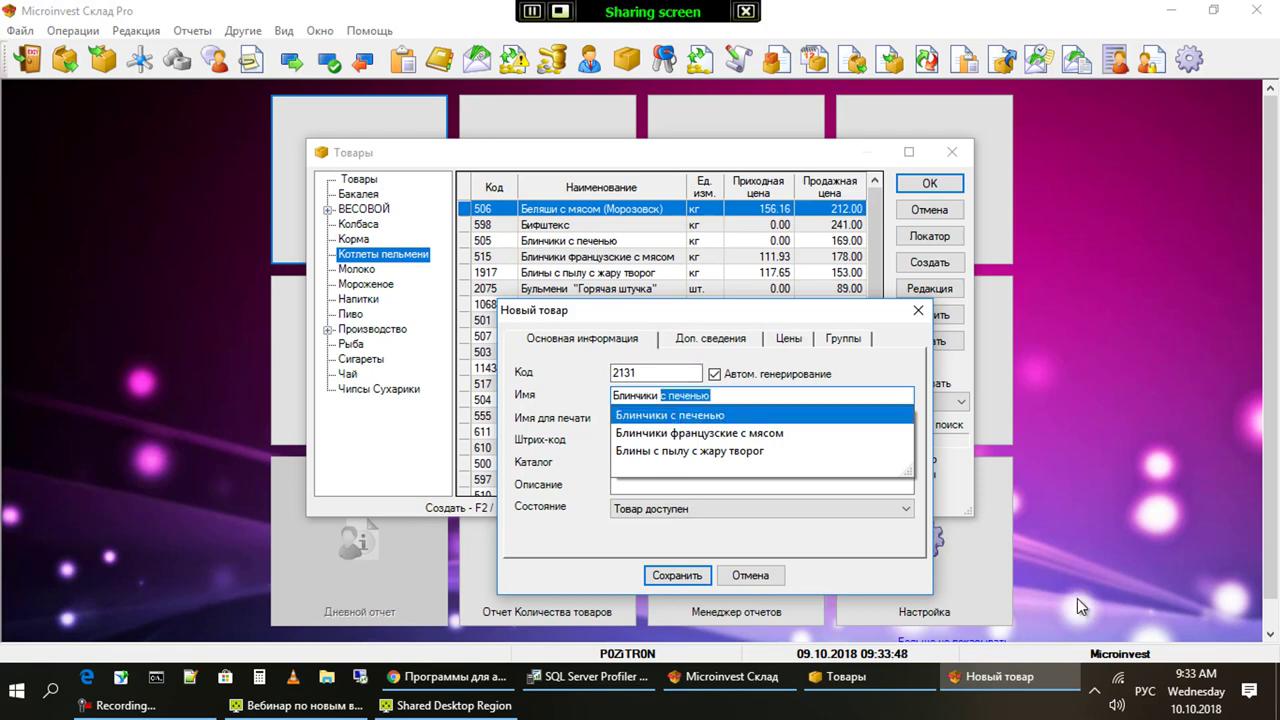
pyautogui.write('с')
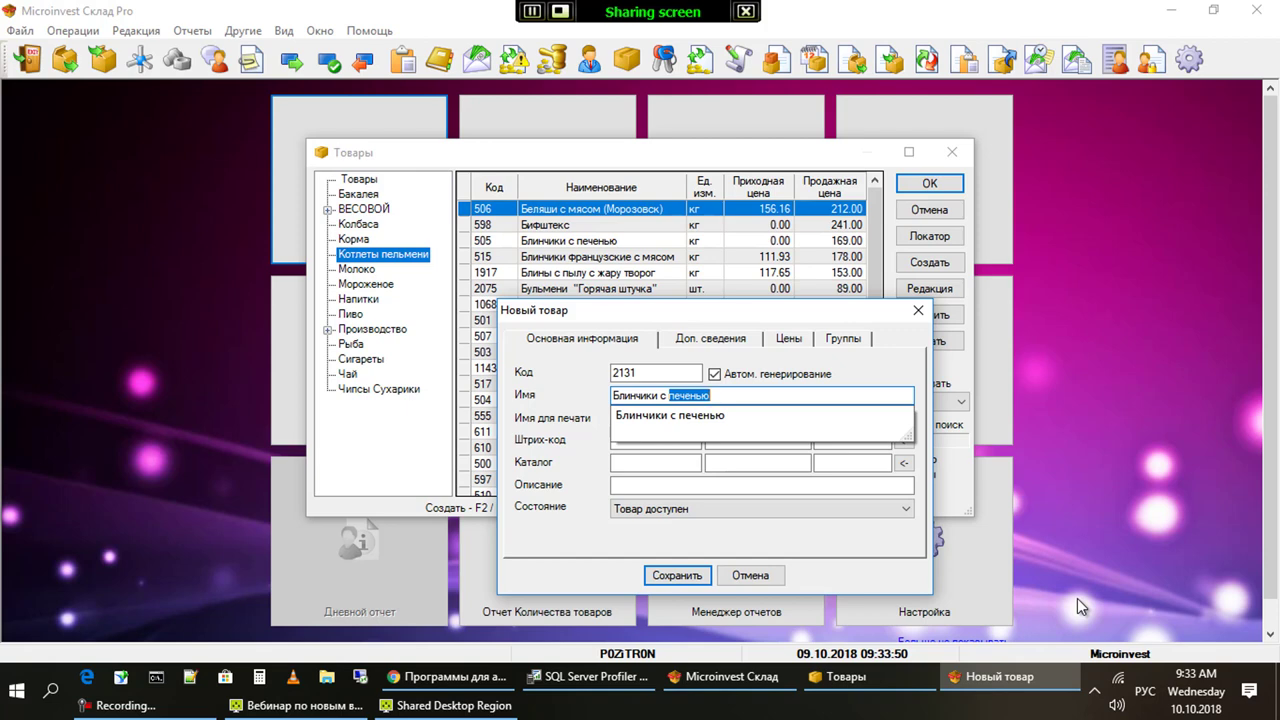
pyautogui.write(' медом')
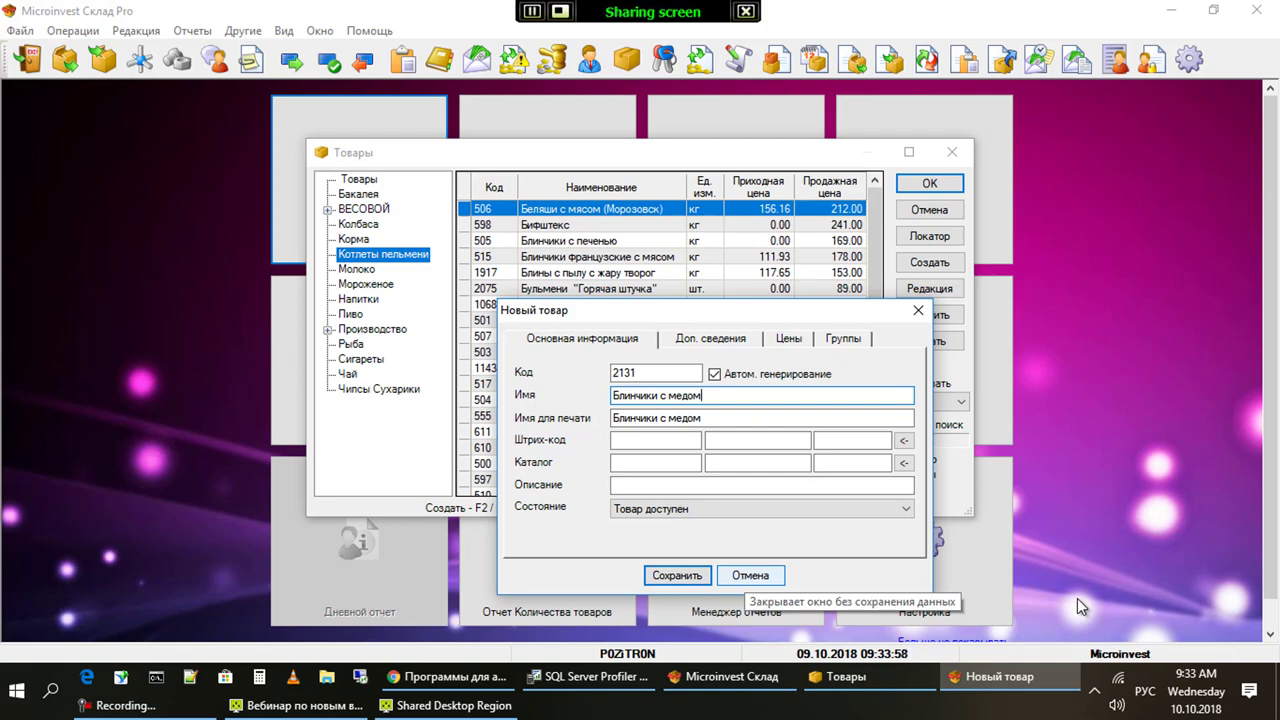
pyautogui.press('Escape')
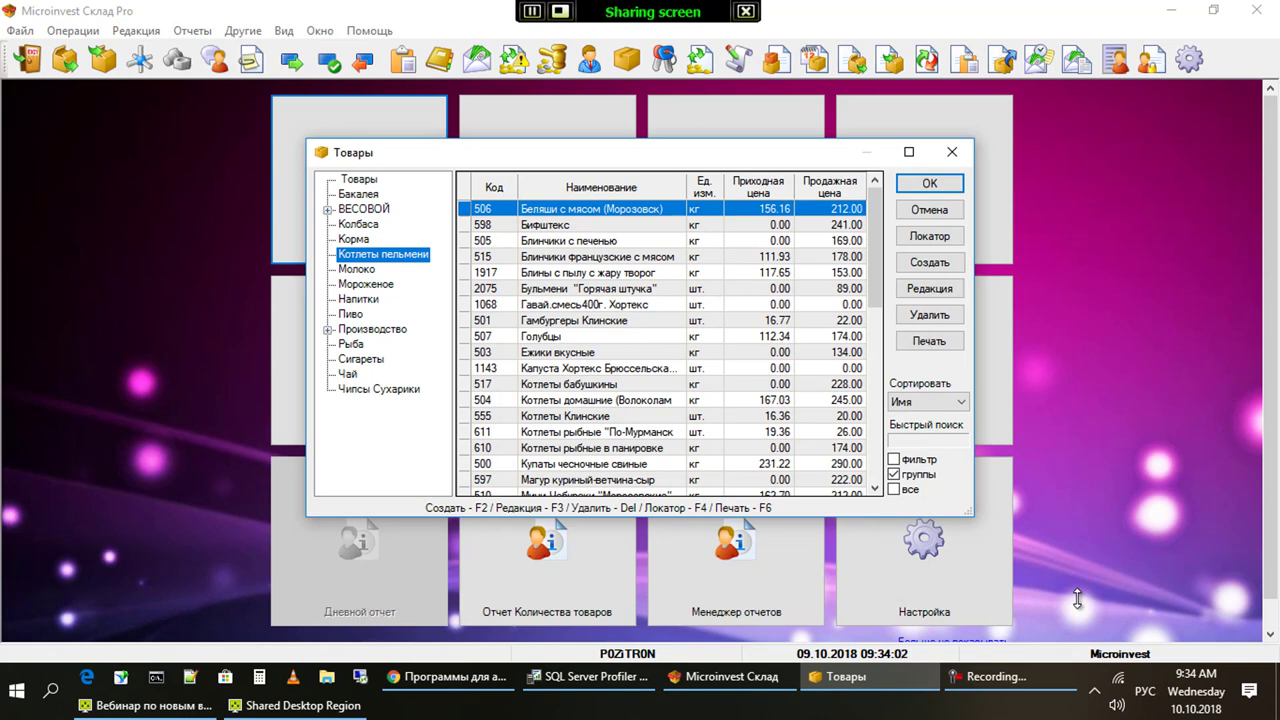
pyautogui.press('Down')
pyautogui.press('Down')
pyautogui.press('Down')
pyautogui.press('Down')
pyautogui.press('Down')
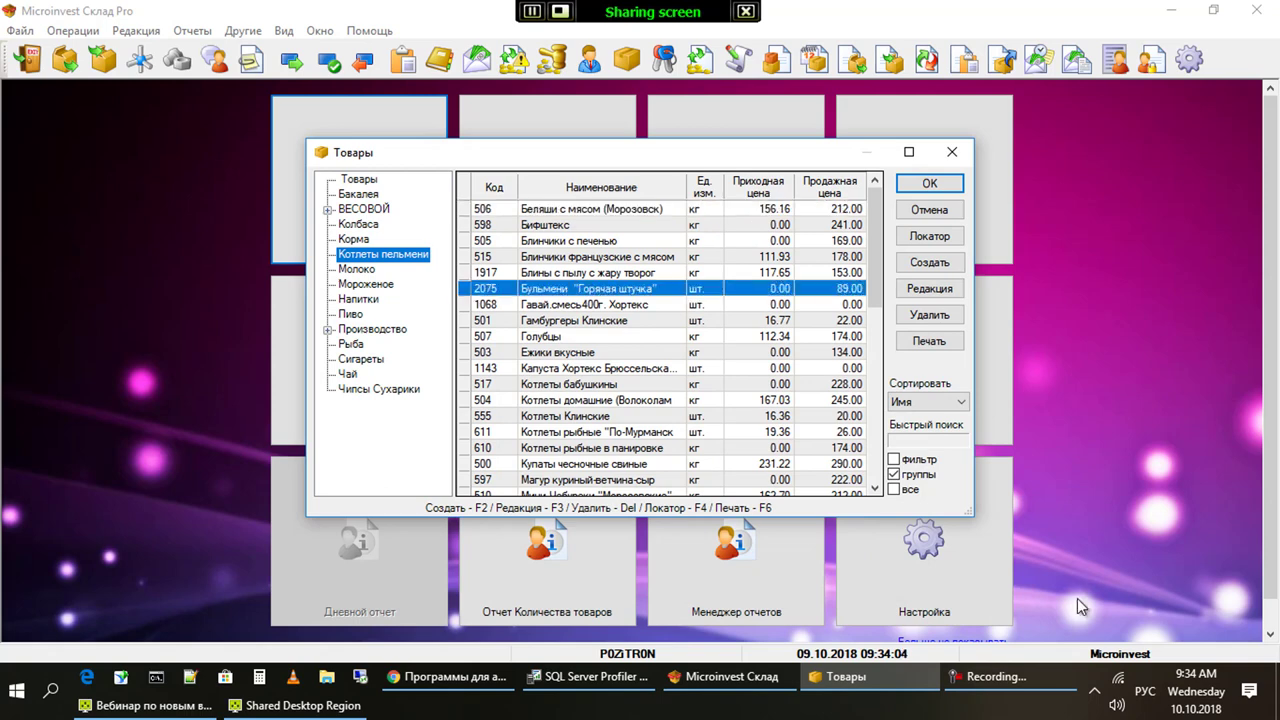
pyautogui.press('Up')
pyautogui.press('Up')
pyautogui.press('Up')
pyautogui.press('Up')
pyautogui.press('F3')
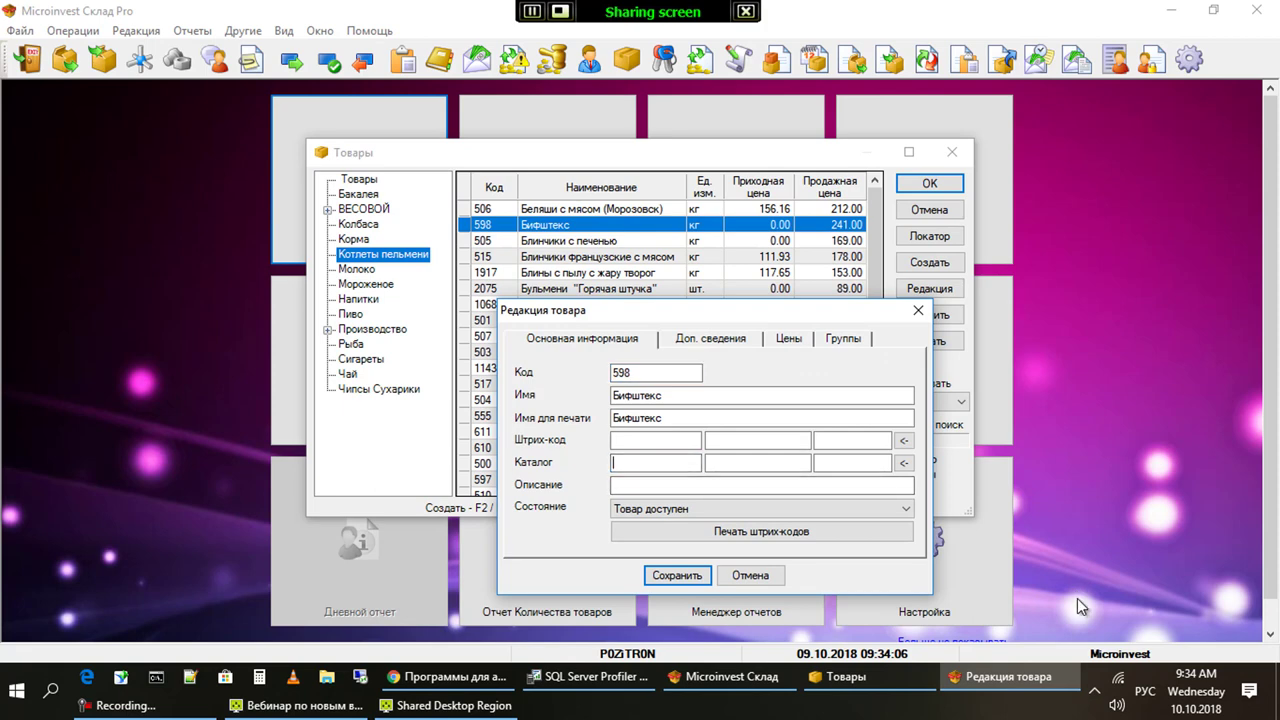
pyautogui.write('!"№;%:?*()_')
pyautogui.press('Return')
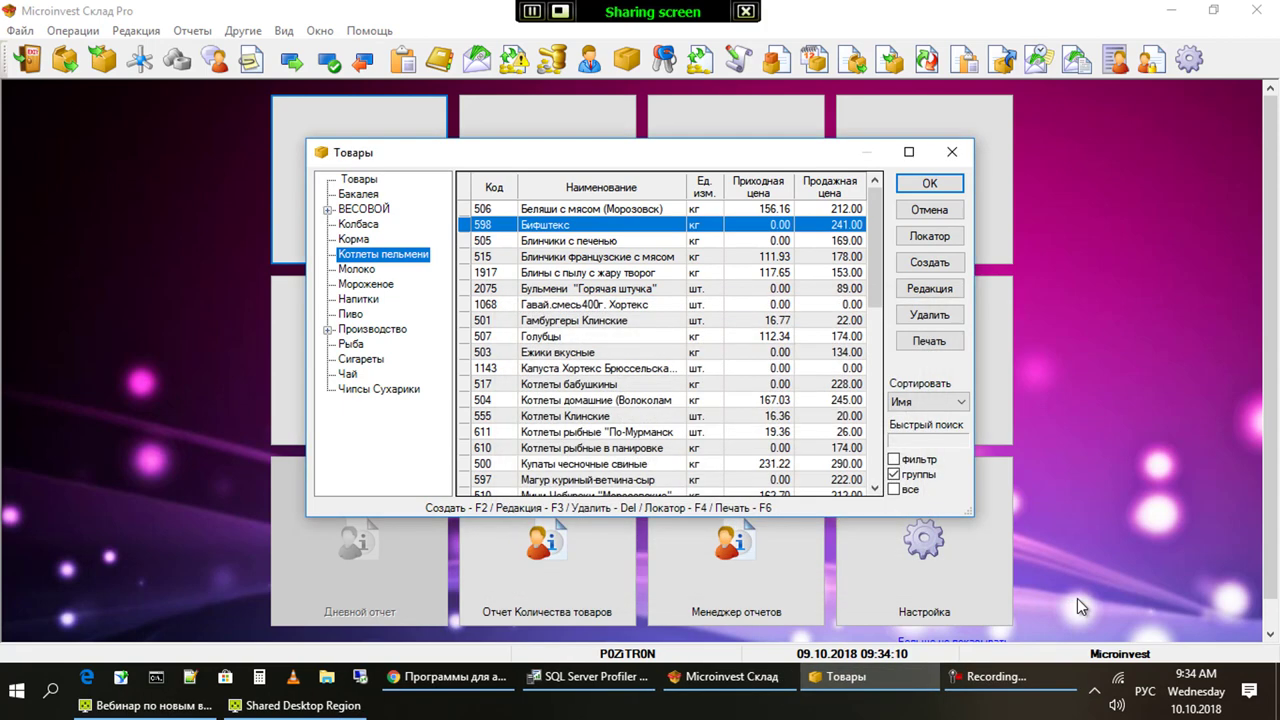
pyautogui.press('F3')
pyautogui.press('Tab')
pyautogui.press('Tab')
pyautogui.press('Tab')
pyautogui.hotkey('ctrl', 'c')
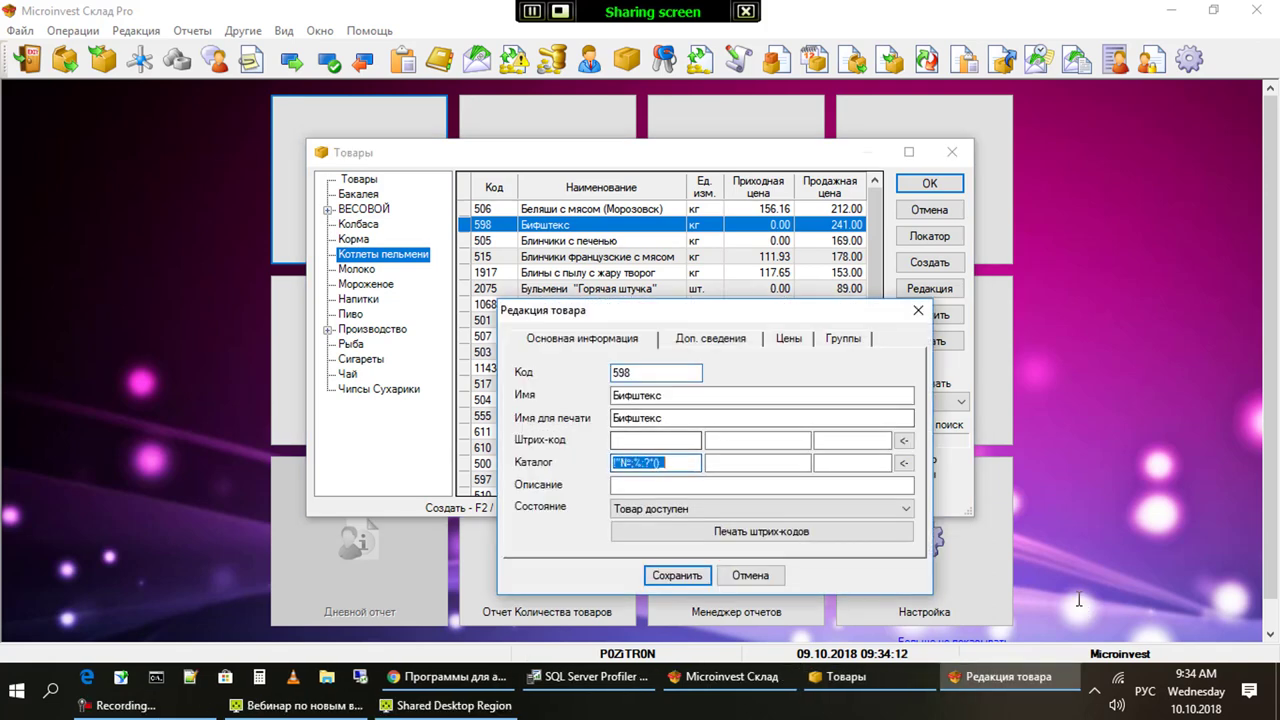
pyautogui.press('Delete')
pyautogui.hotkey('shift', 'Tab')
pyautogui.hotkey('ctrl', 'v')
pyautogui.press('Tab')
pyautogui.press('Tab')
pyautogui.press('Tab')
pyautogui.press('Tab')
pyautogui.press('Tab')
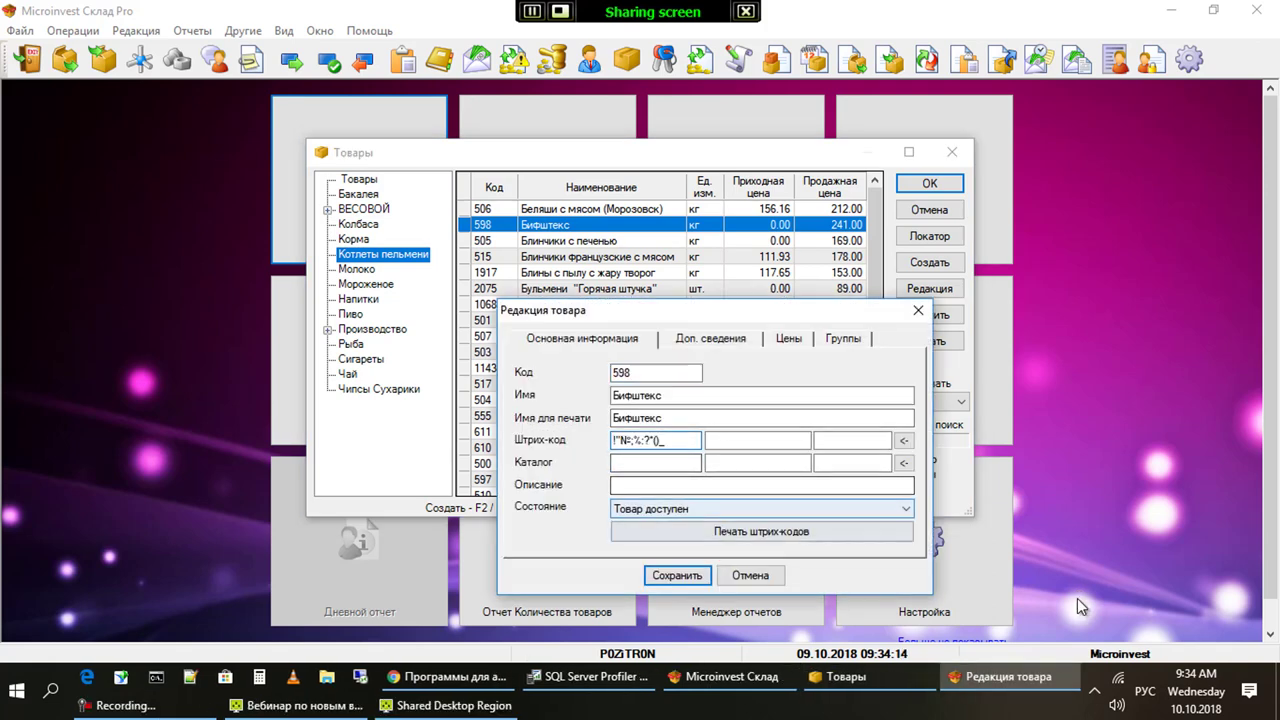
pyautogui.press('Return')
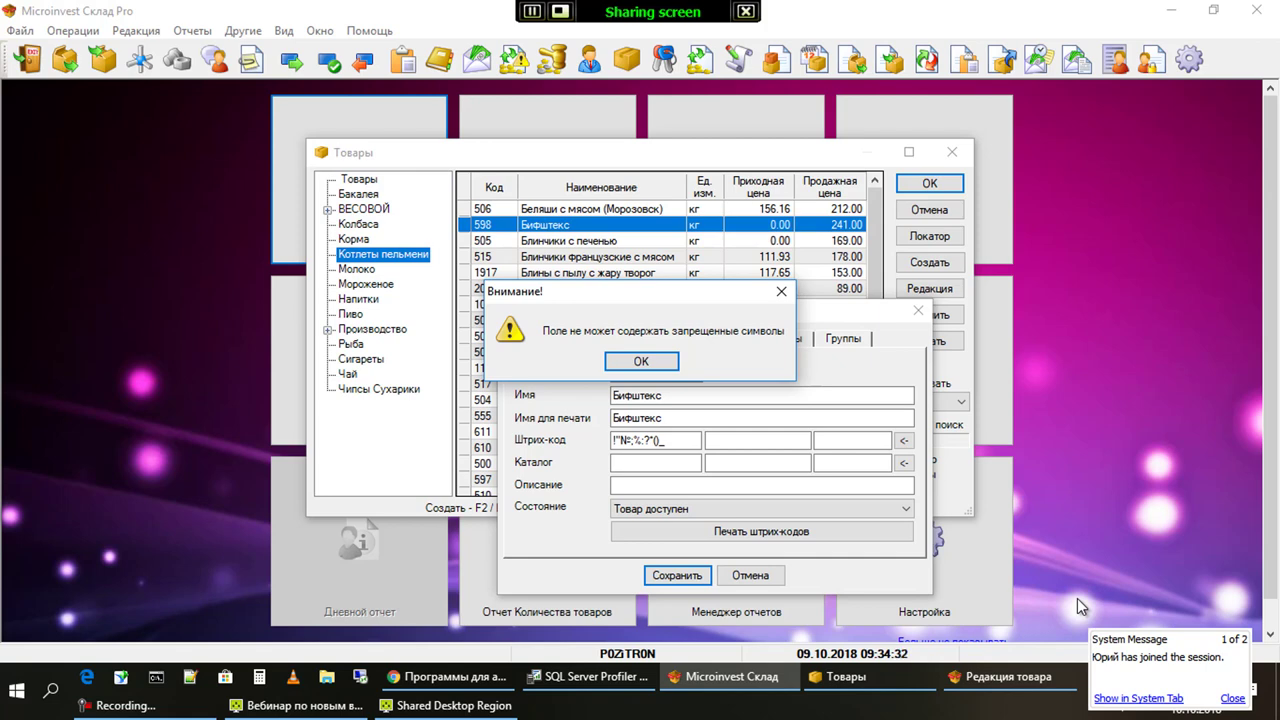
pyautogui.press('Return')
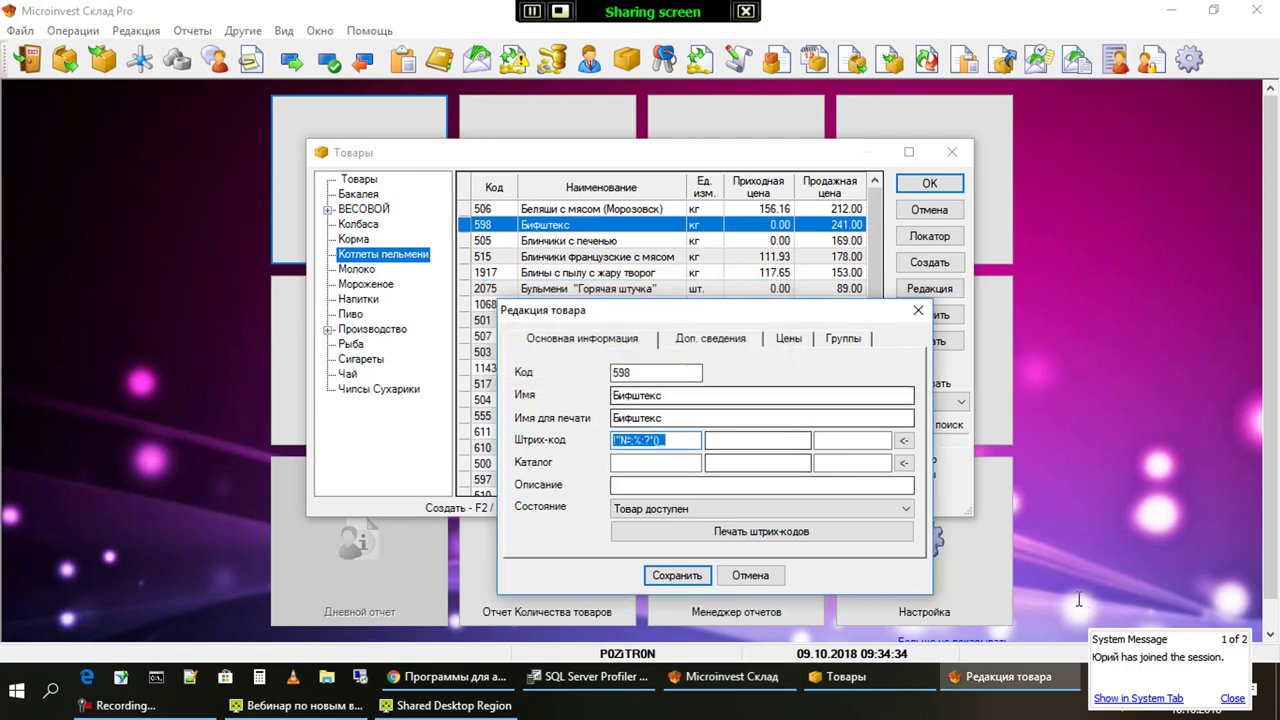
pyautogui.press('Escape')
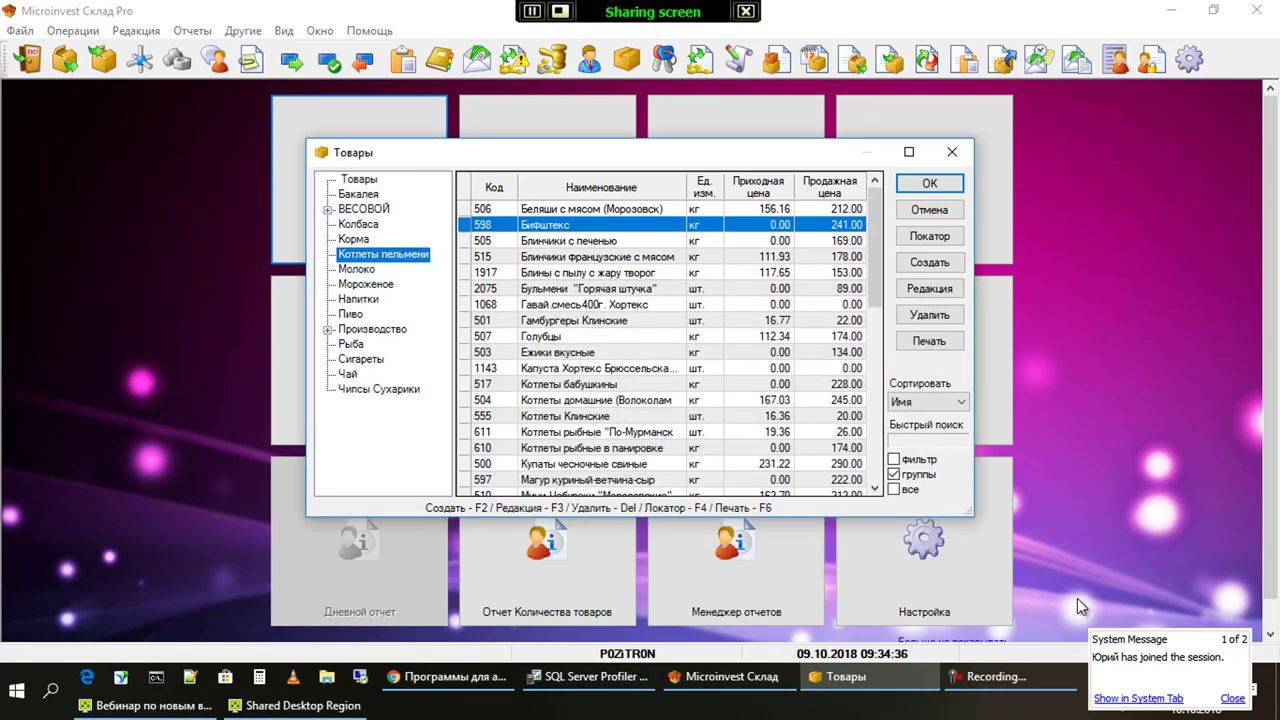
# Select the top Товары group, open Пакет большой with F3 and try saving its barcodes
pyautogui.press('Up')
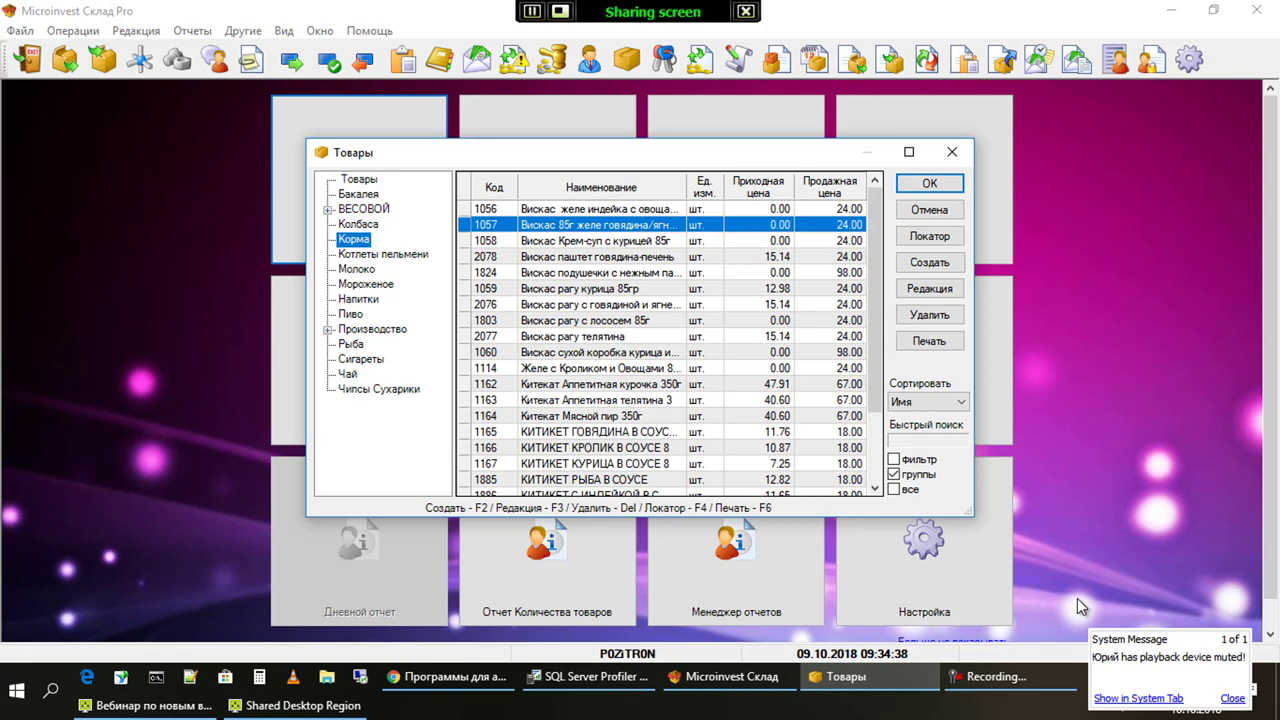
pyautogui.press('Home')
pyautogui.press('Down')
pyautogui.press('Down')
pyautogui.press('Down')
pyautogui.press('Down')
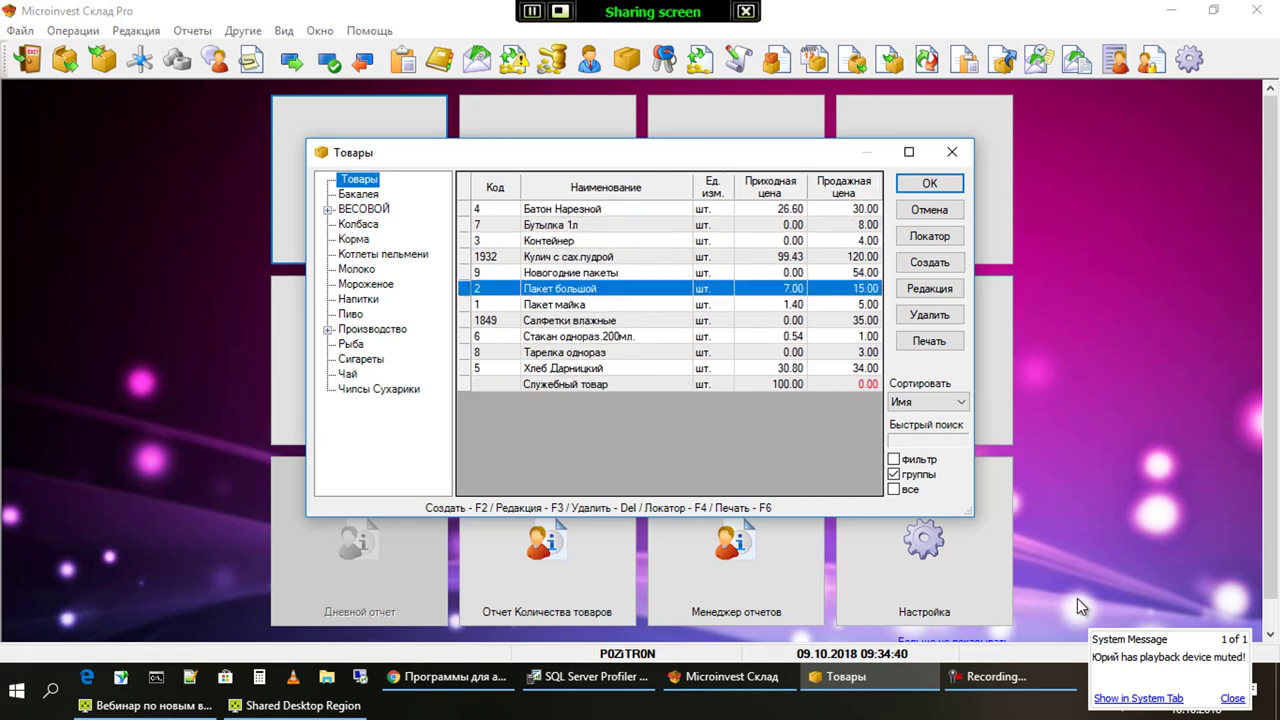
pyautogui.press('F3')
pyautogui.press('Tab')
pyautogui.press('Tab')
pyautogui.press('Tab')
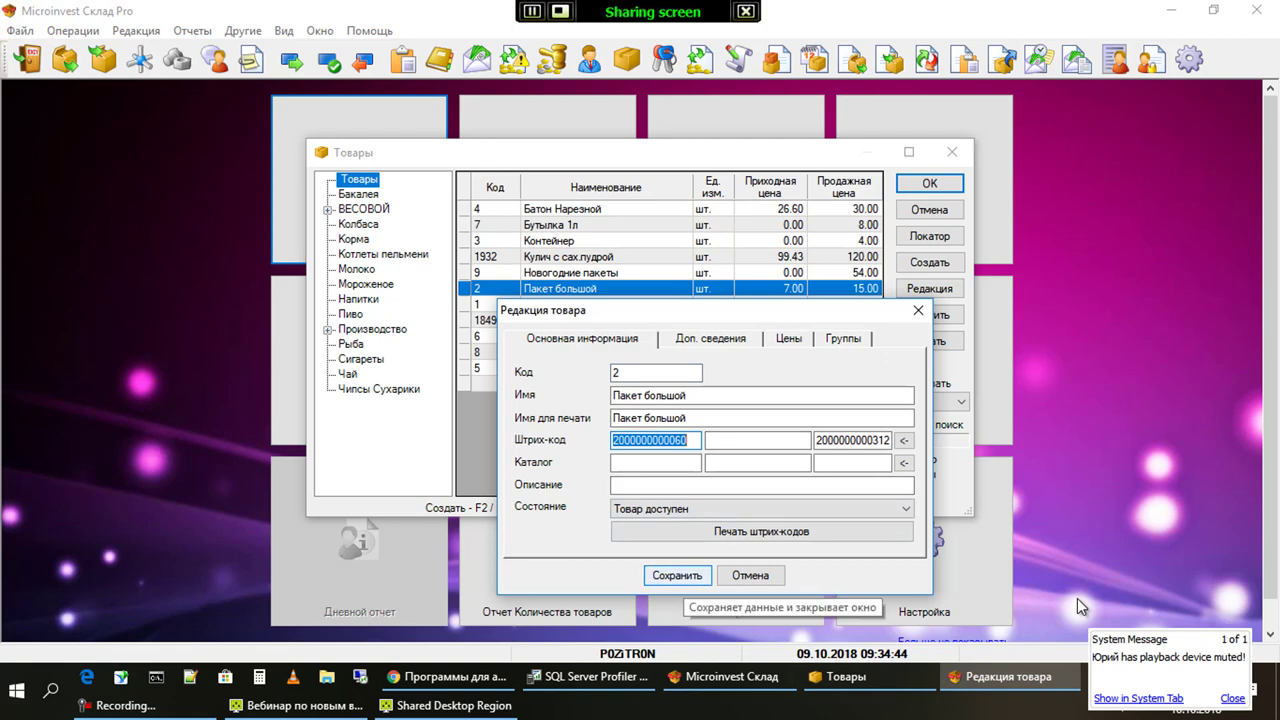
pyautogui.press('Return')
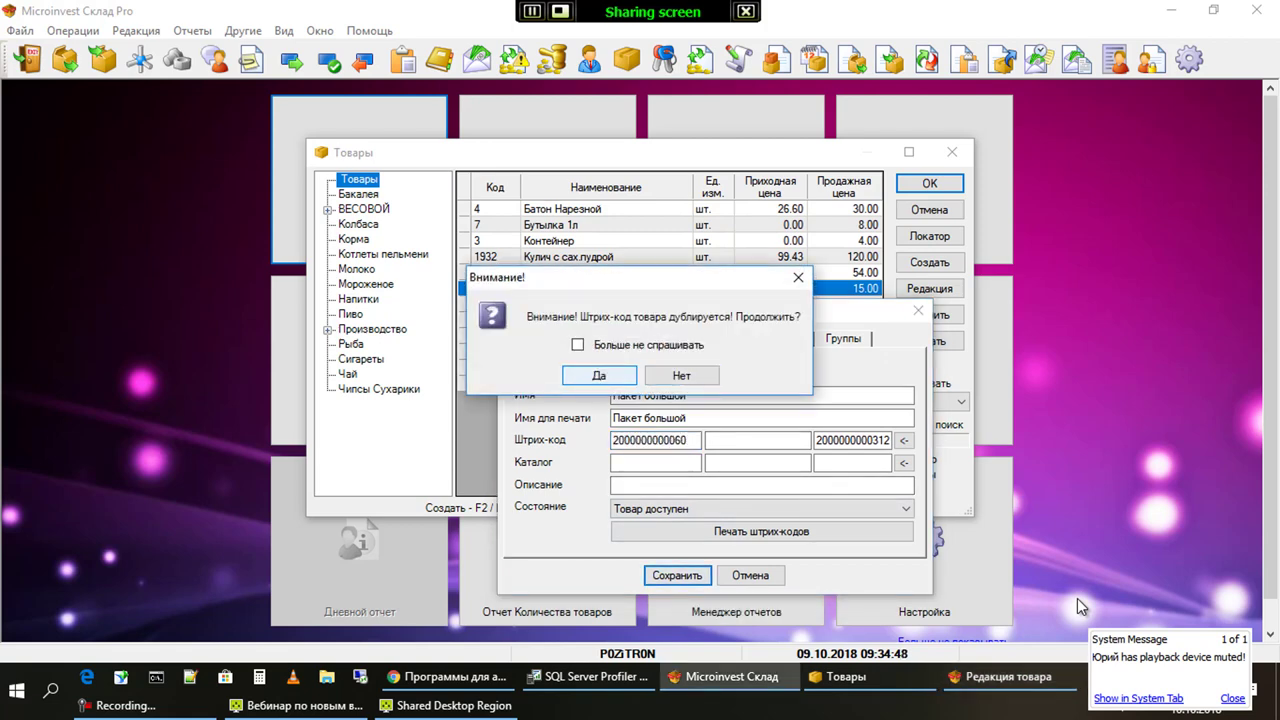
# Dismiss the duplicate-barcode warnings and open the full Штрих-коды list of extra codes
pyautogui.press('Right')
pyautogui.press('Return')
pyautogui.press('Tab')
pyautogui.press('Return')
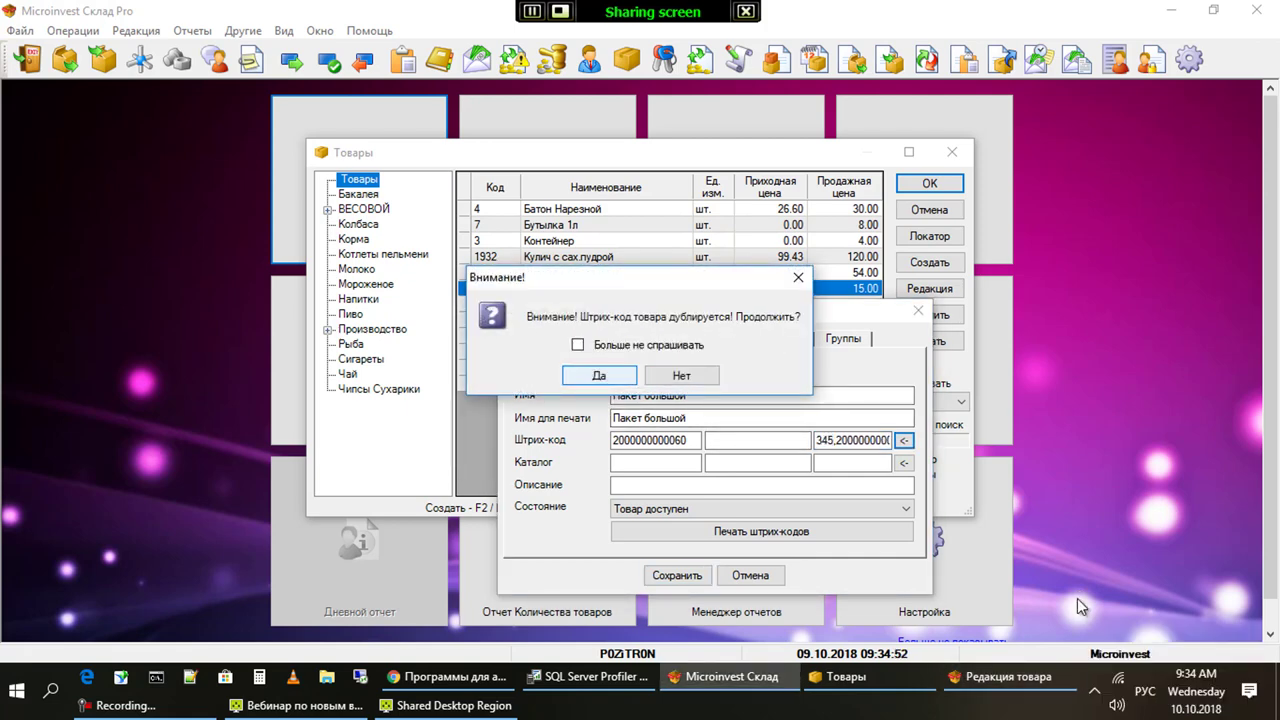
pyautogui.press('Right')
pyautogui.press('Return')
pyautogui.press('Tab')
pyautogui.press('Return')
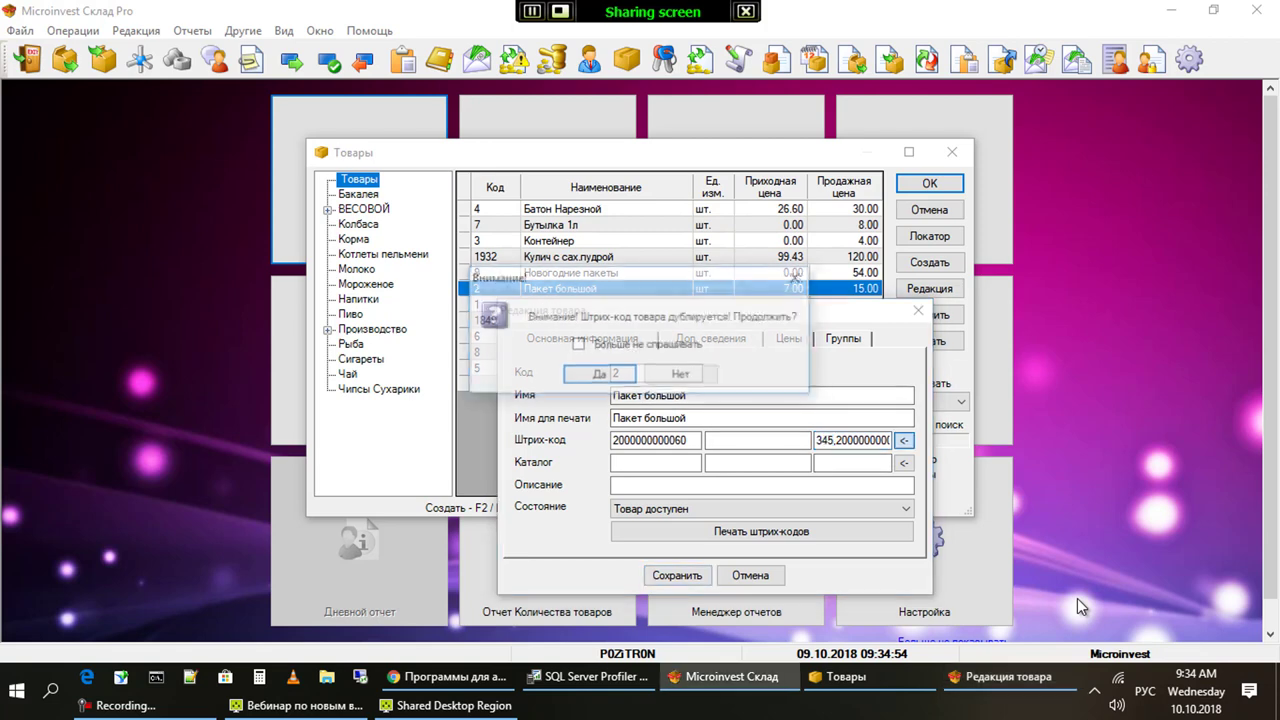
pyautogui.press('Return')
# Confirm the barcode list, decline keeping the duplicate barcode, and close the barcode and item windows
pyautogui.press('Tab')
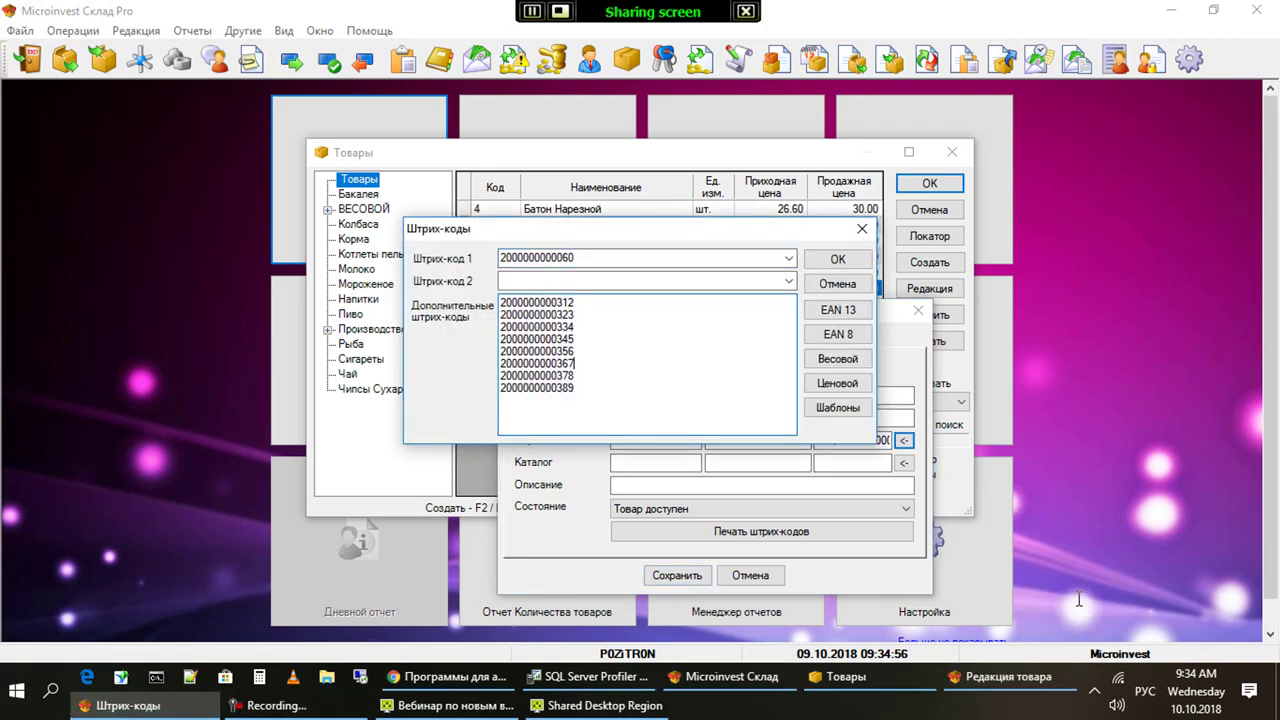
pyautogui.press('Return')
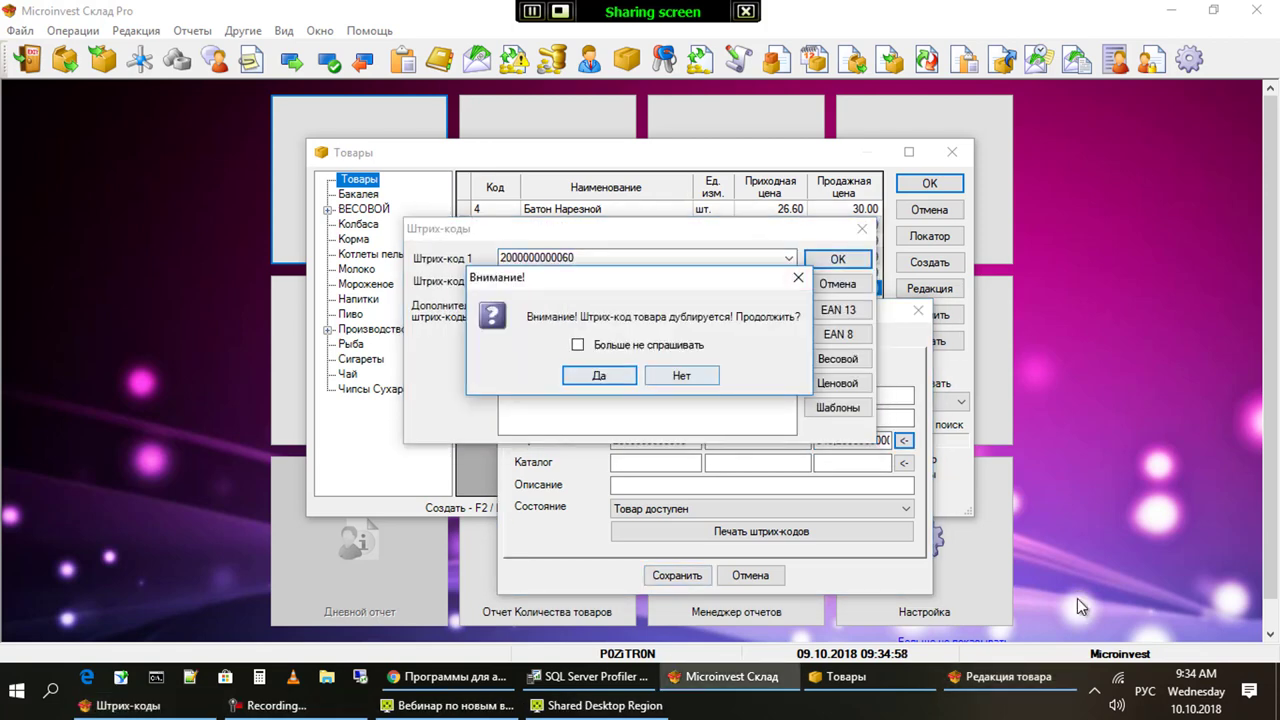
pyautogui.press('Right')
pyautogui.press('Return')
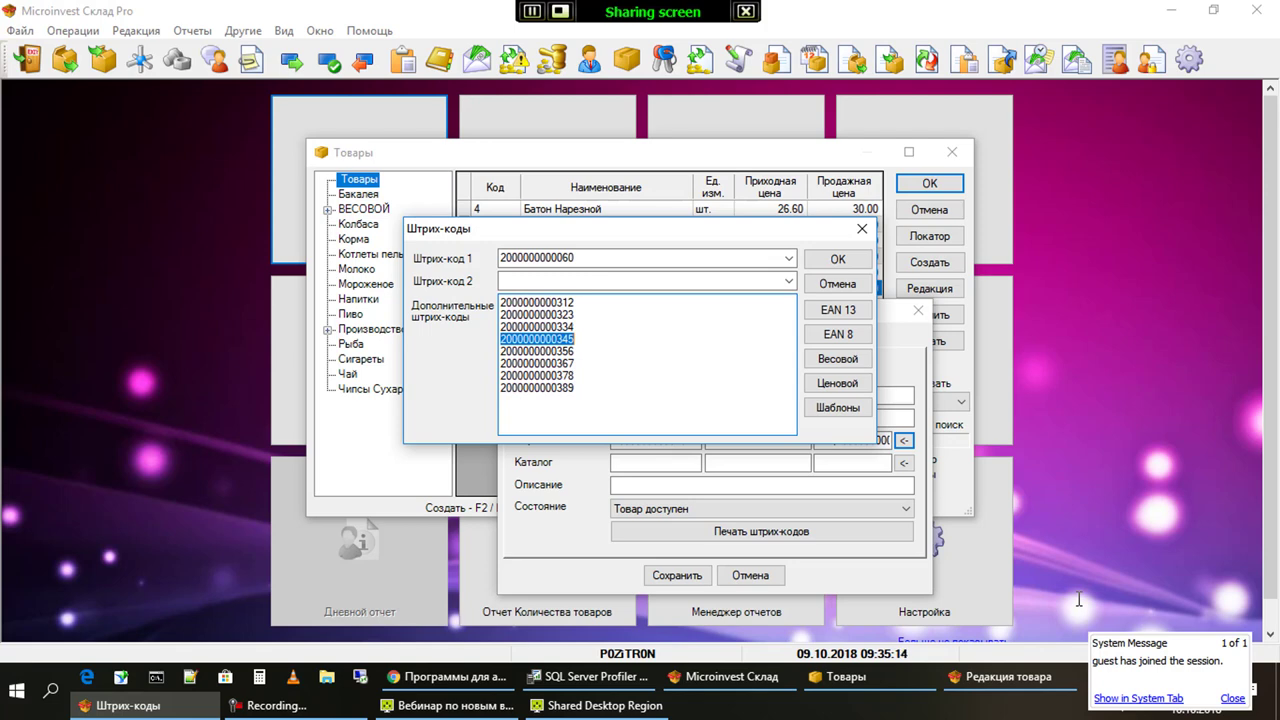
pyautogui.press('Escape')
pyautogui.press('Escape')
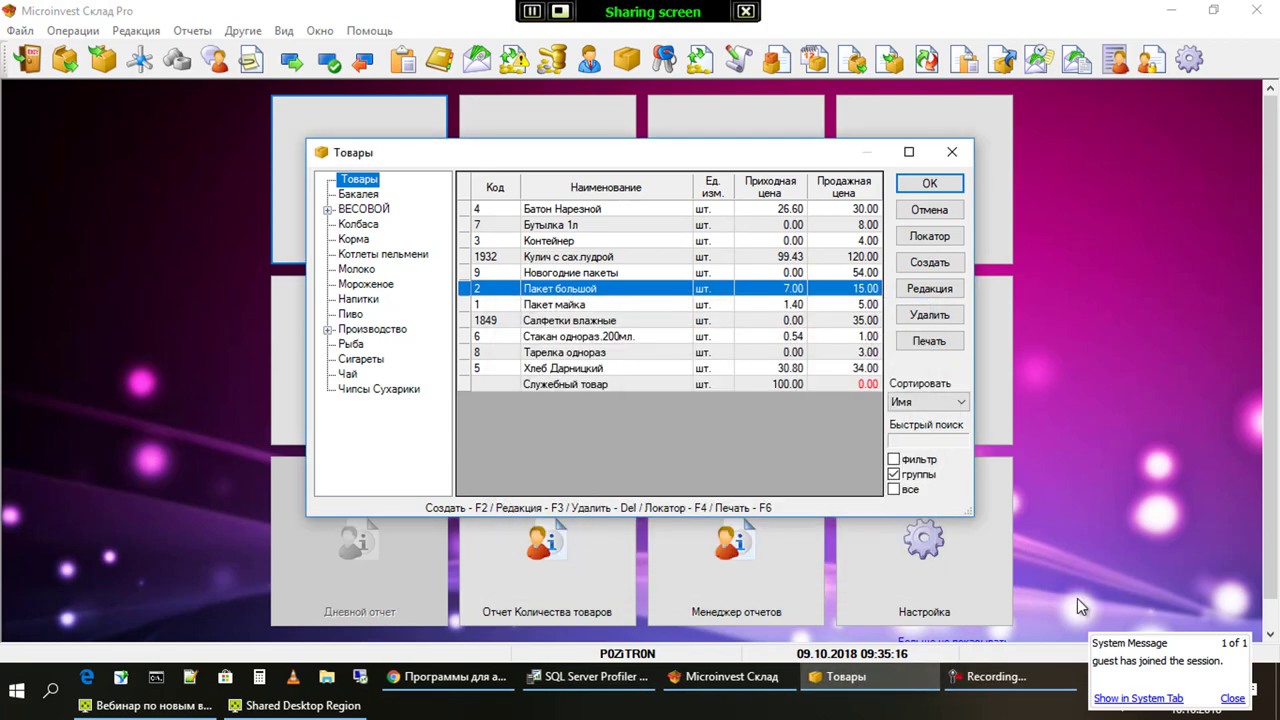
pyautogui.press('Escape')
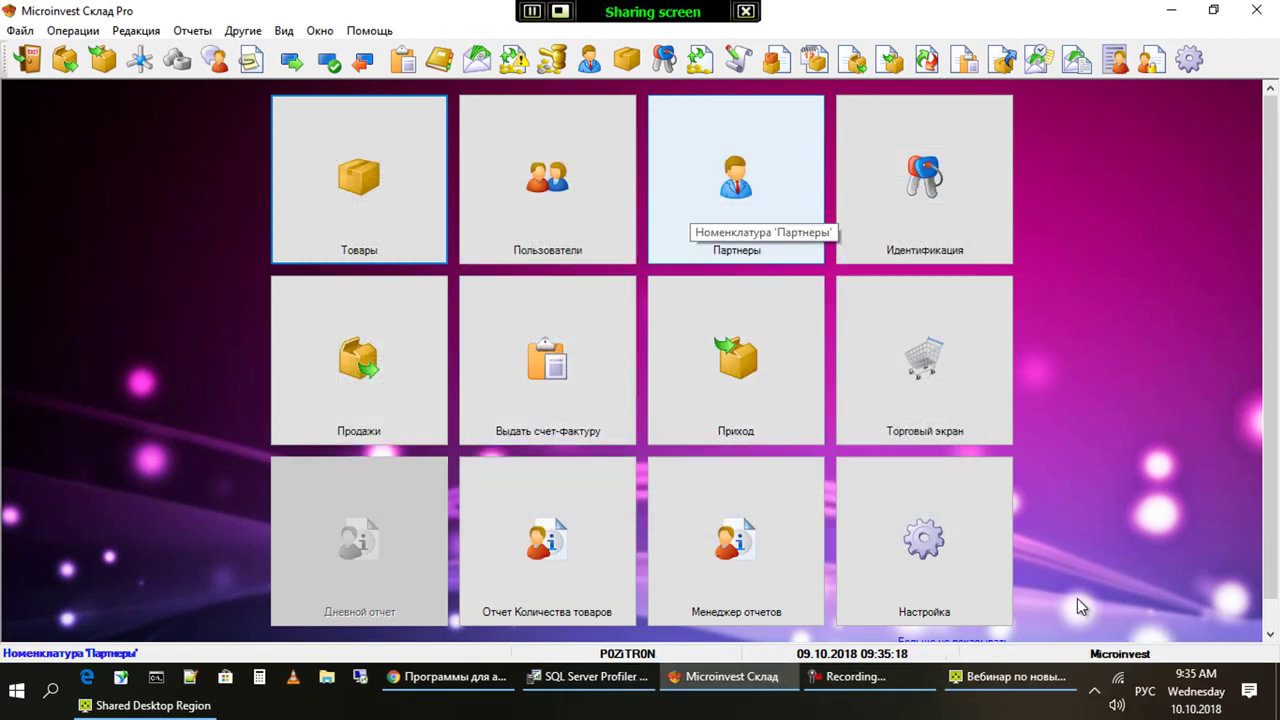
# Switch the active user to КАССИР 1 with its password, then open the Партнеры list
pyautogui.press('Right')
pyautogui.press('Right')
pyautogui.press('Right')
pyautogui.press('Return')
pyautogui.hotkey('alt', 'Down')
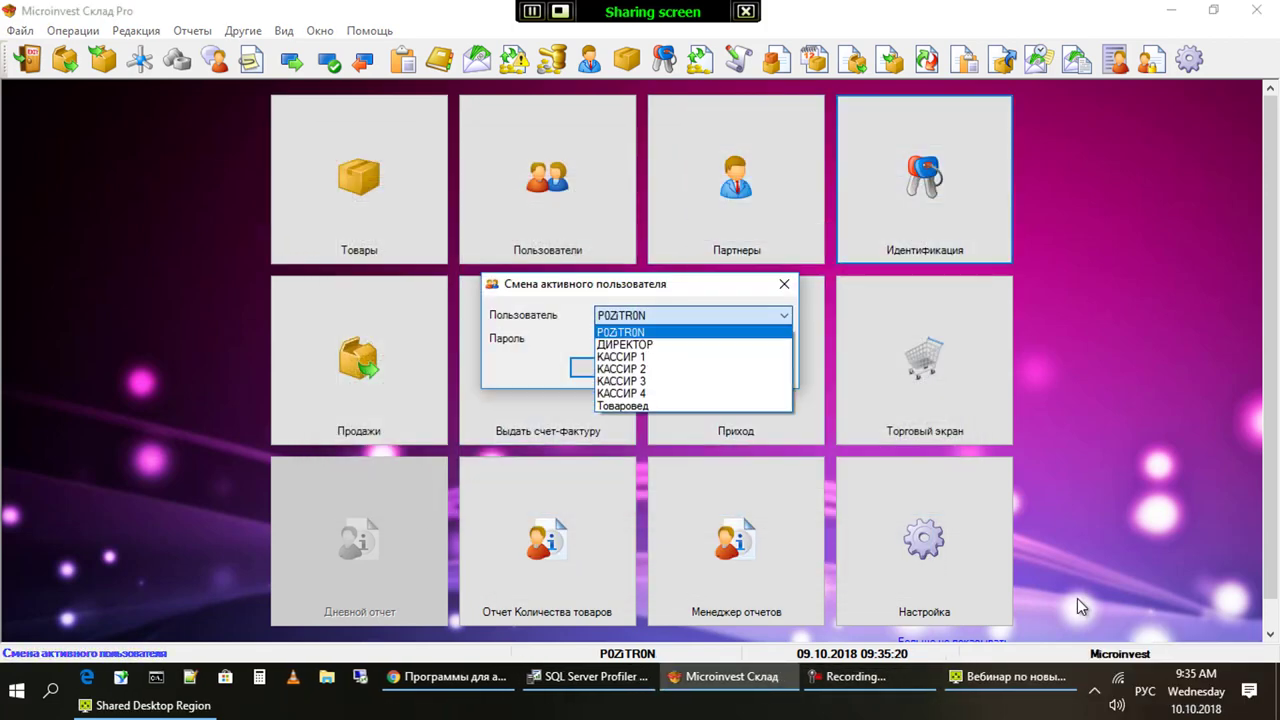
pyautogui.press('Down')
pyautogui.press('Down')
pyautogui.press('Return')
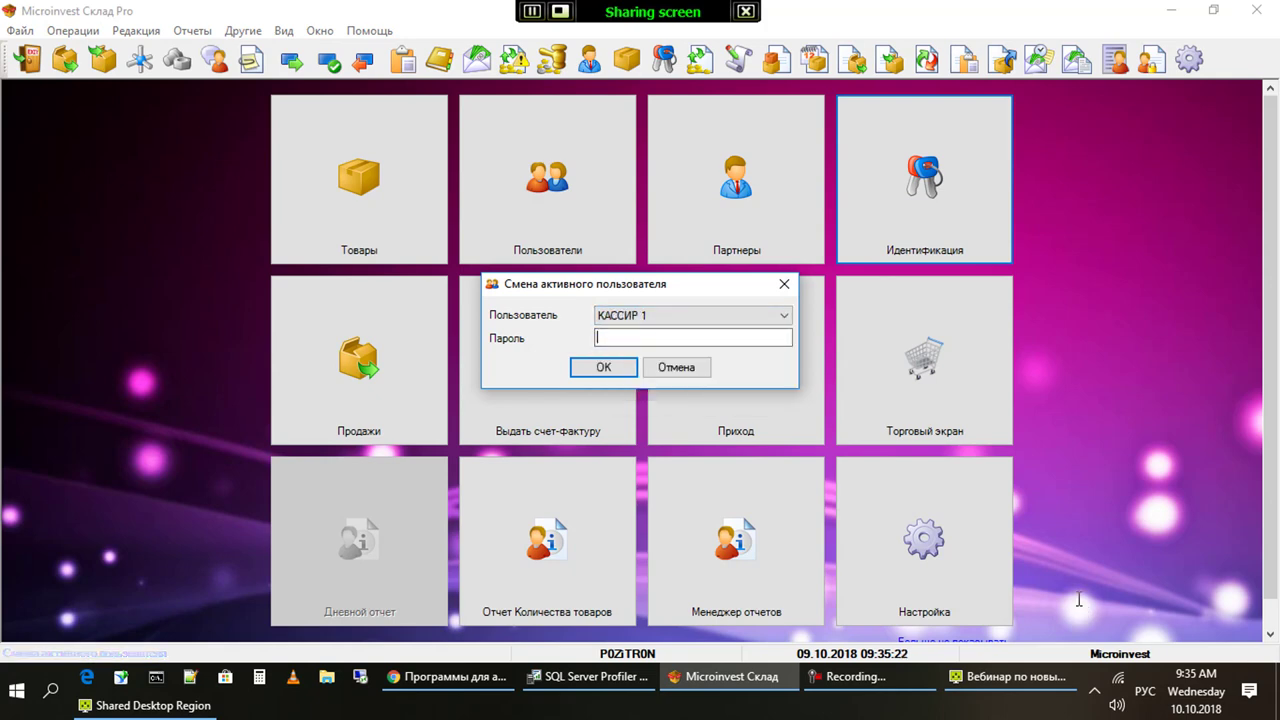
pyautogui.write('11')
pyautogui.press('Return')
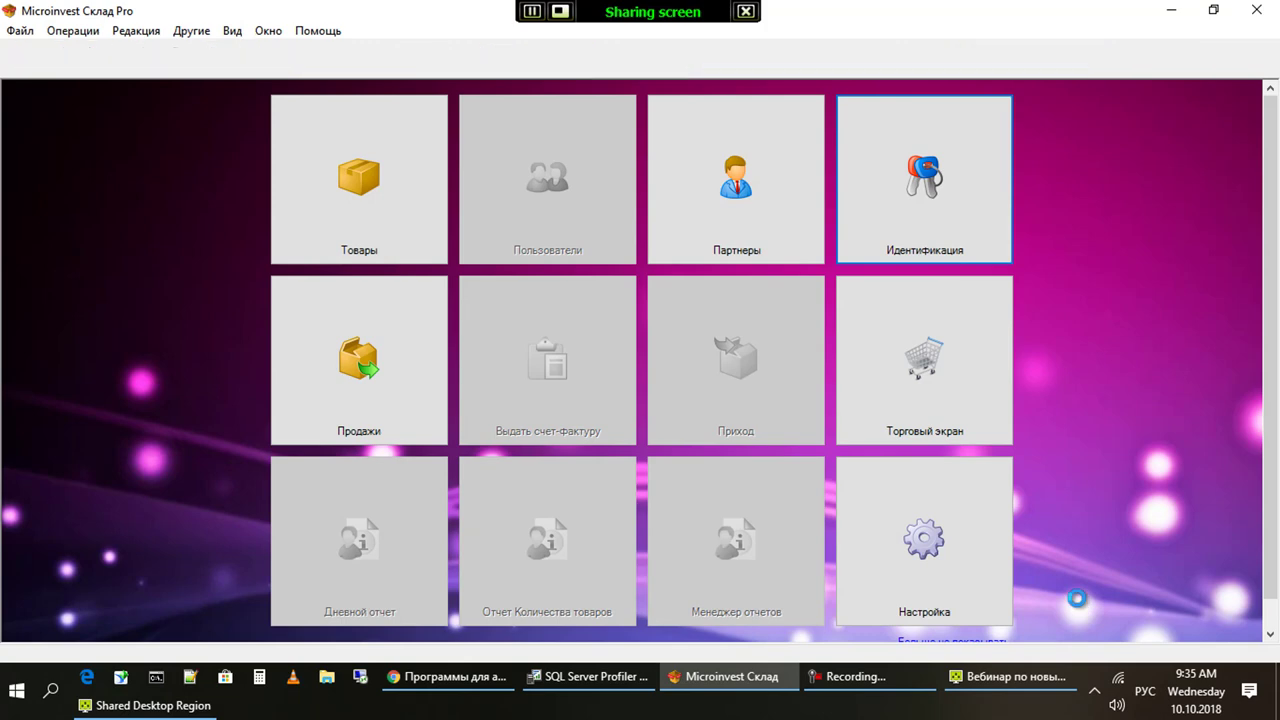
pyautogui.press('Left')
pyautogui.press('Return')
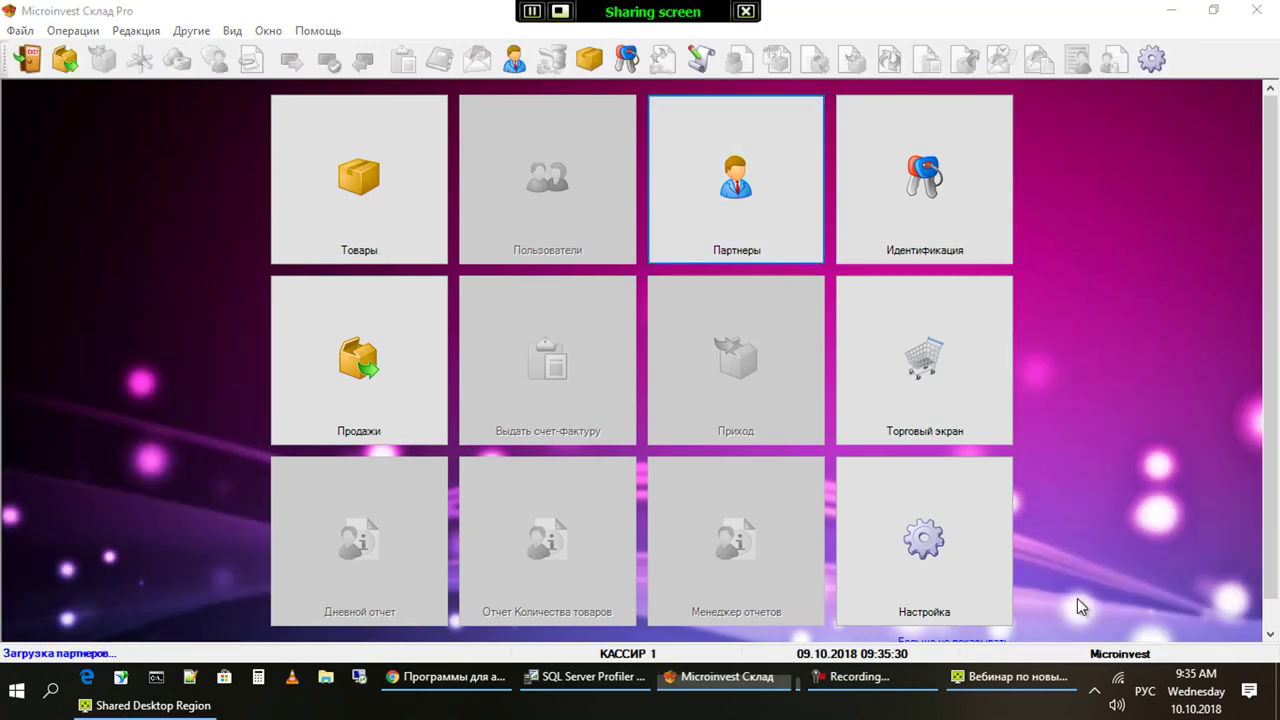
# Create and save a new partner named Покупатель 2
pyautogui.press('F2')
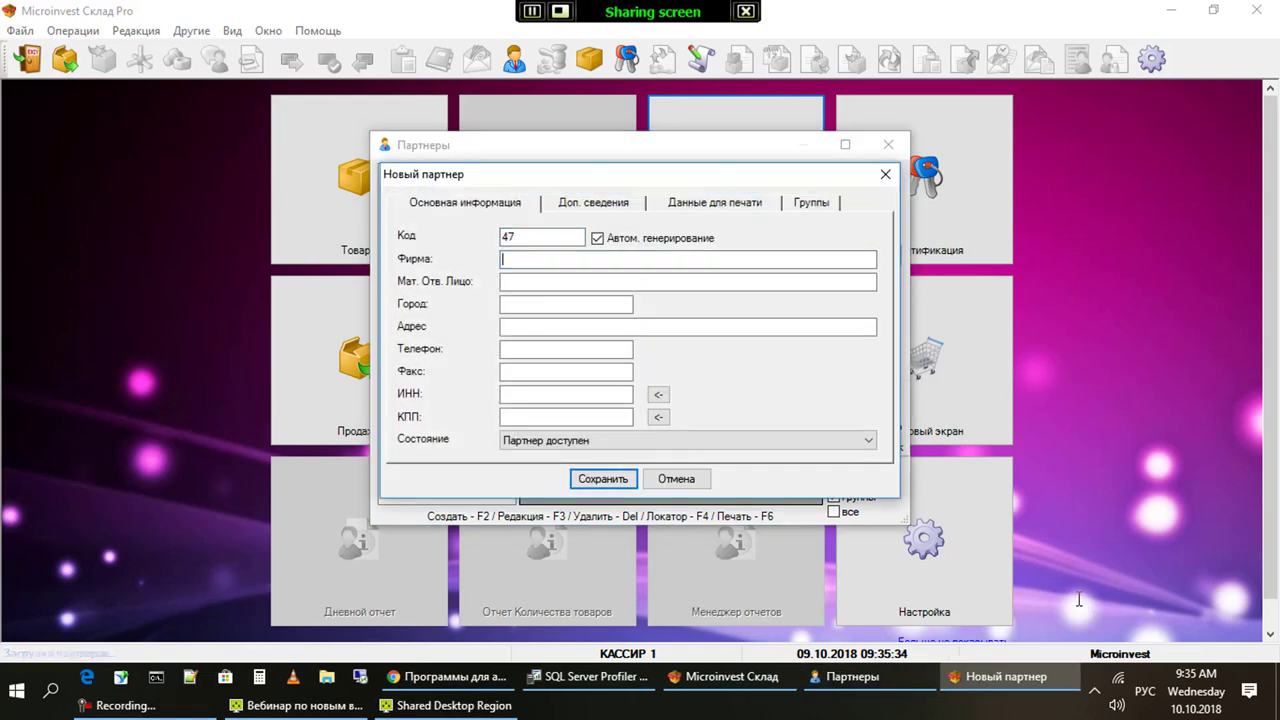
pyautogui.write('Покупатель 2')
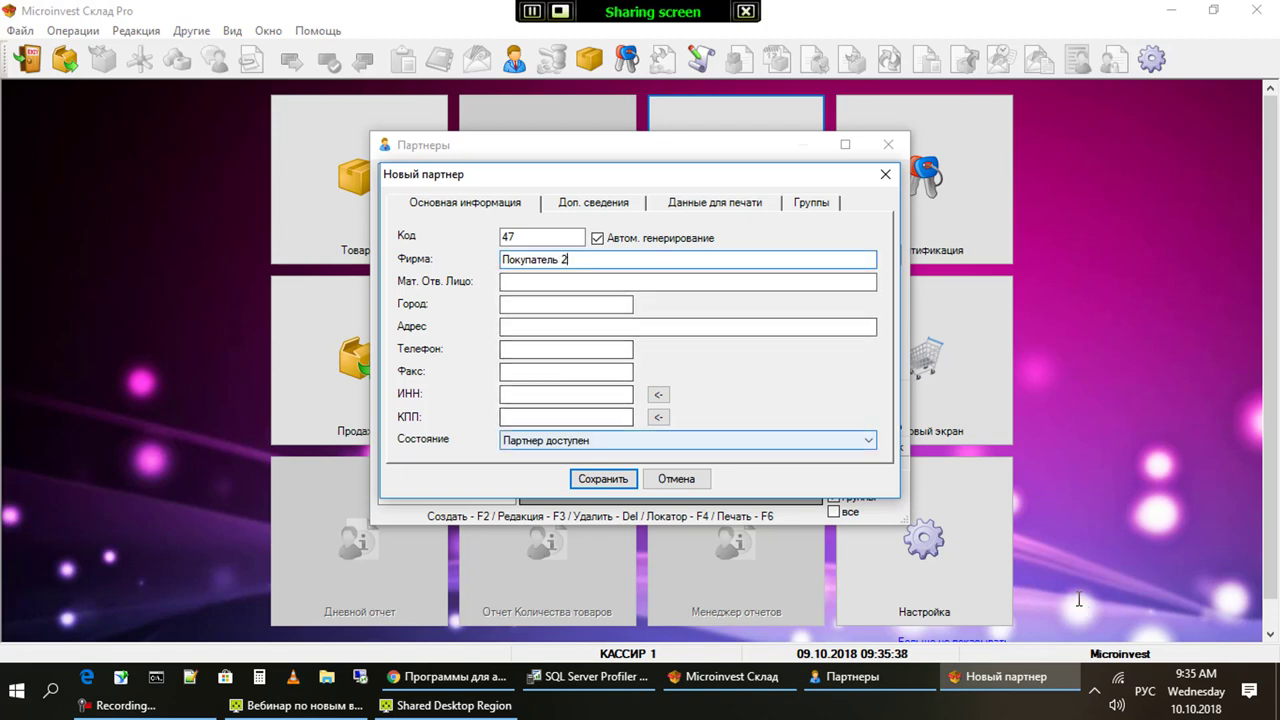
pyautogui.hotkey('ctrl', 'Tab')
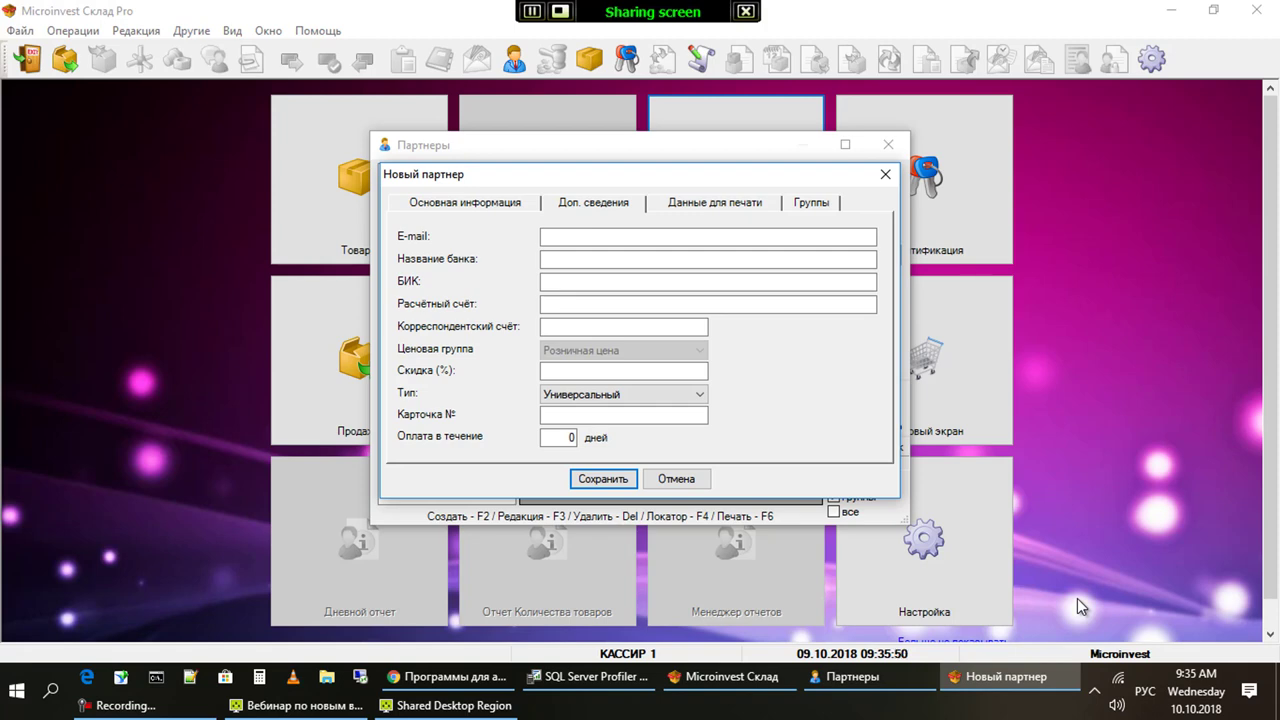
pyautogui.press('Tab')
pyautogui.press('Tab')
pyautogui.press('Tab')
pyautogui.press('Return')
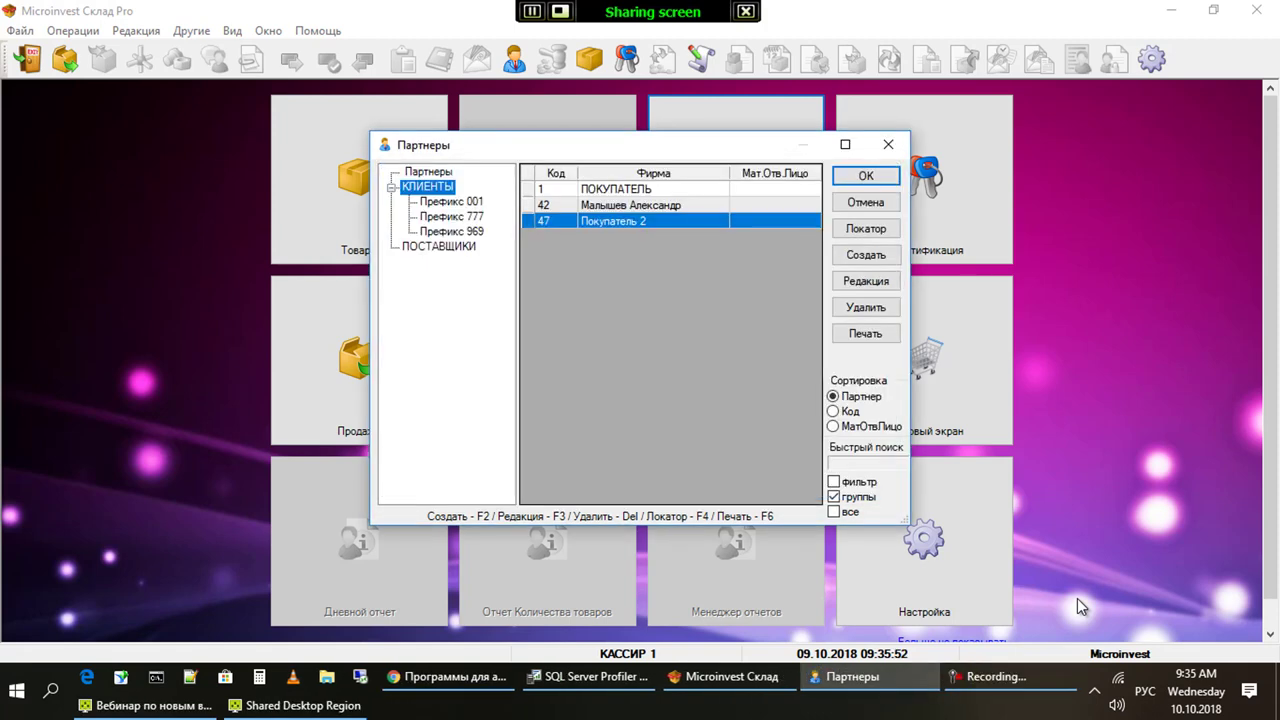
# Review Покупатель 2 and the next partner in the editor without saving, then close the partners list
pyautogui.press('F3')
pyautogui.hotkey('ctrl', 'Tab')
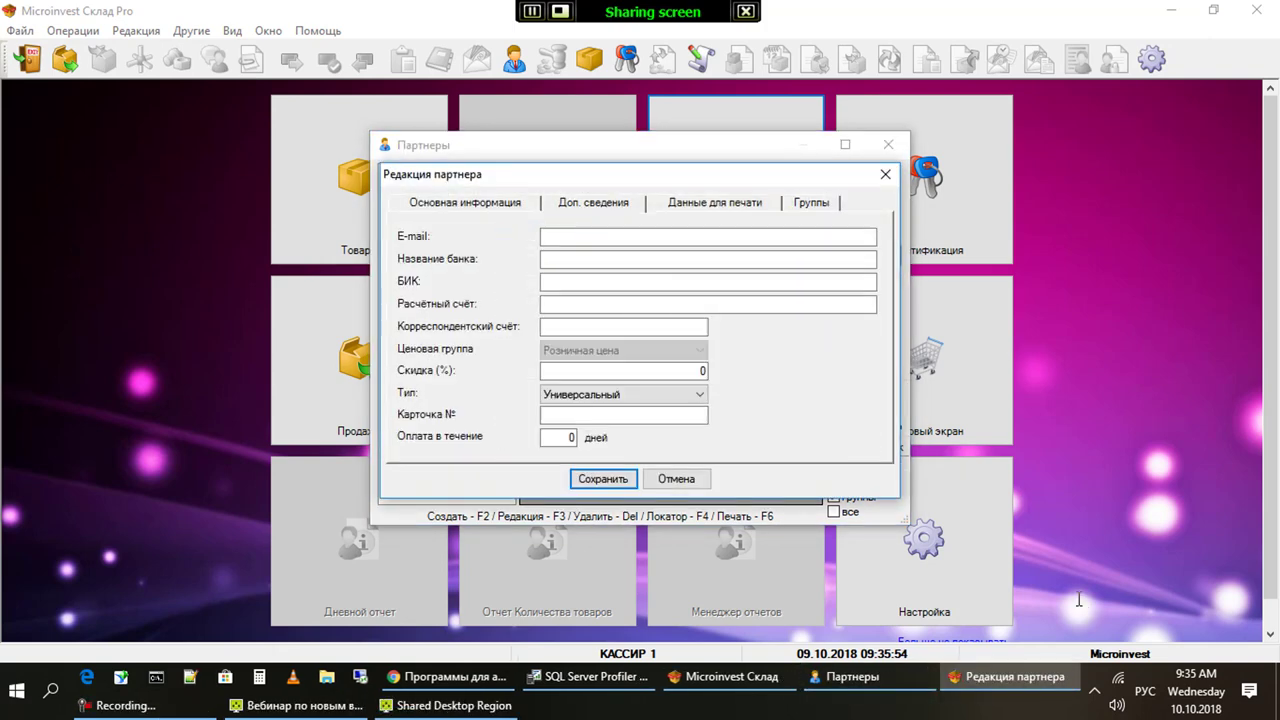
pyautogui.press('Tab')
pyautogui.press('Tab')
pyautogui.press('Tab')
pyautogui.press('Tab')
pyautogui.press('Tab')
pyautogui.press('Tab')
pyautogui.press('Return')
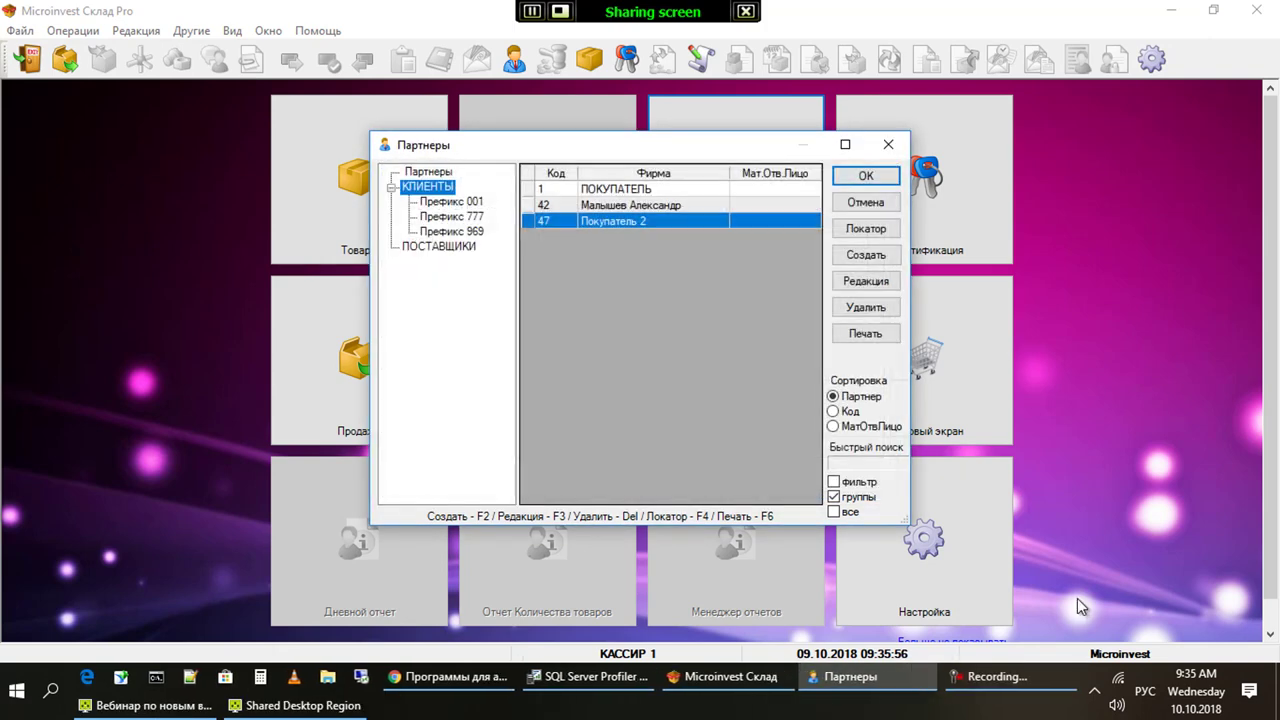
pyautogui.press('Up')
pyautogui.press('F3')
pyautogui.hotkey('ctrl', 'Tab')
pyautogui.press('Tab')
pyautogui.press('Tab')
pyautogui.press('Tab')
pyautogui.press('Tab')
pyautogui.press('Tab')
pyautogui.press('Tab')
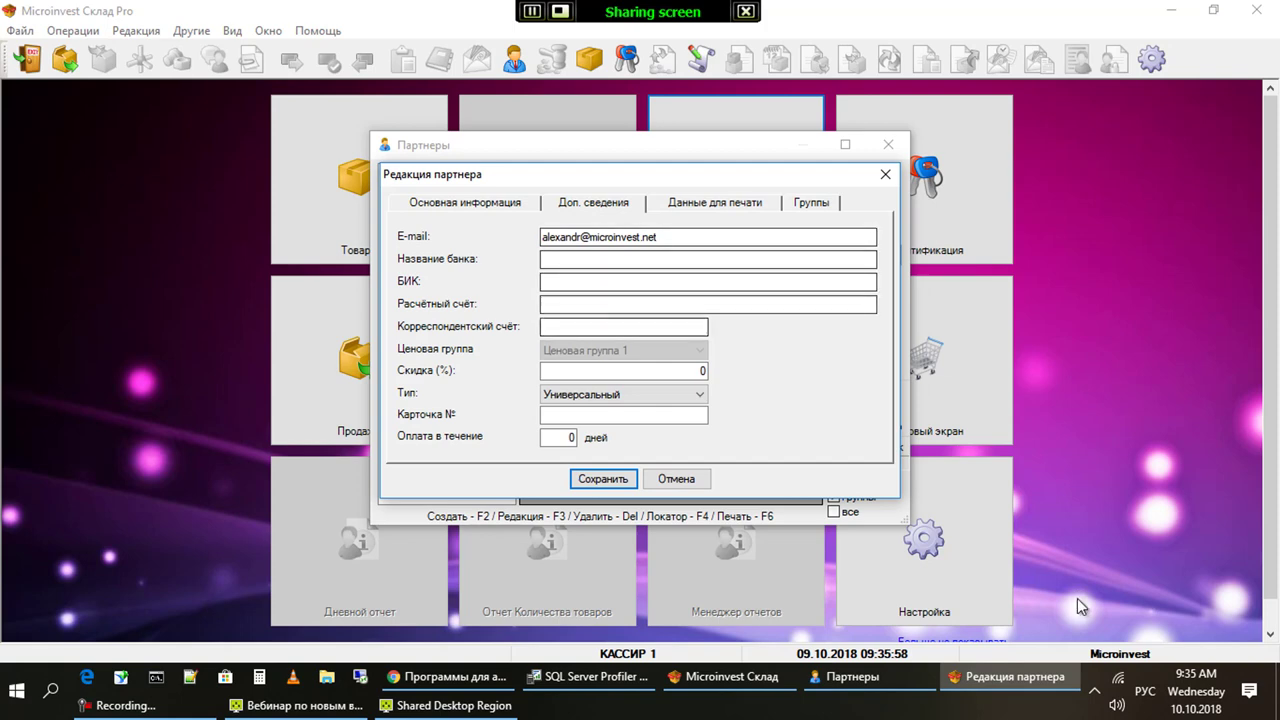
pyautogui.press('Tab')
pyautogui.press('Tab')
pyautogui.press('Tab')
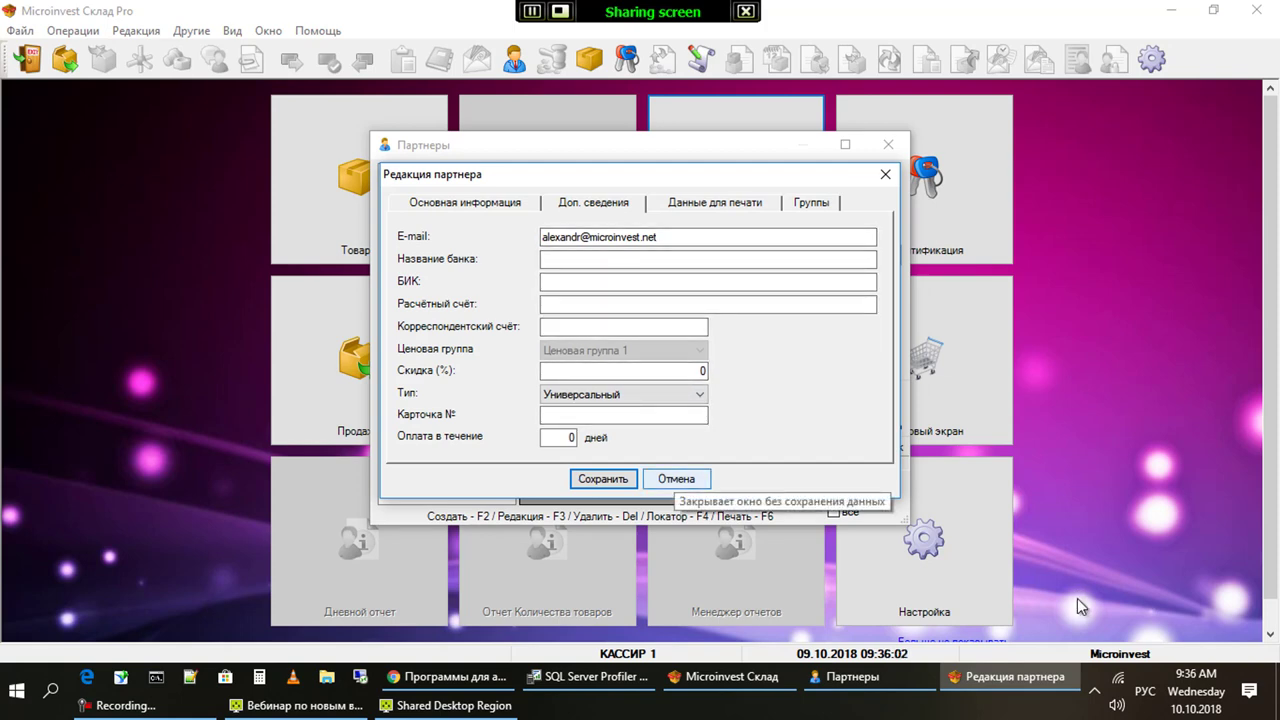
pyautogui.press('Return')
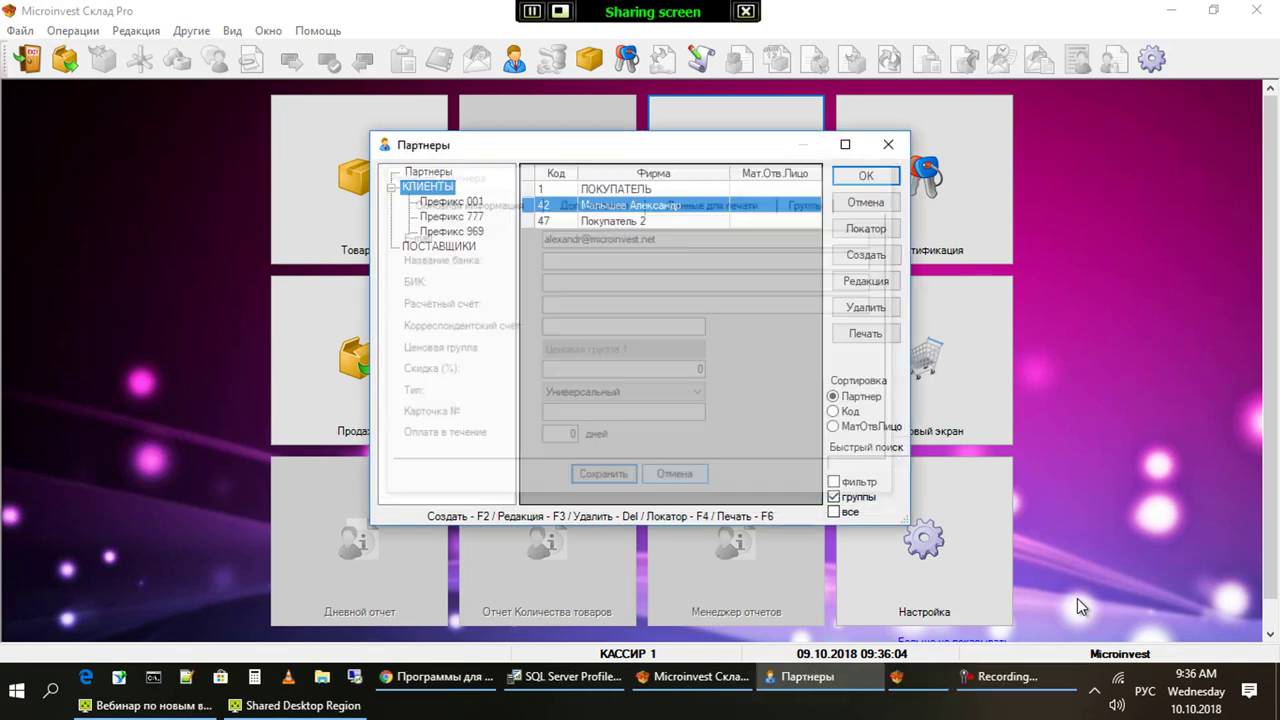
pyautogui.press('Escape')
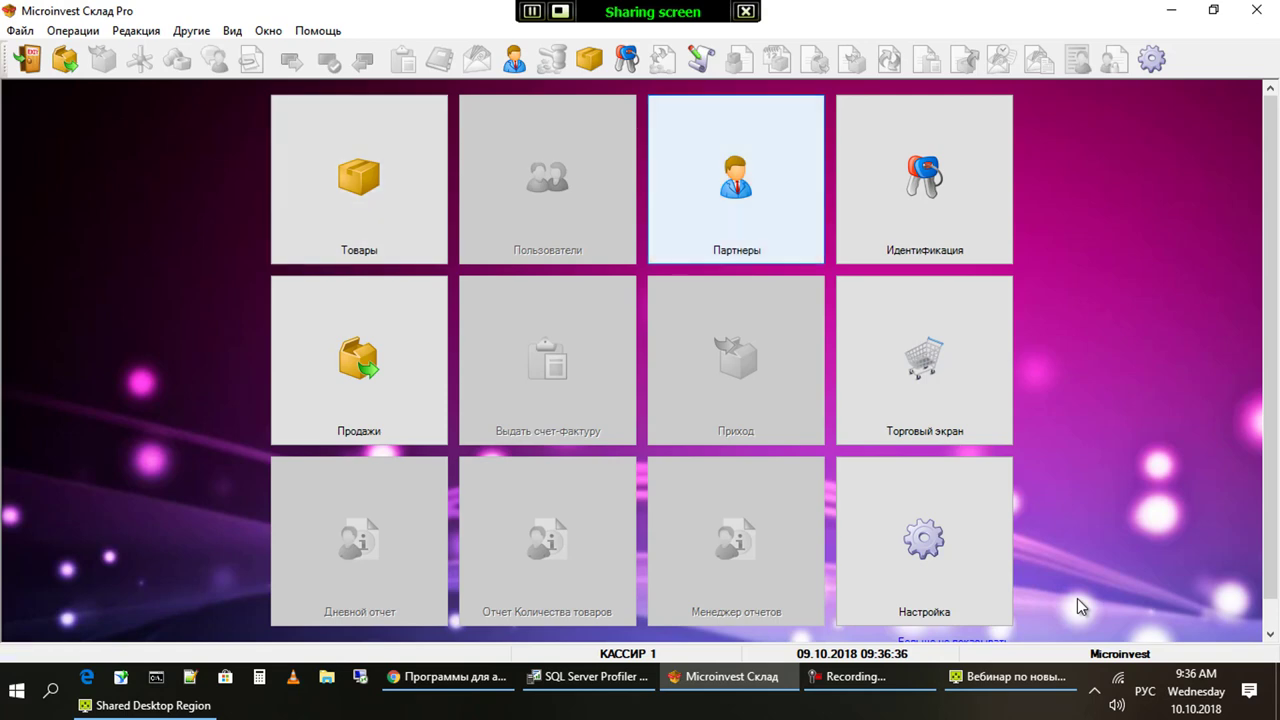
# Switch the active user to POZITRON with its password via Идентификация
pyautogui.press('Right')
pyautogui.press('Return')
pyautogui.hotkey('shift', 'Tab')
pyautogui.hotkey('alt', 'Down')
pyautogui.press('Up')
pyautogui.press('Up')
pyautogui.press('Return')
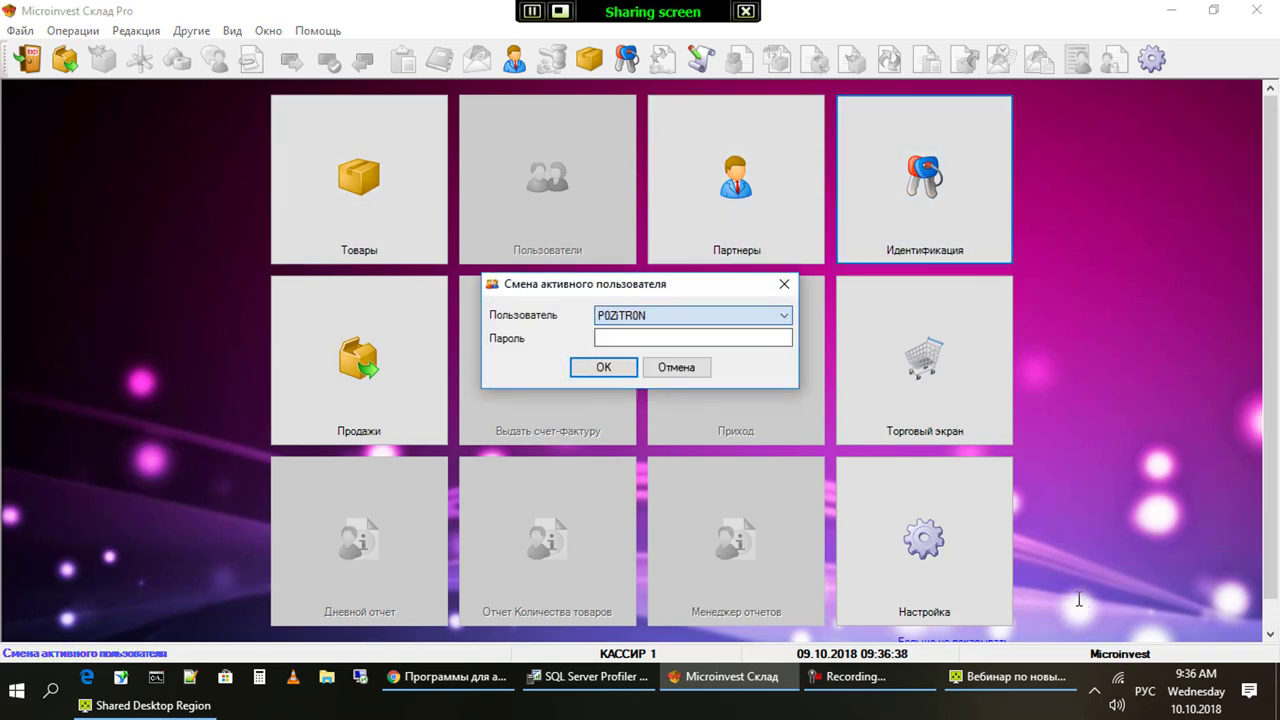
pyautogui.press('Tab')
pyautogui.write('111')
pyautogui.press('Return')
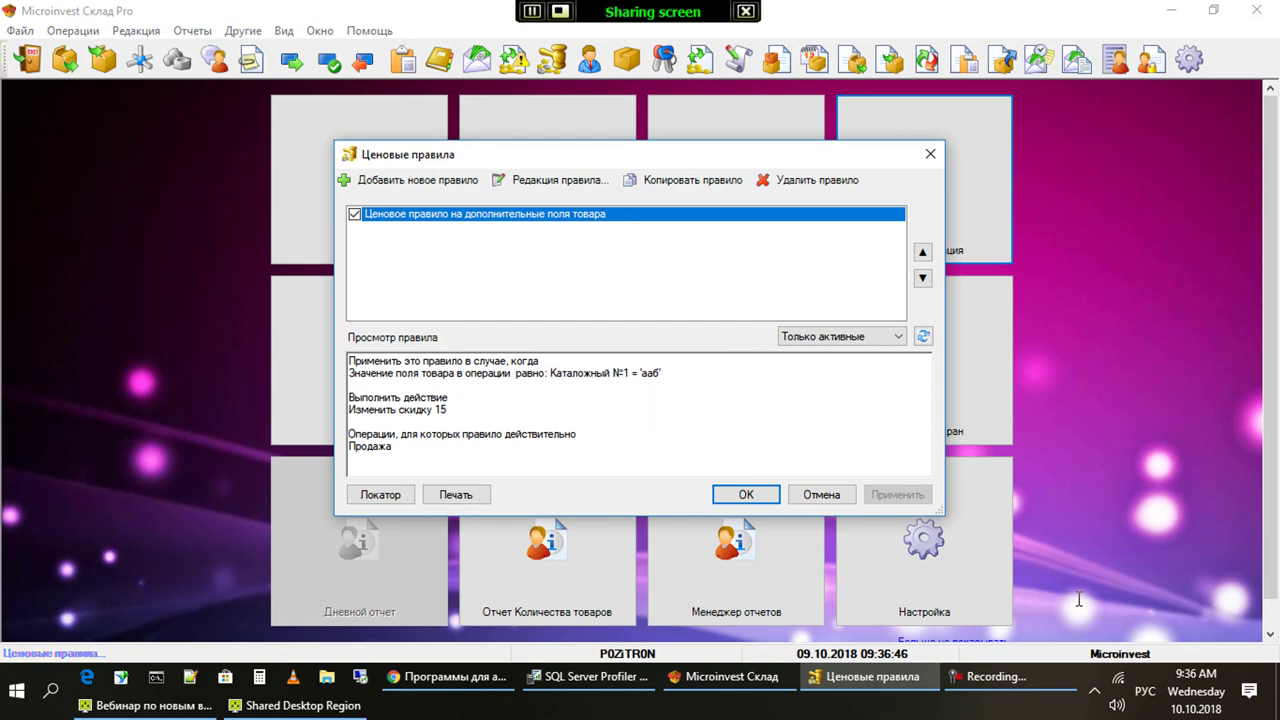
# Set the Ценовые правила filter to Все so all rules, including inactive ones, show
pyautogui.hotkey('alt', 'Down')
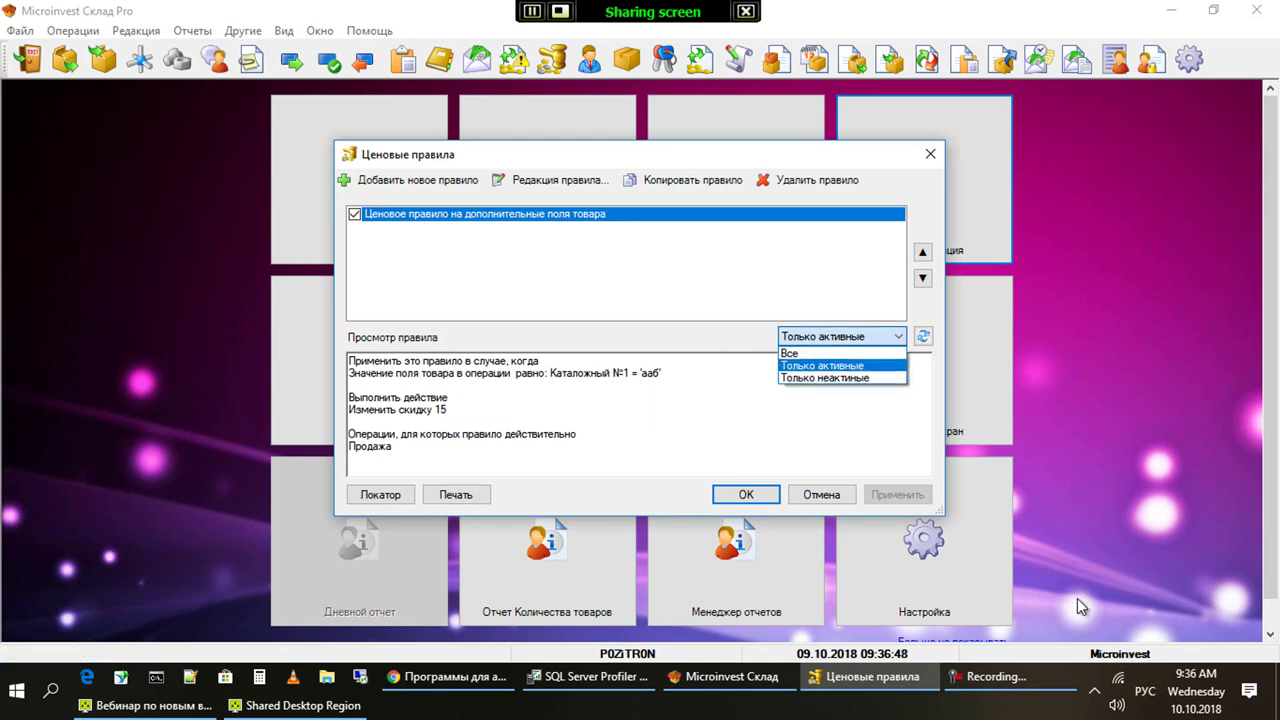
pyautogui.press('Escape')
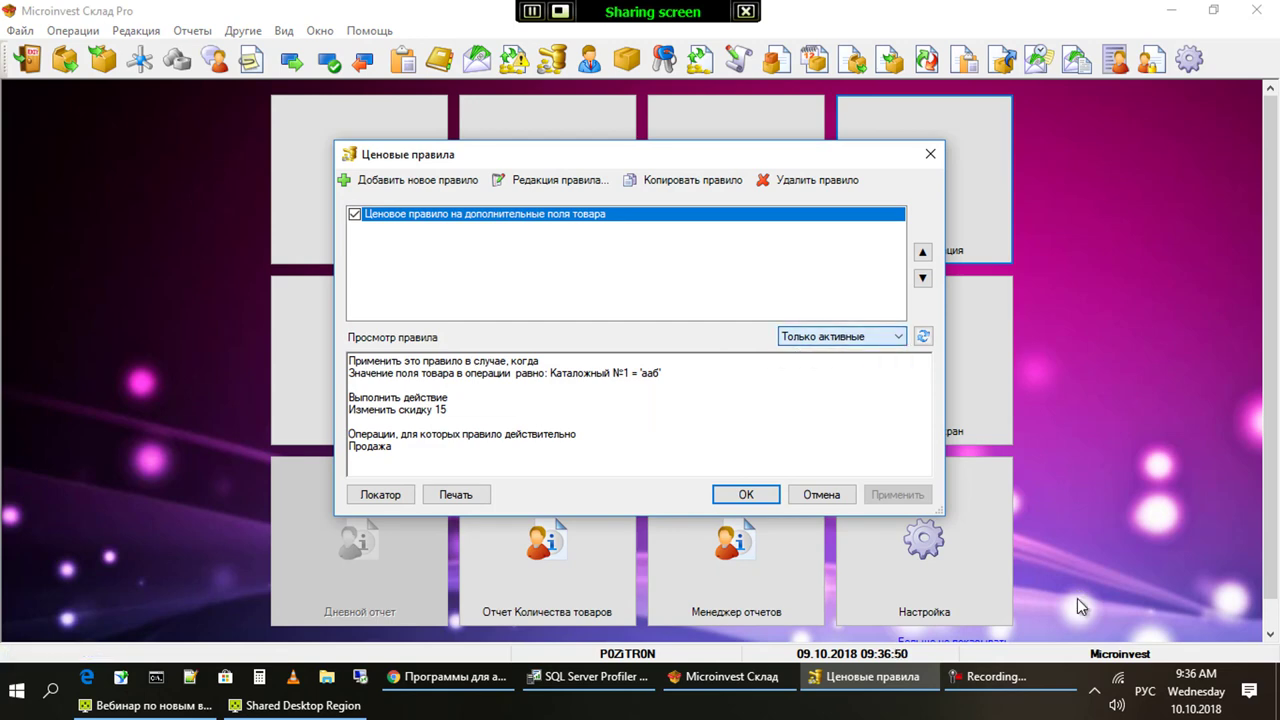
pyautogui.press('Tab')
pyautogui.press('Tab')
pyautogui.press('Tab')
pyautogui.hotkey('shift', 'Tab')
pyautogui.hotkey('shift', 'Tab')
pyautogui.hotkey('shift', 'Tab')
pyautogui.hotkey('alt', 'Down')
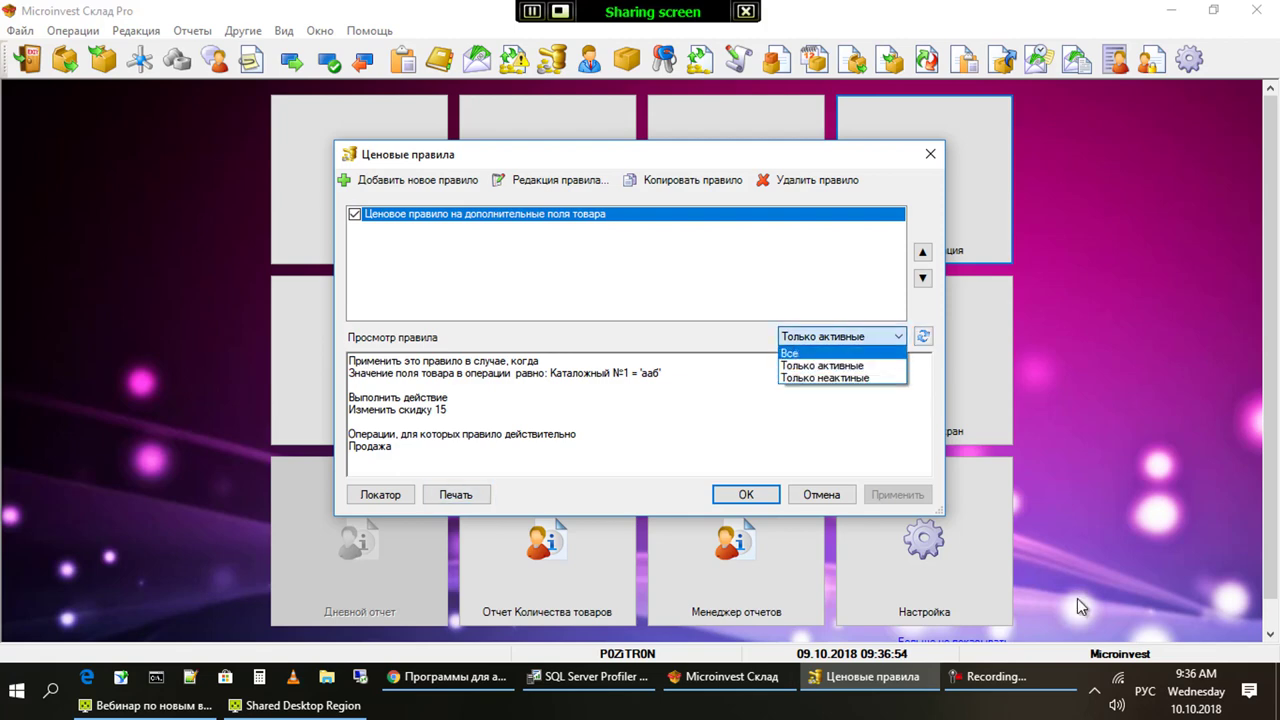
pyautogui.press('Up')
pyautogui.press('Return')
pyautogui.press('Tab')
pyautogui.press('Tab')
pyautogui.press('Tab')
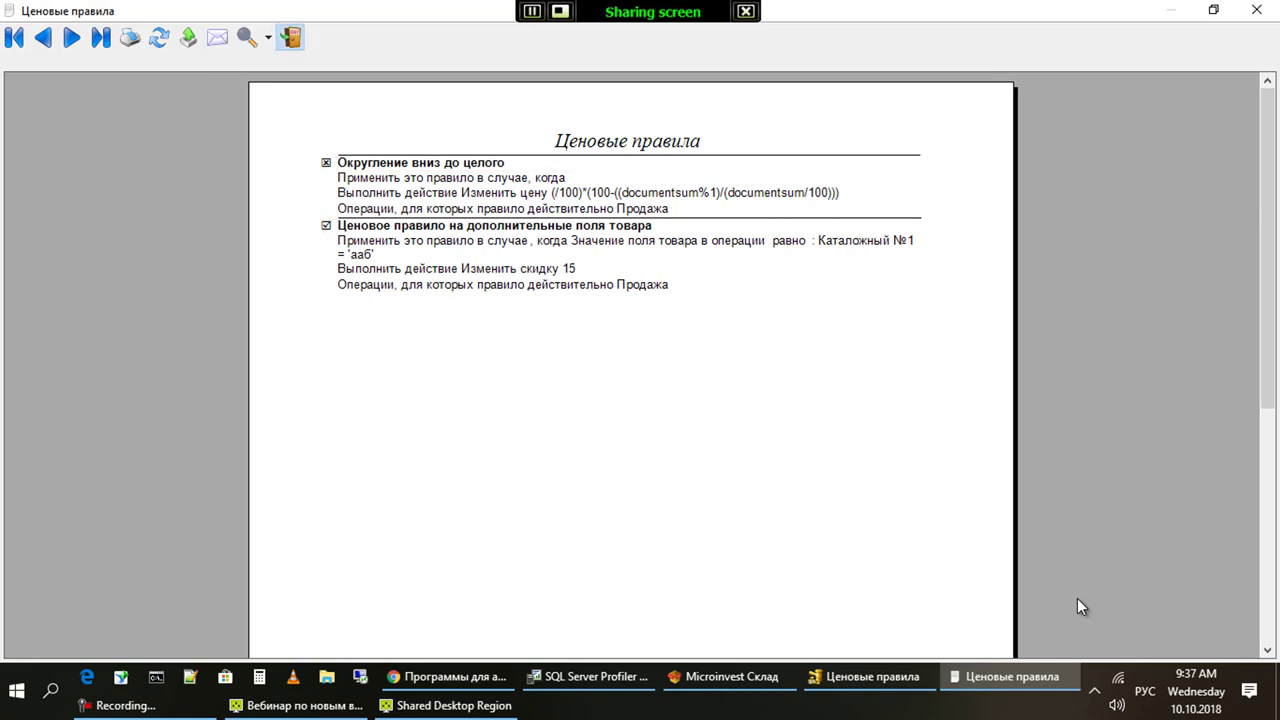
# Close the preview, switch the rule filter back to Только активные, and close the second preview
pyautogui.press('Escape')
pyautogui.hotkey('alt', 'Down')
pyautogui.press('Return')
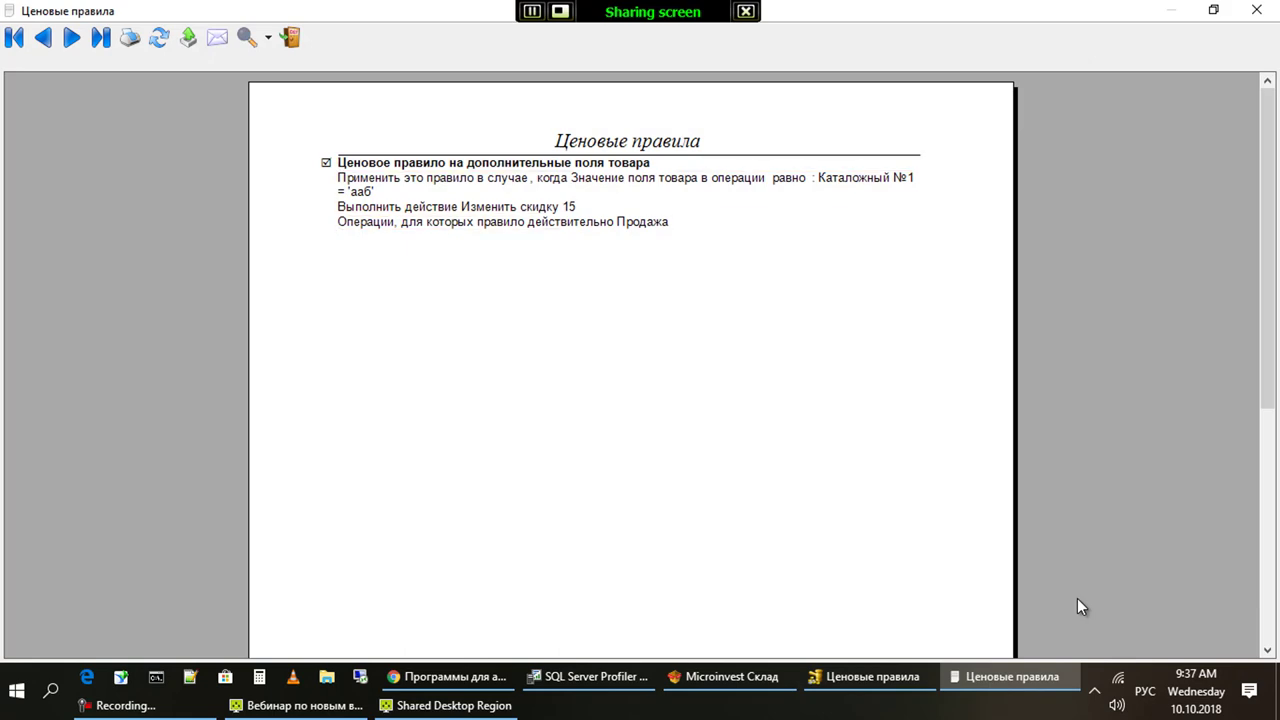
pyautogui.press('Escape')
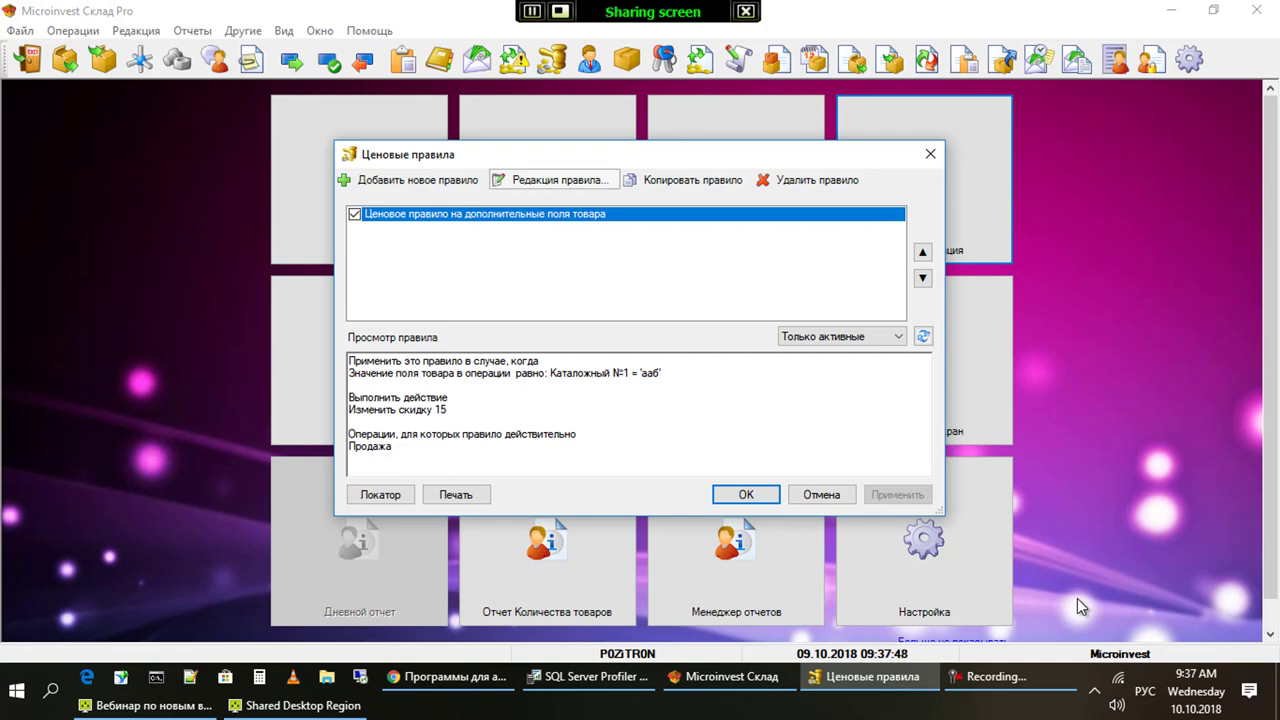
# Delete the selected price rule and start a new rule with a product-field-value condition
pyautogui.click(808, 180)
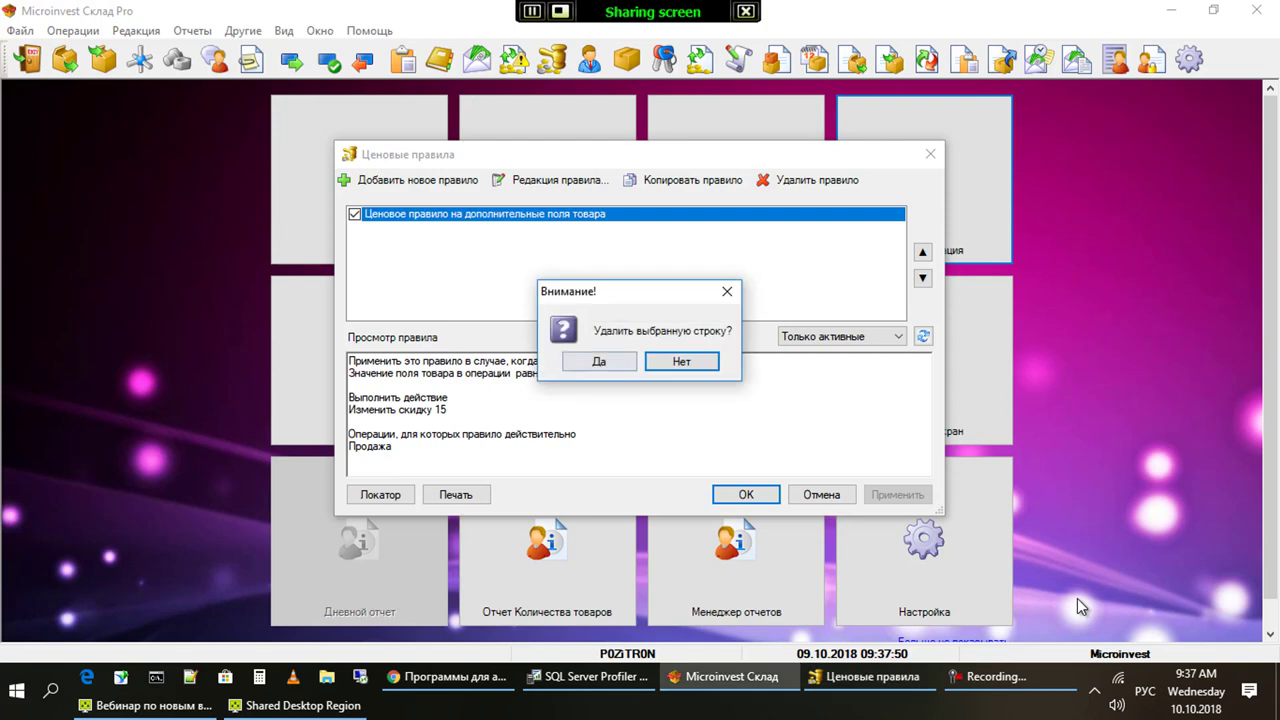
pyautogui.click(598, 361)
pyautogui.press('Return')
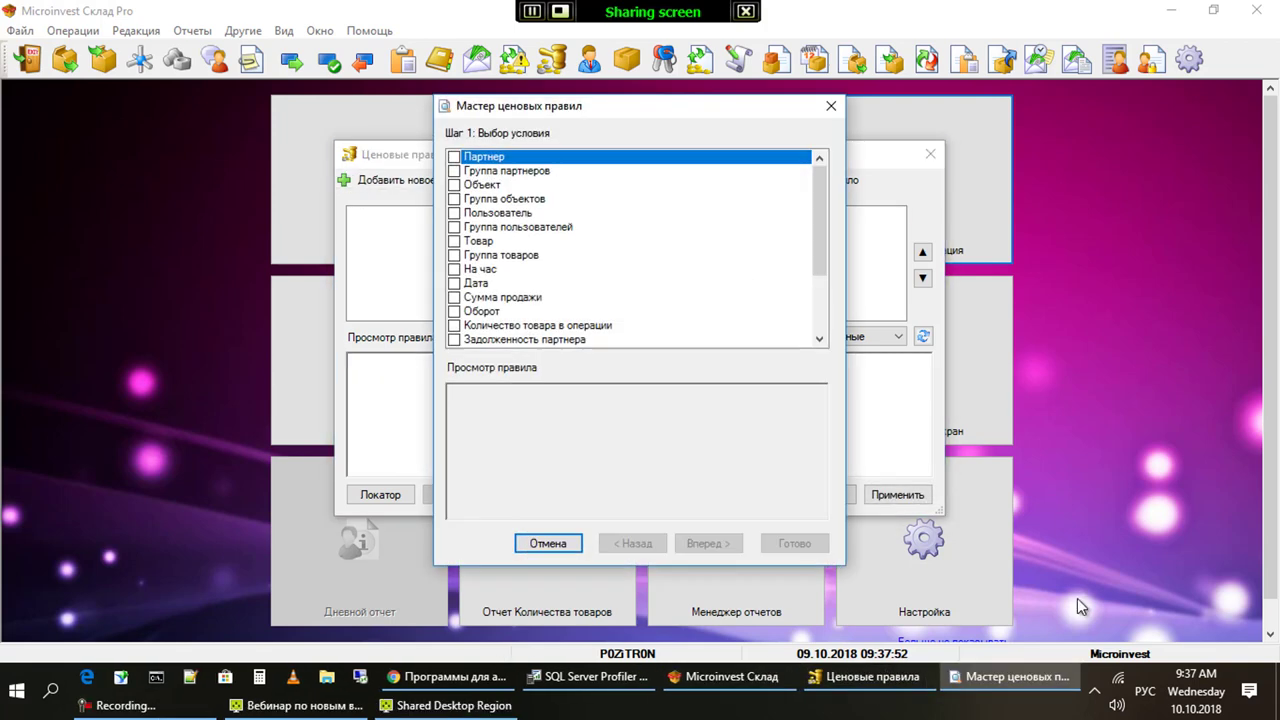
pyautogui.press('End')
pyautogui.hotkey('shift', 'Tab')
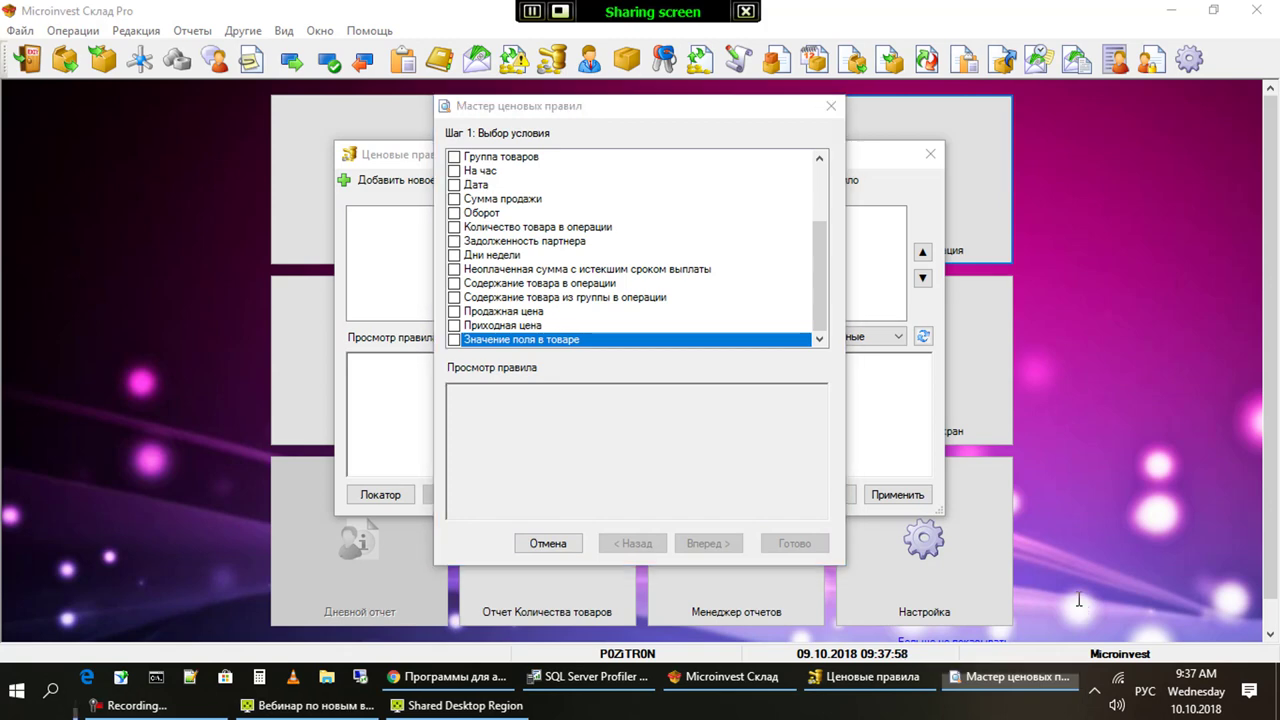
pyautogui.press('space')
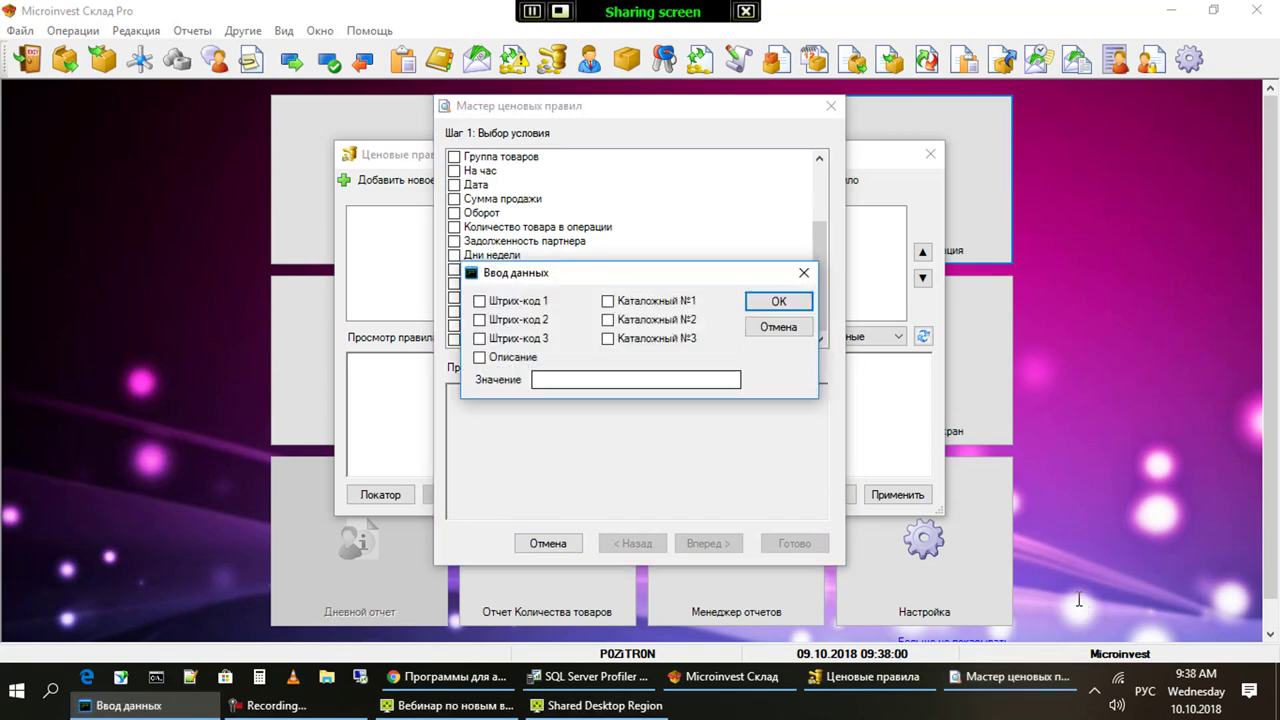
# Set the condition to product field Каталожный №1 equal to 'ААБ'
pyautogui.press('Tab')
pyautogui.press('Tab')
pyautogui.press('Tab')
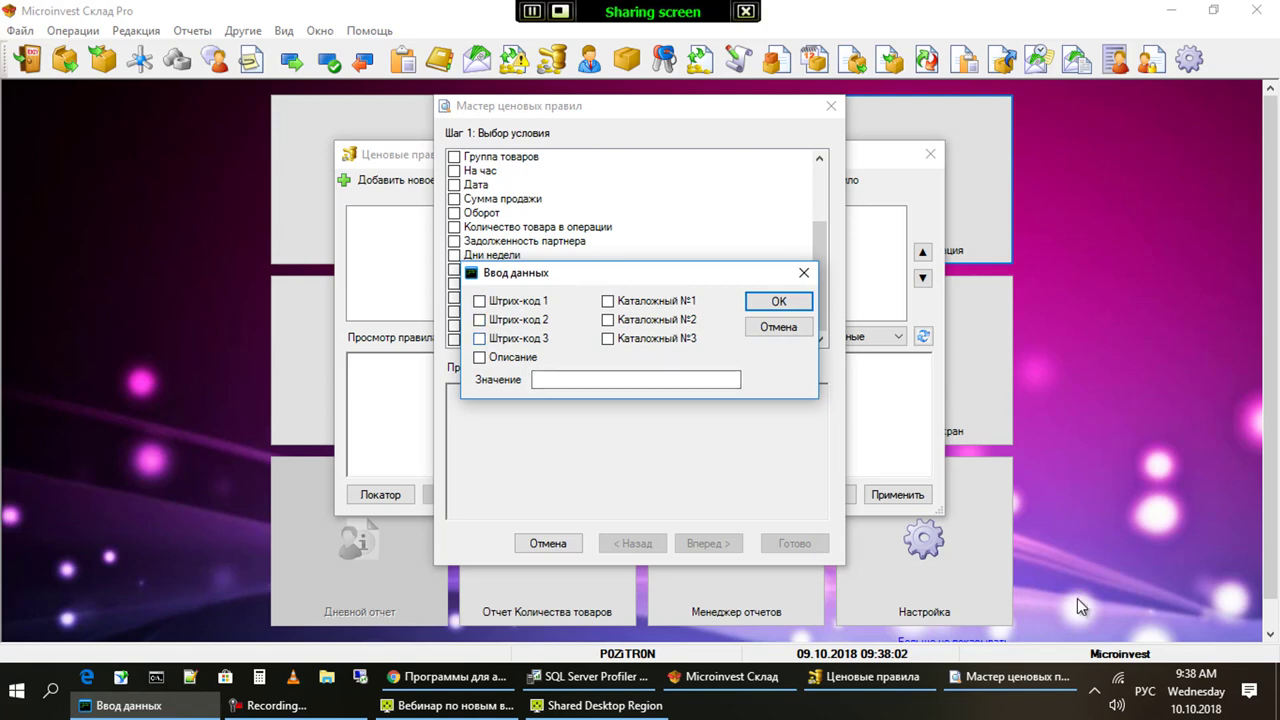
pyautogui.press('Tab')
pyautogui.press('Tab')
pyautogui.press('Tab')
pyautogui.press('Left')
pyautogui.press('Up')
pyautogui.press('Up')
pyautogui.press('space')
pyautogui.press('Tab')
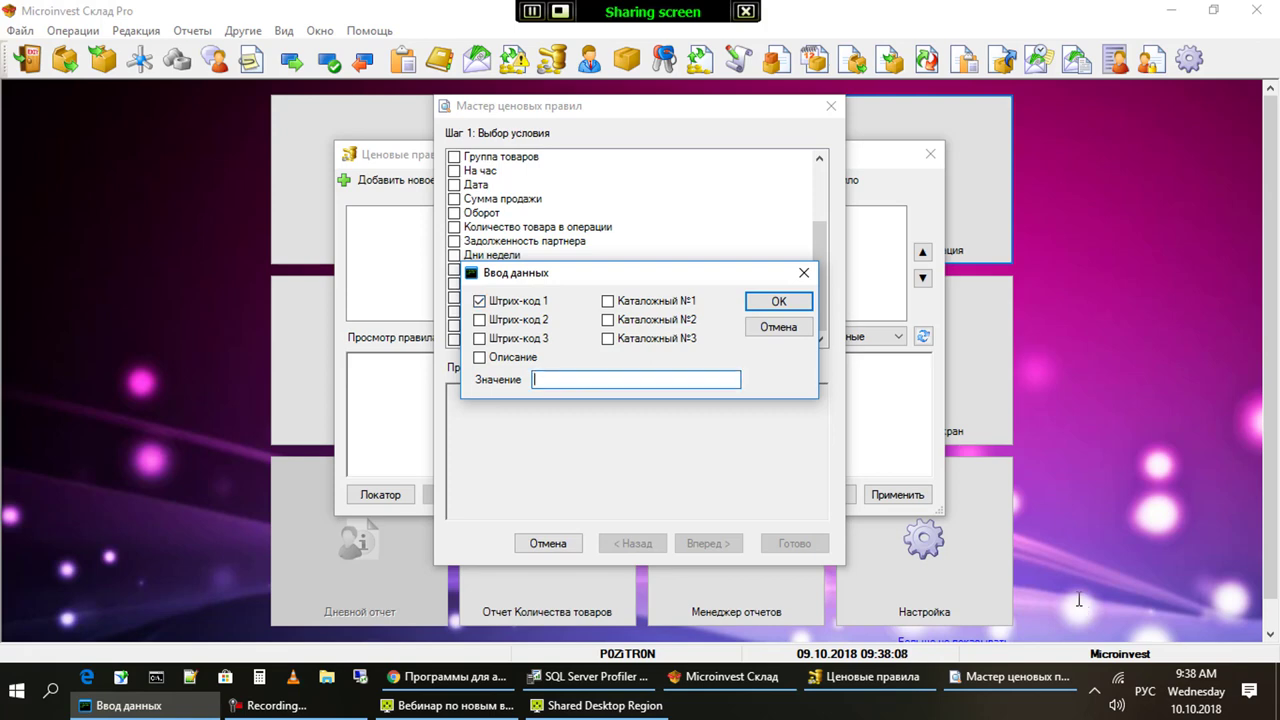
pyautogui.hotkey('shift', 'Tab')
pyautogui.press('Down')
pyautogui.press('Down')
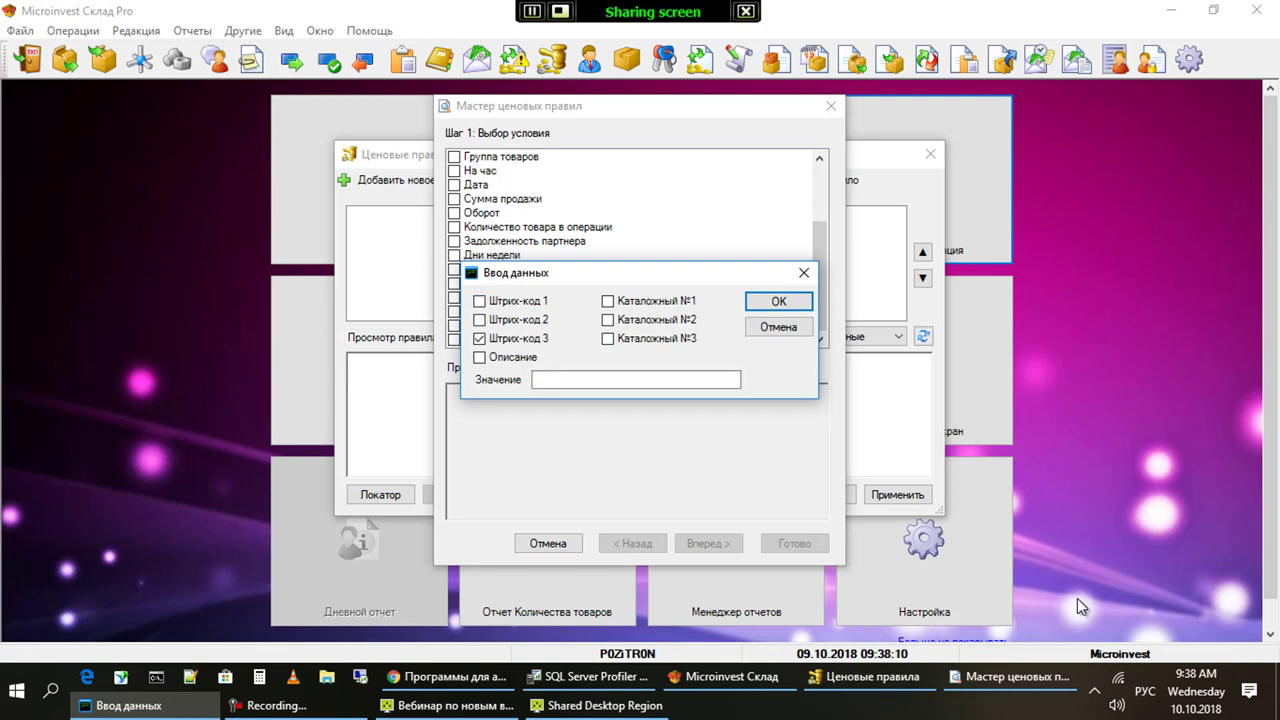
pyautogui.press('Down')
pyautogui.press('Tab')
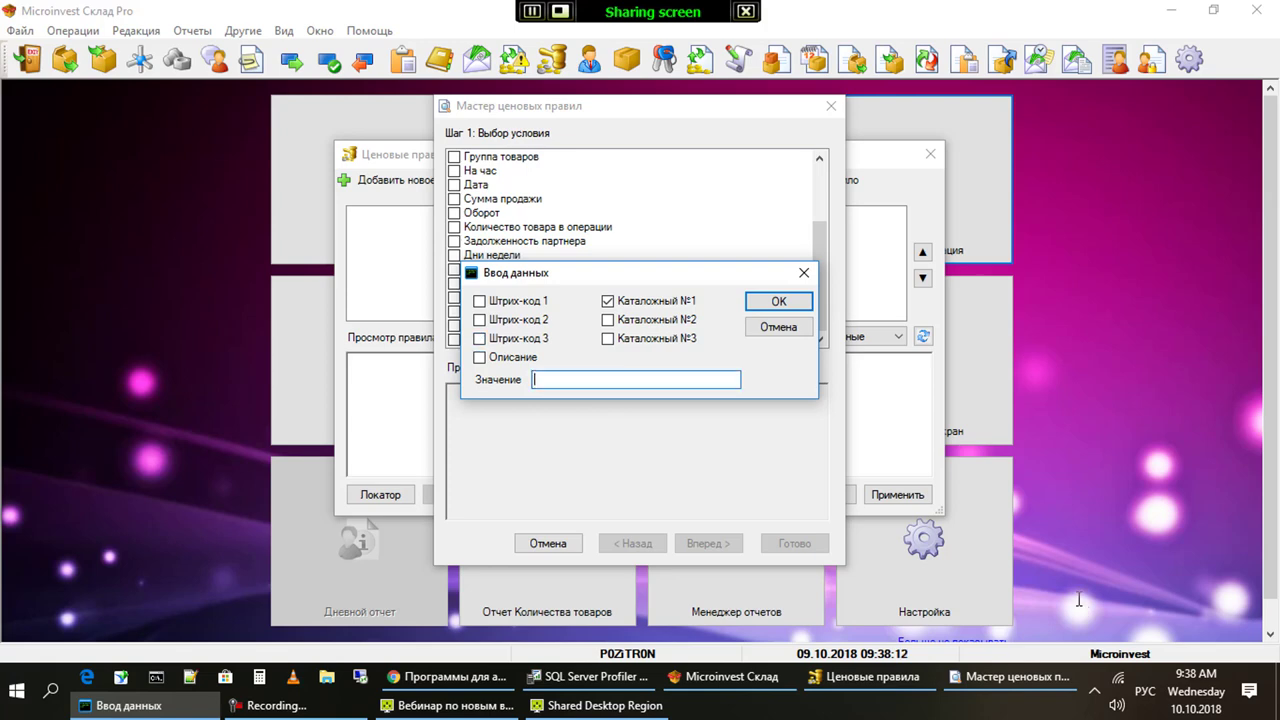
pyautogui.write('ААБ')
pyautogui.press('Return')
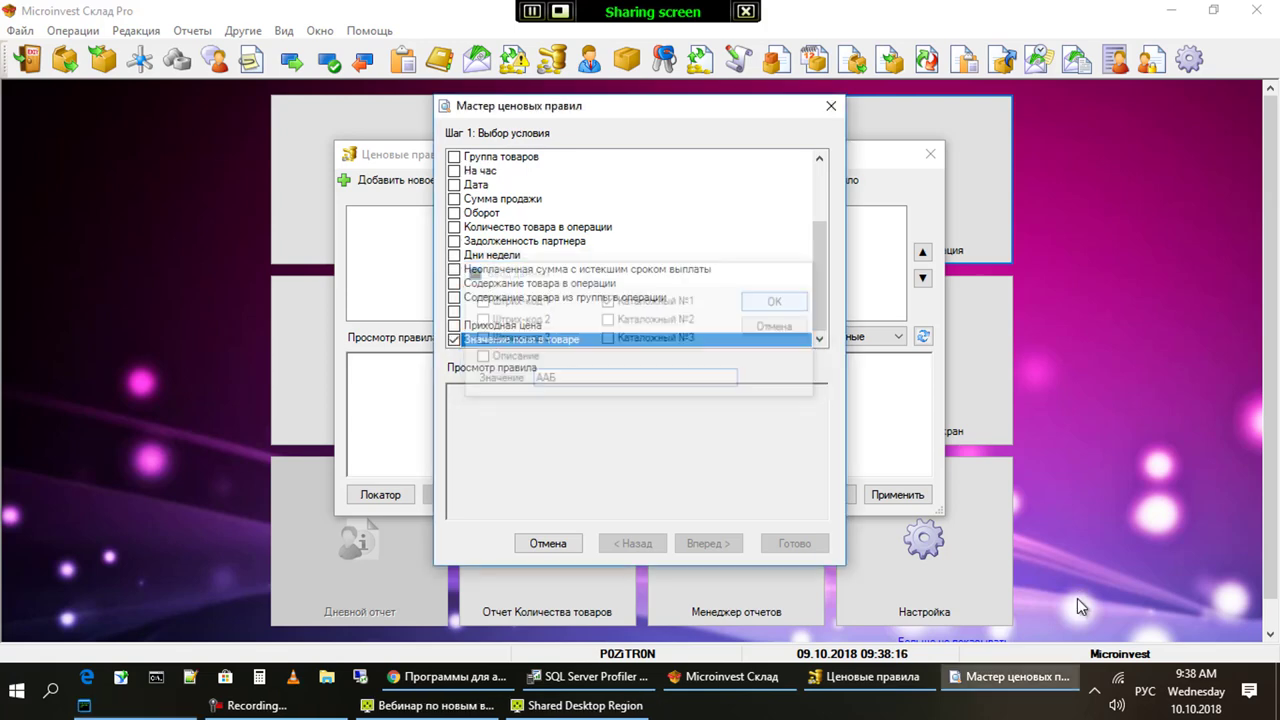
# Add a change-discount action of 15 and skip the exclusions step to reach naming
pyautogui.press('Return')
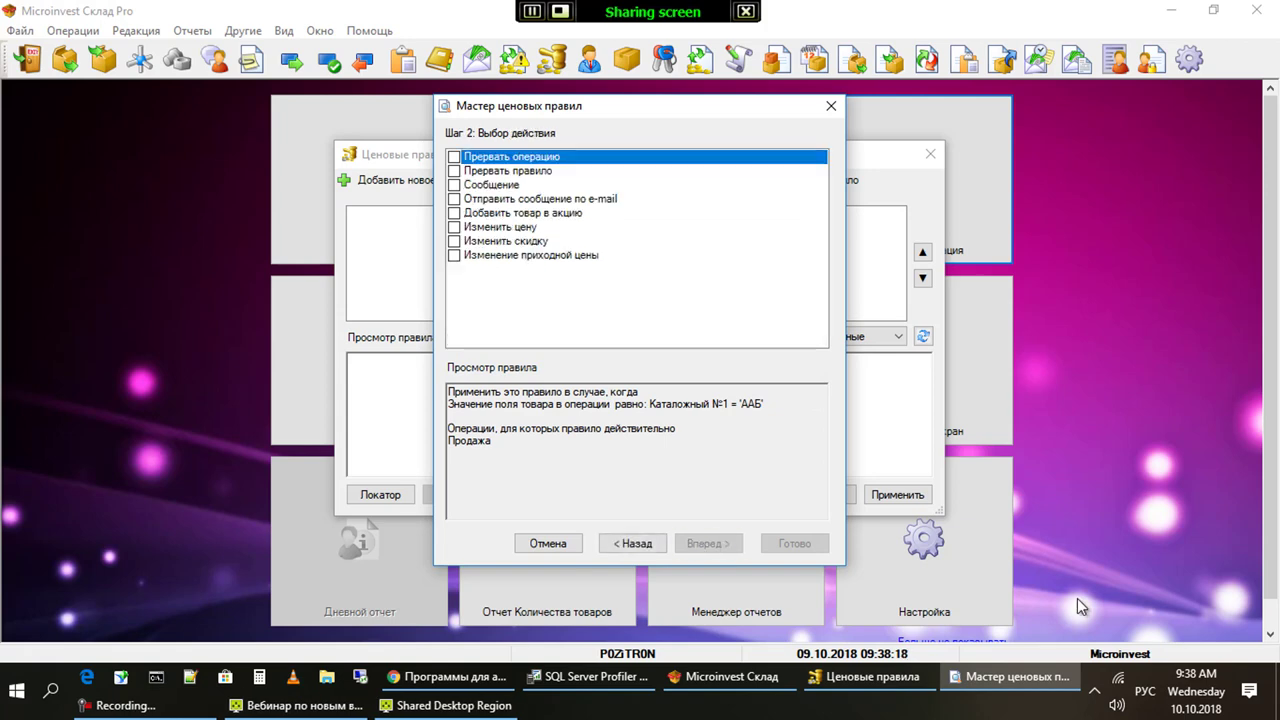
pyautogui.press('End')
pyautogui.press('Up')
pyautogui.press('space')
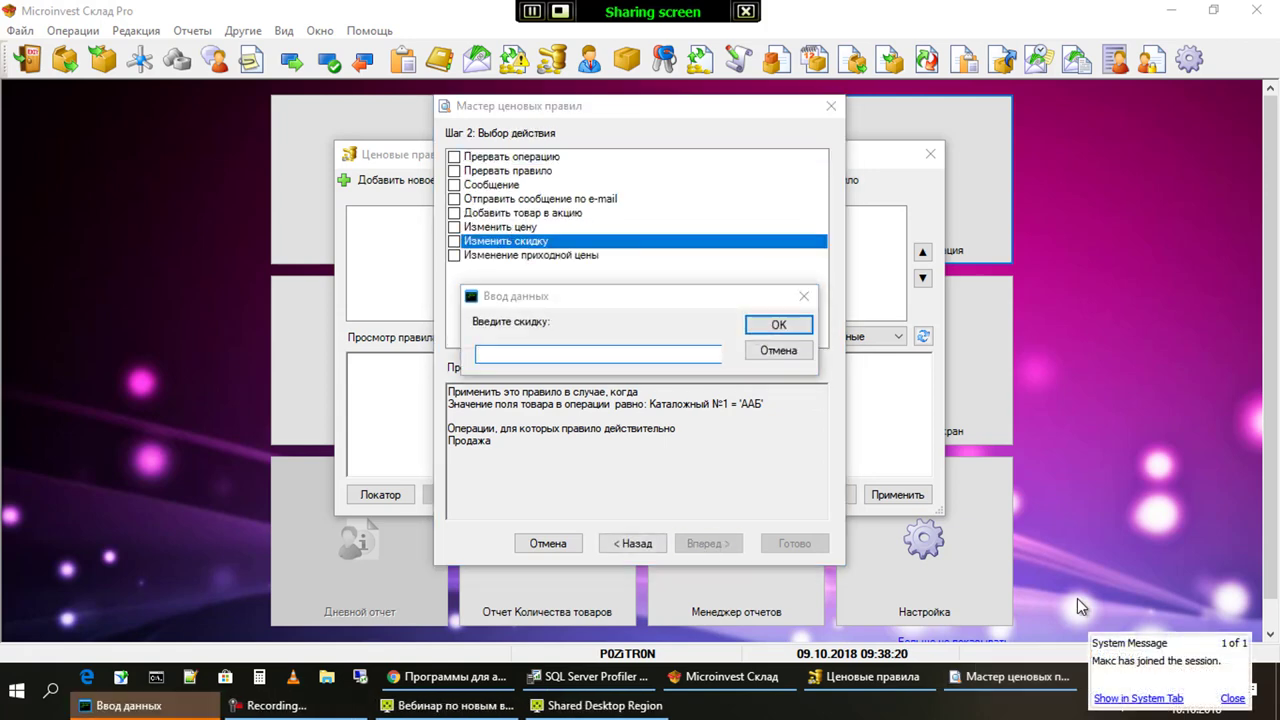
pyautogui.write('15')
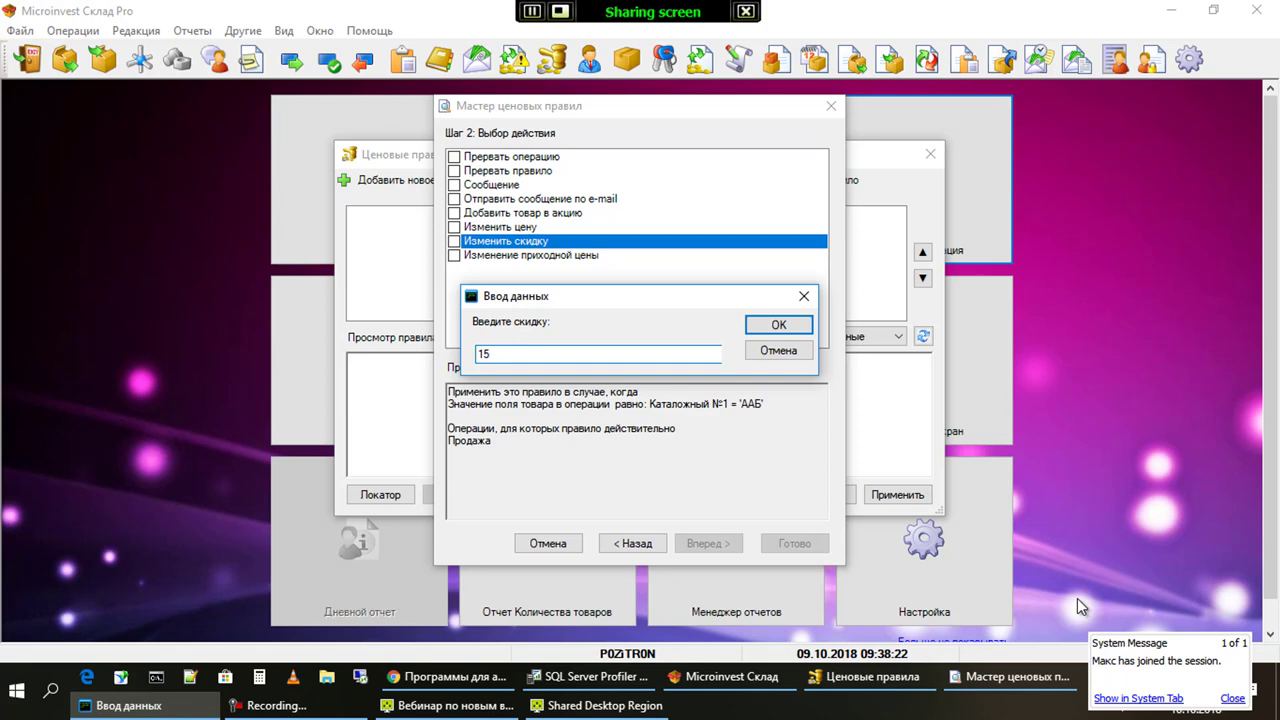
pyautogui.press('Return')
pyautogui.press('Return')
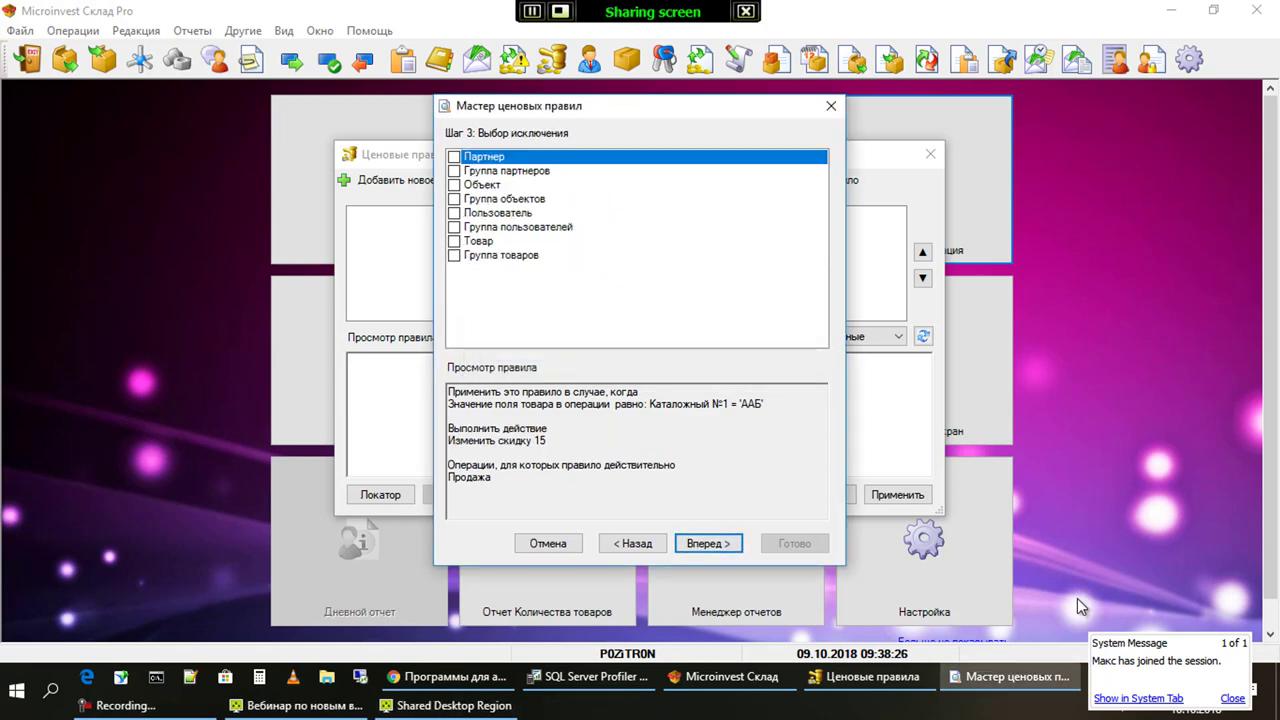
pyautogui.press('Return')
pyautogui.press('Tab')
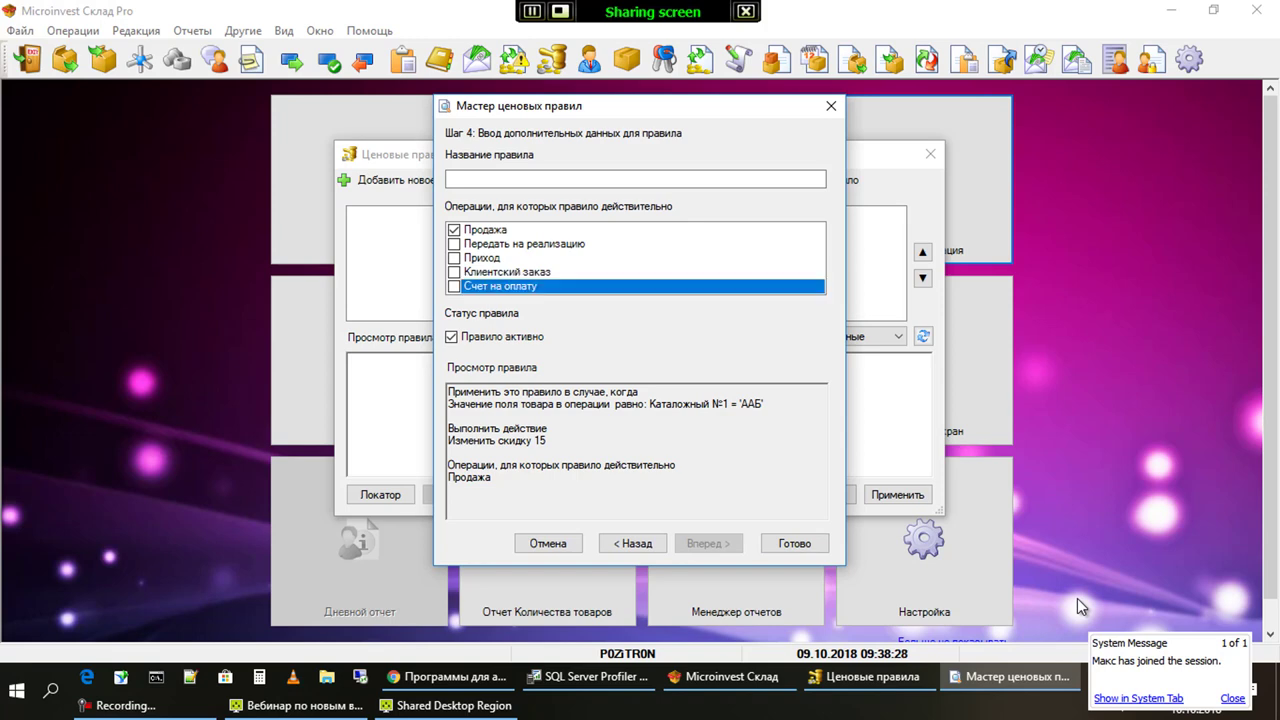
# Name the rule 'Дополнительные поля в товаре' and finish the wizard to save it
pyautogui.press('Up')
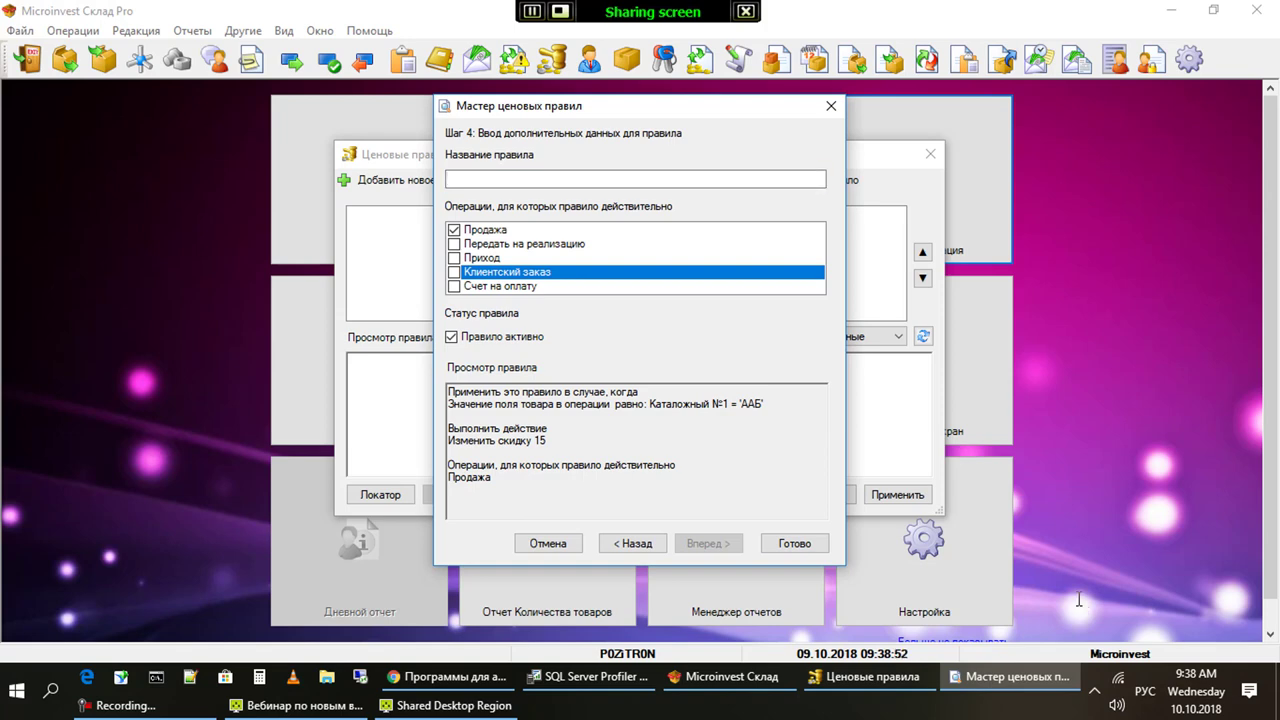
pyautogui.write('Дополнительные поля ')
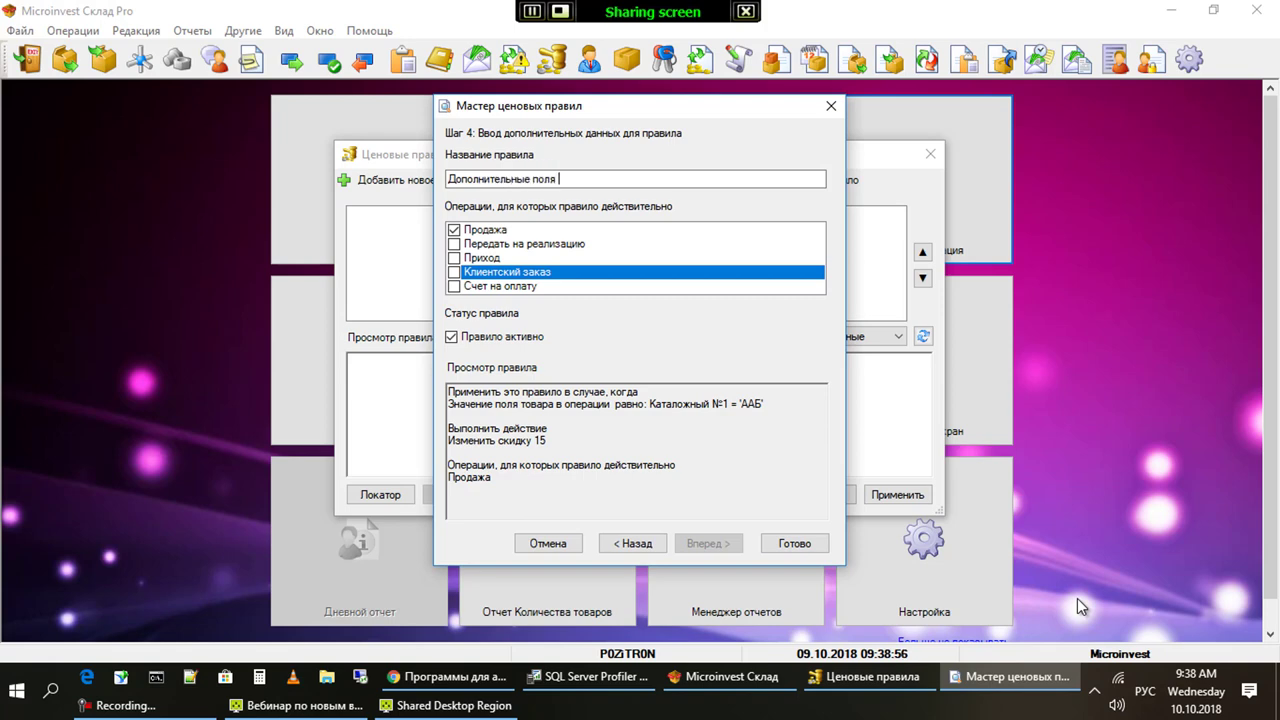
pyautogui.write('в товаре')
pyautogui.press('Return')
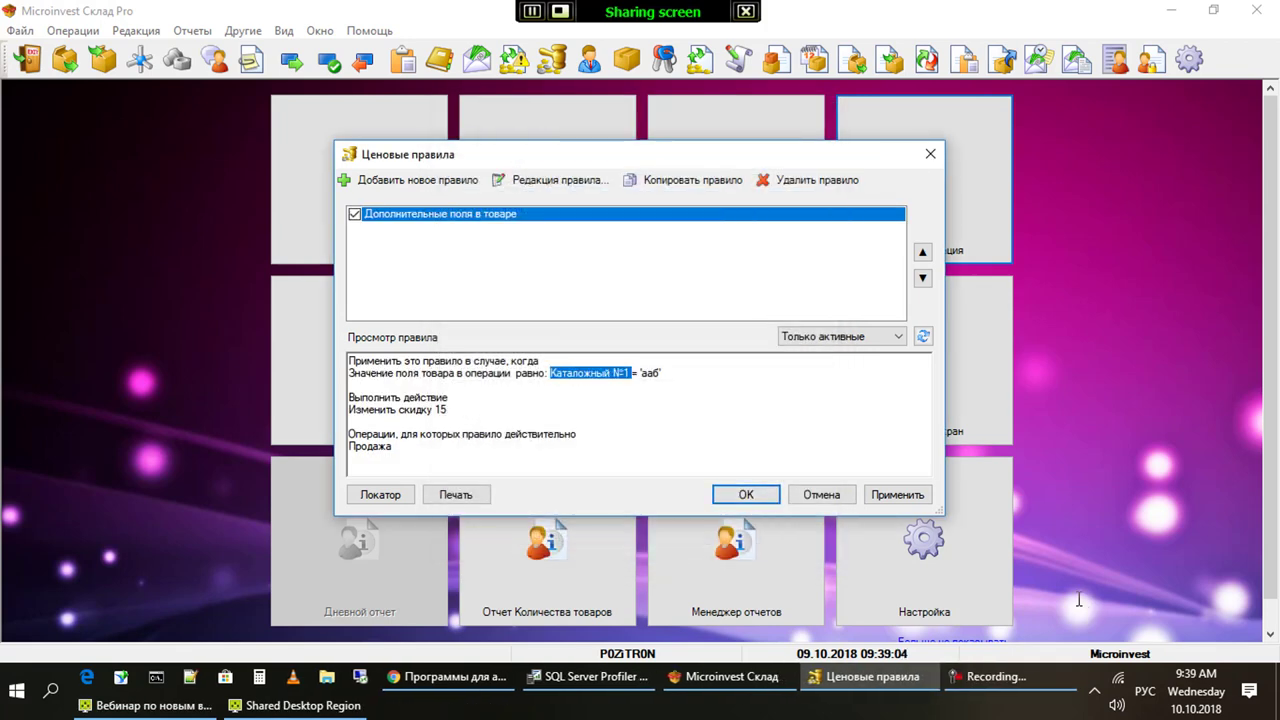
# Inspect the rule's formula with its 0001000 value, then close it and the price rules
pyautogui.press('Return')
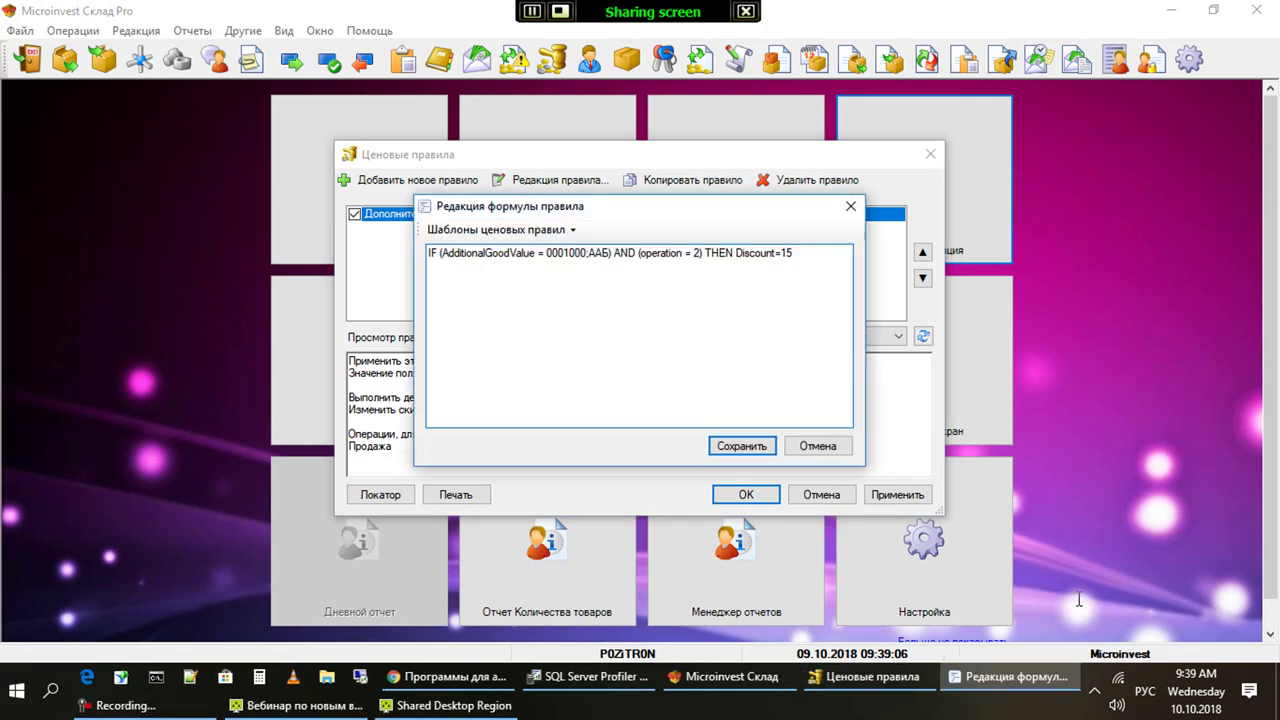
pyautogui.hotkey('shift', 'Right')
pyautogui.hotkey('shift', 'Right')
pyautogui.hotkey('shift', 'Right')
pyautogui.hotkey('shift', 'Right')
pyautogui.hotkey('shift', 'Right')
pyautogui.hotkey('shift', 'Right')
pyautogui.hotkey('shift', 'Right')
pyautogui.press('Tab')
pyautogui.press('Return')
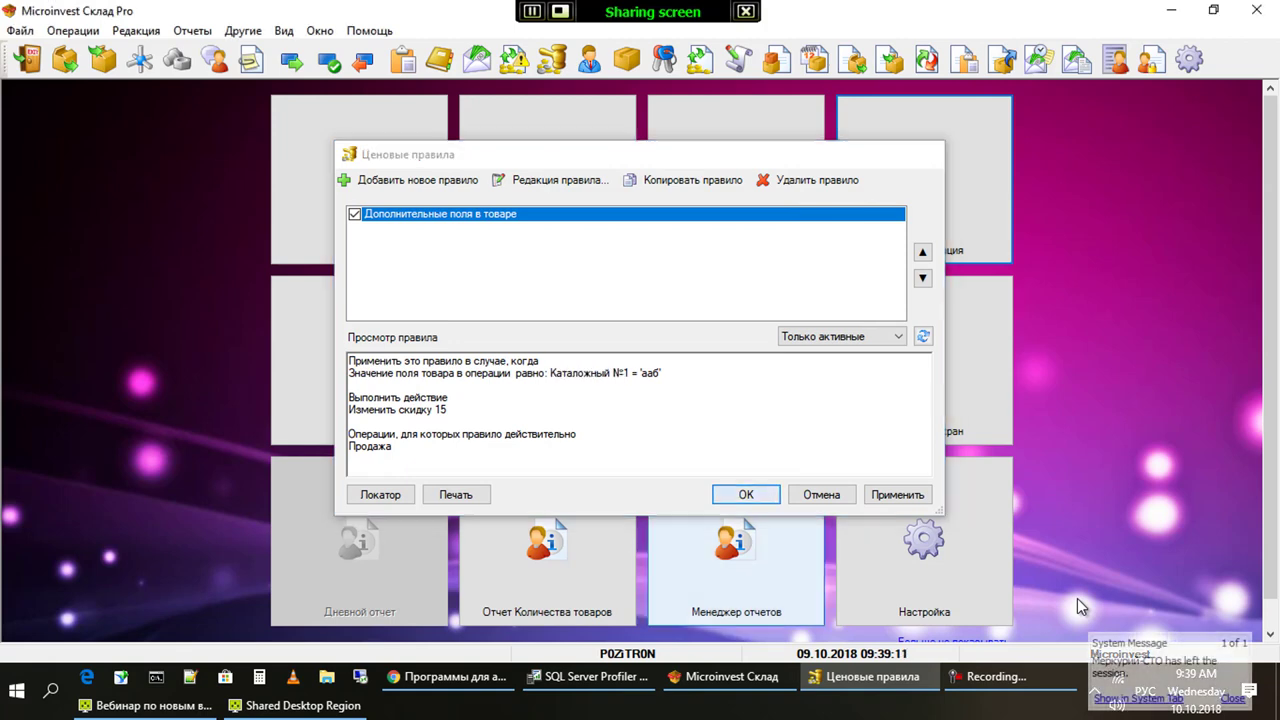
pyautogui.press('Return')
pyautogui.press('Return')
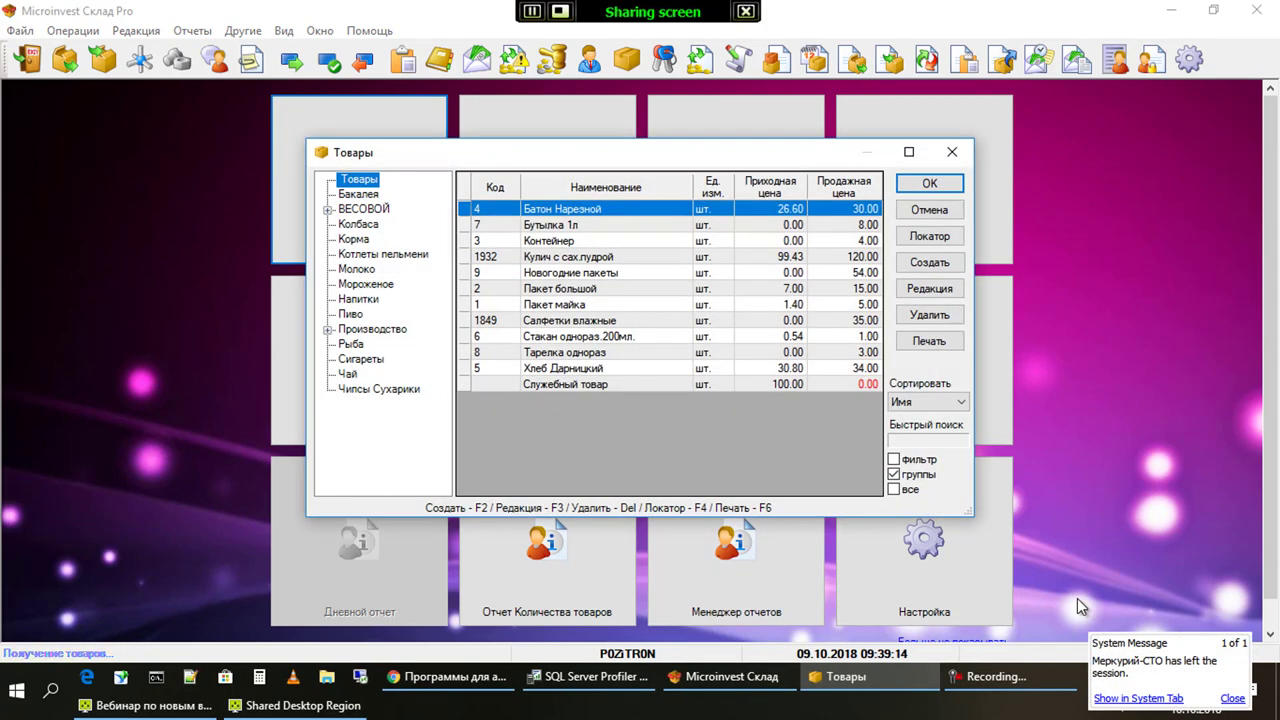
# Verify product 1018 in the Молоко group has catalogue value ААБ, then reopen Ценовые правила
pyautogui.press('Down')
pyautogui.press('Down')
pyautogui.press('Down')
pyautogui.press('Down')
pyautogui.press('Down')
pyautogui.press('Down')
pyautogui.press('F3')
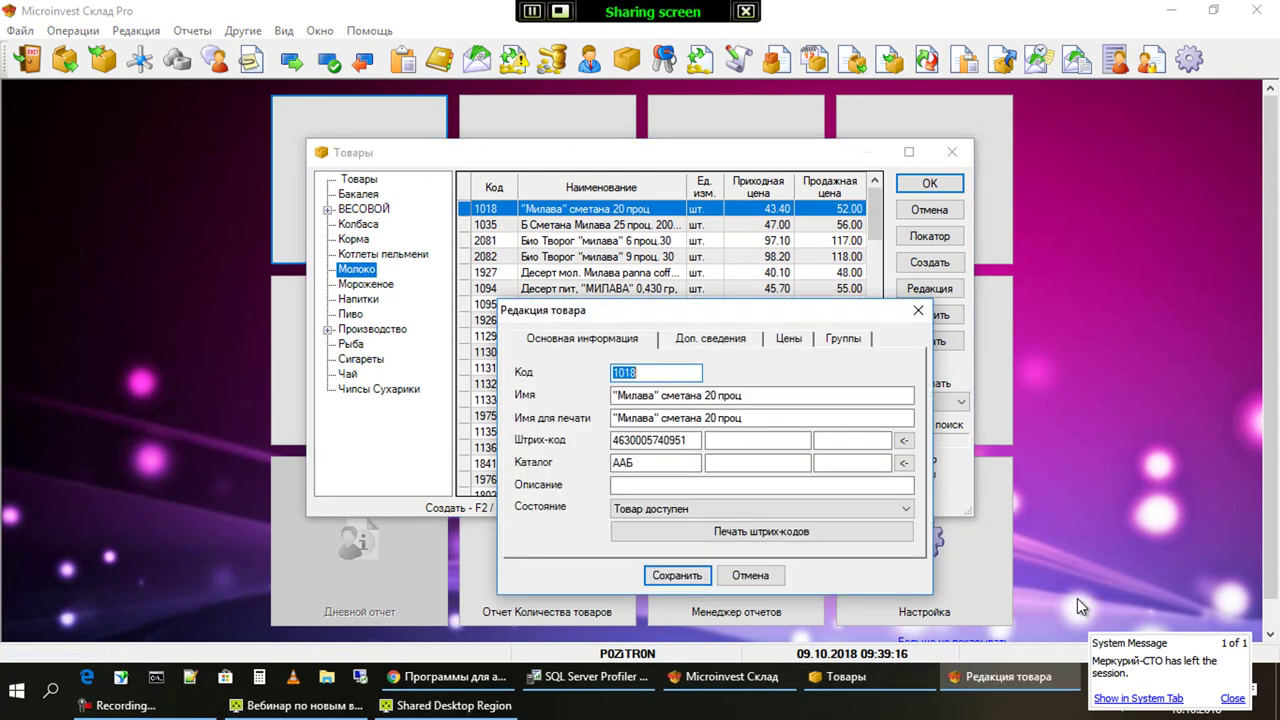
pyautogui.press('Tab')
pyautogui.press('Tab')
pyautogui.press('Tab')
pyautogui.press('Tab')
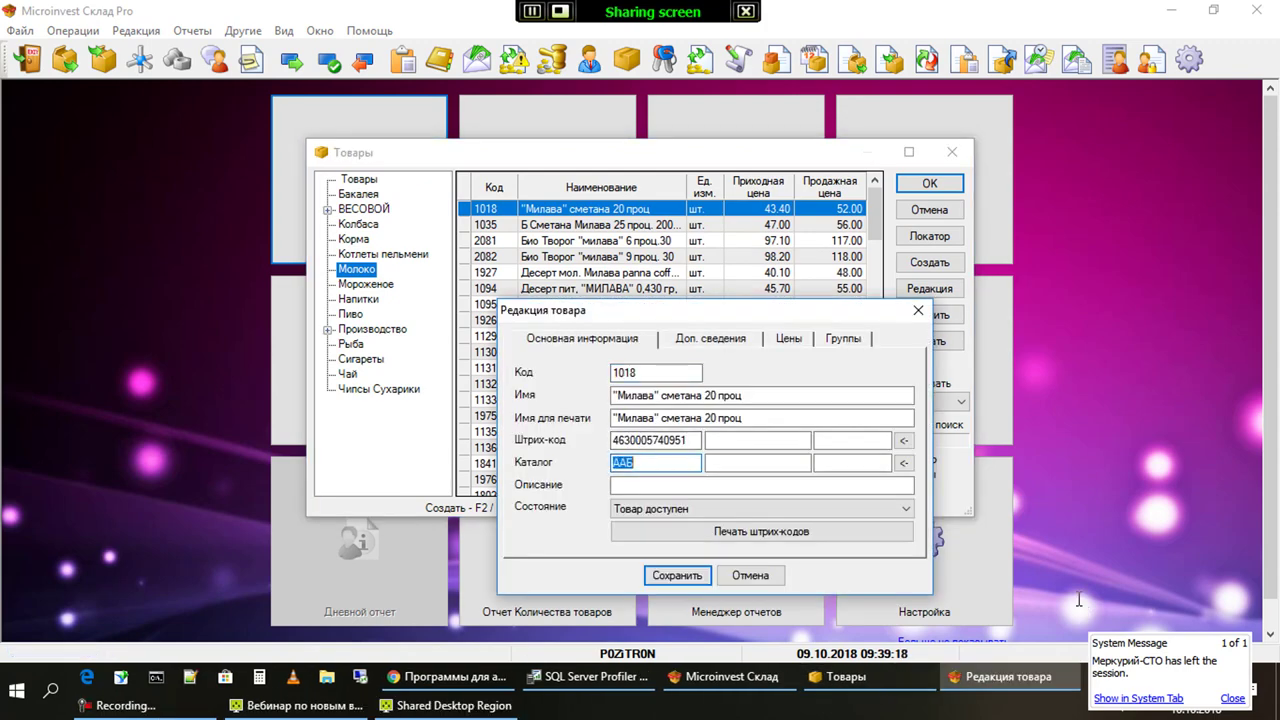
pyautogui.press('Escape')
pyautogui.press('Escape')
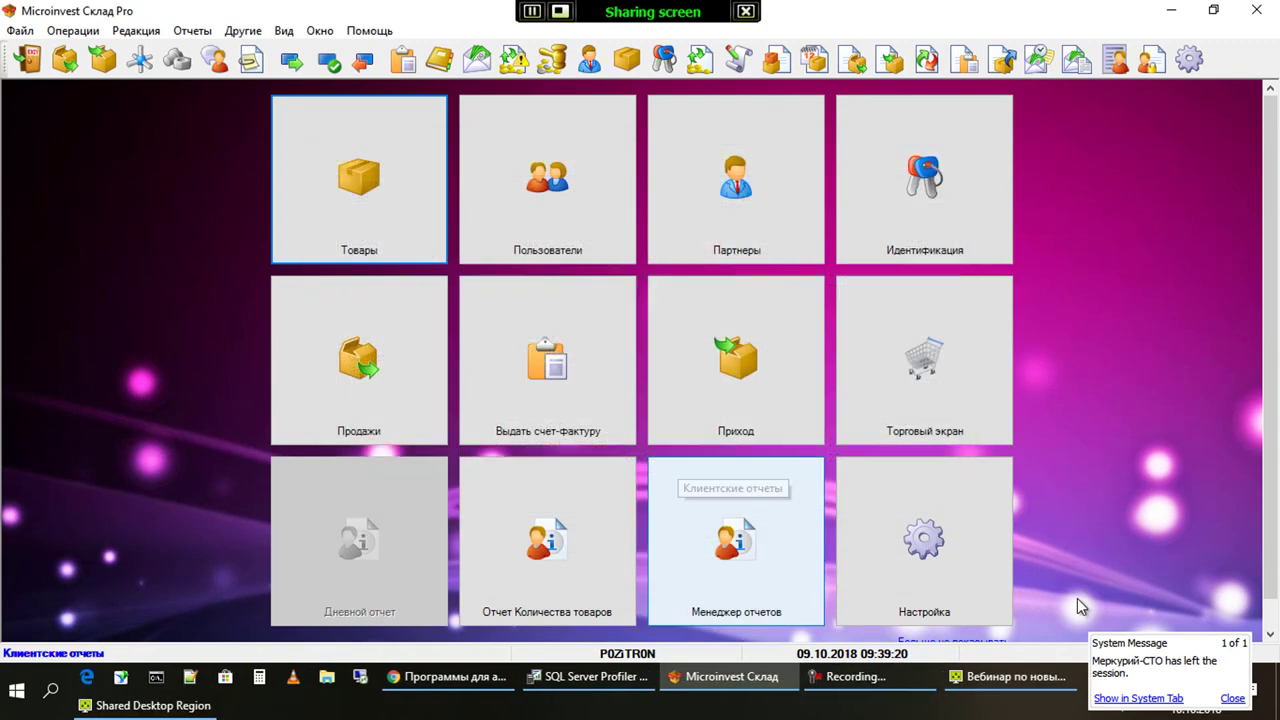
pyautogui.press('Return')
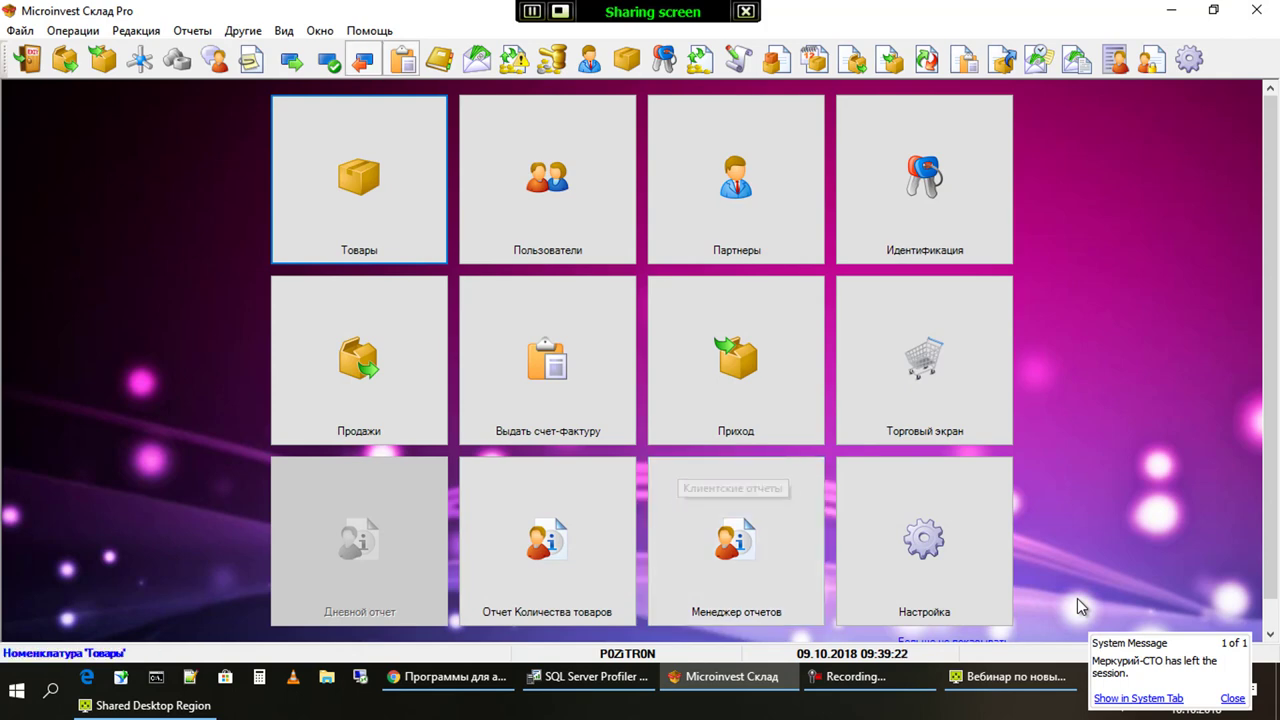
pyautogui.hotkey('ctrl', 'r')
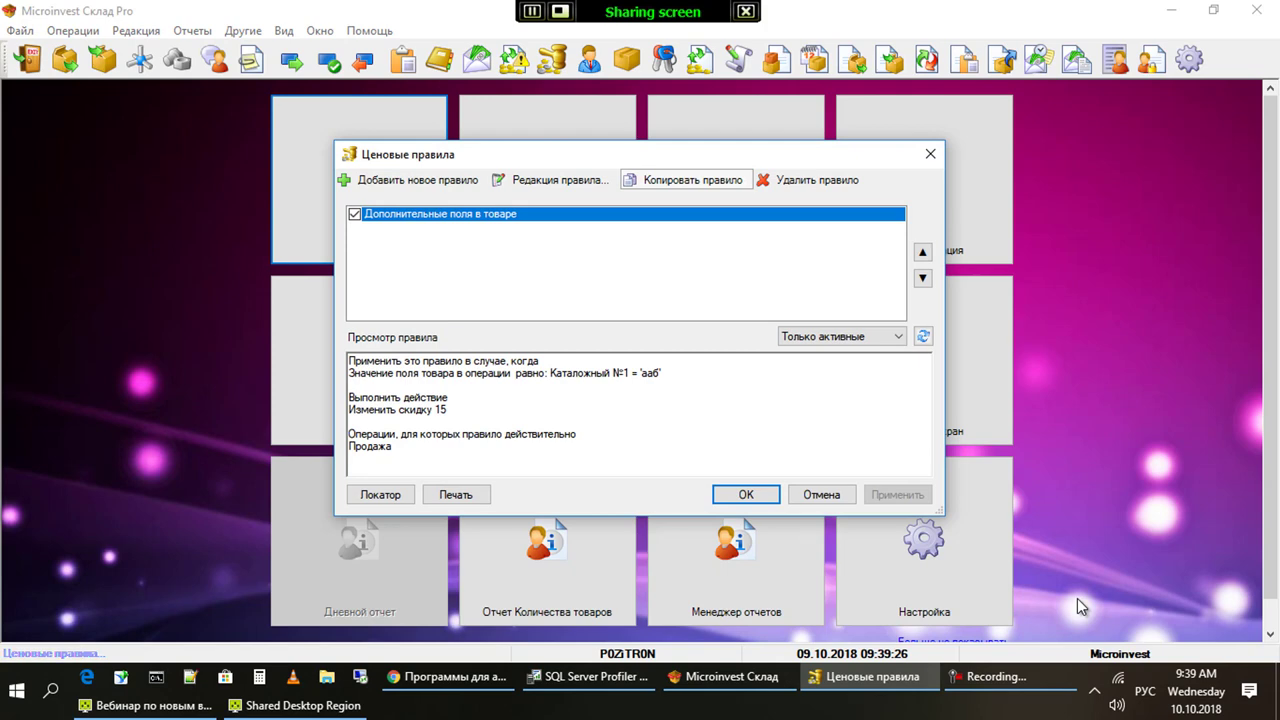
# Try copying the rule without the ' - Копия' suffix, accept the duplicate-name rejection, and close Ценовые правила
pyautogui.press('Return')
pyautogui.press('Return')
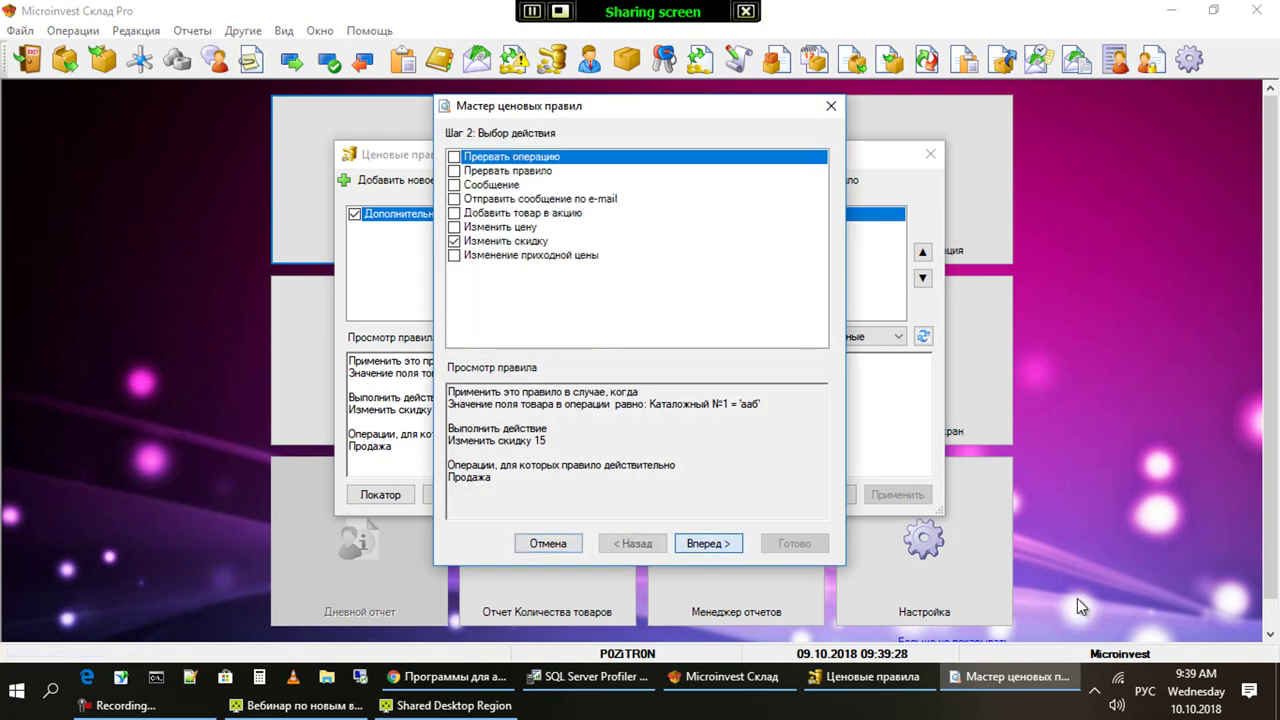
pyautogui.press('Return')
pyautogui.press('Return')
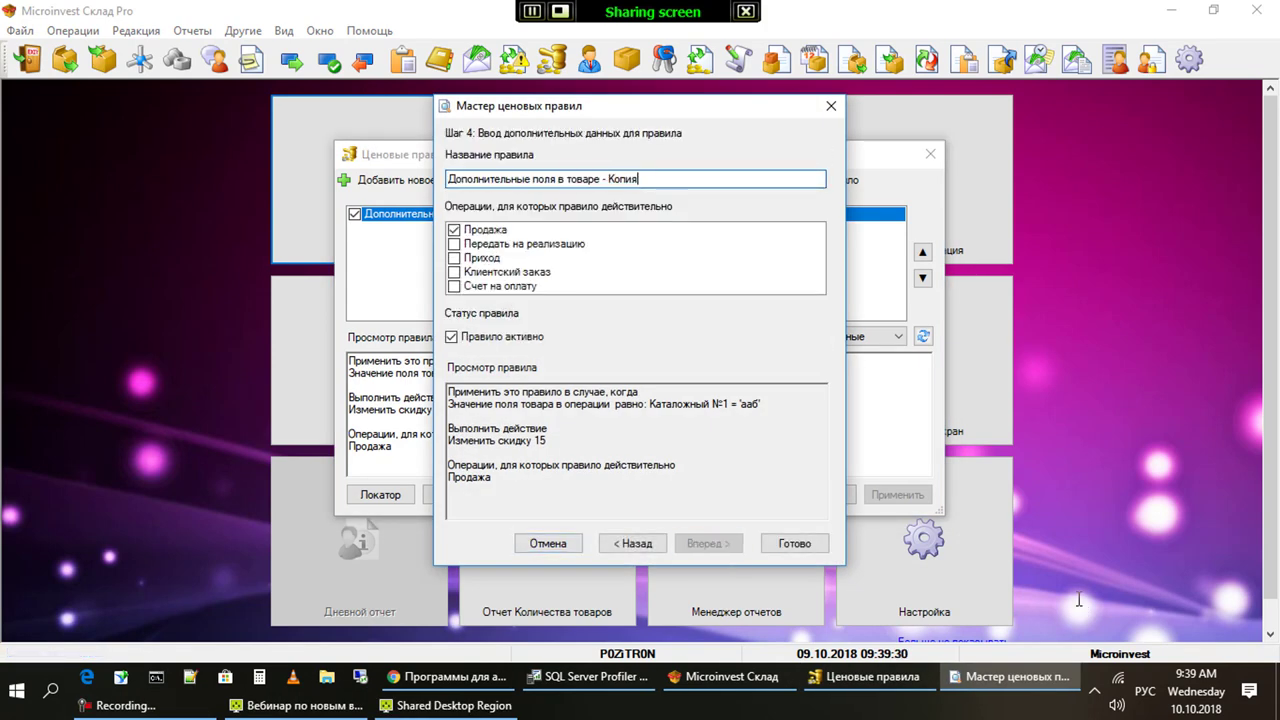
pyautogui.hotkey('shift', 'Left')
pyautogui.hotkey('shift', 'Left')
pyautogui.hotkey('shift', 'Left')
pyautogui.hotkey('shift', 'Left')
pyautogui.hotkey('shift', 'Left')
pyautogui.hotkey('shift', 'Left')
pyautogui.hotkey('shift', 'Left')
pyautogui.hotkey('shift', 'Left')
pyautogui.press('BackSpace')
pyautogui.press('Return')
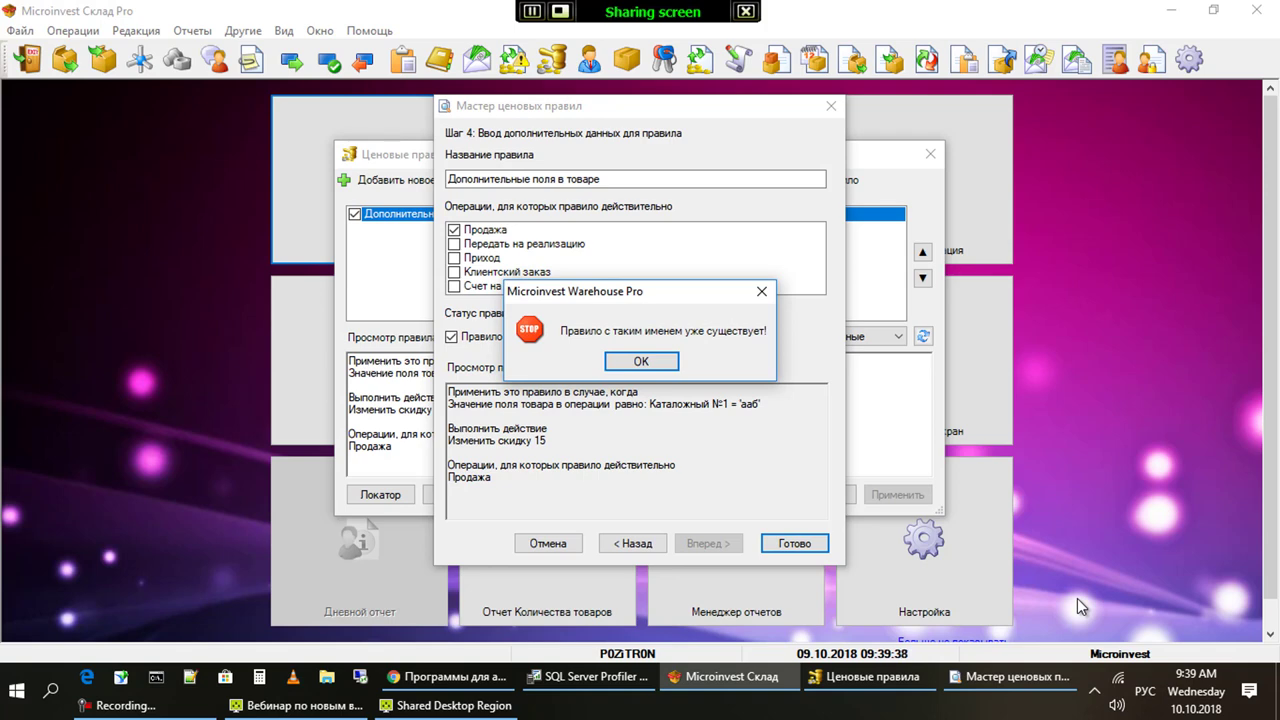
pyautogui.press('Return')
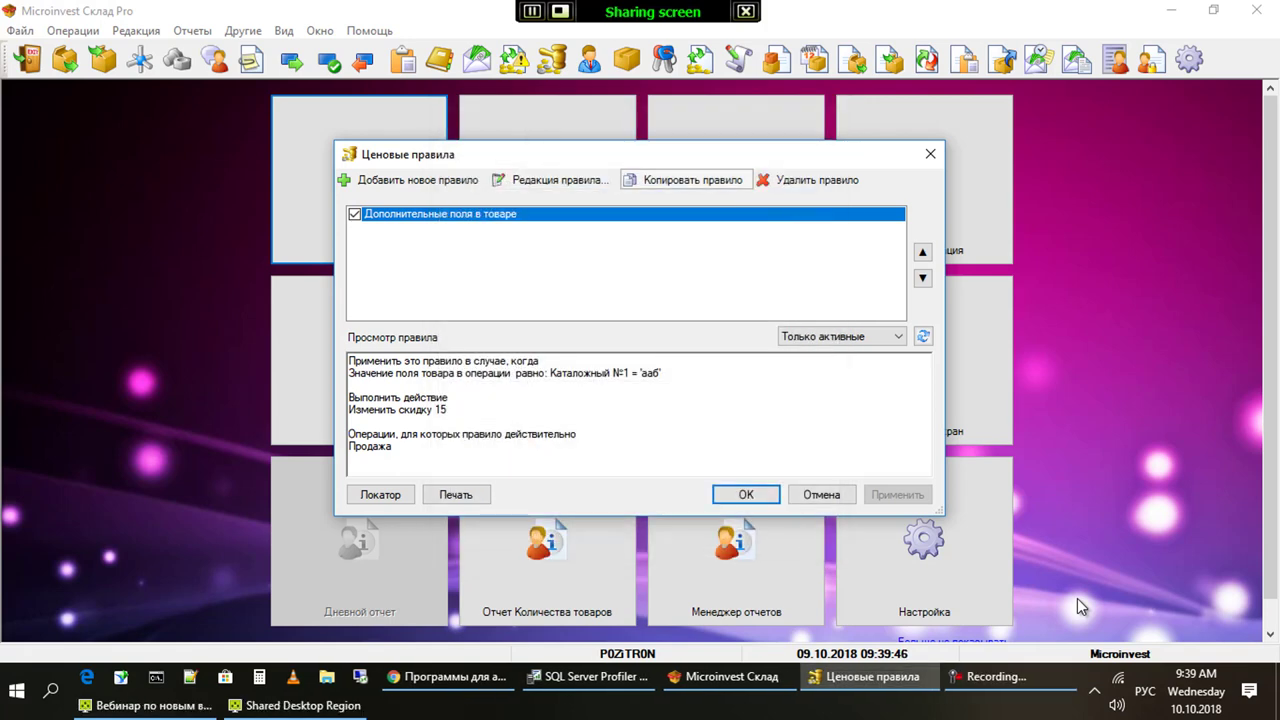
pyautogui.press('Return')
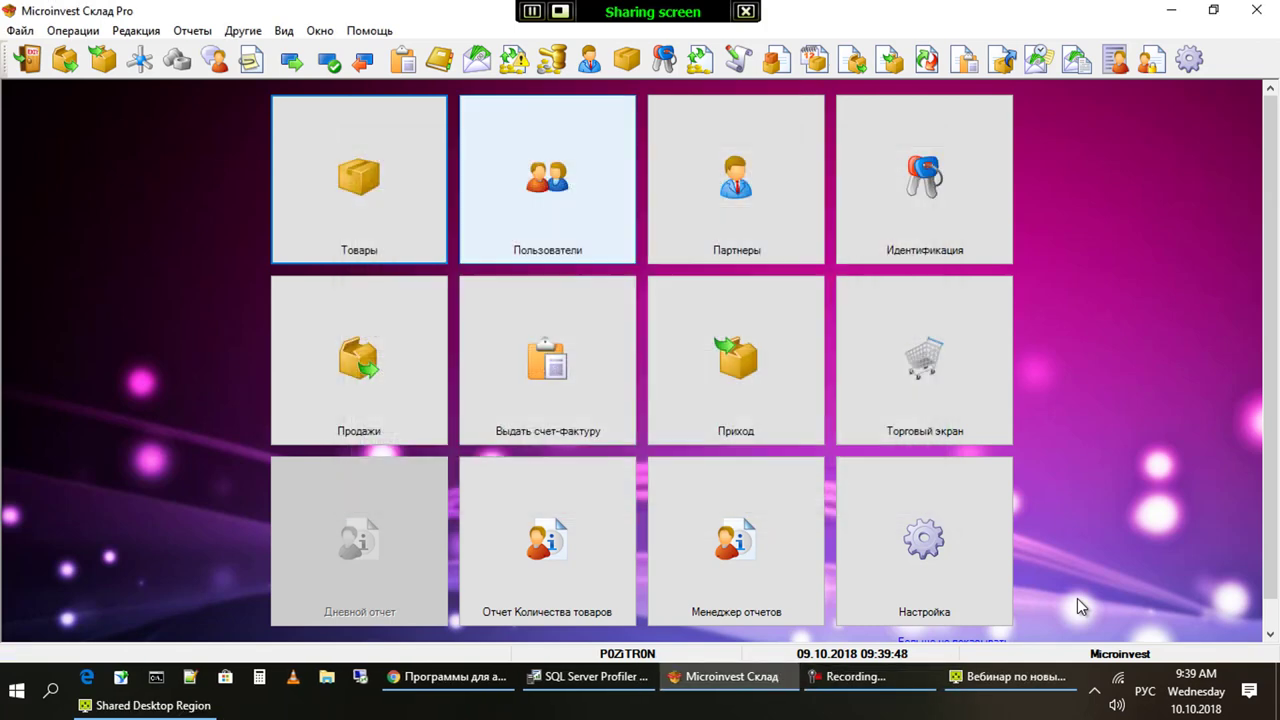
# Start a new sale with partner ПОКУПАТЕЛЬ and object МАГАЗИН
pyautogui.press('Down')
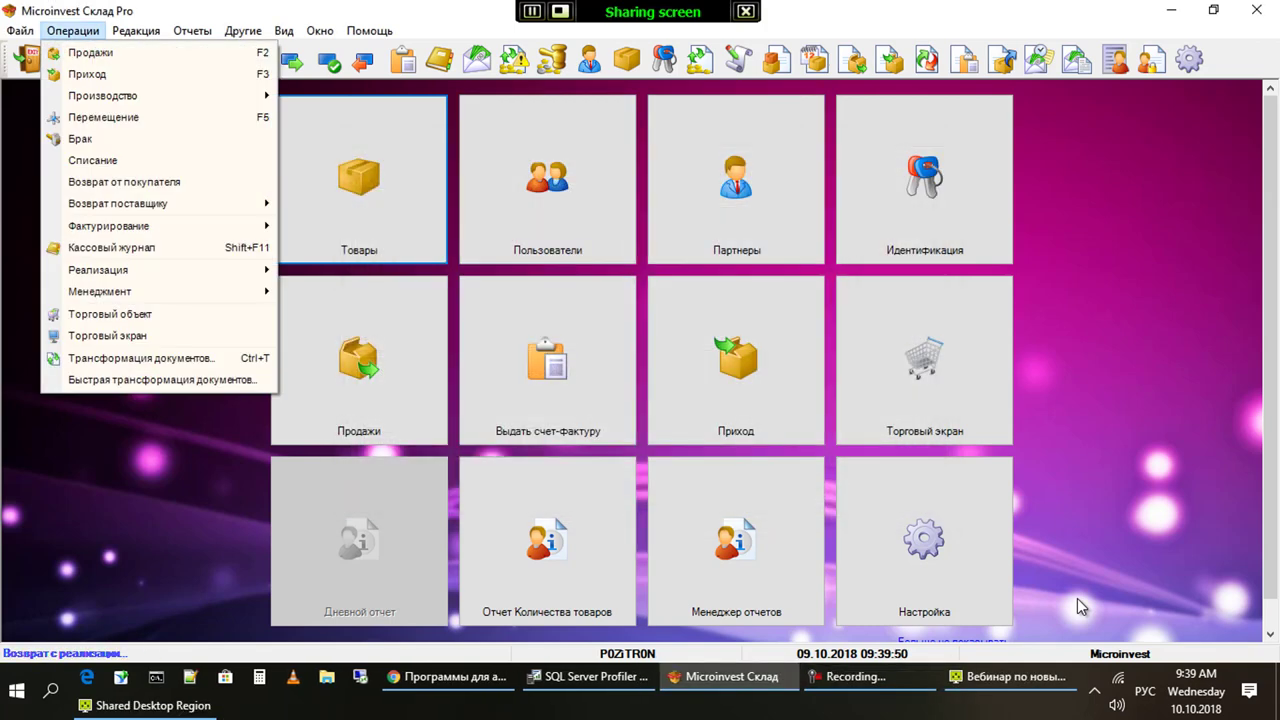
pyautogui.press('Down')
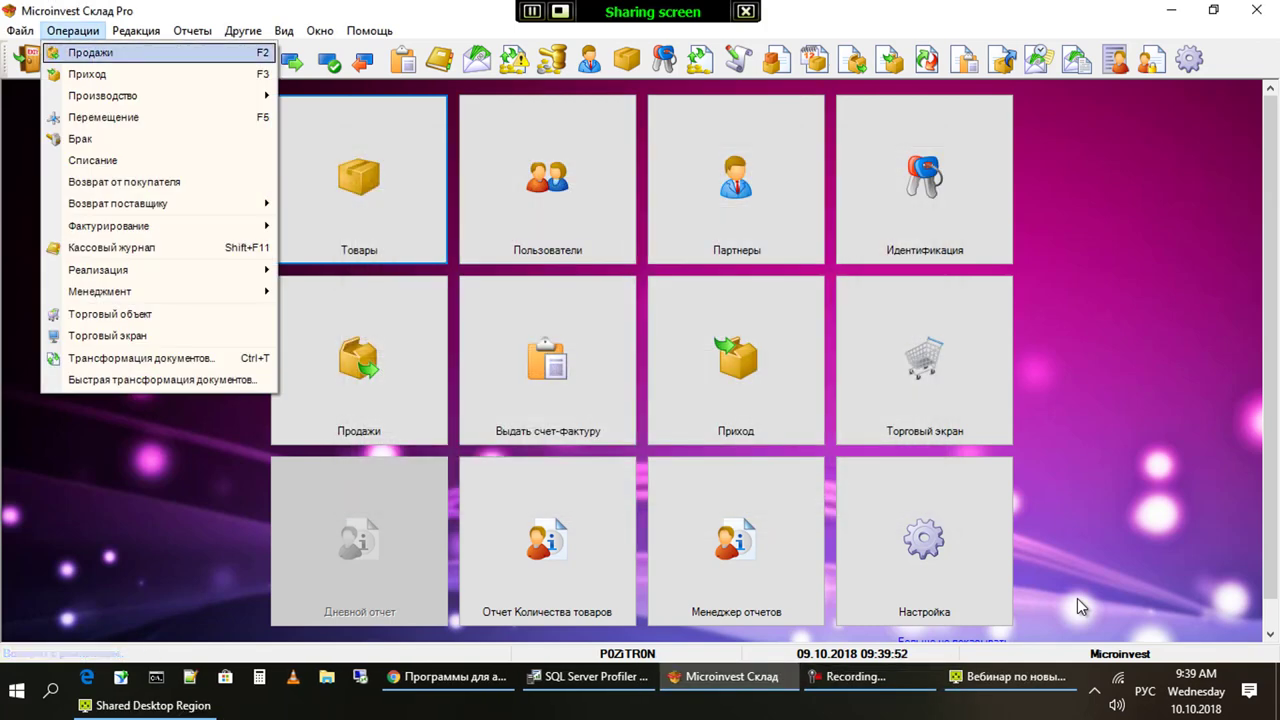
pyautogui.press('Return')
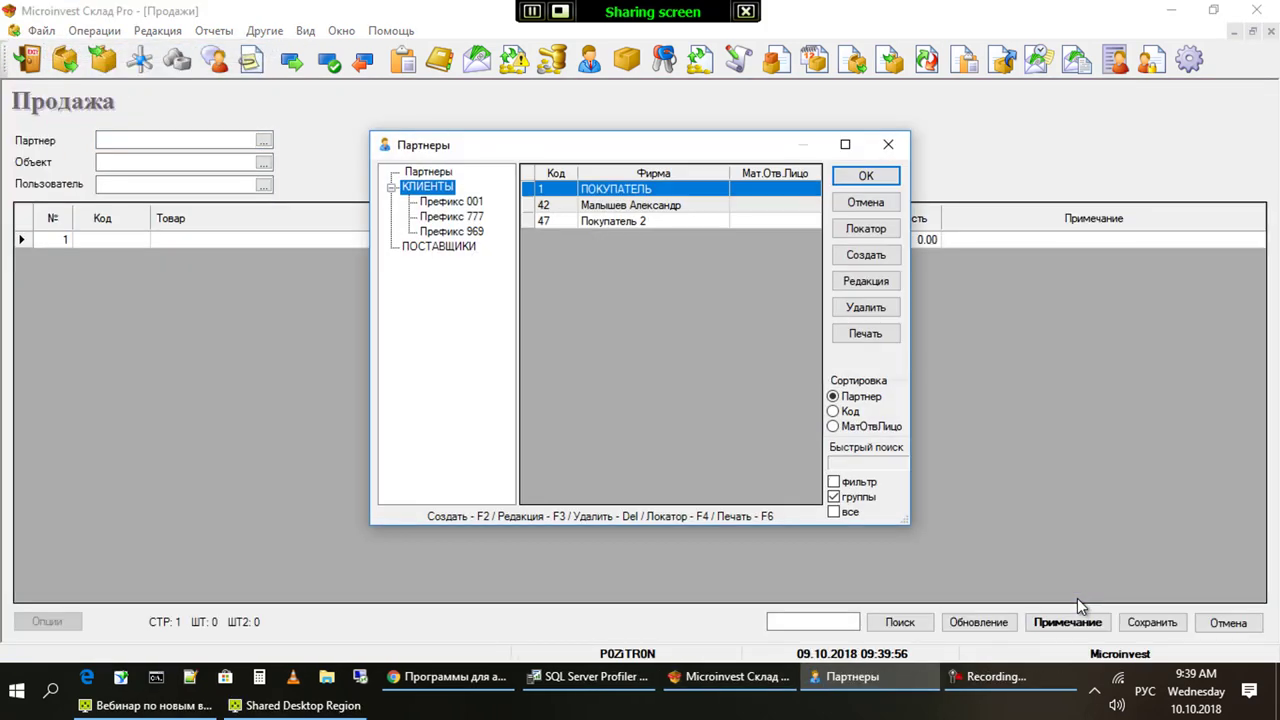
pyautogui.press('Return')
pyautogui.press('Return')
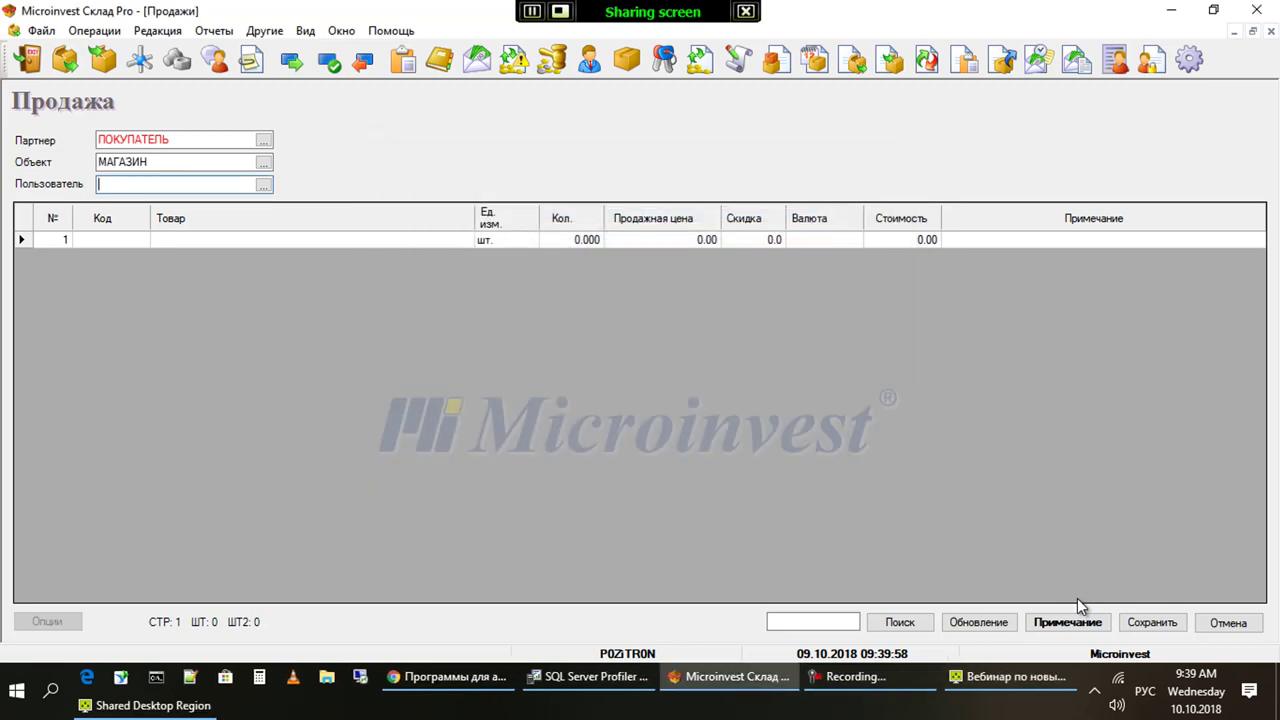
pyautogui.press('Return')
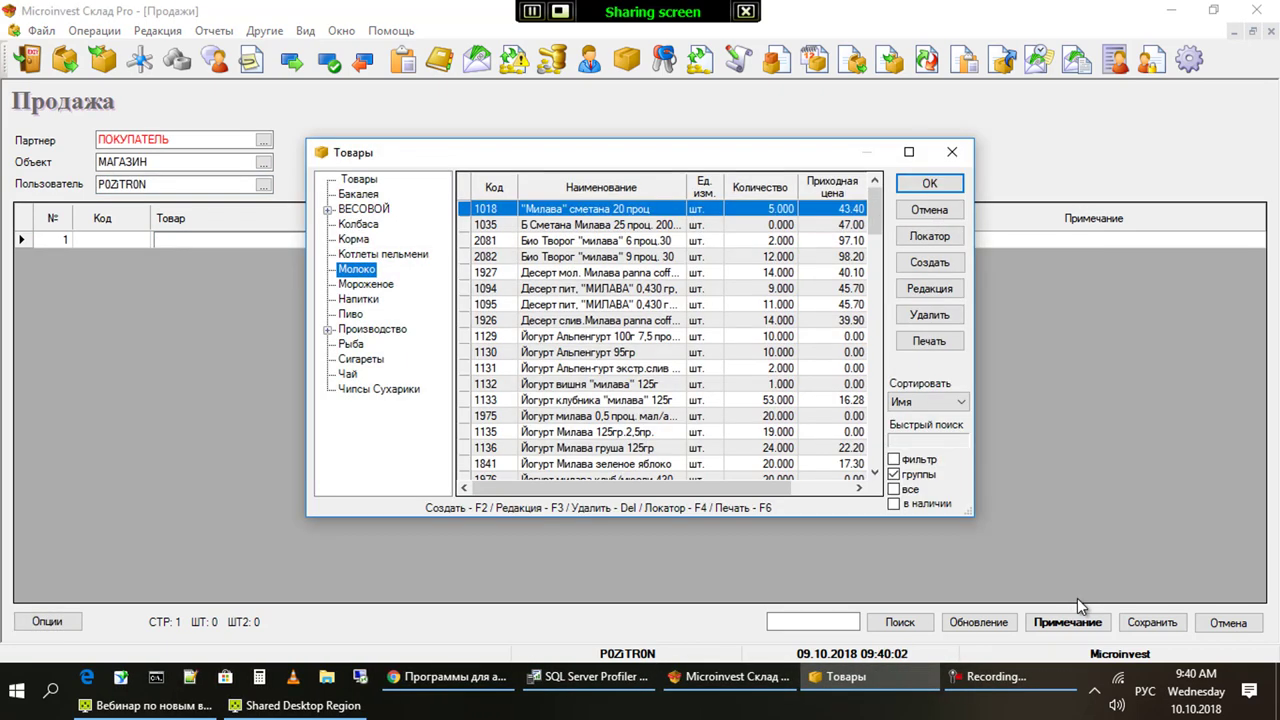
# Add item 1018 "Милава" сметана 20 проц with quantity 1 at 52.00
pyautogui.press('Return')
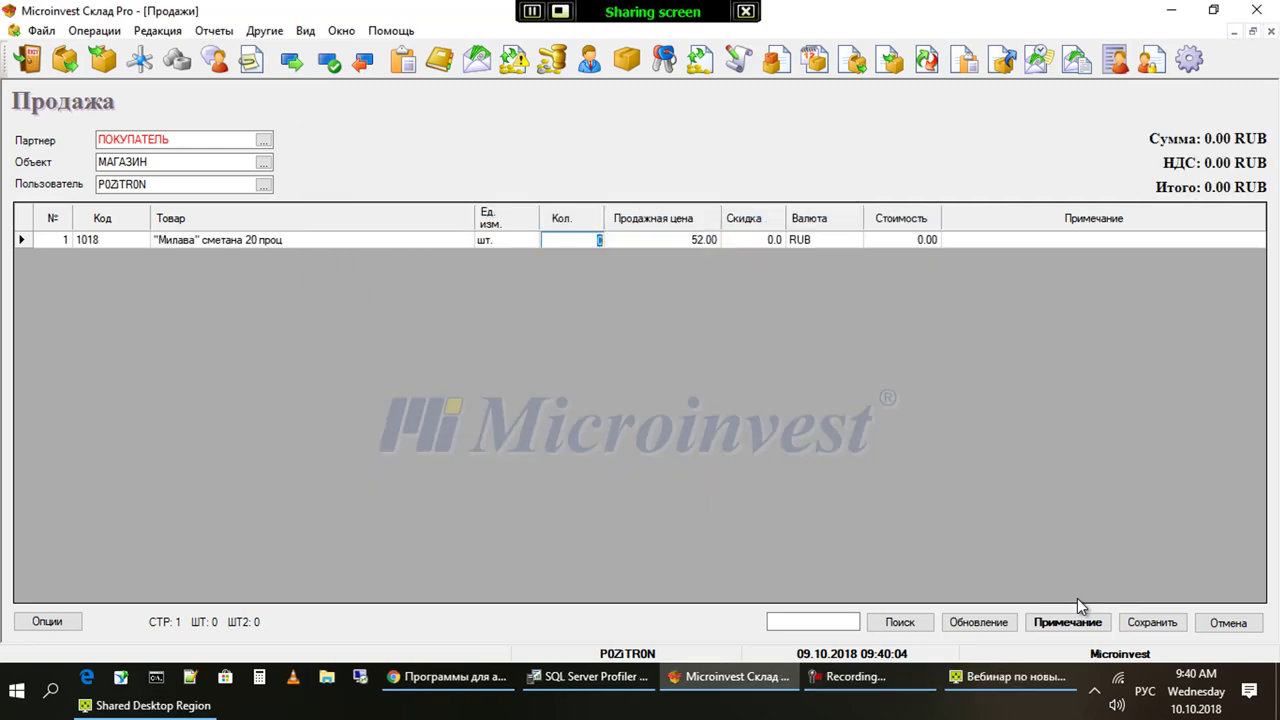
pyautogui.write('1')
pyautogui.press('Return')
pyautogui.press('Return')
pyautogui.press('Return')
pyautogui.press('Return')
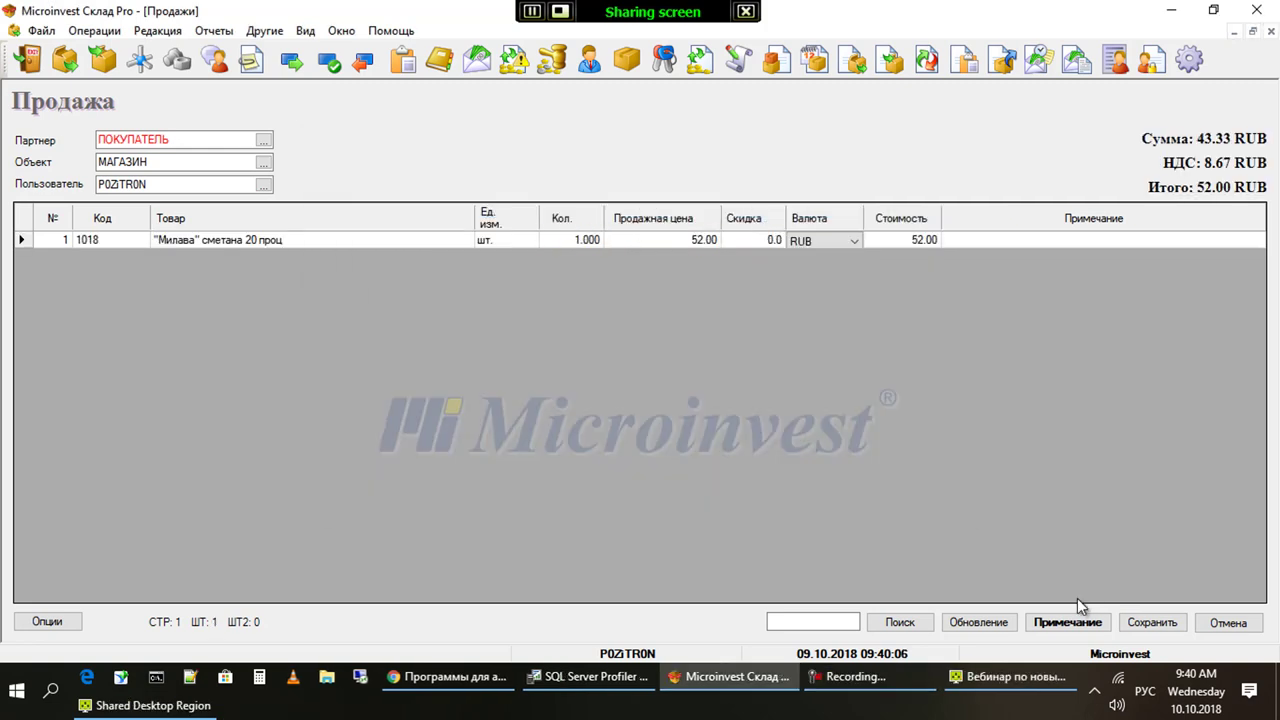
pyautogui.press('Up')
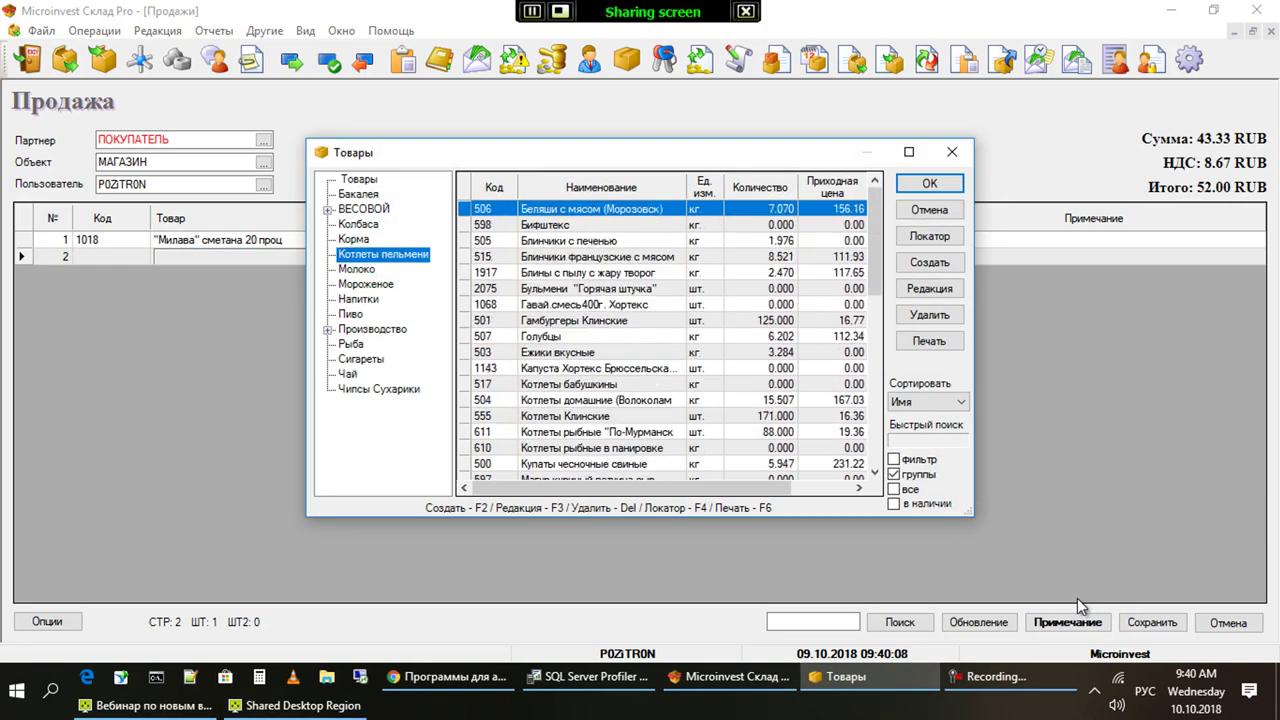
# Browse the Мороженое and Колбаса product groups, checking item details, on the way to Напитки
pyautogui.press('F3')
pyautogui.press('Escape')
pyautogui.press('Down')
pyautogui.press('Down')
pyautogui.press('Up')
pyautogui.press('Up')
pyautogui.press('Up')
pyautogui.press('Up')
pyautogui.press('F3')
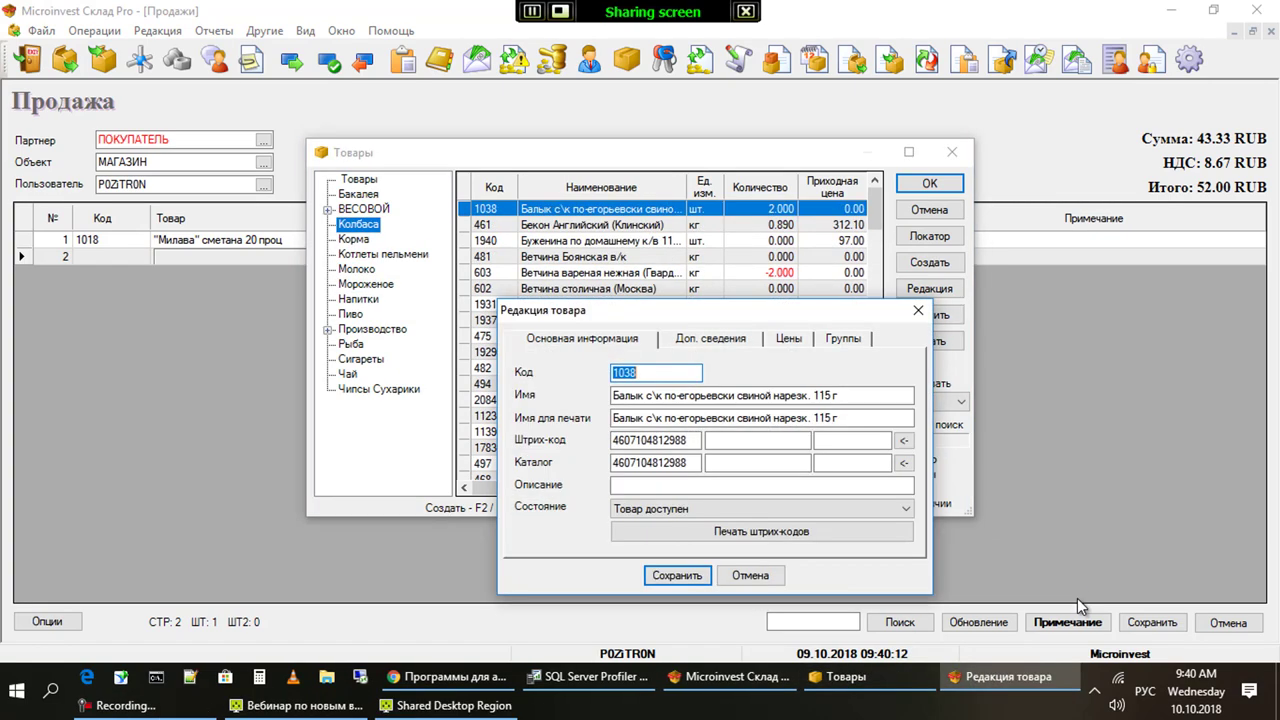
pyautogui.press('Escape')
pyautogui.press('Down')
pyautogui.press('Down')
pyautogui.press('Down')
pyautogui.press('Down')
pyautogui.press('Down')
pyautogui.press('F3')
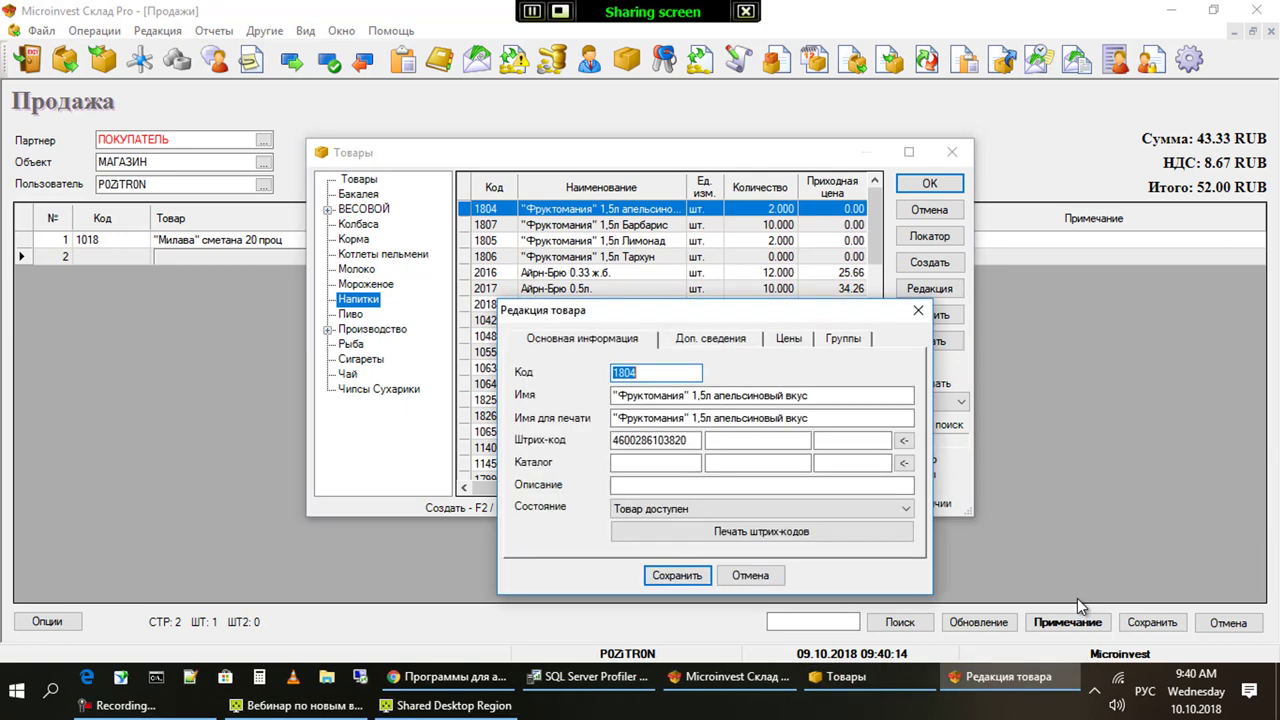
# Give item 1804 catalogue number ААБ and save it, accepting the duplicate warning
pyautogui.press('Tab')
pyautogui.press('Tab')
pyautogui.press('Tab')
pyautogui.press('Tab')
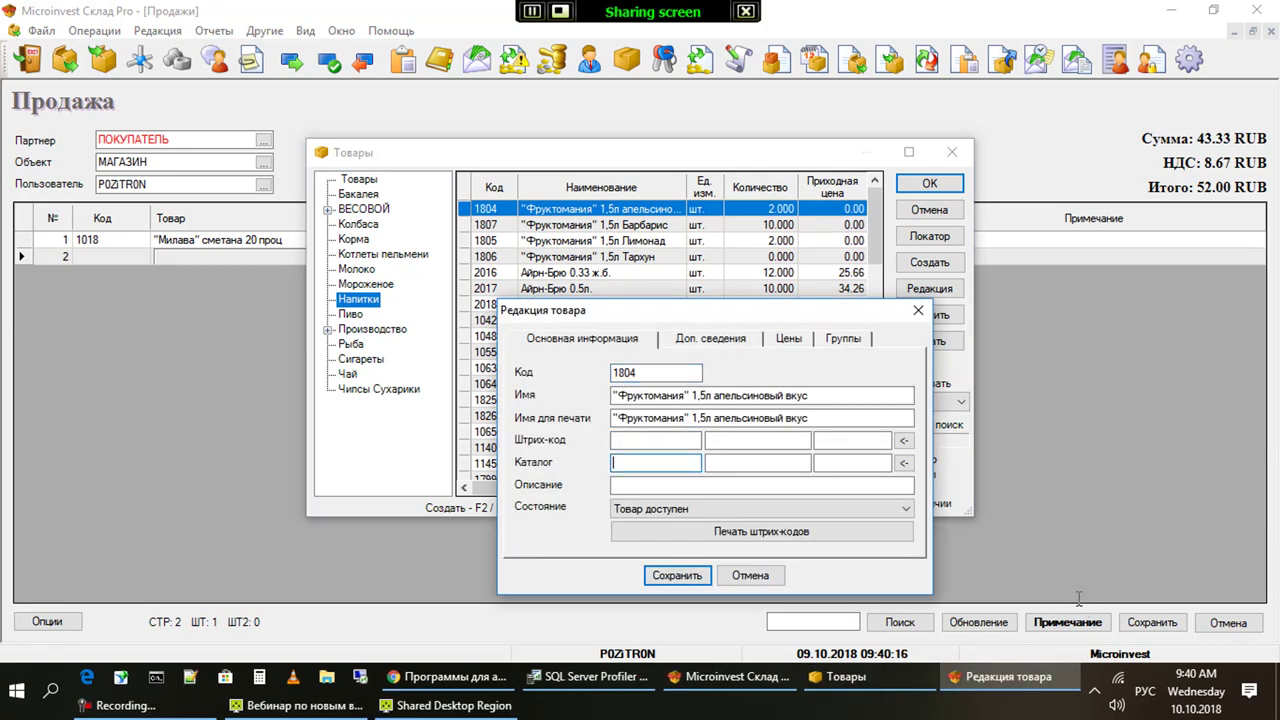
pyautogui.hotkey('shift', 'Tab')
pyautogui.press('Tab')
pyautogui.write('ААБ')
pyautogui.press('Return')
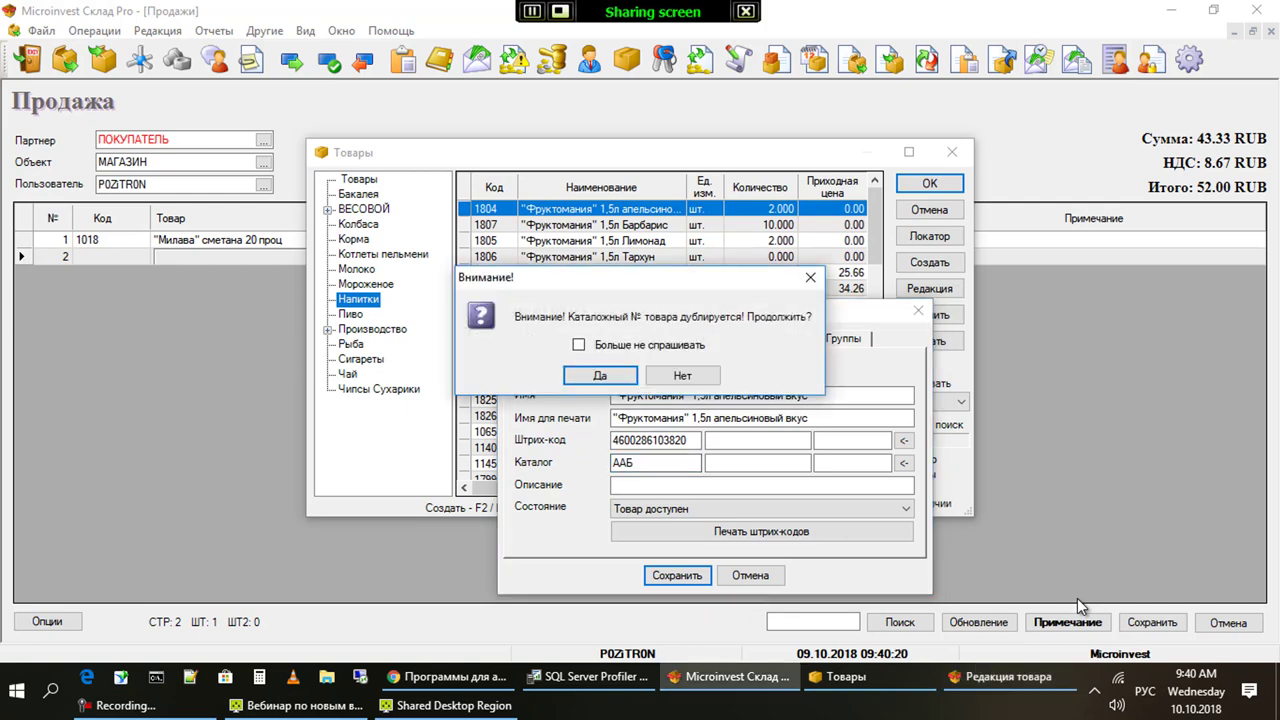
pyautogui.press('Return')
# Add item 1804 as row 2 with quantity 1 at 23.00, making Итого 75.00
pyautogui.press('Return')
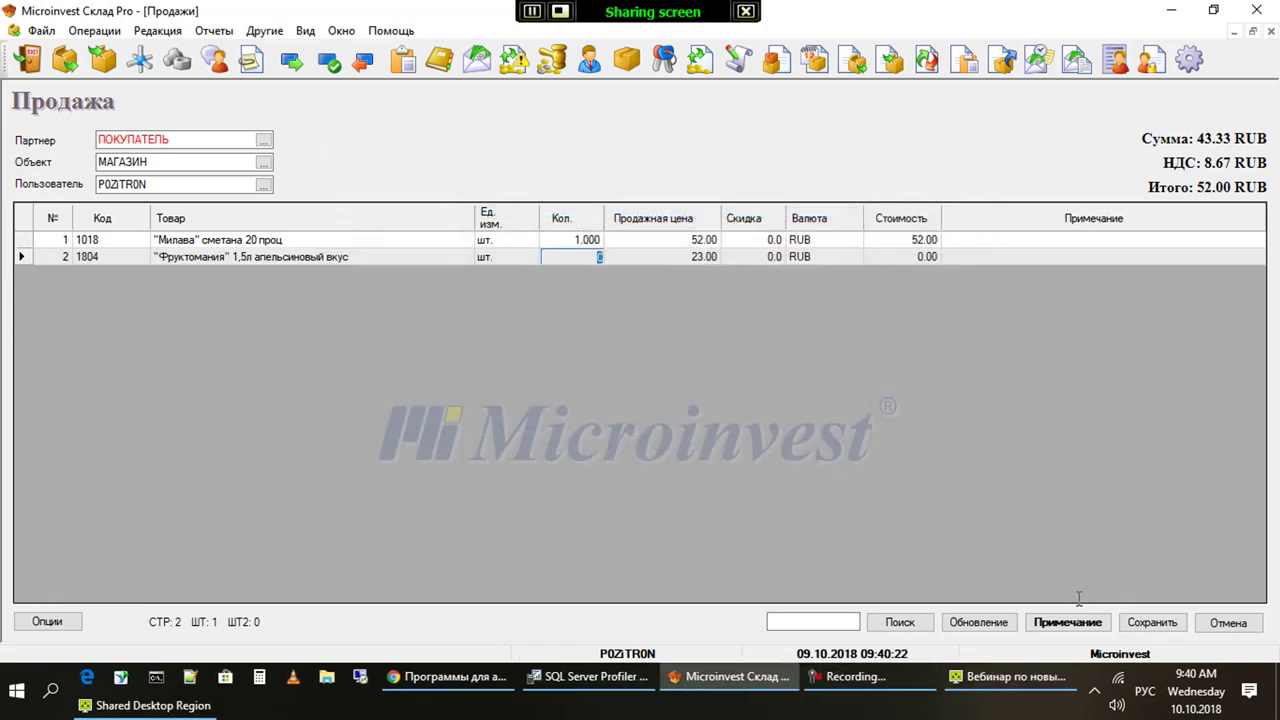
pyautogui.press('Return')
pyautogui.press('Return')
pyautogui.press('Return')
pyautogui.press('Return')
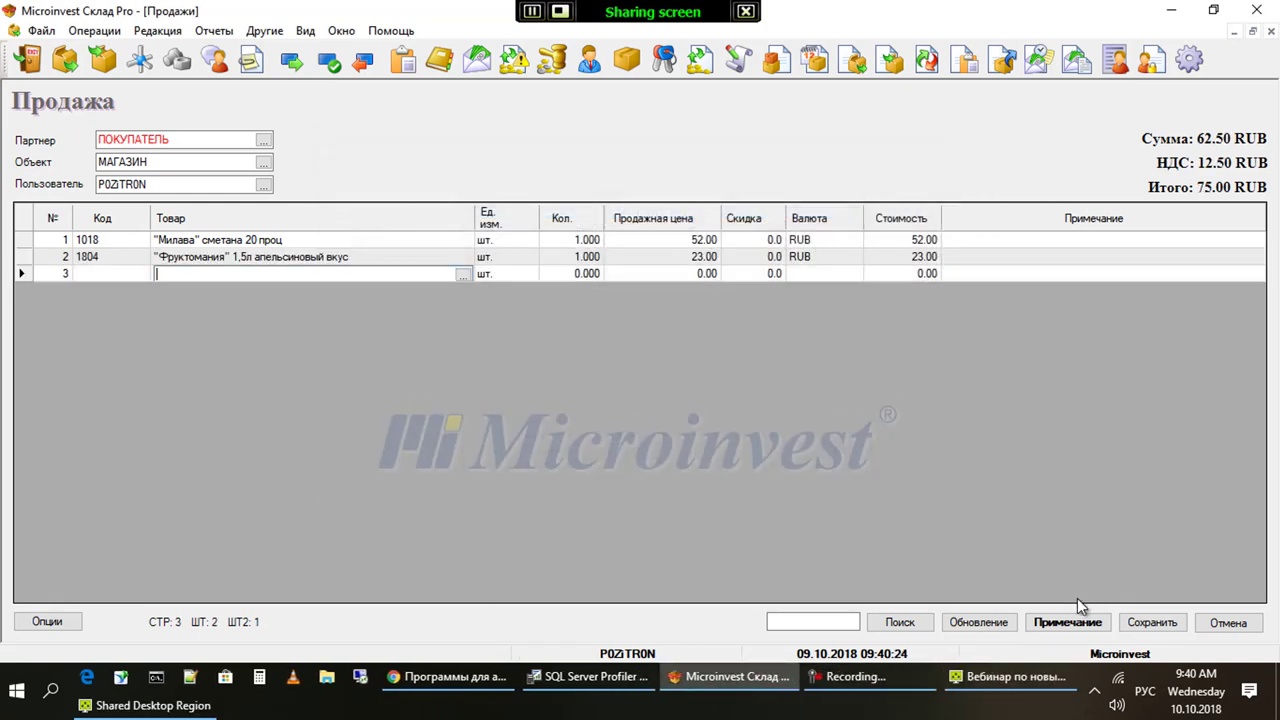
pyautogui.press('Return')
pyautogui.press('Down')
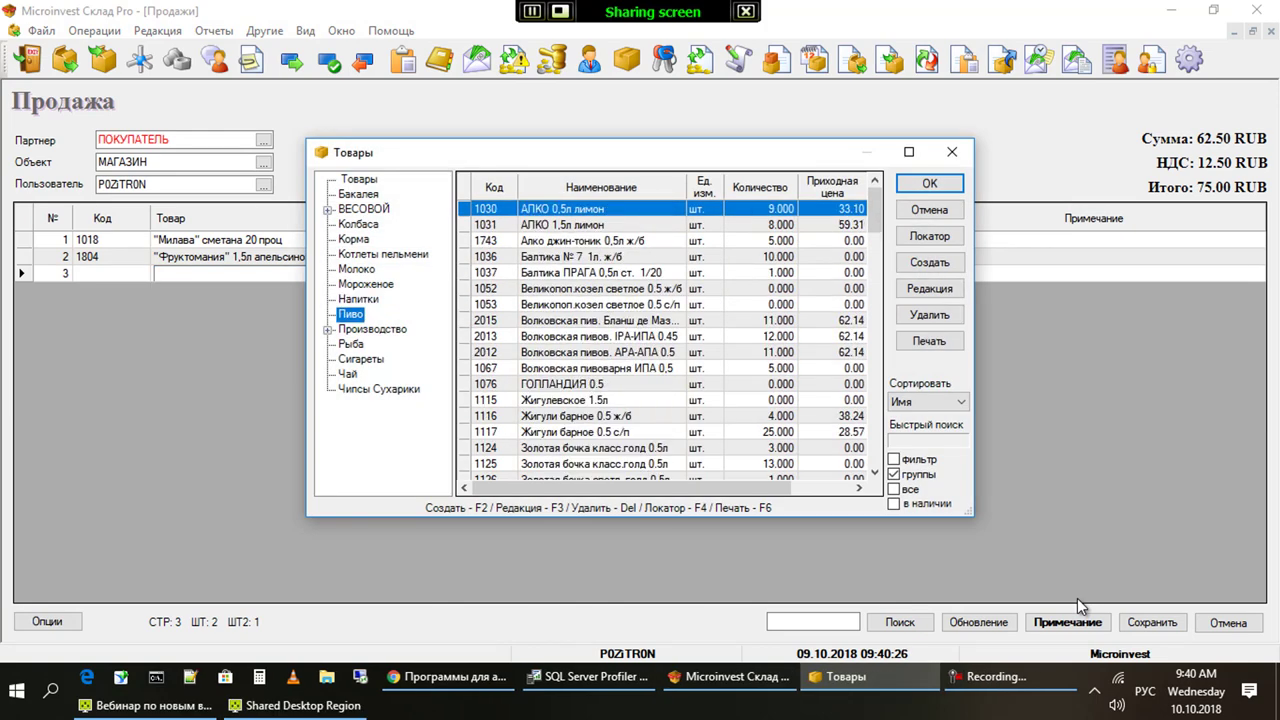
# Select Бакалея items 1000–1004 together and add them as rows 3–7
pyautogui.press('Up')
pyautogui.press('Up')
pyautogui.press('Up')
pyautogui.press('Up')
pyautogui.press('Up')
pyautogui.press('Up')
pyautogui.press('Up')
pyautogui.press('Up')
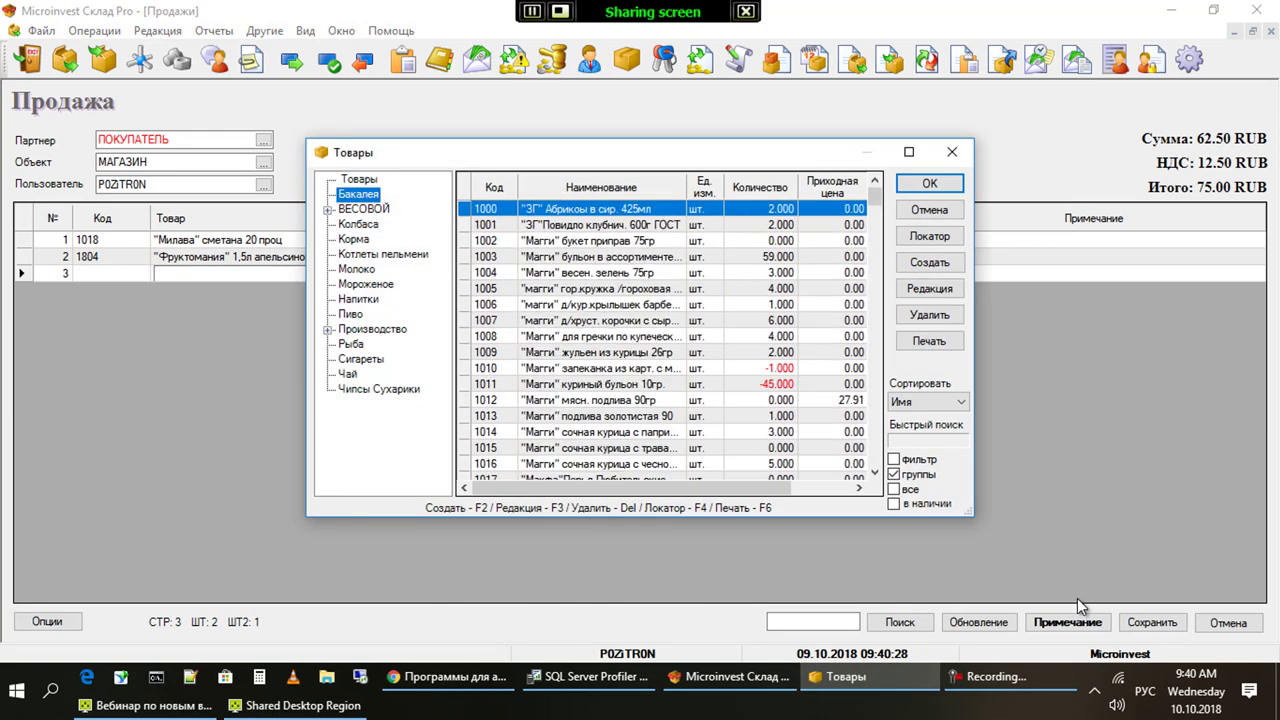
pyautogui.press('F3')
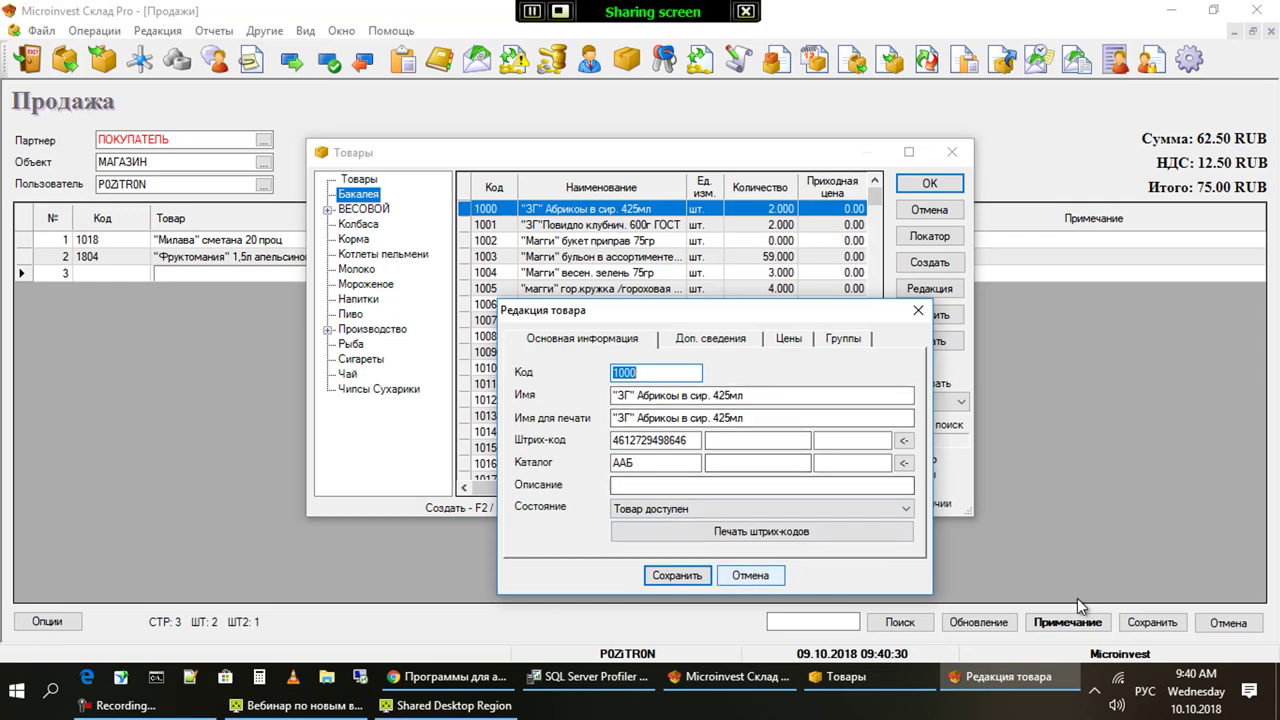
pyautogui.press('Escape')
pyautogui.hotkey('shift', 'Down')
pyautogui.hotkey('shift', 'Down')
pyautogui.hotkey('shift', 'Down')
pyautogui.hotkey('shift', 'Down')
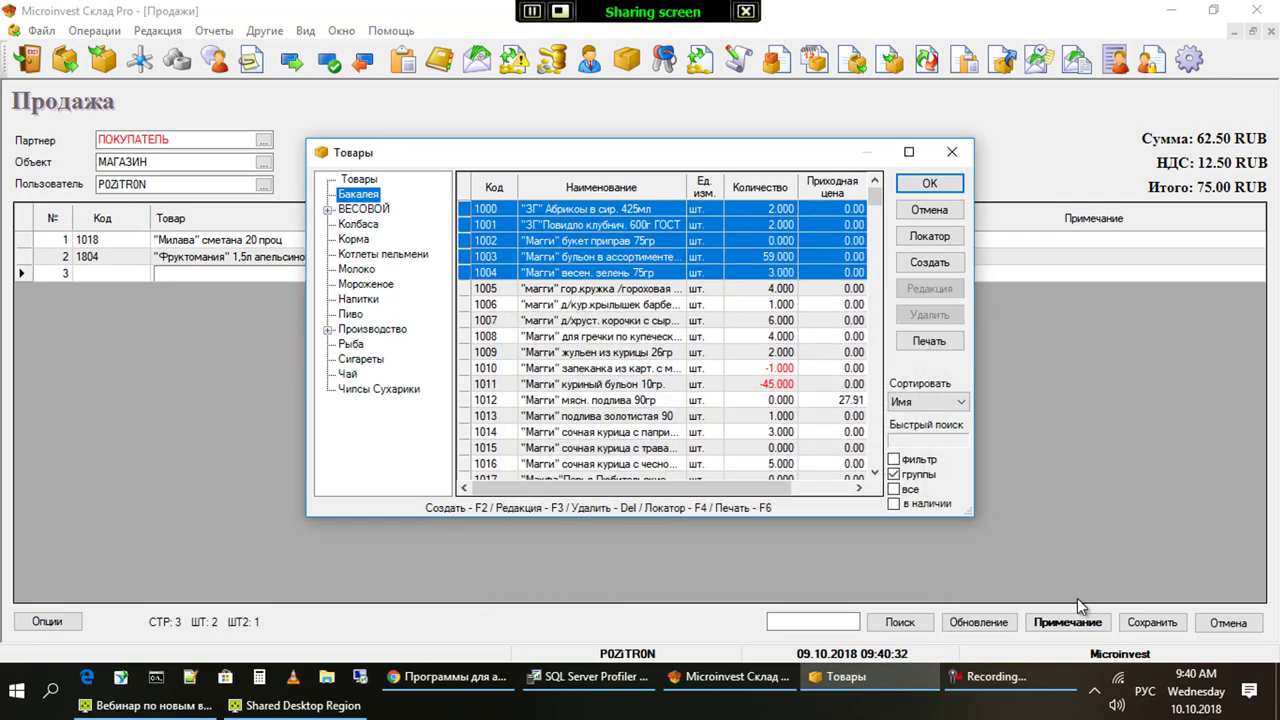
pyautogui.press('Return')
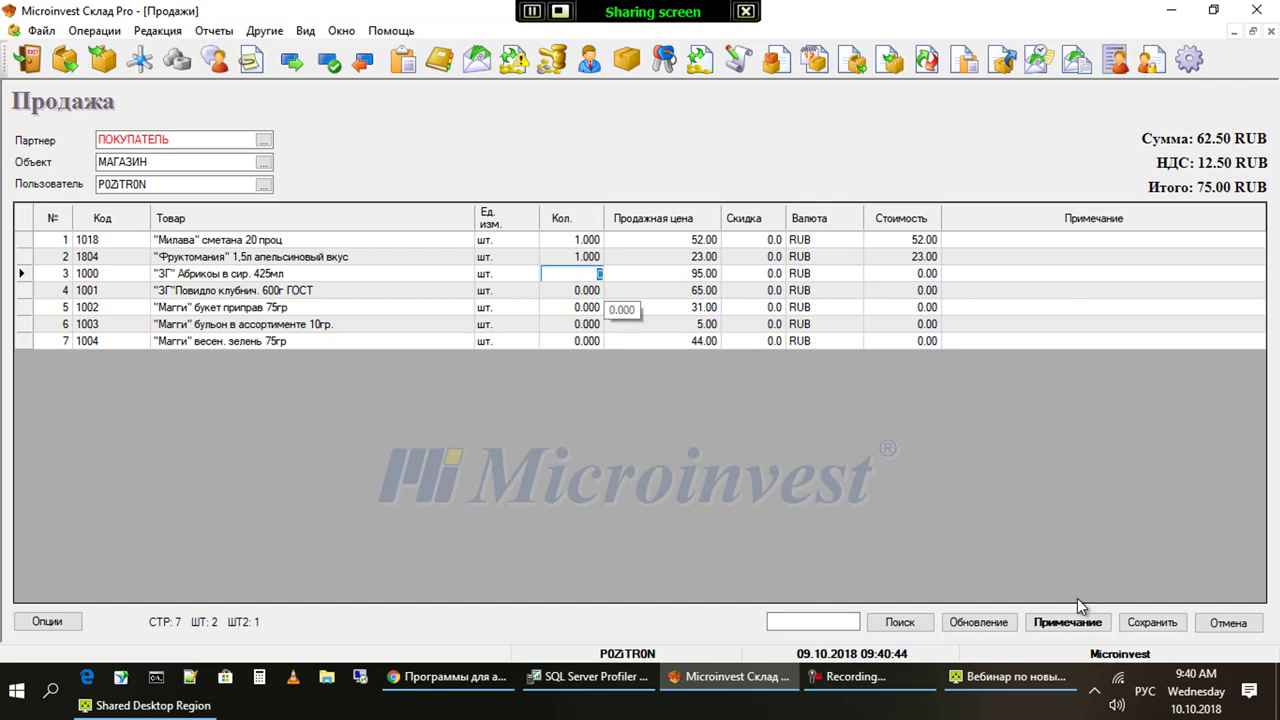
# Set the quantity of every sale row to 4, bringing Итого to 1260.00
pyautogui.press('Up')
pyautogui.press('Up')
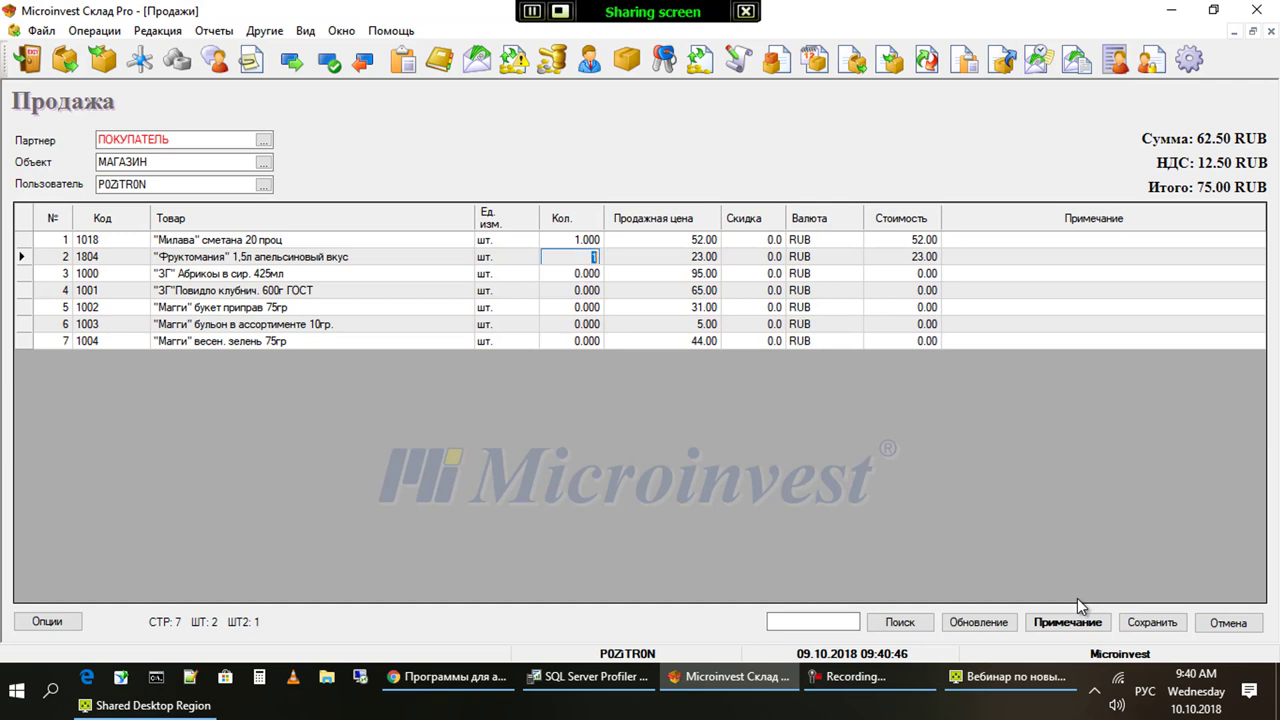
pyautogui.press('Down')
pyautogui.press('Down')
pyautogui.press('Down')
pyautogui.press('Down')
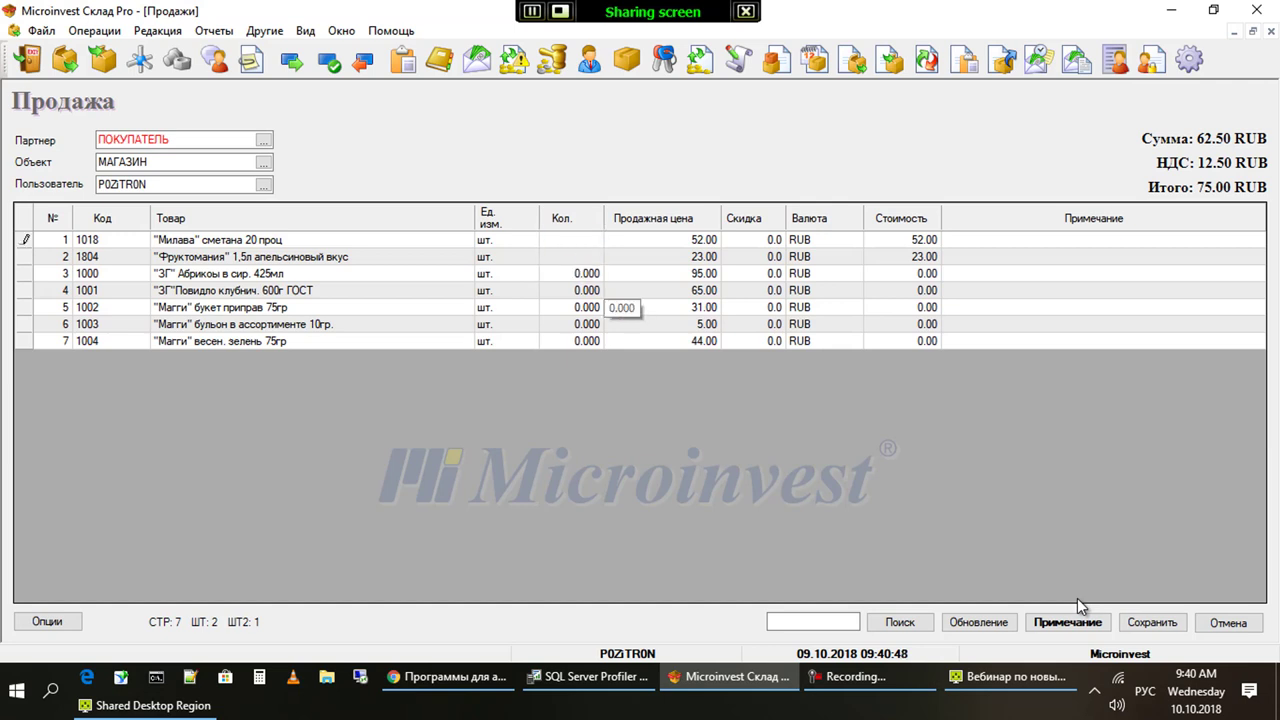
pyautogui.press('Down')
pyautogui.press('Down')
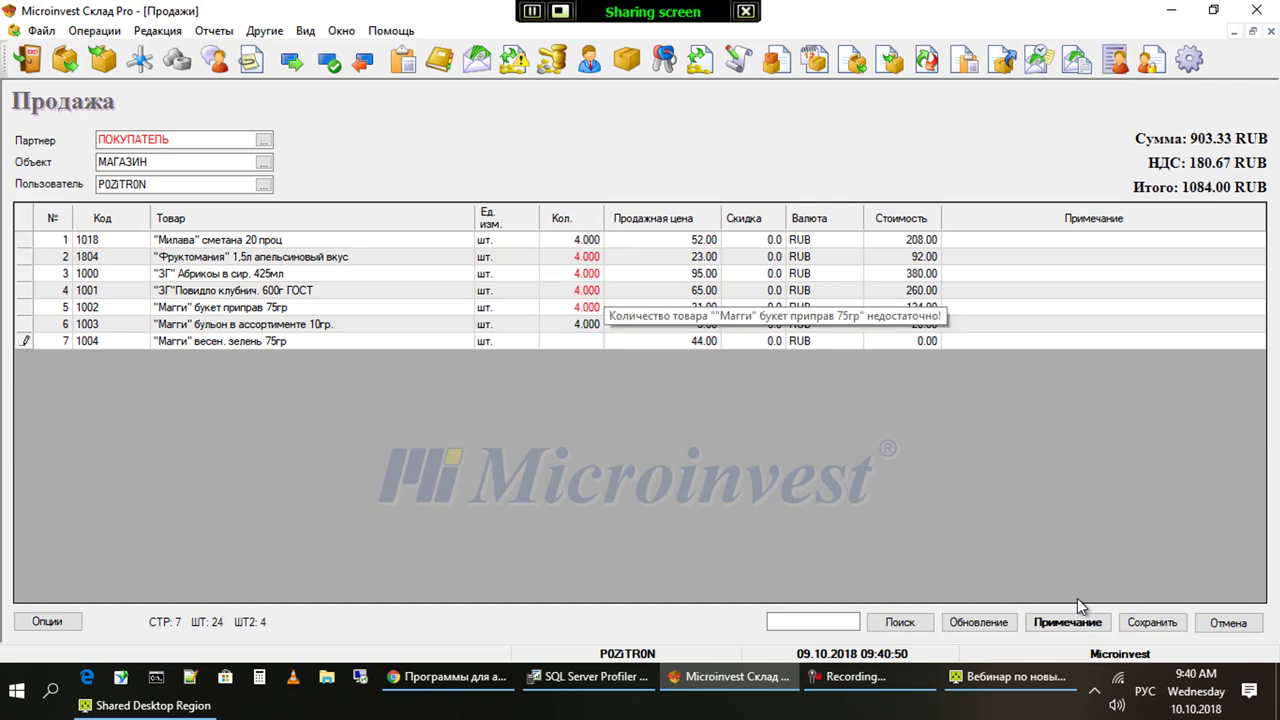
pyautogui.press('Up')
pyautogui.press('Up')
pyautogui.press('Up')
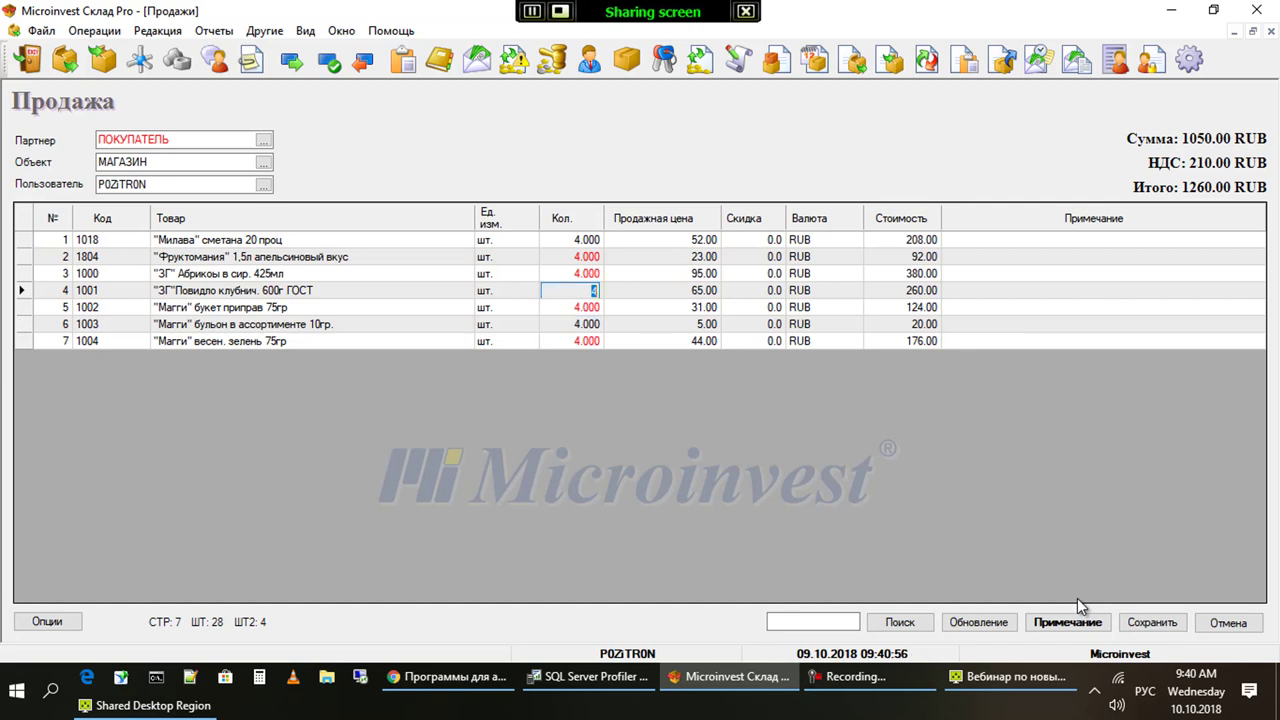
# Select Автоматический заказ поставщику in the sale options
pyautogui.press('Tab')
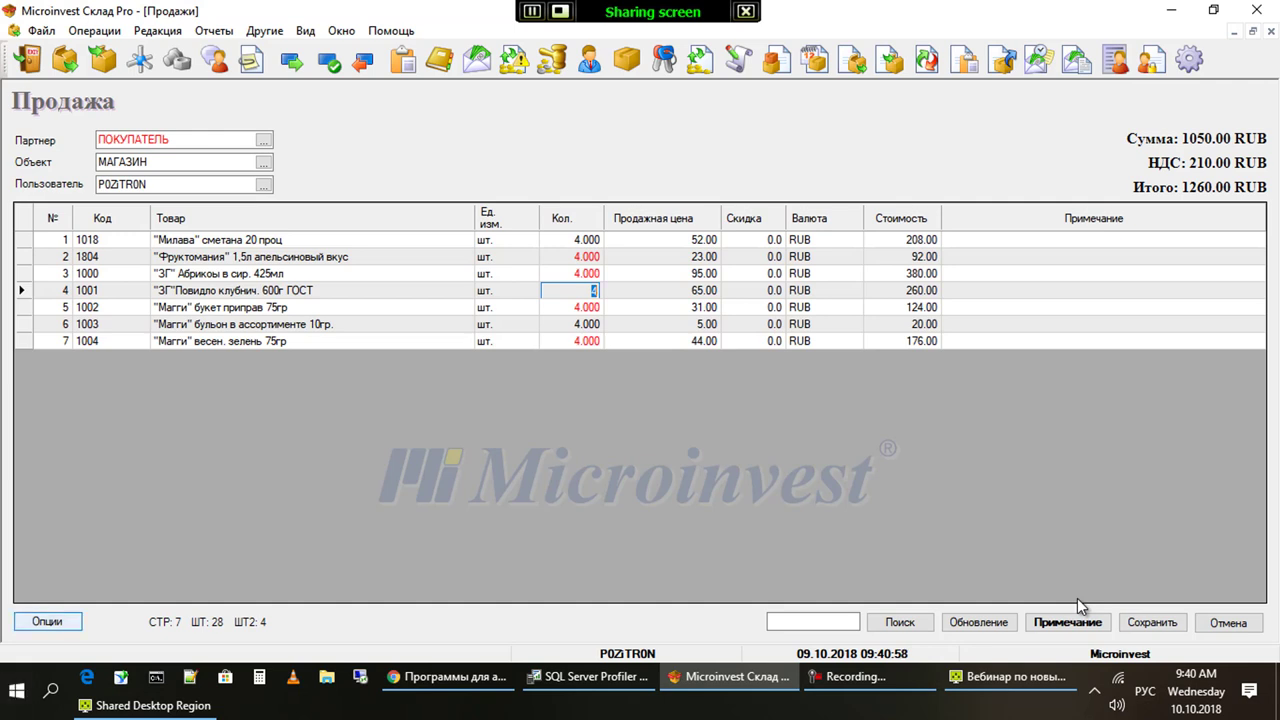
pyautogui.press('space')
pyautogui.press('Up')
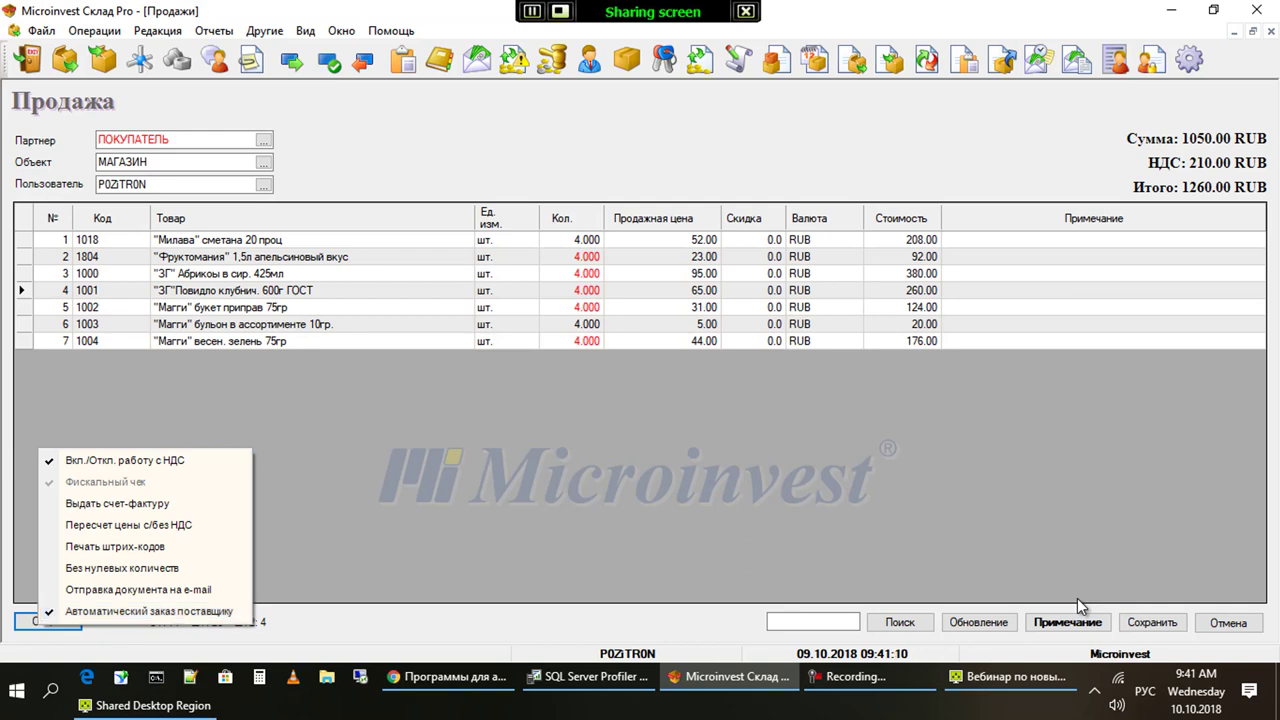
# Save the sale with the 15% discount rule on three rows, paying 1158.00 cash without printing
pyautogui.press('Escape')
pyautogui.press('Return')
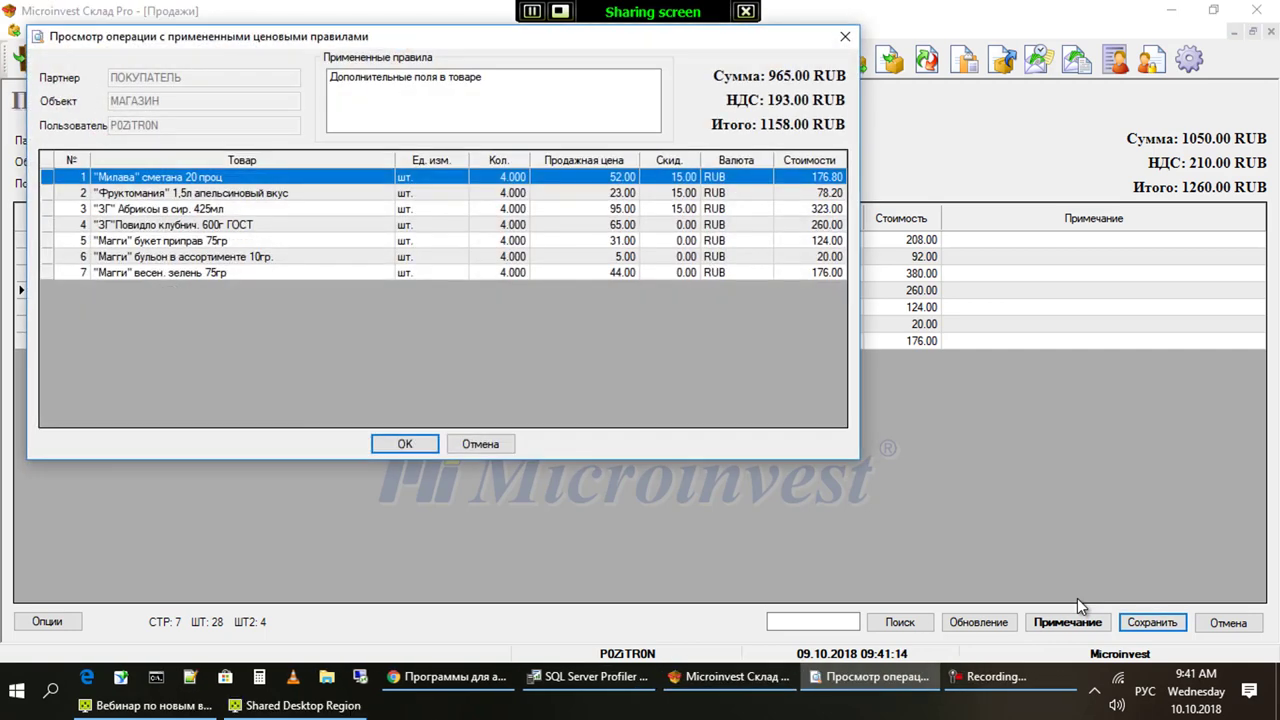
pyautogui.hotkey('shift', 'Down')
pyautogui.hotkey('shift', 'Down')
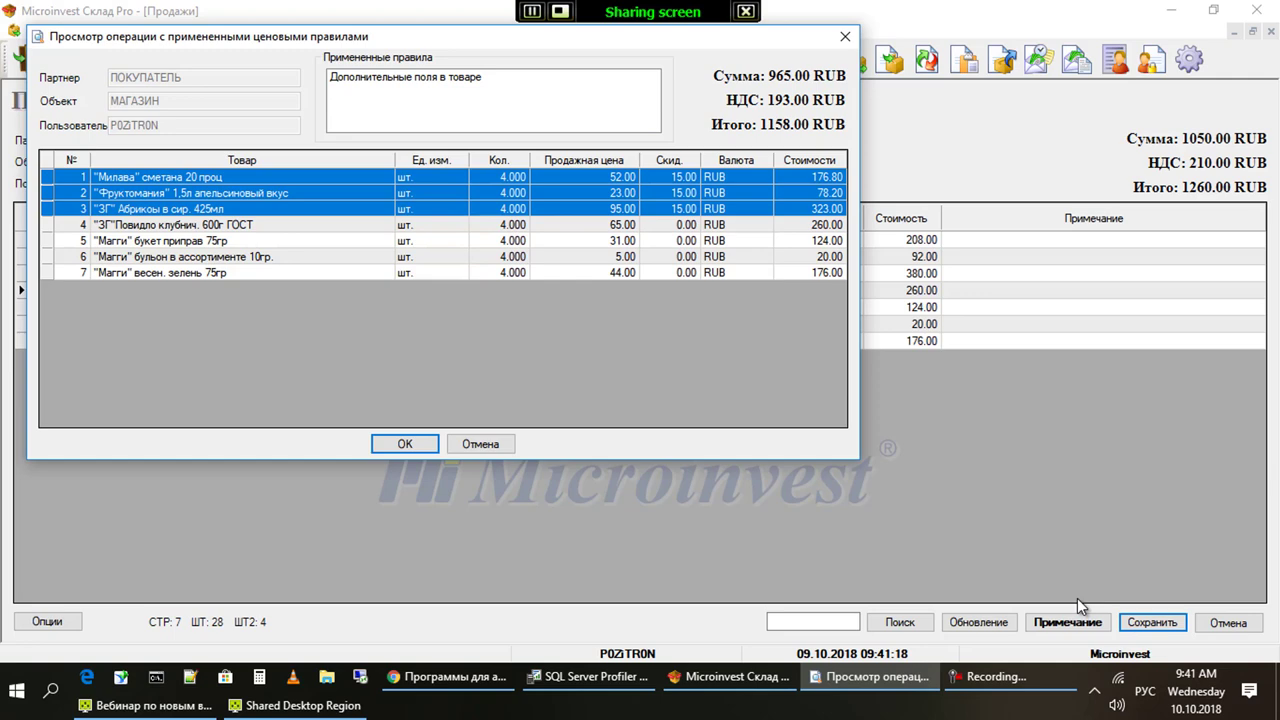
pyautogui.press('Return')
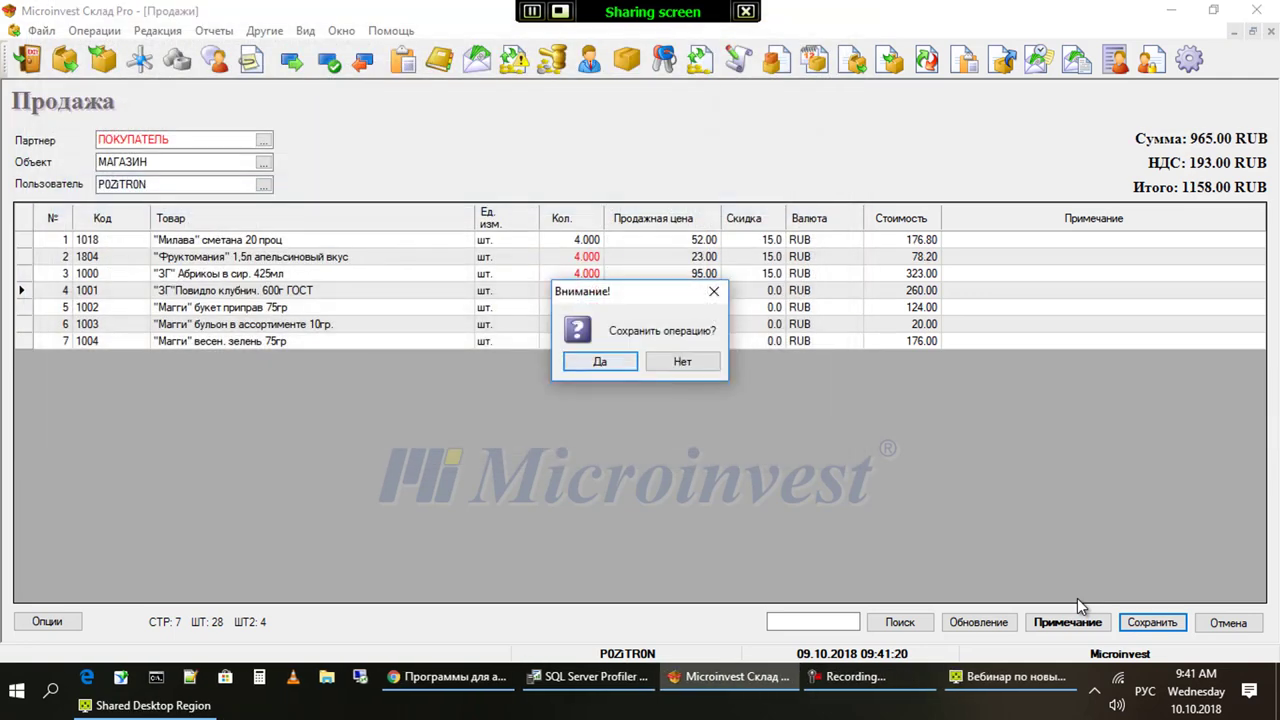
pyautogui.press('Return')
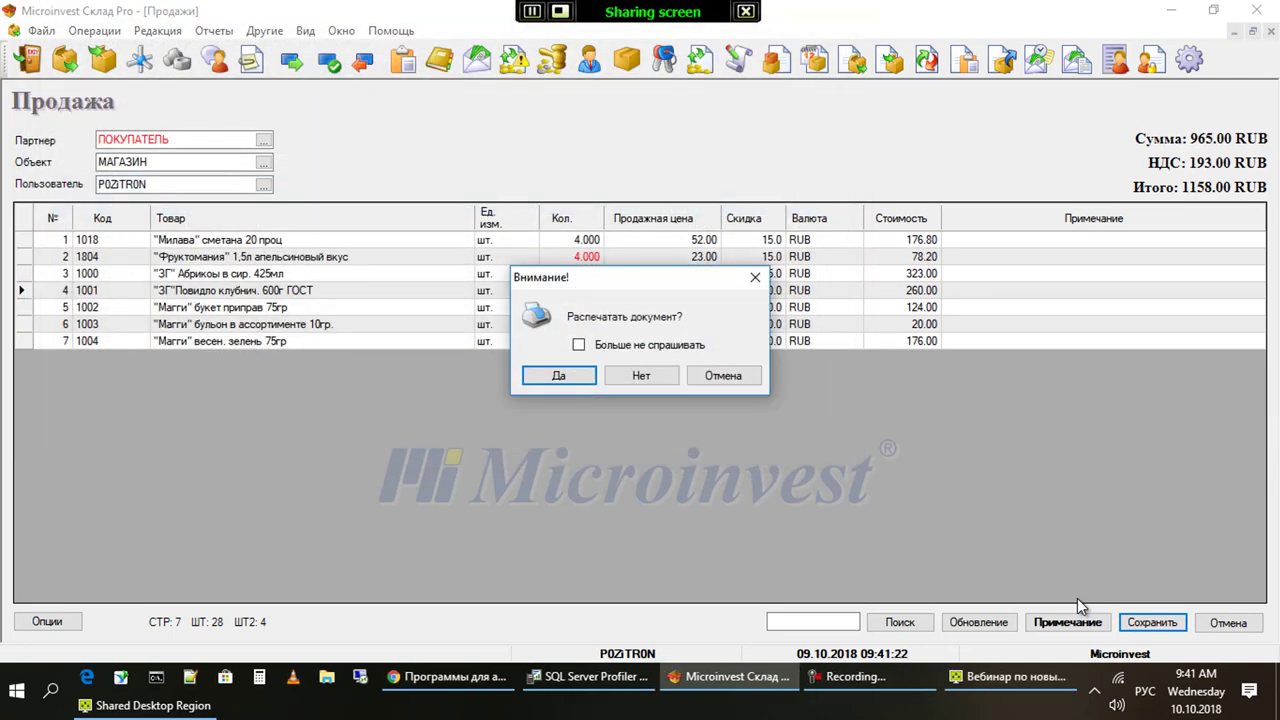
pyautogui.press('Tab')
pyautogui.press('Return')
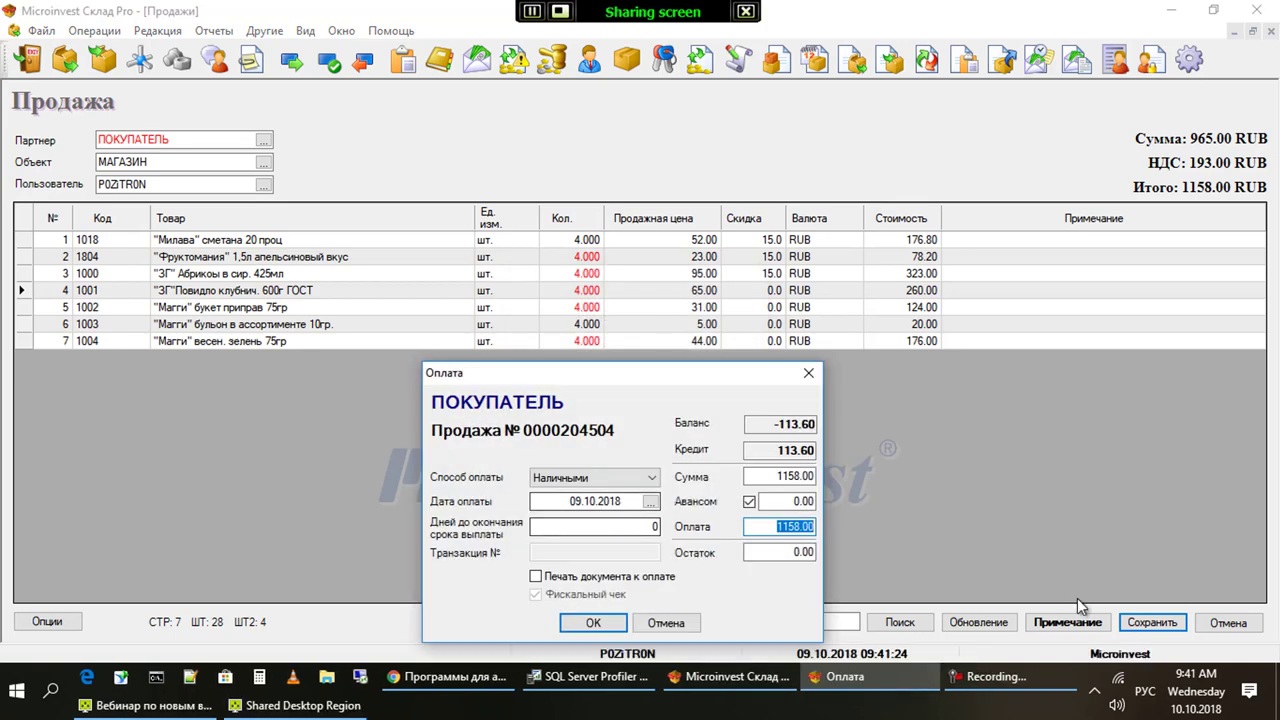
pyautogui.press('Return')
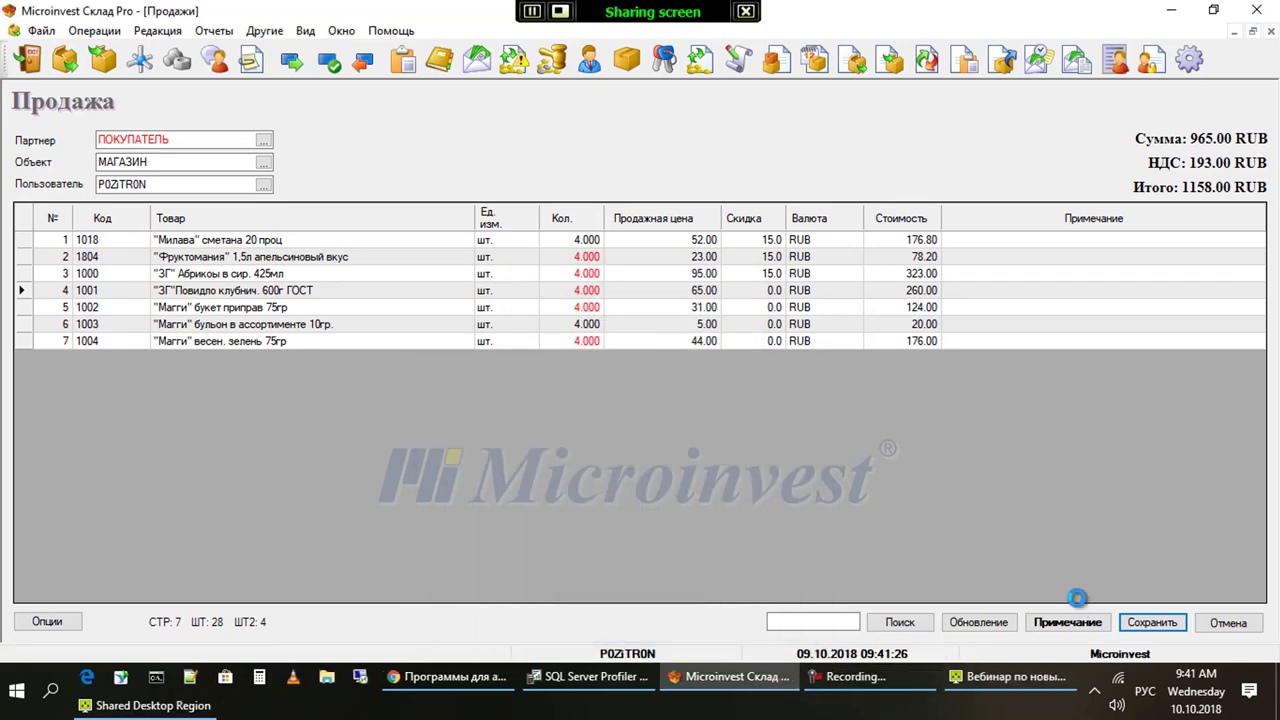
pyautogui.press('Return')
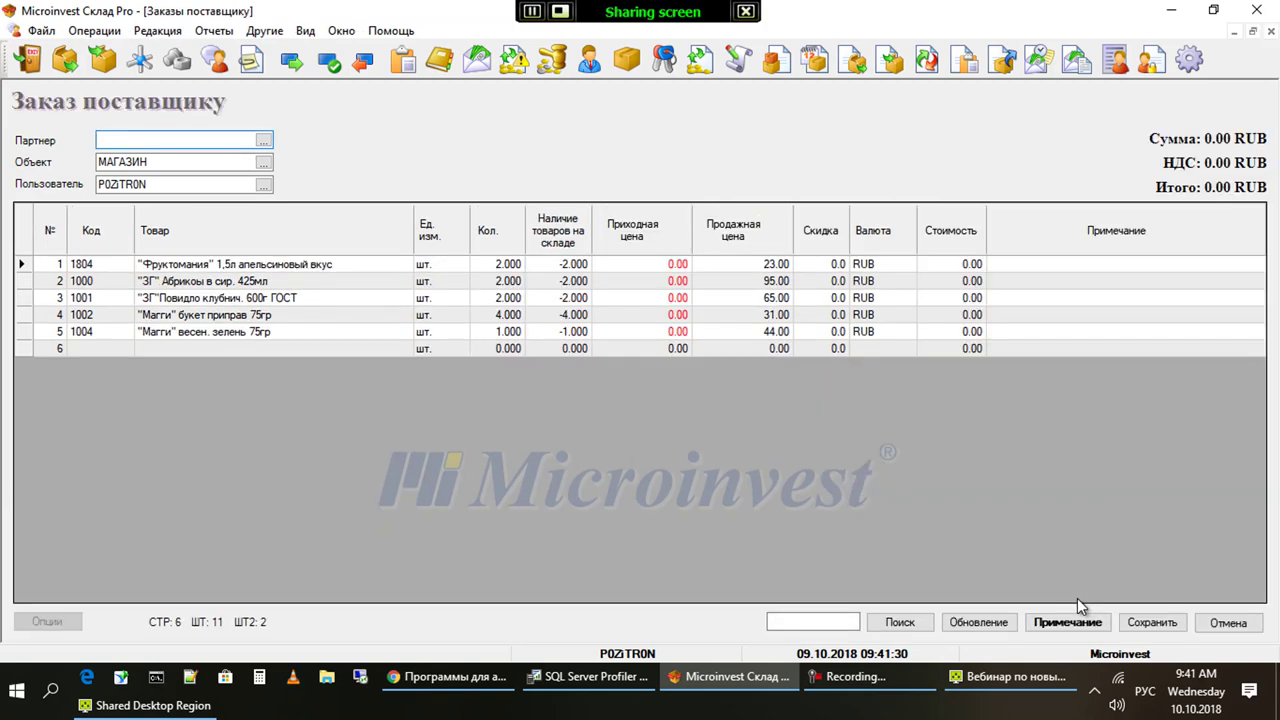
# Set a supplier from the ПОСТАВЩИКИ group as the supplier order's partner
pyautogui.press('Return')
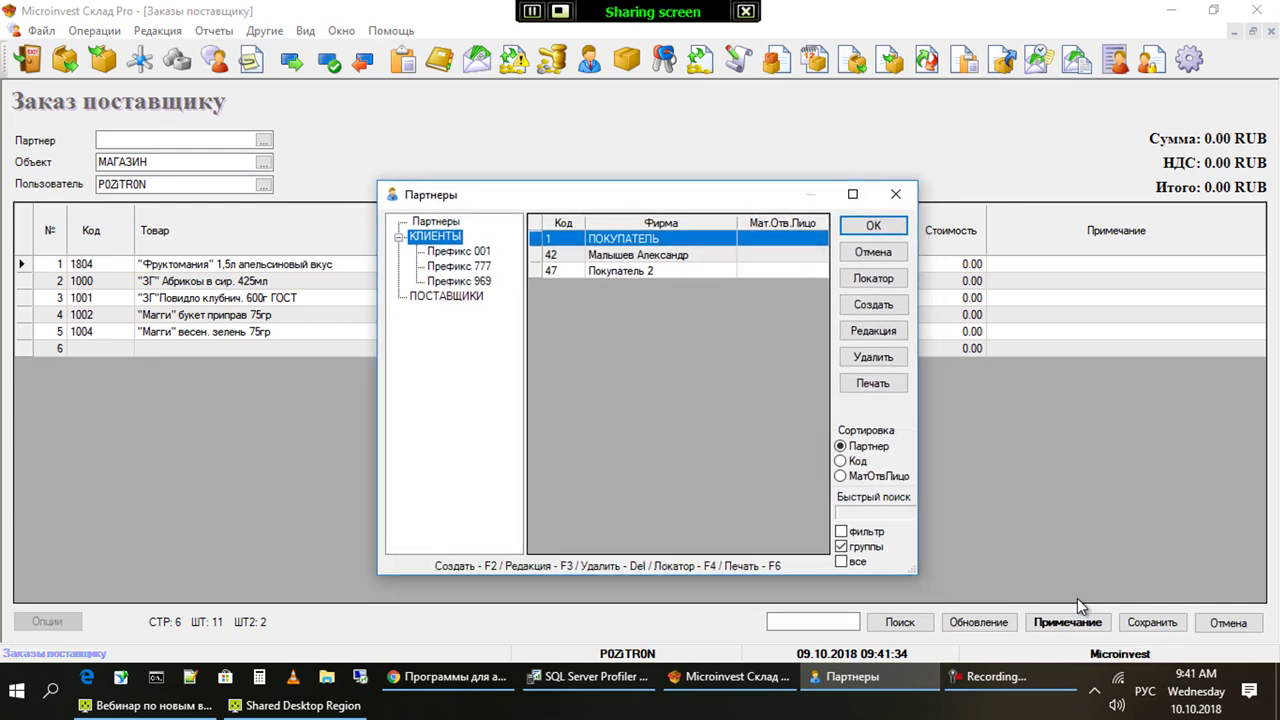
pyautogui.press('Down')
pyautogui.press('Down')
pyautogui.press('Down')
pyautogui.press('Down')
pyautogui.press('Tab')
pyautogui.press('Down')
pyautogui.press('Down')
pyautogui.press('Down')
pyautogui.press('Down')
pyautogui.press('Down')
pyautogui.press('Down')
pyautogui.press('Down')
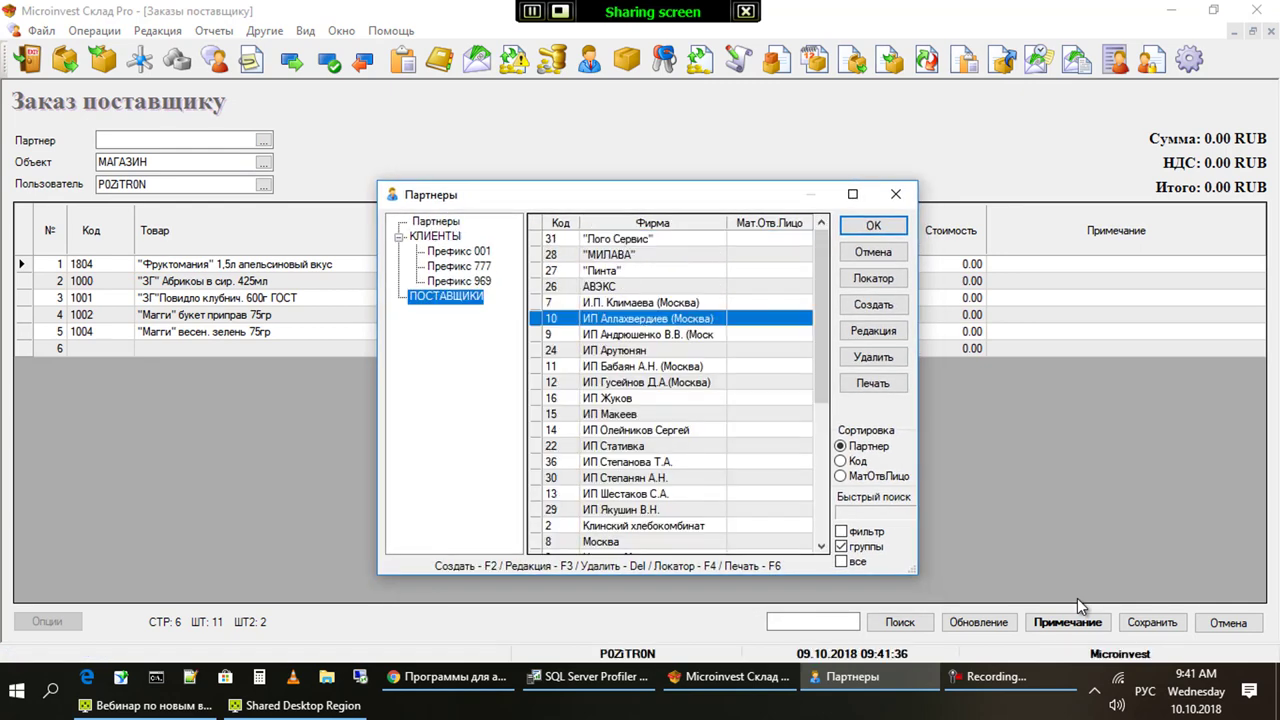
pyautogui.press('Return')
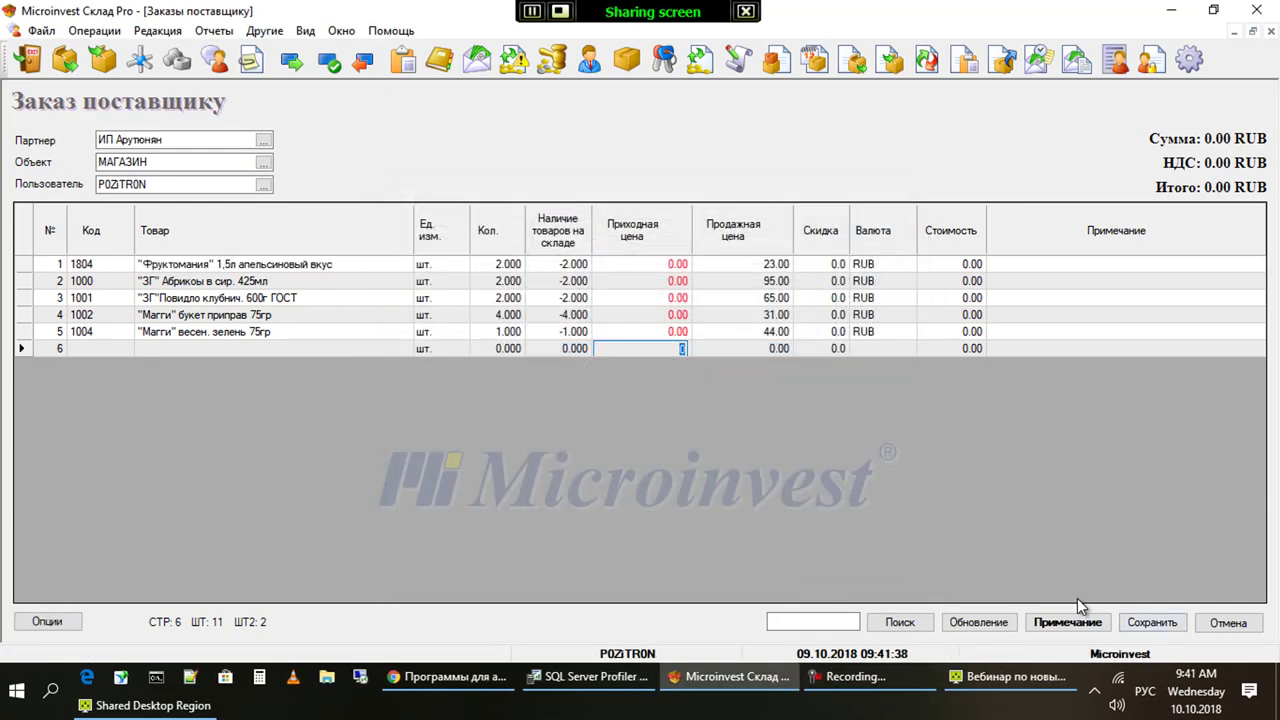
# Save the supplier order without printing and close the sale form
pyautogui.press('F9')
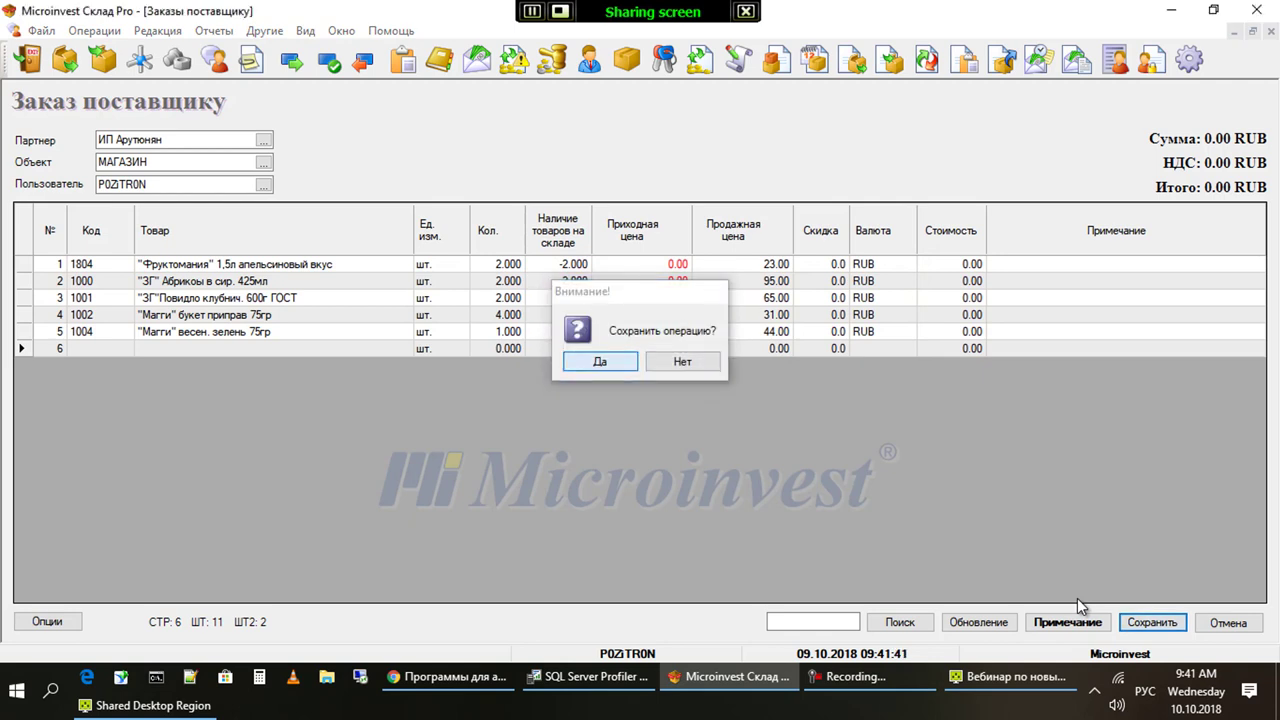
pyautogui.press('Return')
pyautogui.press('Tab')
pyautogui.press('Return')
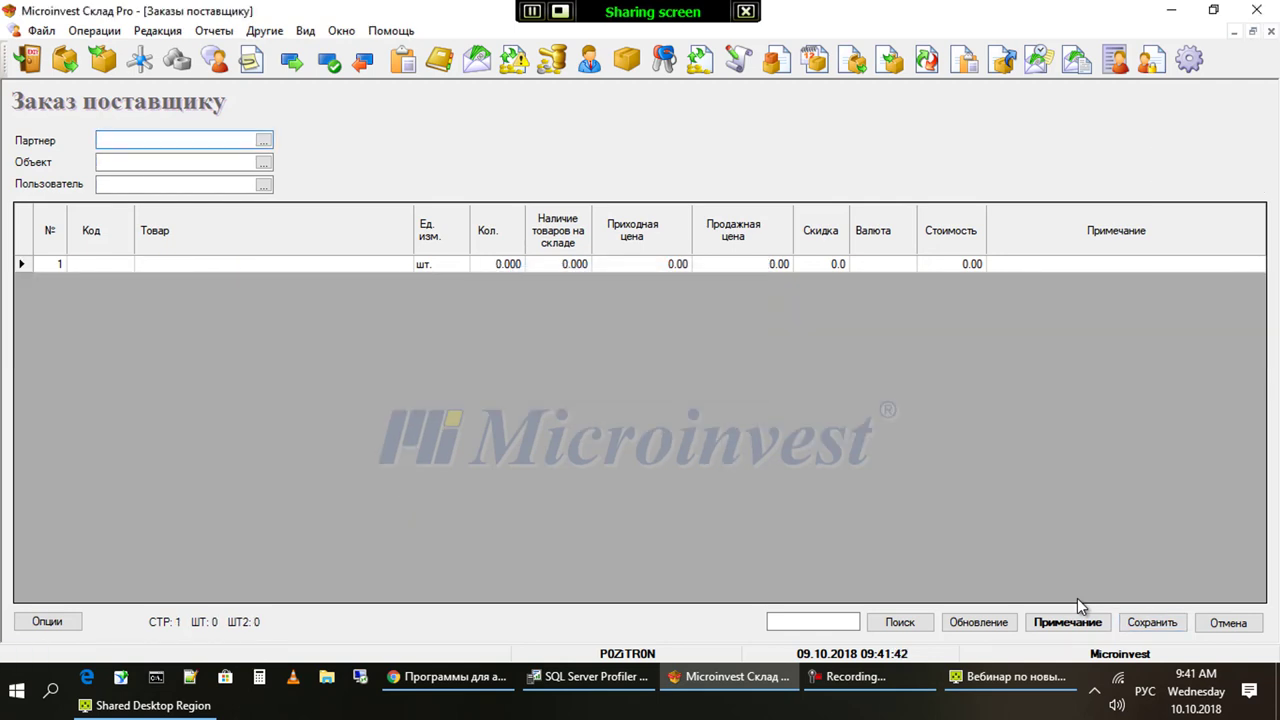
pyautogui.press('F2')
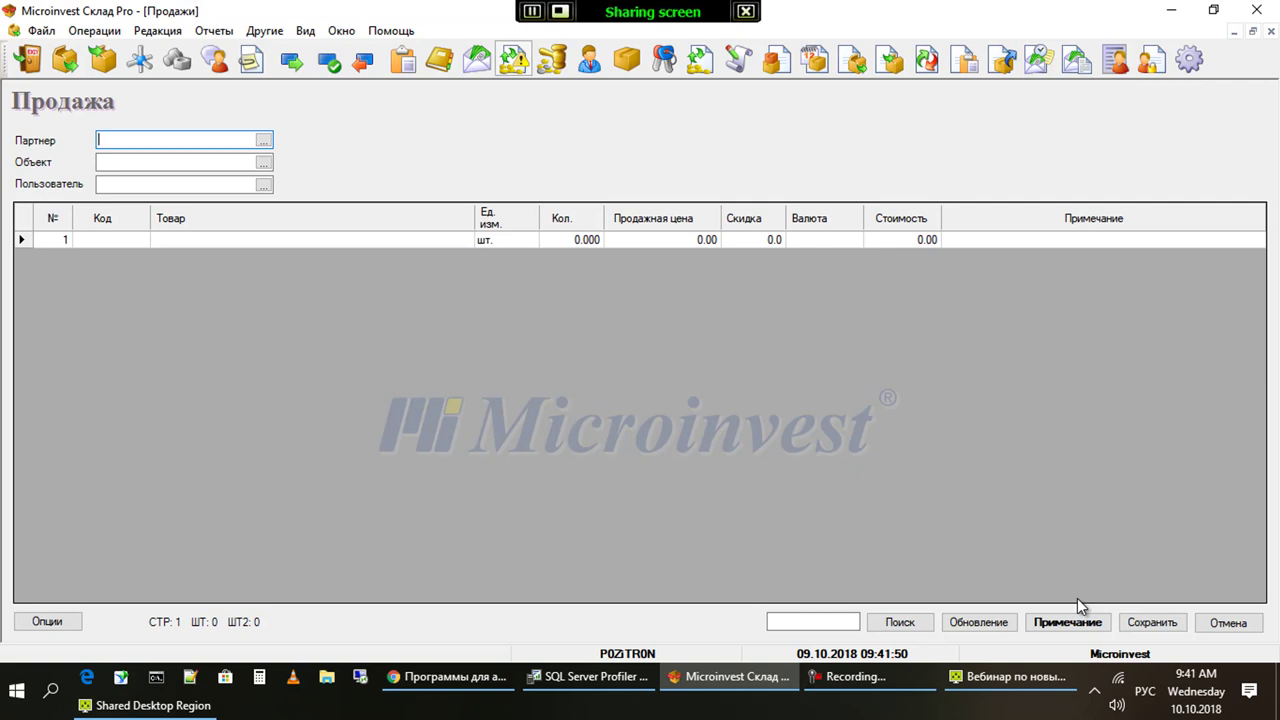
pyautogui.press('Escape')
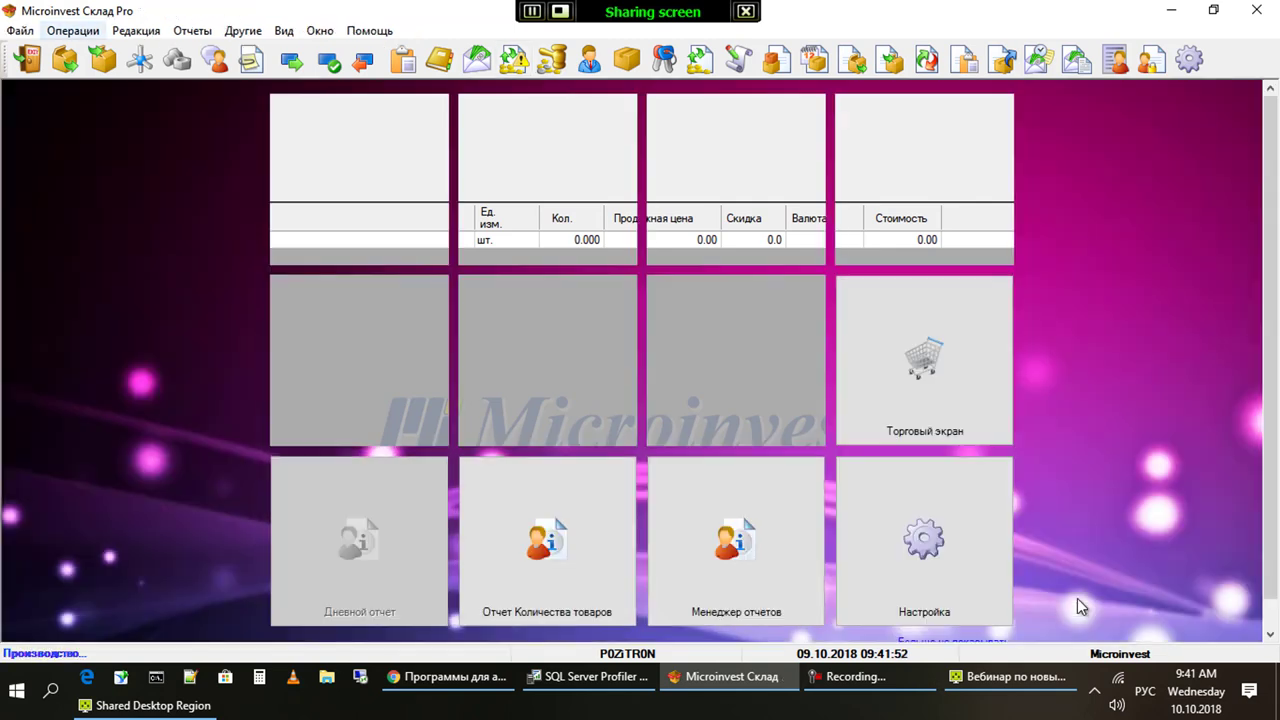
# Start Трансформация документов from the Операции menu
pyautogui.hotkey('alt', 'o')
pyautogui.press('Down')
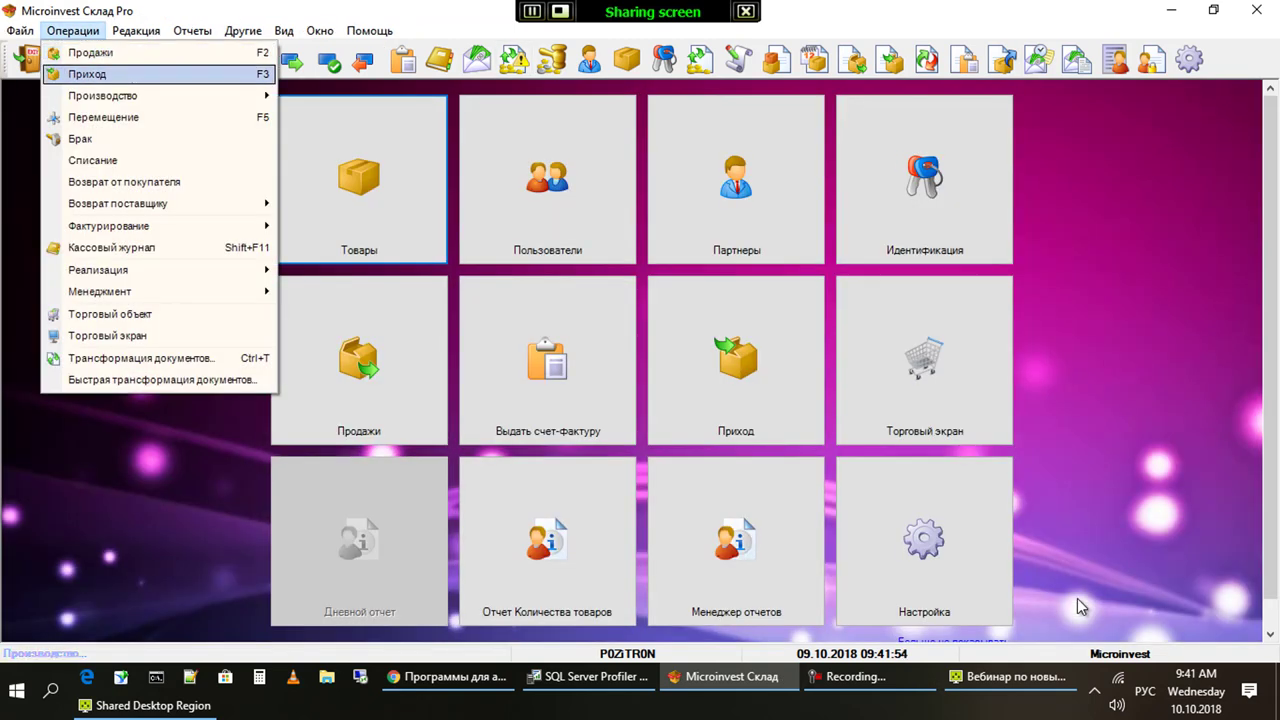
pyautogui.press('Cyrillic_ka')
pyautogui.press('Down')
pyautogui.press('Down')
pyautogui.press('Down')
pyautogui.press('Down')
pyautogui.press('Down')
pyautogui.press('Down')
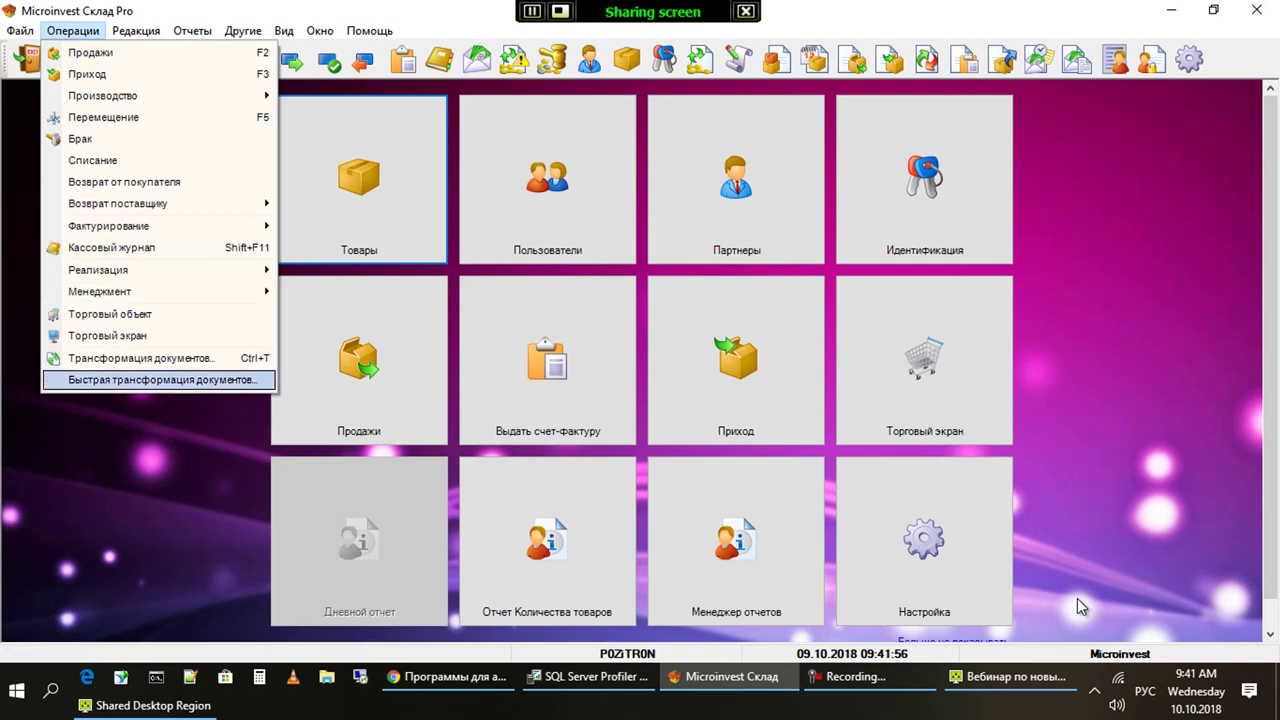
pyautogui.press('Up')
pyautogui.press('Return')
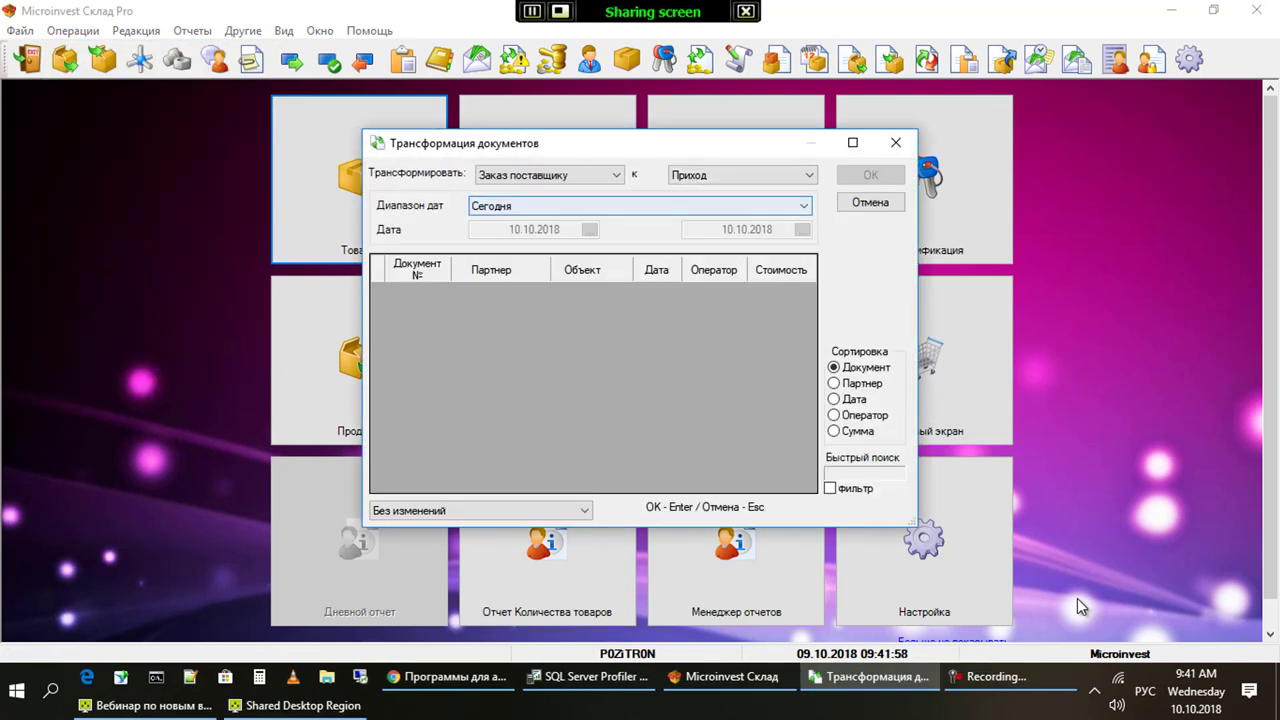
# Transform last week's Заказ поставщику into a Приход using the Неделю назад date range
pyautogui.hotkey('alt', 'Down')
pyautogui.press('Escape')
pyautogui.press('Tab')
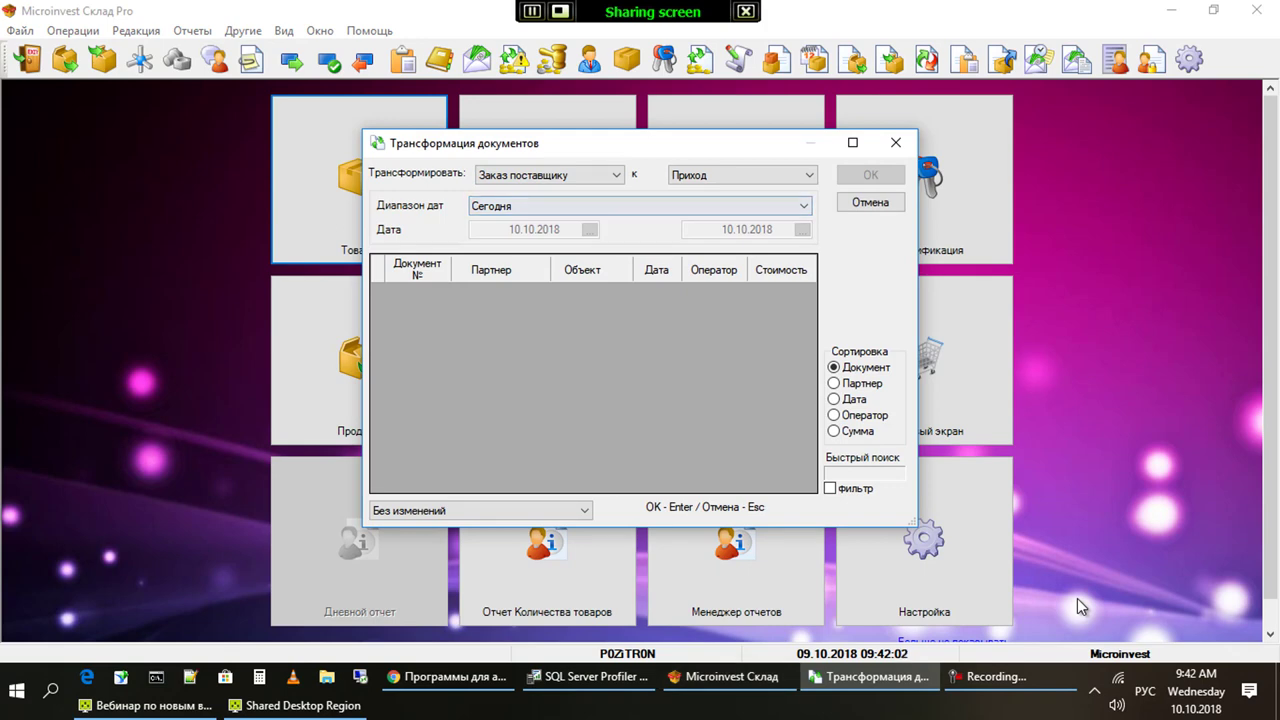
pyautogui.hotkey('alt', 'Down')
pyautogui.press('Down')
pyautogui.press('Return')
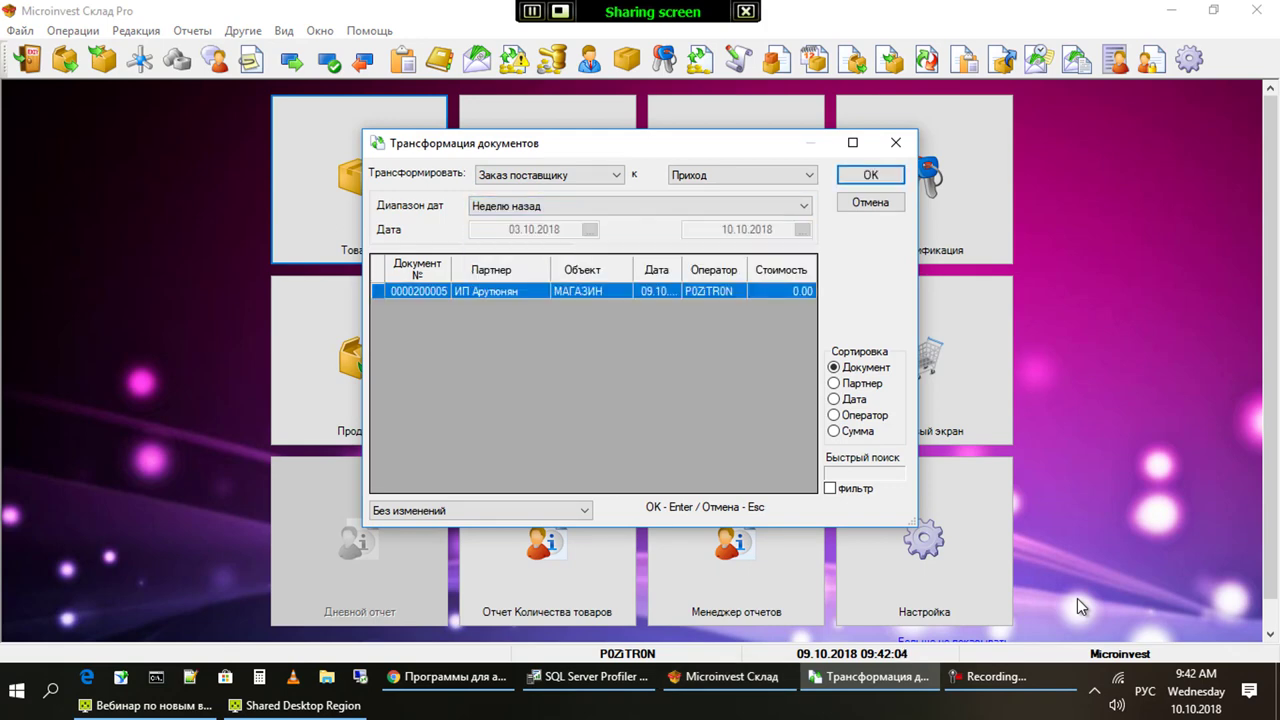
pyautogui.press('Escape')
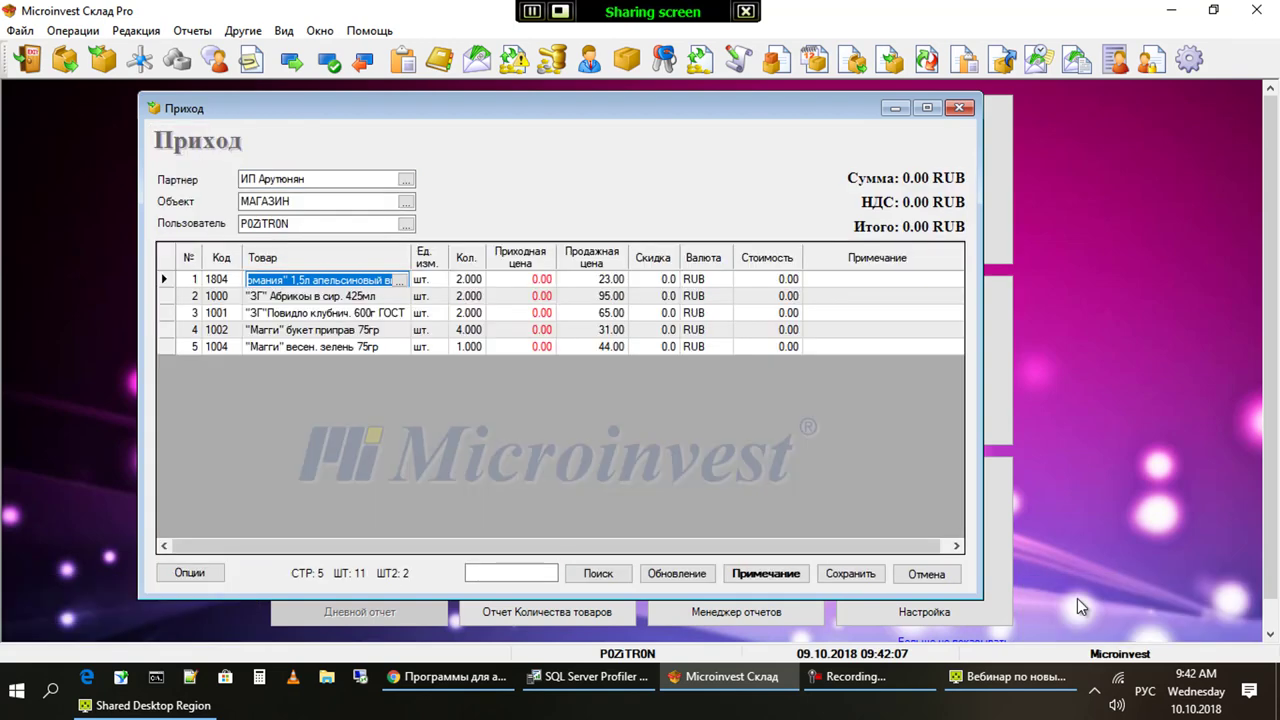
pyautogui.hotkey('alt', 'o')
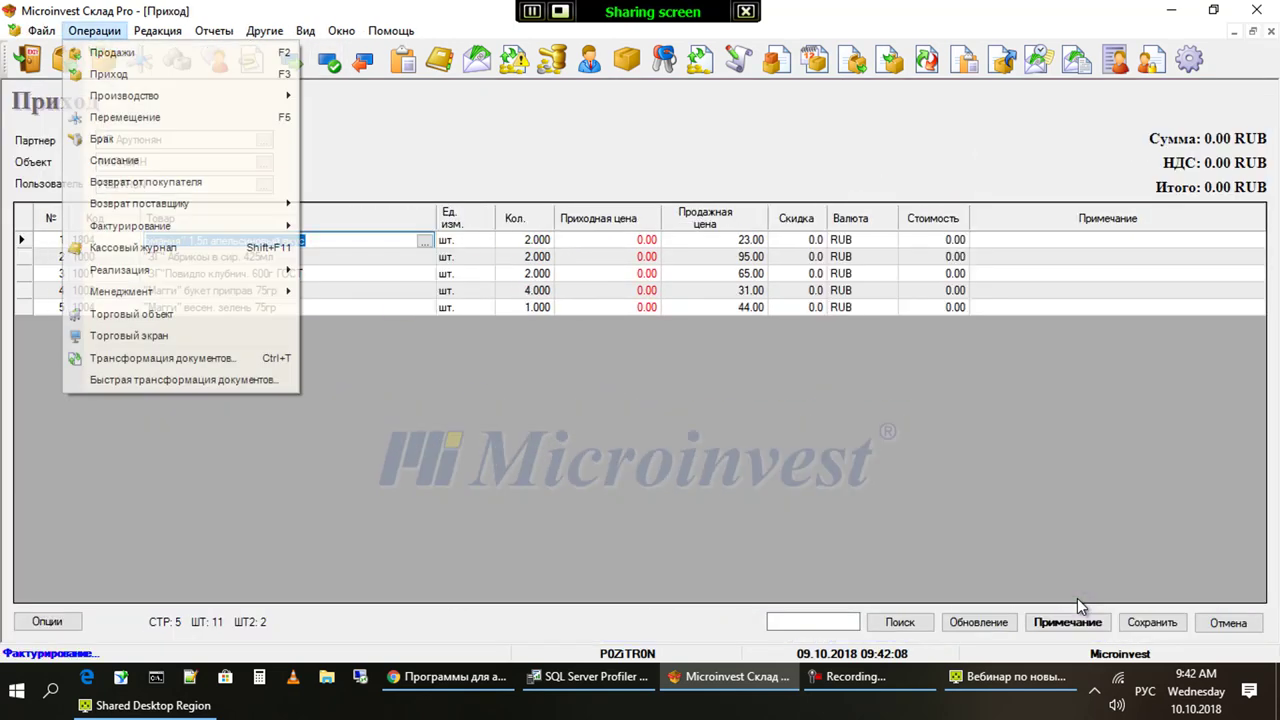
# Set source-order handling to Удалить/изменить только трансформированные строки
pyautogui.press('Down')
pyautogui.press('Down')
pyautogui.press('Down')
pyautogui.press('Return')
pyautogui.hotkey('shift', 'Tab')
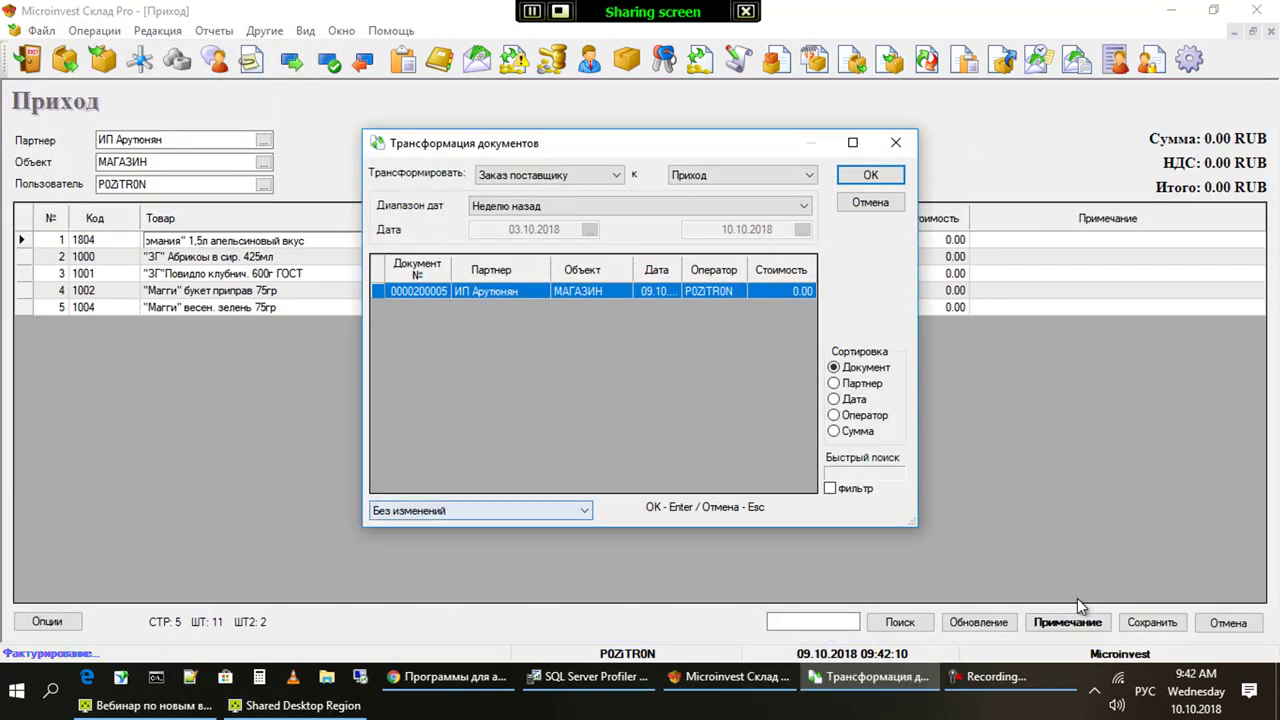
pyautogui.hotkey('alt', 'Down')
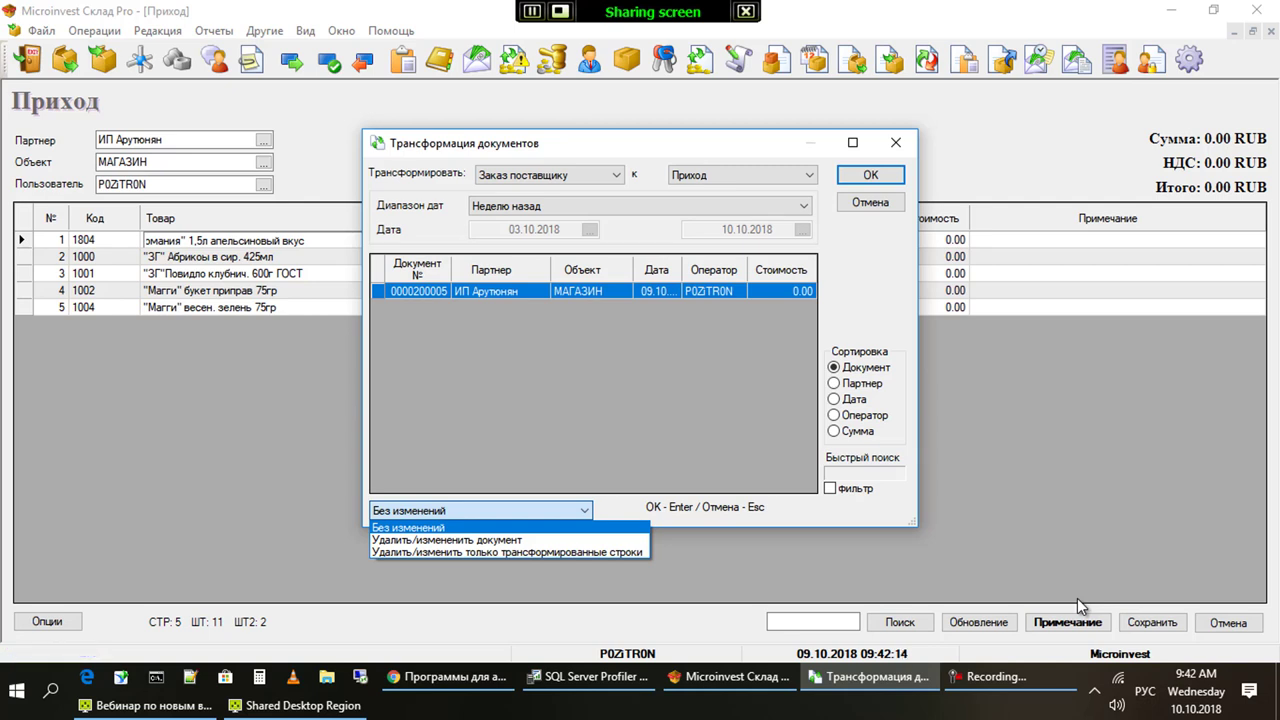
pyautogui.press('Down')
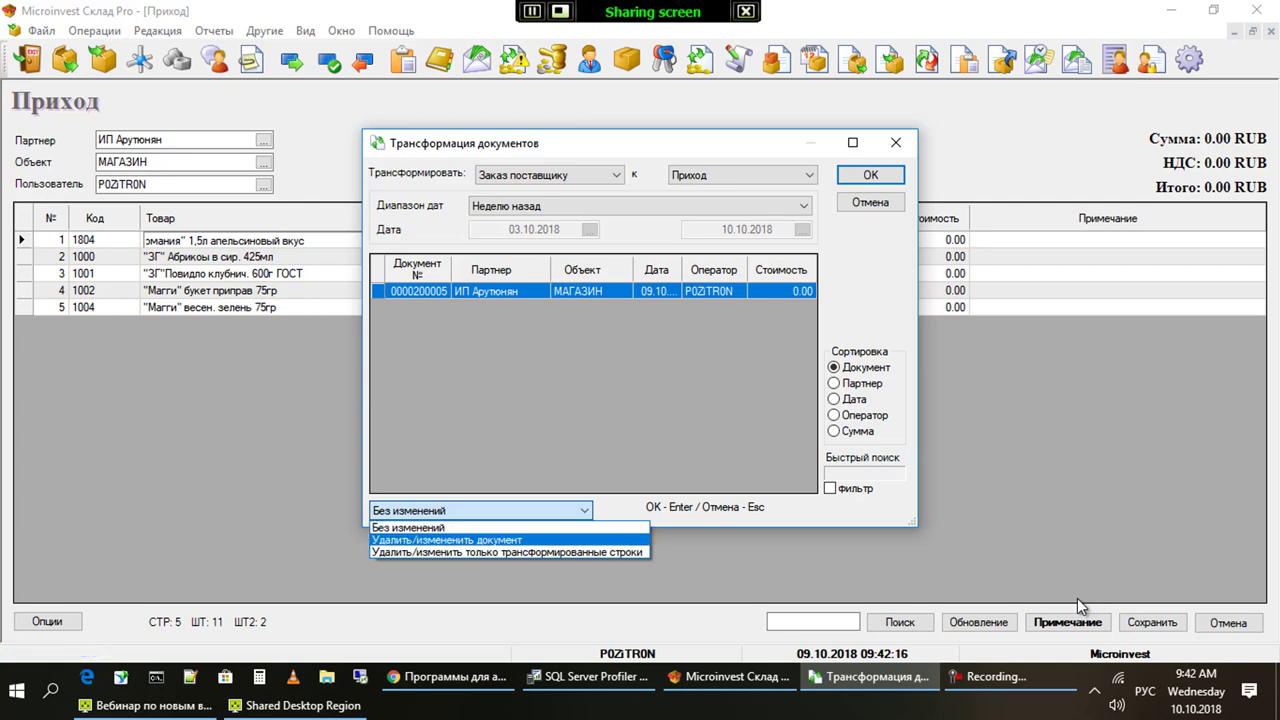
pyautogui.press('Down')
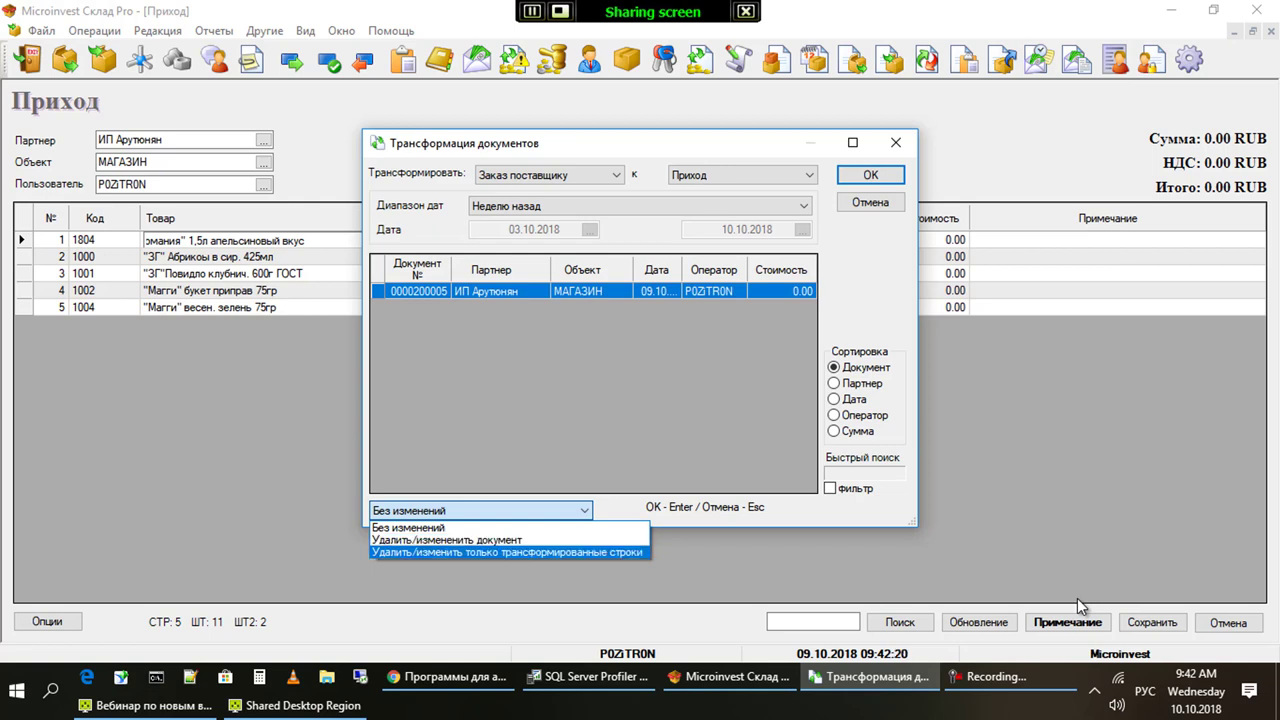
pyautogui.press('Return')
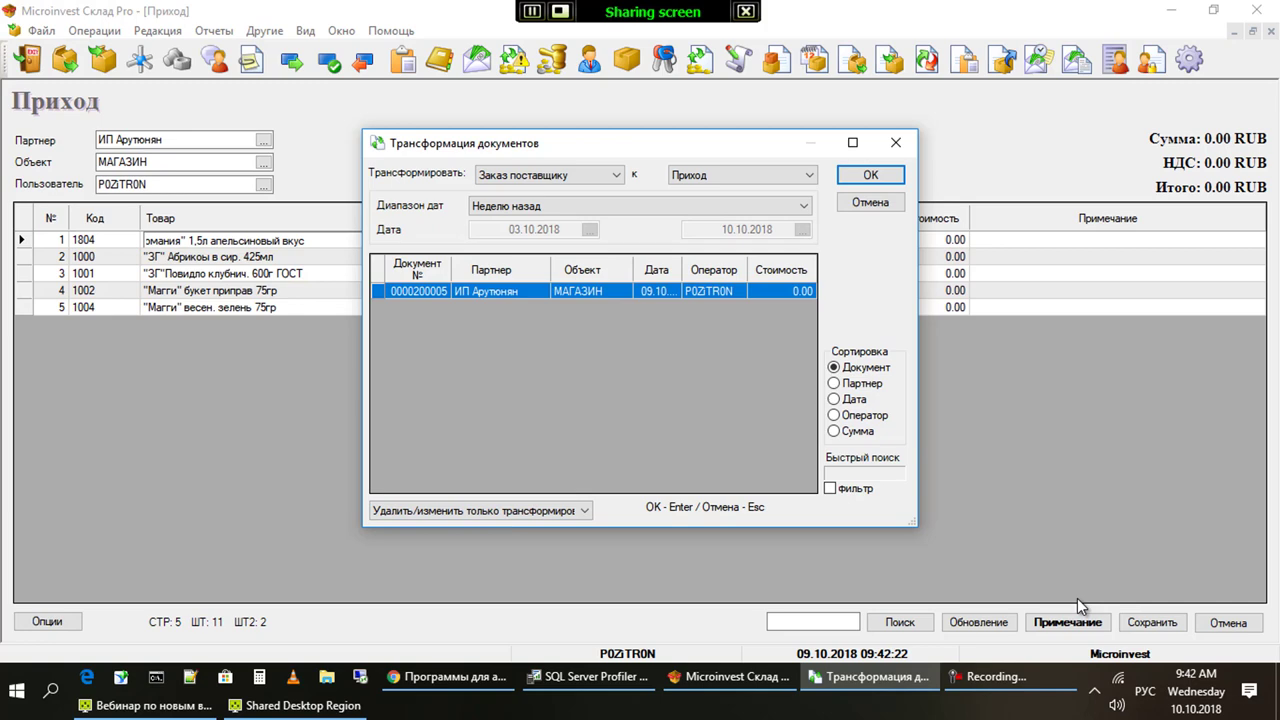
# Confirm the transformation and discard the resulting receipt without saving
pyautogui.press('Return')
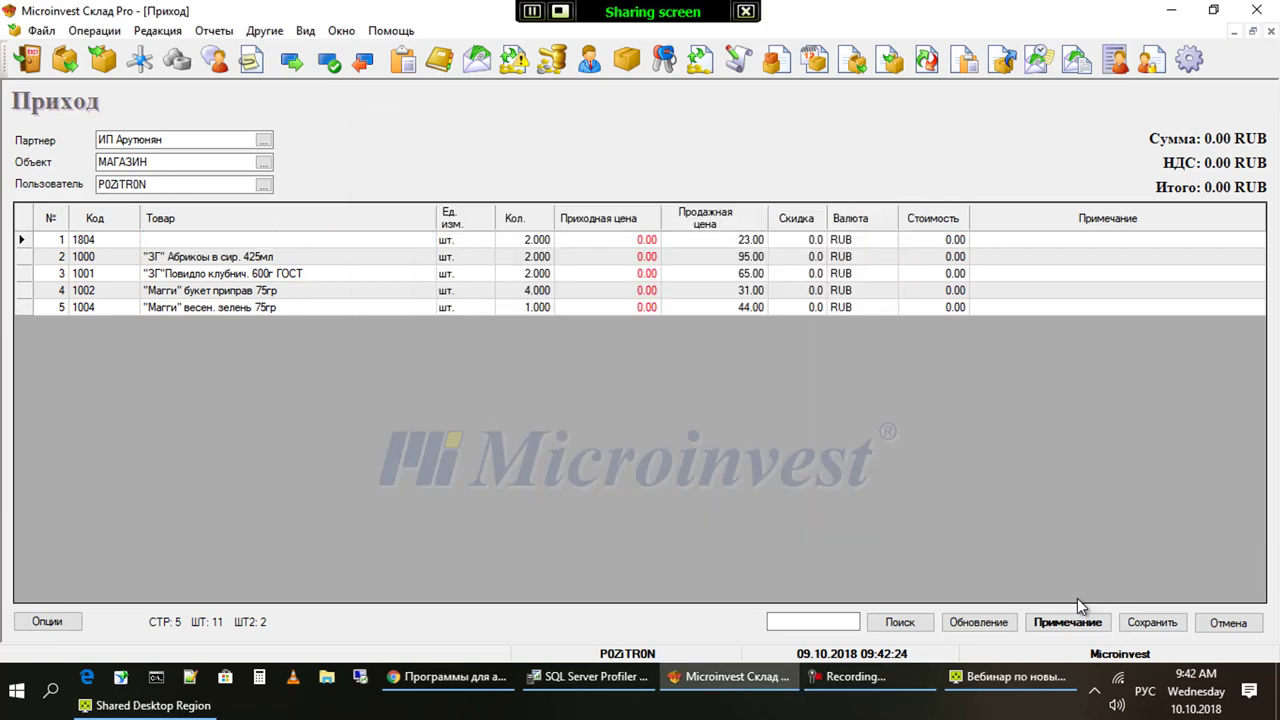
pyautogui.press('Escape')
pyautogui.press('Return')
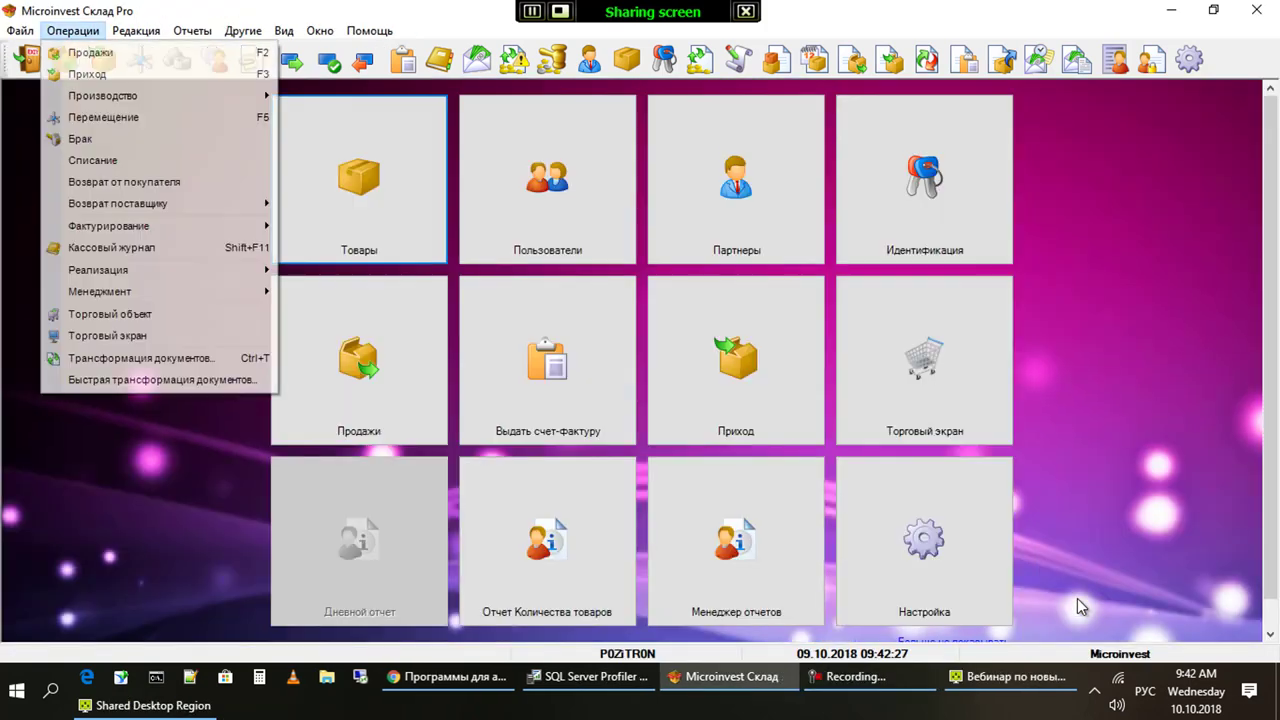
# Transform the supplier order into a receipt again, keeping only-transformed-lines handling
pyautogui.press('Down')
pyautogui.press('Down')
pyautogui.press('Down')
pyautogui.press('Down')
pyautogui.press('Down')
pyautogui.press('Down')
pyautogui.press('Down')
pyautogui.press('Down')
pyautogui.press('Down')
pyautogui.press('Down')
pyautogui.press('Down')
pyautogui.press('Down')
pyautogui.press('Down')
pyautogui.press('Down')
pyautogui.press('Return')
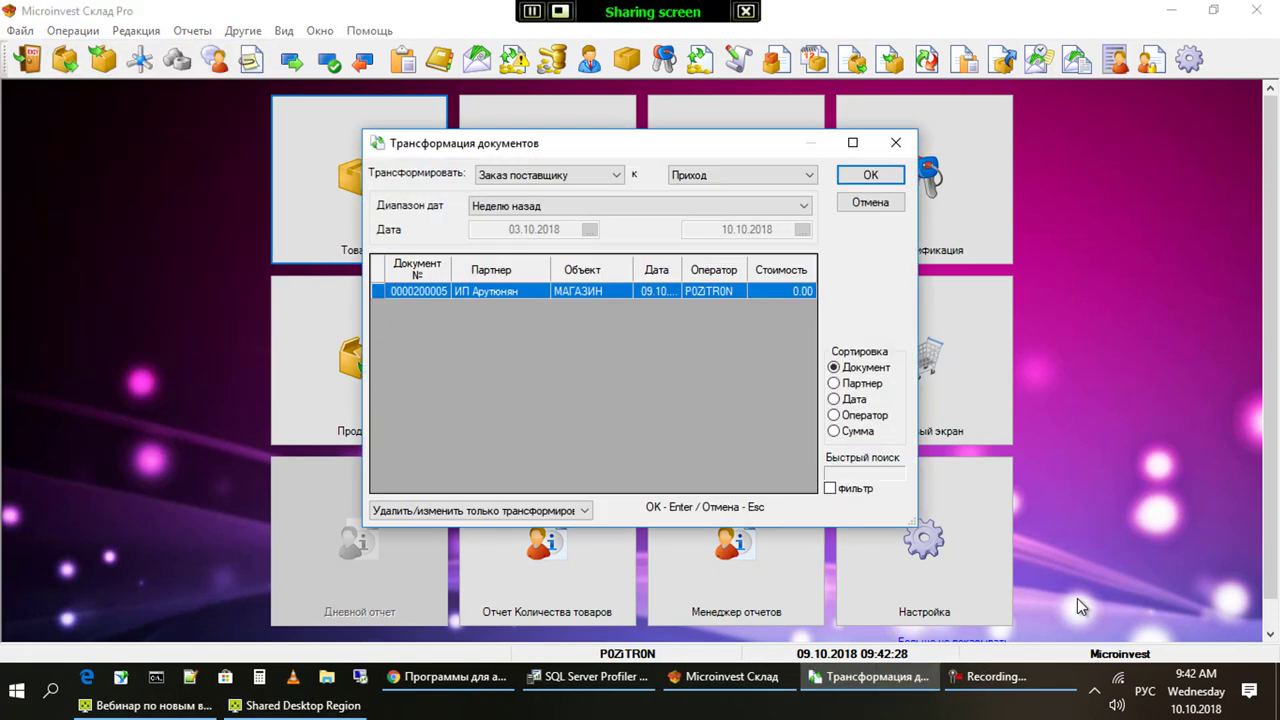
pyautogui.press('Return')
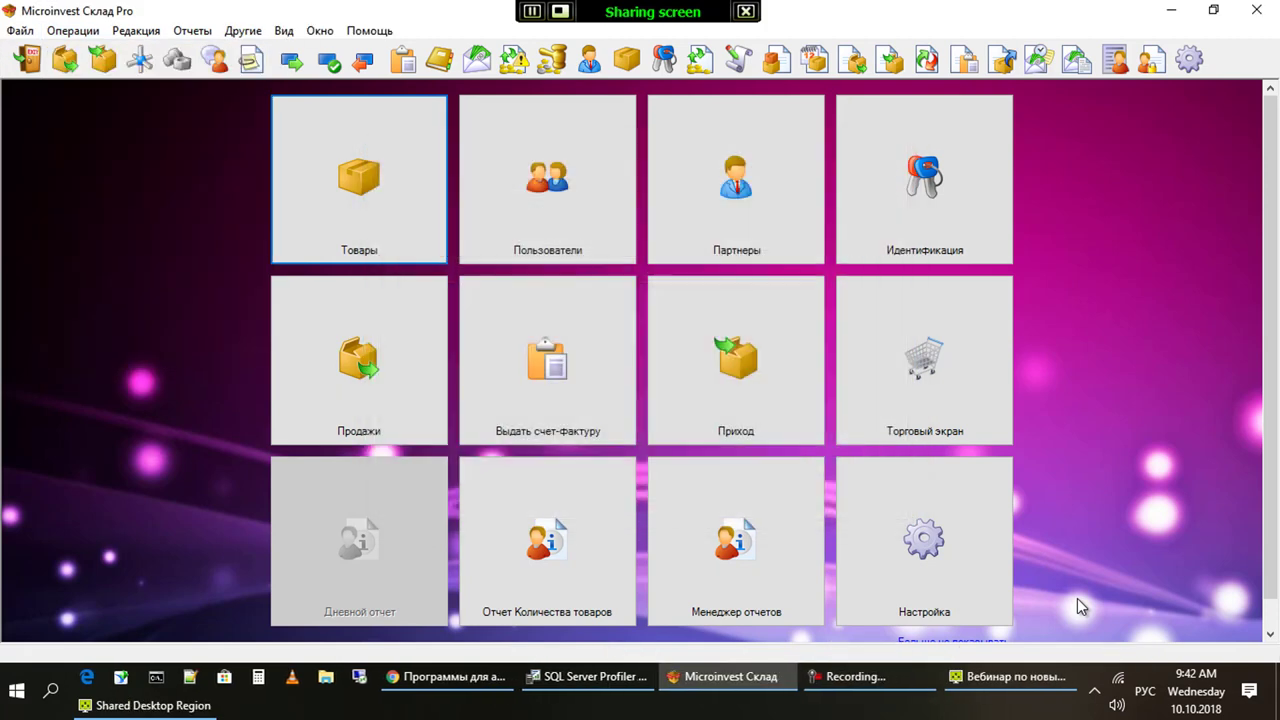
pyautogui.press('alt')
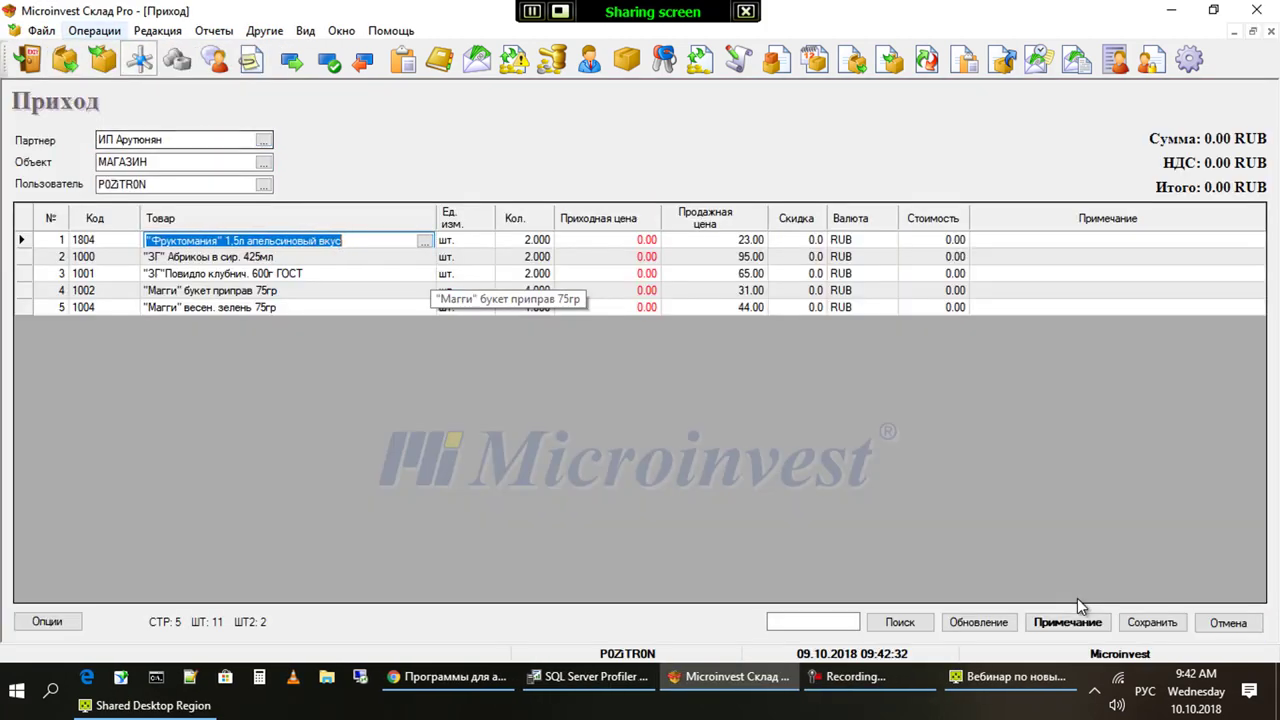
pyautogui.press('Right')
pyautogui.press('Down')
pyautogui.press('Down')
pyautogui.press('Down')
pyautogui.press('Down')
pyautogui.press('Down')
pyautogui.press('Down')
pyautogui.press('Down')
pyautogui.press('Down')
pyautogui.press('Down')
pyautogui.press('Down')
pyautogui.press('Down')
pyautogui.press('Down')
pyautogui.press('Down')
pyautogui.press('Down')
pyautogui.press('Down')
pyautogui.press('Return')
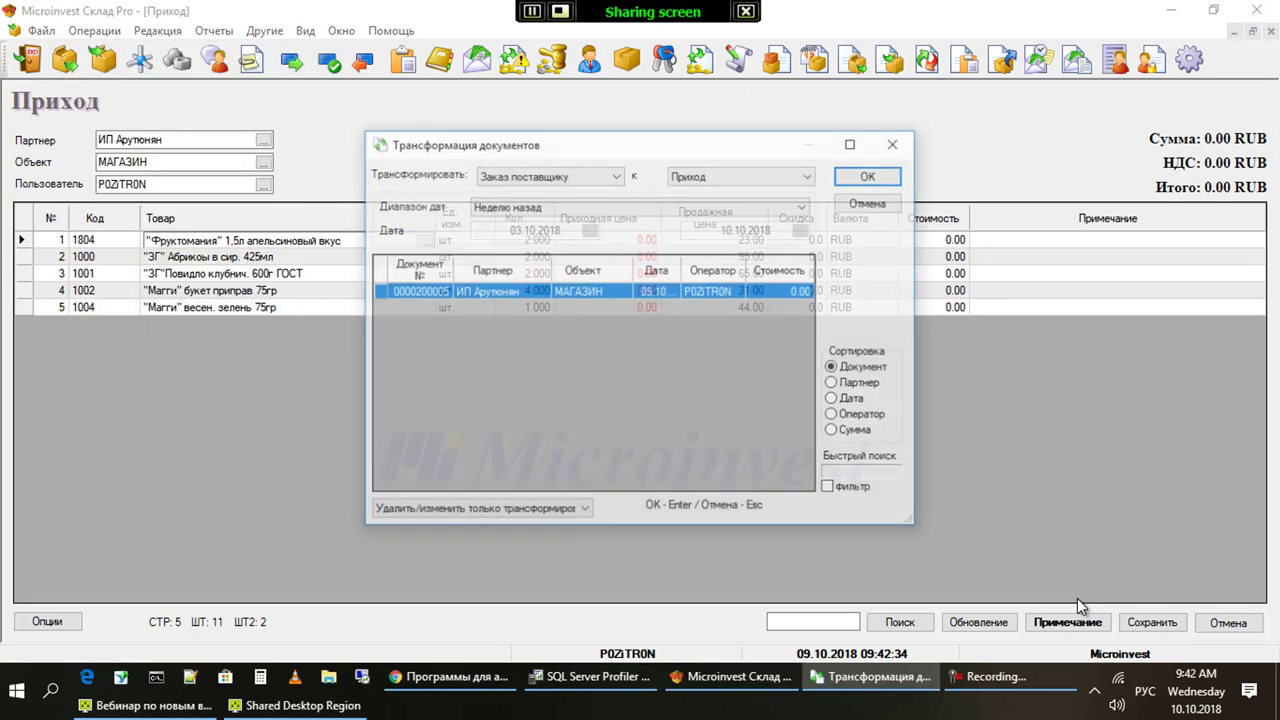
pyautogui.press('Tab')
pyautogui.hotkey('alt', 'Down')
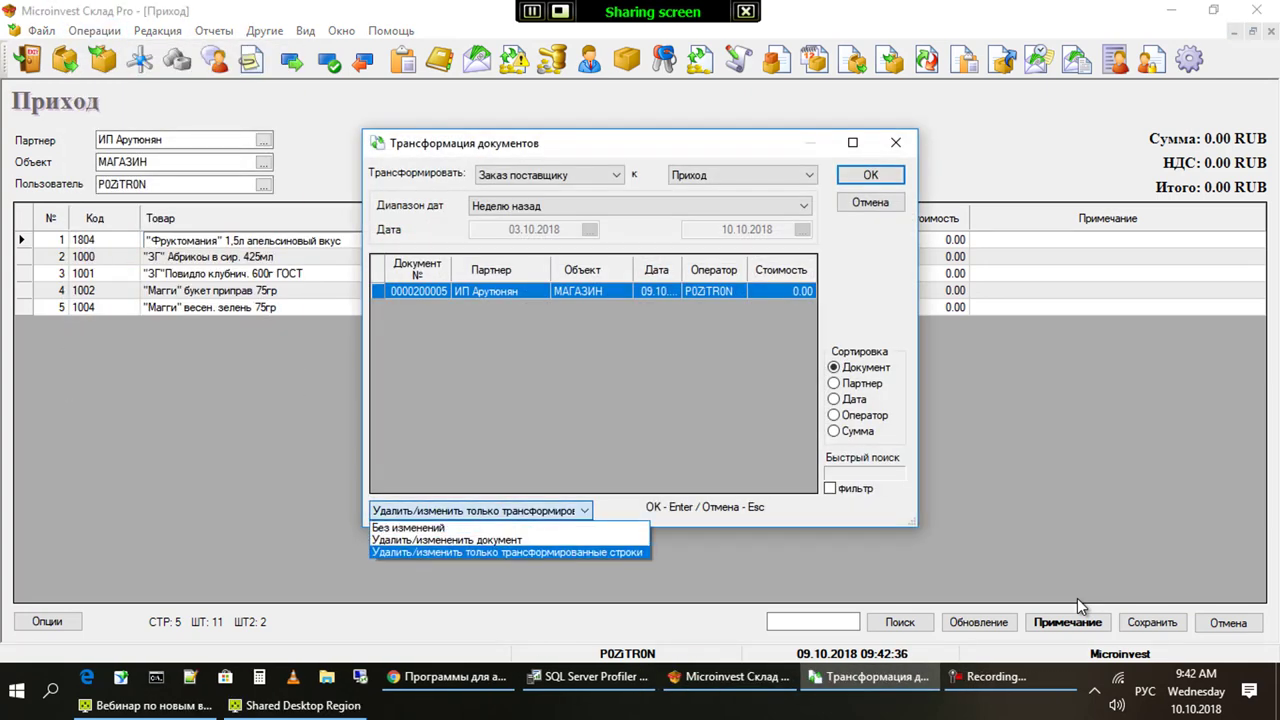
pyautogui.press('Return')
pyautogui.press('Return')
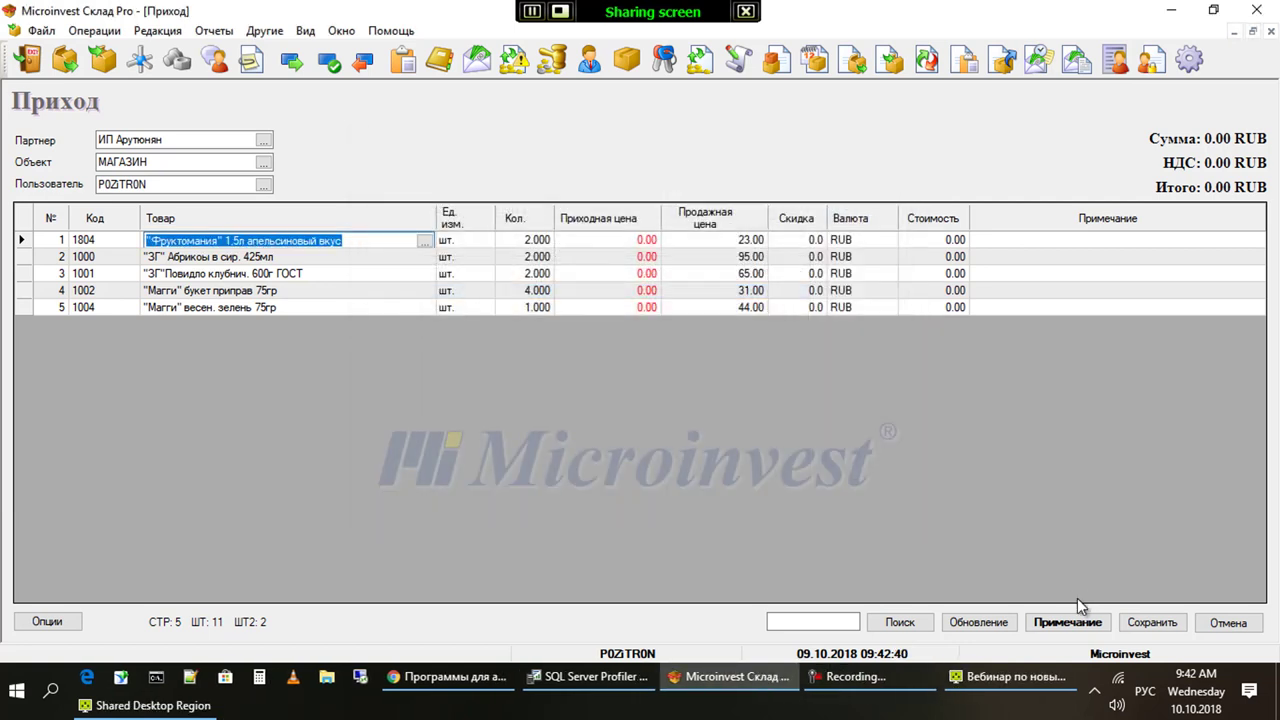
# Set quantity 2 for "Магги" букет приправ 75гр and 0 for "Магги" весен. зелень 75гр
pyautogui.press('Down')
pyautogui.press('Down')
pyautogui.press('Down')
pyautogui.press('Tab')
pyautogui.press('Tab')
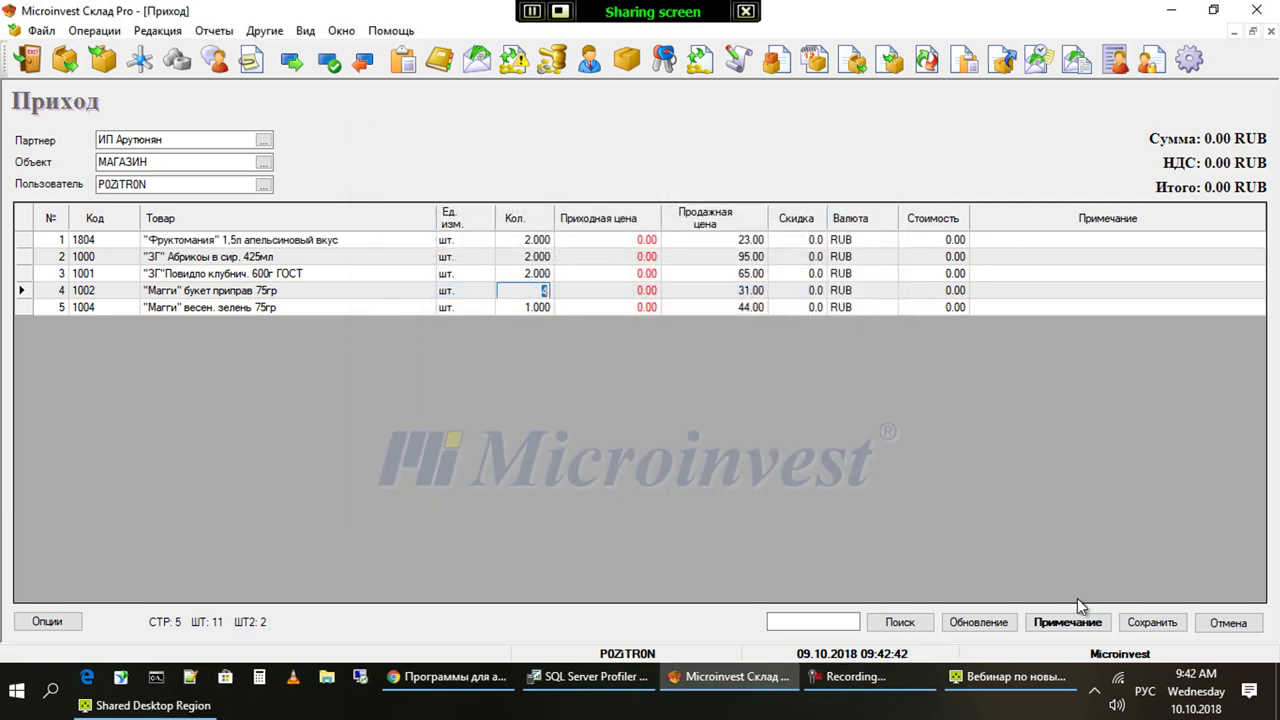
pyautogui.write('2')
pyautogui.press('Down')
pyautogui.write('0')
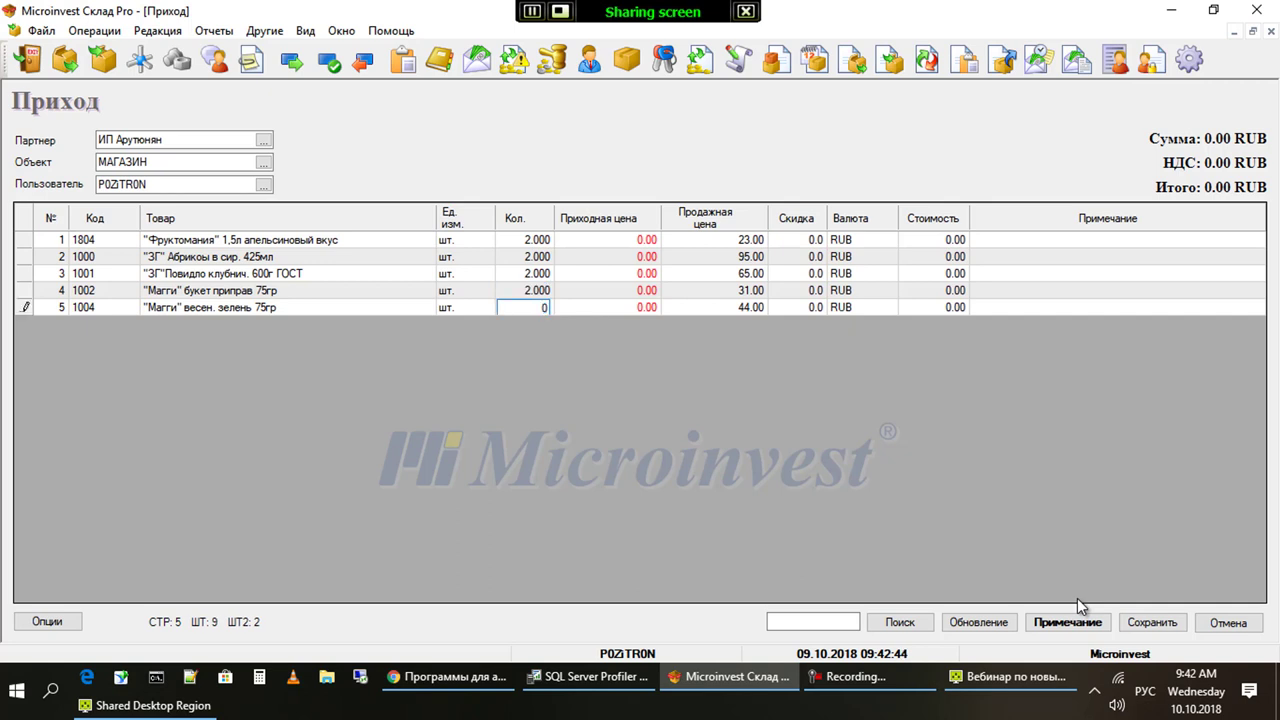
pyautogui.press('Up')
pyautogui.press('Up')
pyautogui.press('F10')
pyautogui.press('Up')
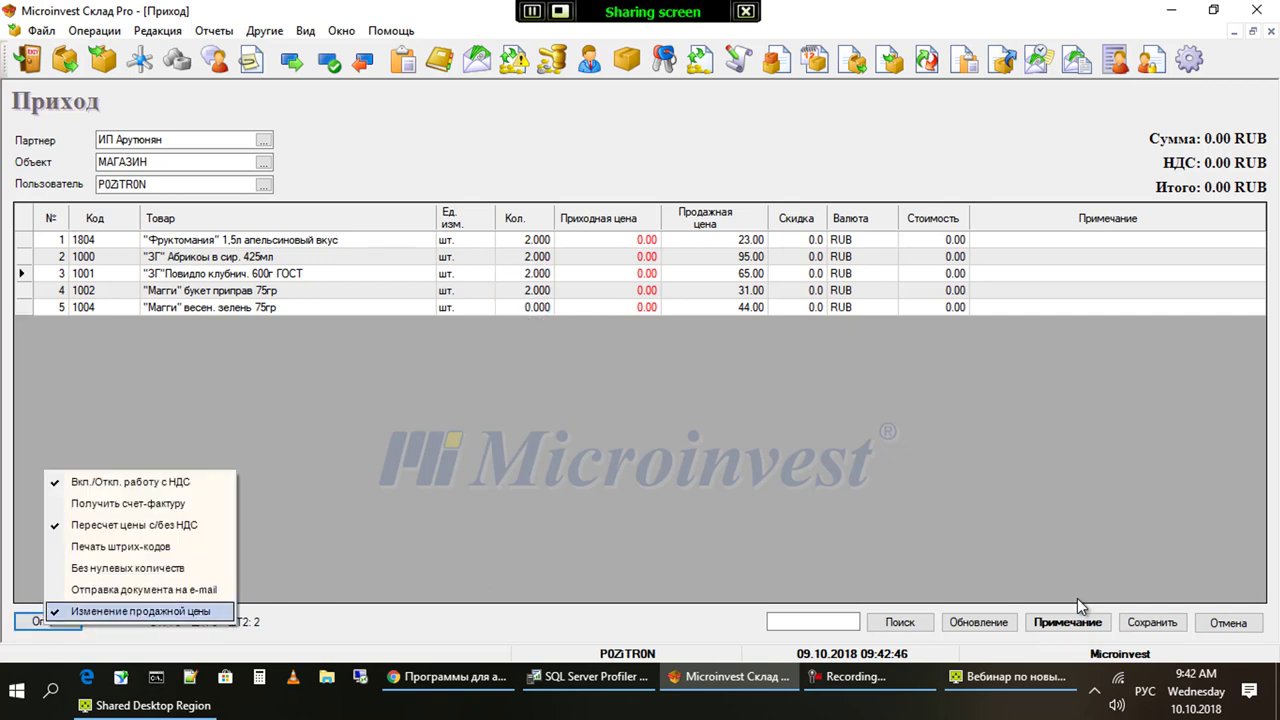
pyautogui.press('Up')
pyautogui.press('Up')
pyautogui.press('Up')
pyautogui.press('Up')
pyautogui.press('Up')
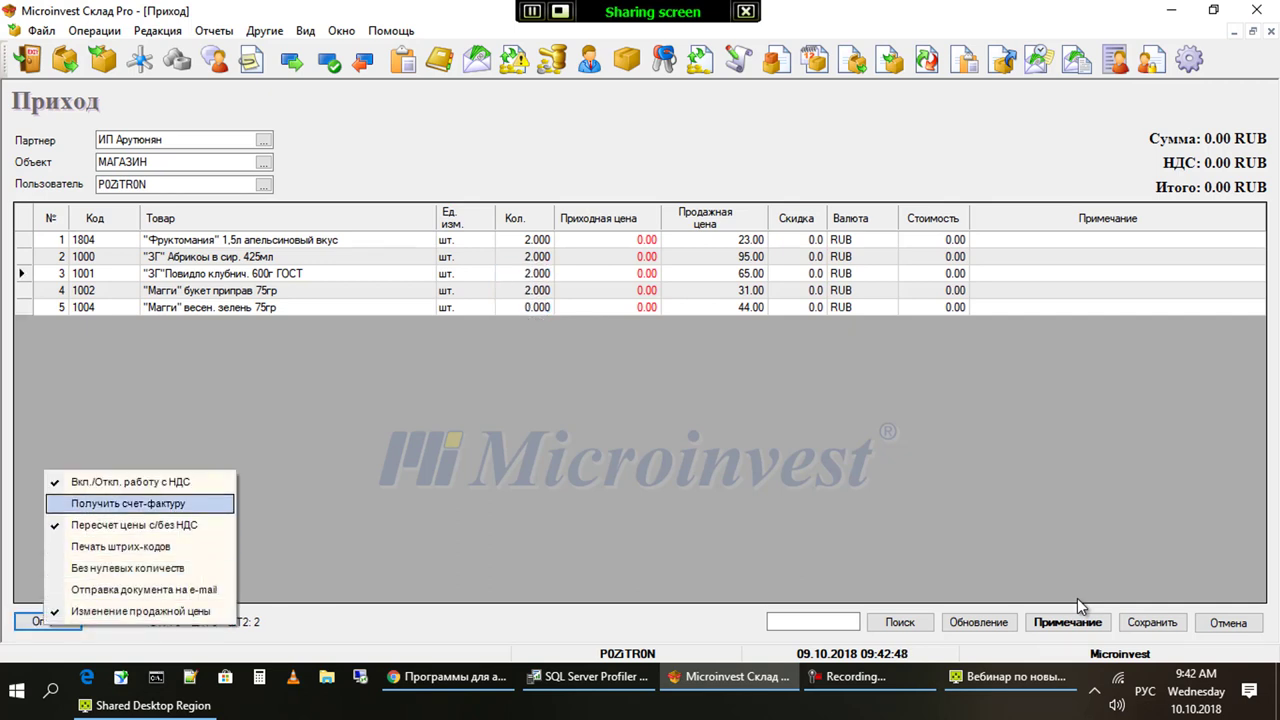
# Save the receipt with Без нулевых количеств, dropping the zero row, skipping printing and payment
pyautogui.press('Down')
pyautogui.press('Down')
pyautogui.press('Down')
pyautogui.press('Return')
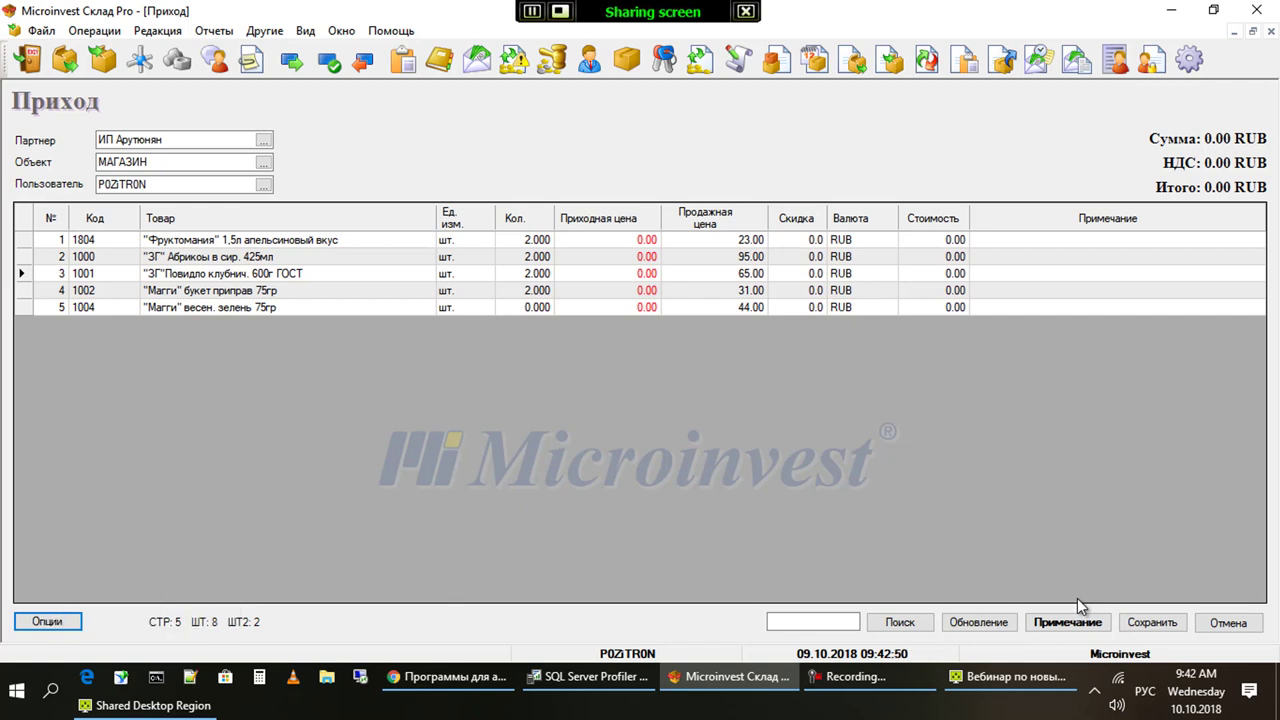
pyautogui.press('F5')
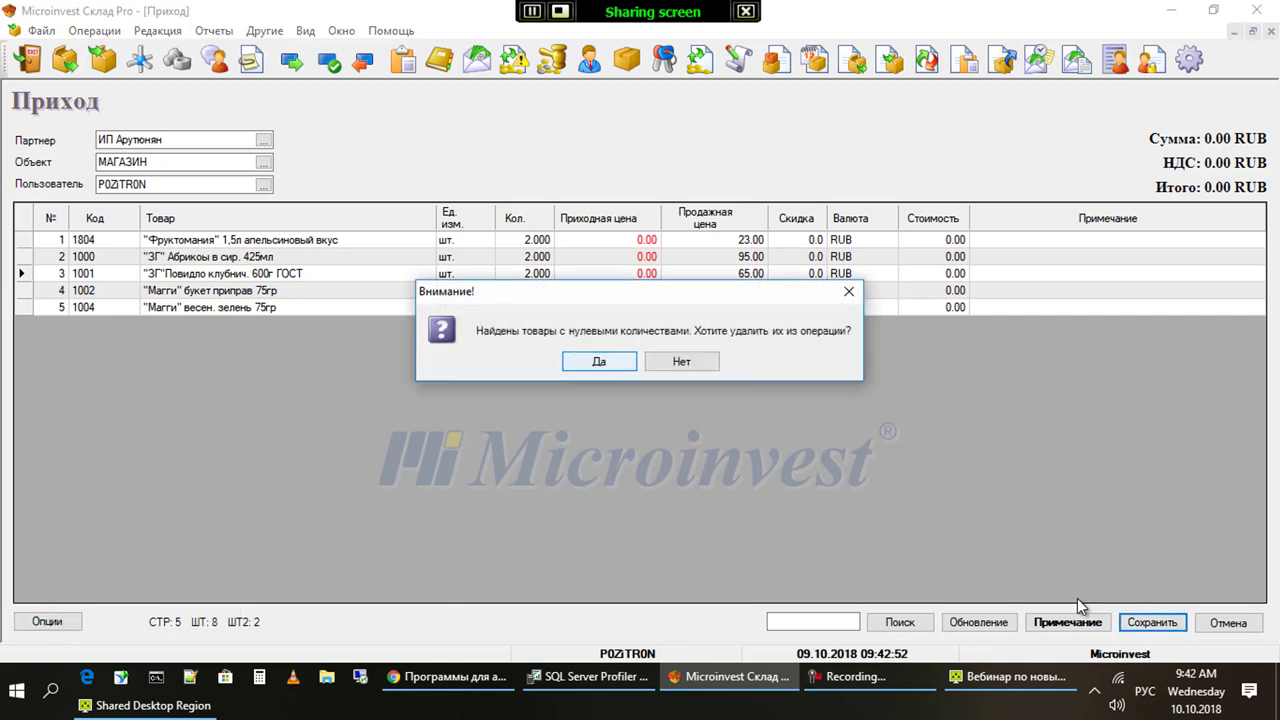
pyautogui.press('Return')
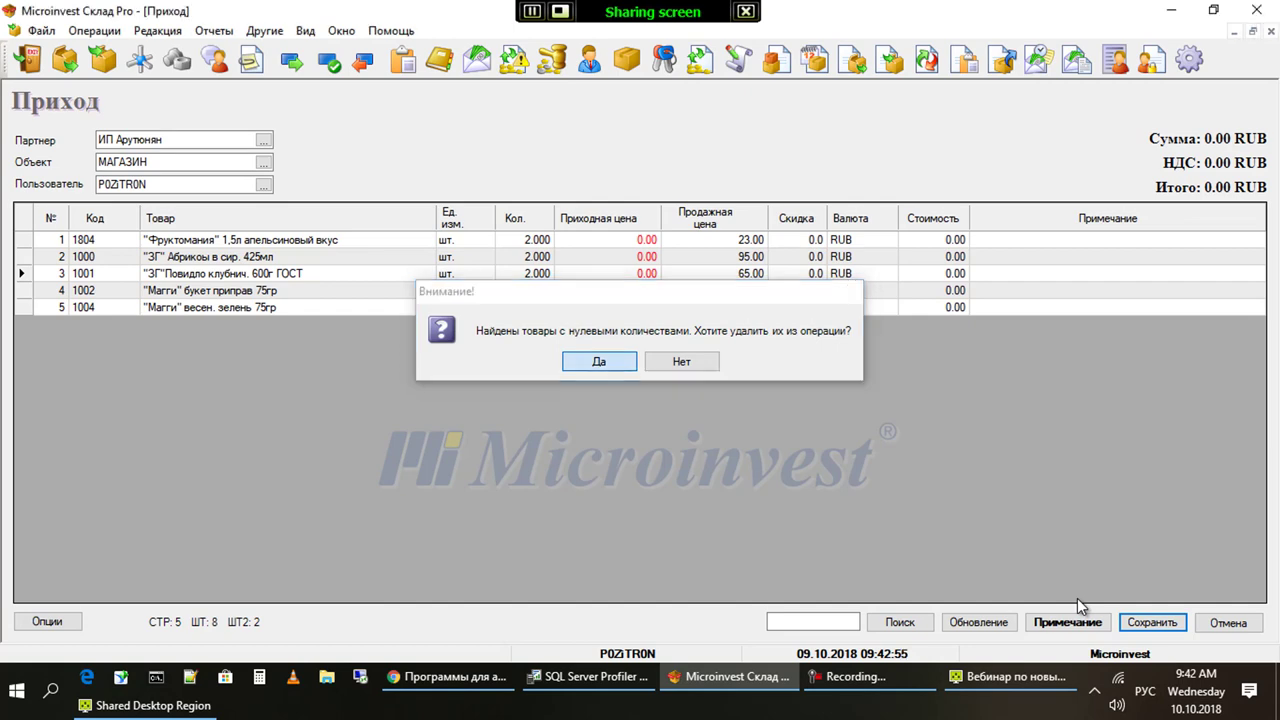
pyautogui.press('Return')
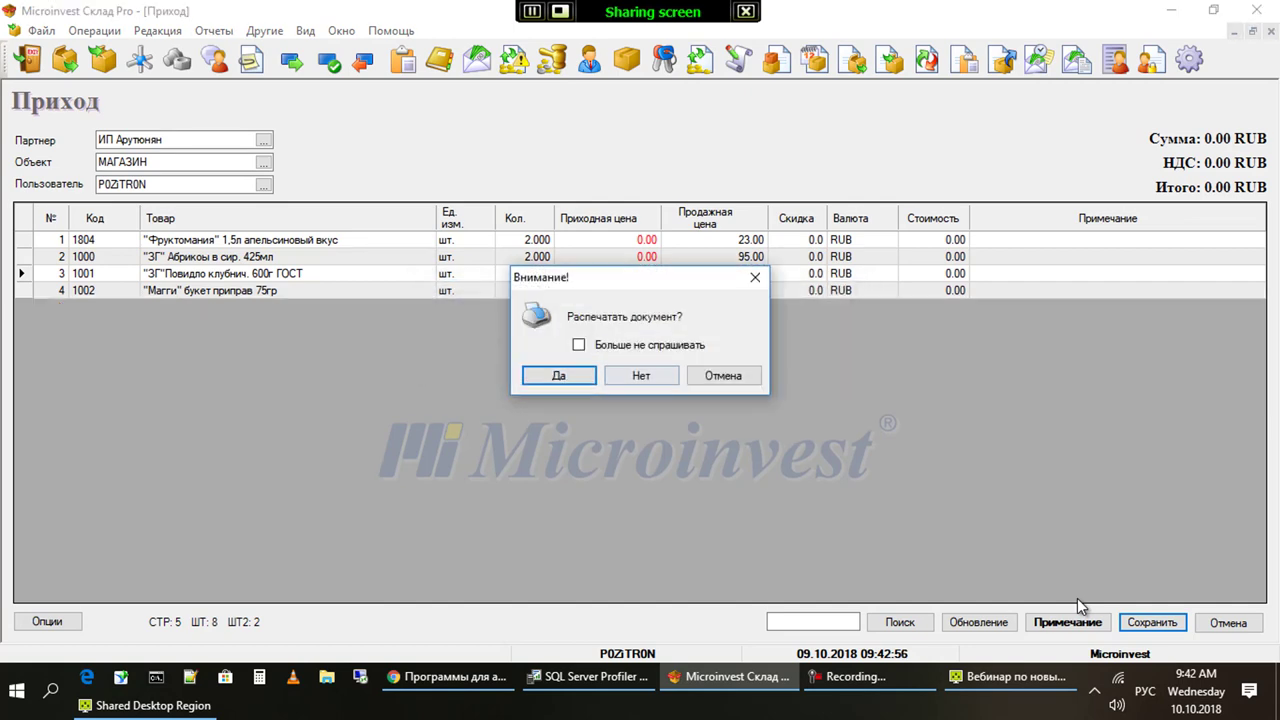
pyautogui.press('Right')
pyautogui.press('Return')
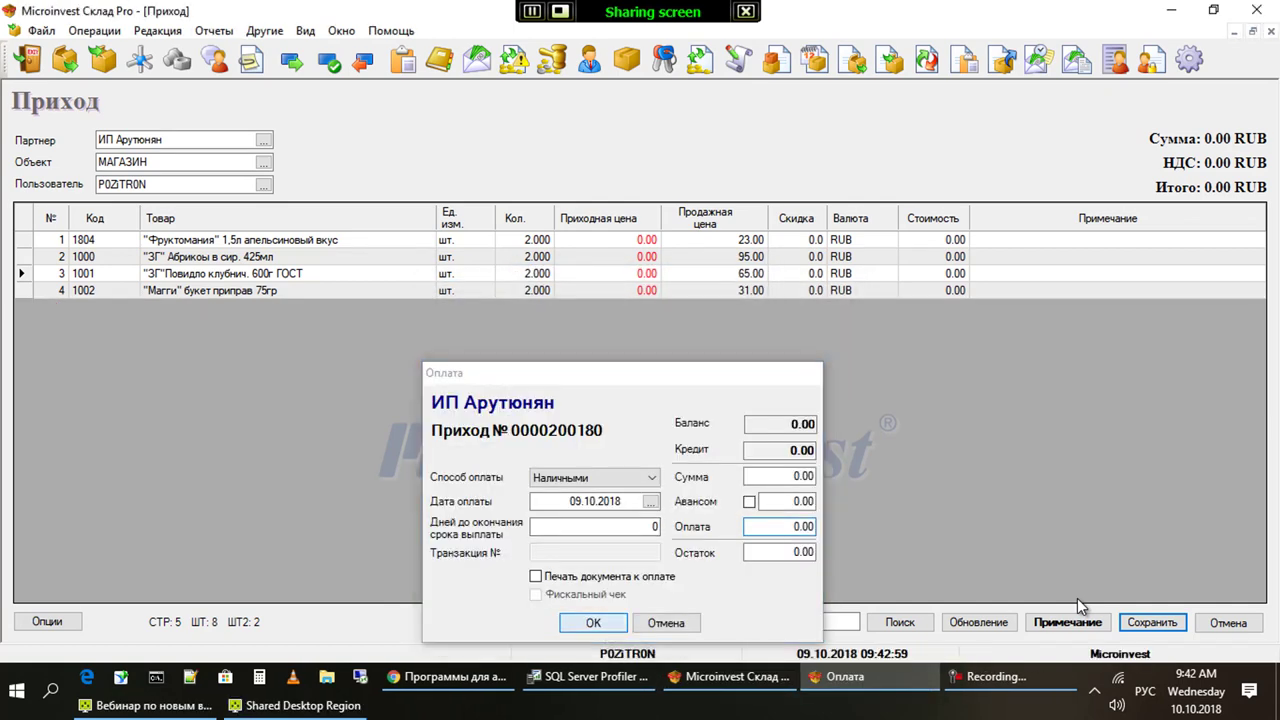
pyautogui.press('Return')
pyautogui.press('Down')
pyautogui.press('Down')
pyautogui.press('Down')
pyautogui.press('Down')
pyautogui.press('Down')
pyautogui.press('Down')
pyautogui.press('Down')
pyautogui.press('Down')
pyautogui.press('Down')
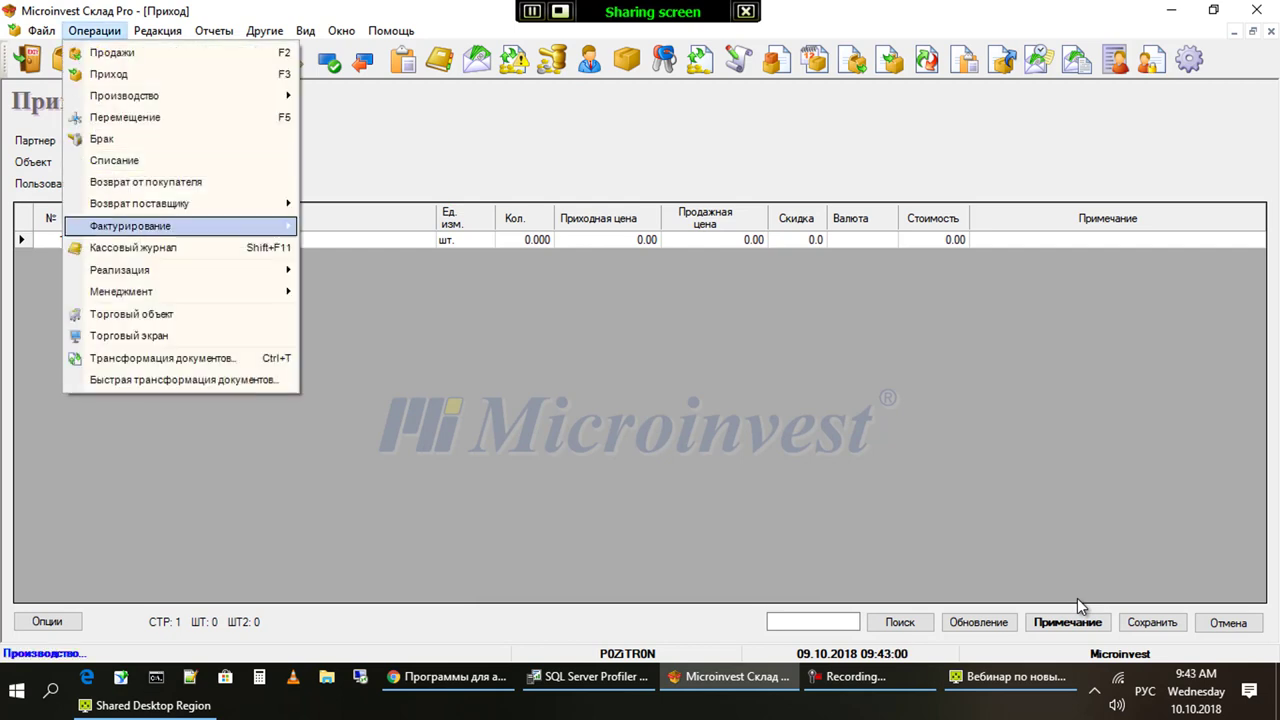
# Transform the supplier order into a receipt via Трансформация документов
pyautogui.press('Down')
pyautogui.press('Down')
pyautogui.press('Down')
pyautogui.press('Down')
pyautogui.press('Down')
pyautogui.press('Down')
pyautogui.press('Return')
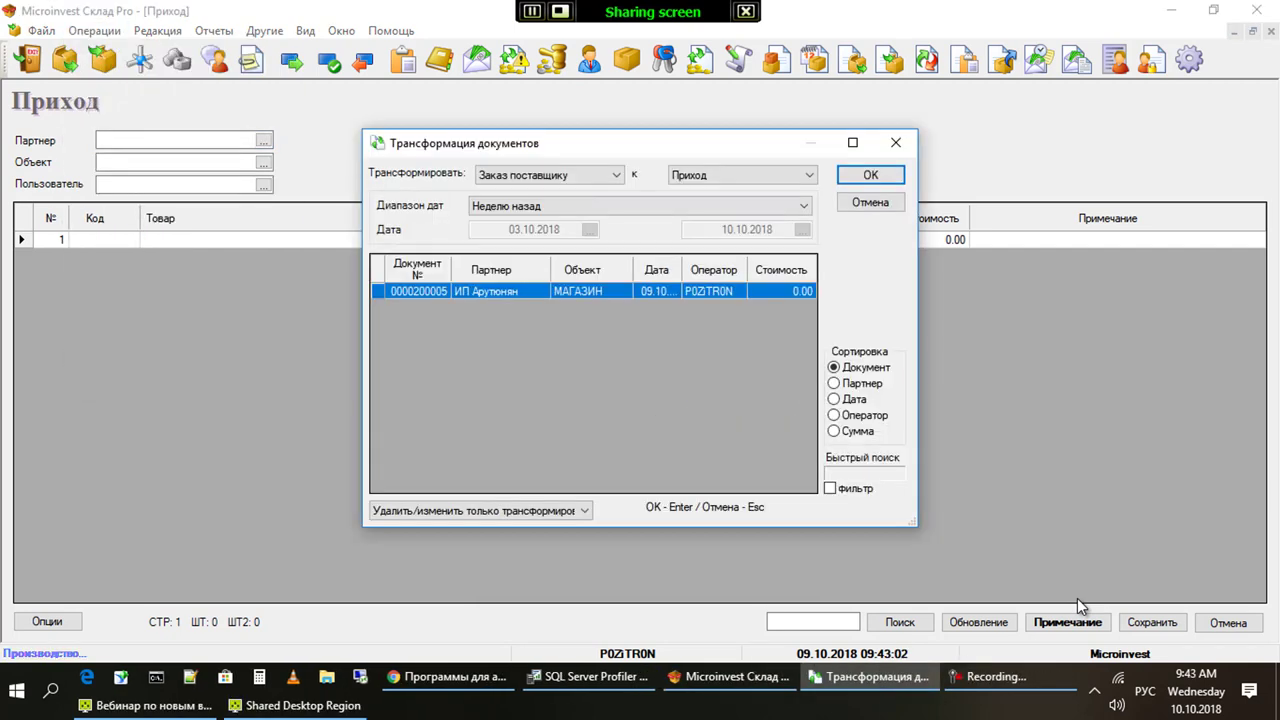
pyautogui.press('Return')
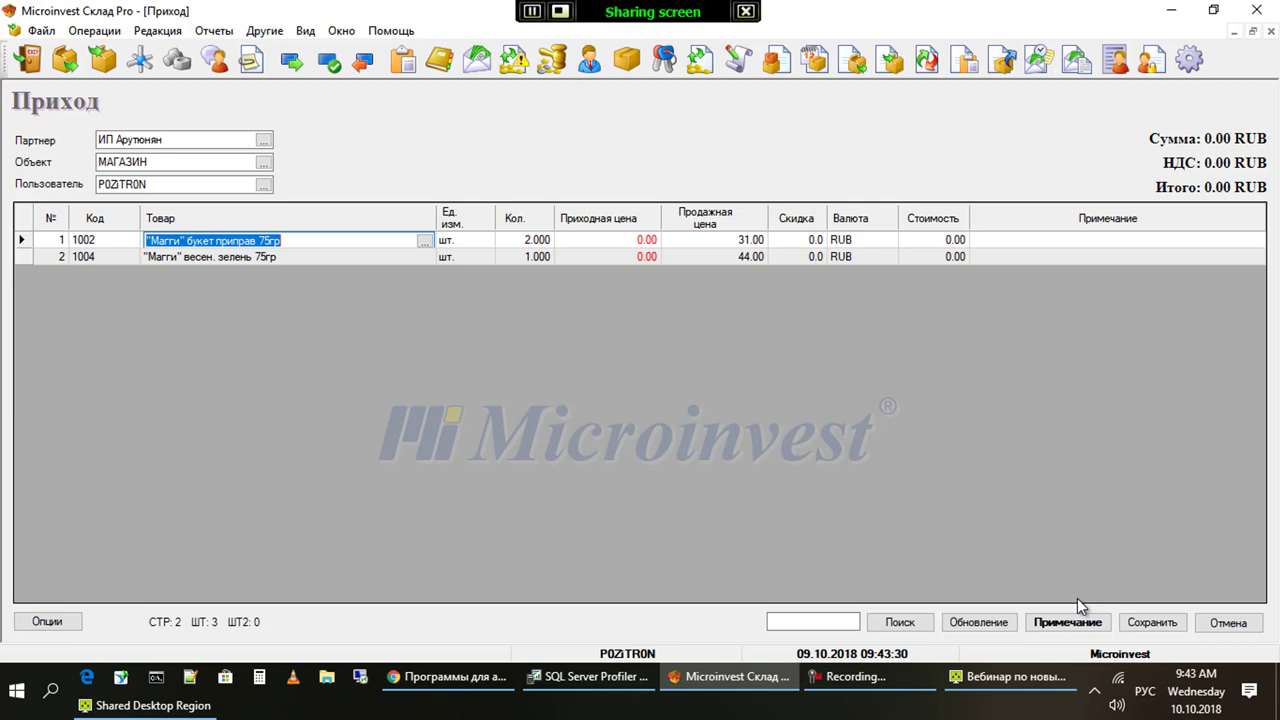
# Move to the second item's quantity and bring up the Примечание line note
pyautogui.press('Return')
pyautogui.press('Down')
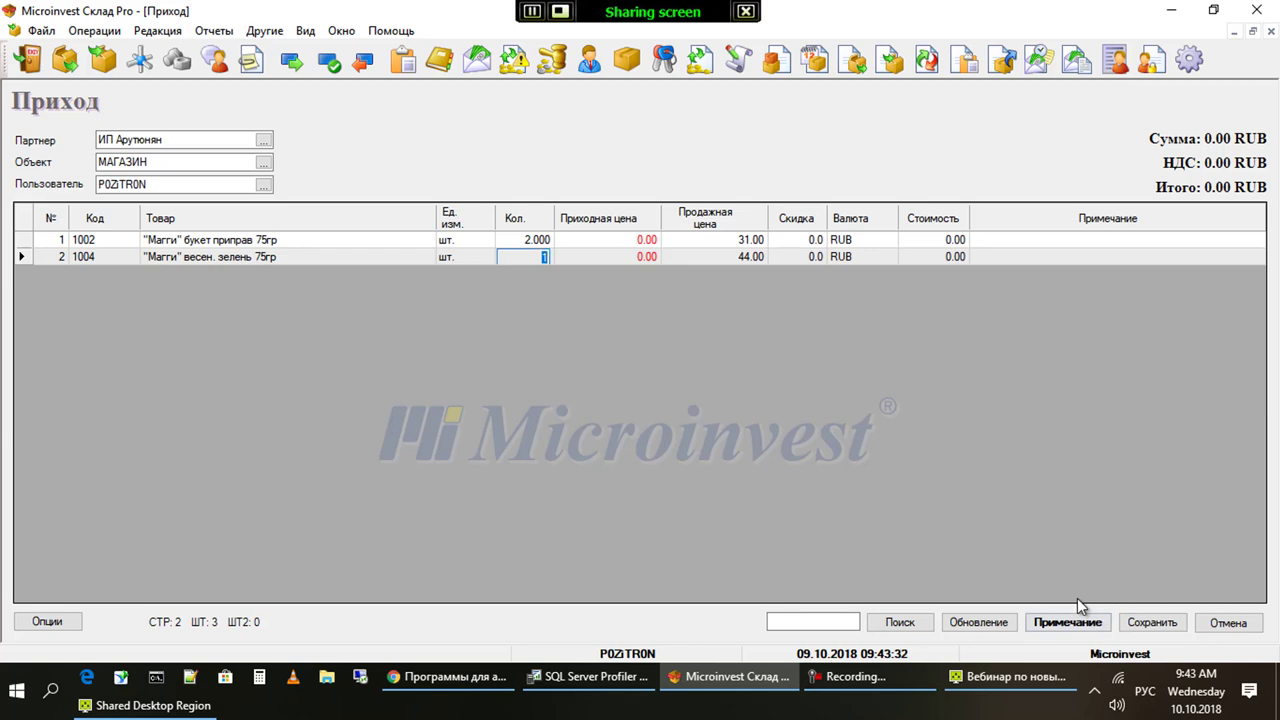
pyautogui.click(1079, 612)
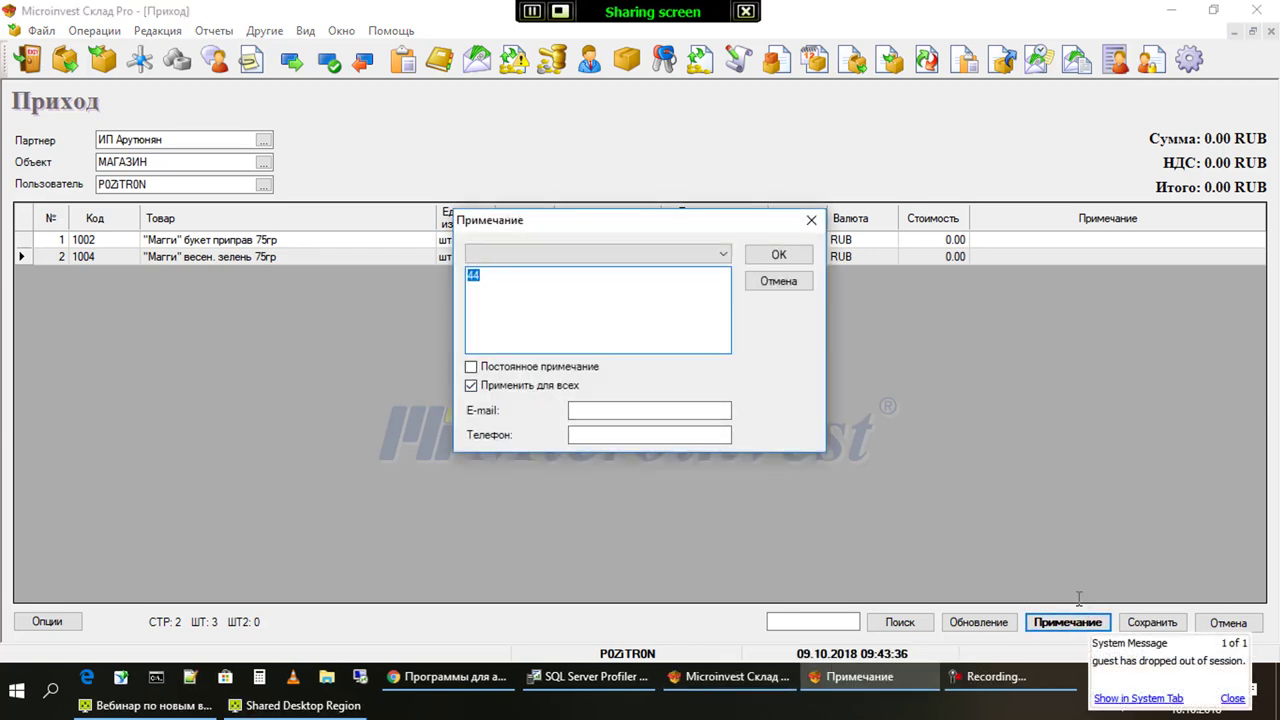
# Apply the note 'цукецуке' to both lines, then clear it again
pyautogui.write('цукецуке')
pyautogui.press('Return')
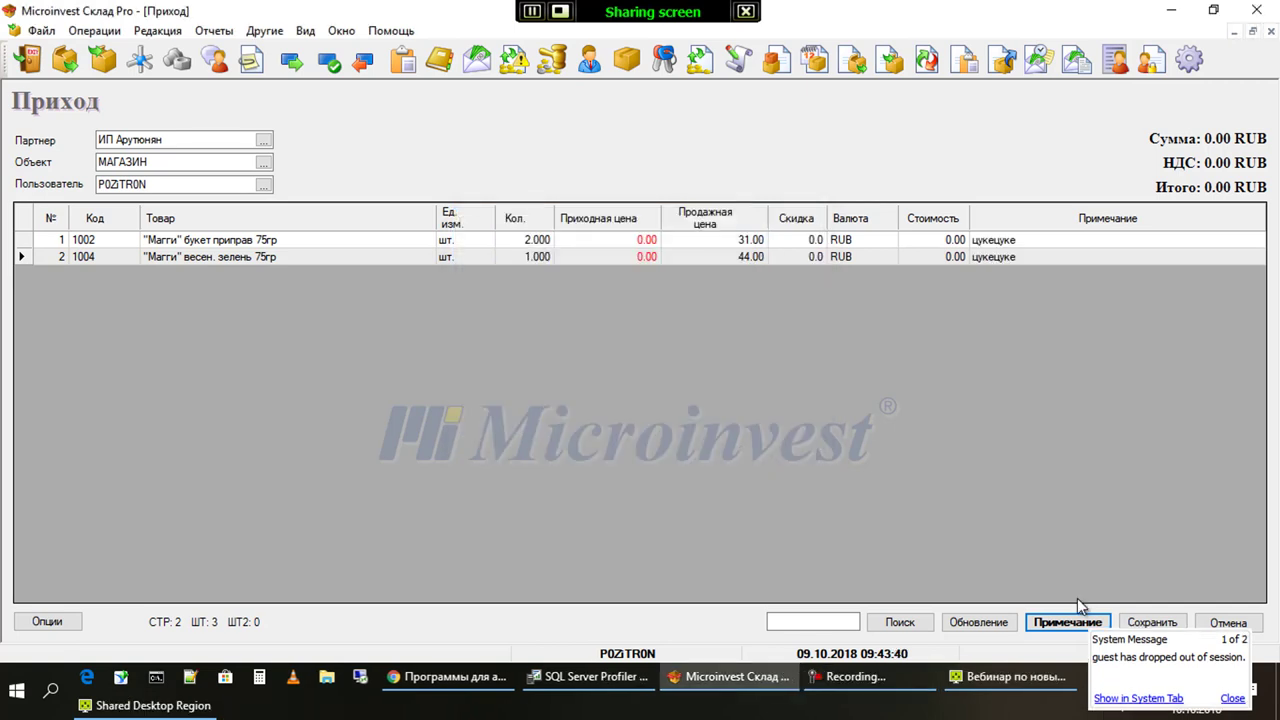
pyautogui.click(1078, 618)
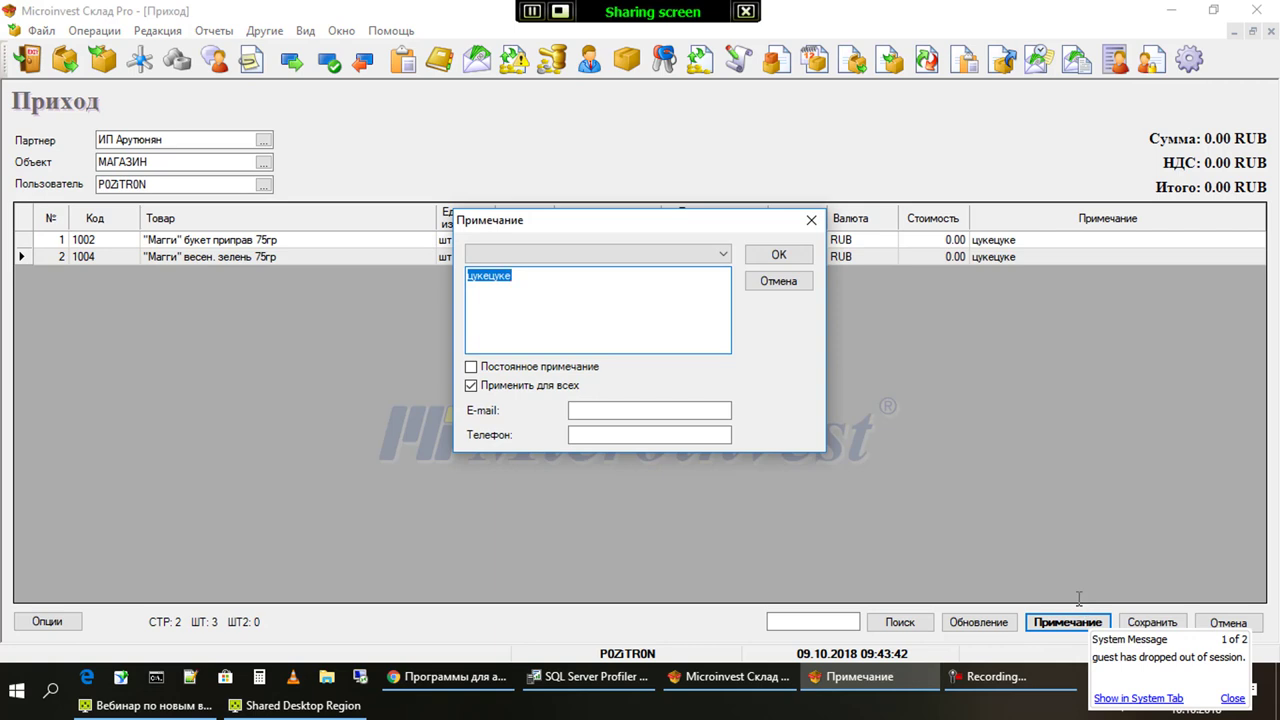
pyautogui.press('BackSpace')
pyautogui.press('Return')
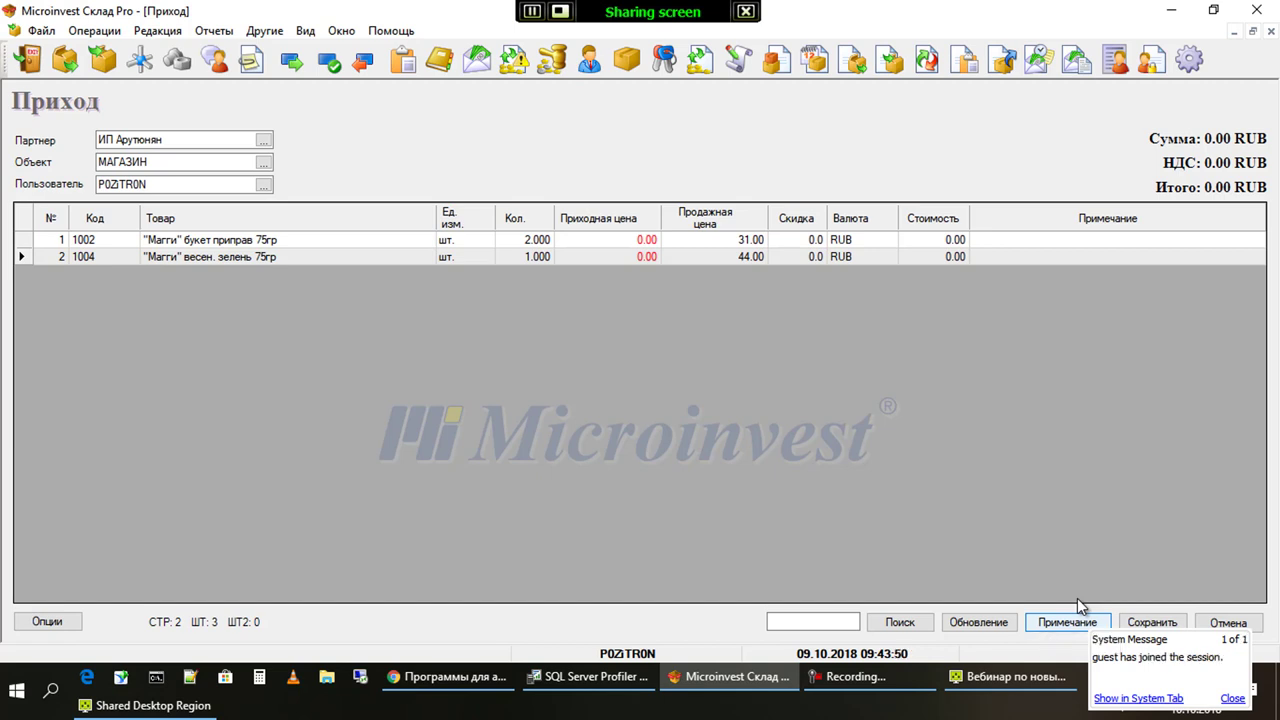
# Save the receipt, confirm with Да and skip printing
pyautogui.press('Tab')
pyautogui.press('Return')
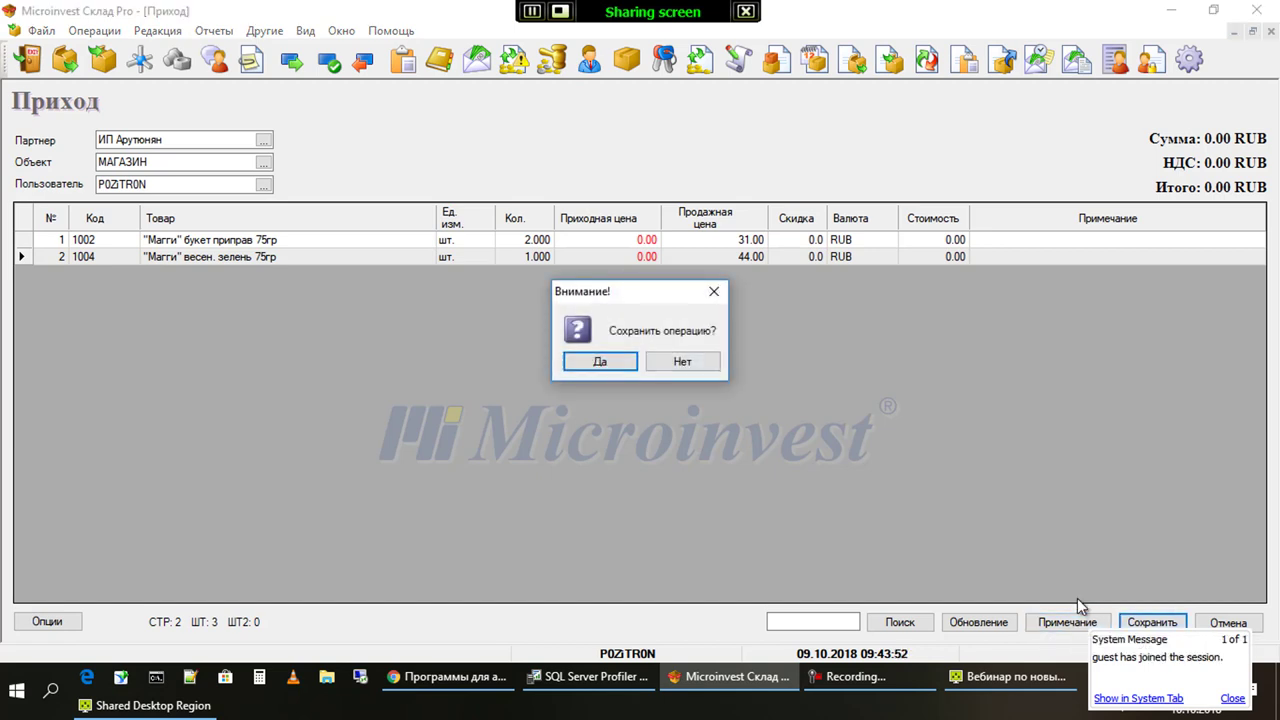
pyautogui.press('Return')
pyautogui.press('Return')
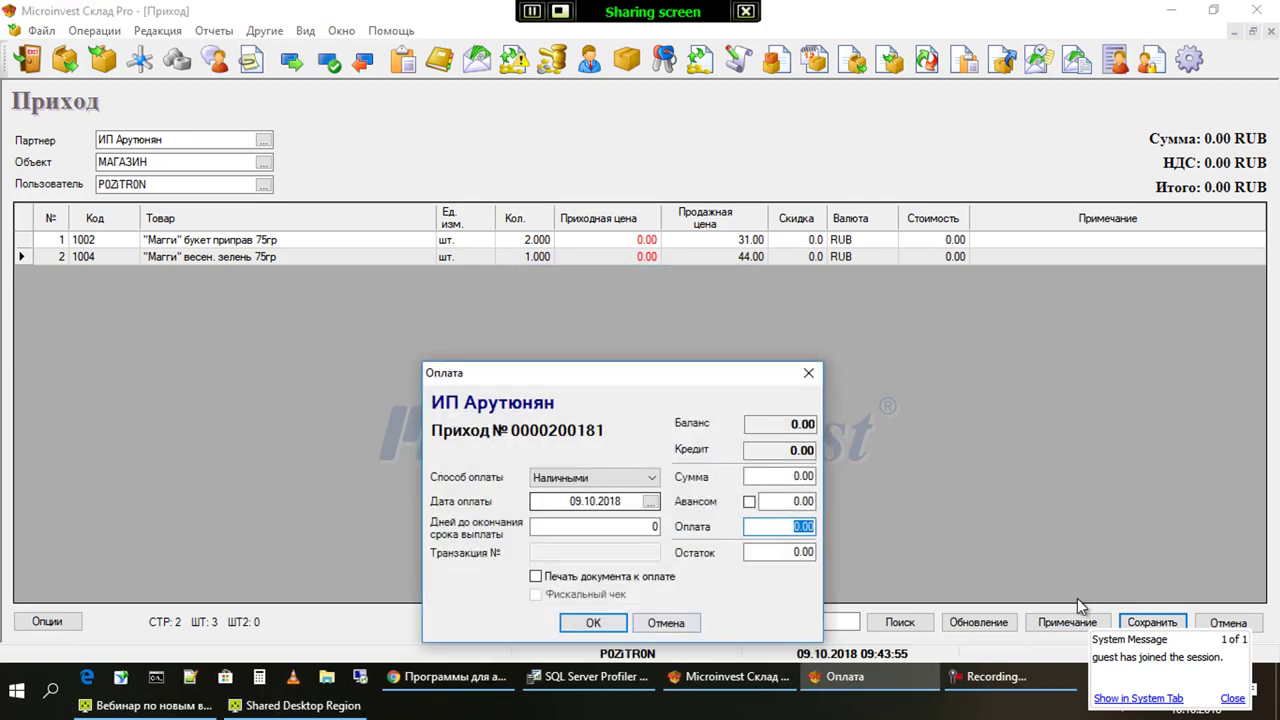
pyautogui.press('Return')
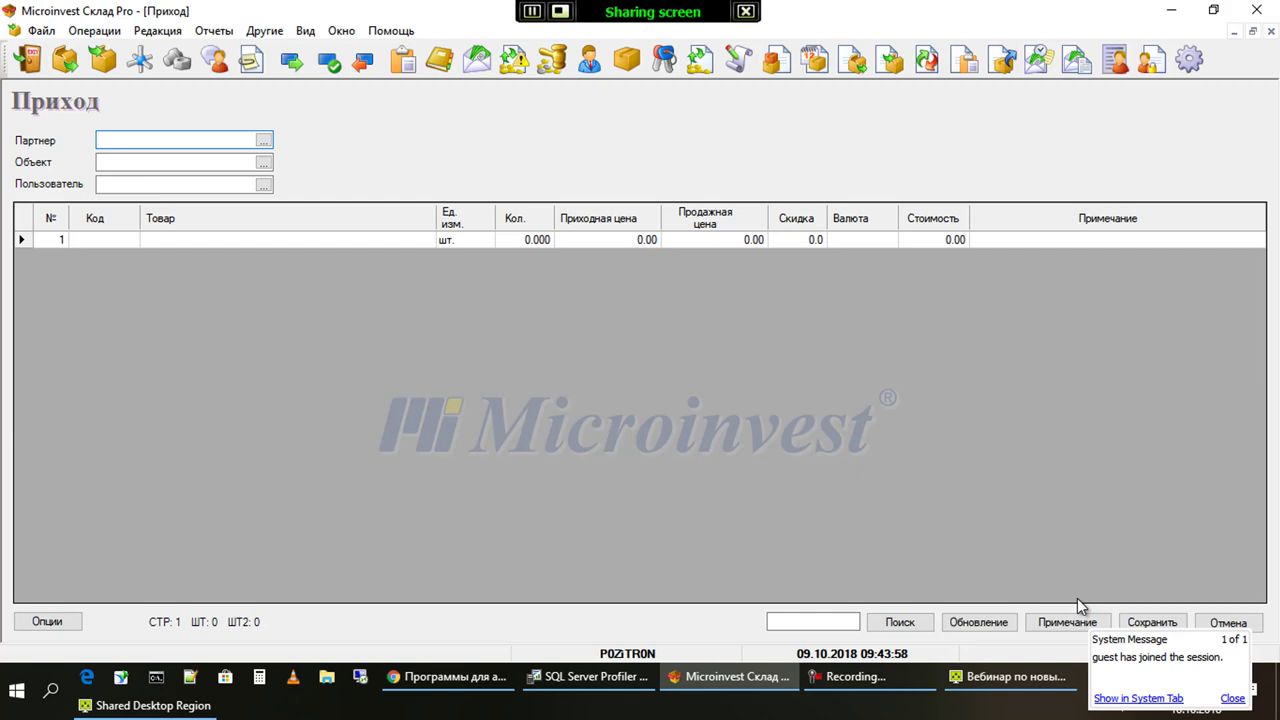
# Accept partner Пого Сервис, object МАГАЗИН and the responsible user, and review the options list
pyautogui.press('Return')
pyautogui.press('Return')
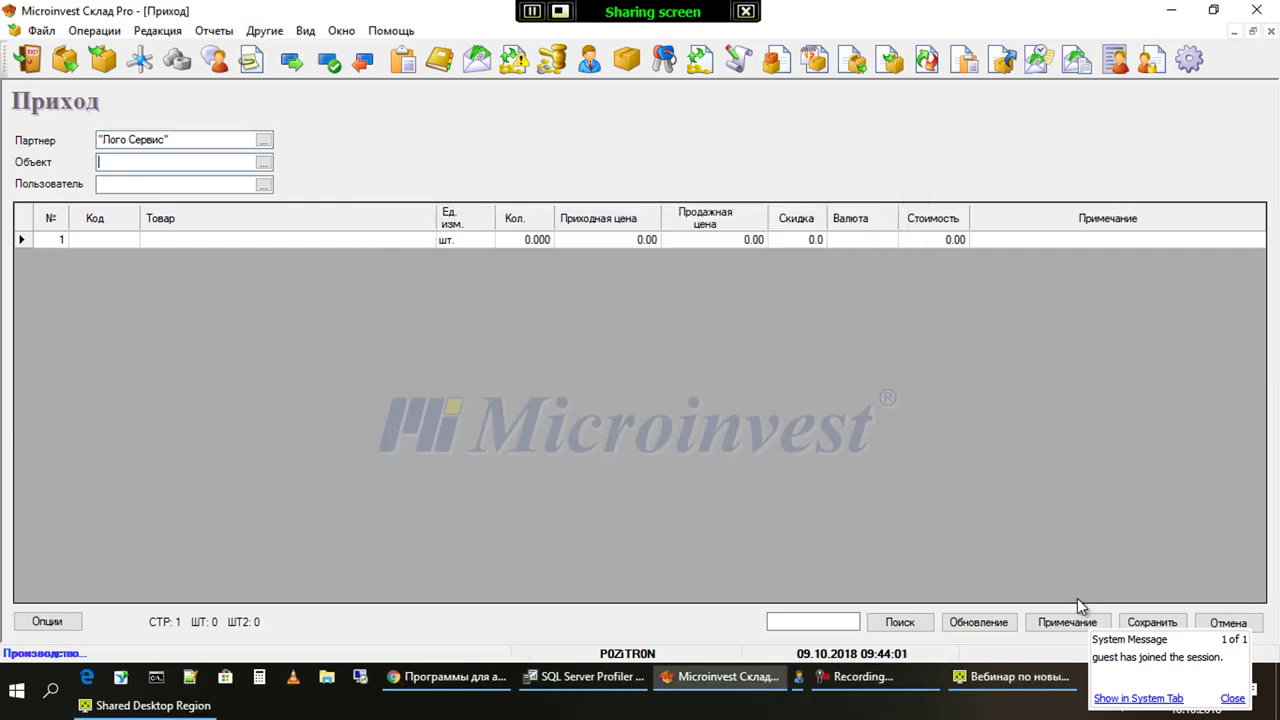
pyautogui.press('Return')
pyautogui.press('Return')
pyautogui.press('Return')
pyautogui.hotkey('alt', 'o')
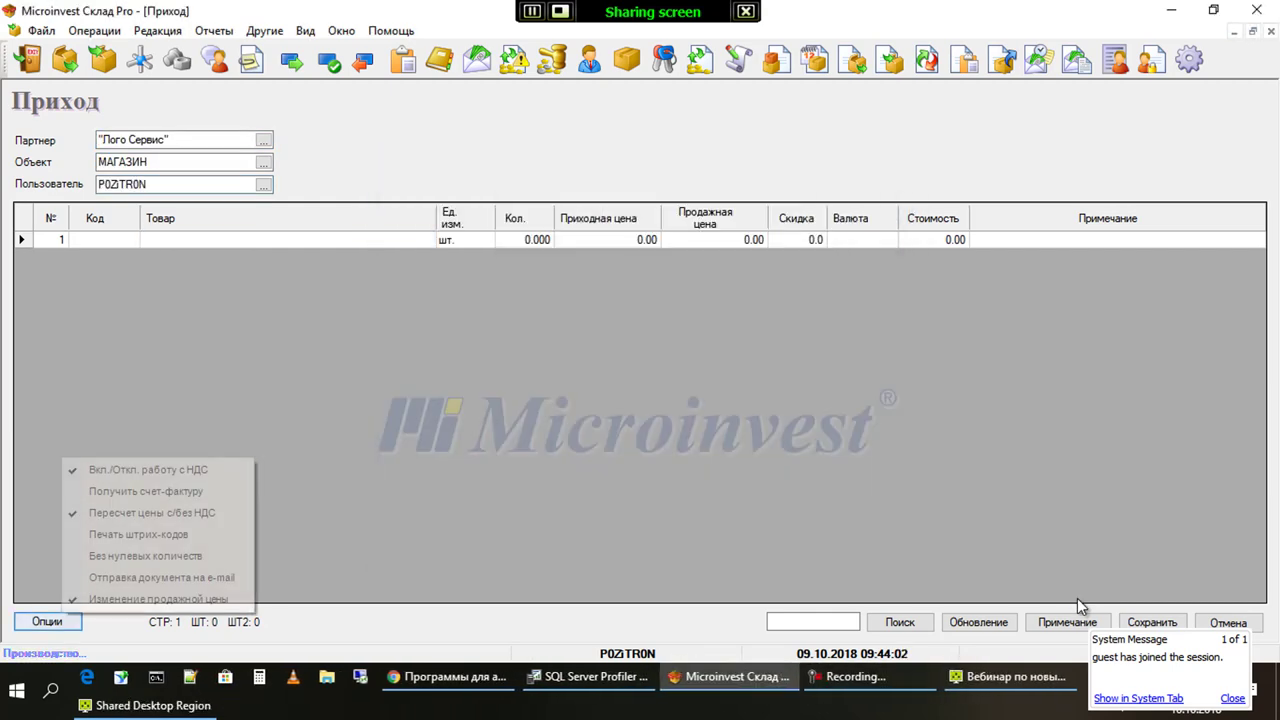
pyautogui.press('Up')
pyautogui.press('Up')
pyautogui.press('Up')
pyautogui.press('Up')
pyautogui.press('Up')
pyautogui.press('Up')
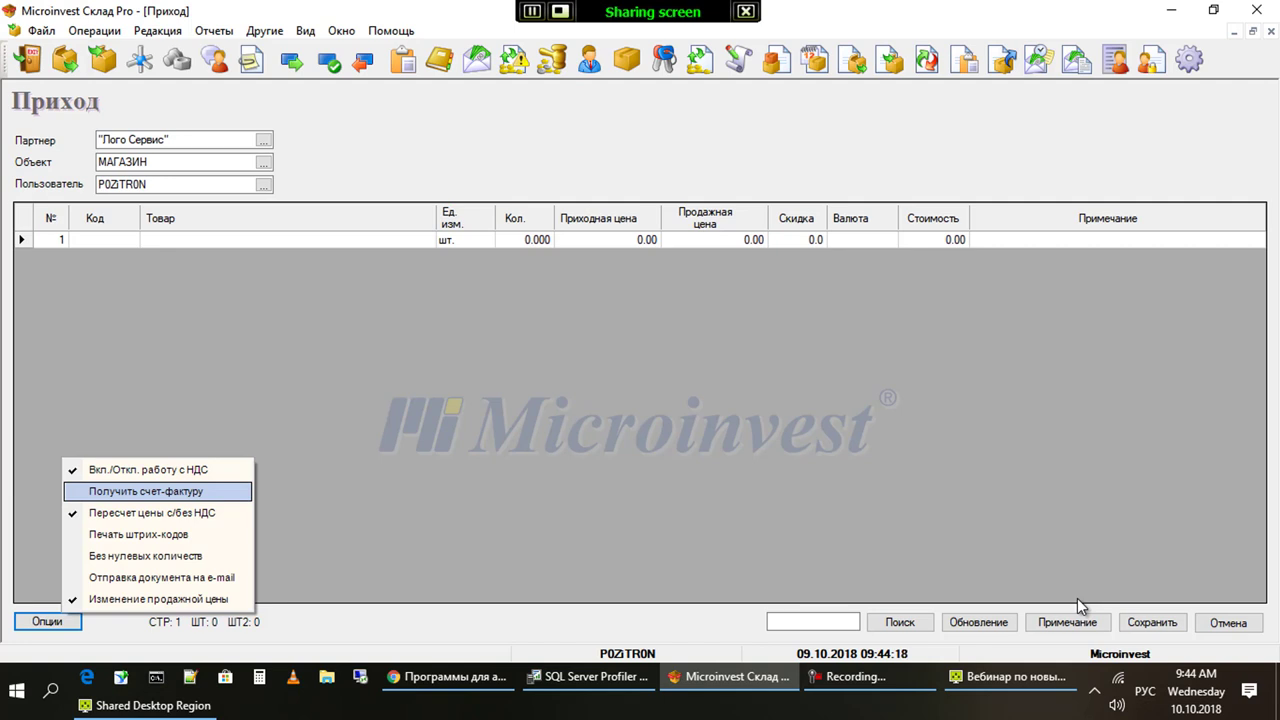
pyautogui.press('Escape')
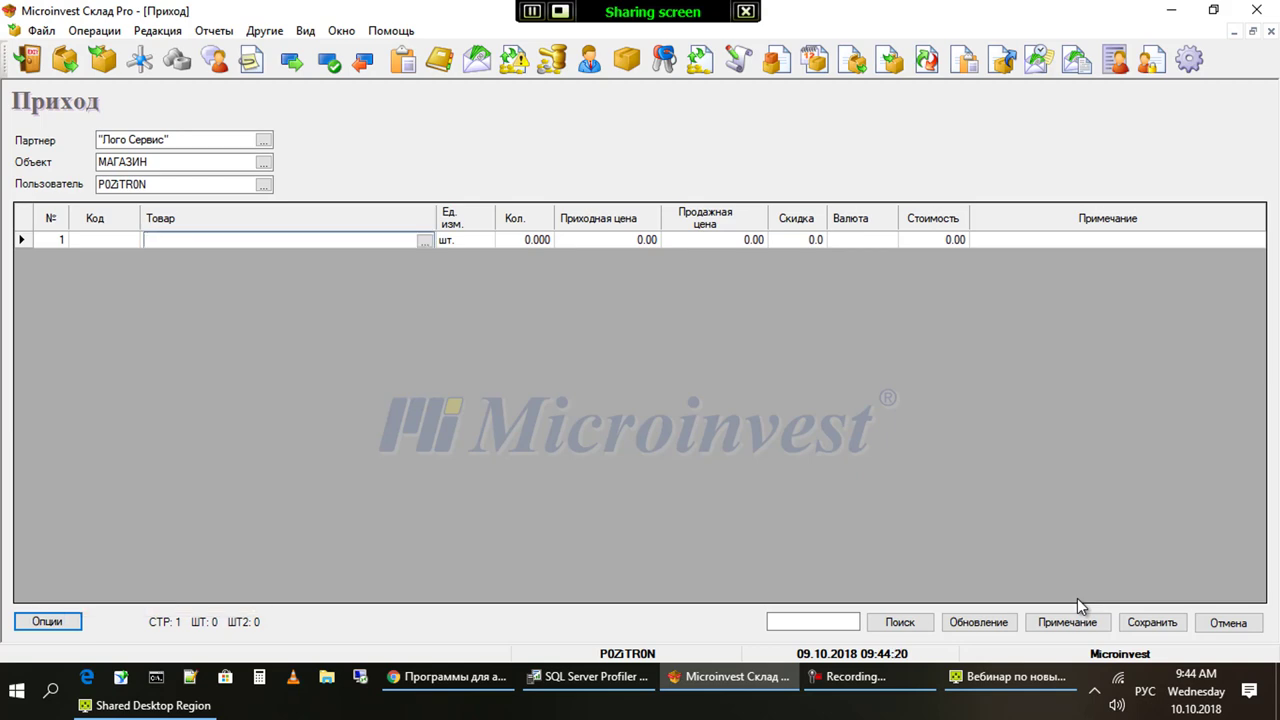
# Add seven goods from the catalogue, sorted by Прод. цена, to the receipt
pyautogui.press('Return')
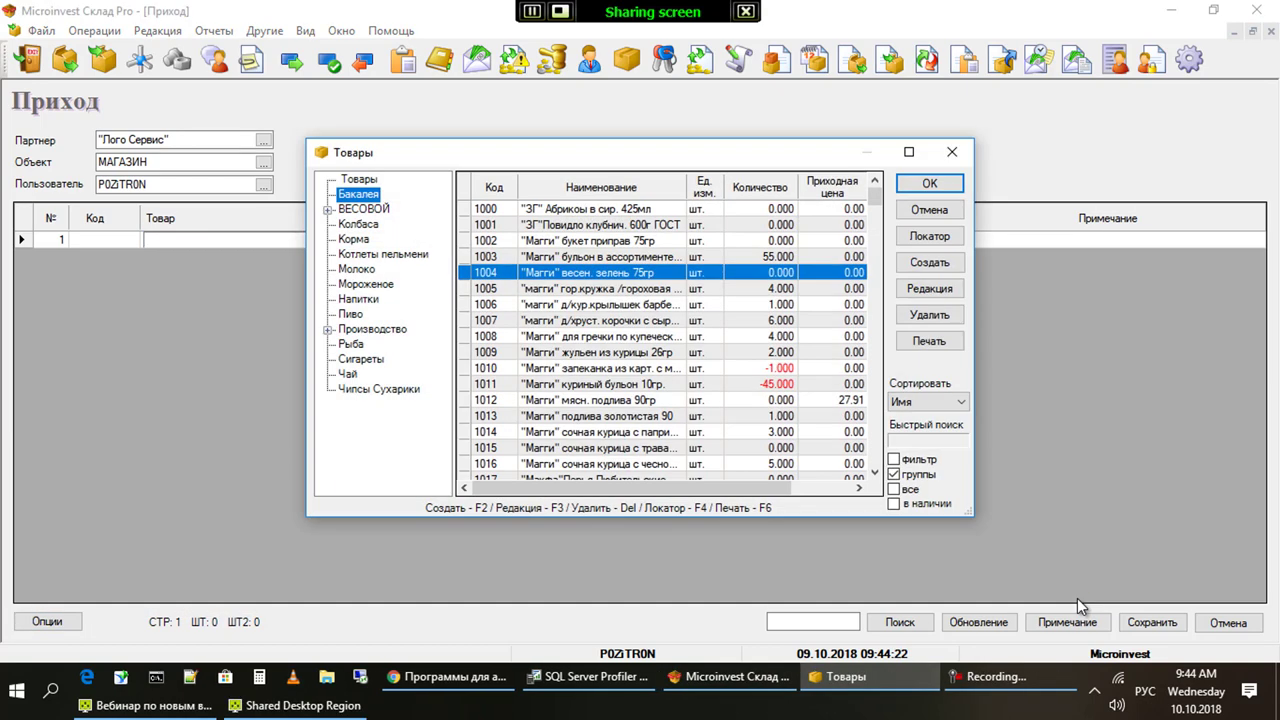
pyautogui.press('Down')
pyautogui.press('Down')
pyautogui.press('Down')
pyautogui.press('Down')
pyautogui.press('Down')
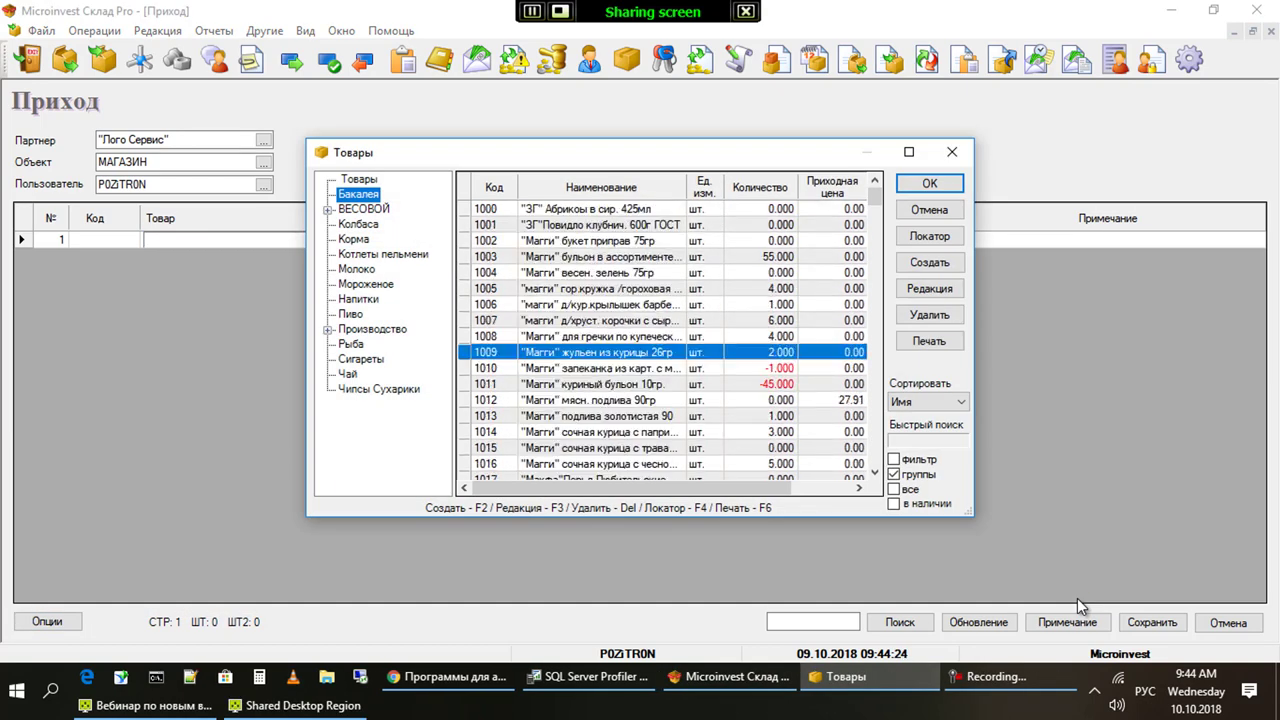
pyautogui.press('Right')
pyautogui.press('Right')
pyautogui.press('Right')
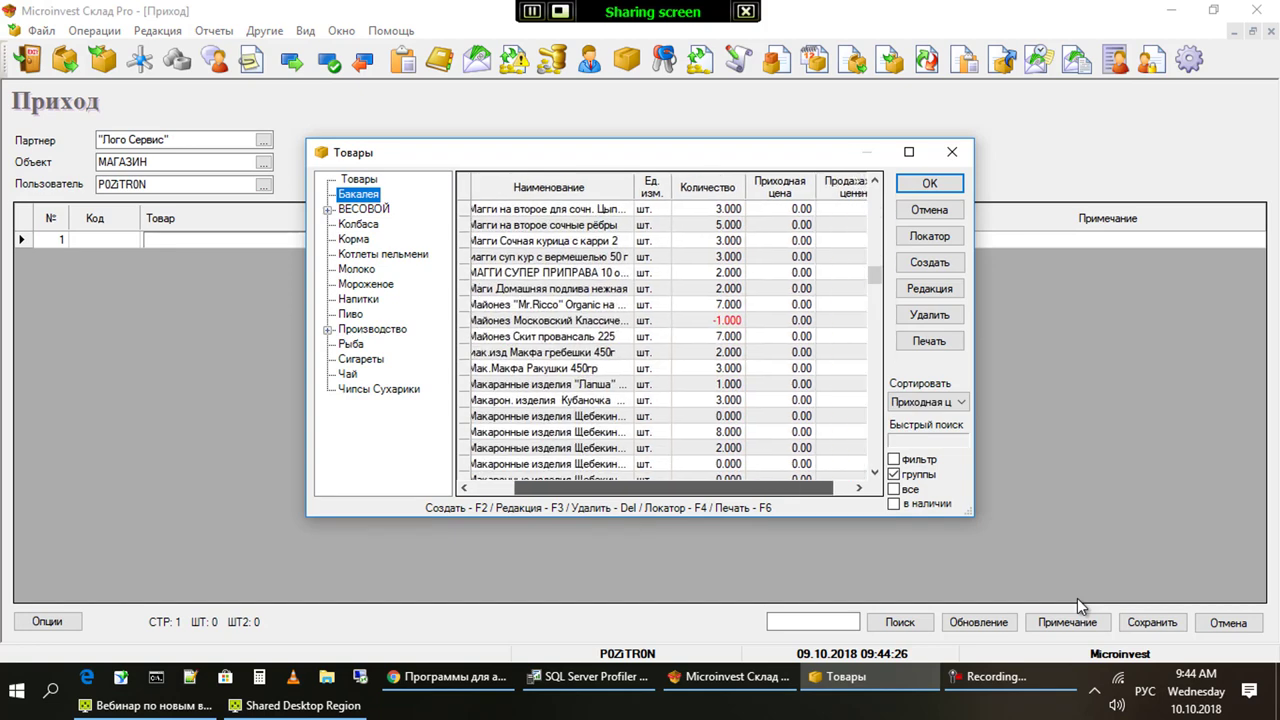
pyautogui.press('Right')
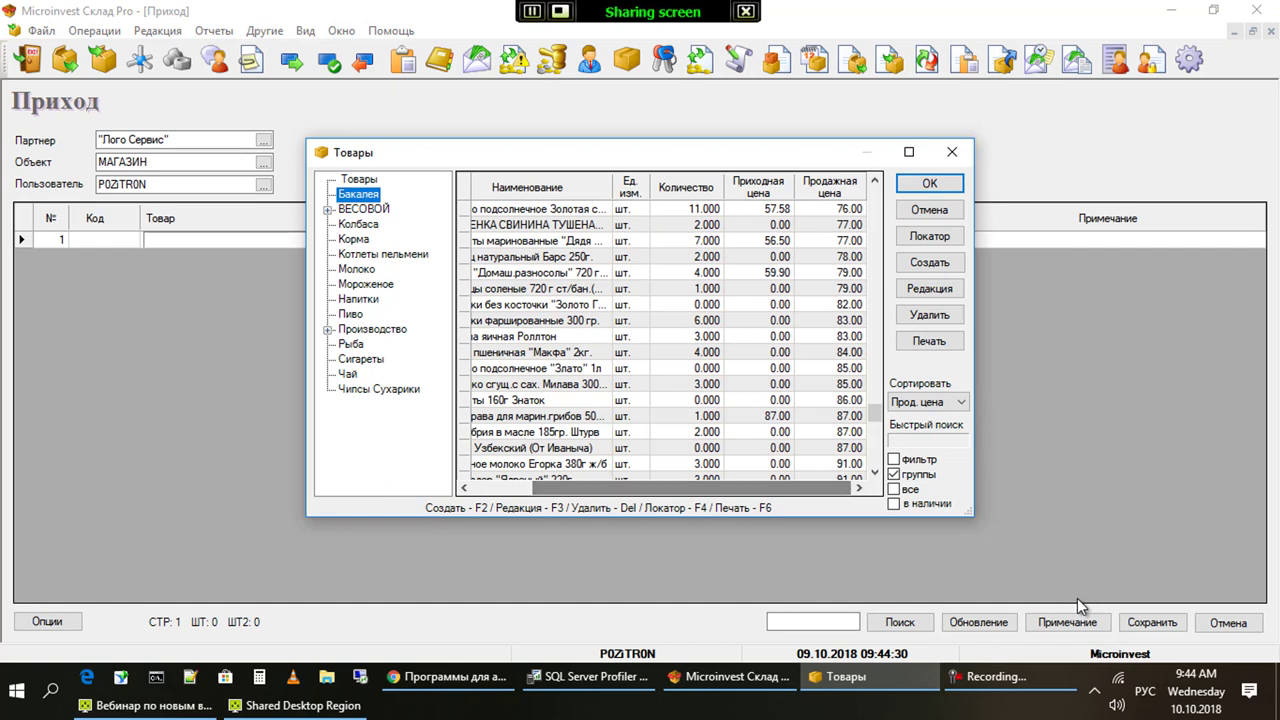
pyautogui.press('Up')
pyautogui.hotkey('shift', 'Up')
pyautogui.hotkey('shift', 'Up')
pyautogui.hotkey('shift', 'Up')
pyautogui.hotkey('shift', 'Up')
pyautogui.hotkey('shift', 'Up')
pyautogui.hotkey('shift', 'Up')
pyautogui.press('Return')
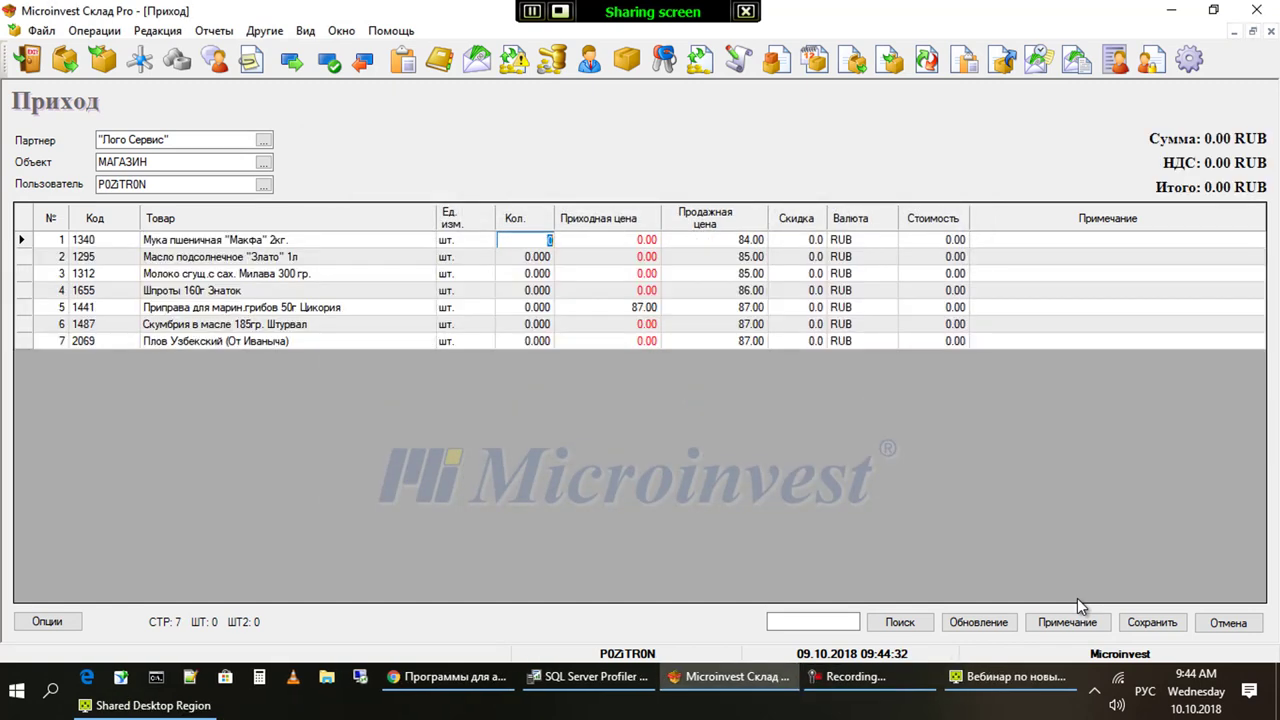
# Set the first three sale prices to 123.45, 12.25 and 12.50
pyautogui.press('Return')
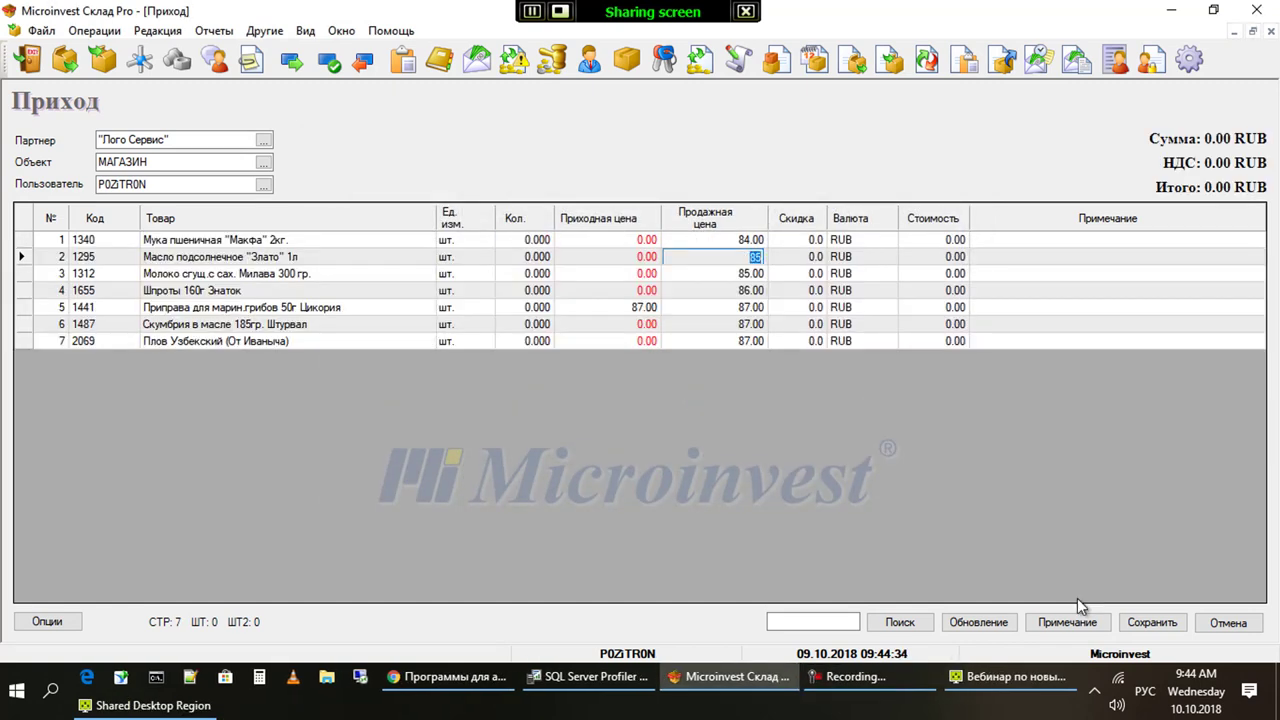
pyautogui.press('Down')
pyautogui.press('Down')
pyautogui.press('Down')
pyautogui.press('Up')
pyautogui.press('Up')
pyautogui.press('Up')
pyautogui.press('Up')
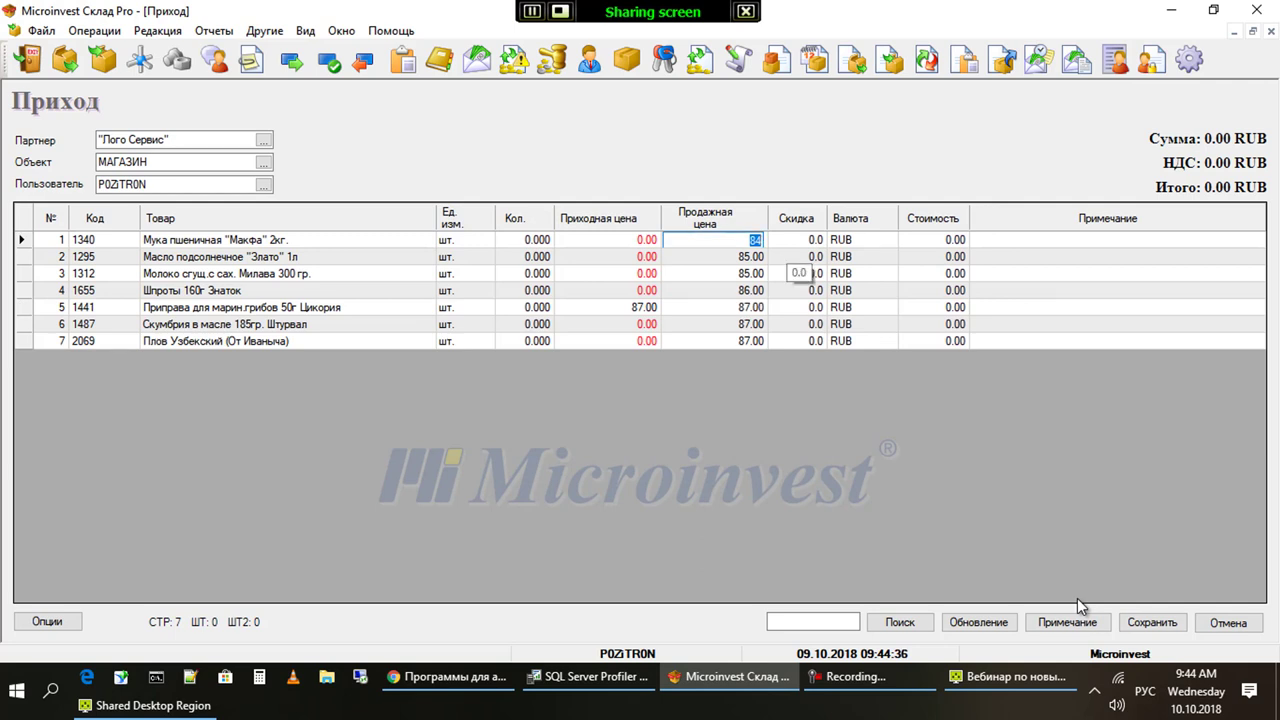
pyautogui.write('123.45')
pyautogui.press('Return')
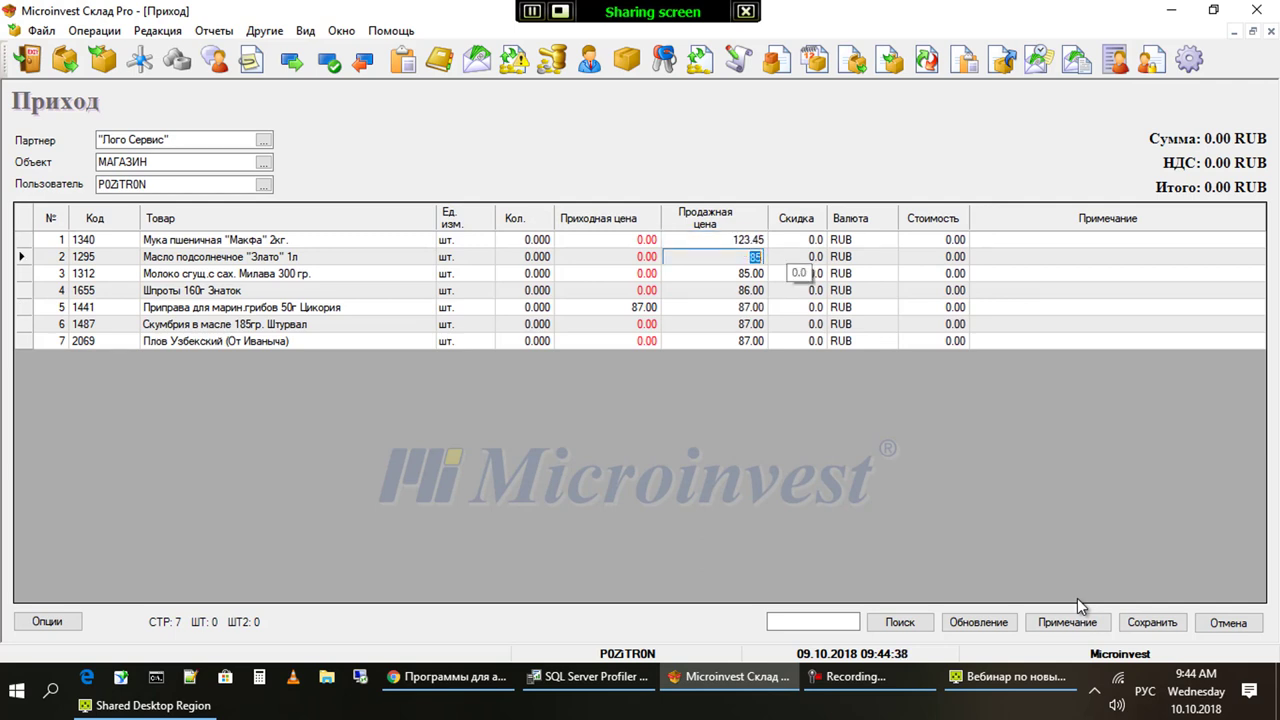
pyautogui.write('12.25')
pyautogui.press('Return')
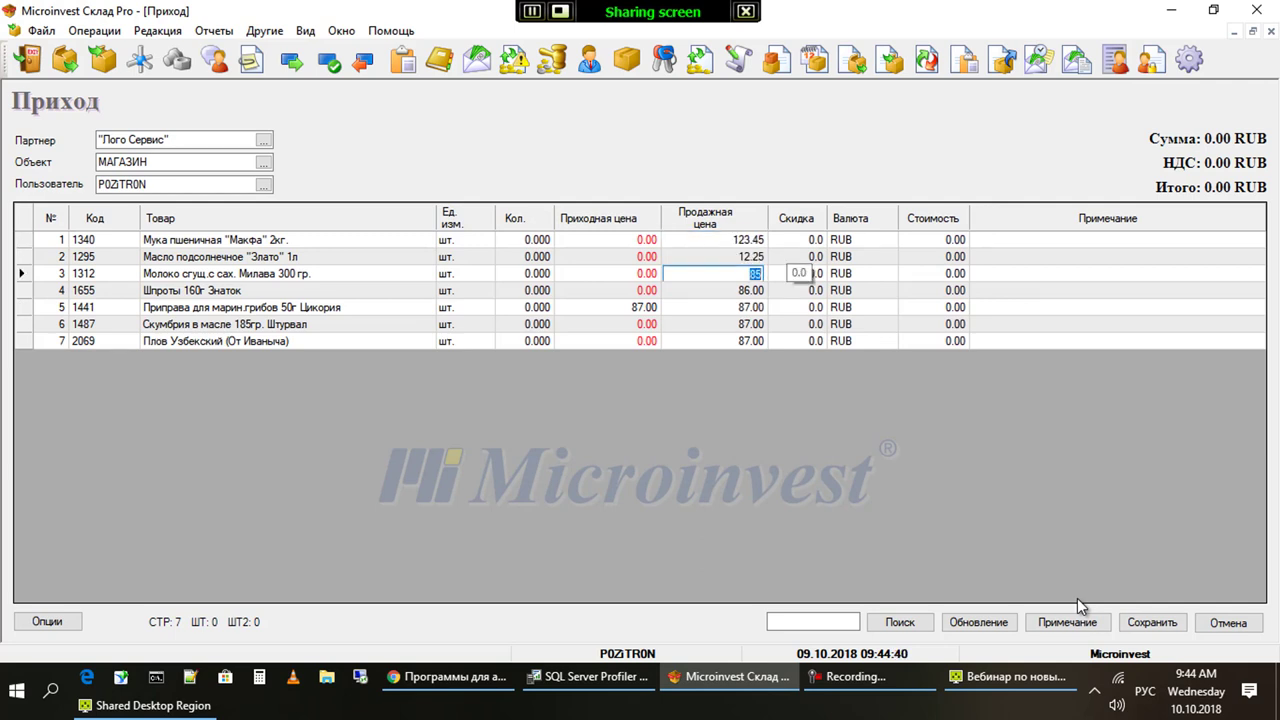
pyautogui.write('12.50')
pyautogui.press('Return')
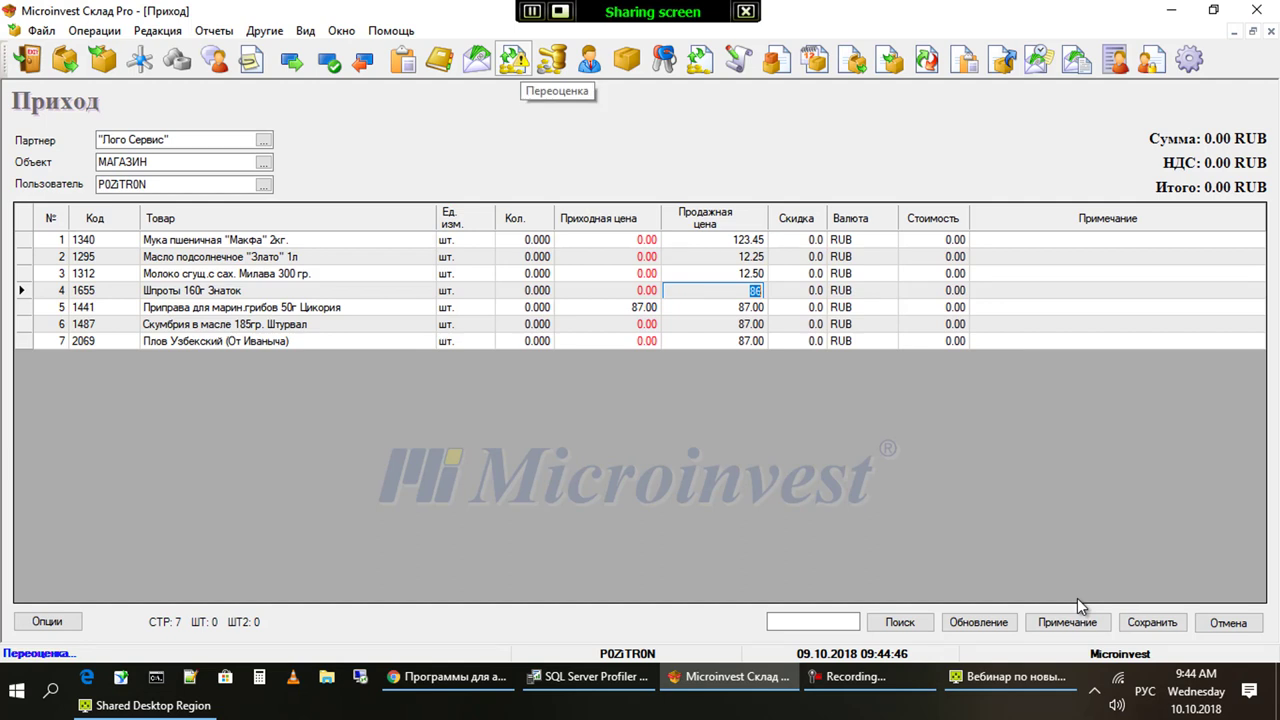
# In Переоценка товаров, target the sale price and choose Округлить вверх
pyautogui.click(513, 60)
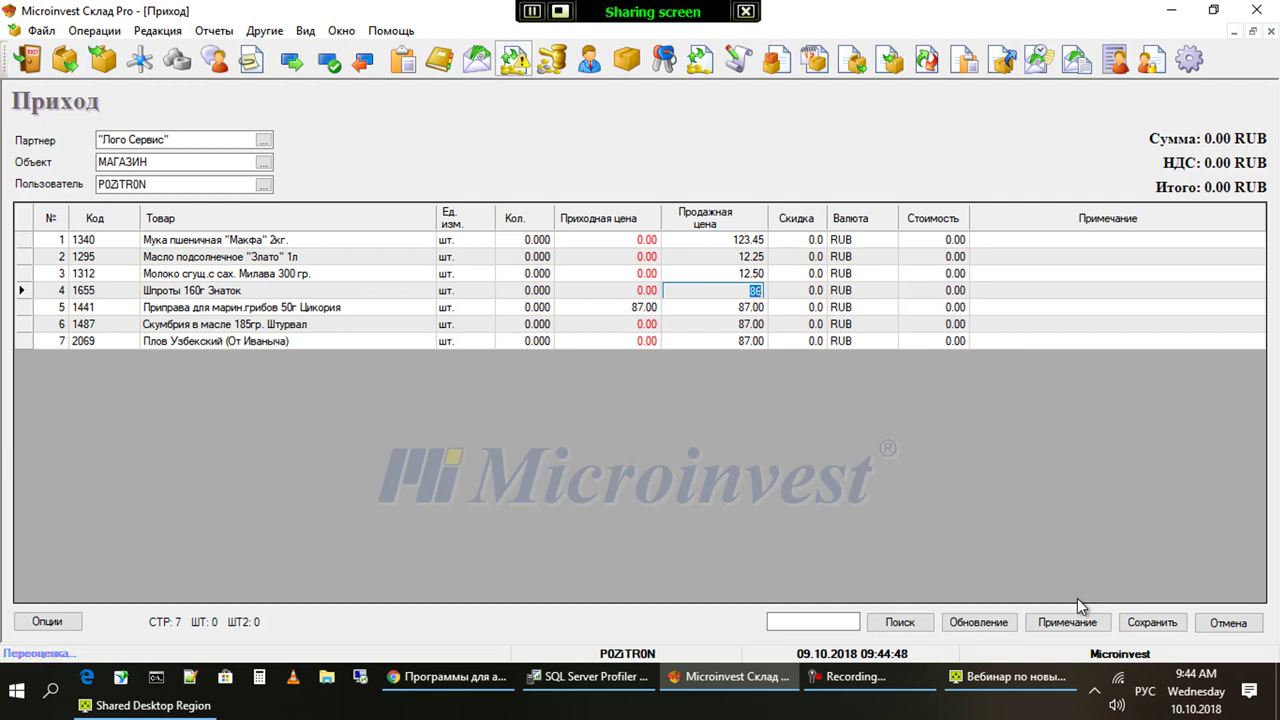
pyautogui.hotkey('shift', 'Tab')
pyautogui.hotkey('shift', 'Tab')
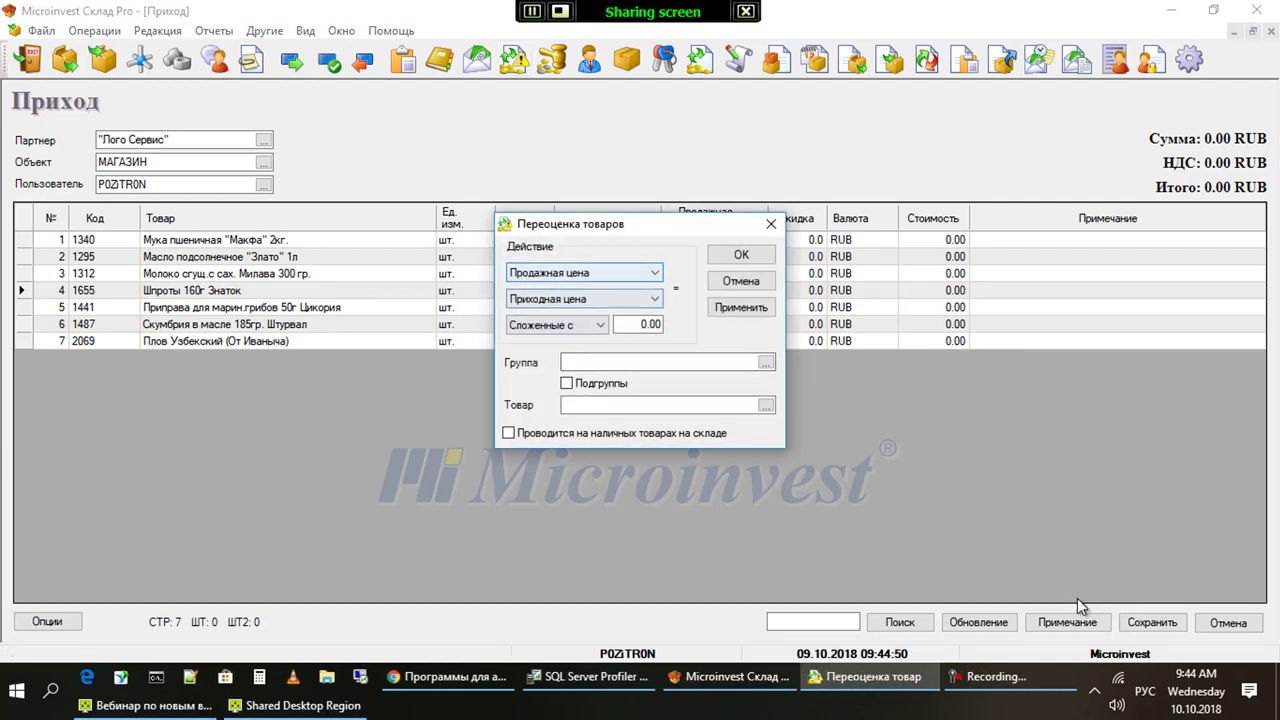
pyautogui.hotkey('alt', 'Down')
pyautogui.press('Return')
pyautogui.press('Tab')
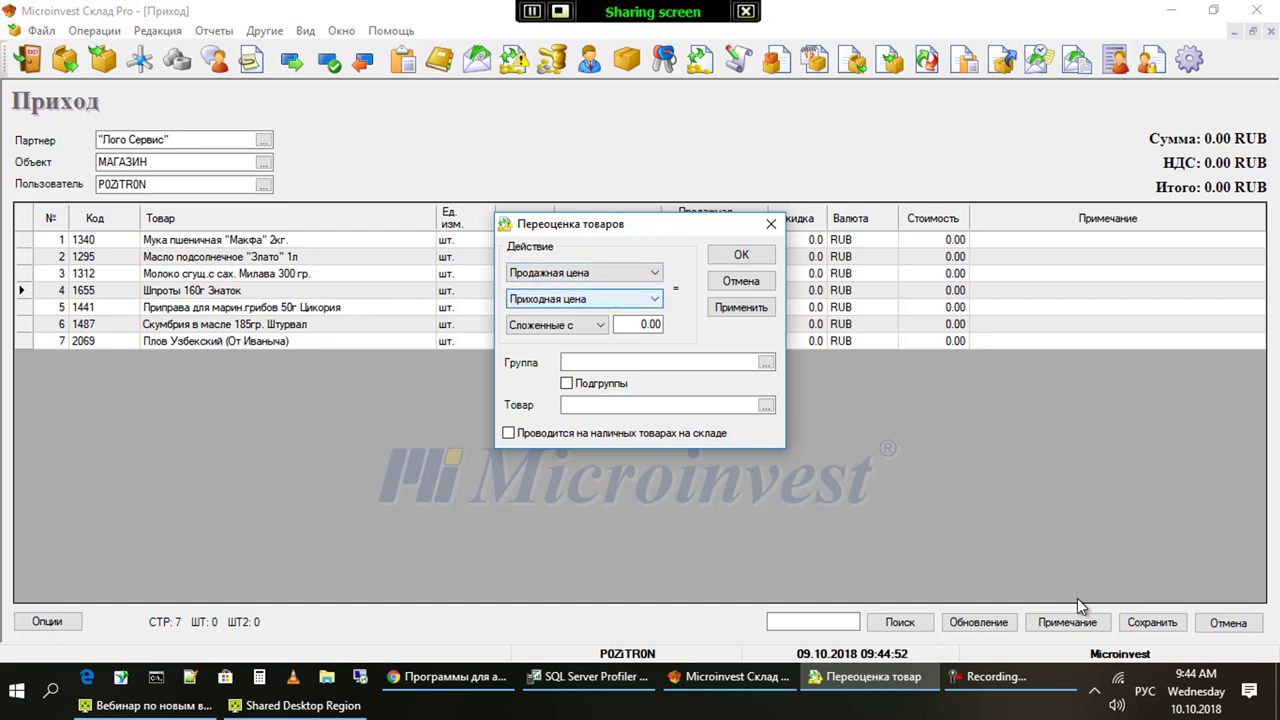
pyautogui.press('Tab')
pyautogui.hotkey('alt', 'Down')
pyautogui.press('Down')
pyautogui.press('Down')
pyautogui.press('Down')
pyautogui.press('Down')
pyautogui.press('Down')
pyautogui.press('Down')
pyautogui.press('Down')
pyautogui.press('Up')
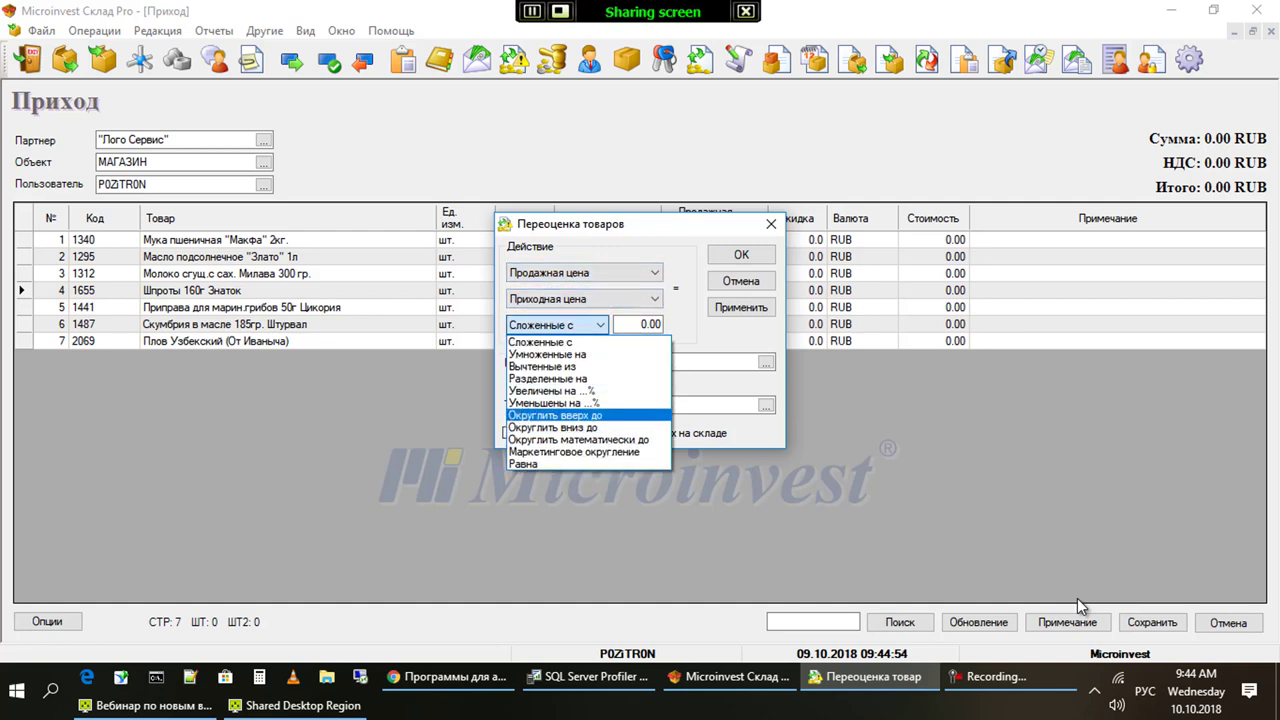
pyautogui.press('Up')
pyautogui.press('Up')
pyautogui.press('Up')
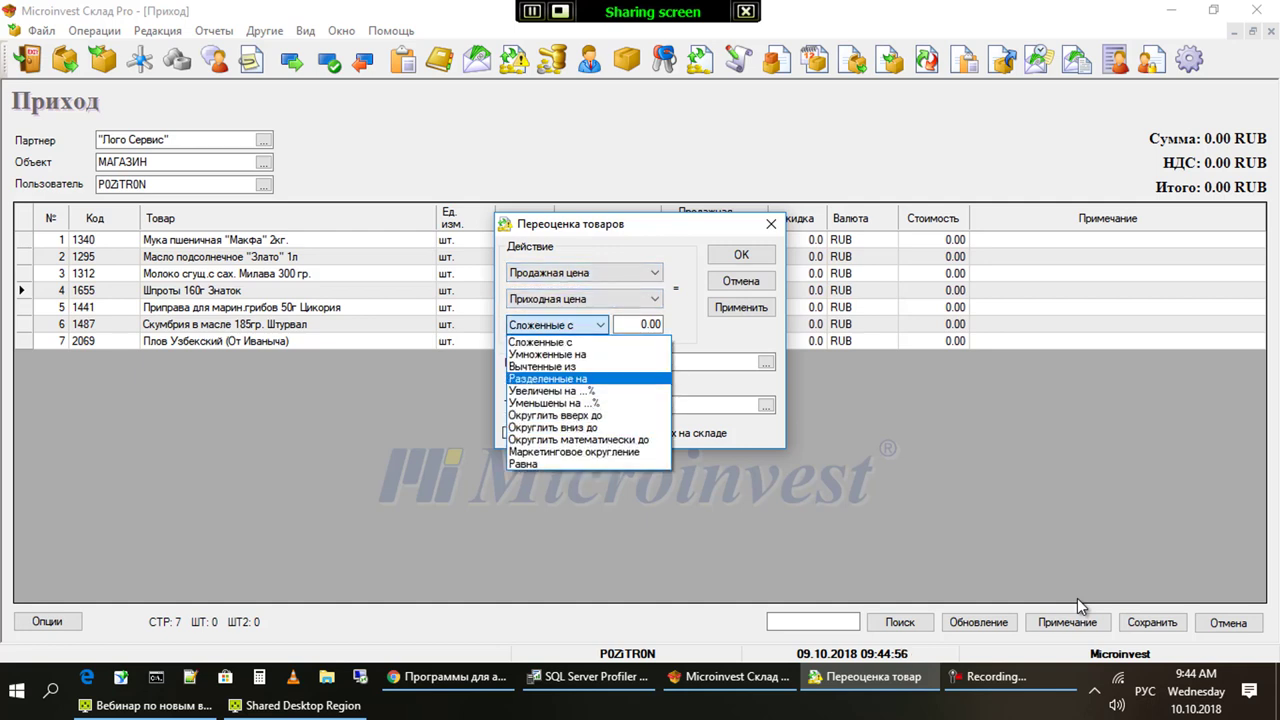
pyautogui.press('Down')
pyautogui.press('Down')
pyautogui.press('Down')
pyautogui.press('Down')
pyautogui.press('Up')
pyautogui.press('Return')
# Recheck the revaluation settings, keeping sale price, rounding up and a 0.01 step
pyautogui.hotkey('shift', 'Tab')
pyautogui.hotkey('alt', 'Down')
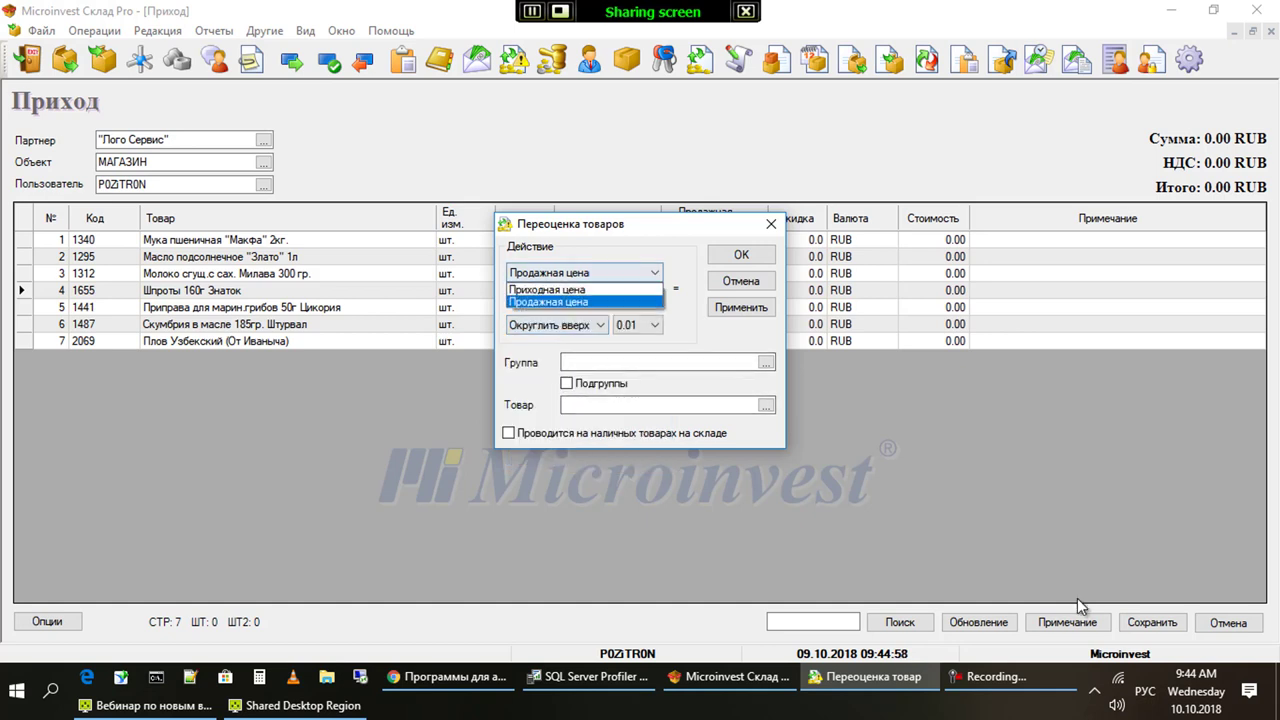
pyautogui.press('Escape')
pyautogui.press('Tab')
pyautogui.hotkey('alt', 'Down')
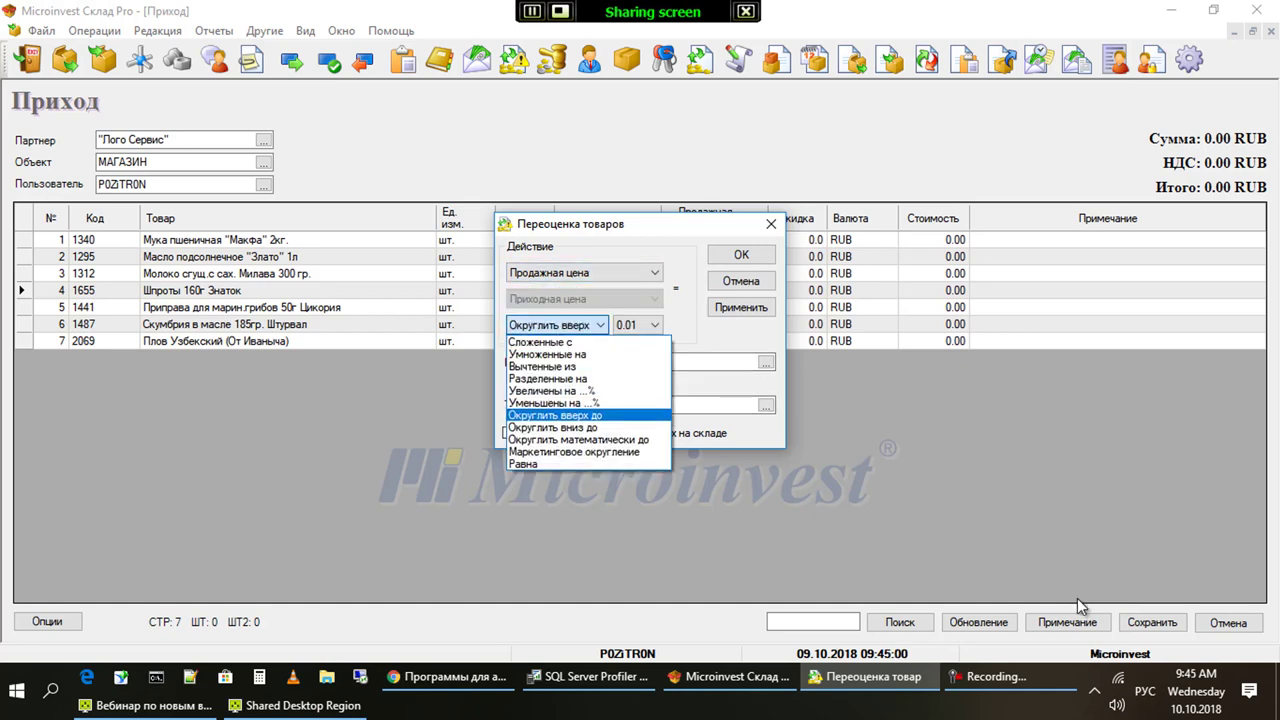
pyautogui.press('Escape')
pyautogui.press('Tab')
pyautogui.hotkey('alt', 'Down')
pyautogui.press('Escape')
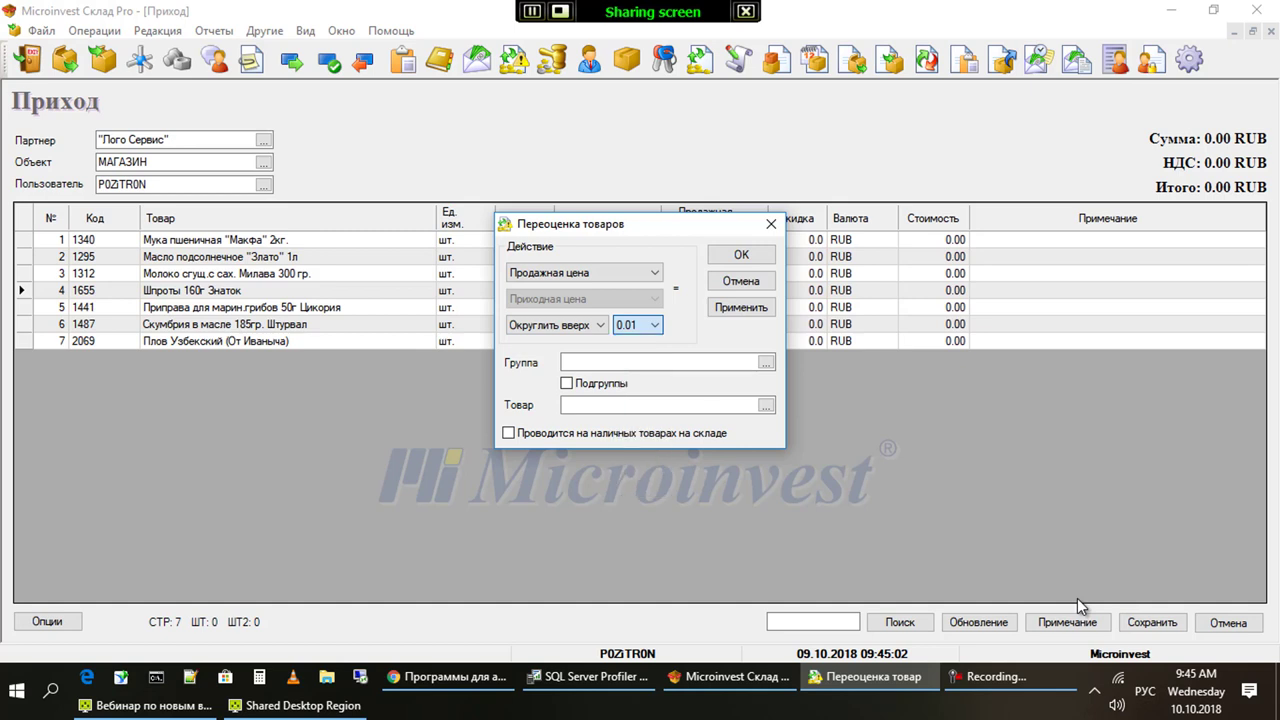
pyautogui.hotkey('shift', 'Tab')
pyautogui.hotkey('alt', 'Down')
pyautogui.press('Down')
pyautogui.press('Down')
pyautogui.press('Up')
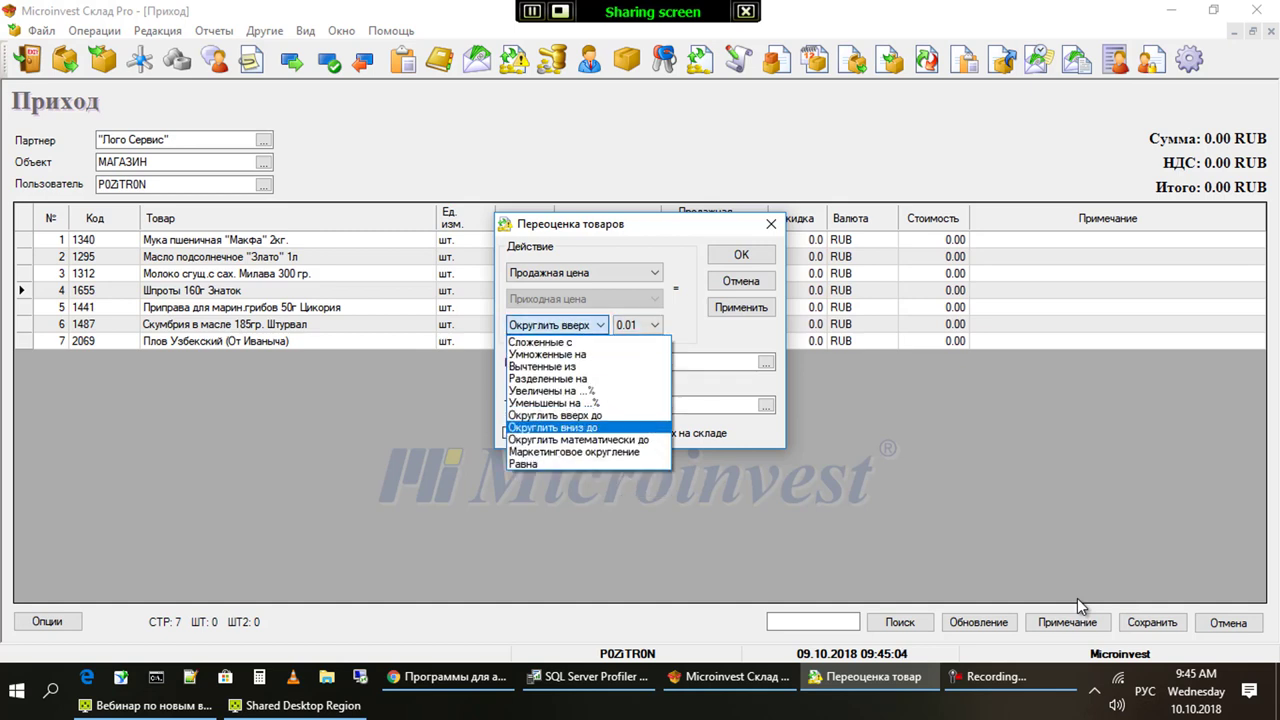
pyautogui.press('Up')
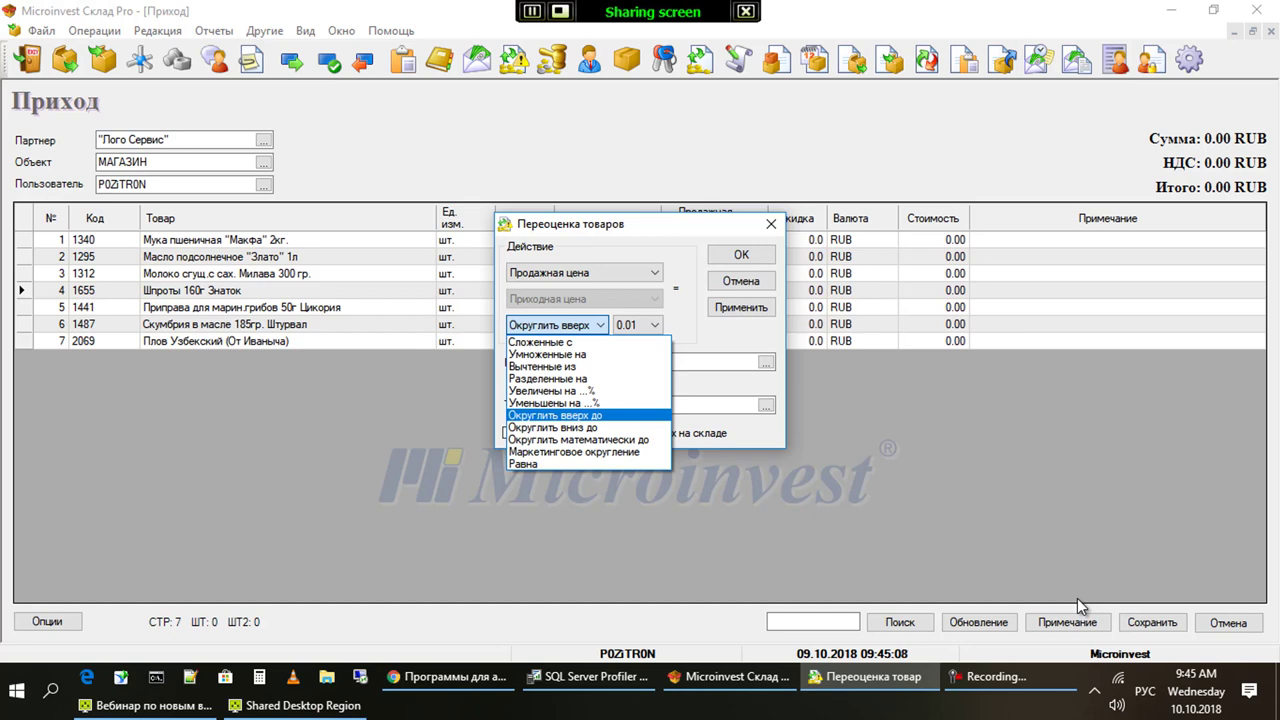
pyautogui.press('Return')
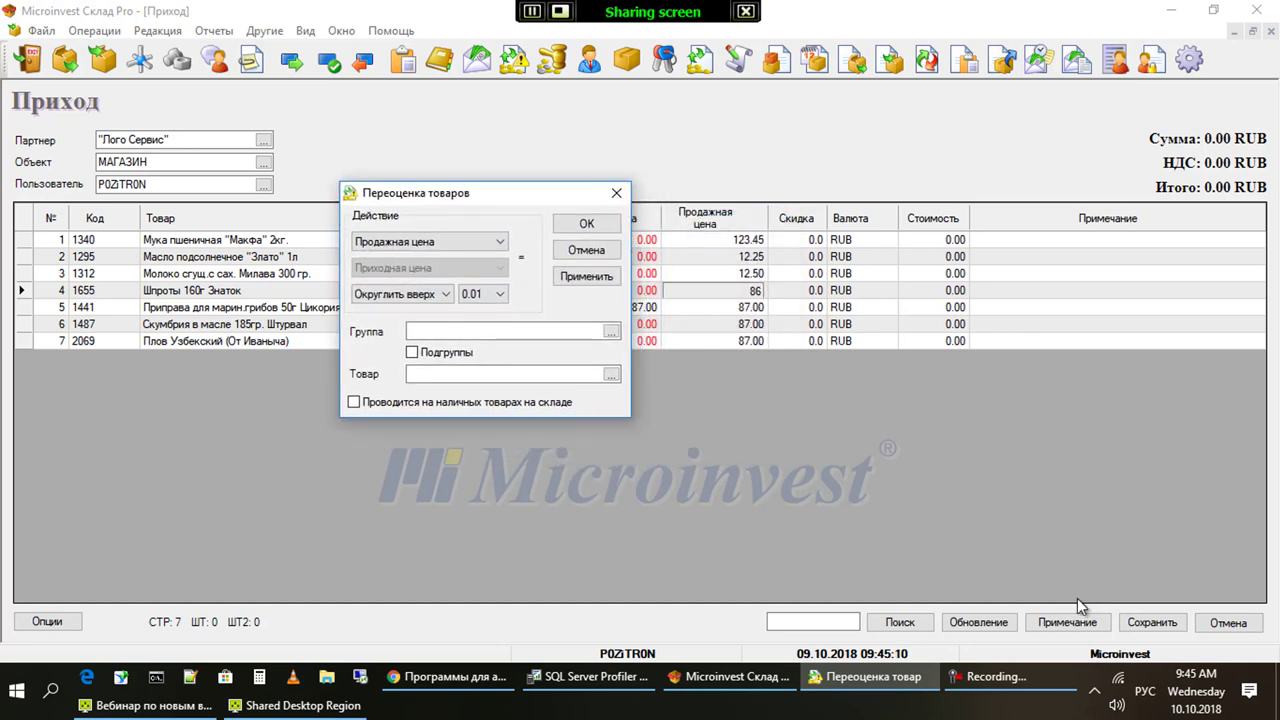
pyautogui.hotkey('alt', 'Down')
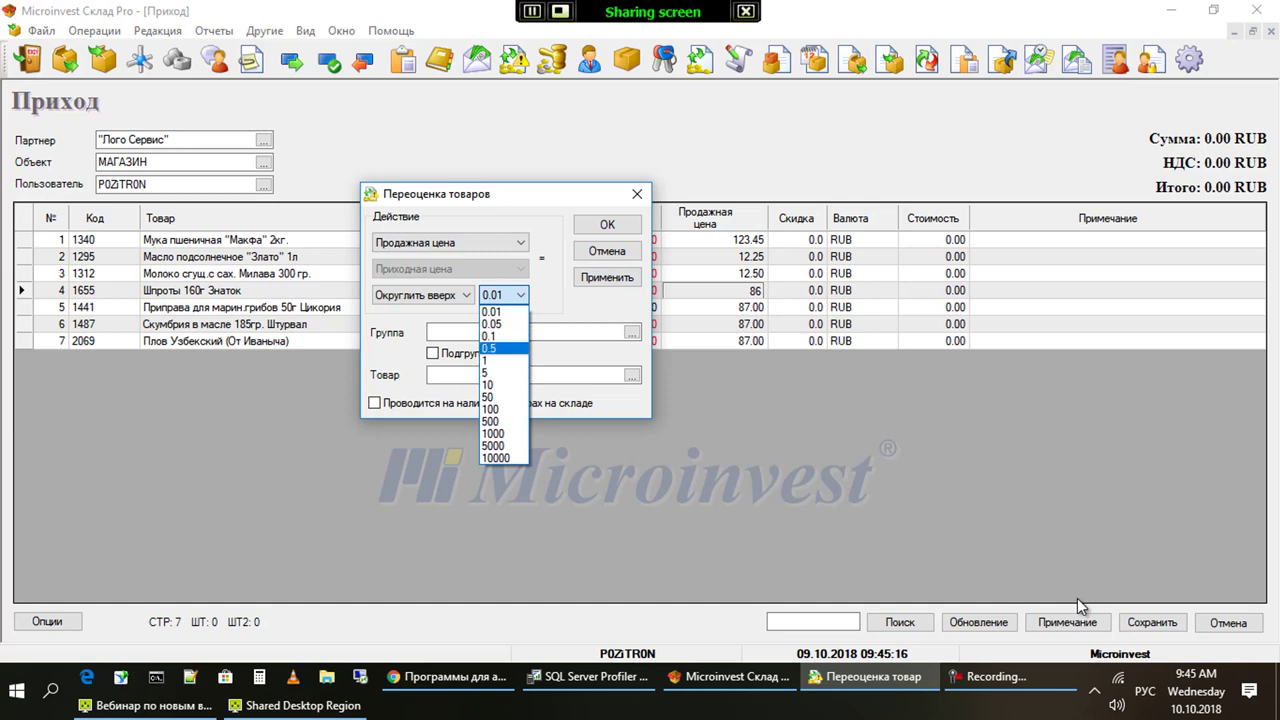
pyautogui.press('Up')
pyautogui.press('Up')
pyautogui.press('Up')
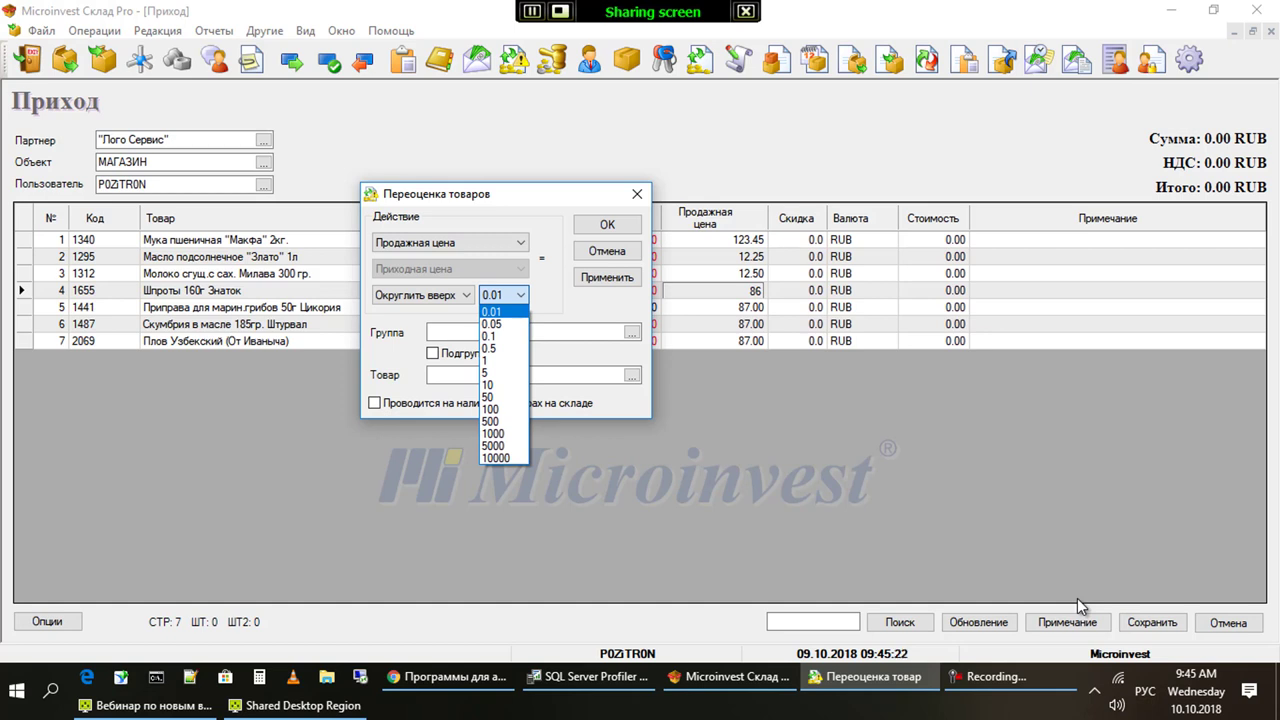
pyautogui.press('Return')
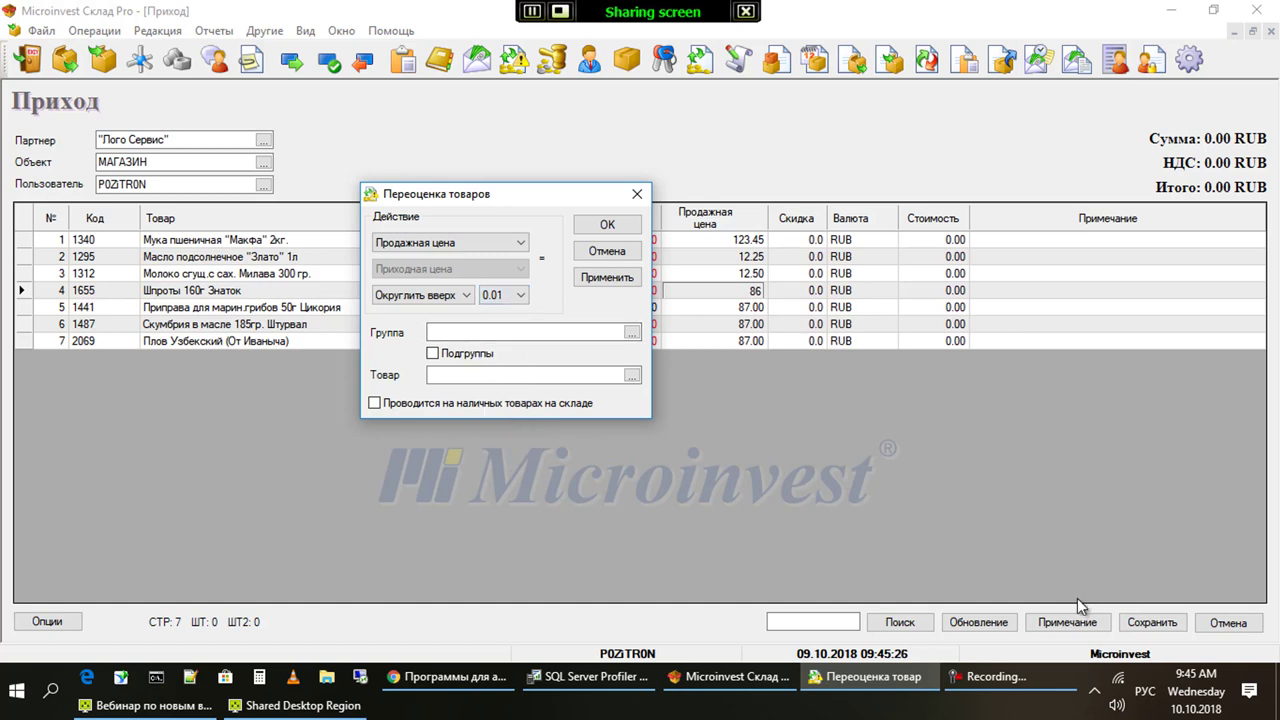
# Browse the rounding steps and operations, including marketing rounding, and keep Округлить вверх
pyautogui.hotkey('alt', 'Down')
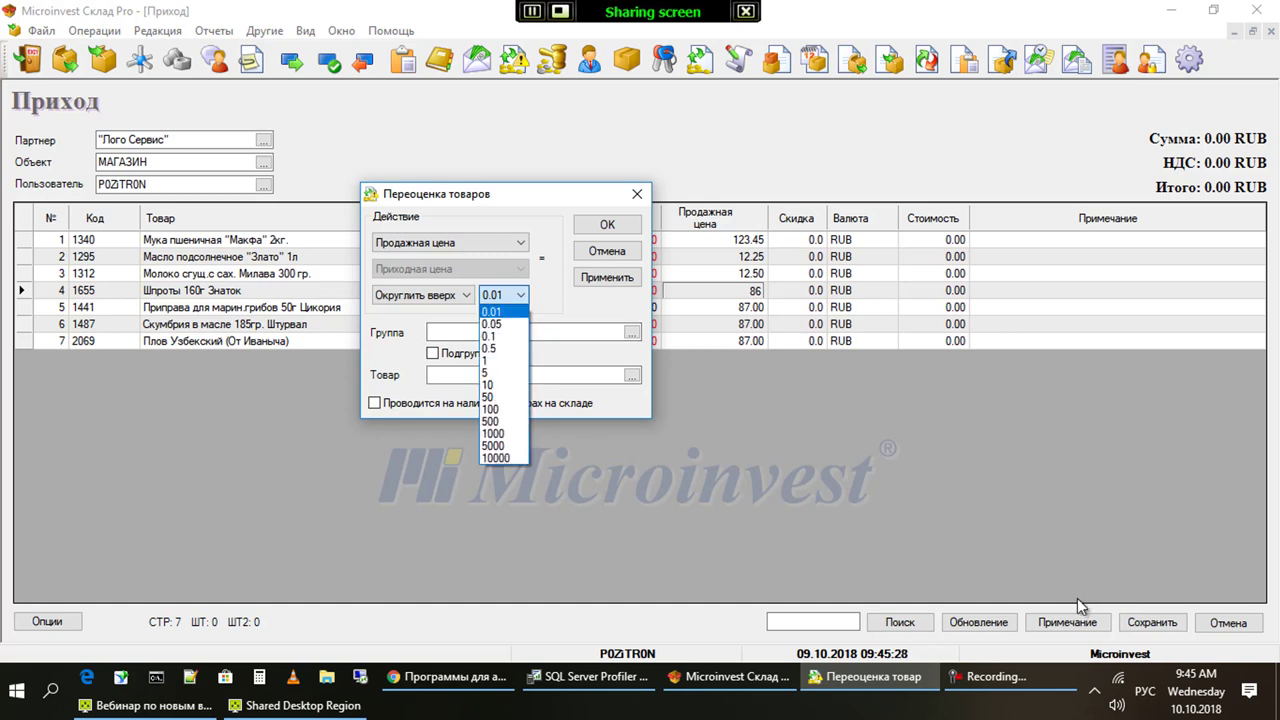
pyautogui.press('Down')
pyautogui.press('Down')
pyautogui.press('Down')
pyautogui.press('Down')
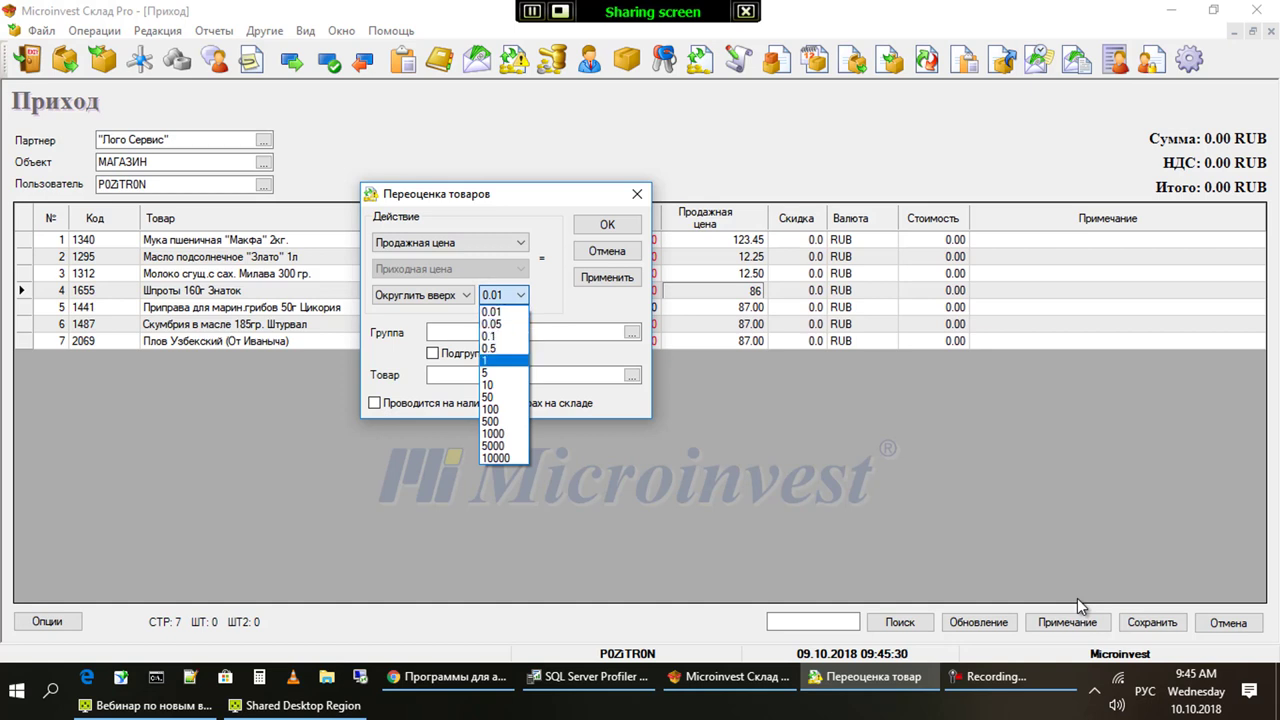
pyautogui.press('Up')
pyautogui.press('Up')
pyautogui.press('Up')
pyautogui.press('Up')
pyautogui.press('Escape')
pyautogui.hotkey('shift', 'Tab')
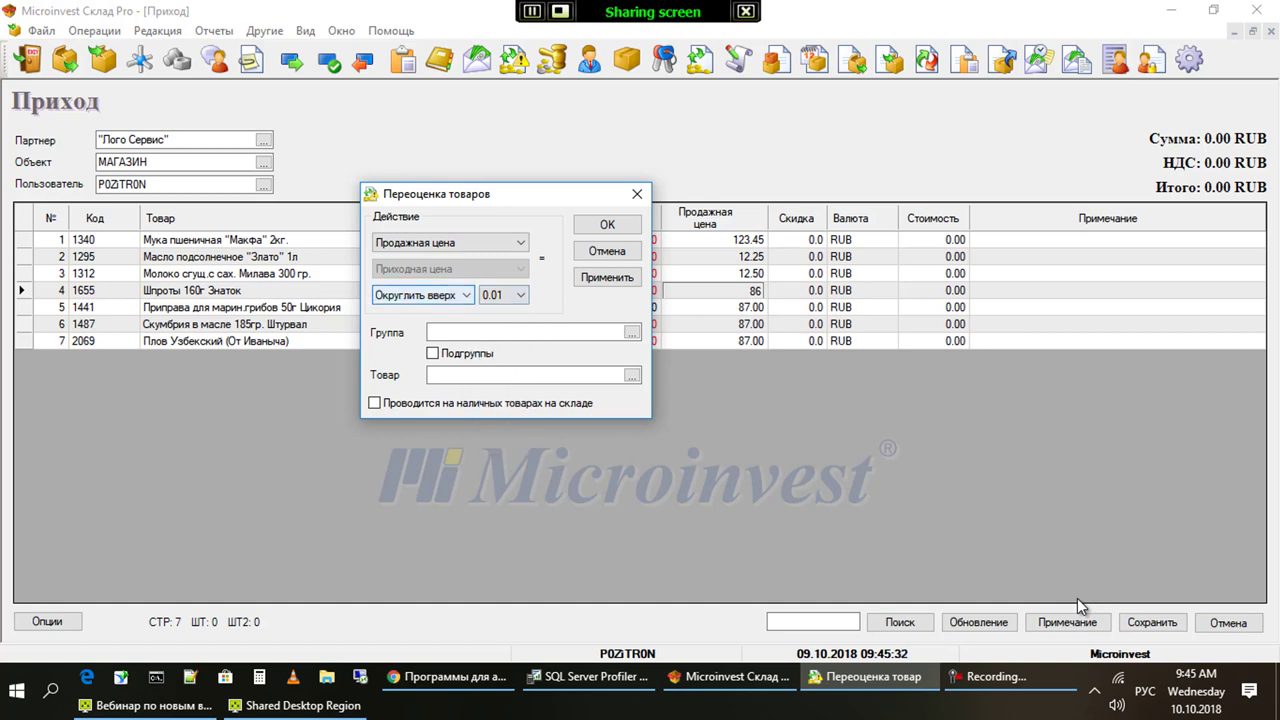
pyautogui.hotkey('alt', 'Down')
pyautogui.press('Down')
pyautogui.press('Down')
pyautogui.press('Down')
pyautogui.press('Up')
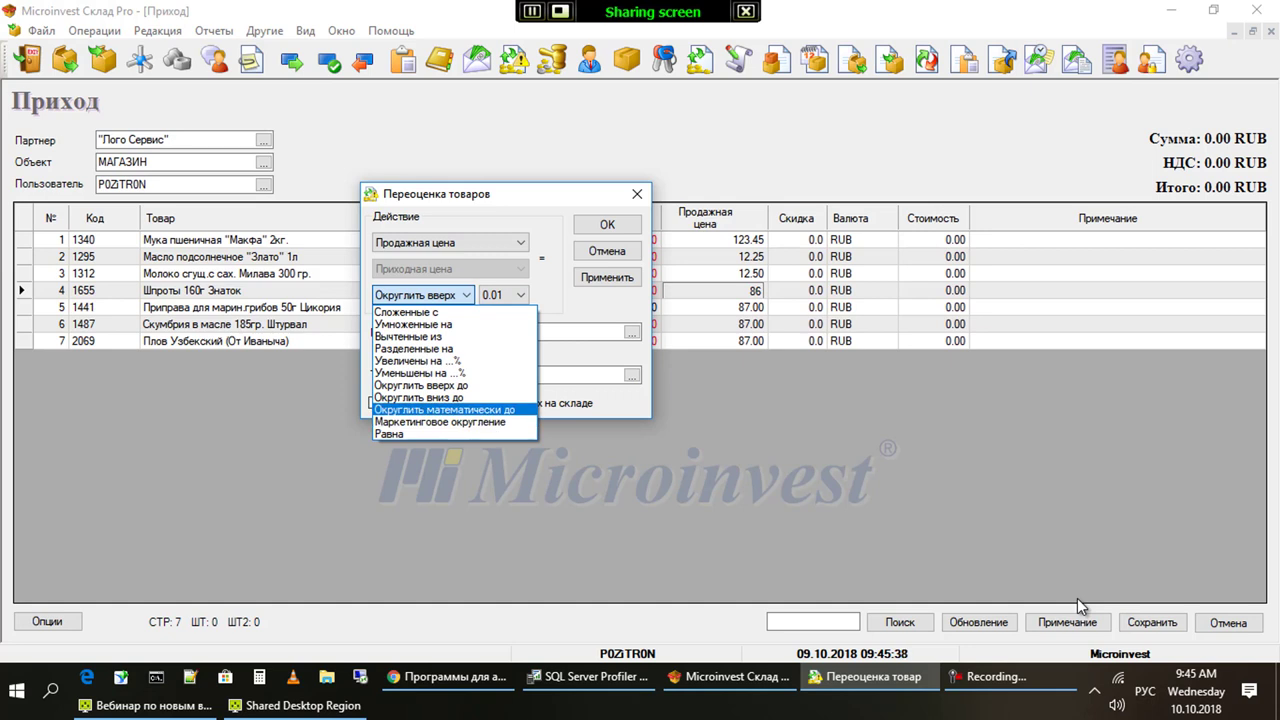
pyautogui.press('Down')
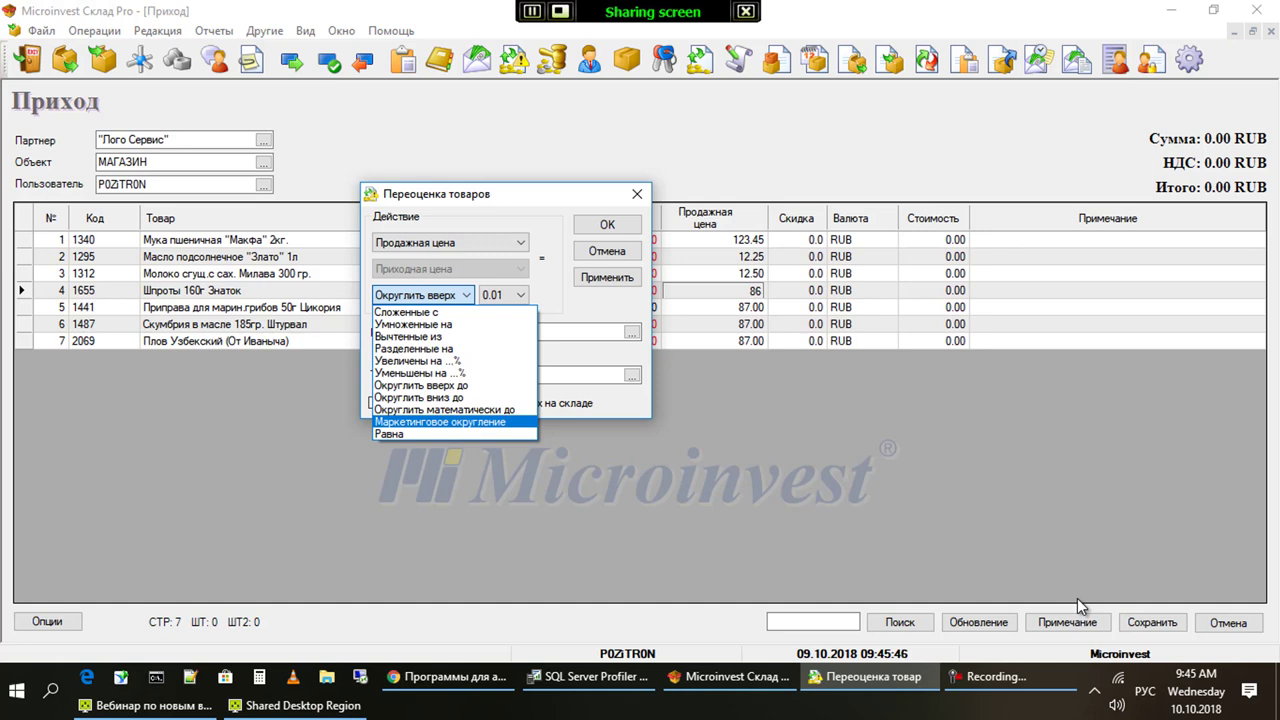
pyautogui.press('Home')
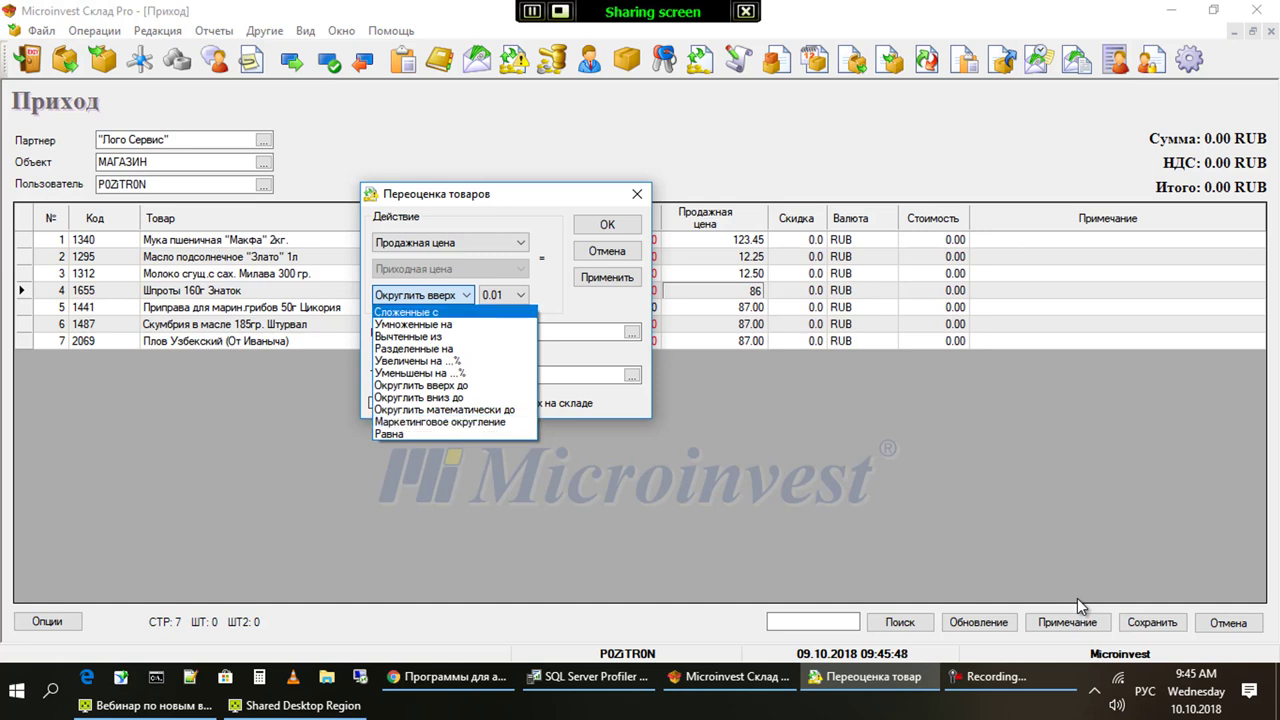
pyautogui.press('Escape')
pyautogui.press('Tab')
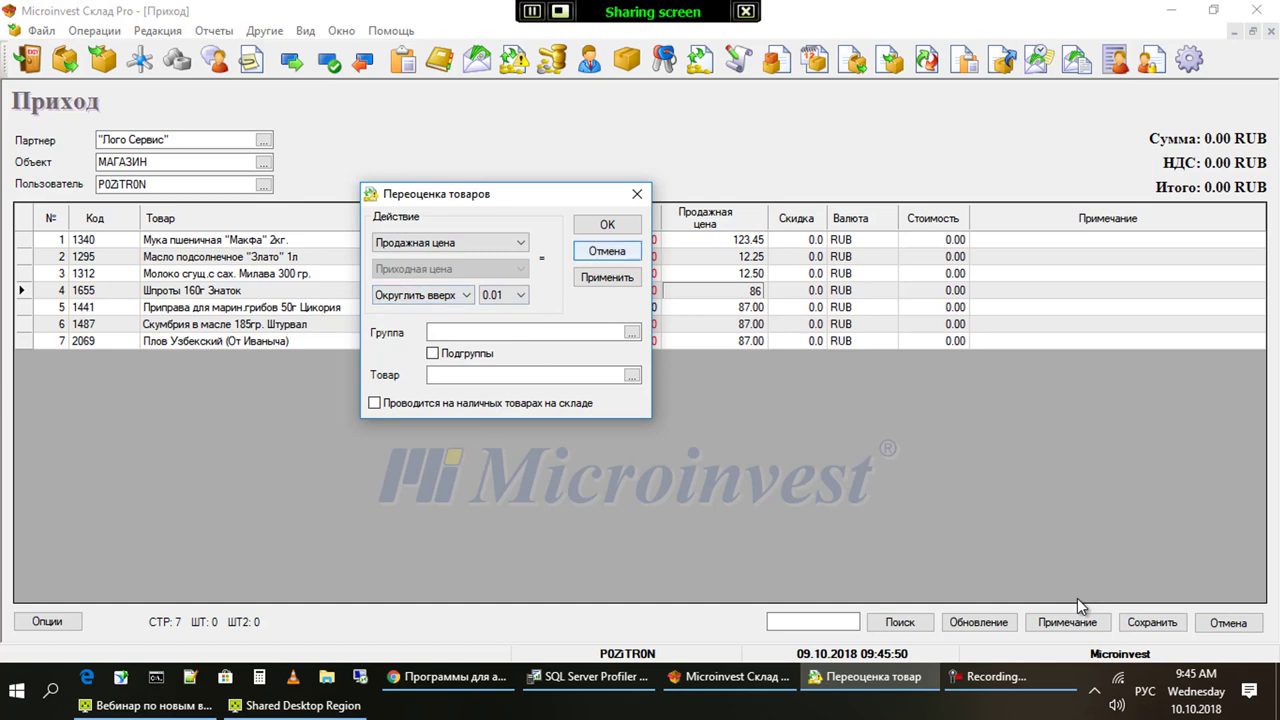
pyautogui.press('Tab')
pyautogui.hotkey('shift', 'Tab')
pyautogui.hotkey('shift', 'Tab')
pyautogui.hotkey('alt', 'Down')
pyautogui.press('Up')
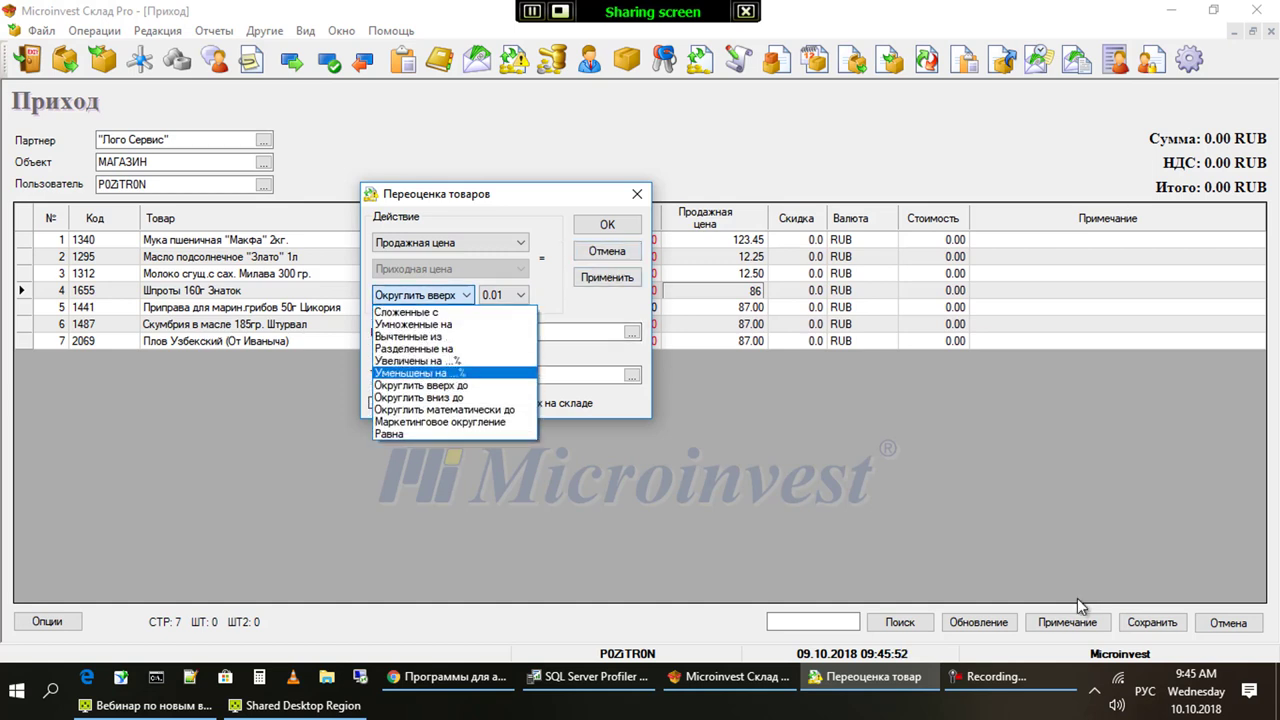
pyautogui.press('Down')
pyautogui.press('Down')
pyautogui.press('Up')
pyautogui.press('Return')
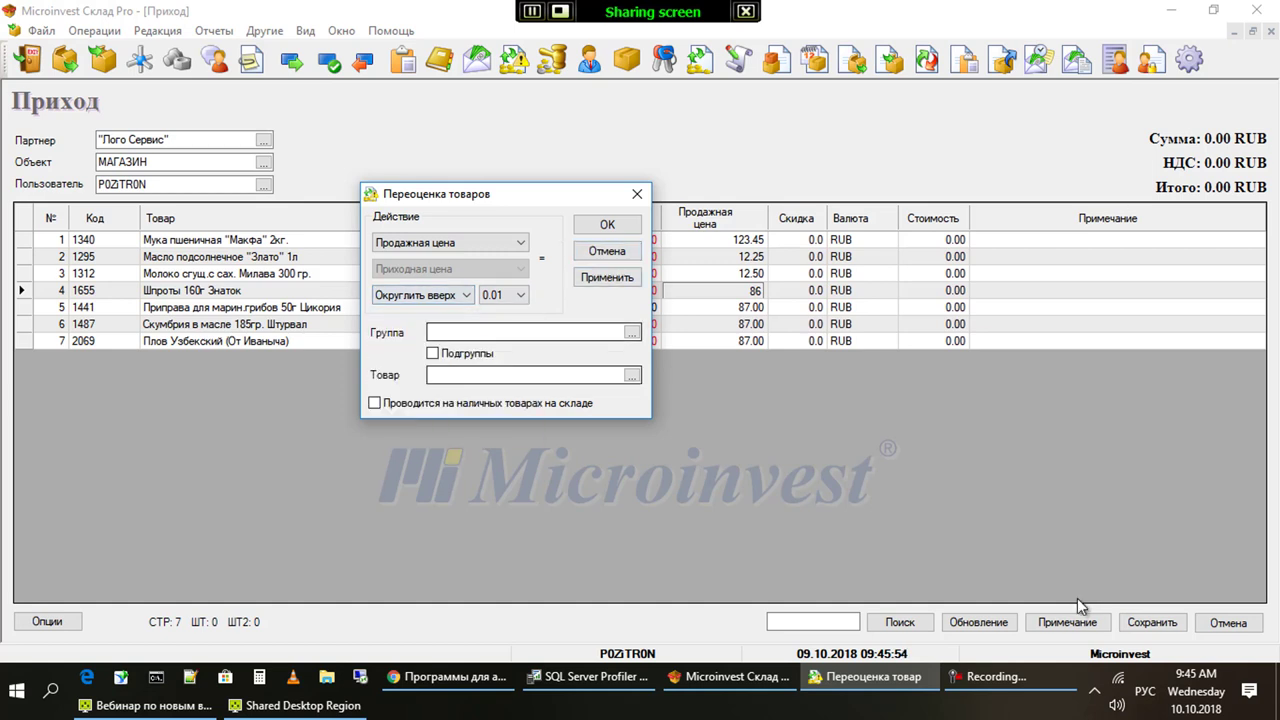
pyautogui.press('Tab')
pyautogui.hotkey('alt', 'Down')
# Round the selling prices up with a 0.5 step using Применить
pyautogui.press('Down')
pyautogui.press('Down')
pyautogui.press('Down')
pyautogui.press('Down')
pyautogui.press('Down')
pyautogui.press('Down')
pyautogui.press('Down')
pyautogui.press('Up')
pyautogui.press('Up')
pyautogui.press('Up')
pyautogui.press('Up')
pyautogui.press('Up')
pyautogui.press('Down')
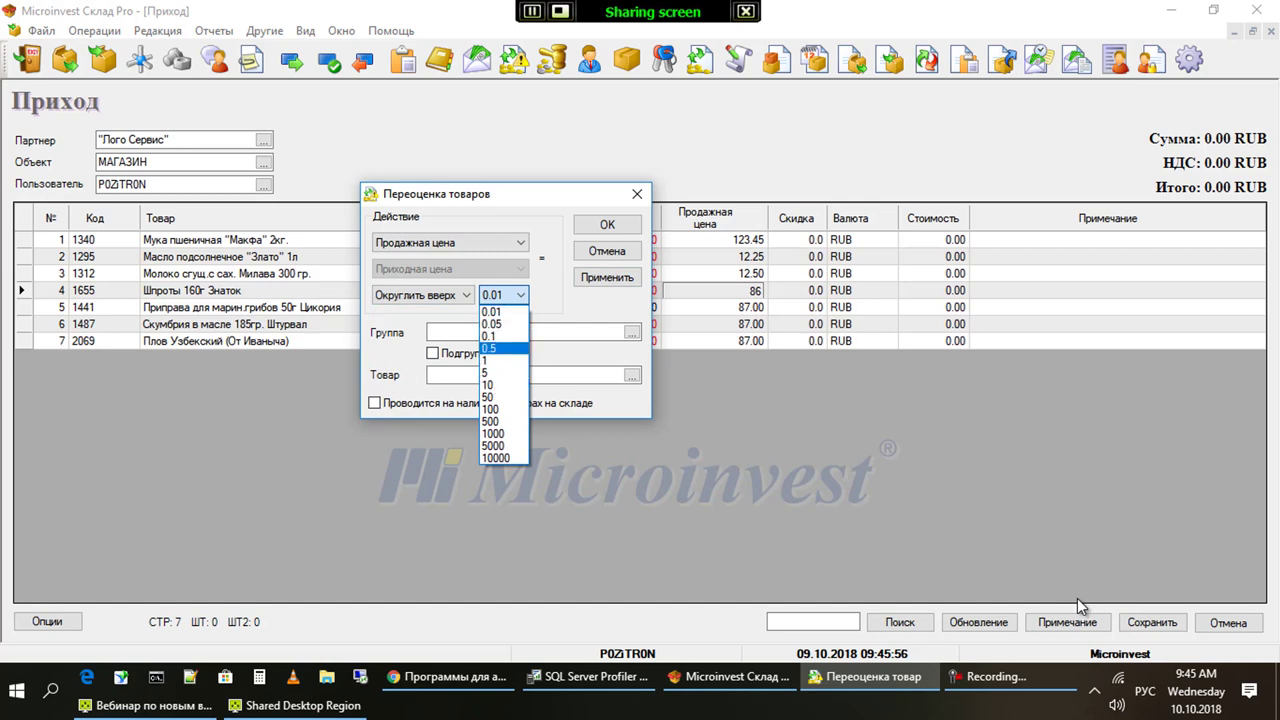
pyautogui.press('Up')
pyautogui.press('Return')
pyautogui.press('Tab')
pyautogui.press('Return')
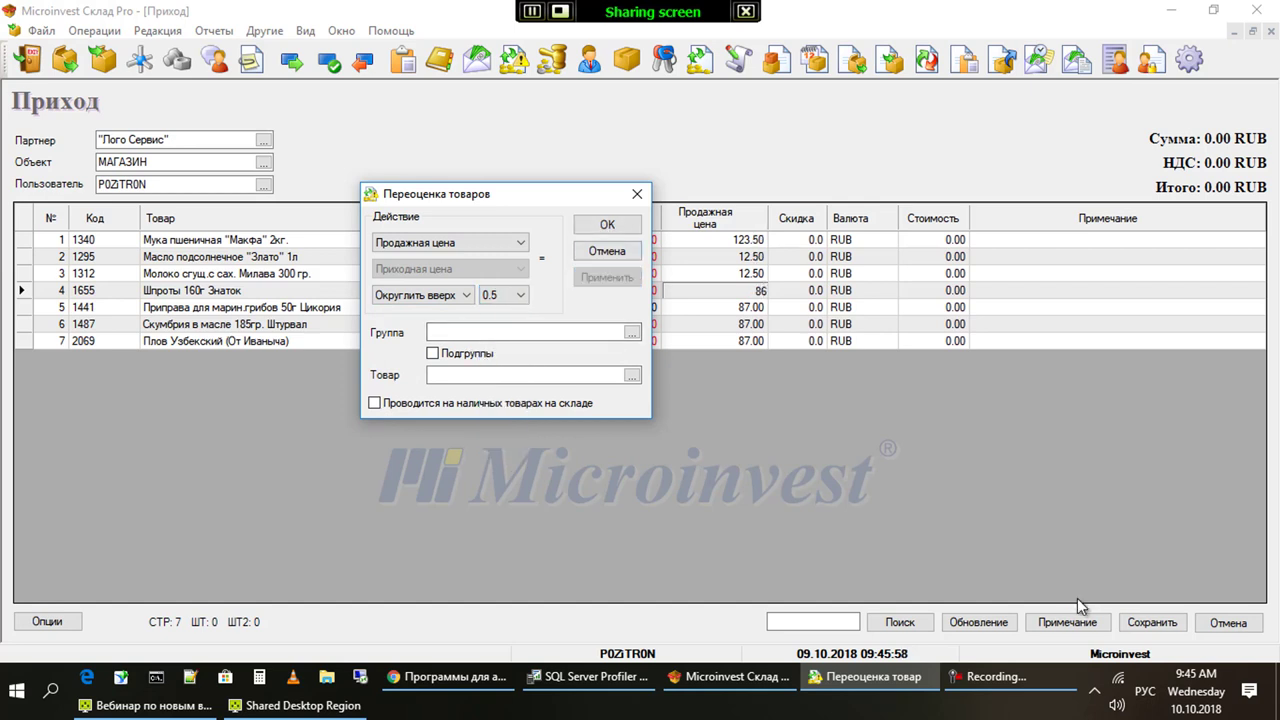
# Round the selling prices up with a 100 step using Применить
pyautogui.hotkey('shift', 'Tab')
pyautogui.hotkey('alt', 'Down')
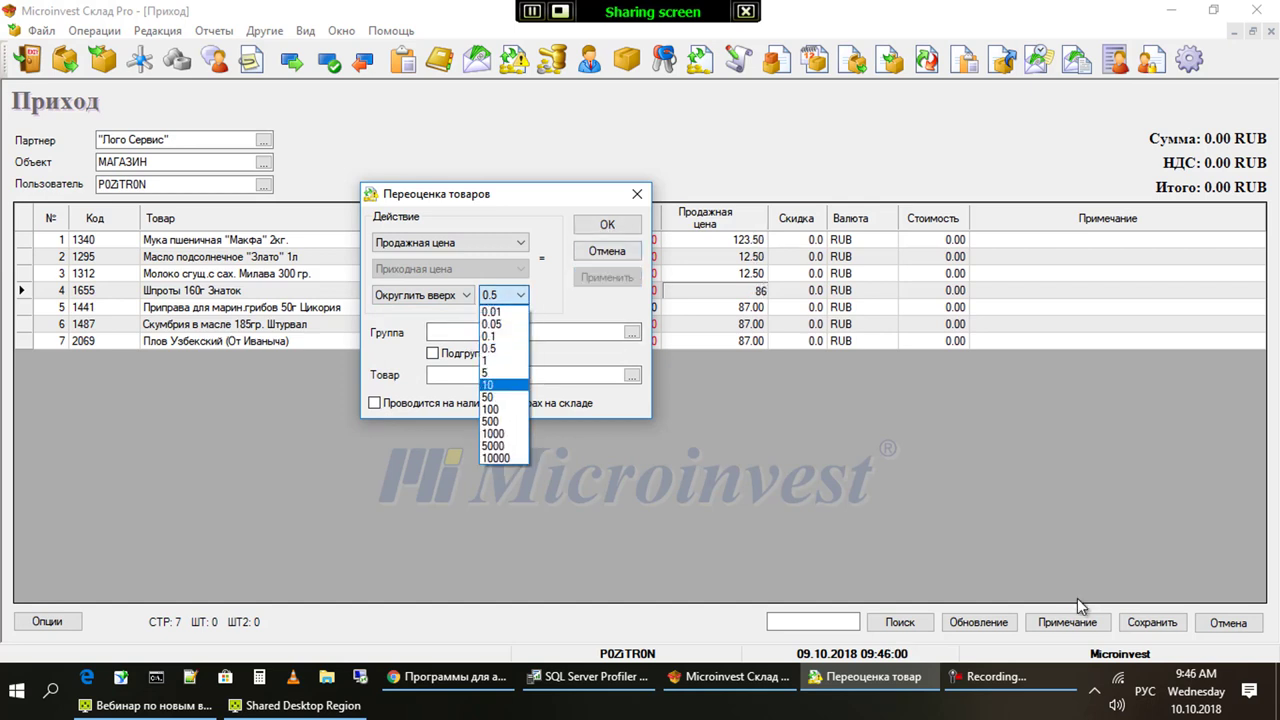
pyautogui.press('Down')
pyautogui.press('Down')
pyautogui.press('Down')
pyautogui.press('Down')
pyautogui.press('Down')
pyautogui.press('Return')
pyautogui.press('Tab')
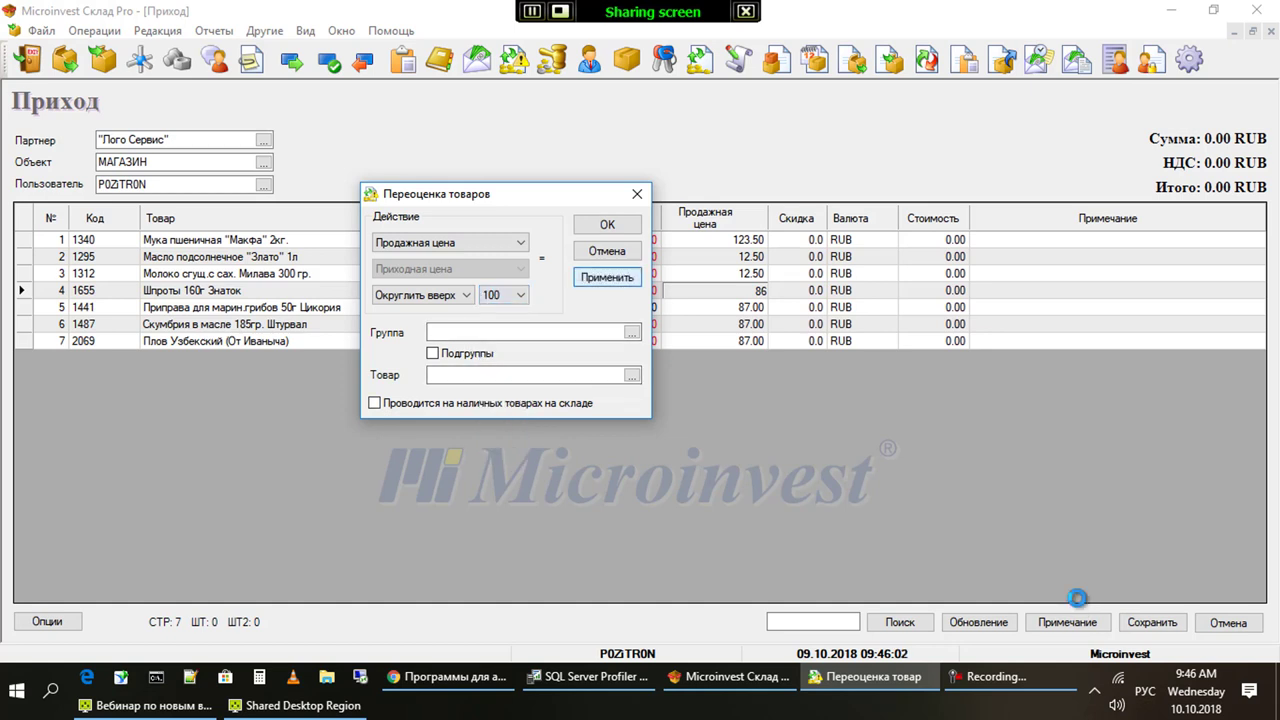
pyautogui.press('Return')
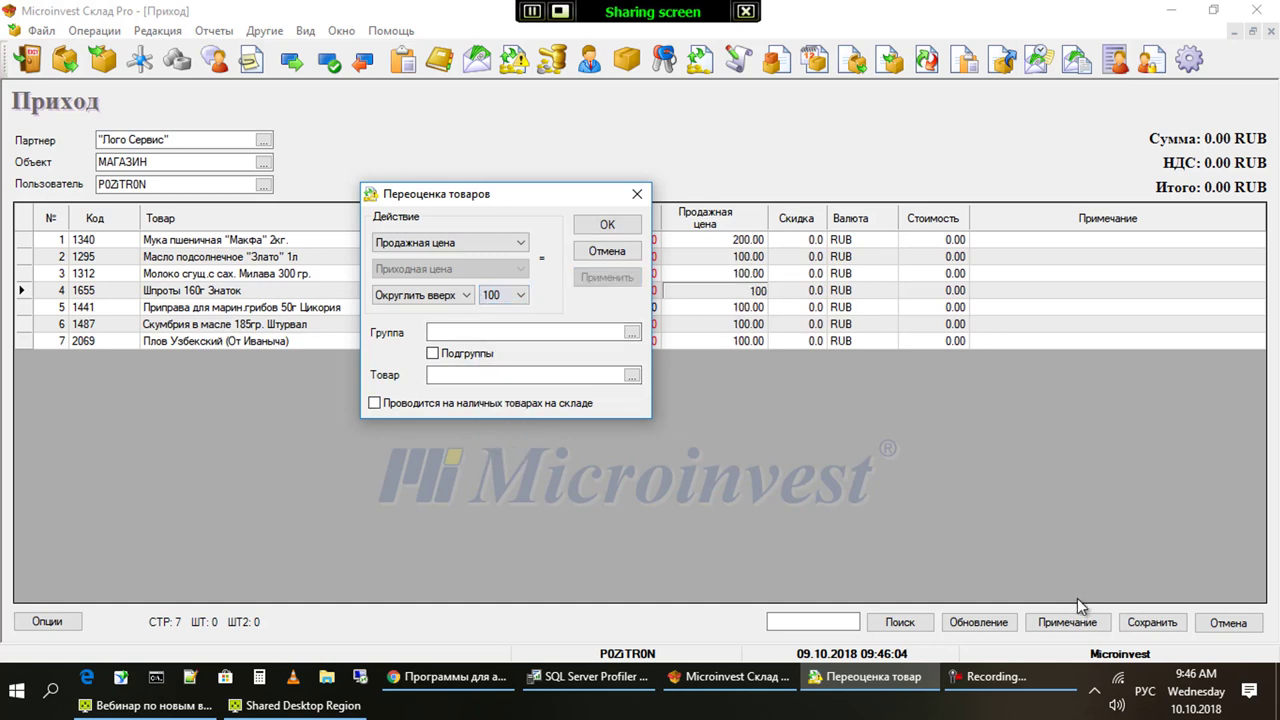
# Close the Переоценка товаров window
pyautogui.hotkey('alt', 'Down')
pyautogui.press('Escape')
pyautogui.hotkey('alt', 'Down')
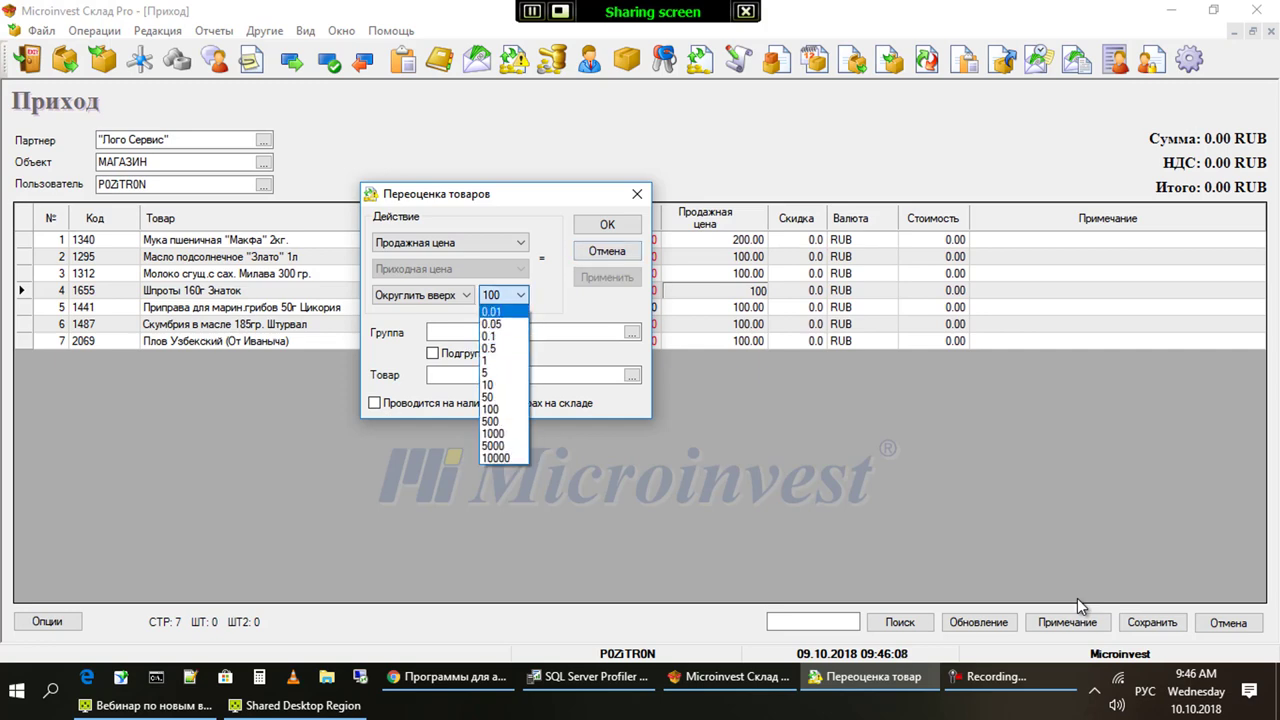
pyautogui.press('Escape')
pyautogui.press('Tab')
pyautogui.press('Escape')
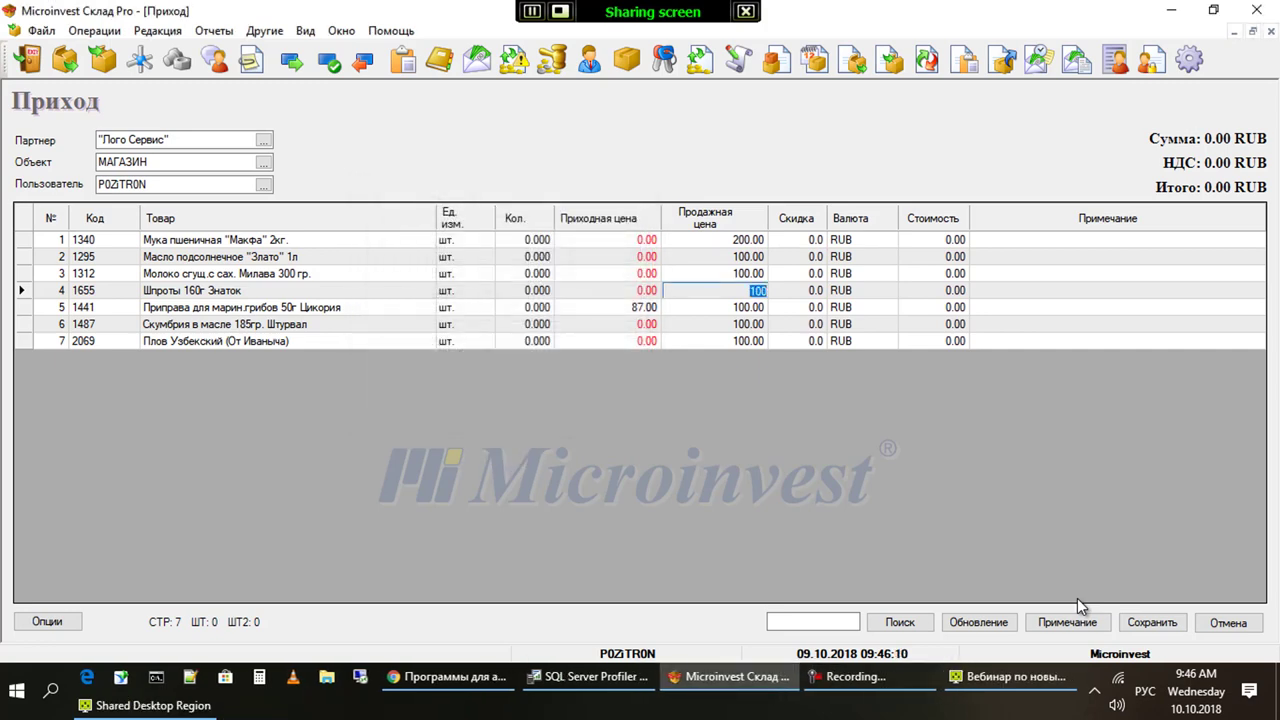
# Browse Редакция > Администрирование functions and close the menus without running anything
pyautogui.hotkey('alt', 'Right')
pyautogui.press('Right')
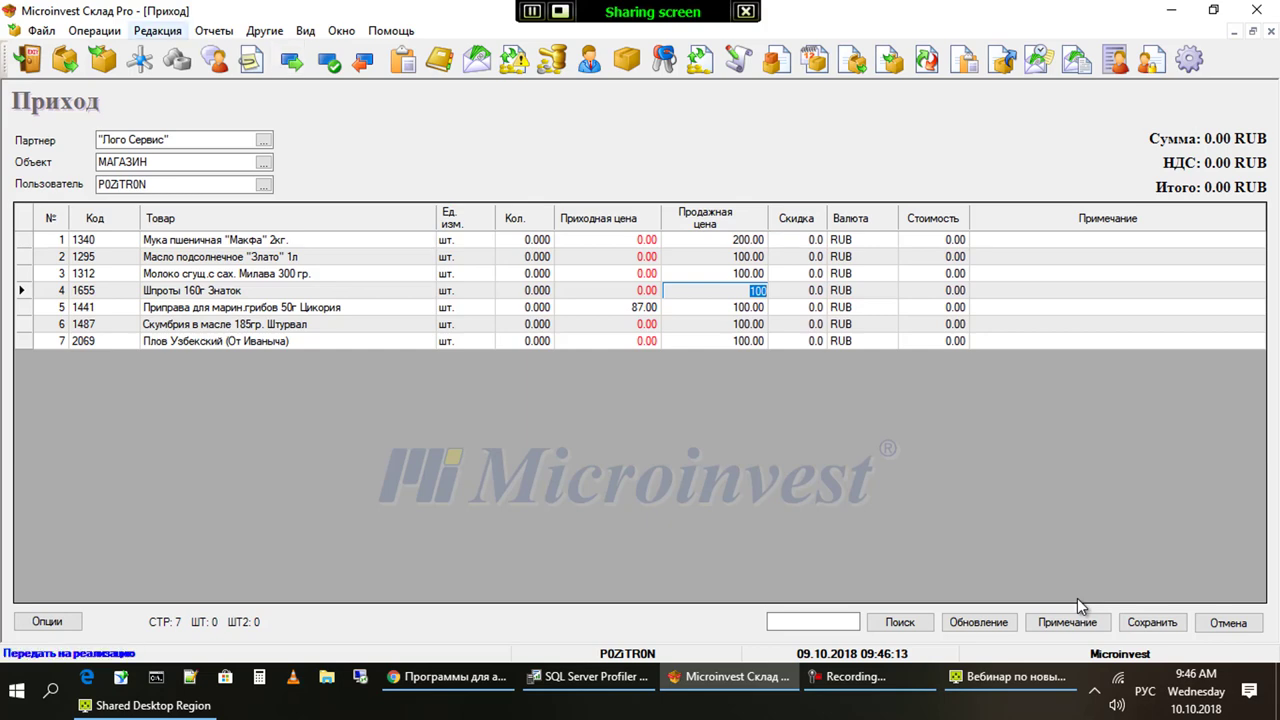
pyautogui.press('Down')
pyautogui.press('Up')
pyautogui.press('Right')
pyautogui.press('Down')
pyautogui.press('Down')
pyautogui.press('Down')
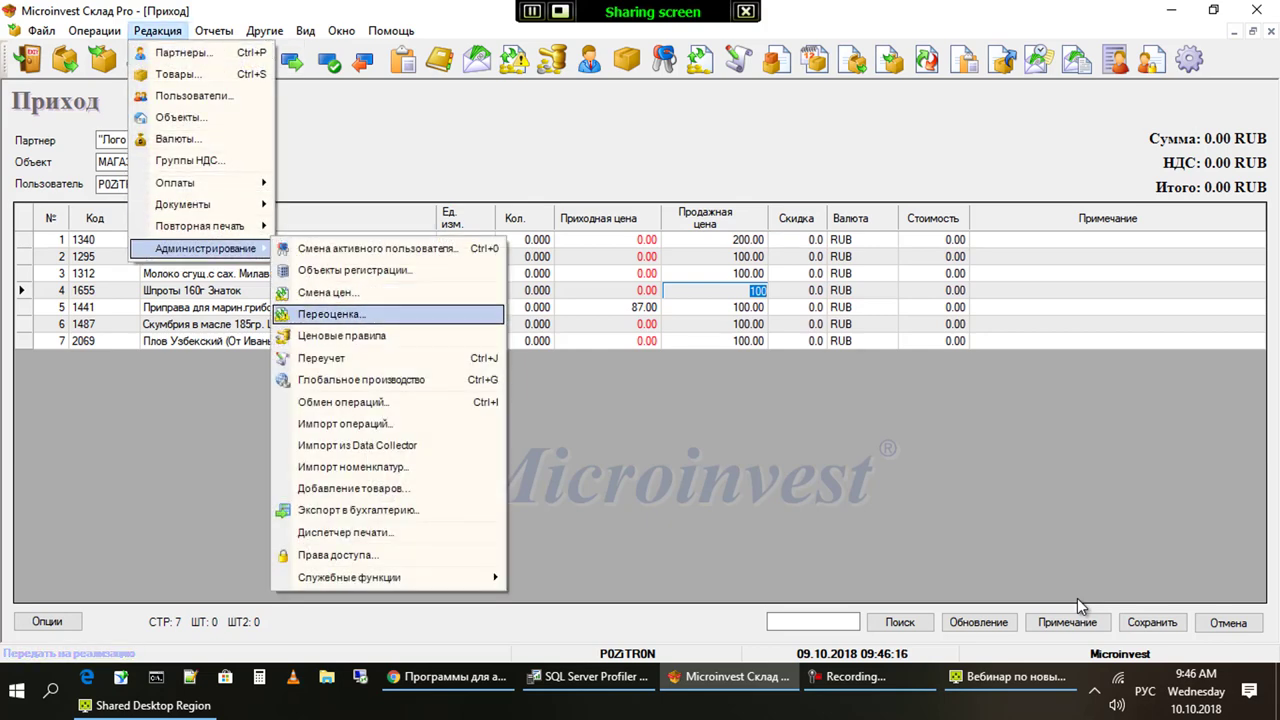
pyautogui.press('Return')
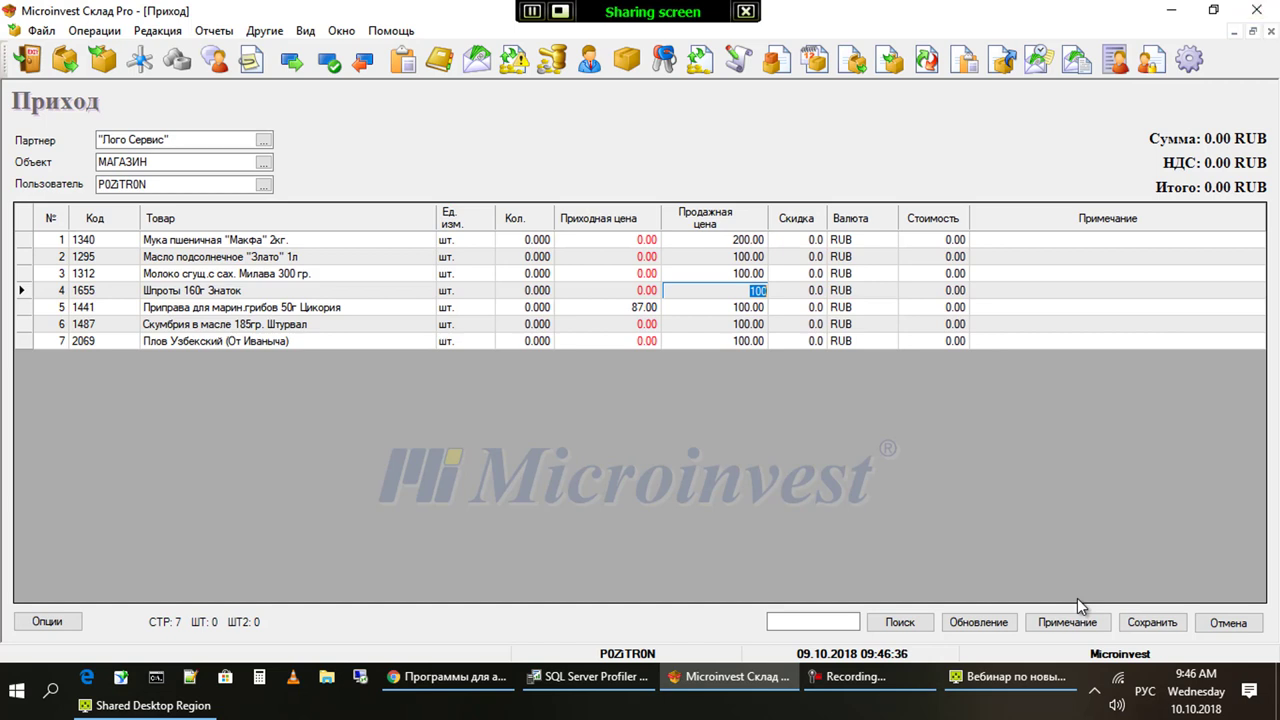
# Attempt to leave the receipt, answer Нет, and dismiss the zero-quantity warning
pyautogui.press('Escape')
pyautogui.press('Left')
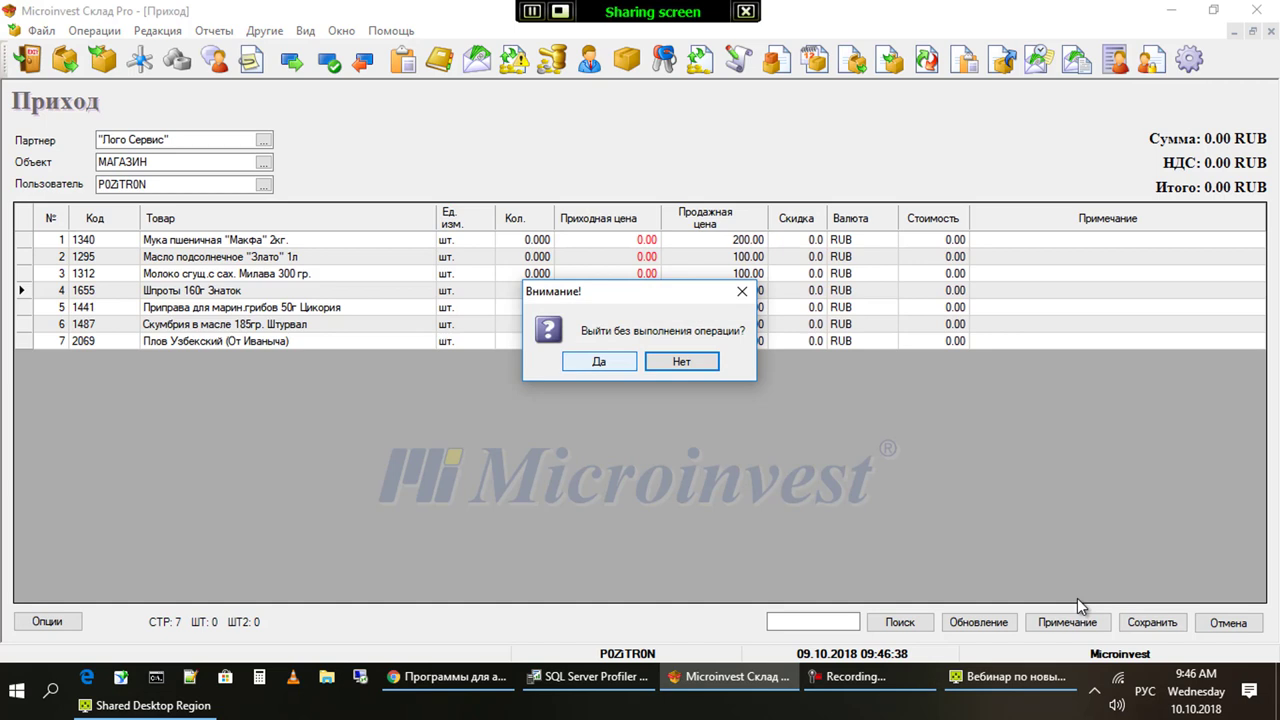
pyautogui.press('Right')
pyautogui.press('Return')
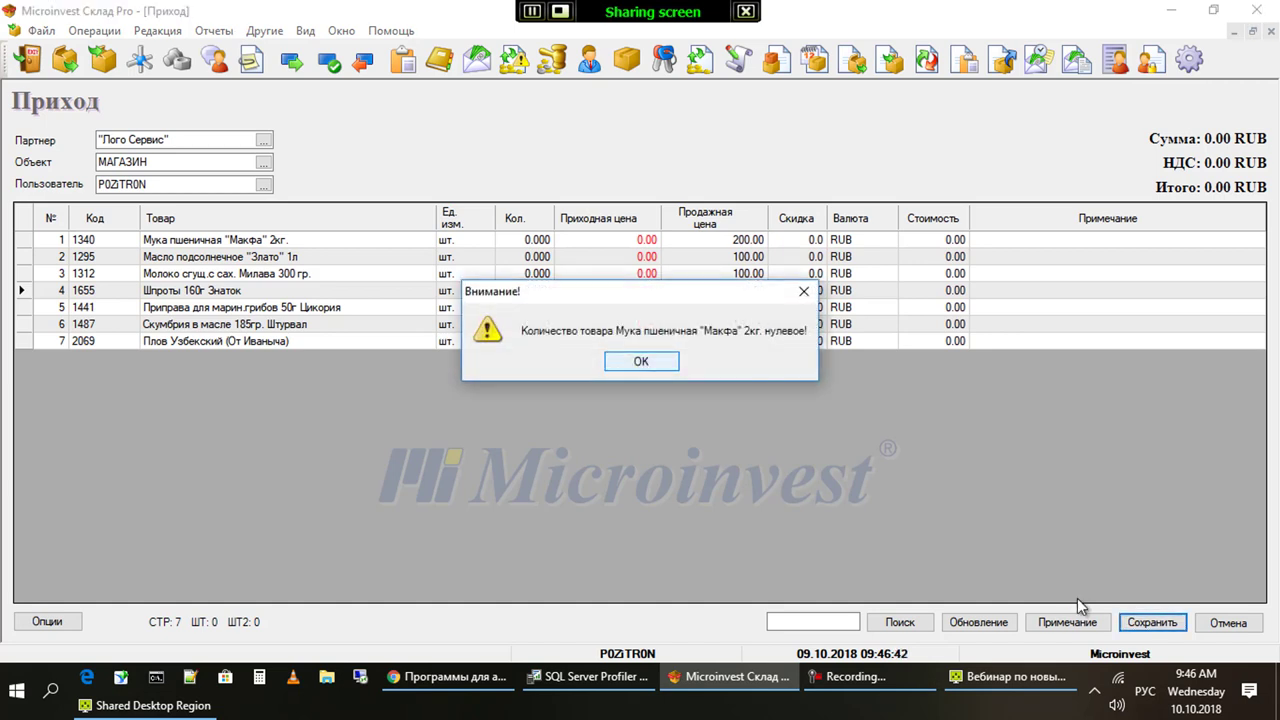
pyautogui.press('Return')
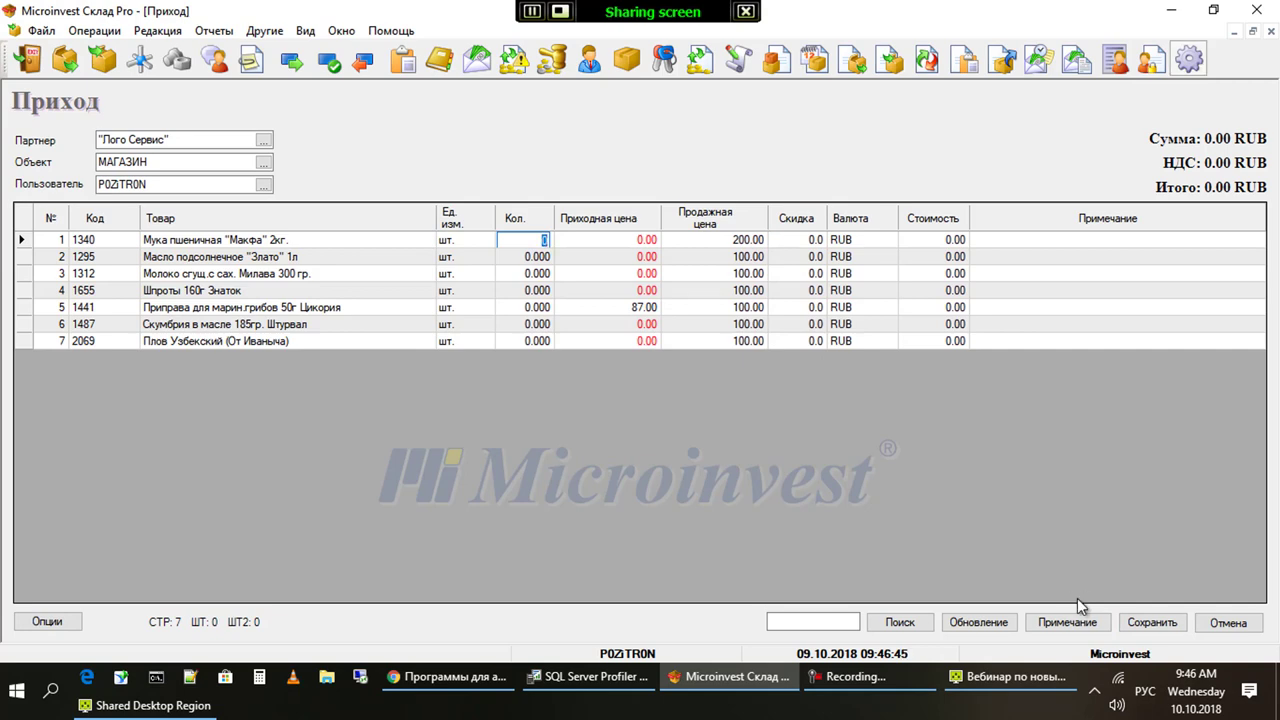
# Close the receipt without saving, confirming Да
pyautogui.press('Escape')
pyautogui.press('Left')
pyautogui.press('Return')
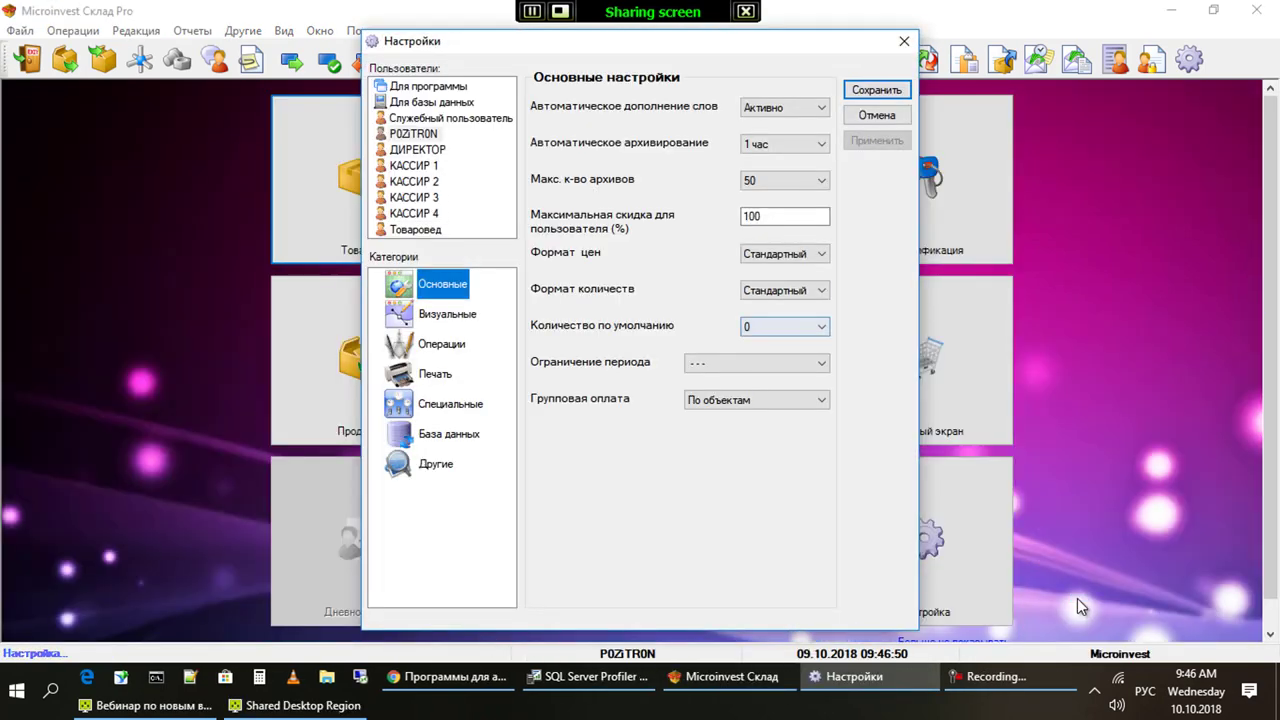
# Set Количество по умолчанию to 1 in the main settings and save
pyautogui.hotkey('shift', 'Tab')
pyautogui.press('Tab')
pyautogui.hotkey('alt', 'Down')
pyautogui.press('Down')
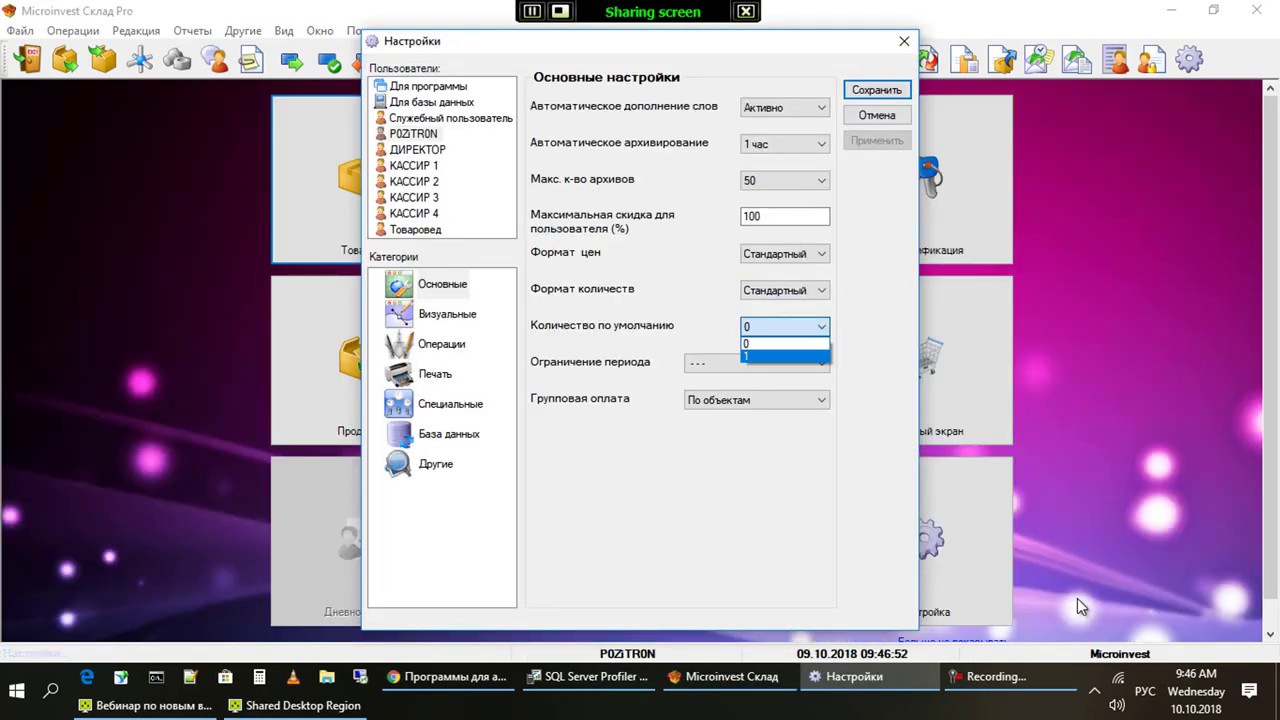
pyautogui.press('Return')
pyautogui.press('Tab')
pyautogui.press('Return')
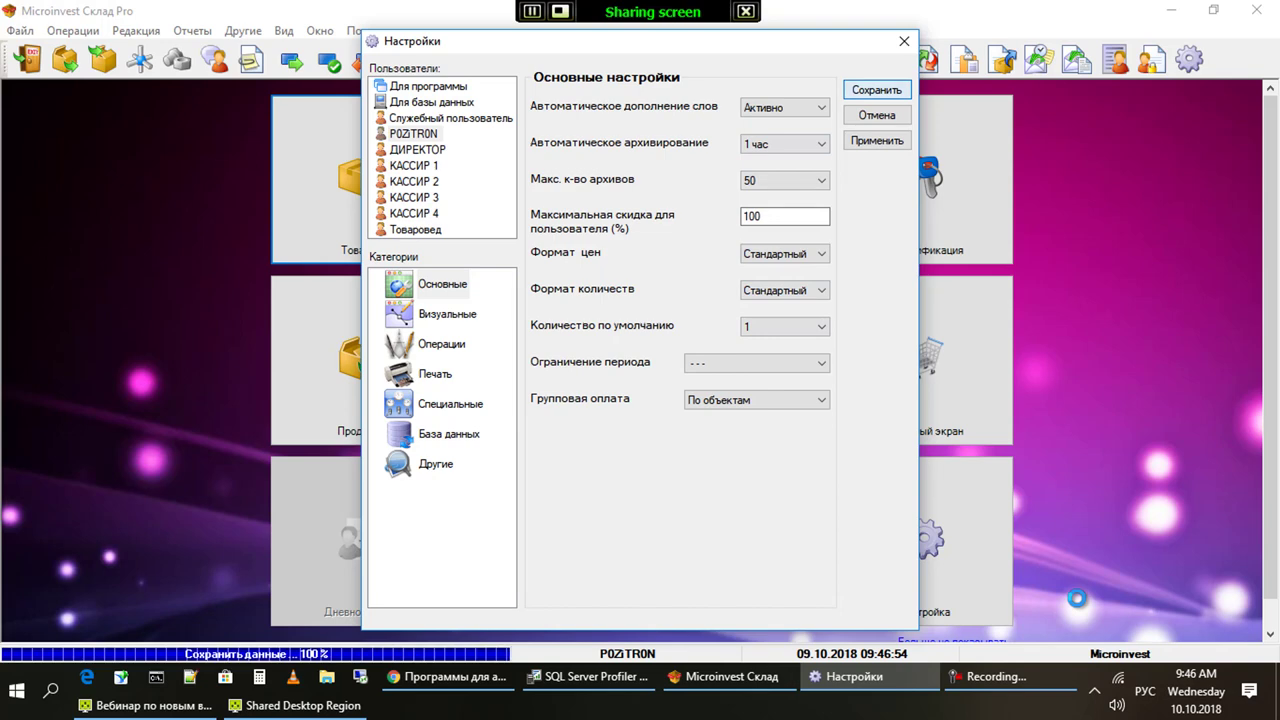
pyautogui.press('alt')
# Start a trial Приход receipt for partner Лого Сервис with five goods, 1355 to 1340
pyautogui.press('Right')
pyautogui.press('Down')
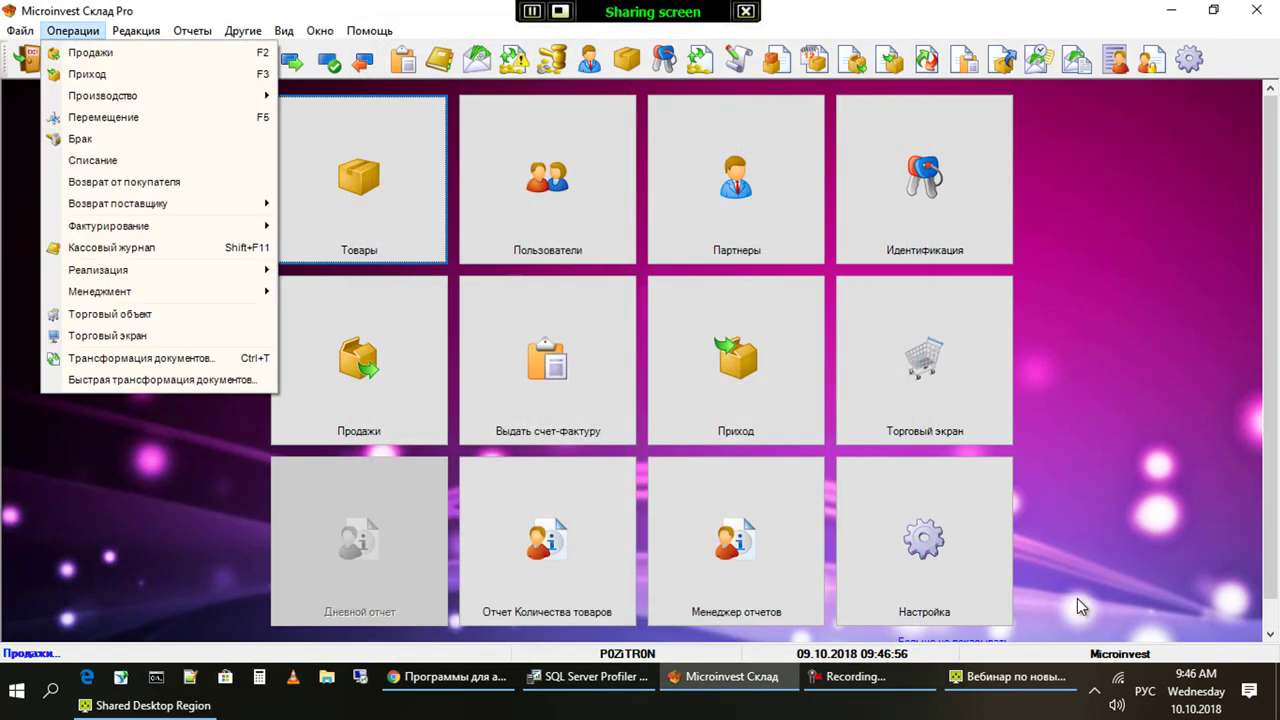
pyautogui.press('Down')
pyautogui.press('Return')
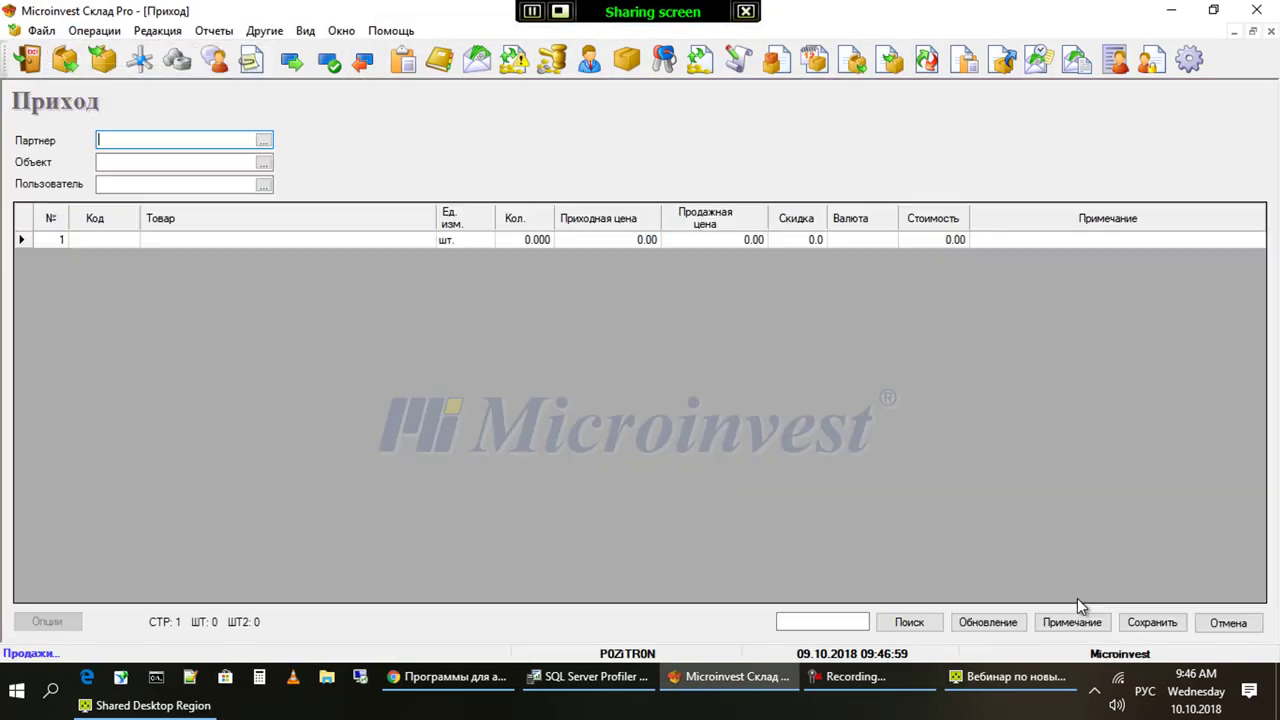
pyautogui.press('Return')
pyautogui.press('Return')
pyautogui.press('Escape')
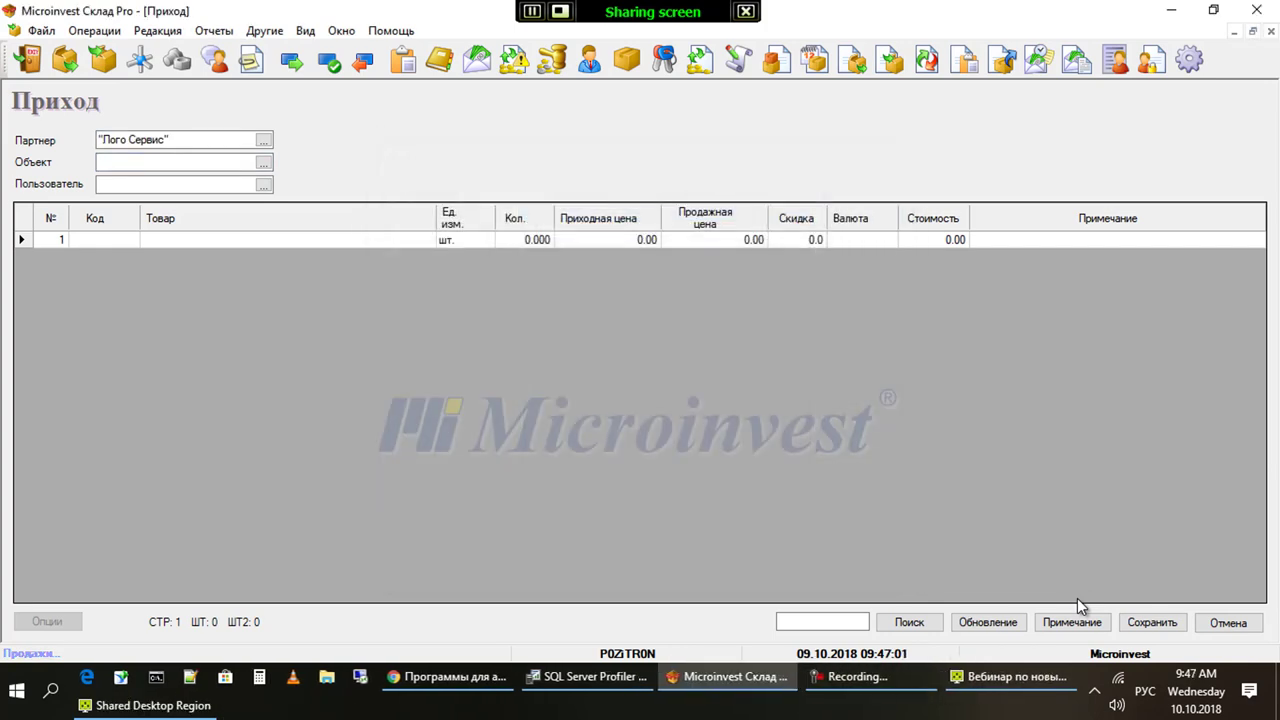
pyautogui.press('Return')
pyautogui.press('Return')
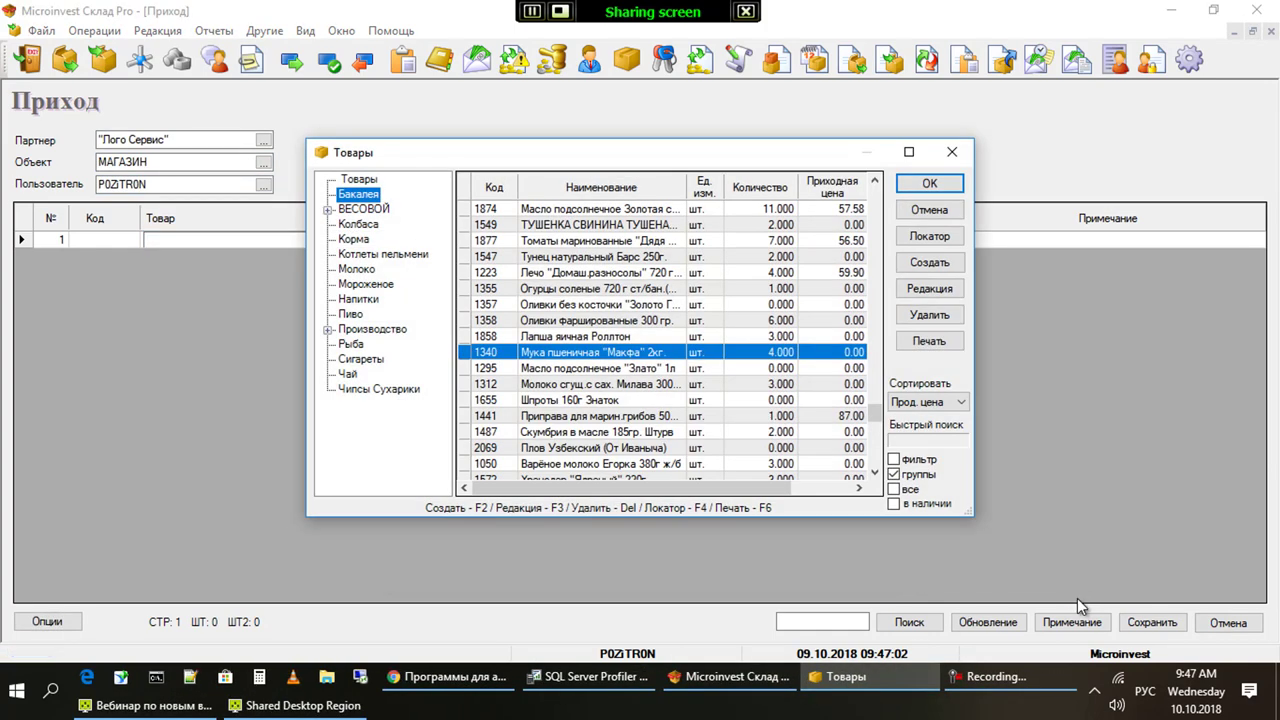
pyautogui.hotkey('shift', 'Up')
pyautogui.hotkey('shift', 'Up')
pyautogui.hotkey('shift', 'Up')
pyautogui.hotkey('shift', 'Up')
pyautogui.press('Return')
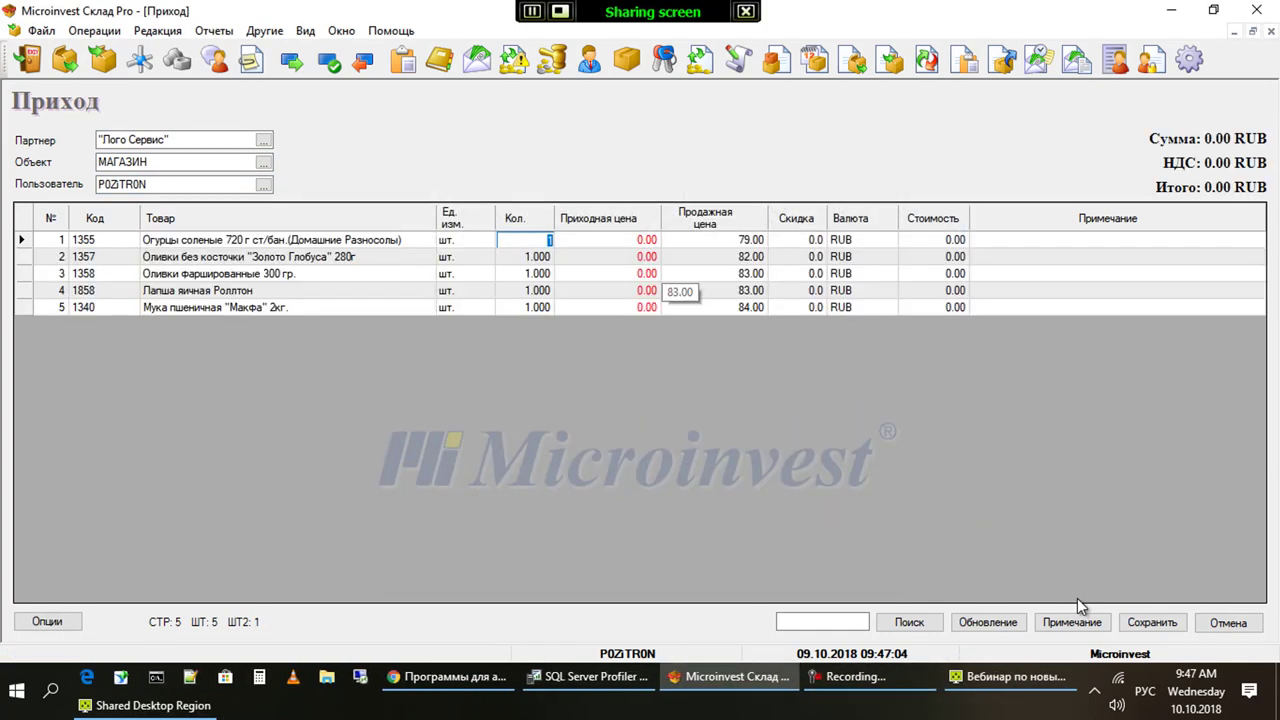
# Check that the new lines show quantity 1.000, then discard the receipt unsaved
pyautogui.hotkey('ctrl', 'End')
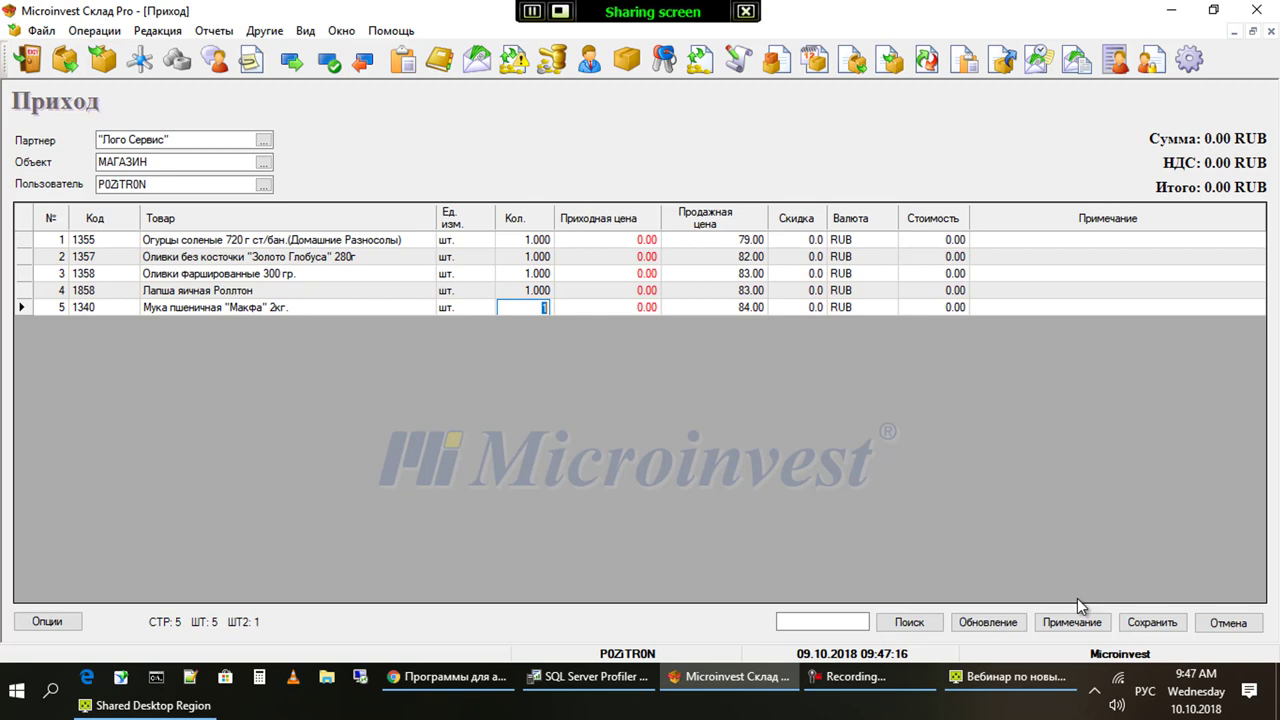
pyautogui.press('Escape')
pyautogui.press('Left')
pyautogui.press('Return')
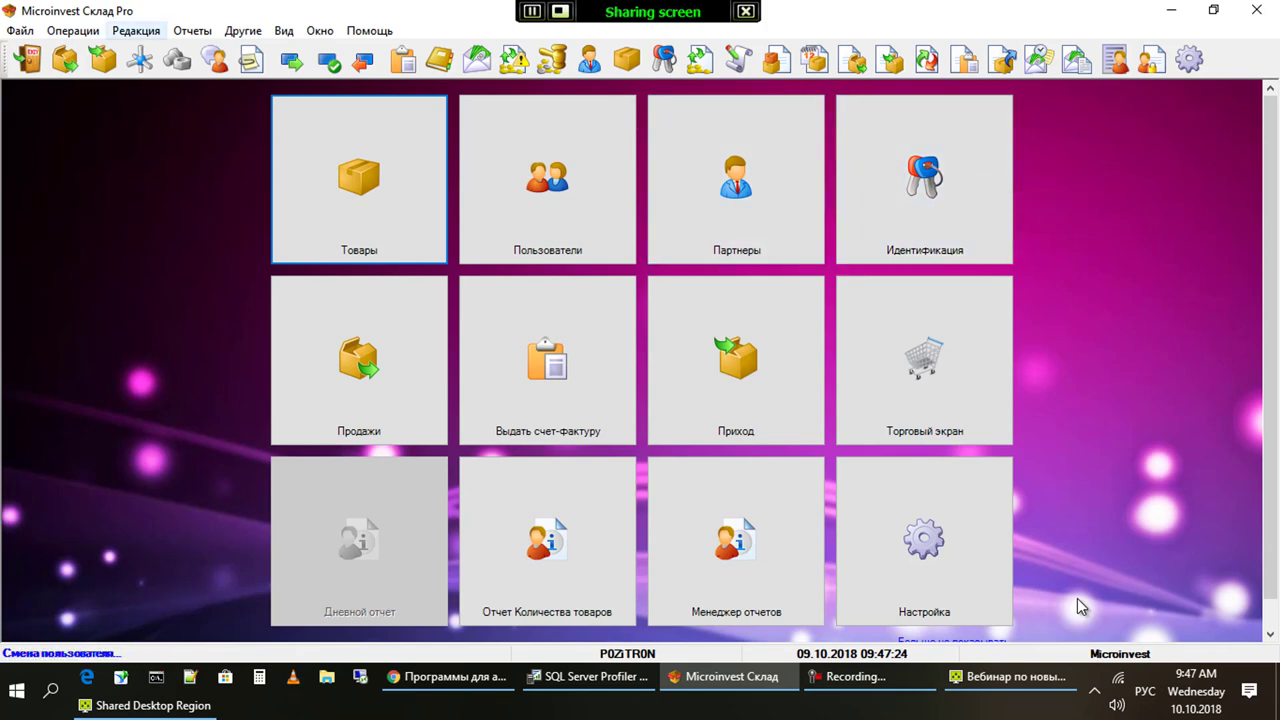
# Start a Предоплата from Редакция > Оплаты with the client as Партнер
pyautogui.press('Return')
pyautogui.press('Down')
pyautogui.press('Down')
pyautogui.press('Down')
pyautogui.press('Down')
pyautogui.press('Down')
pyautogui.press('Down')
pyautogui.press('Right')
pyautogui.press('Down')
pyautogui.press('Down')
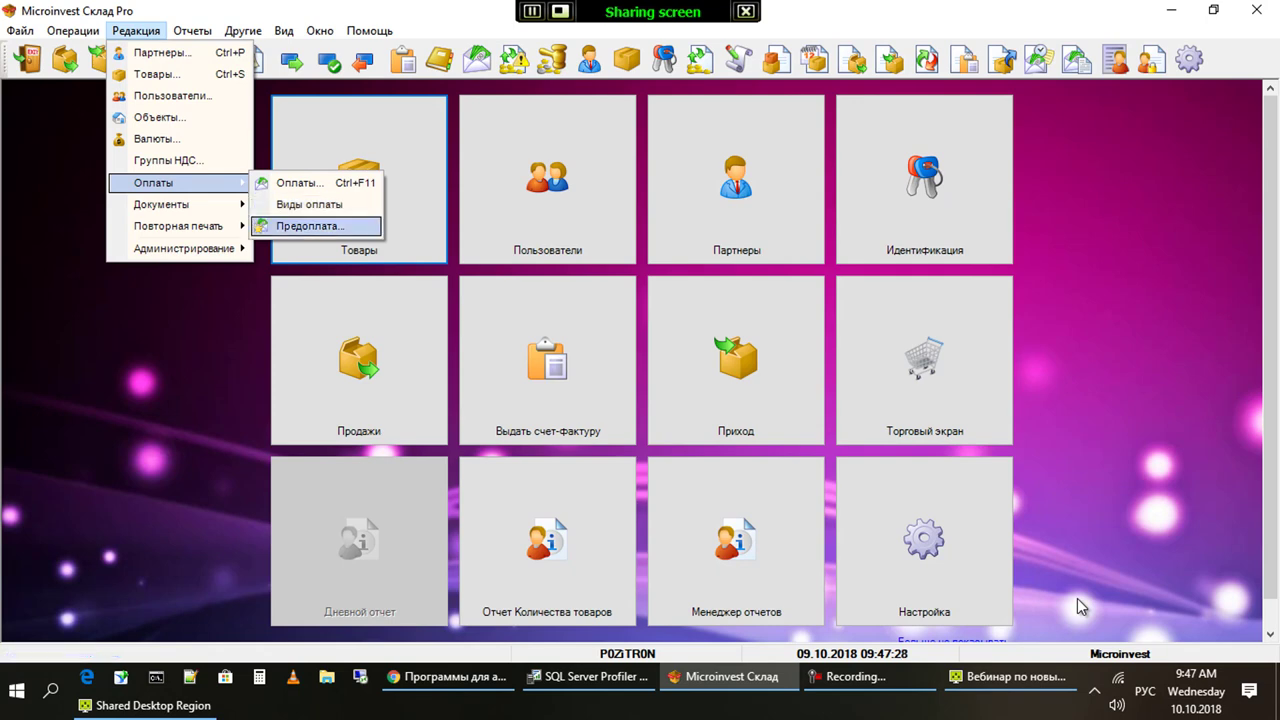
pyautogui.press('Return')
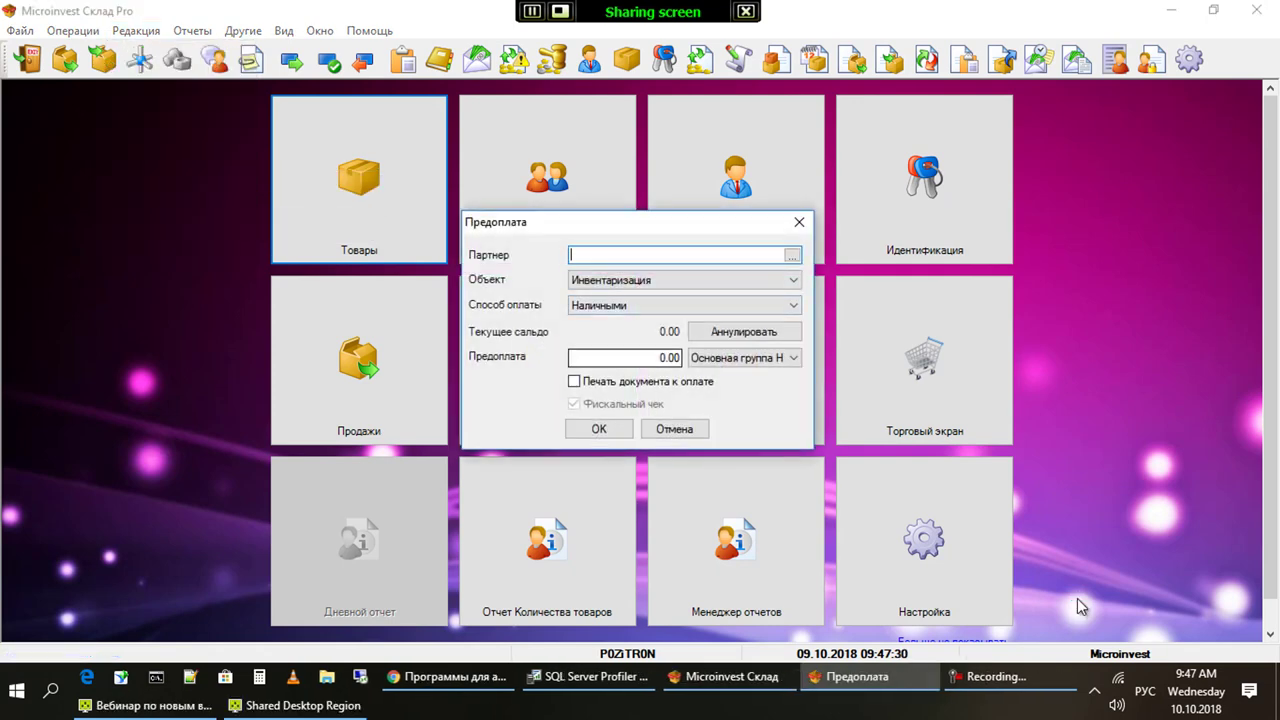
pyautogui.press('Return')
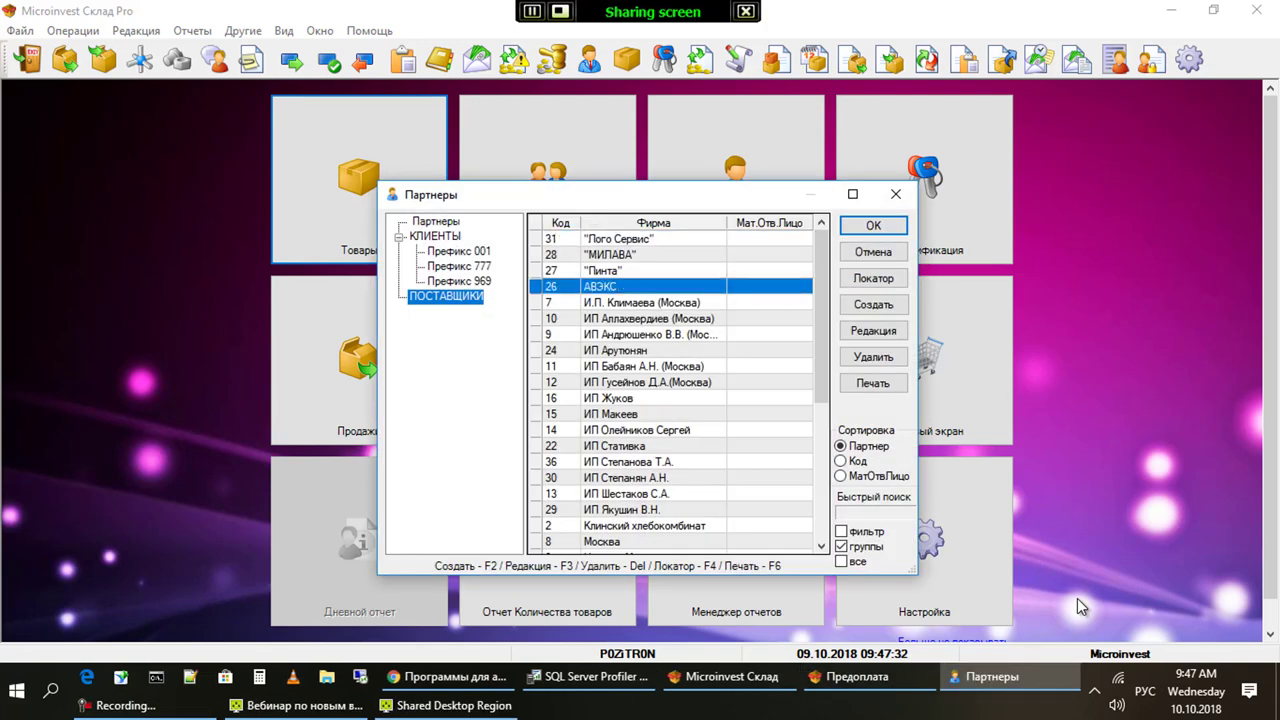
pyautogui.press('Up')
pyautogui.press('Up')
pyautogui.press('Up')
pyautogui.press('Up')
pyautogui.press('Up')
pyautogui.press('Return')
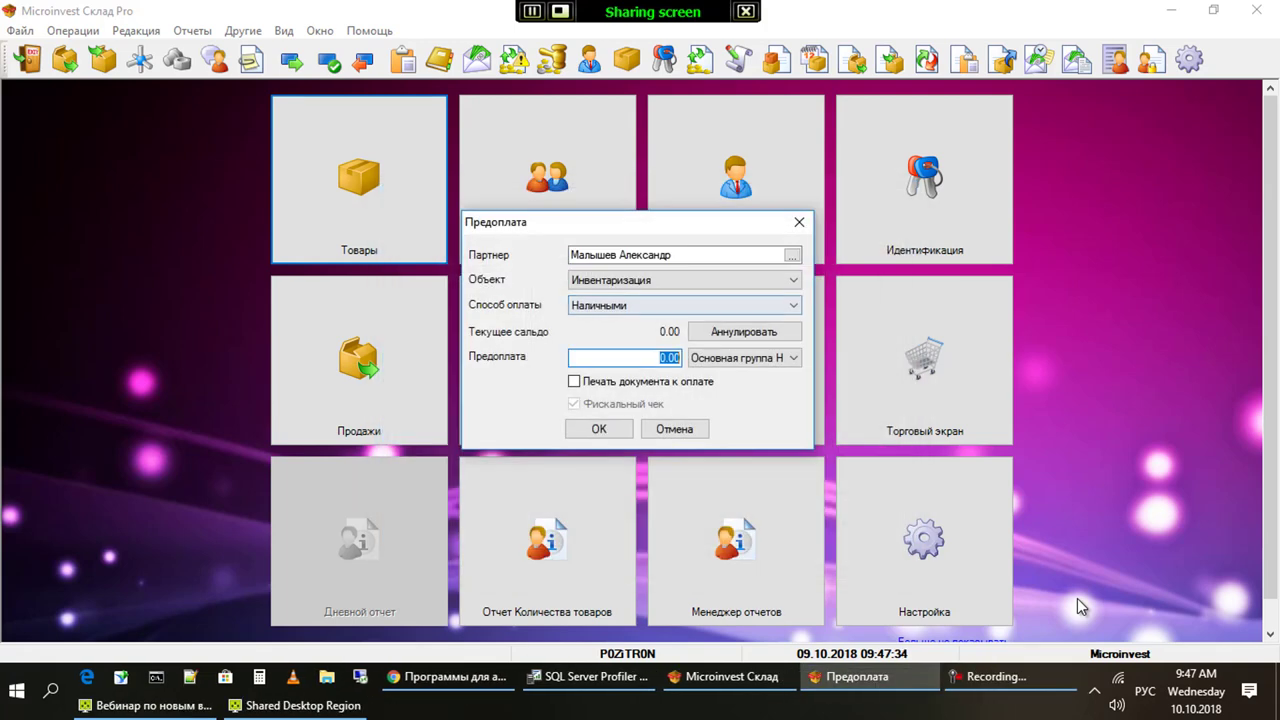
# Set the prepayment's Объект to МАГАЗИН and its VAT group to не облагается
pyautogui.hotkey('alt', 'Down')
pyautogui.press('Down')
pyautogui.press('Return')
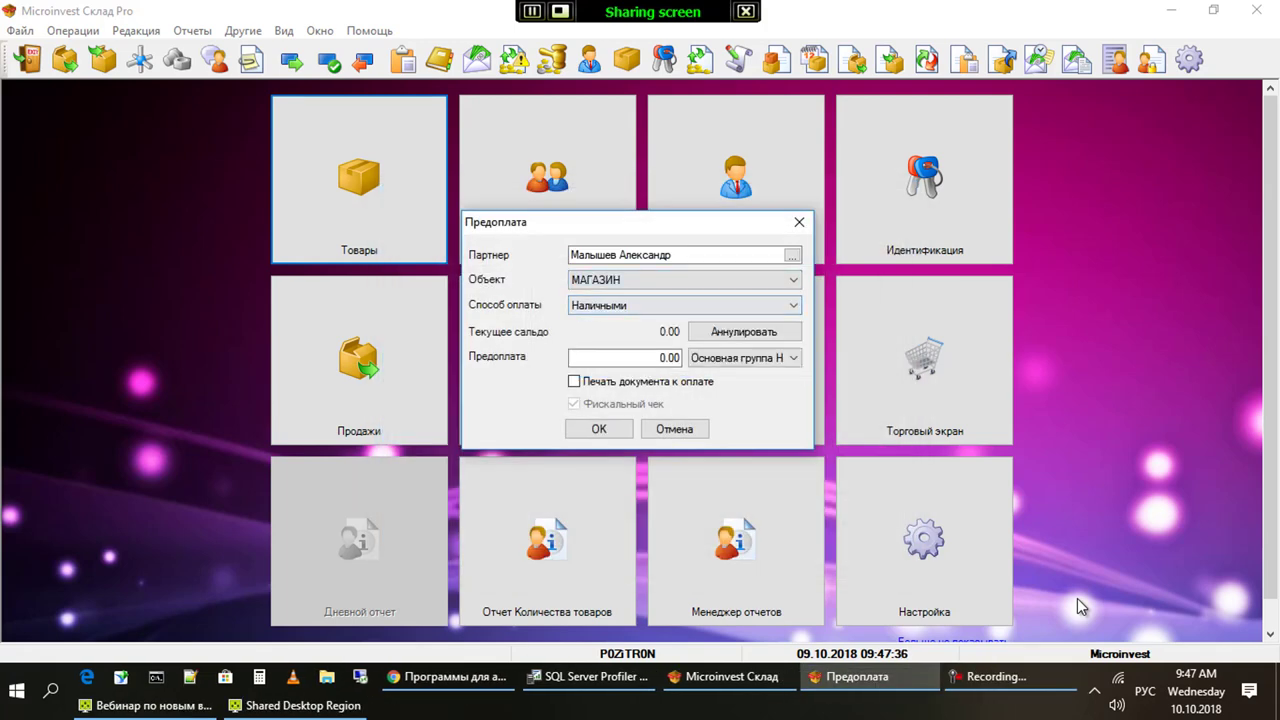
pyautogui.press('Tab')
pyautogui.hotkey('alt', 'Down')
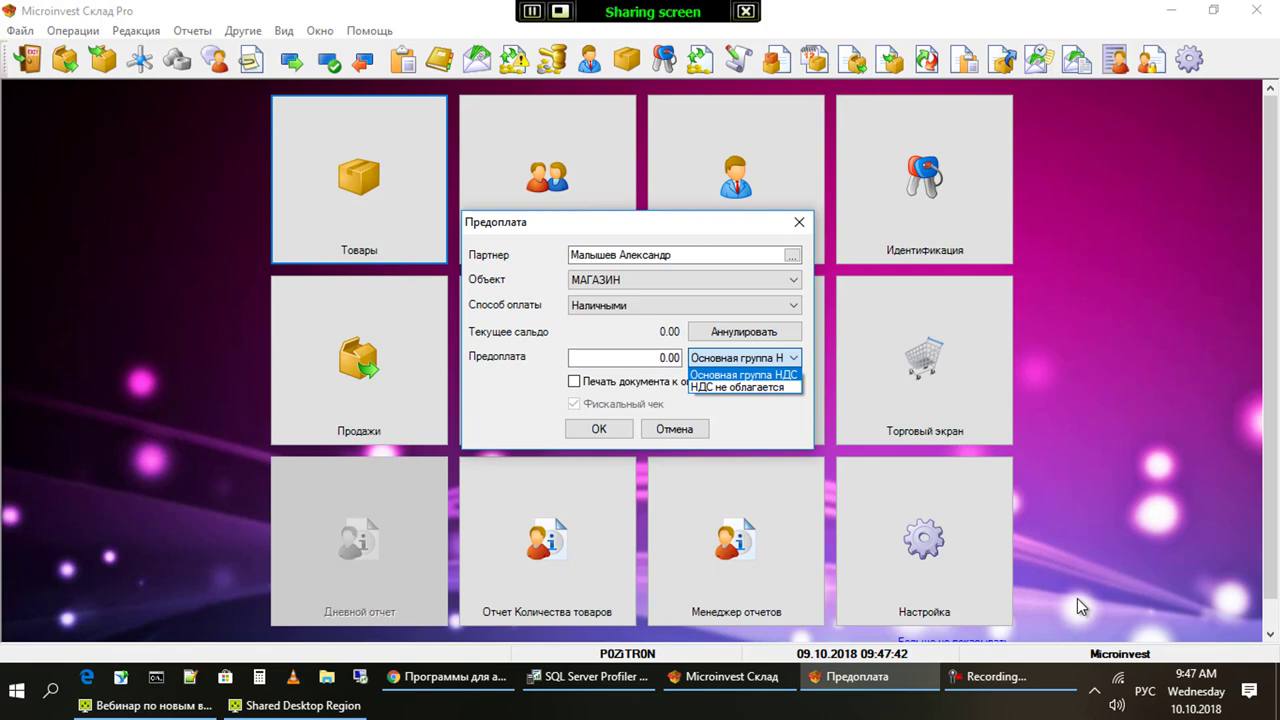
pyautogui.press('Down')
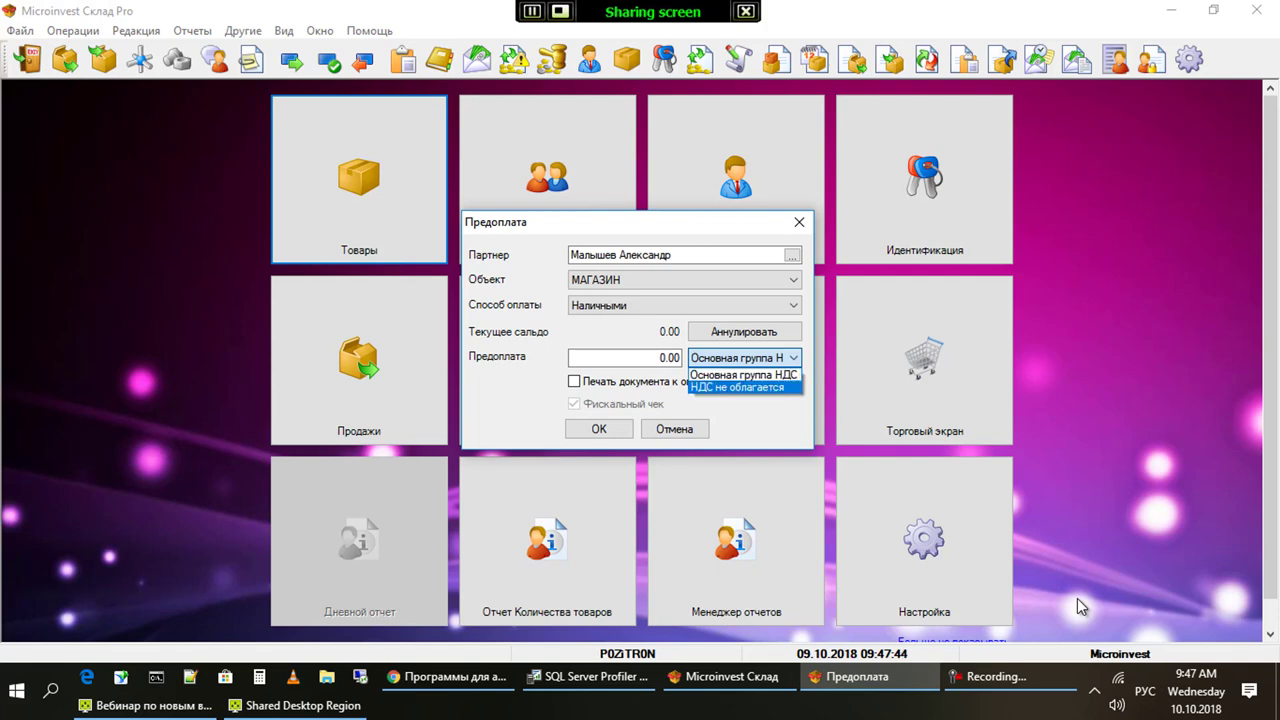
pyautogui.press('Return')
# Enter a 200 prepayment amount, agree to print the receipt, and record it
pyautogui.hotkey('shift', 'Tab')
pyautogui.write('200')
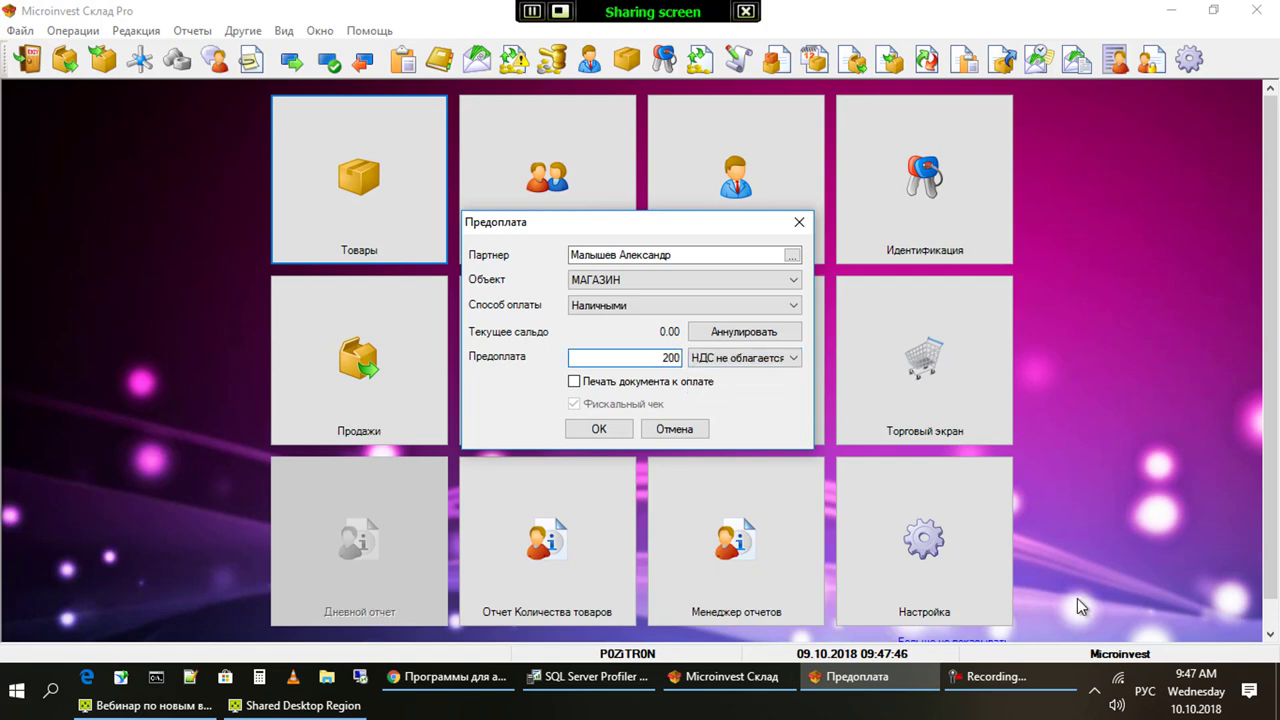
pyautogui.press('Return')
pyautogui.press('Return')
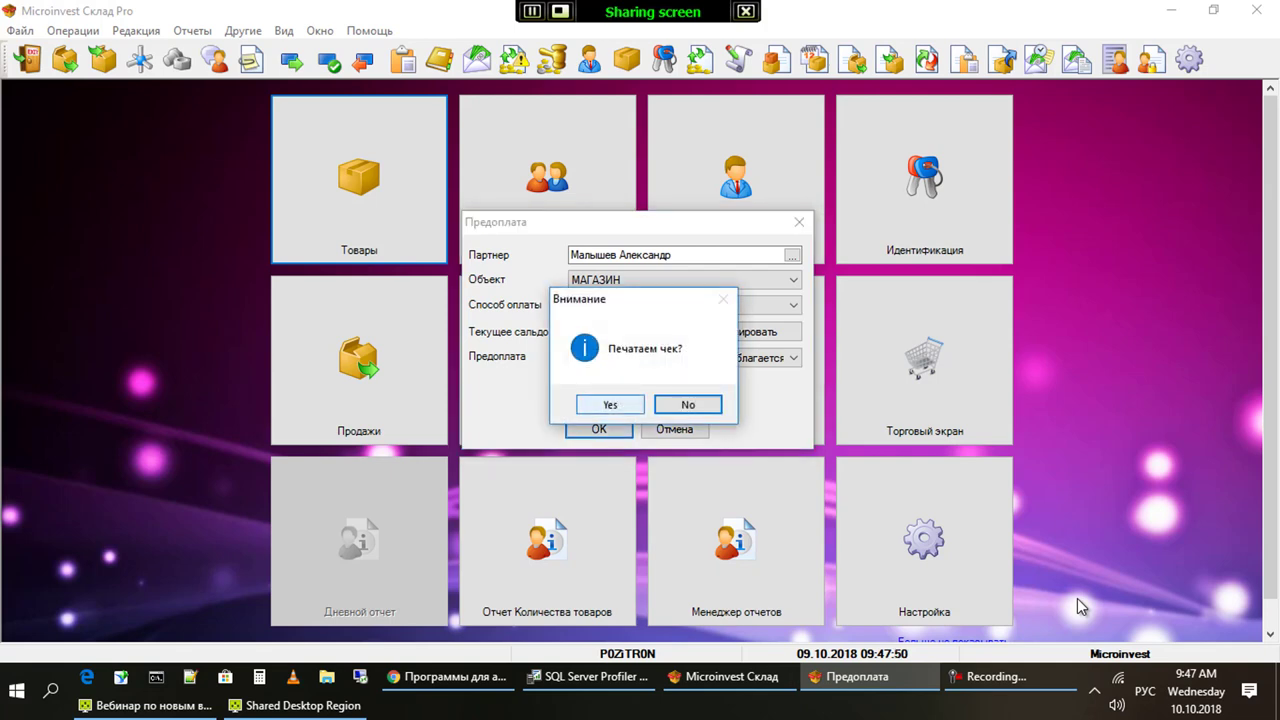
pyautogui.press('Left')
pyautogui.press('Return')
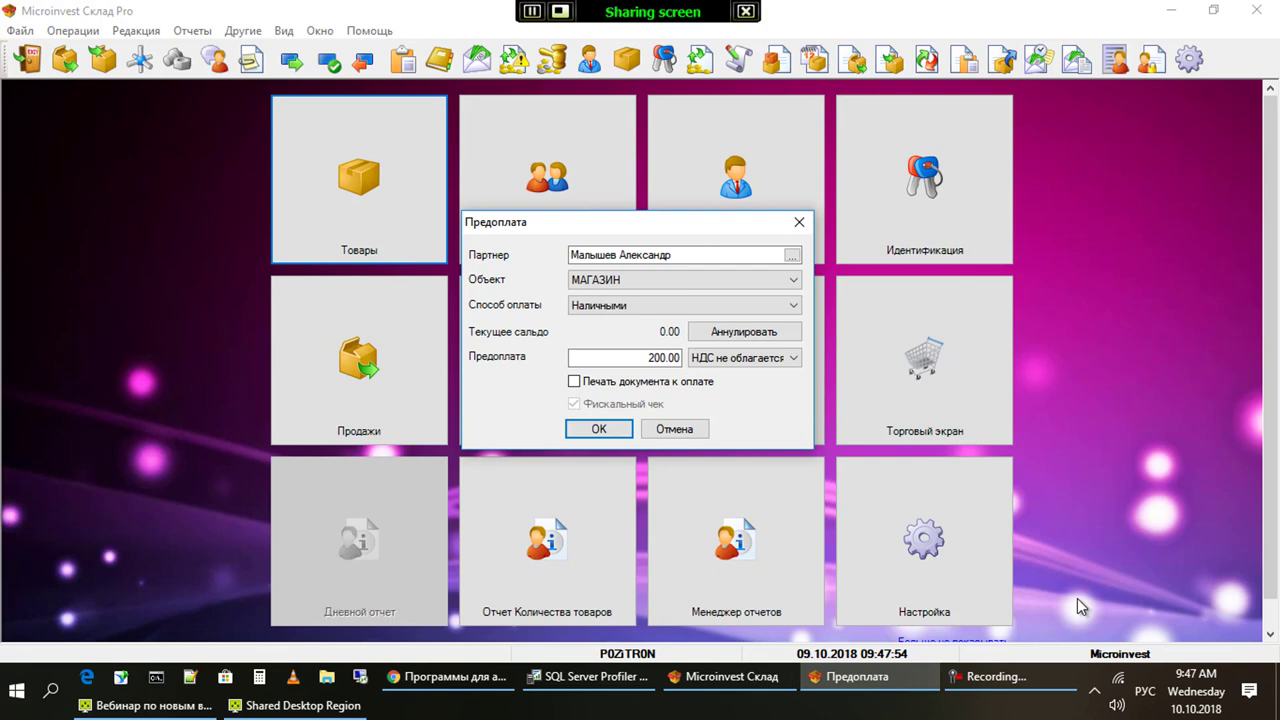
pyautogui.press('Return')
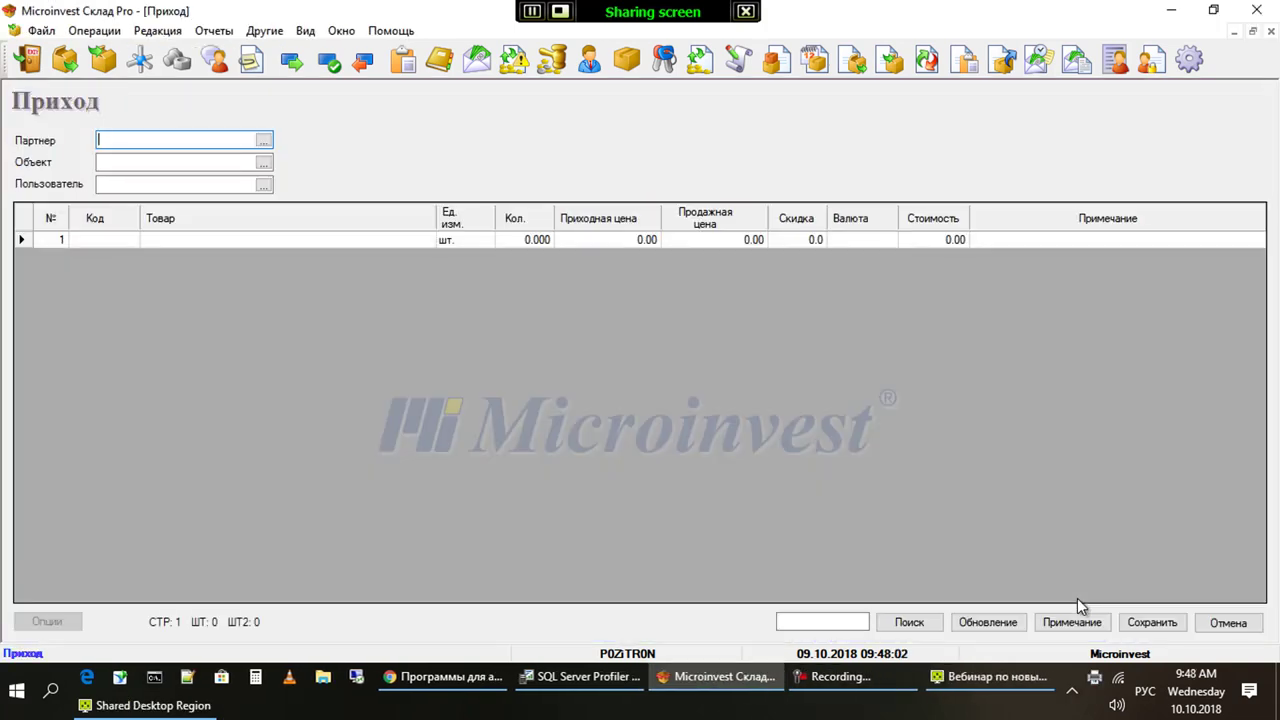
# Close the empty Приход receipt document
pyautogui.press('Escape')
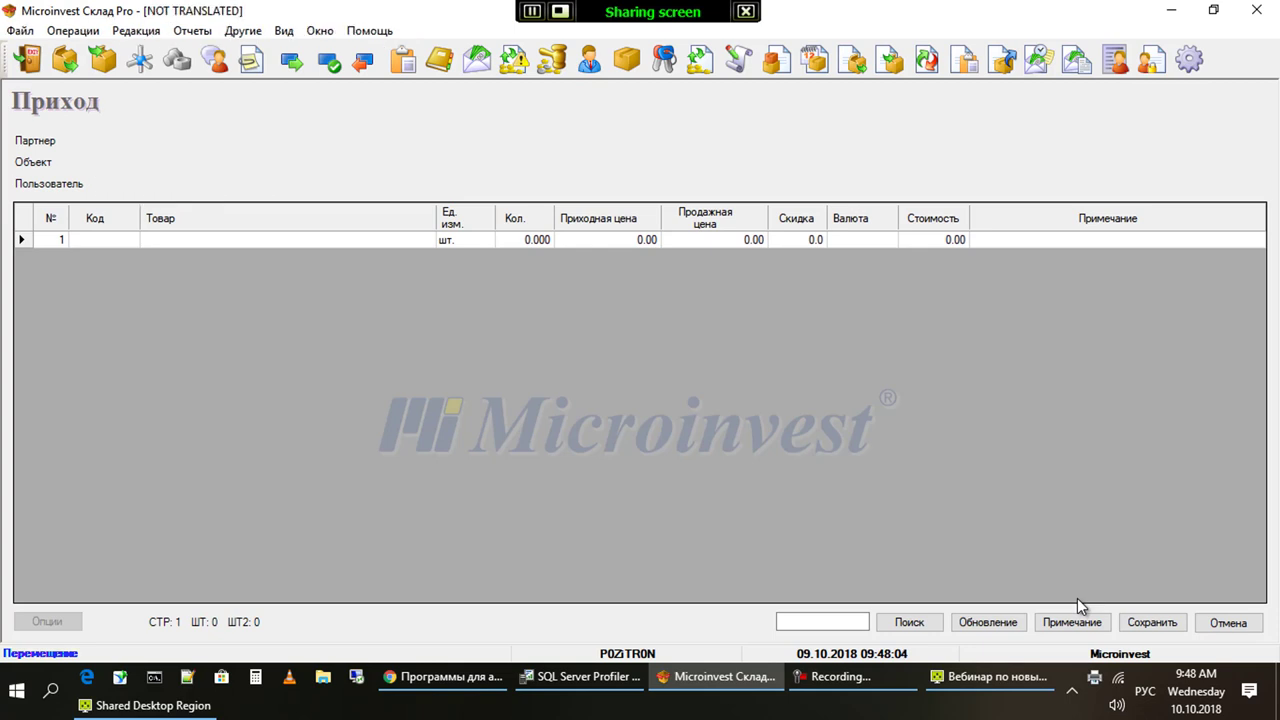
pyautogui.press('Down')
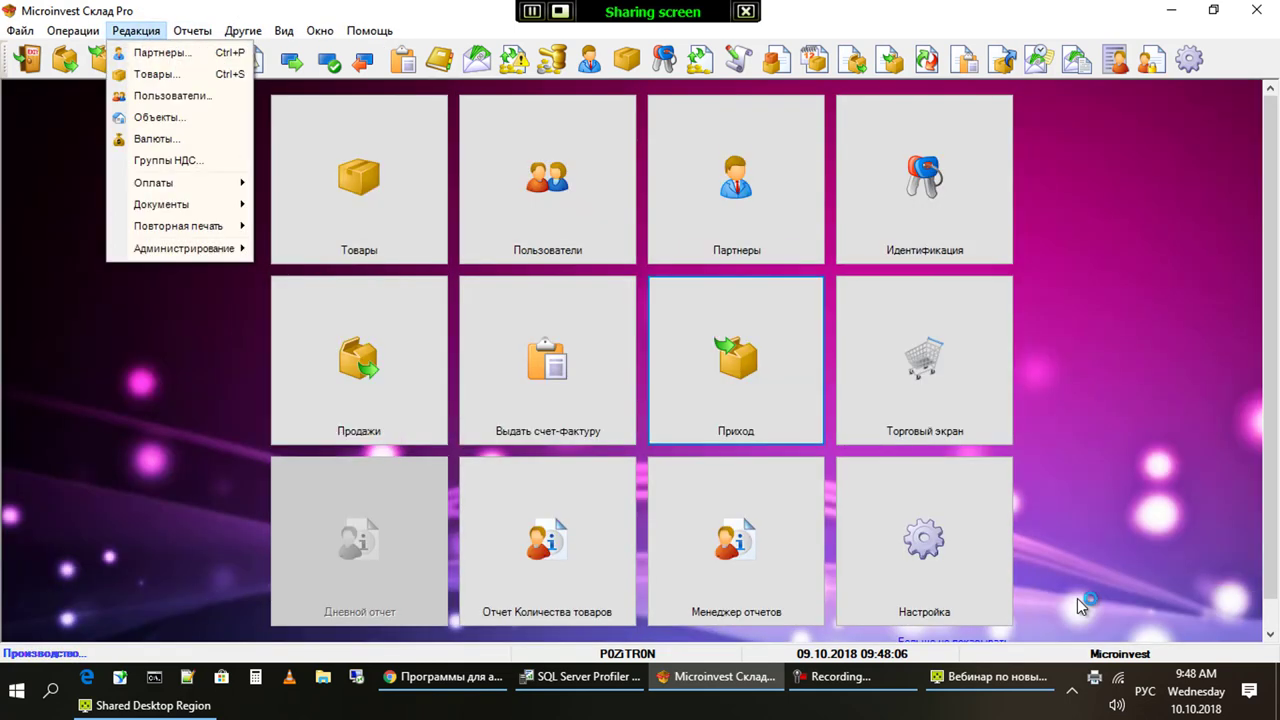
pyautogui.press('Escape')
pyautogui.press('Right')
pyautogui.press('Up')
# Switch the active user to Товаровед, entering that account's password
pyautogui.press('Return')
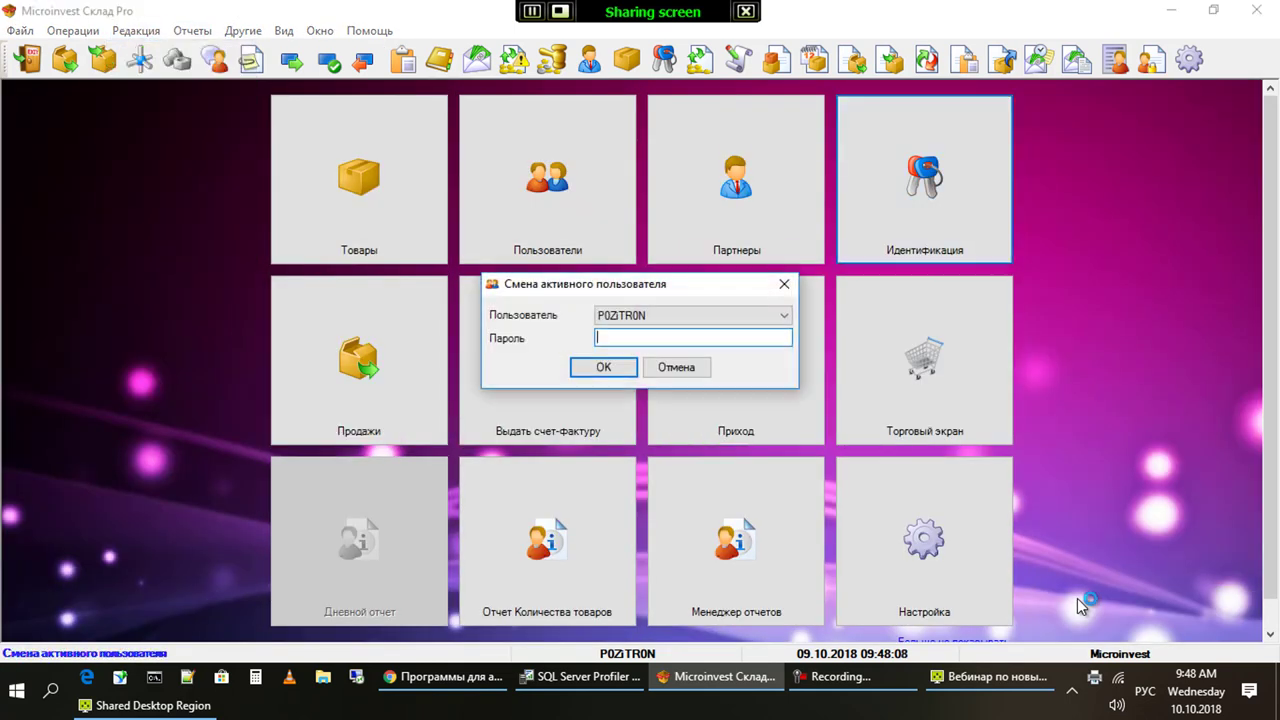
pyautogui.hotkey('alt', 'Down')
pyautogui.press('Down')
pyautogui.press('Down')
pyautogui.press('Down')
pyautogui.press('Down')
pyautogui.press('Down')
pyautogui.press('Return')
pyautogui.press('Tab')
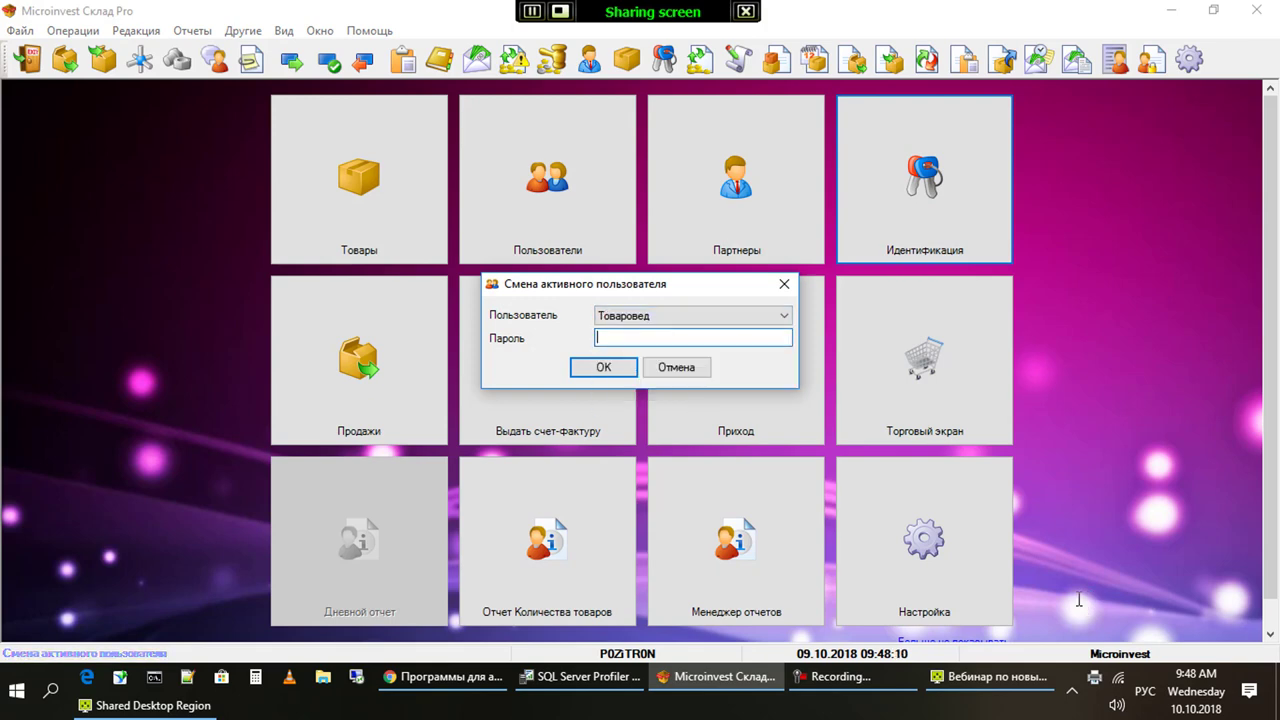
pyautogui.write('1')
pyautogui.press('Return')
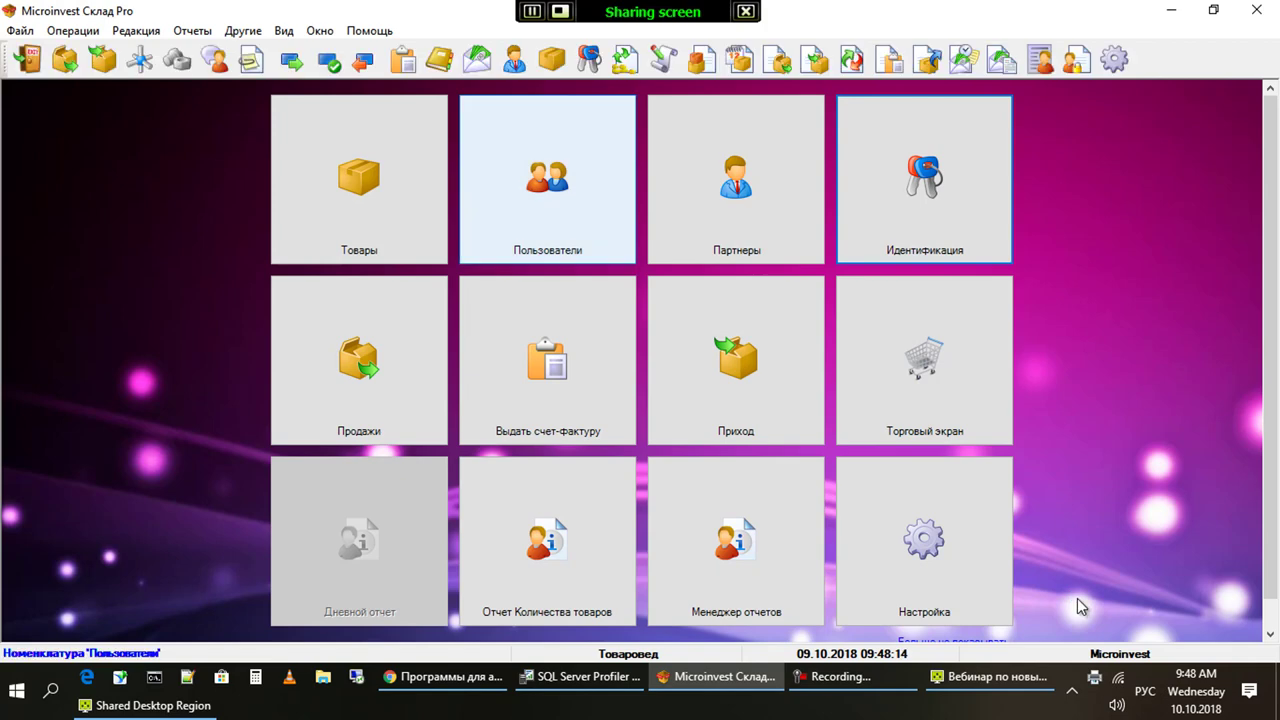
# Browse the Пользователи list to find Товаровед in АДМИНИСТРАЦИЯ, then close without changes
pyautogui.press('Left')
pyautogui.press('Right')
pyautogui.press('Return')
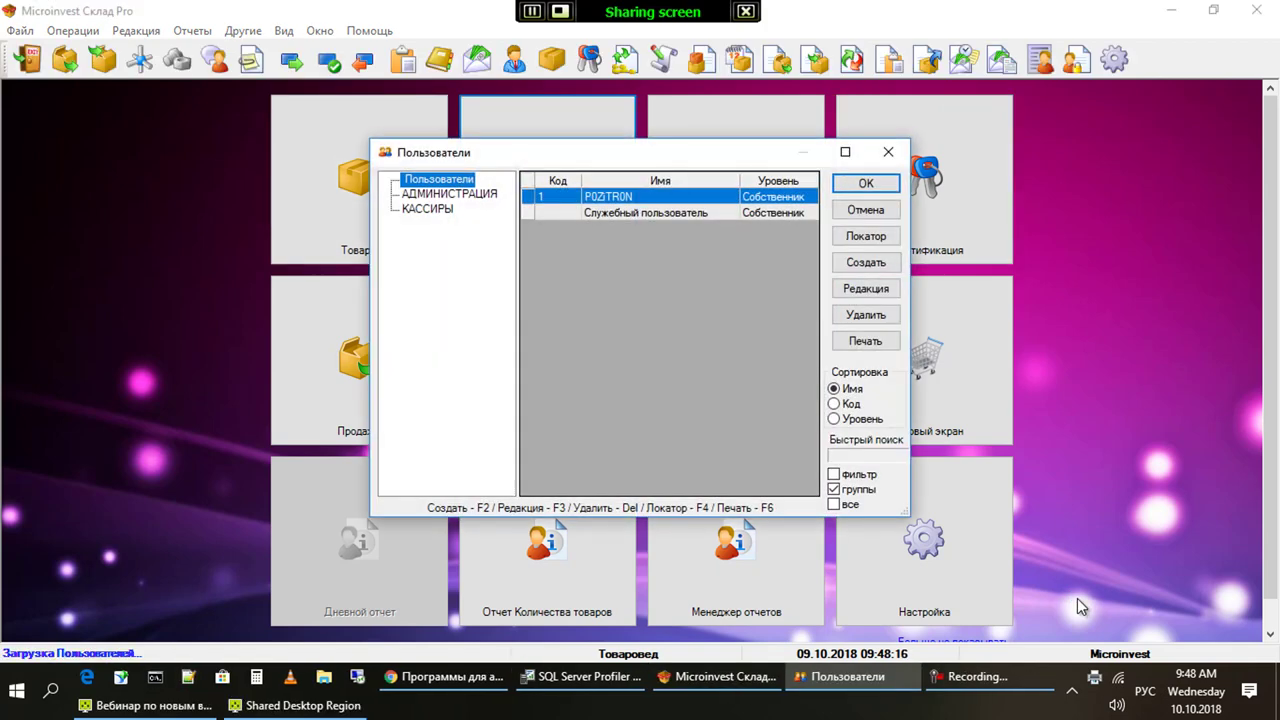
pyautogui.press('Down')
pyautogui.press('Tab')
pyautogui.press('Down')
pyautogui.press('Escape')
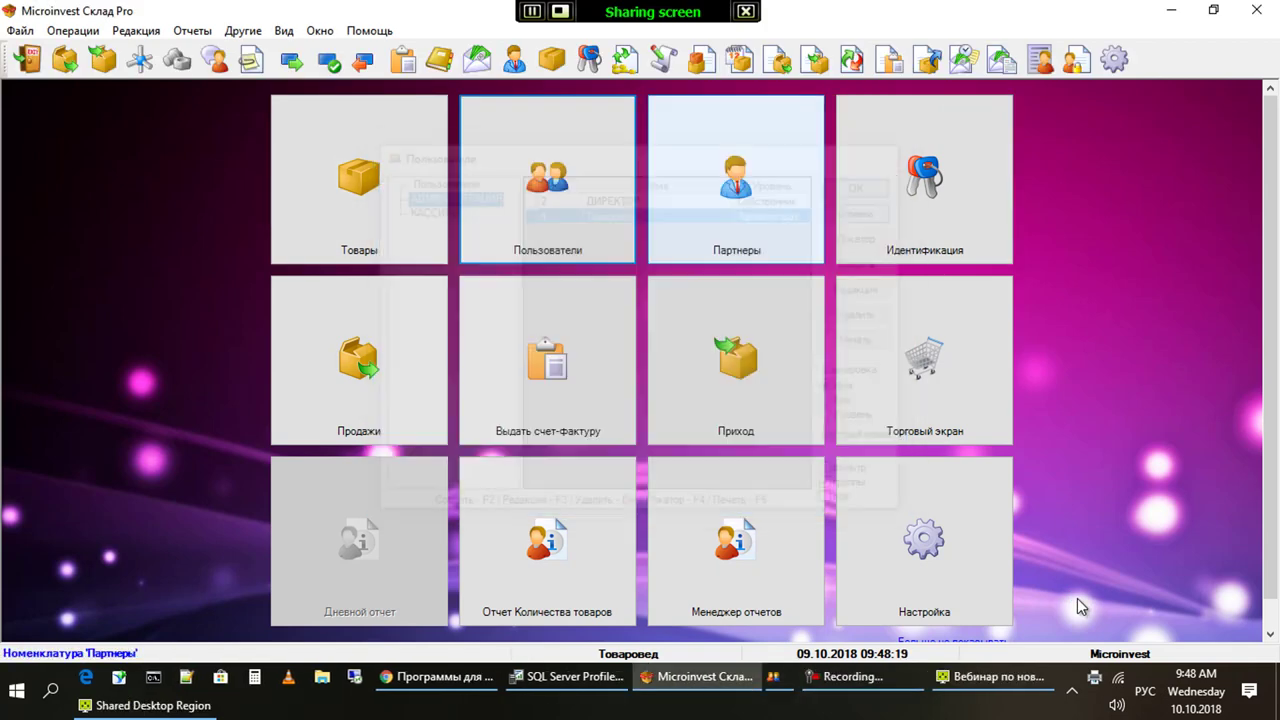
# Browse Редакция > Документы to show the Менеджмент document types
pyautogui.hotkey('alt', 'Right')
pyautogui.press('Right')
pyautogui.press('Down')
pyautogui.press('Down')
pyautogui.press('Down')
pyautogui.press('Down')
pyautogui.press('Down')
pyautogui.press('Up')
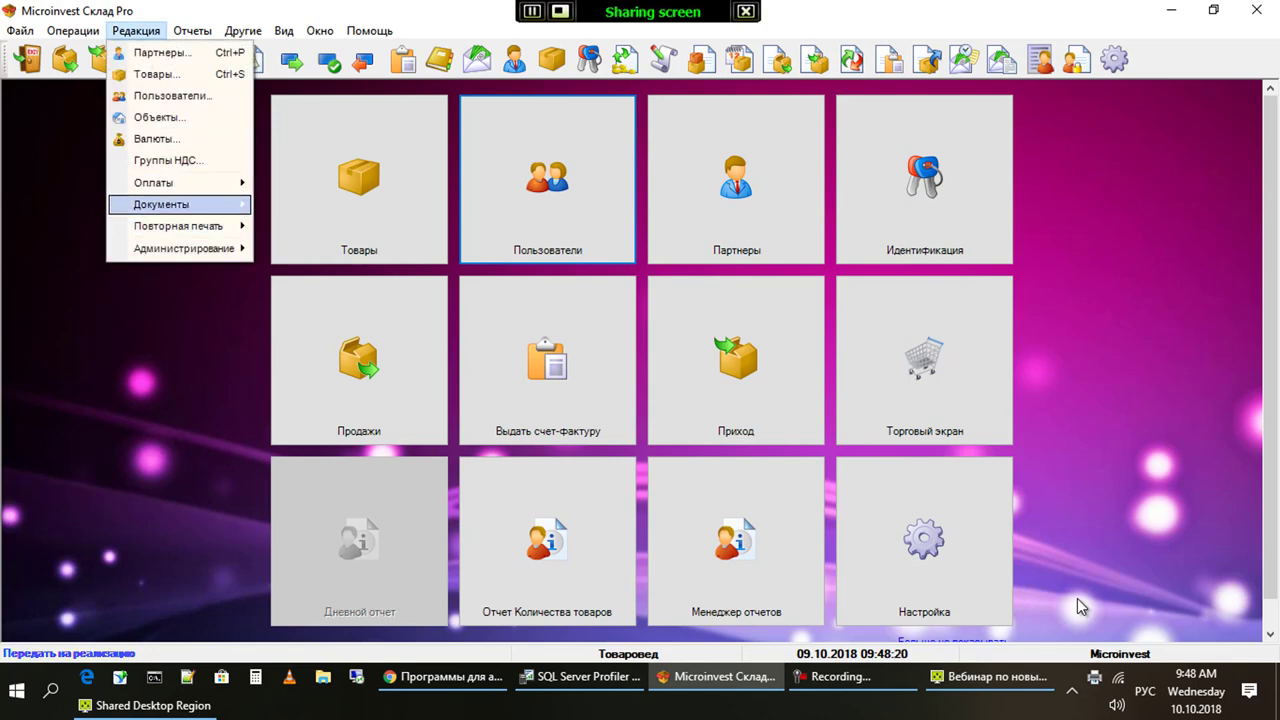
pyautogui.press('Right')
pyautogui.press('Down')
pyautogui.press('Down')
pyautogui.press('Down')
pyautogui.press('Down')
pyautogui.press('Down')
pyautogui.press('Down')
pyautogui.press('Down')
pyautogui.press('Down')
pyautogui.press('Down')
pyautogui.press('Right')
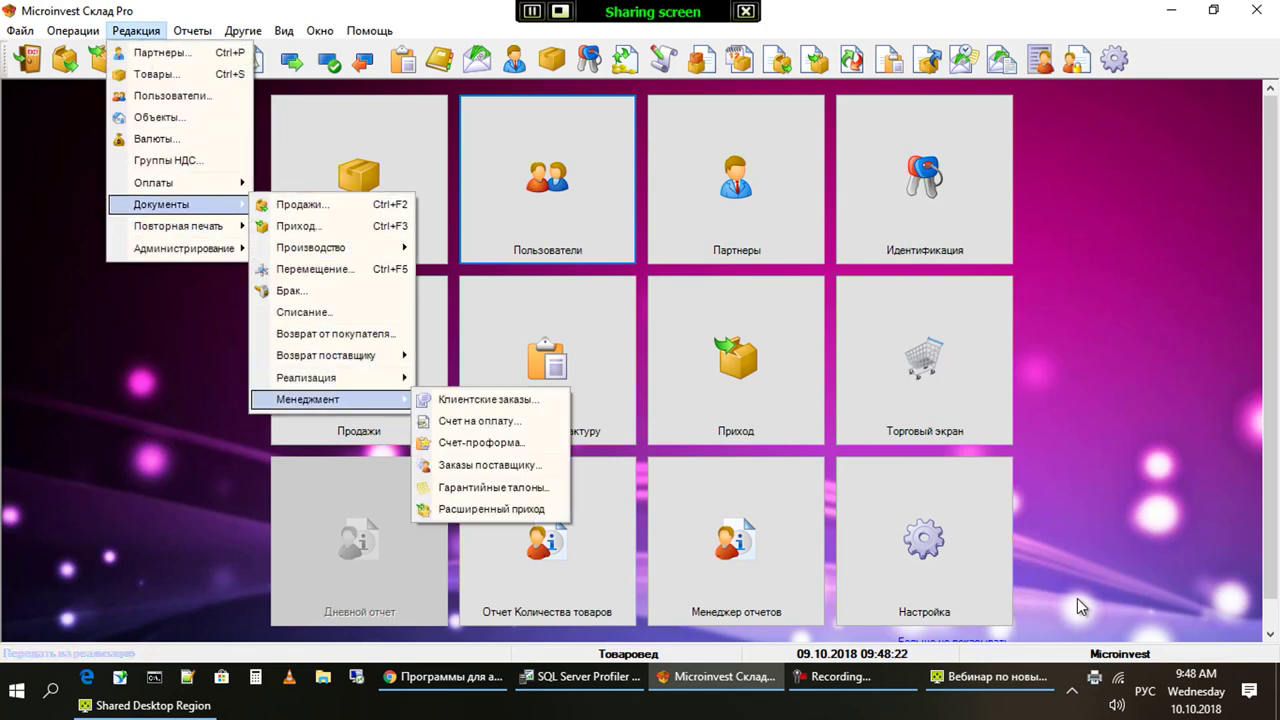
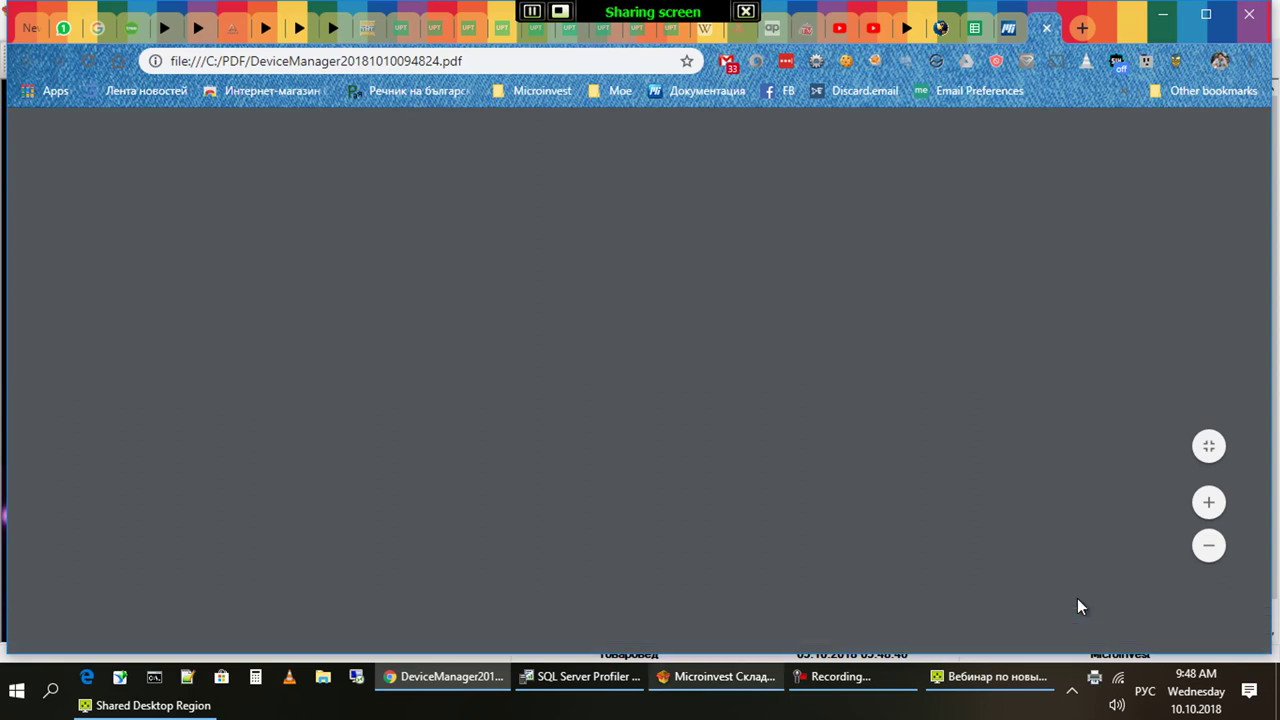
# Review the 200.00 prepayment receipt PDF in Chrome, then return to Microinvest Склад Pro
pyautogui.hotkey('alt', 'Tab')
pyautogui.hotkey('alt', 'Tab')
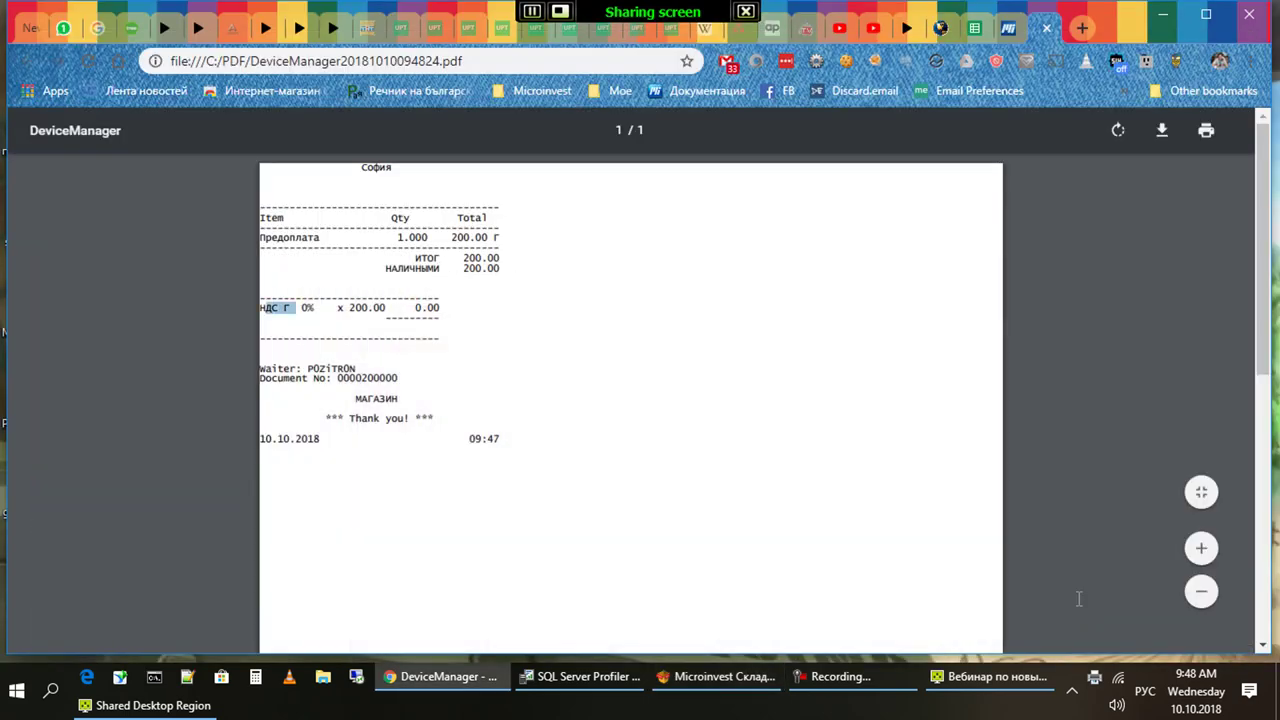
pyautogui.hotkey('alt', 'Tab')
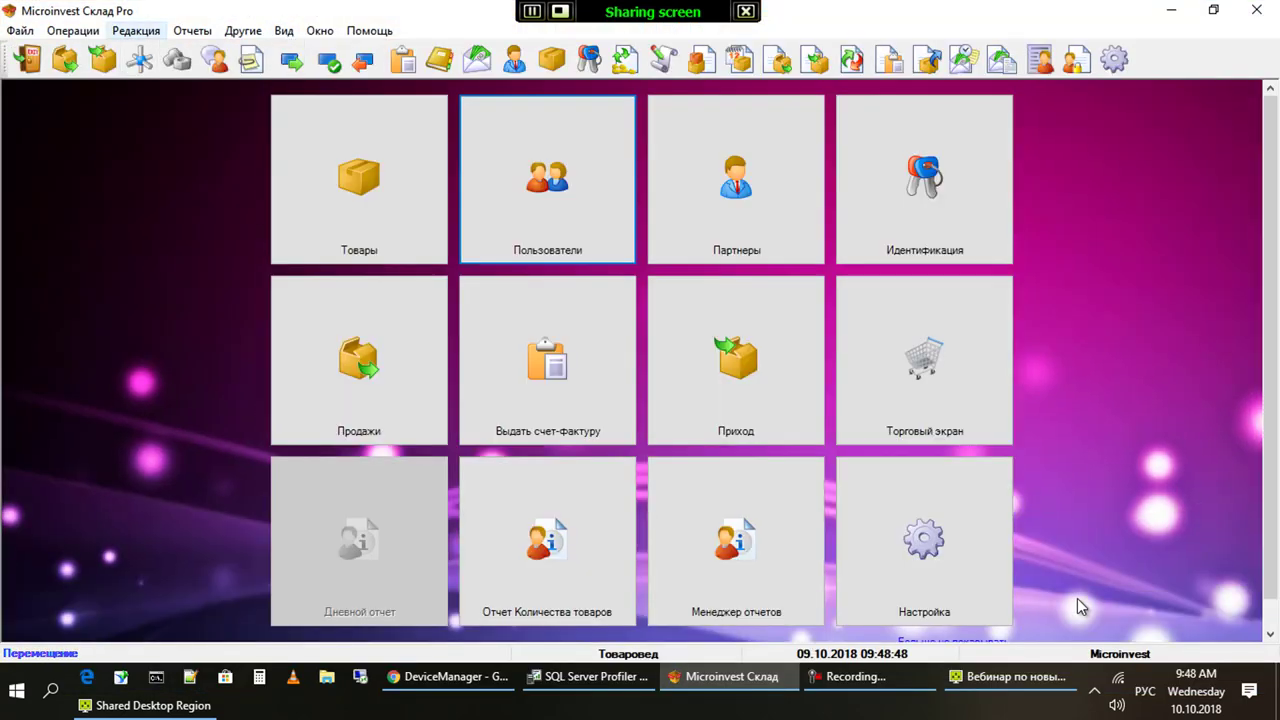
# Browse the Документы editing and Повторная печать reprint commands in the Редакция menu
pyautogui.press('Down')
pyautogui.press('Down')
pyautogui.press('Down')
pyautogui.press('Down')
pyautogui.press('Down')
pyautogui.press('Down')
pyautogui.press('Down')
pyautogui.press('Down')
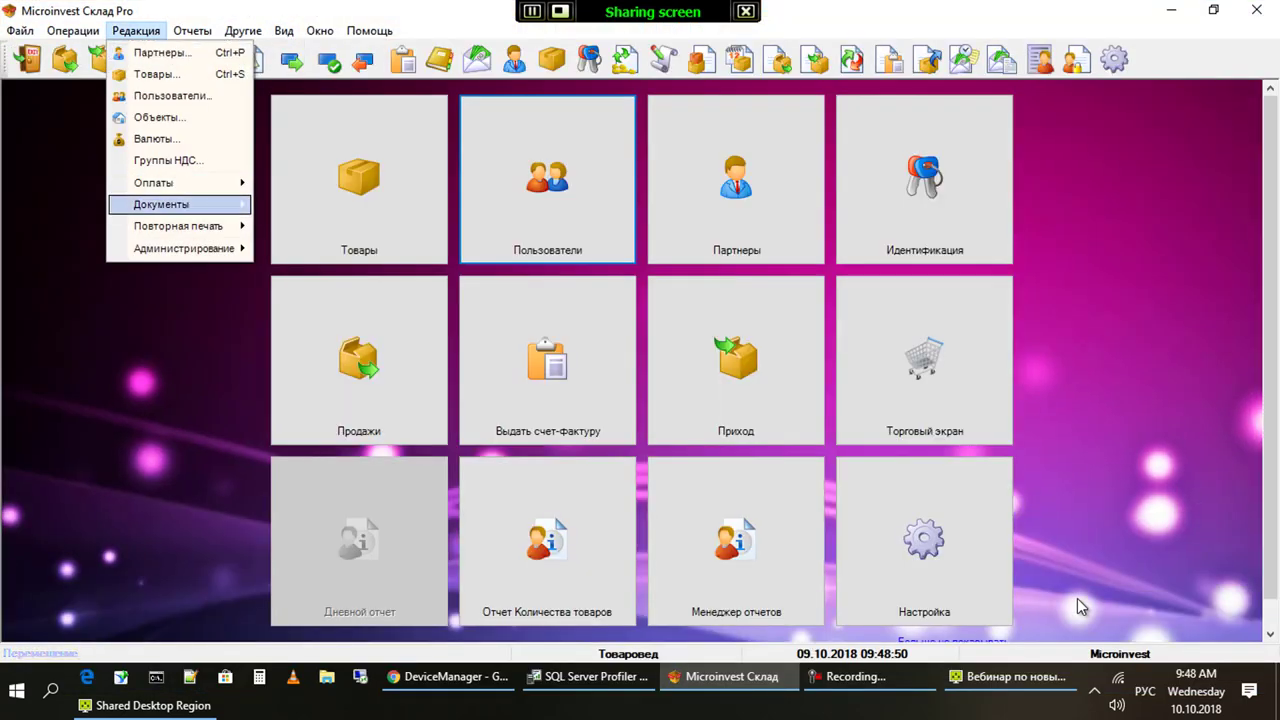
pyautogui.press('Right')
pyautogui.press('Down')
pyautogui.press('Down')
pyautogui.press('Down')
pyautogui.press('Down')
pyautogui.press('Down')
pyautogui.press('Down')
pyautogui.press('Return')
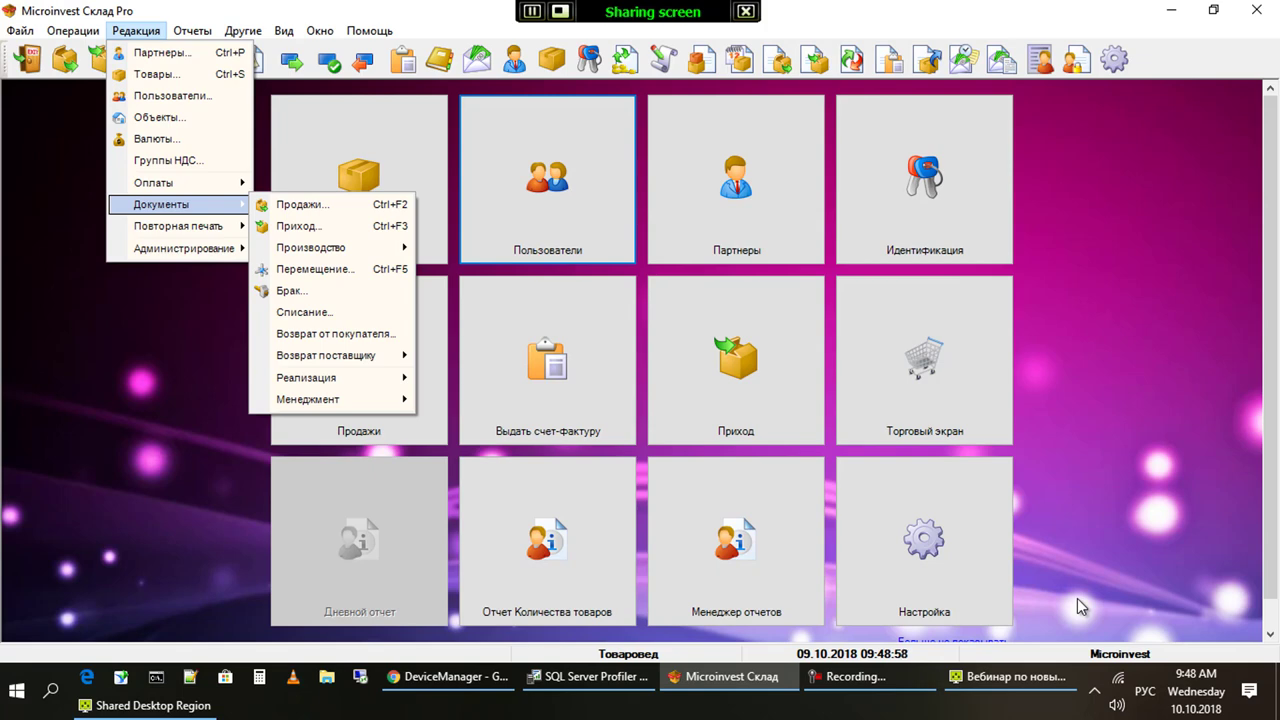
pyautogui.press('Up')
pyautogui.press('Down')
pyautogui.press('Down')
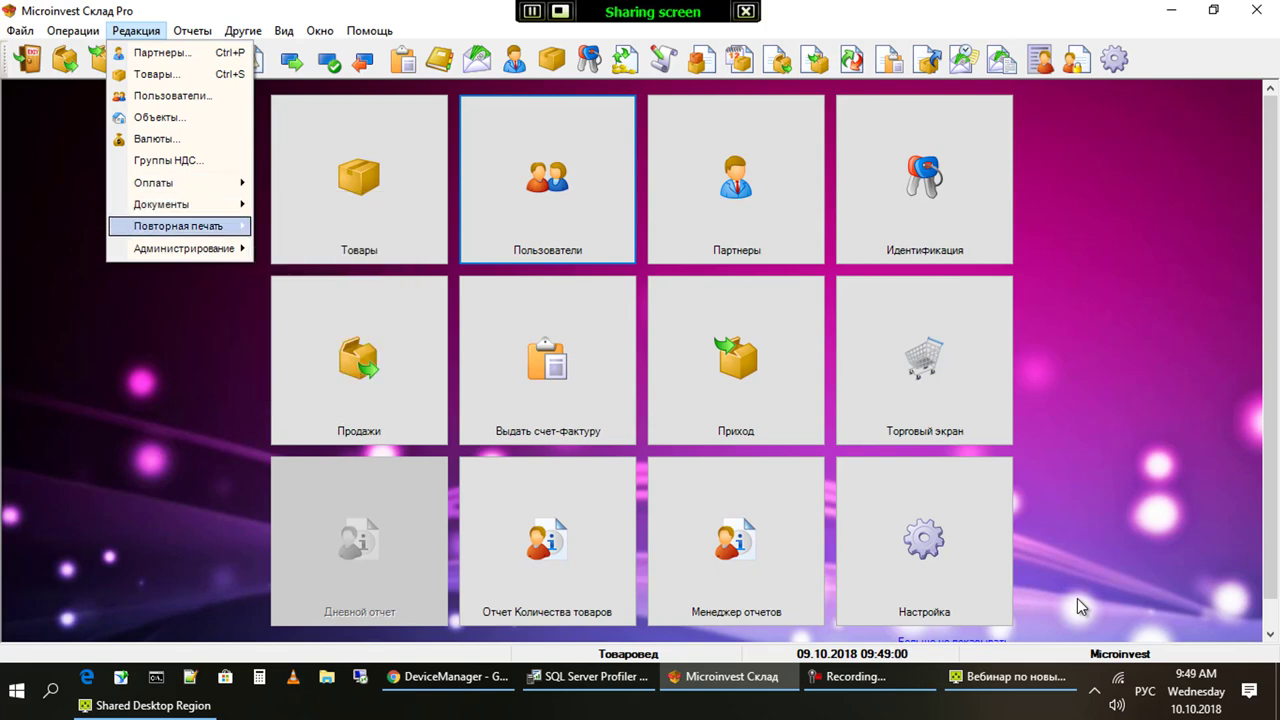
pyautogui.press('Right')
pyautogui.press('Up')
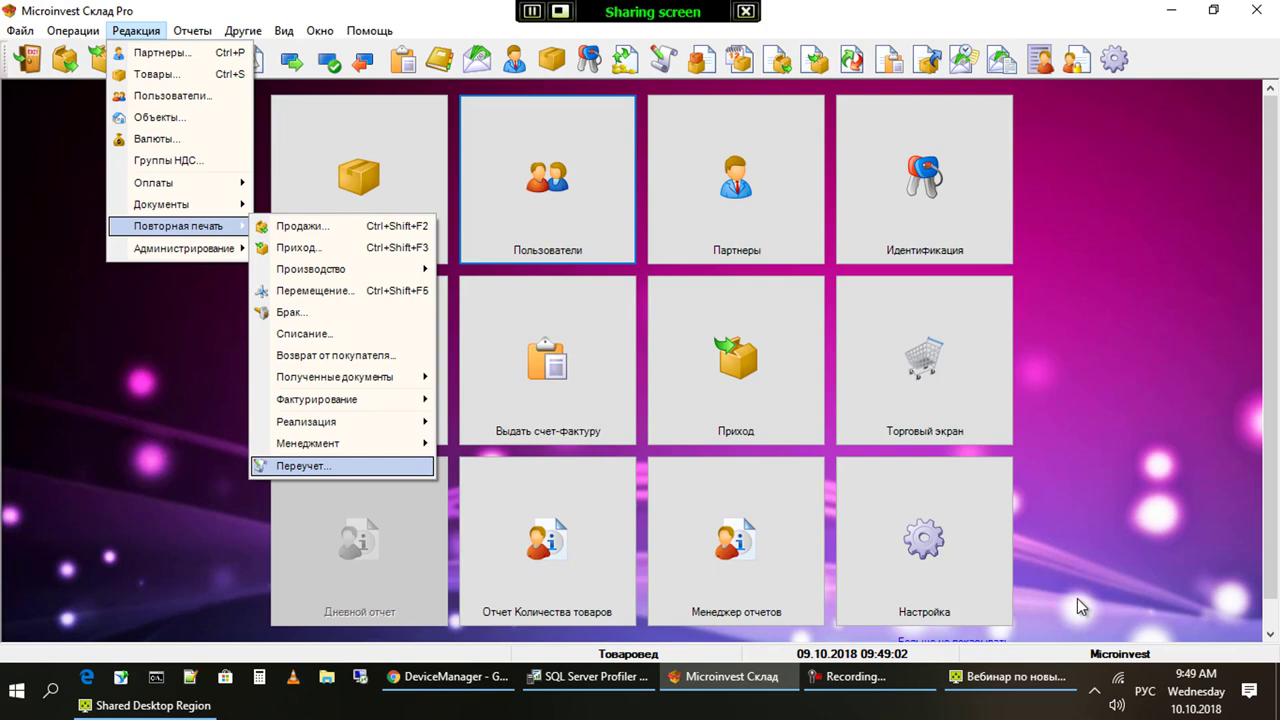
pyautogui.press('Return')
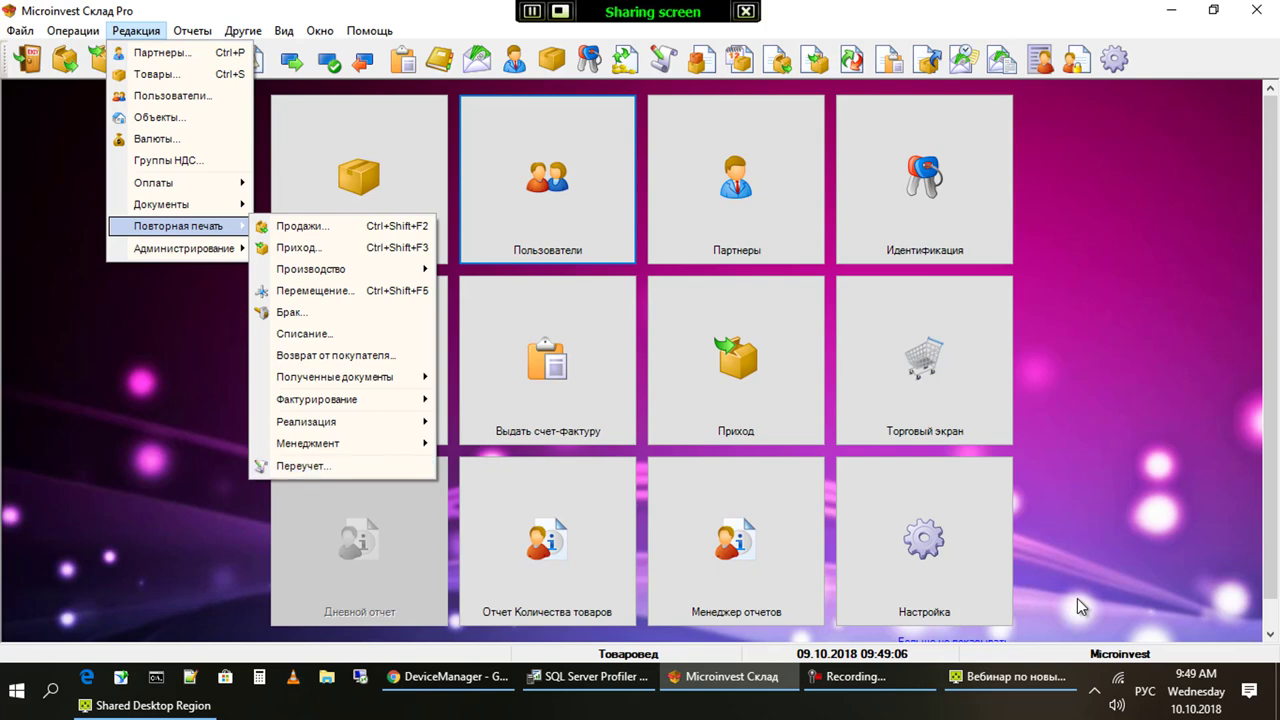
# Open the Смена активного пользователя prompt and show the list of available users
pyautogui.press('Escape')
pyautogui.press('Escape')
pyautogui.hotkey('ctrl', 'i')
pyautogui.hotkey('alt', 'Down')
pyautogui.press('Up')
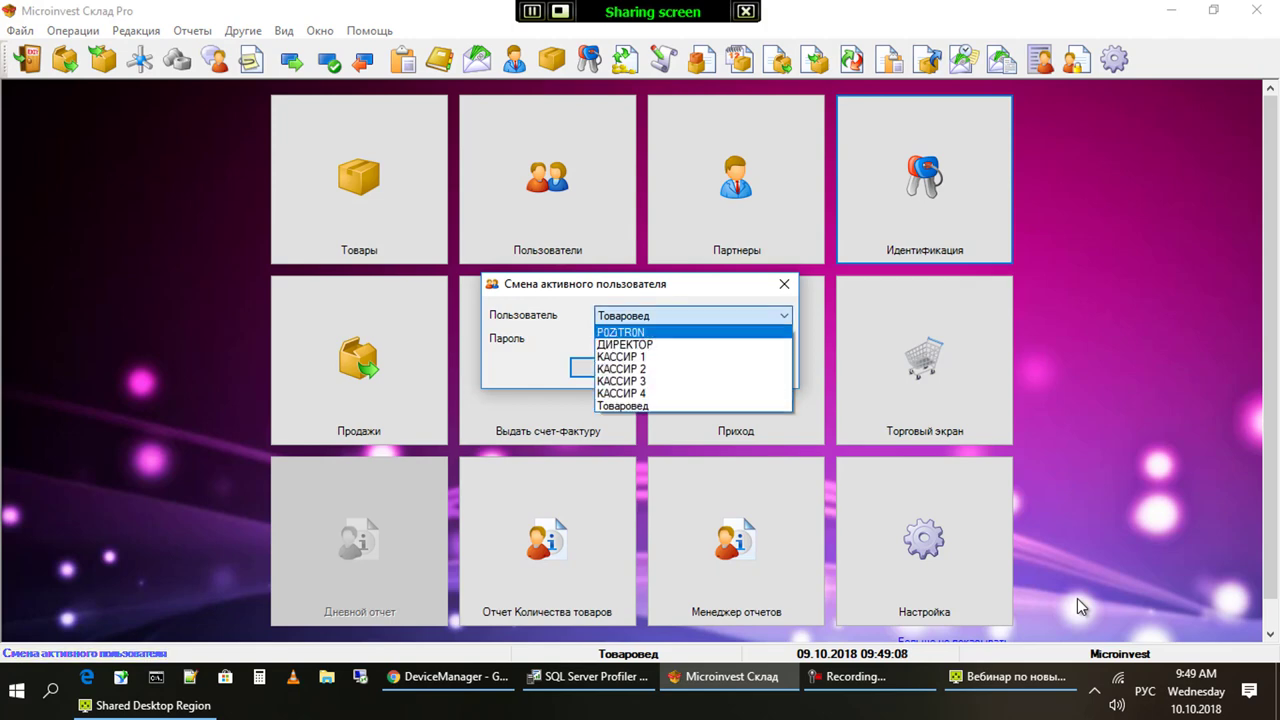
# Log in as POZITRON with its password and open the Отчеты menu
pyautogui.press('Return')
pyautogui.press('Tab')
pyautogui.write('1')
pyautogui.press('Return')
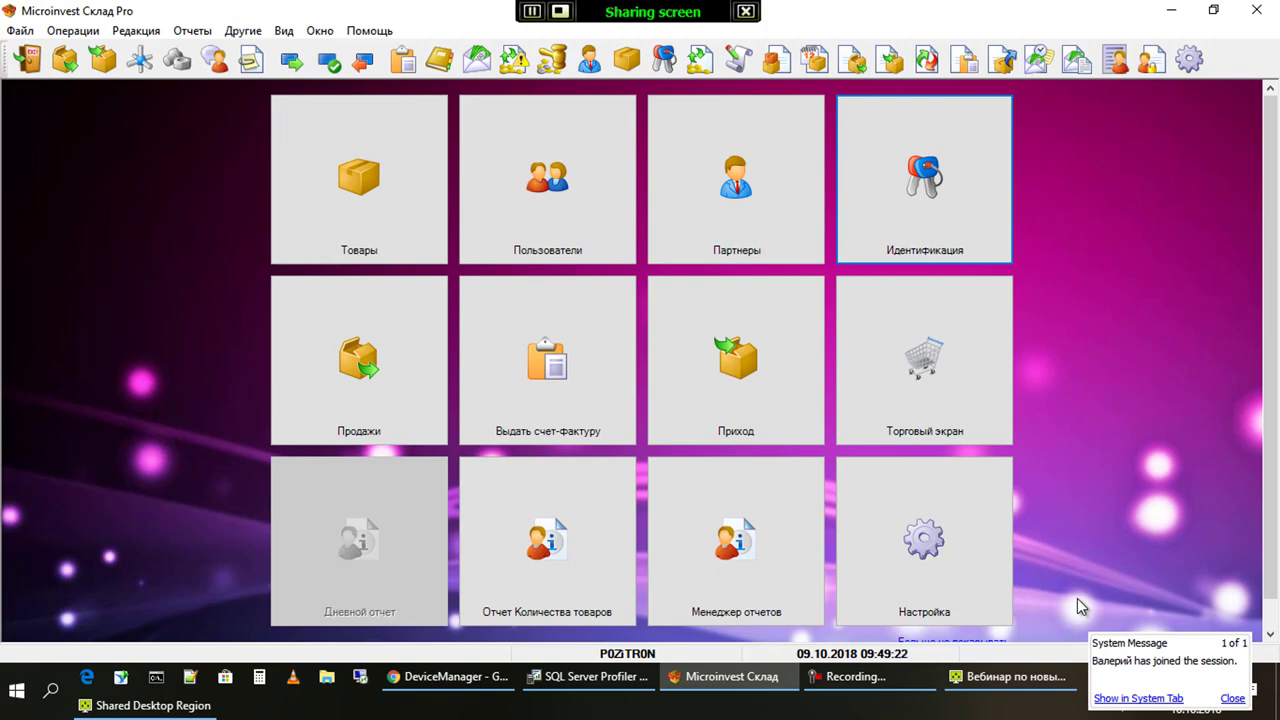
pyautogui.hotkey('alt', 'o')
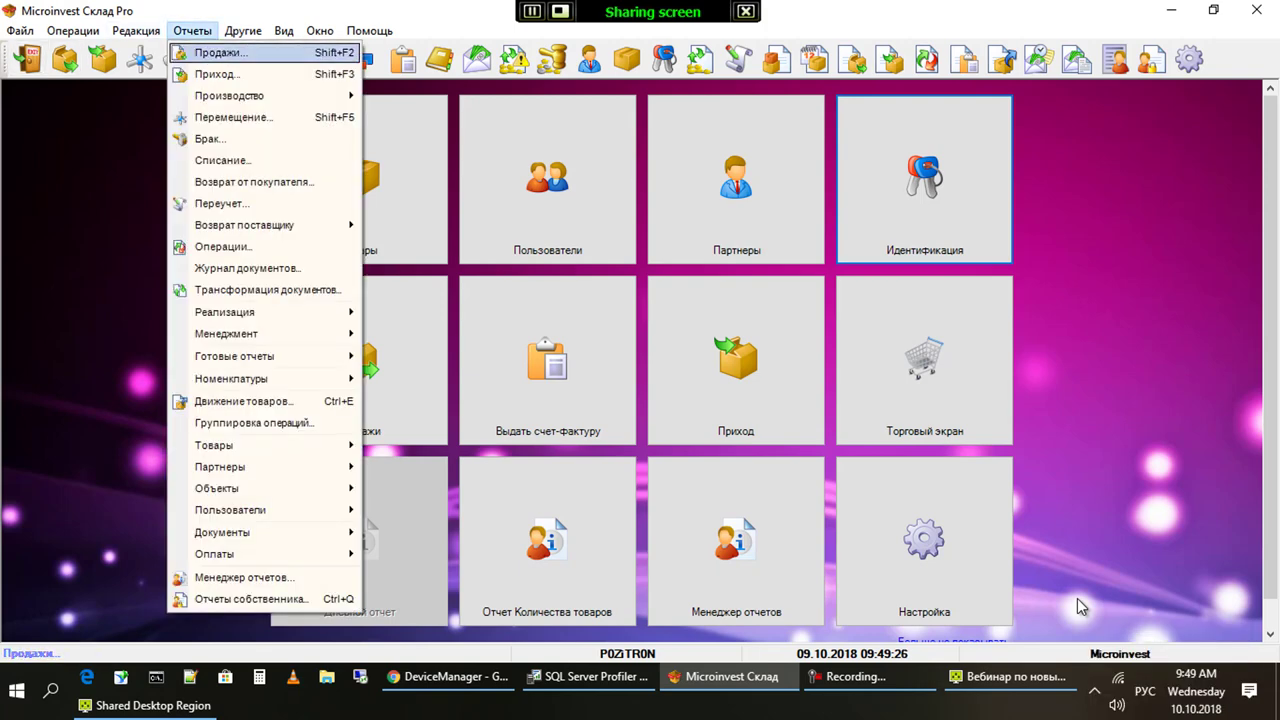
# Run the Продажи sales report from 10.10.2018 with cleared filters, then close it
pyautogui.press('Return')
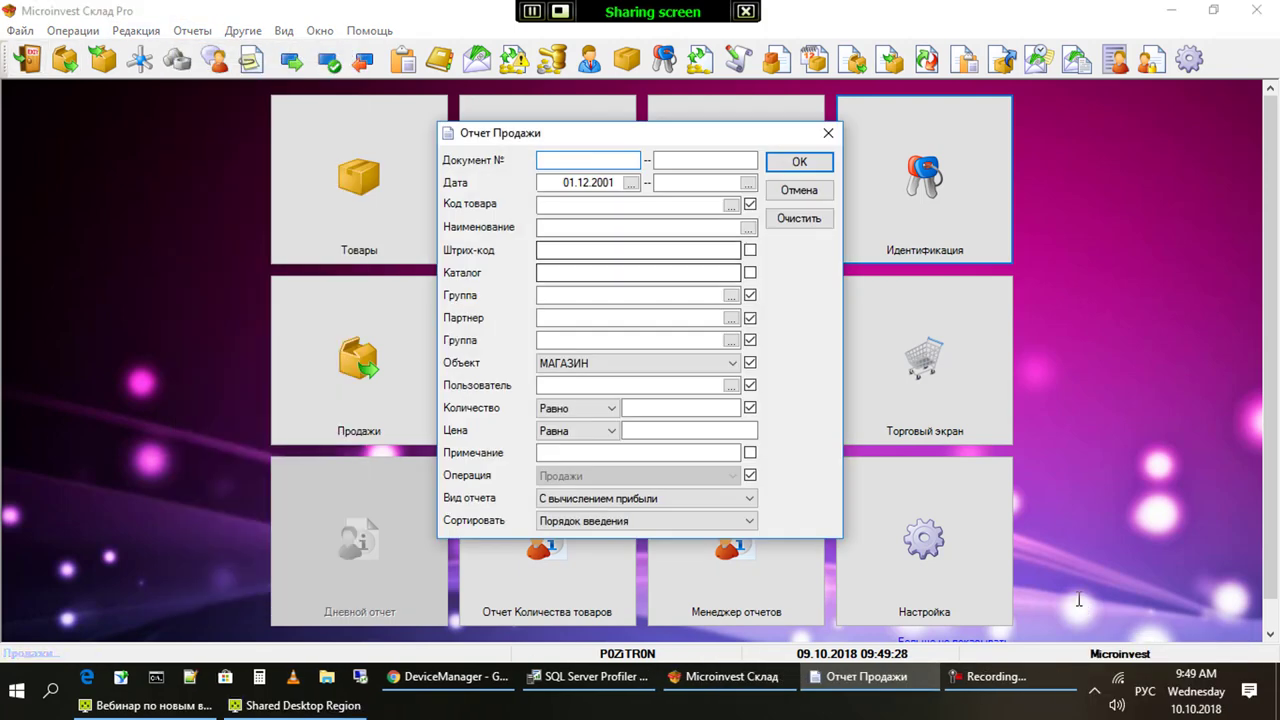
pyautogui.hotkey('shift', 'Tab')
pyautogui.press('space')
pyautogui.press('Tab')
pyautogui.press('Tab')
pyautogui.press('Tab')
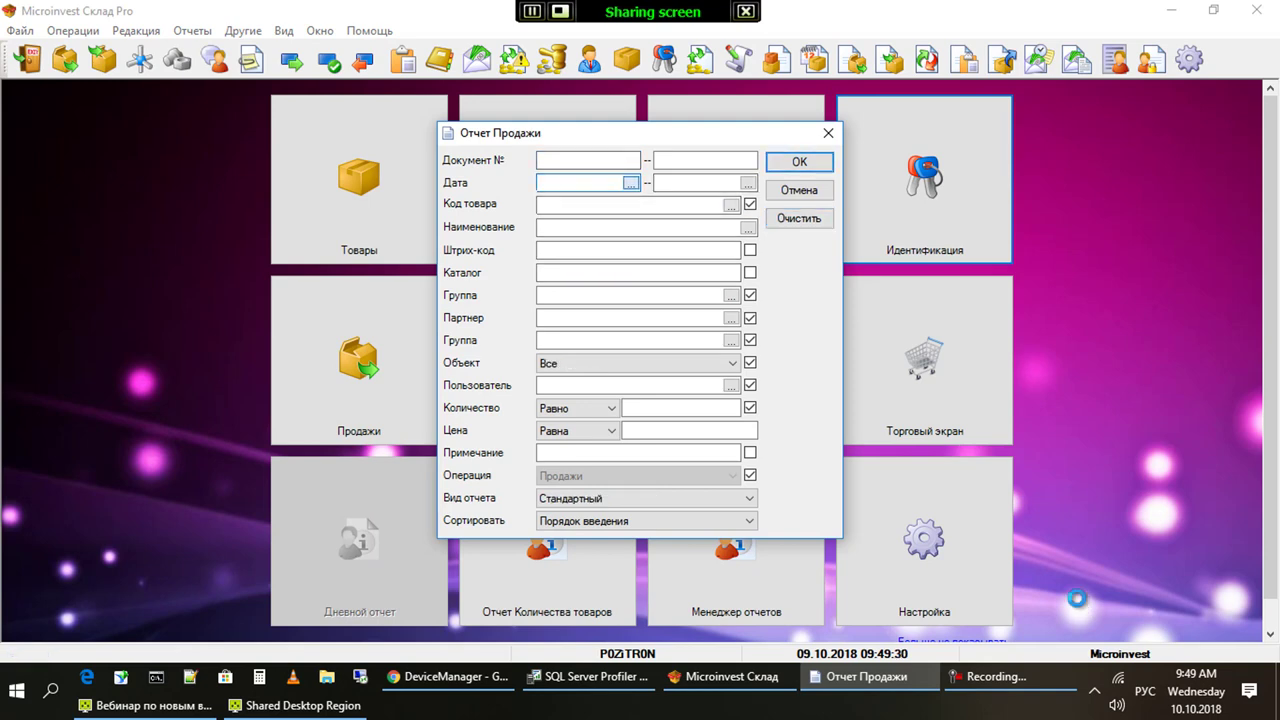
pyautogui.press('space')
pyautogui.press('Escape')
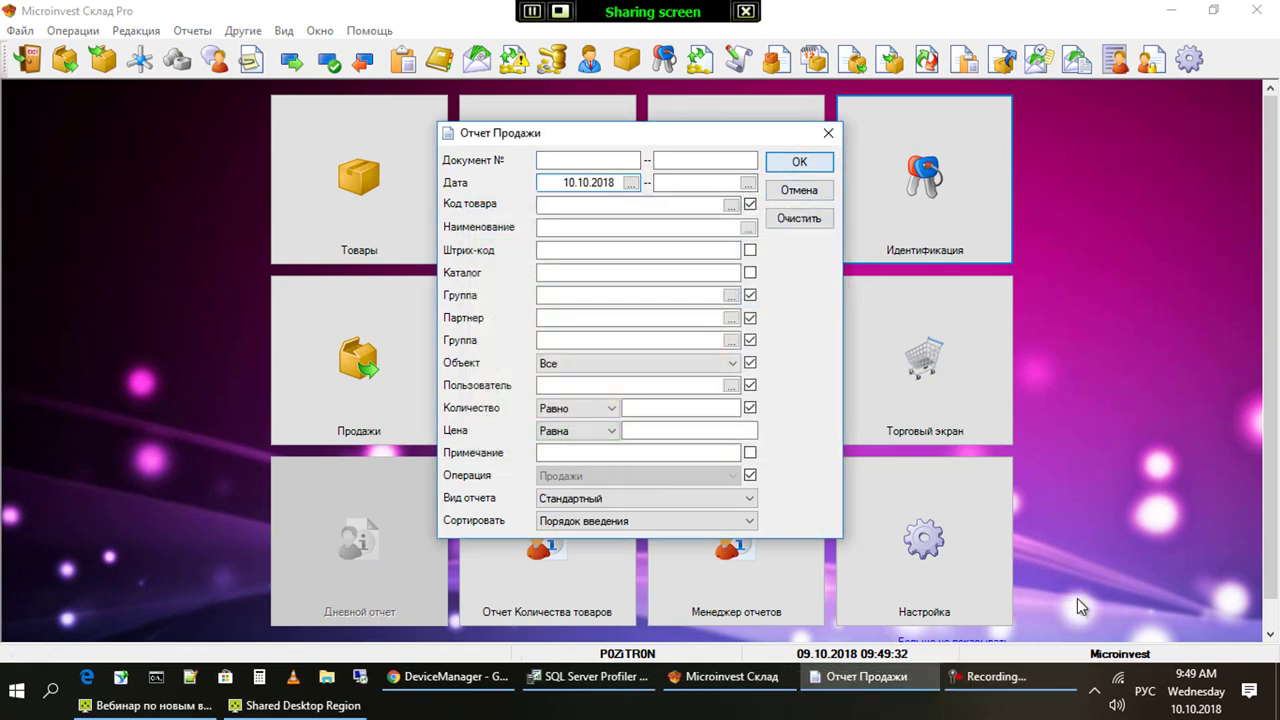
pyautogui.press('Return')
pyautogui.press('Escape')
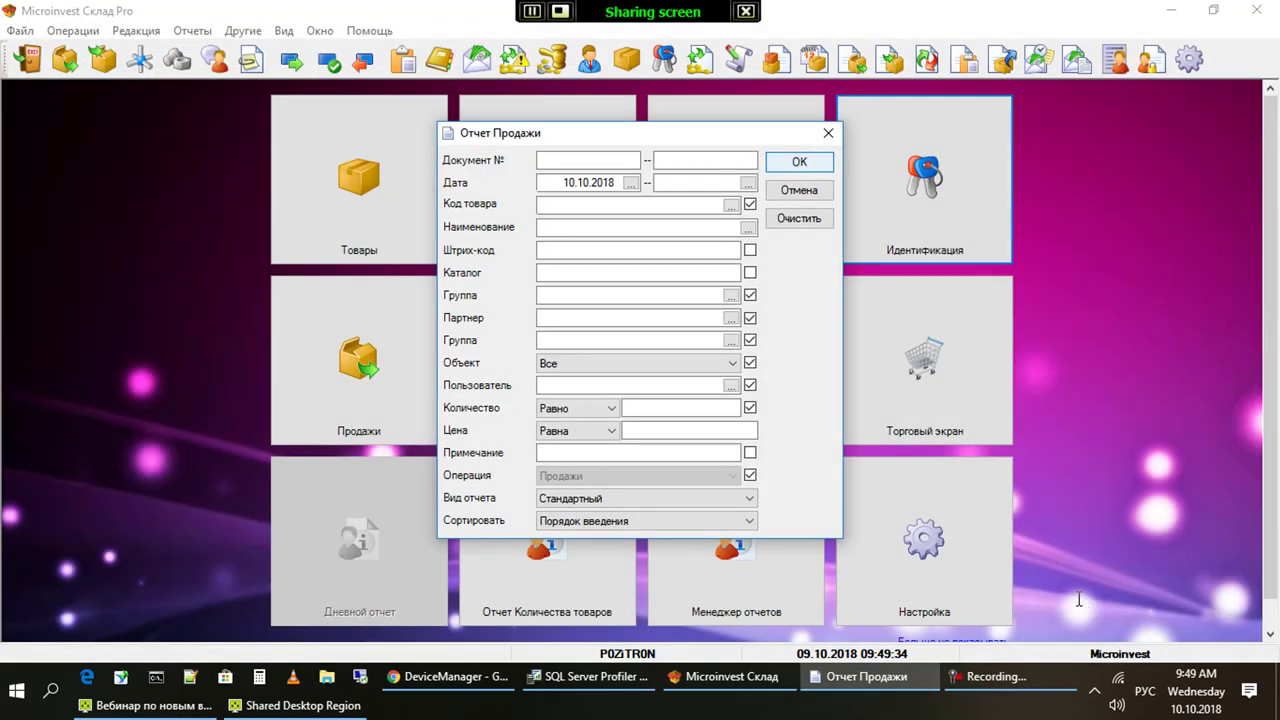
pyautogui.press('Escape')
# Preview the Приход report filter with start date 09.10.2018 and Количество Равно, then cancel it
pyautogui.press('Down')
pyautogui.press('Down')
pyautogui.press('Return')
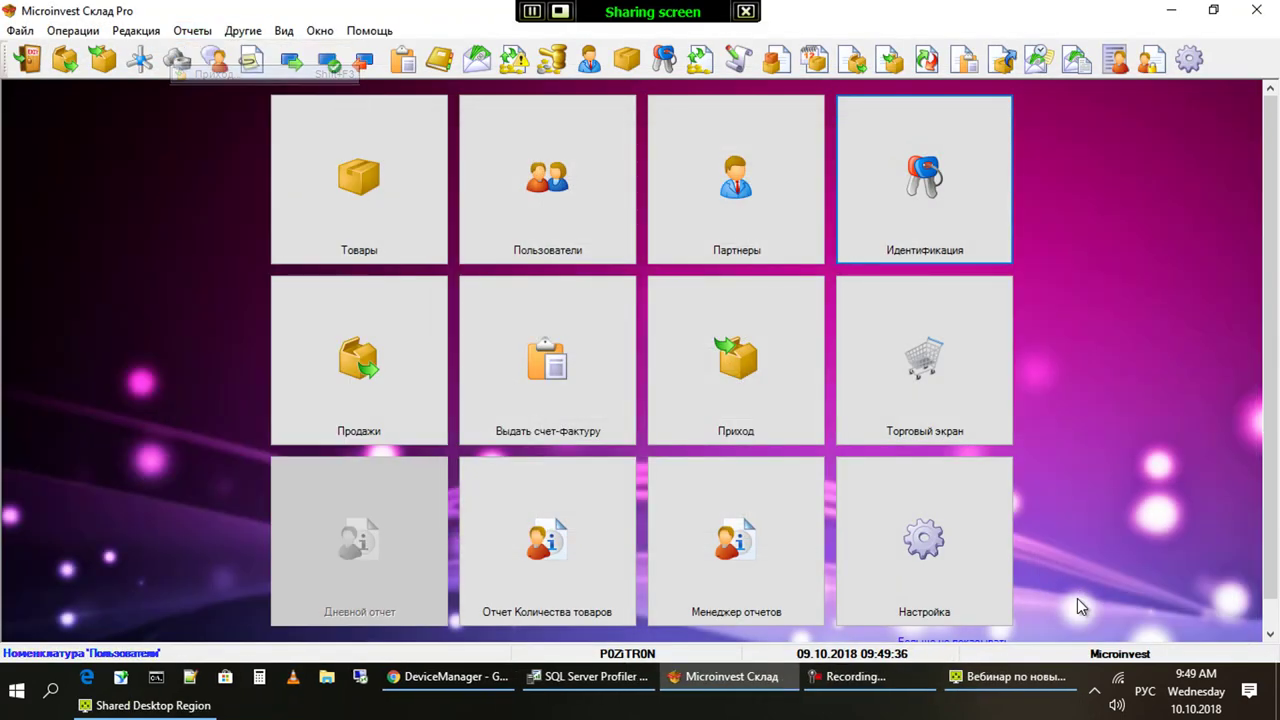
pyautogui.press('Tab')
pyautogui.press('Return')
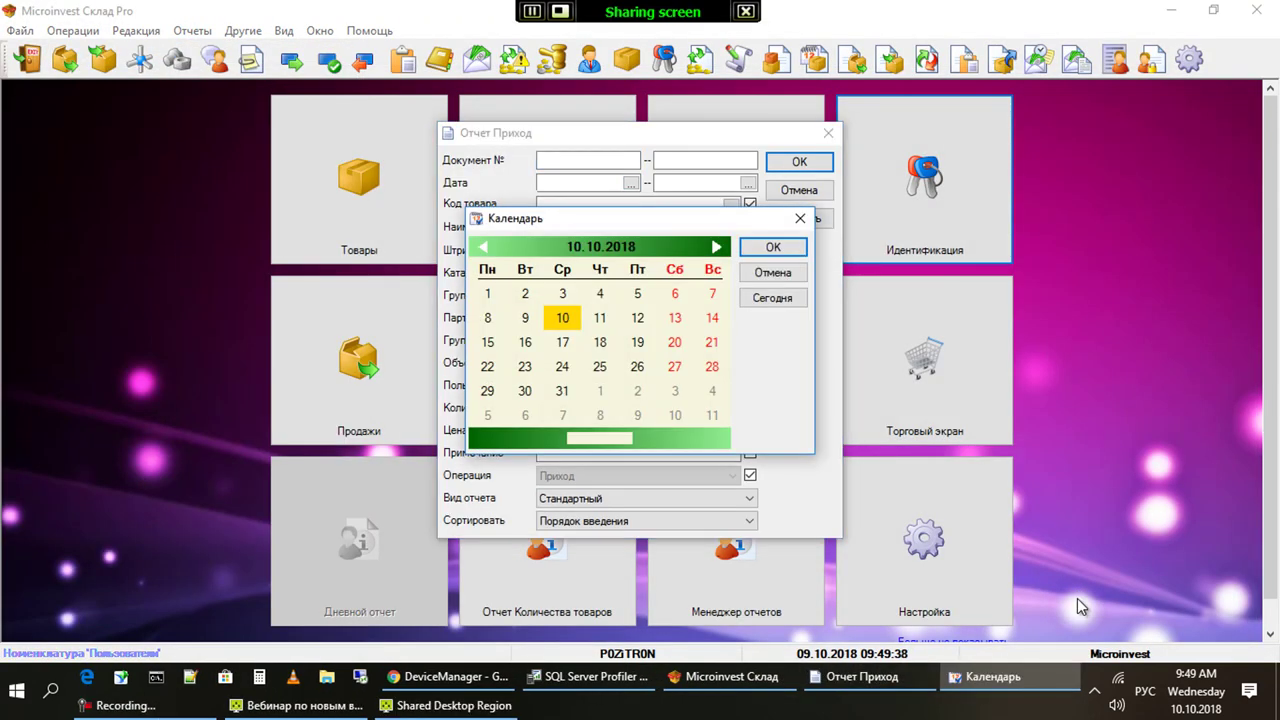
pyautogui.press('Return')
pyautogui.press('Return')
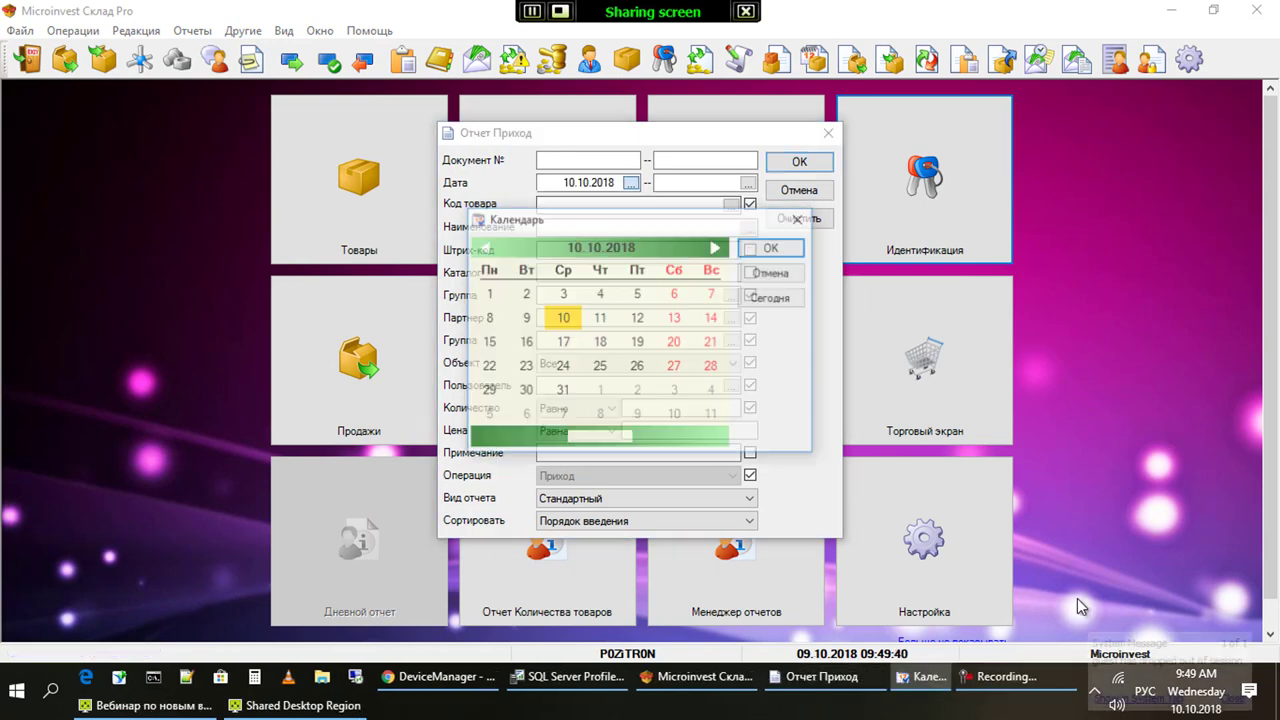
pyautogui.press('Left')
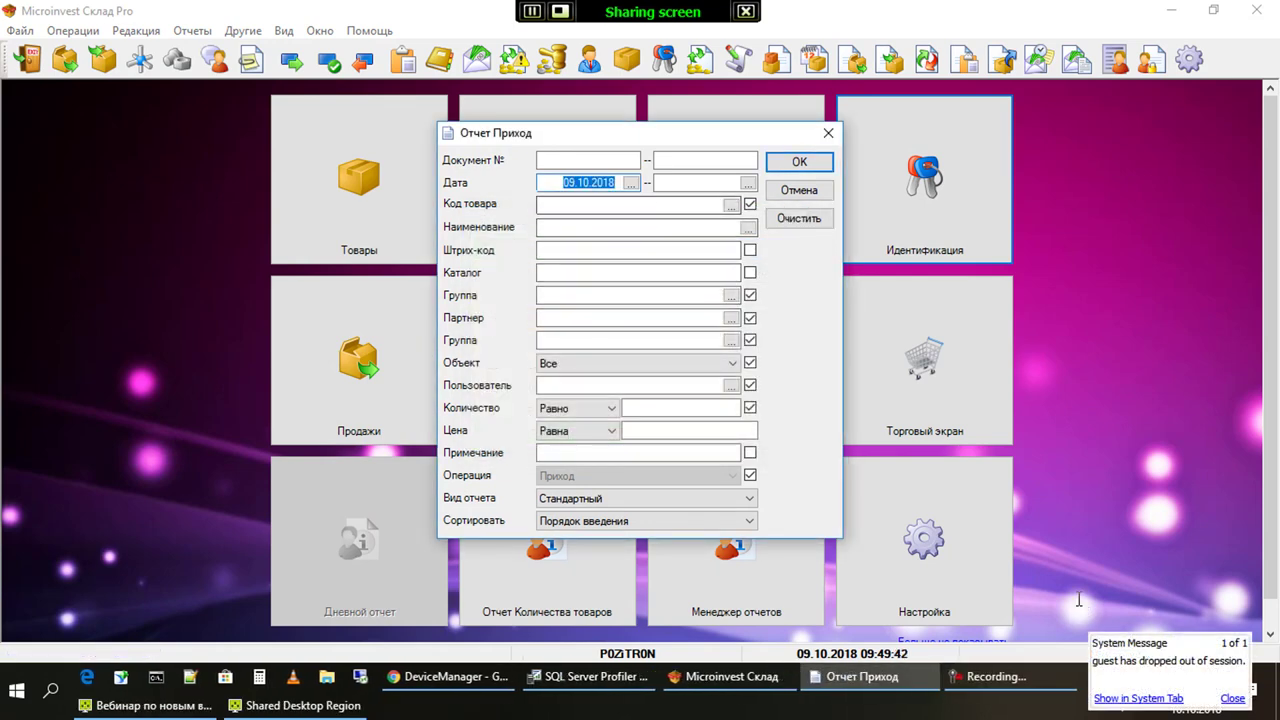
pyautogui.press('Tab')
pyautogui.click(578, 408)
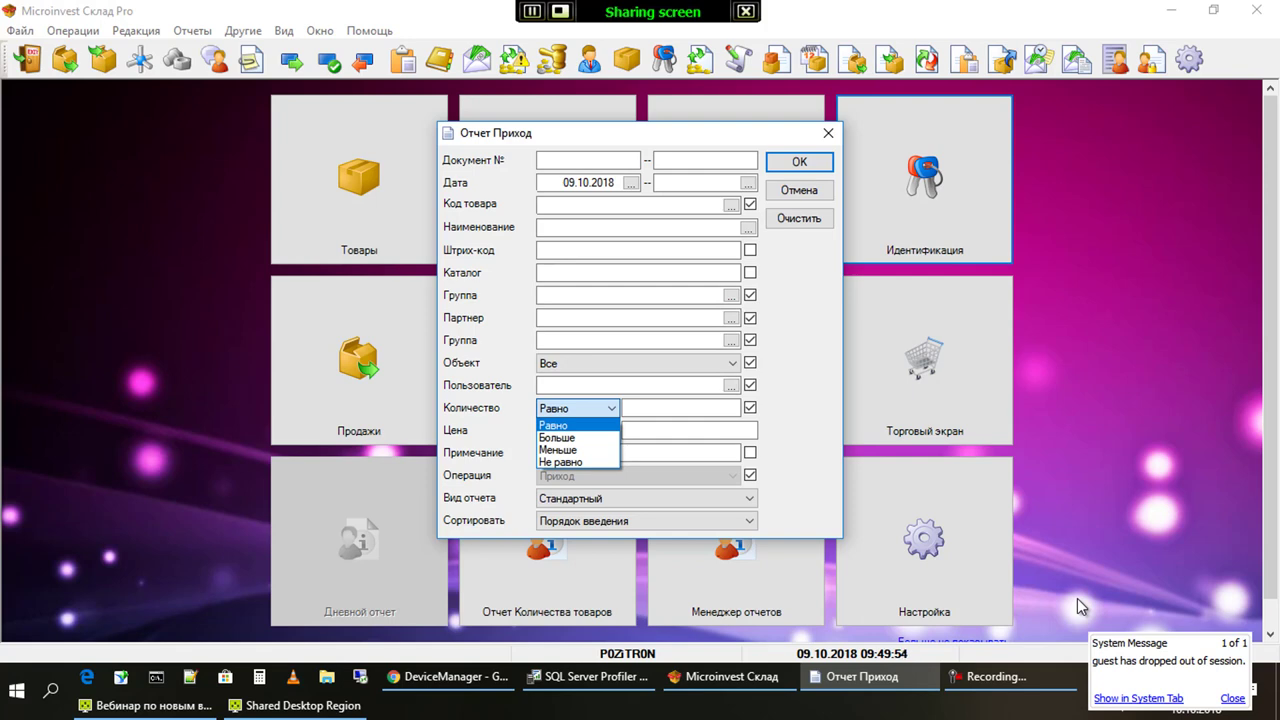
pyautogui.press('Escape')
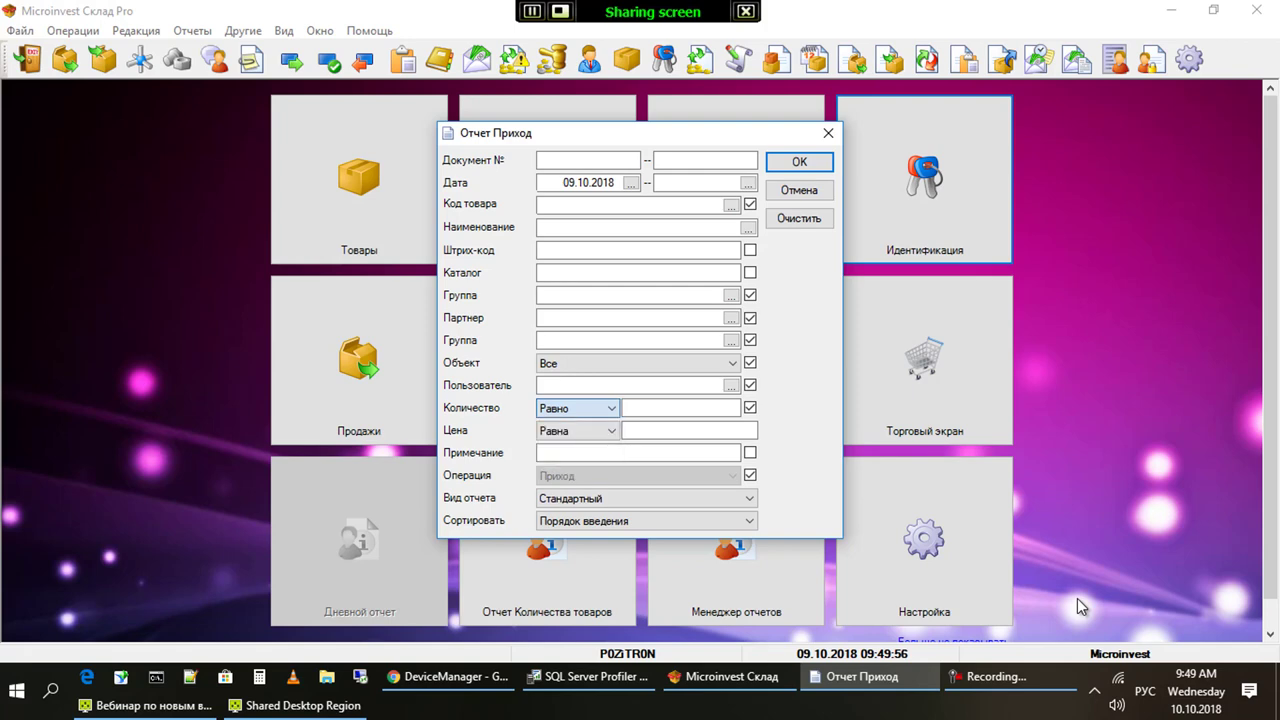
pyautogui.press('Escape')
pyautogui.hotkey('alt', 'j')
pyautogui.press('Down')
pyautogui.press('Down')
pyautogui.press('Down')
pyautogui.press('Down')
pyautogui.press('Down')
pyautogui.press('Down')
pyautogui.press('Down')
pyautogui.press('Down')
pyautogui.press('Down')
pyautogui.press('Down')
pyautogui.press('Down')
pyautogui.press('Down')
pyautogui.press('Down')
pyautogui.press('Down')
pyautogui.press('Down')
pyautogui.press('Down')
pyautogui.press('Down')
pyautogui.press('Down')
pyautogui.press('Down')
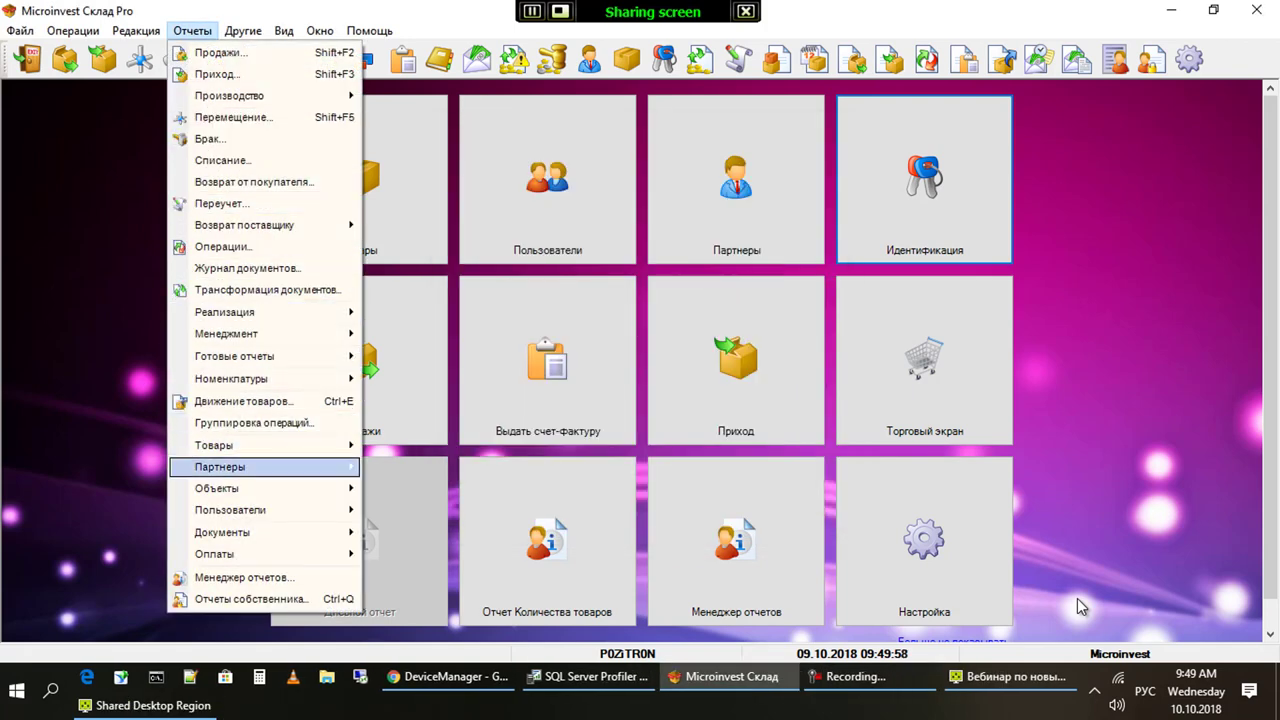
# Open the Переучет report filter and review the Разница and recounted-quantity comparison options
pyautogui.press('Up')
pyautogui.press('Up')
pyautogui.press('Up')
pyautogui.press('Up')
pyautogui.press('Up')
pyautogui.press('Up')
pyautogui.press('Up')
pyautogui.press('Up')
pyautogui.press('Up')
pyautogui.press('Up')
pyautogui.press('Up')
pyautogui.press('Up')
pyautogui.press('Return')
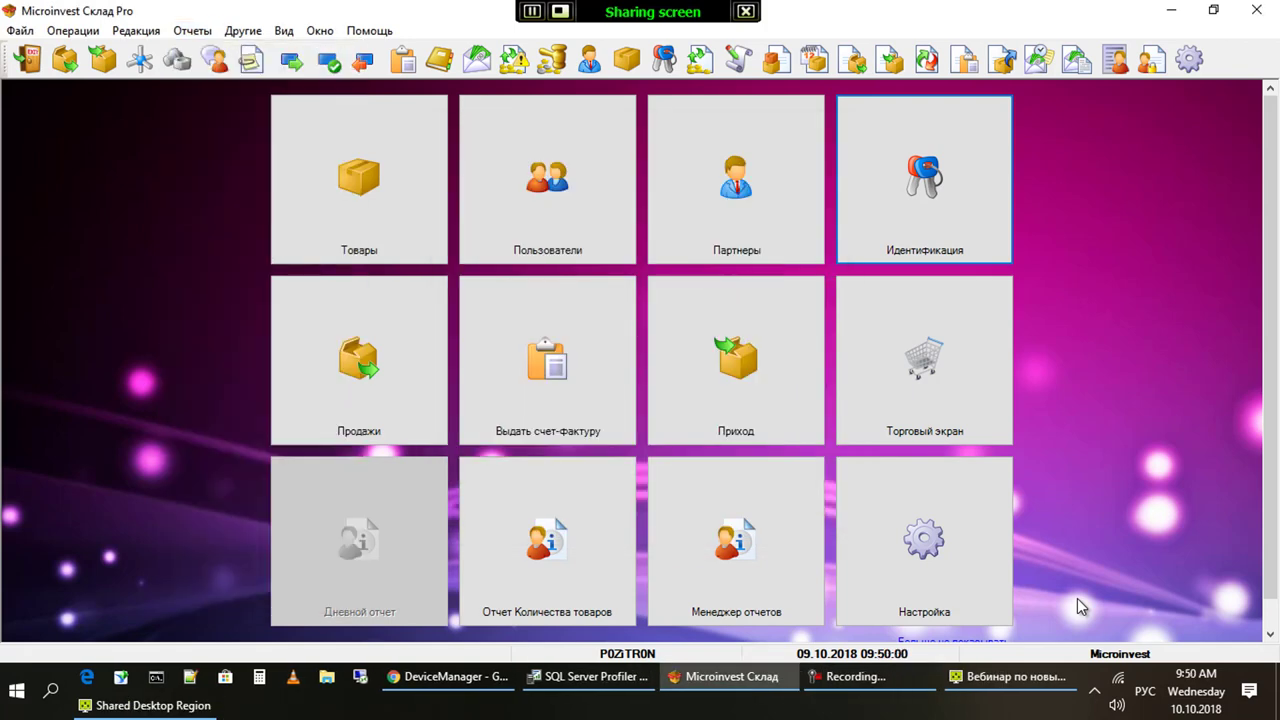
pyautogui.press('Tab')
pyautogui.press('Tab')
pyautogui.press('Tab')
pyautogui.press('Tab')
pyautogui.press('Tab')
pyautogui.press('Tab')
pyautogui.press('Tab')
pyautogui.press('Tab')
pyautogui.press('Tab')
pyautogui.press('Tab')
pyautogui.press('Tab')
pyautogui.press('Tab')
pyautogui.press('Tab')
pyautogui.press('Tab')
pyautogui.press('Tab')
pyautogui.press('Tab')
pyautogui.press('Tab')
pyautogui.press('Tab')
pyautogui.press('Tab')
pyautogui.press('Tab')
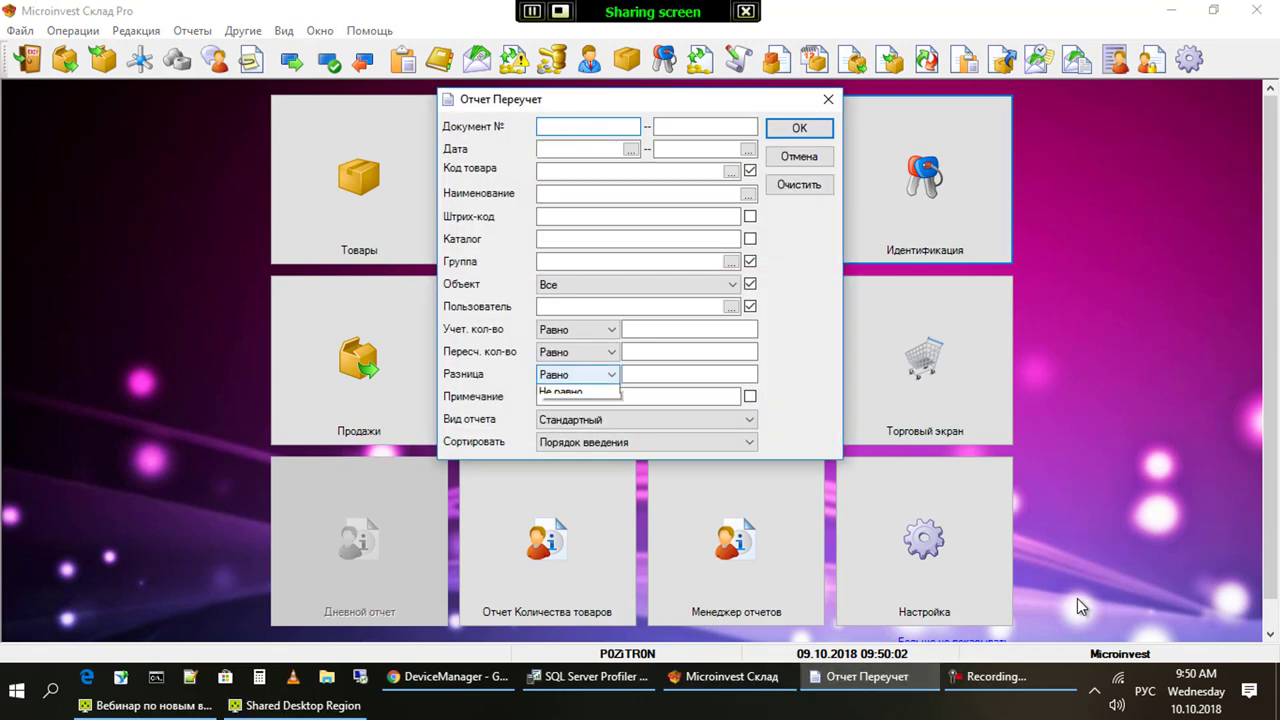
pyautogui.hotkey('alt', 'Down')
pyautogui.press('Down')
pyautogui.press('Down')
pyautogui.press('Down')
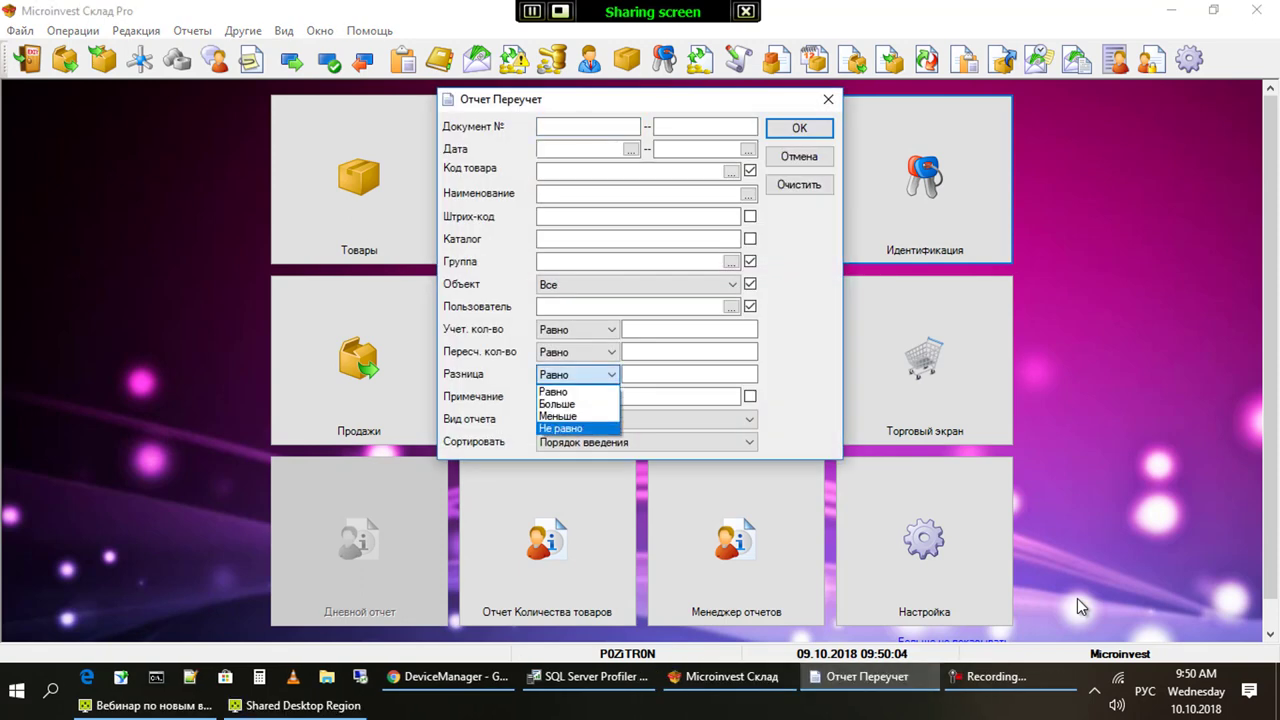
pyautogui.press('Up')
pyautogui.press('Up')
pyautogui.press('Up')
pyautogui.press('Return')
pyautogui.hotkey('shift', 'Tab')
pyautogui.hotkey('alt', 'Down')
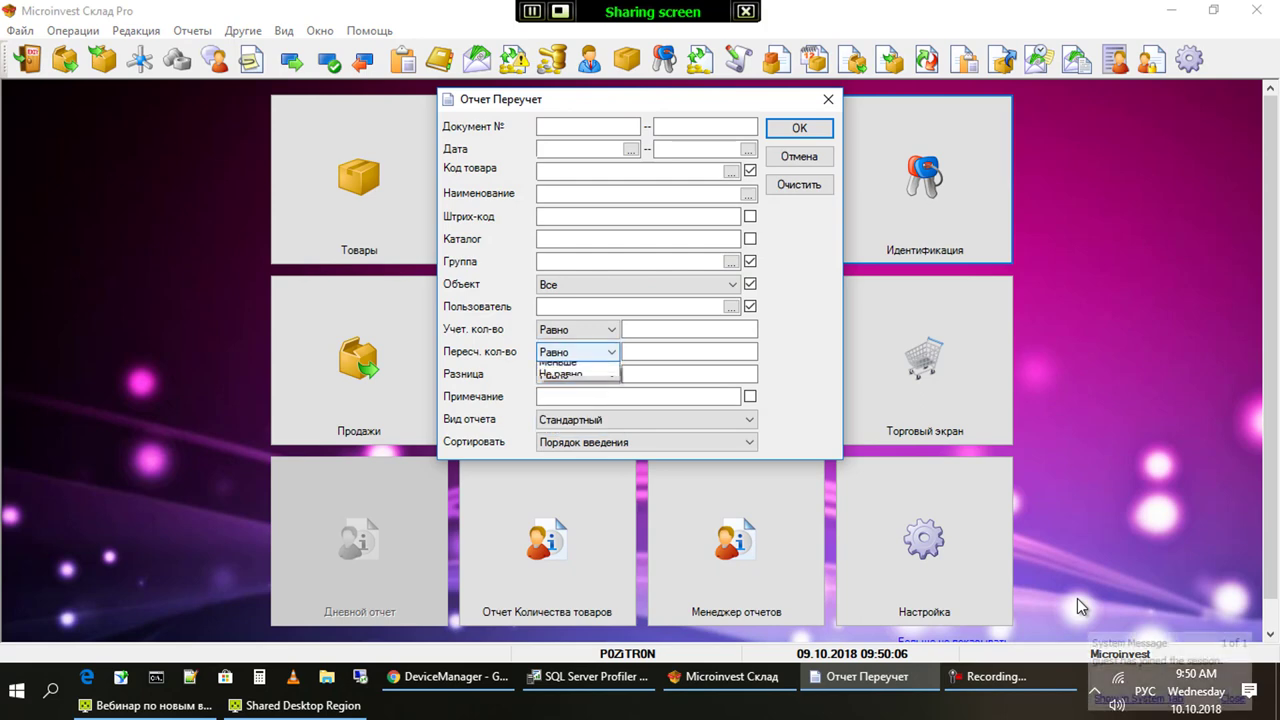
pyautogui.press('Return')
# Run the stocktaking report with the Разница condition set to Не равно 0
pyautogui.hotkey('shift', 'Tab')
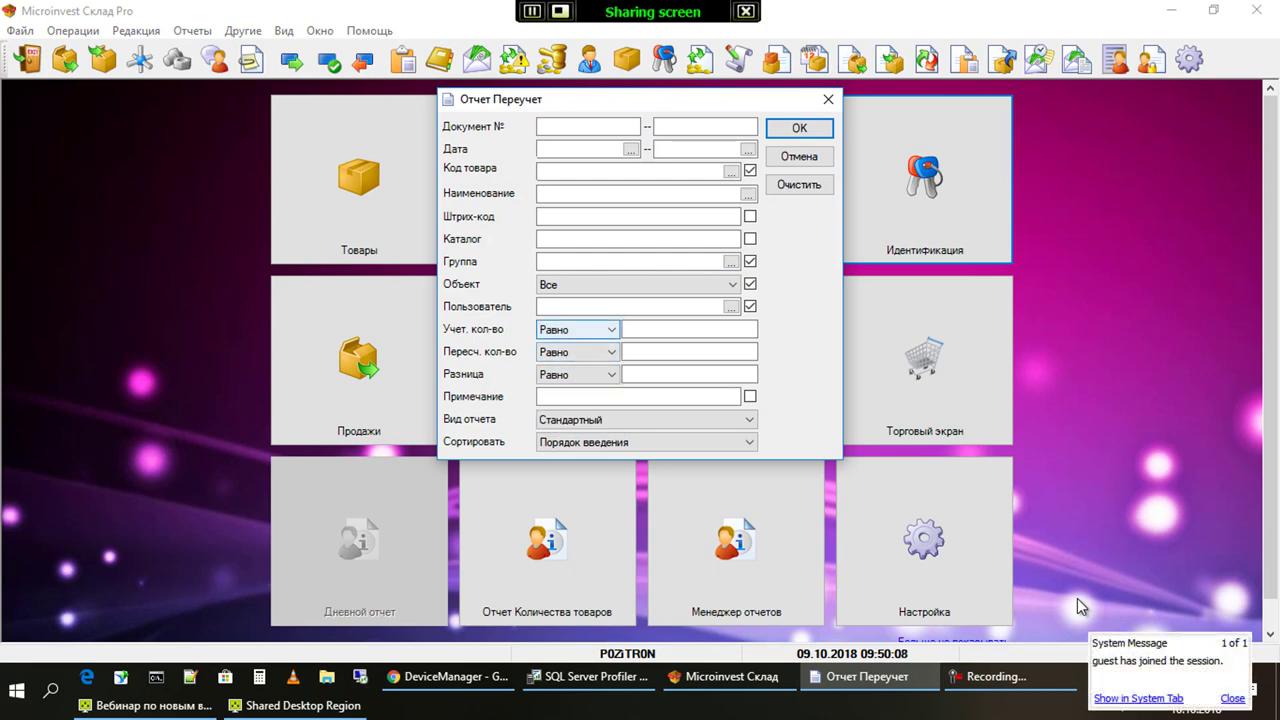
pyautogui.press('Tab')
pyautogui.press('Tab')
pyautogui.hotkey('alt', 'Down')
pyautogui.press('Down')
pyautogui.press('Down')
pyautogui.press('Down')
pyautogui.press('Return')
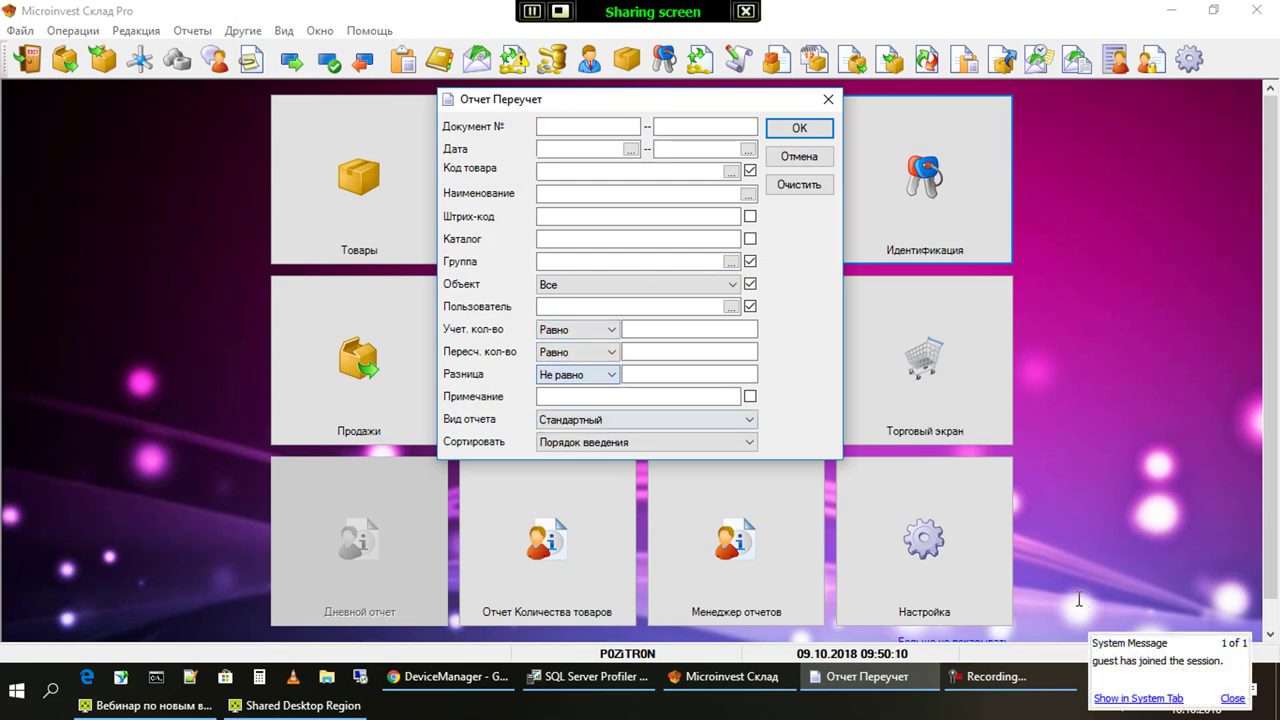
pyautogui.press('Tab')
pyautogui.write('0')
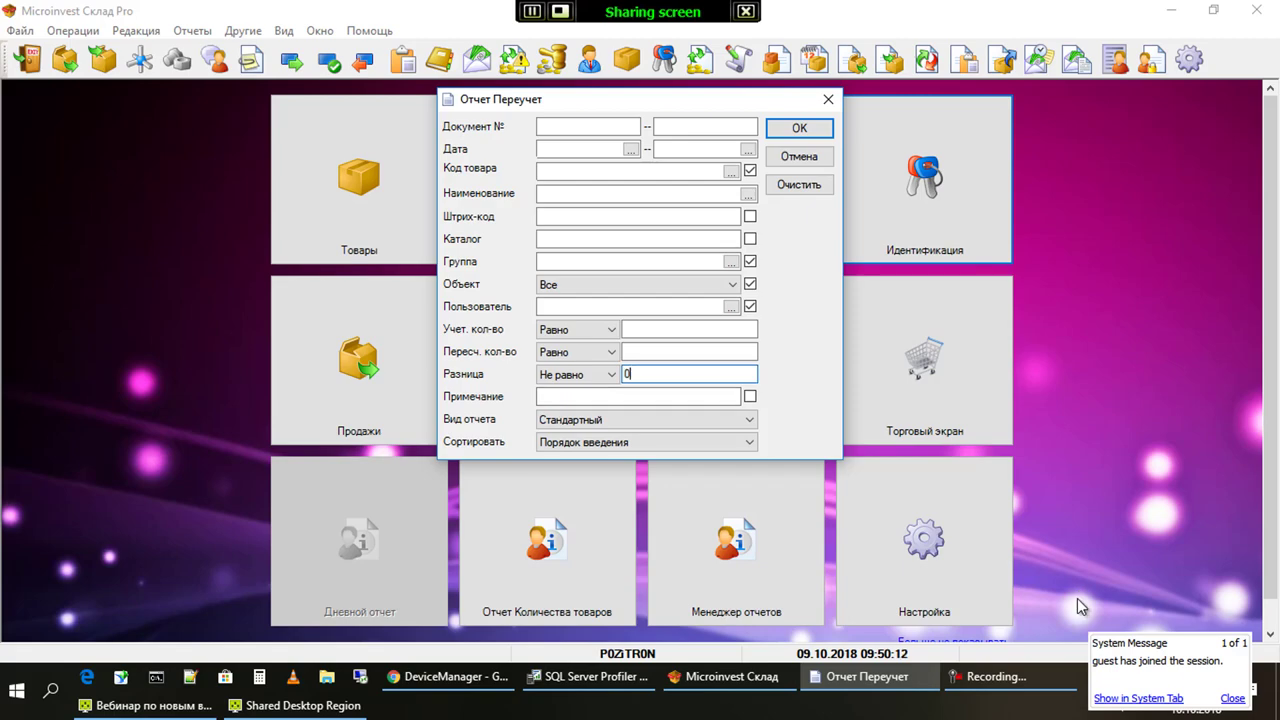
pyautogui.press('Return')
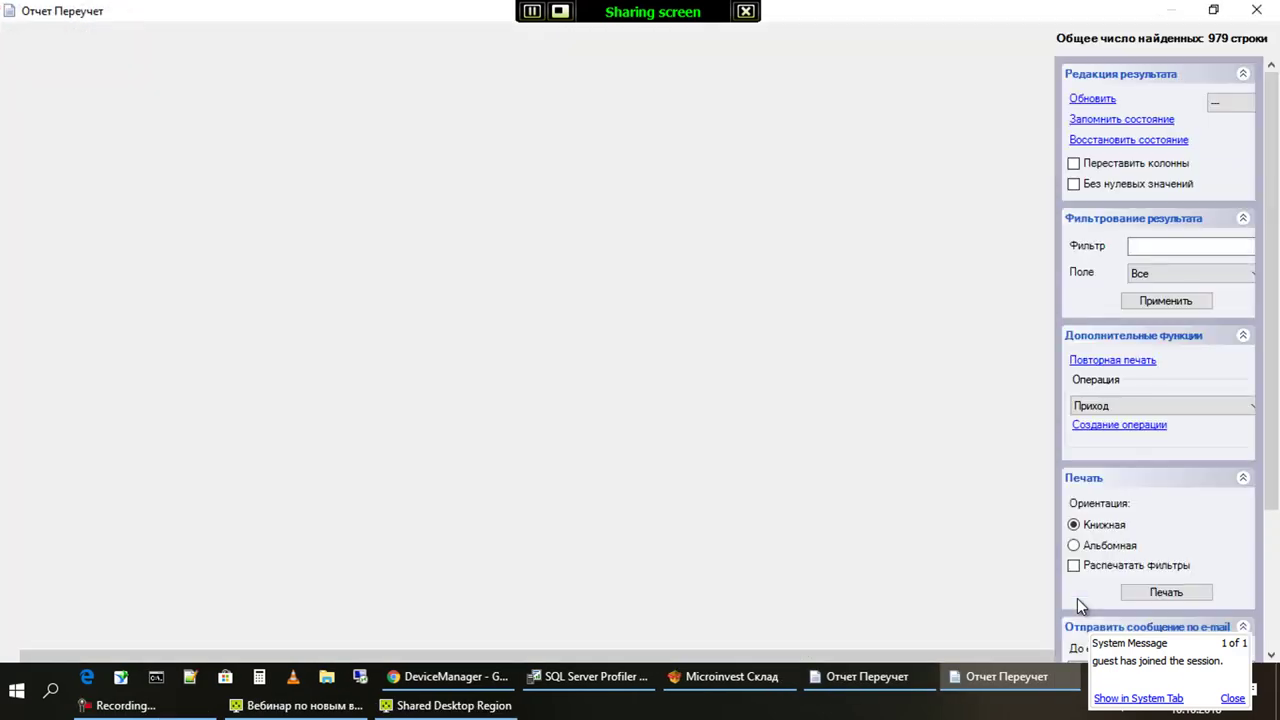
# Rerun the stocktaking report with the Овощи/Фрукты group ticked and scroll its rows
pyautogui.press('Escape')
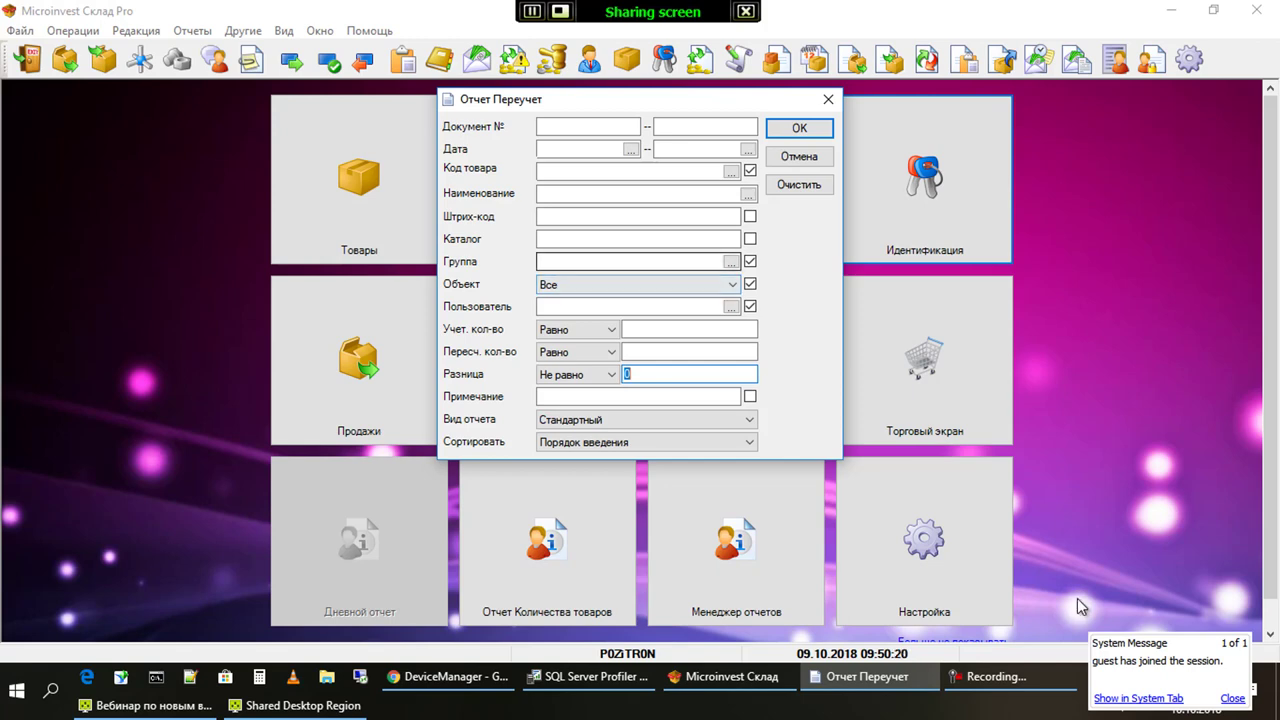
pyautogui.press('Return')
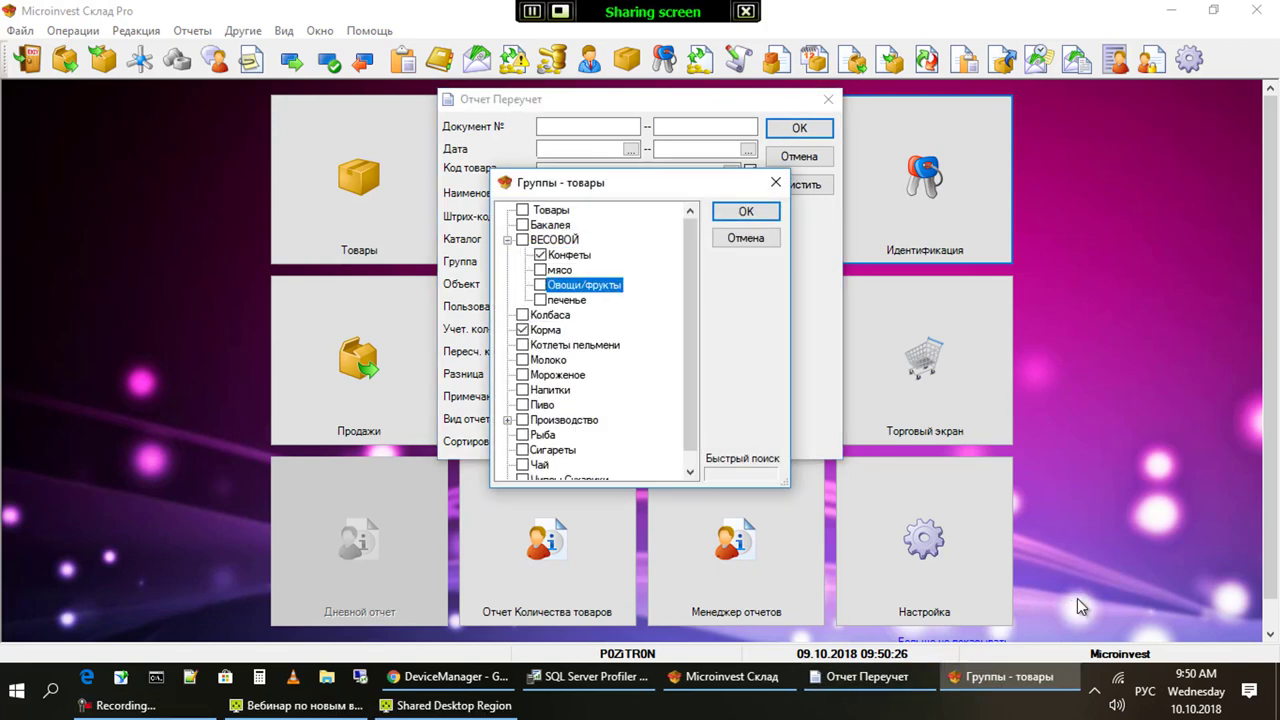
pyautogui.press('space')
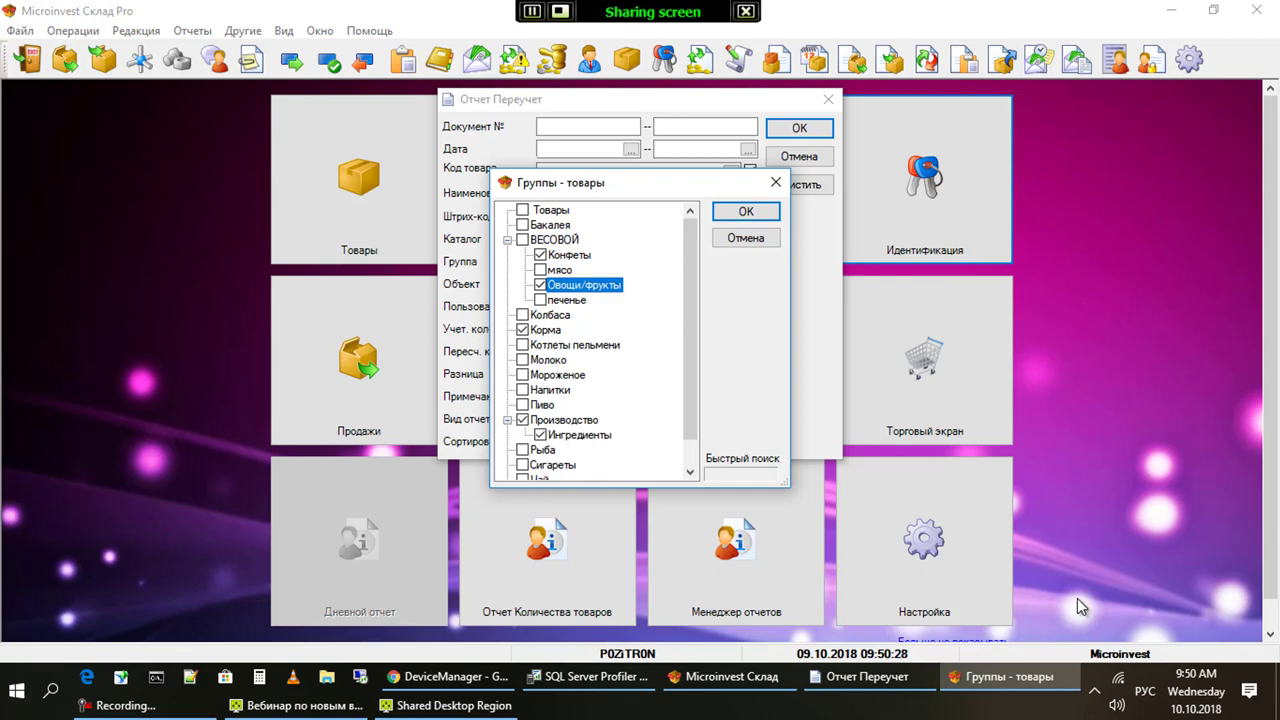
pyautogui.press('Return')
pyautogui.press('Return')
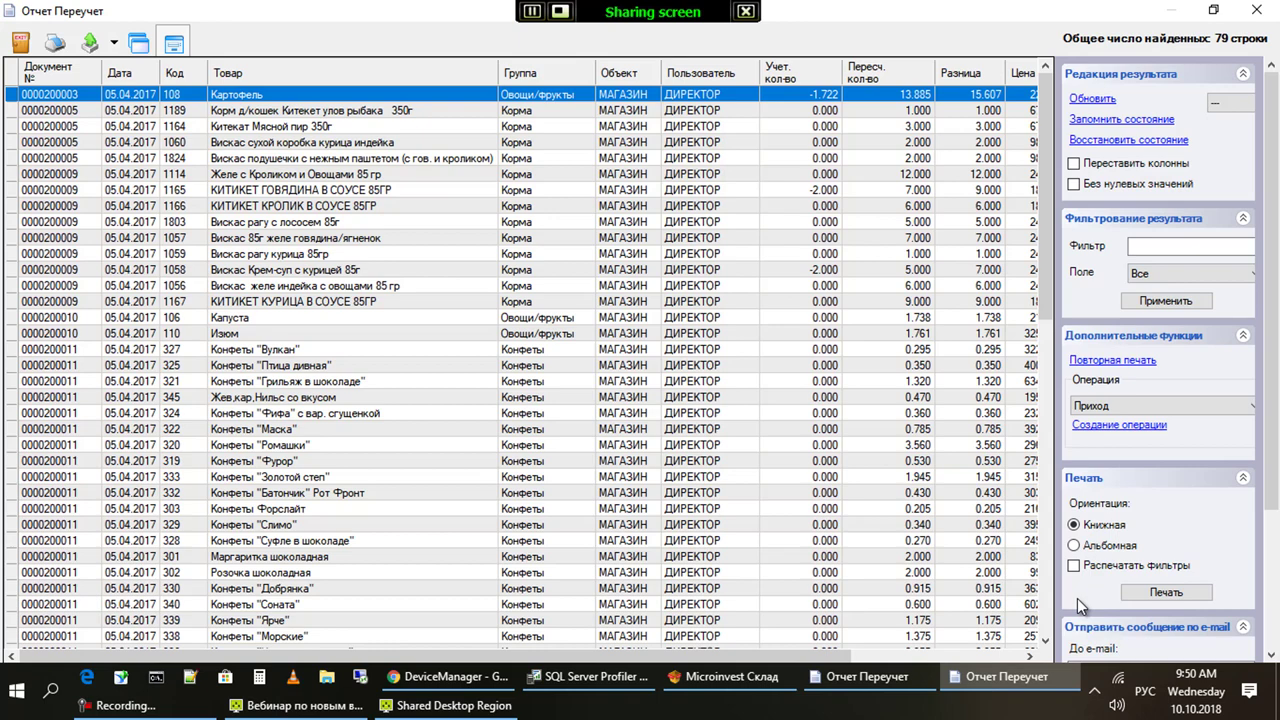
pyautogui.press('Down')
pyautogui.press('Down')
pyautogui.press('Down')
pyautogui.press('Down')
pyautogui.press('Down')
pyautogui.press('Down')
pyautogui.press('Down')
pyautogui.press('Down')
pyautogui.press('Down')
pyautogui.press('Down')
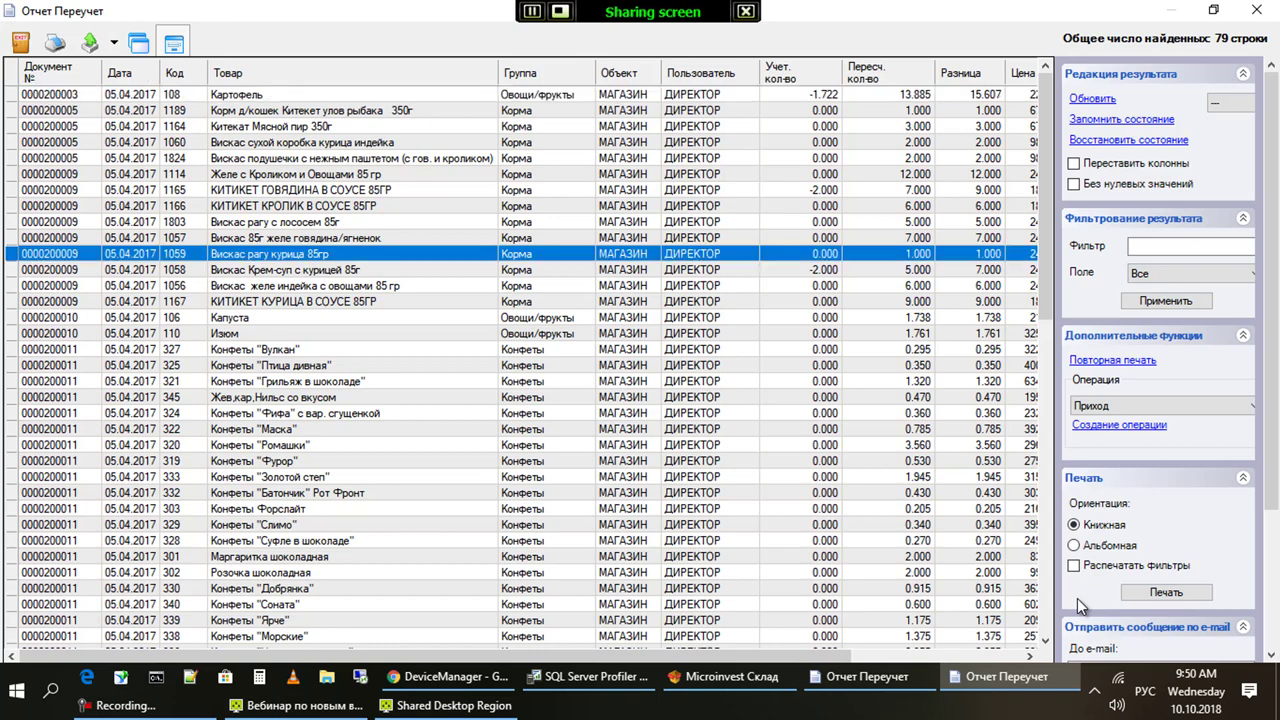
pyautogui.press('Escape')
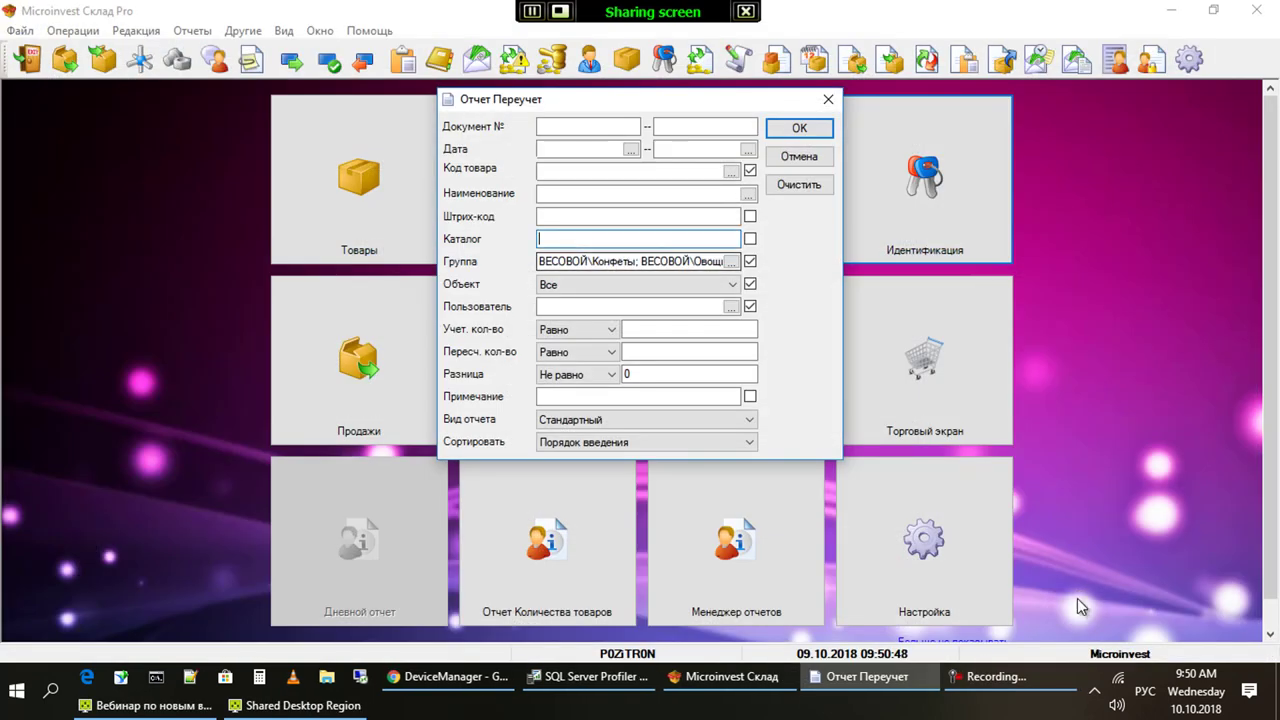
# Rerun it for Конфеты, Овощи/Фрукты, Корма and Производство/Ингредиенты (79 rows), then close it
pyautogui.press('Tab')
pyautogui.press('Return')
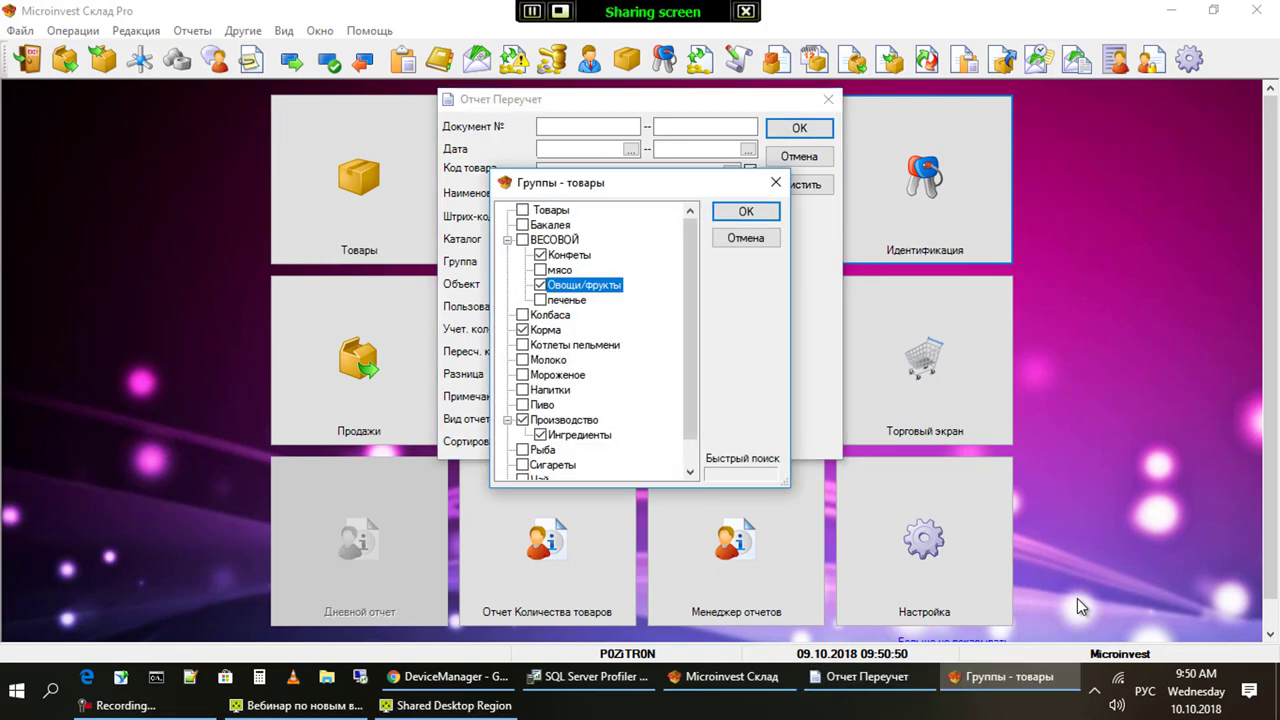
pyautogui.press('Return')
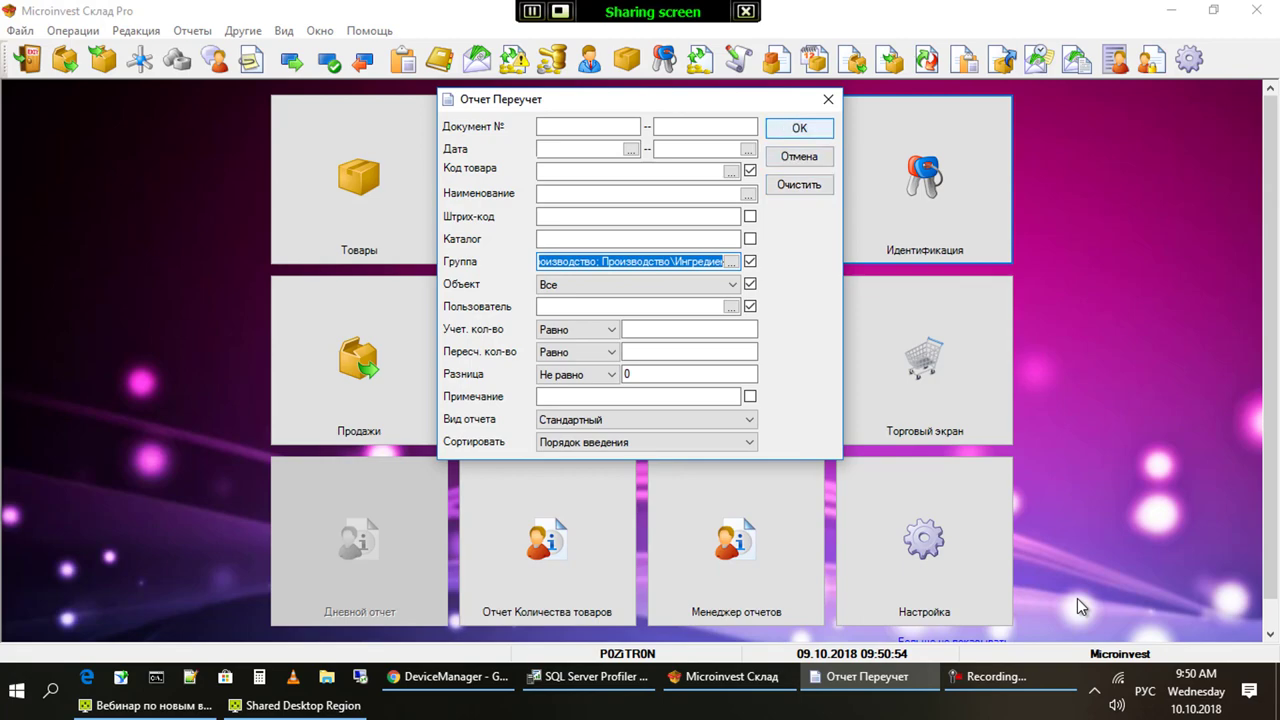
pyautogui.press('Return')
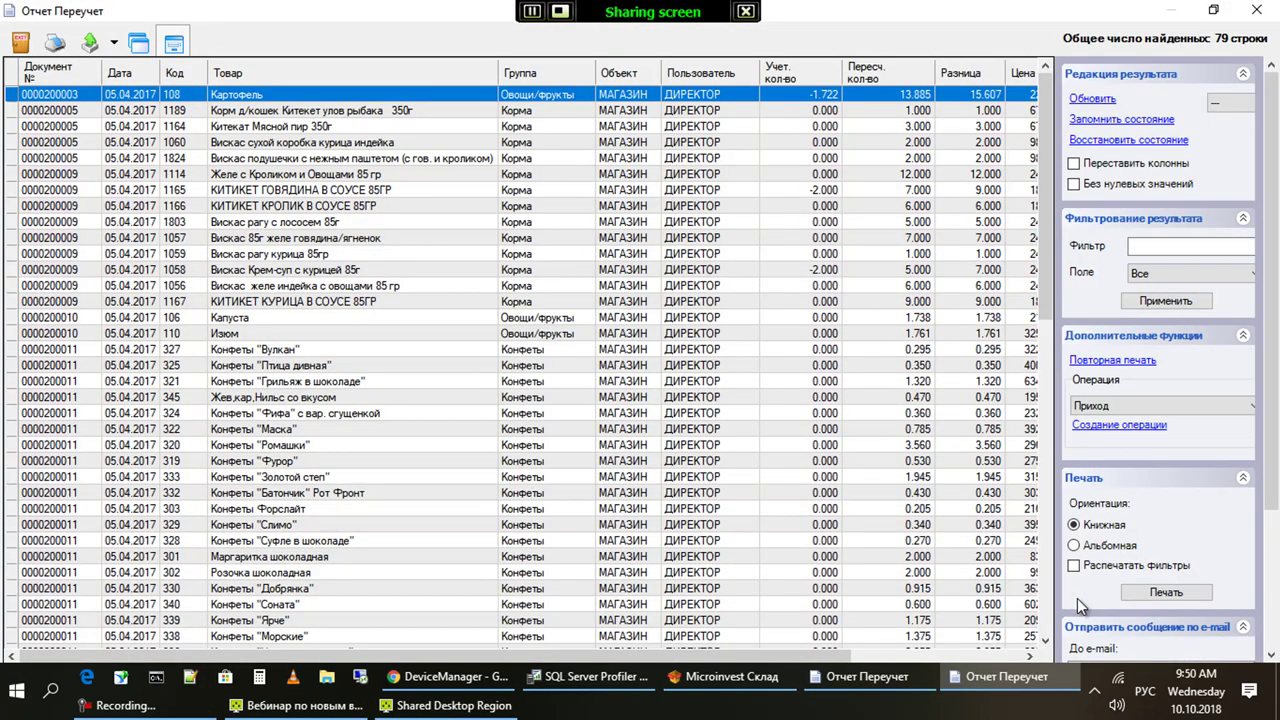
pyautogui.press('Escape')
pyautogui.press('Escape')
pyautogui.hotkey('alt', 'o')
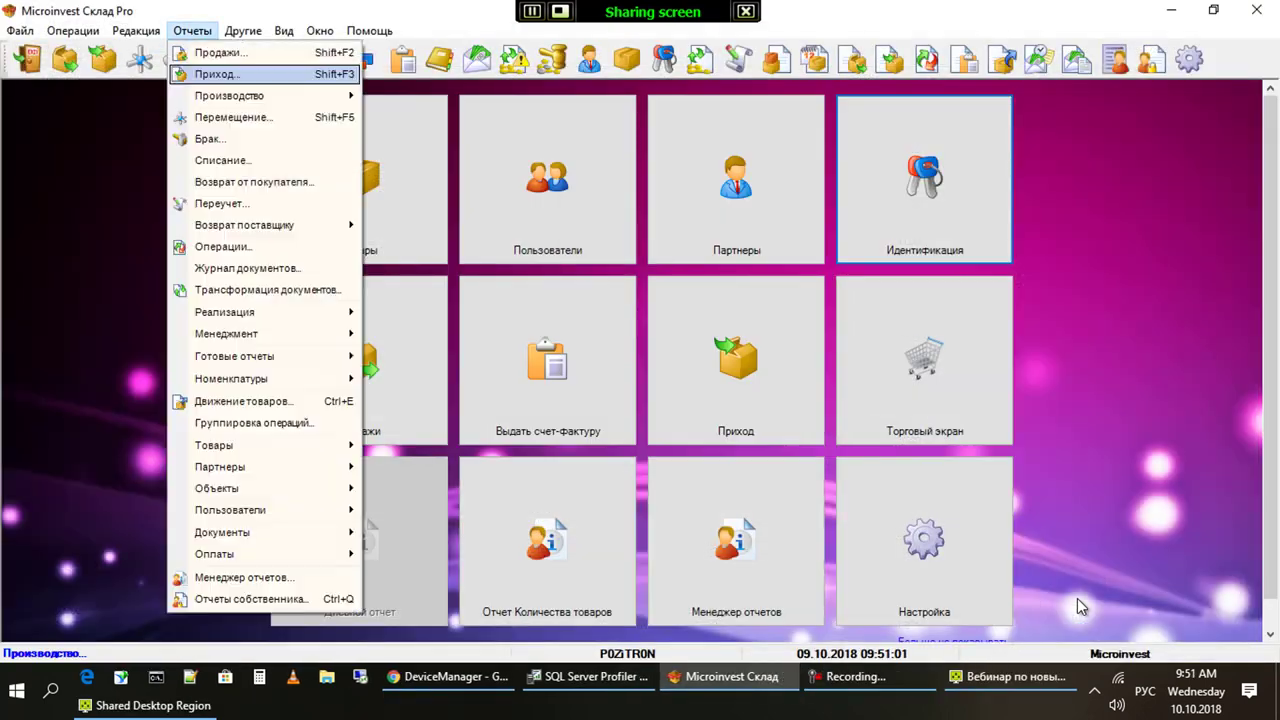
# Run the Приход goods receipt report (6 rows), select rows from both receipts, and rerun it
pyautogui.press('Return')
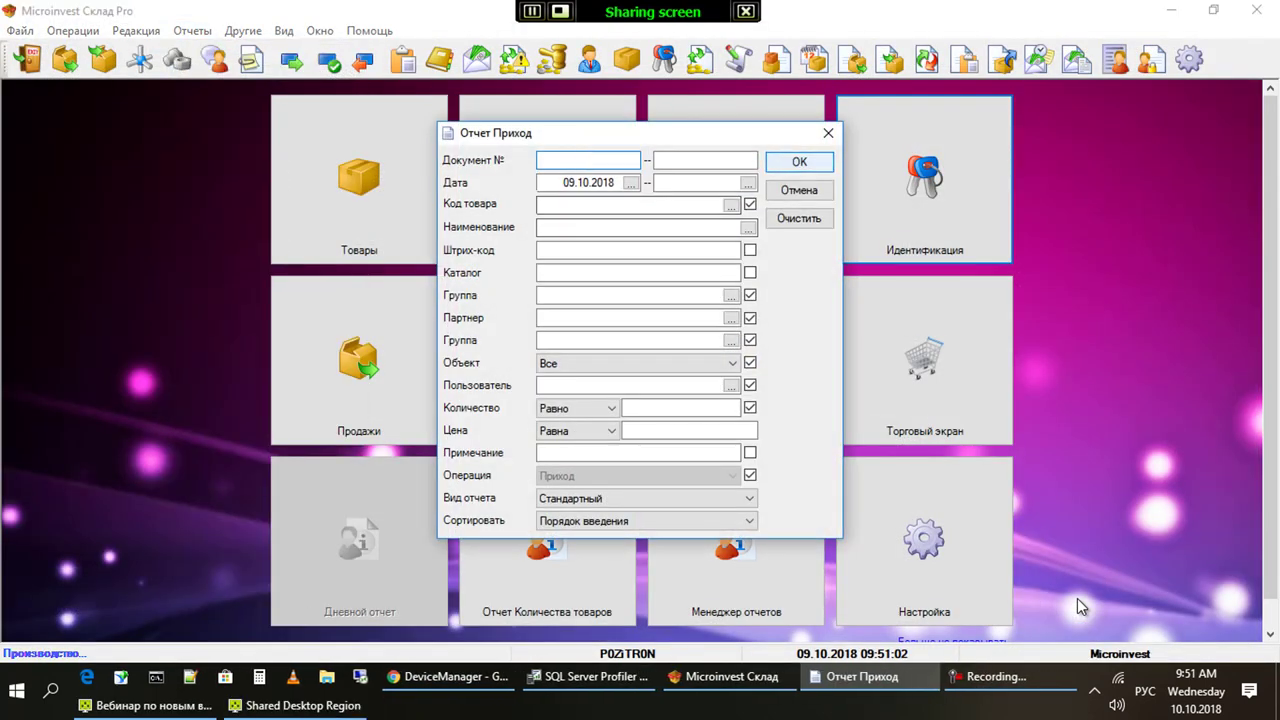
pyautogui.press('Return')
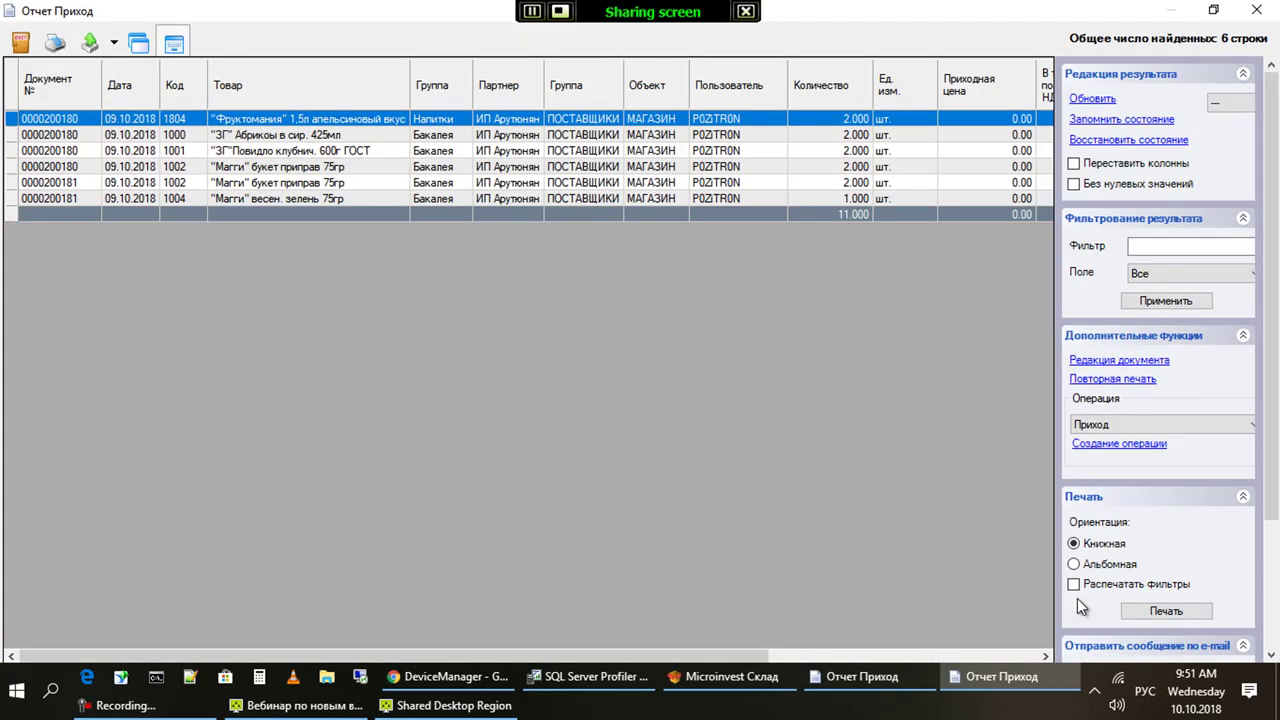
pyautogui.press('Down')
pyautogui.press('Down')
pyautogui.press('Down')
pyautogui.press('Down')
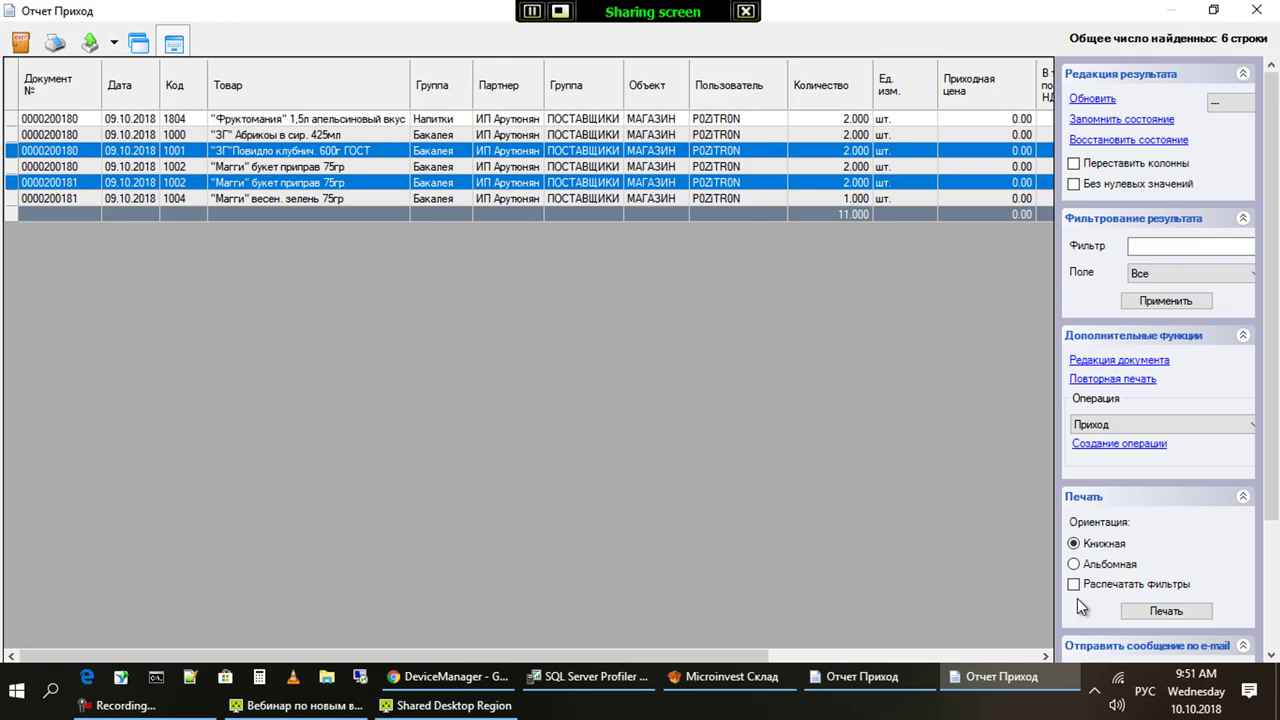
pyautogui.press('Escape')
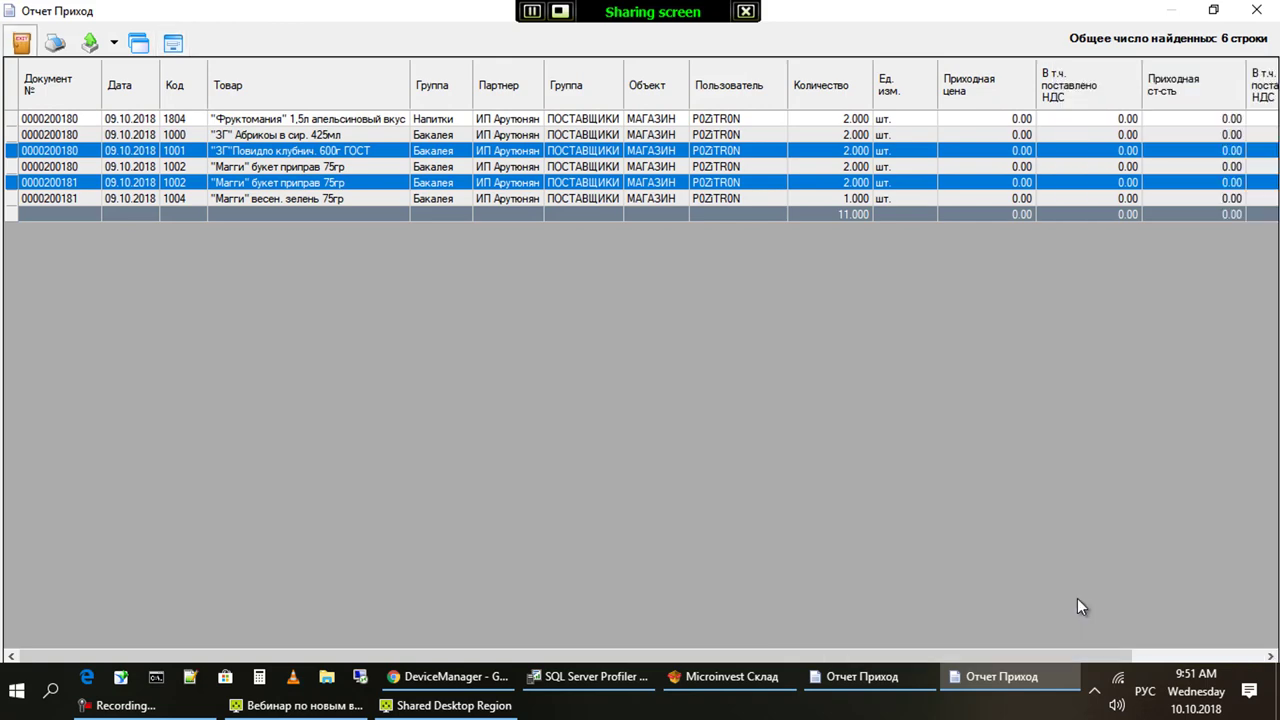
pyautogui.press('Return')
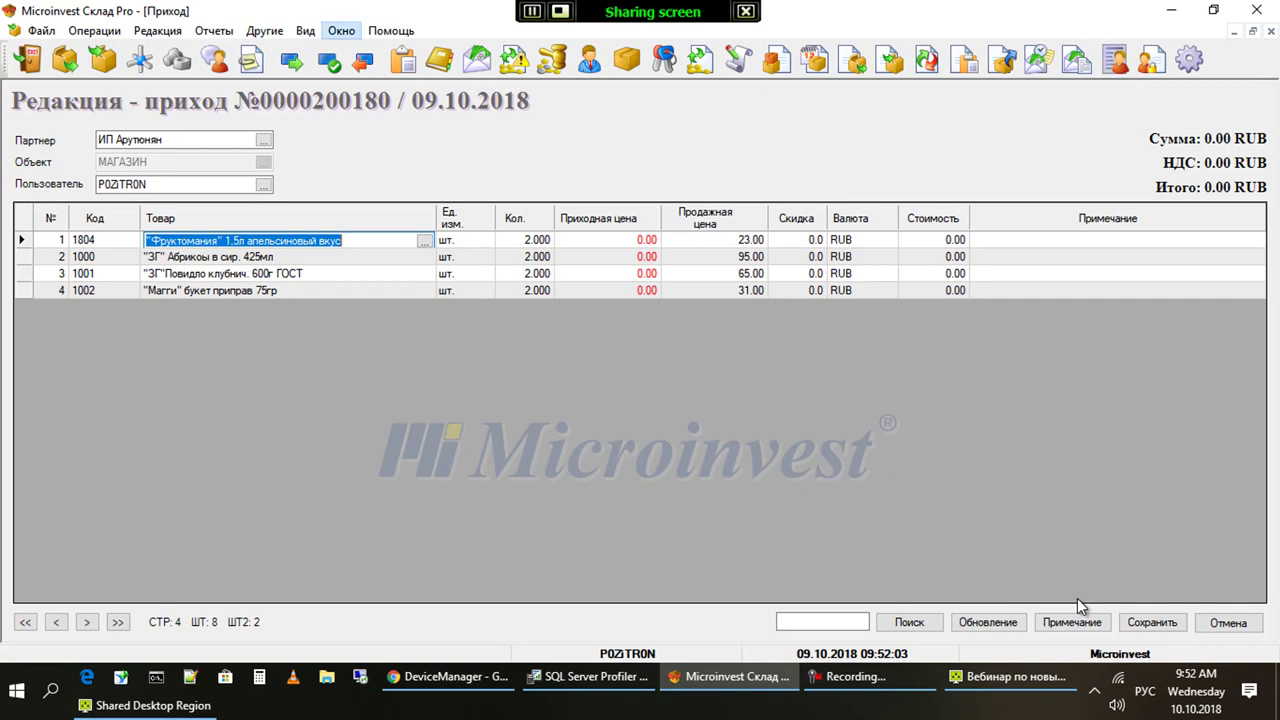
# Tile the open receipt windows horizontally and open the Приход report filter
pyautogui.press('Up')
pyautogui.press('Up')
pyautogui.press('Up')
pyautogui.press('Up')
pyautogui.press('Return')
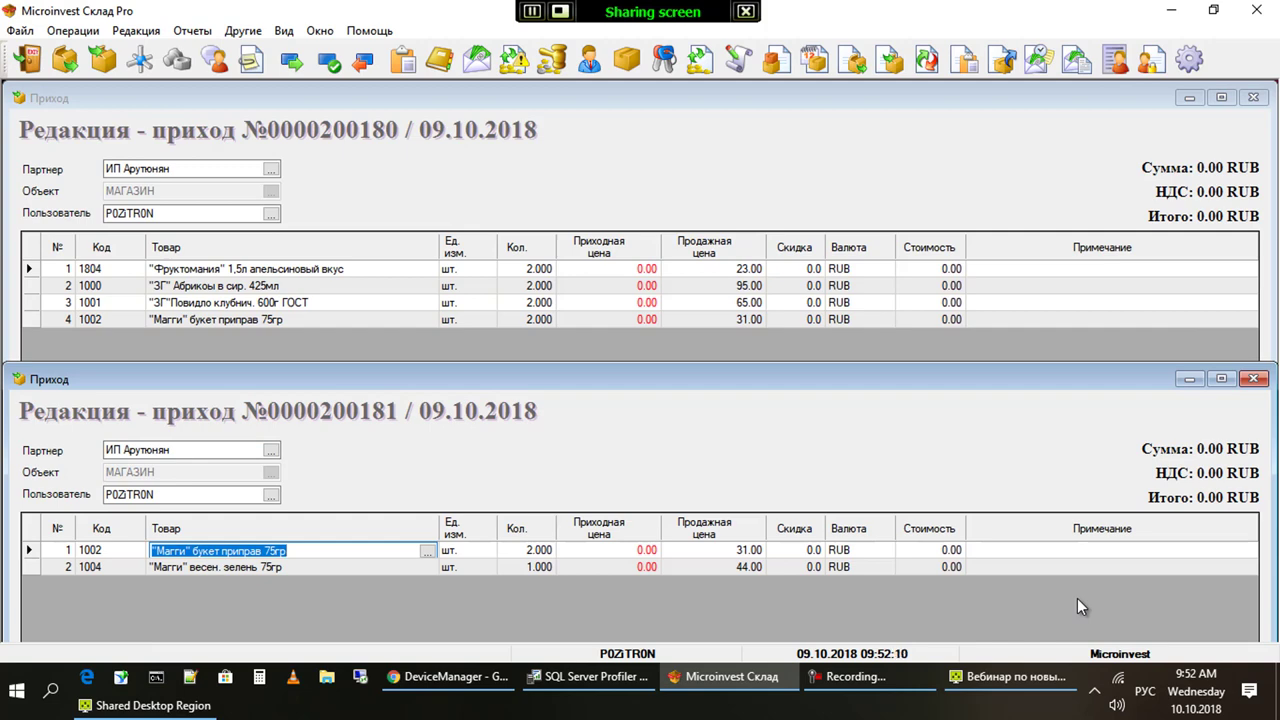
pyautogui.hotkey('alt', 'e')
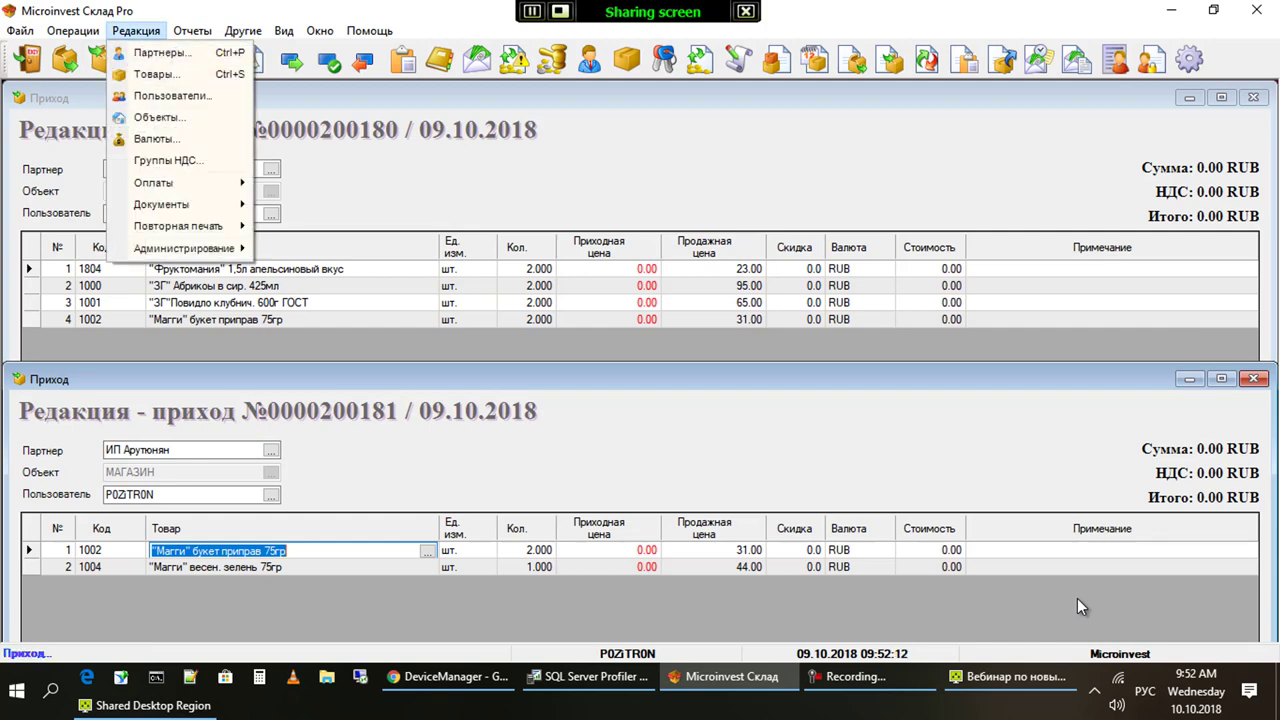
pyautogui.press('Down')
pyautogui.press('Down')
pyautogui.press('Down')
pyautogui.press('Down')
pyautogui.press('Down')
pyautogui.press('Down')
pyautogui.press('Down')
pyautogui.press('Right')
pyautogui.press('Down')
pyautogui.press('Return')
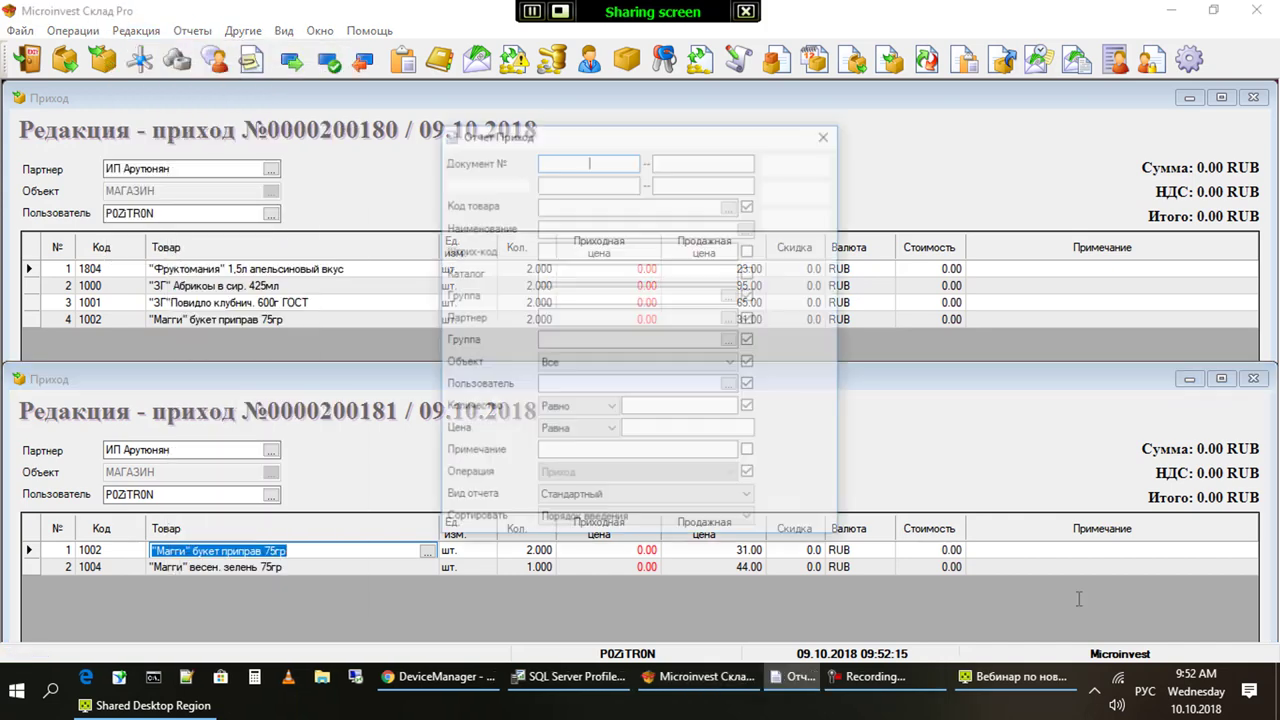
pyautogui.press('Return')
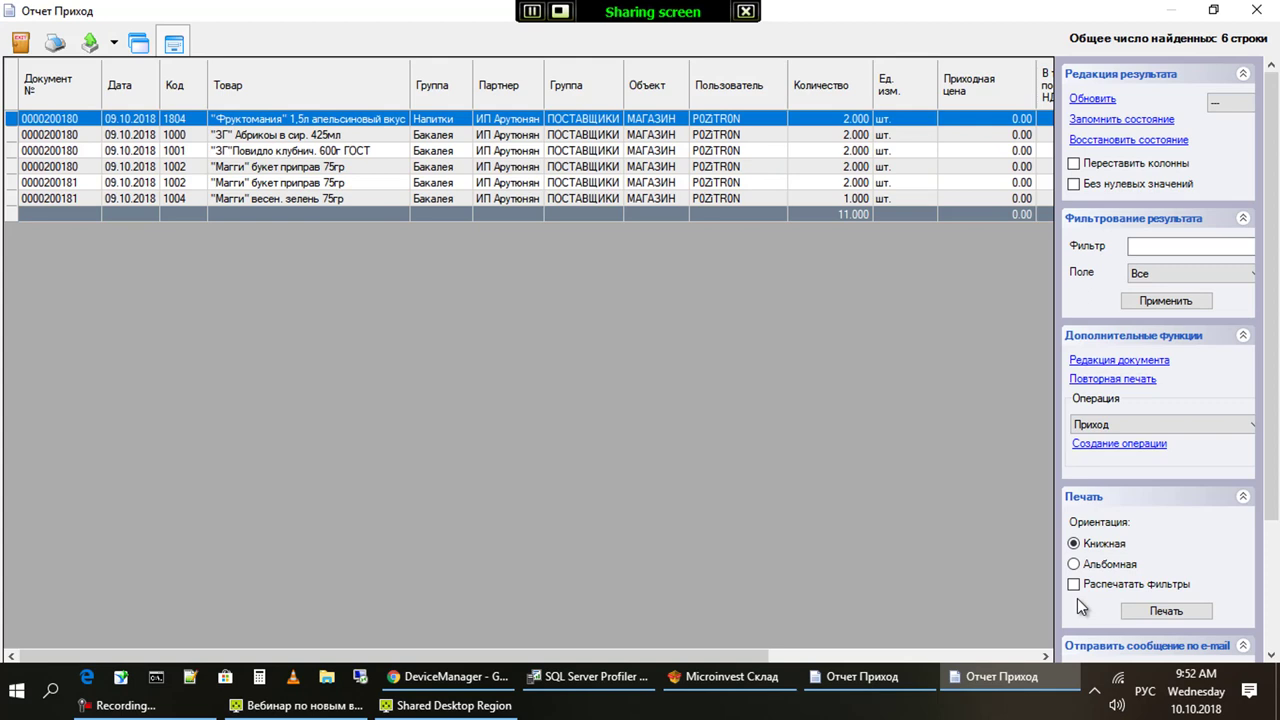
pyautogui.press('End')
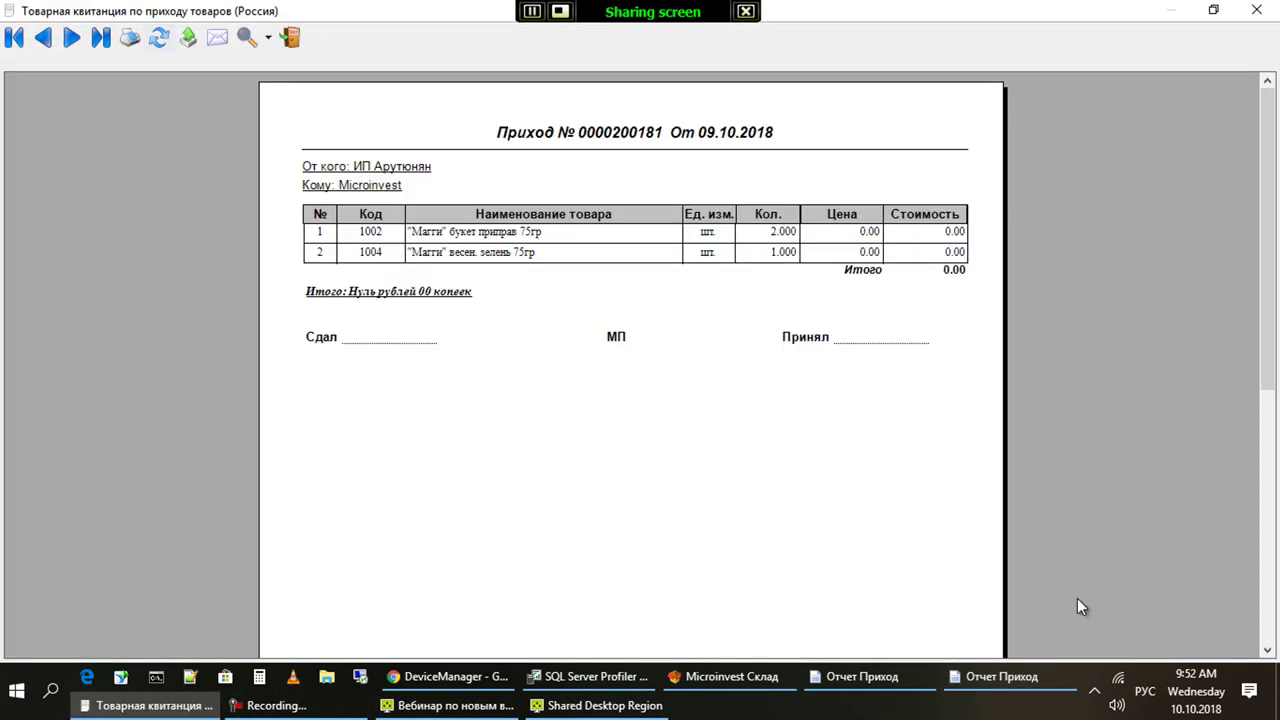
pyautogui.press('Escape')
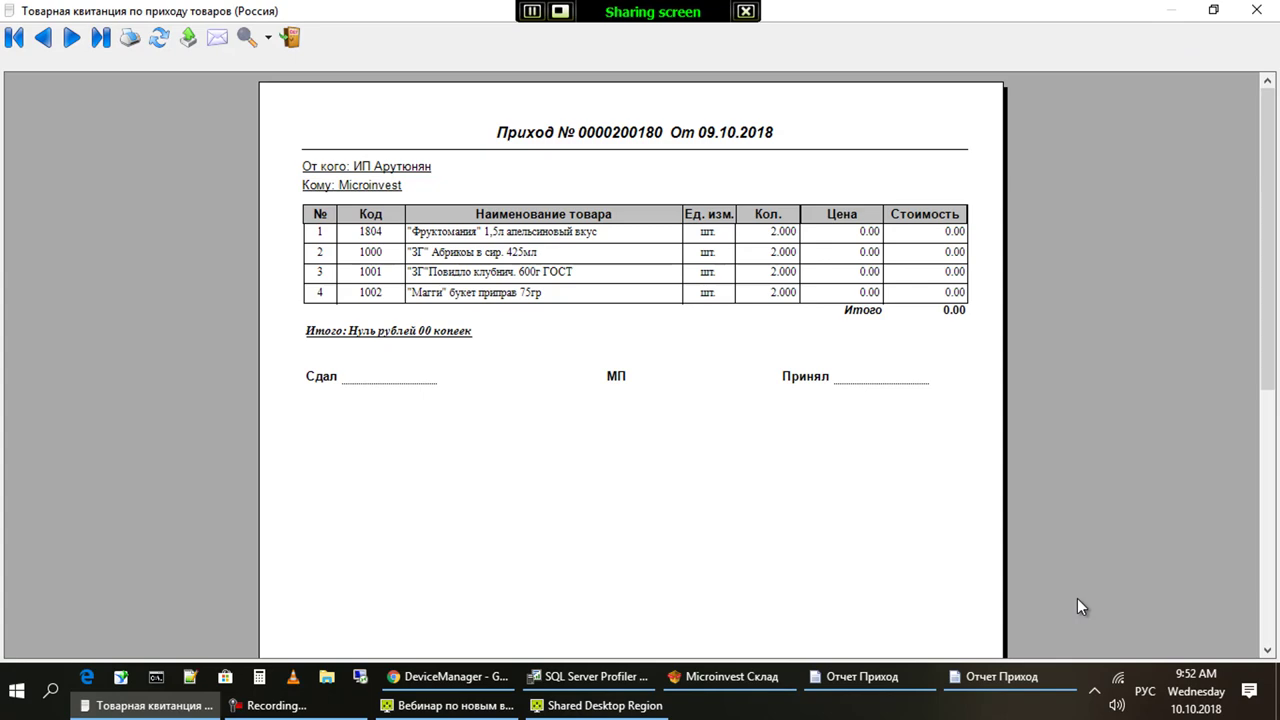
pyautogui.press('Escape')
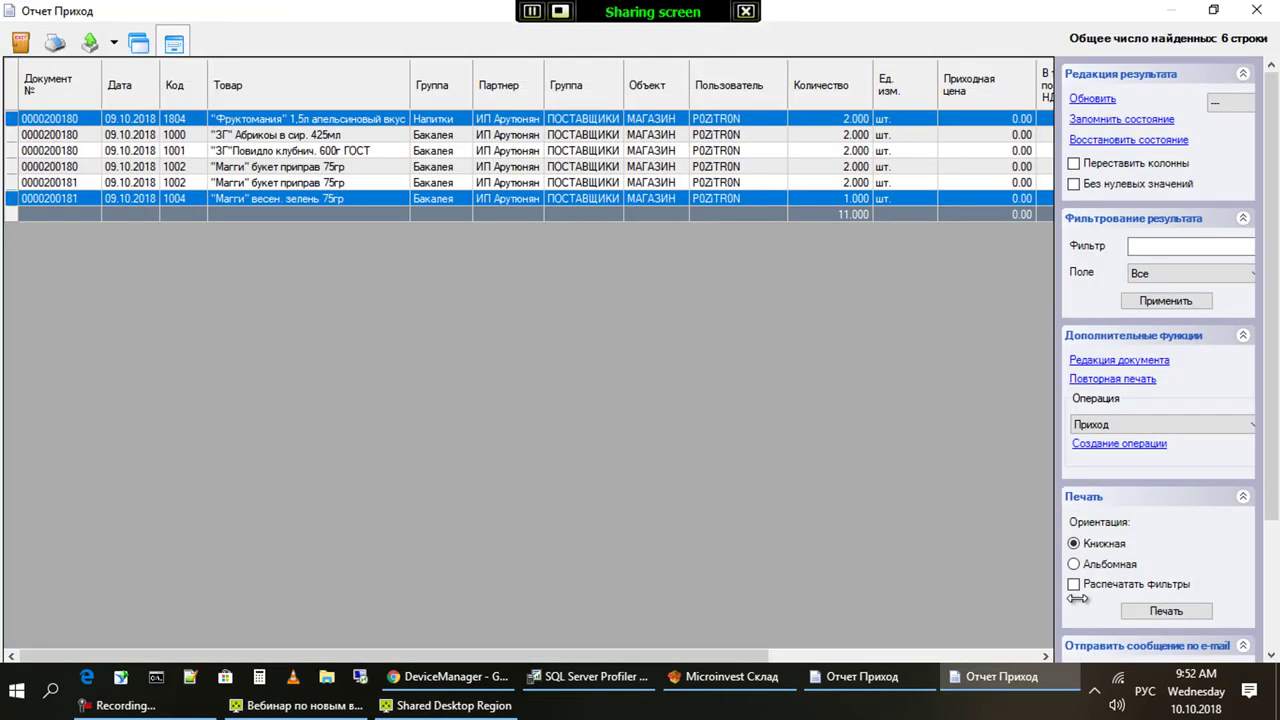
# Close the receipt report and open the Диспетчер печати under Редакция > Администрирование
pyautogui.press('Escape')
pyautogui.press('Escape')
pyautogui.press('F10')
pyautogui.press('Right')
pyautogui.press('Right')
pyautogui.press('Down')
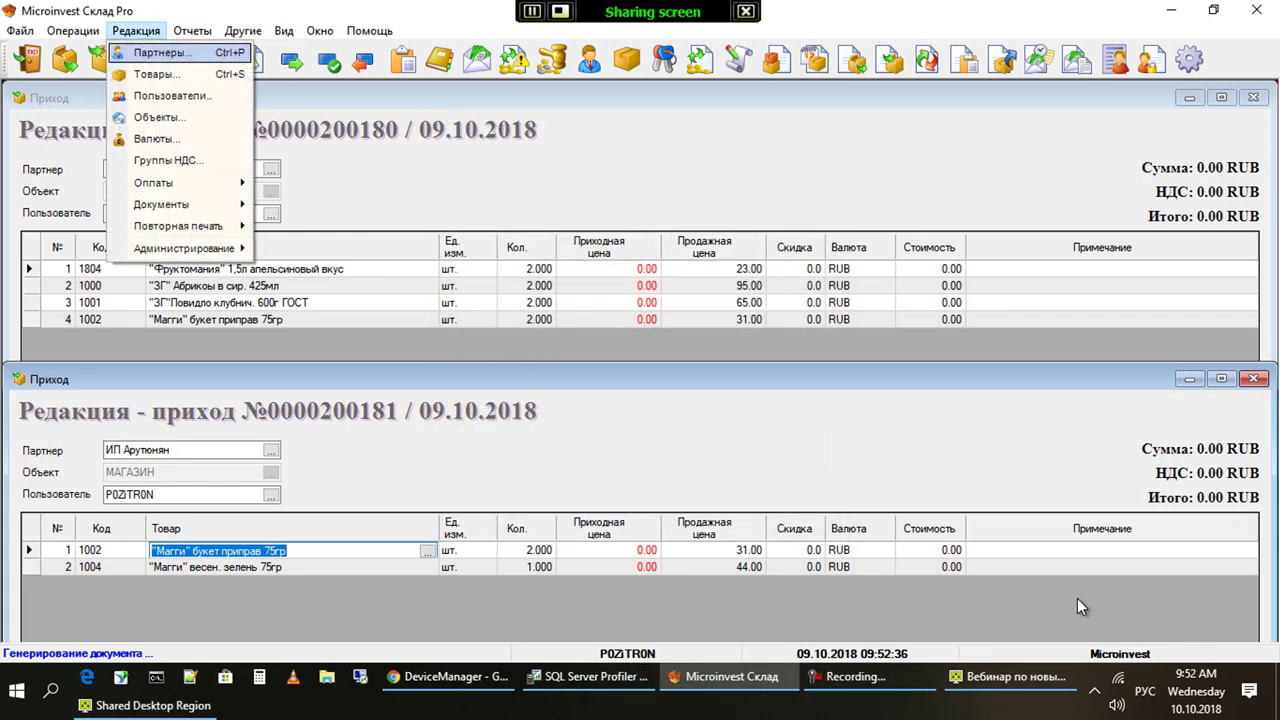
pyautogui.press('Down')
pyautogui.press('Down')
pyautogui.press('Down')
pyautogui.press('Down')
pyautogui.press('Down')
pyautogui.press('Down')
pyautogui.press('Down')
pyautogui.press('Down')
pyautogui.press('Down')
pyautogui.press('Right')
pyautogui.press('Down')
pyautogui.press('Down')
pyautogui.press('Down')
pyautogui.press('Down')
pyautogui.press('Down')
pyautogui.press('Down')
pyautogui.press('Down')
pyautogui.press('Down')
pyautogui.press('Down')
pyautogui.press('Down')
pyautogui.press('Down')
pyautogui.press('Down')
pyautogui.press('Down')
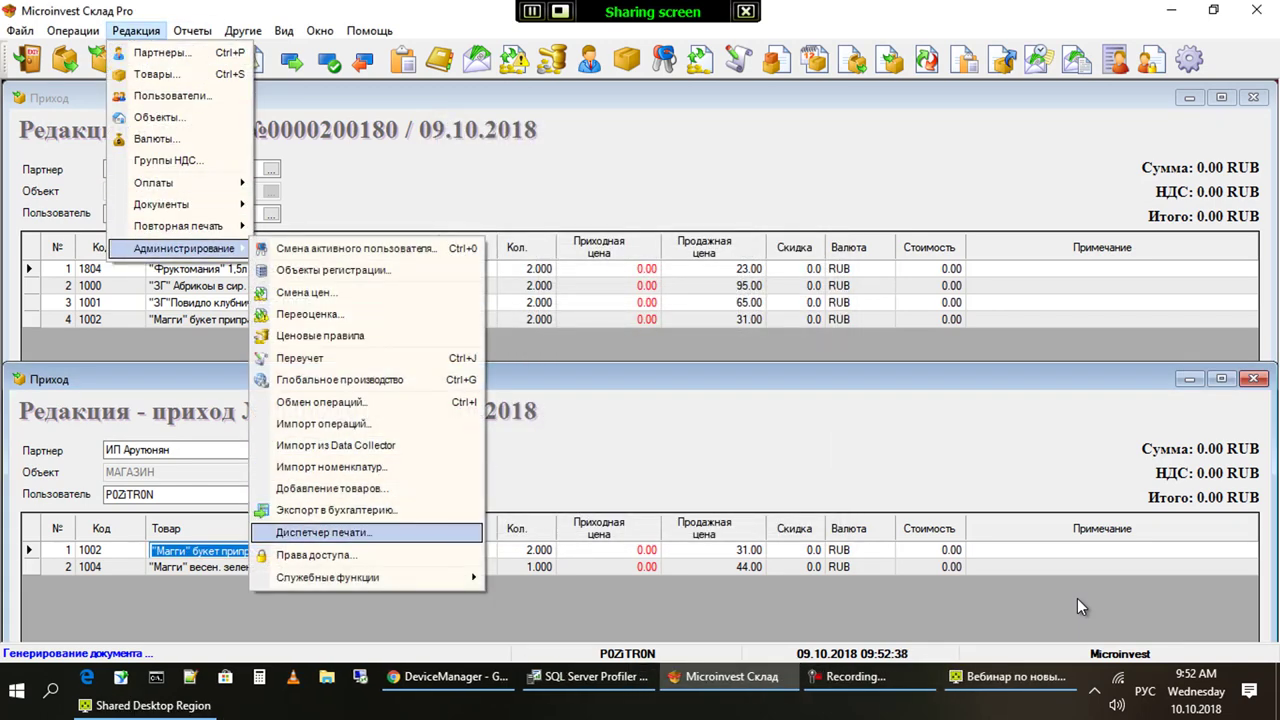
pyautogui.press('Return')
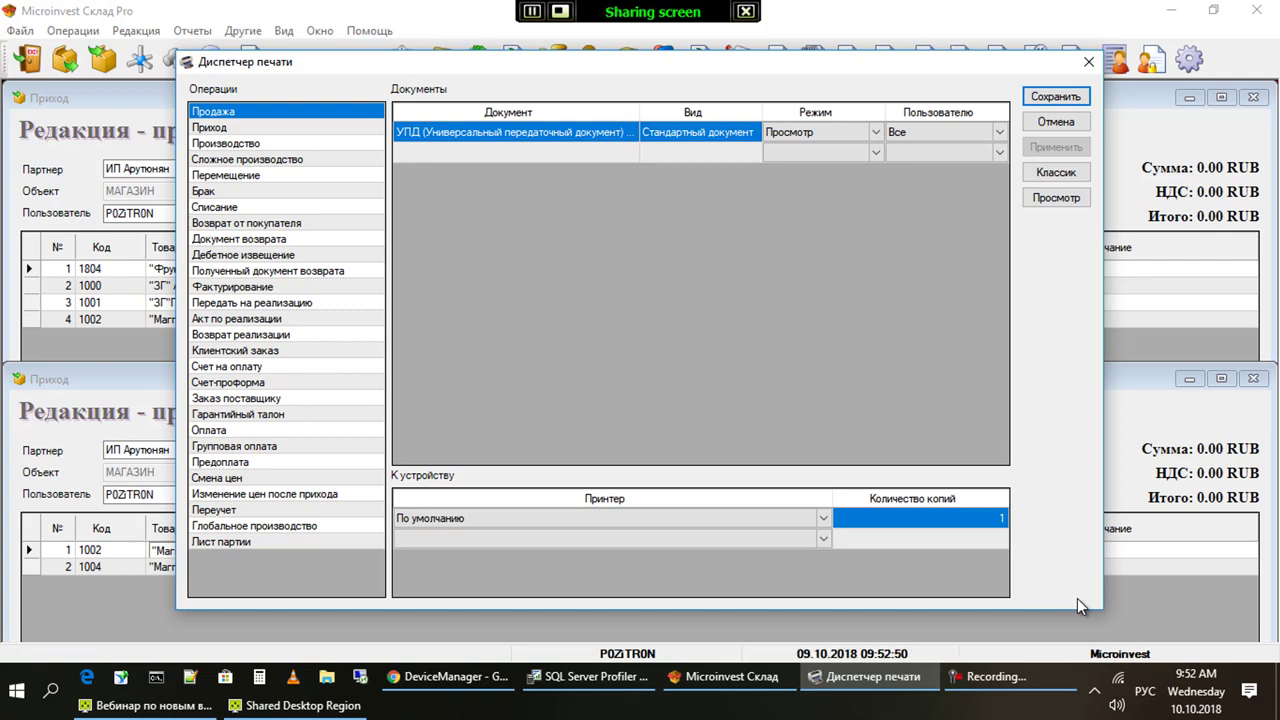
# Leave the Приход form's print mode at Просмотр and close the print manager
pyautogui.press('Down')
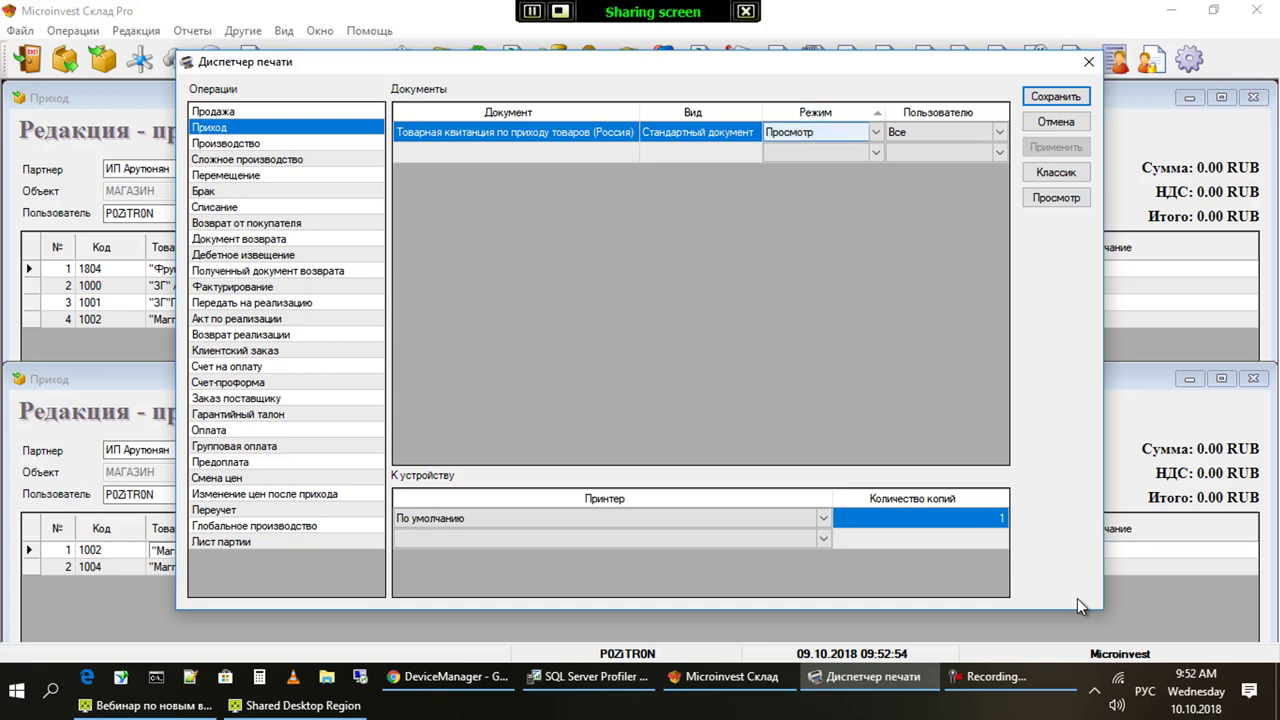
pyautogui.hotkey('alt', 'Down')
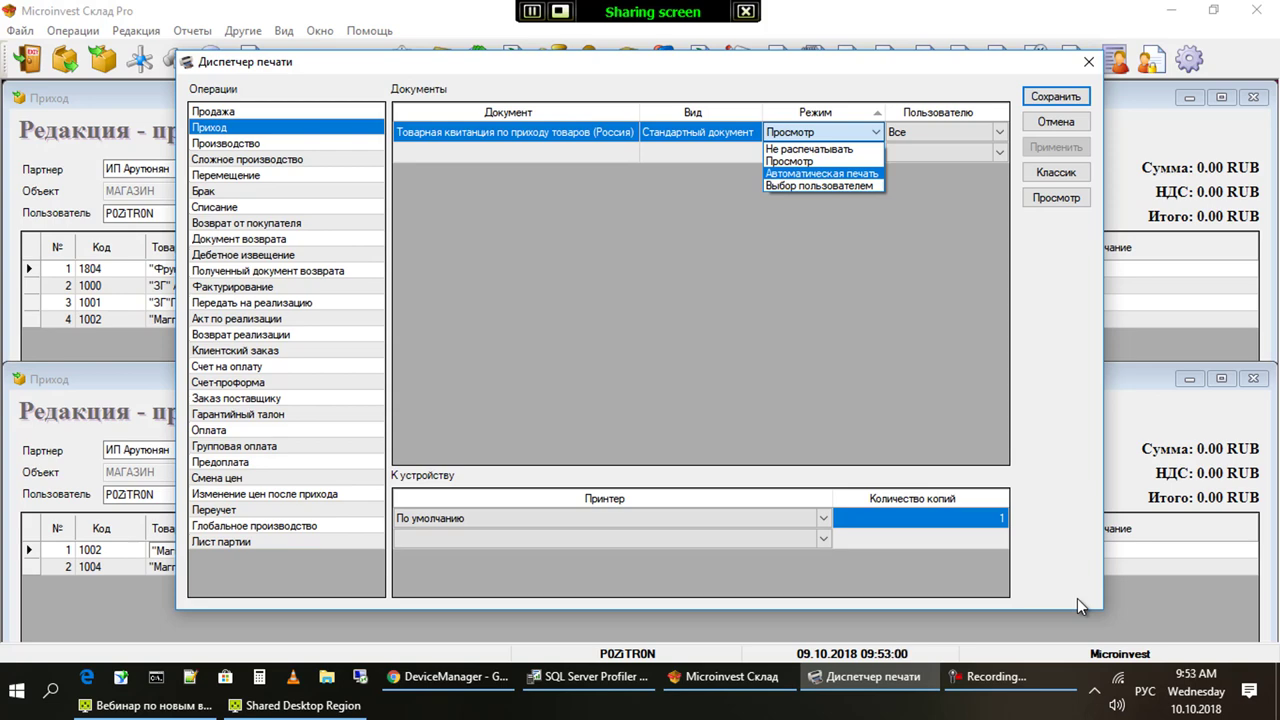
pyautogui.press('Up')
pyautogui.press('Escape')
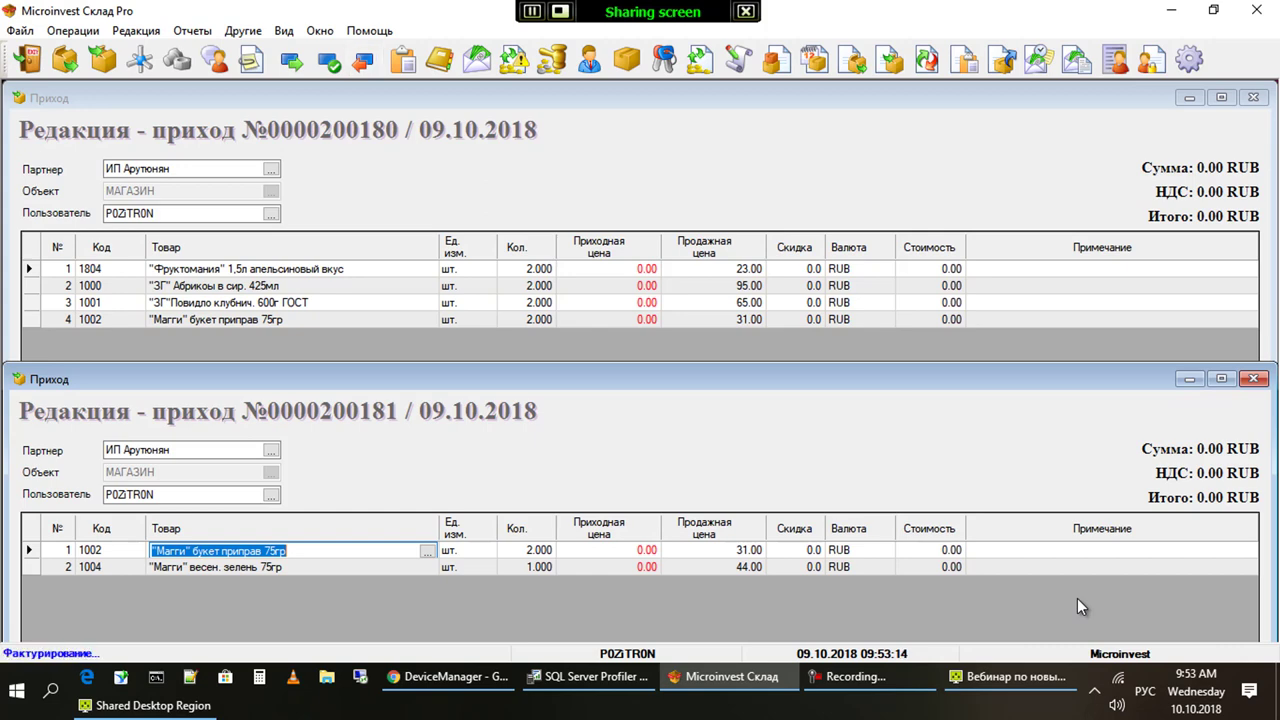
# Open the Кассовый журнал and check its user filter, keeping all users
pyautogui.hotkey('alt', 'o')
pyautogui.press('Cyrillic_ve')
pyautogui.press('Cyrillic_ka')
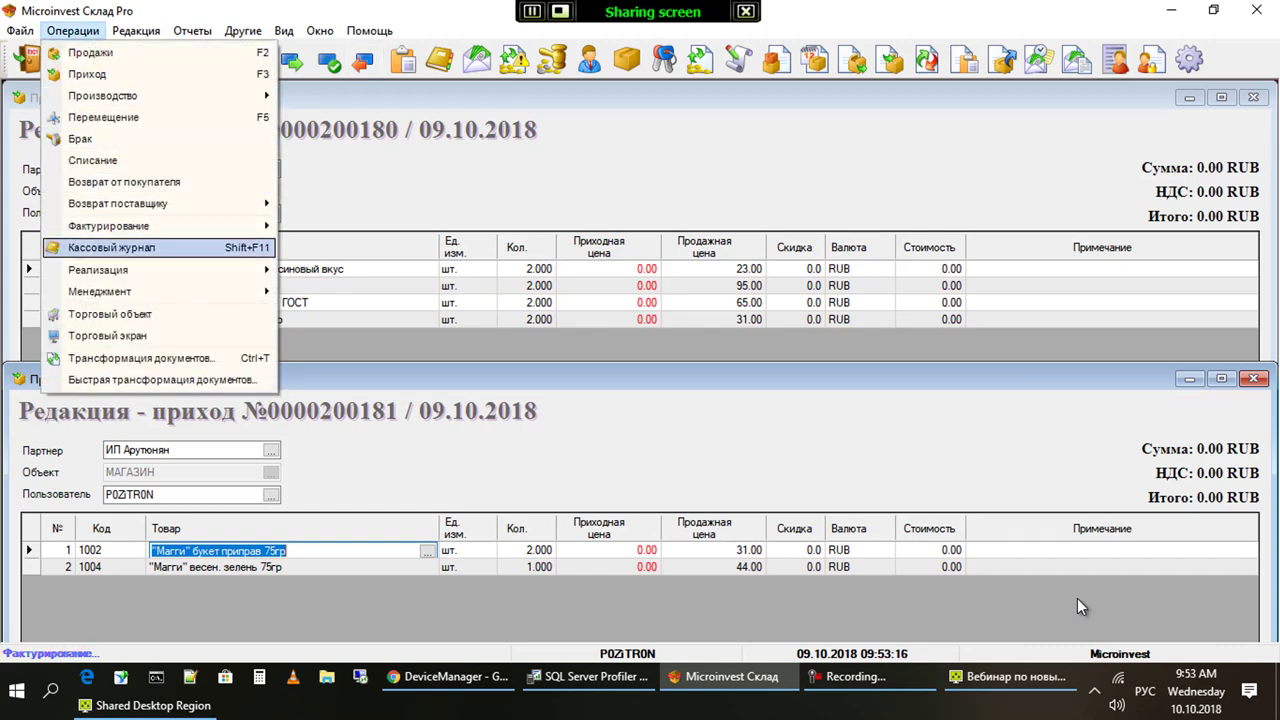
pyautogui.press('Return')
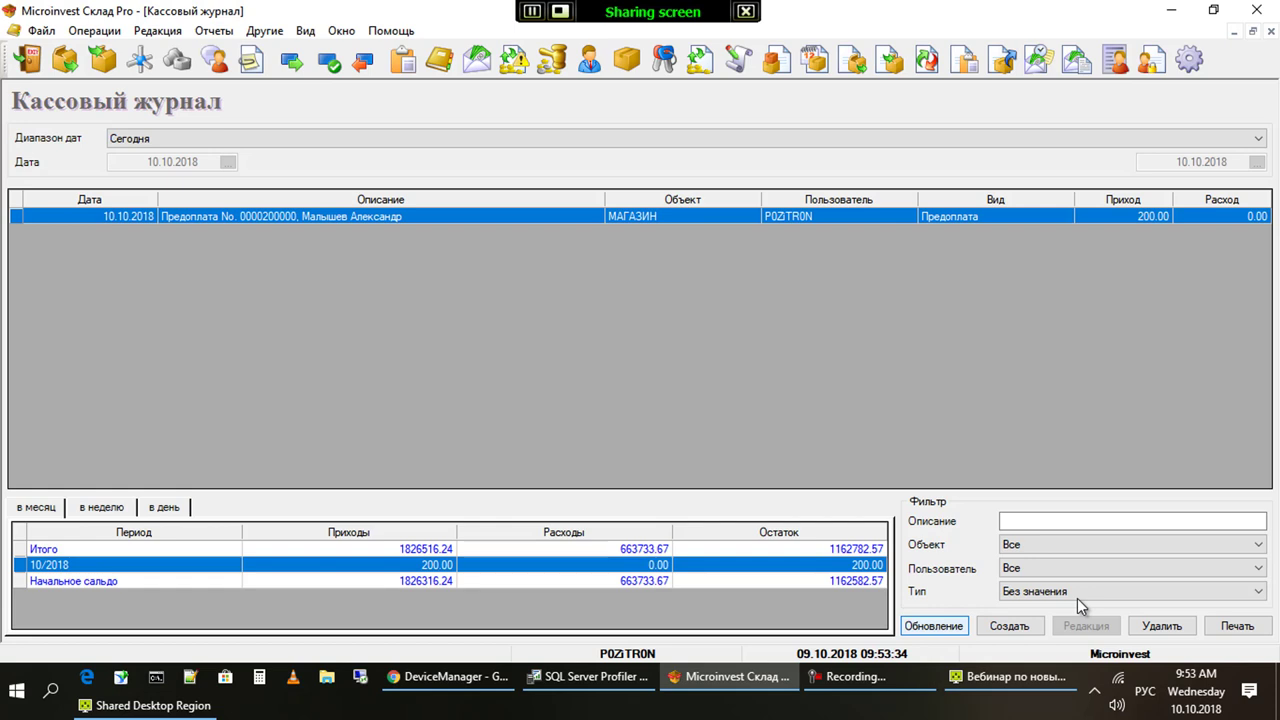
pyautogui.hotkey('shift', 'Tab')
pyautogui.hotkey('alt', 'Down')
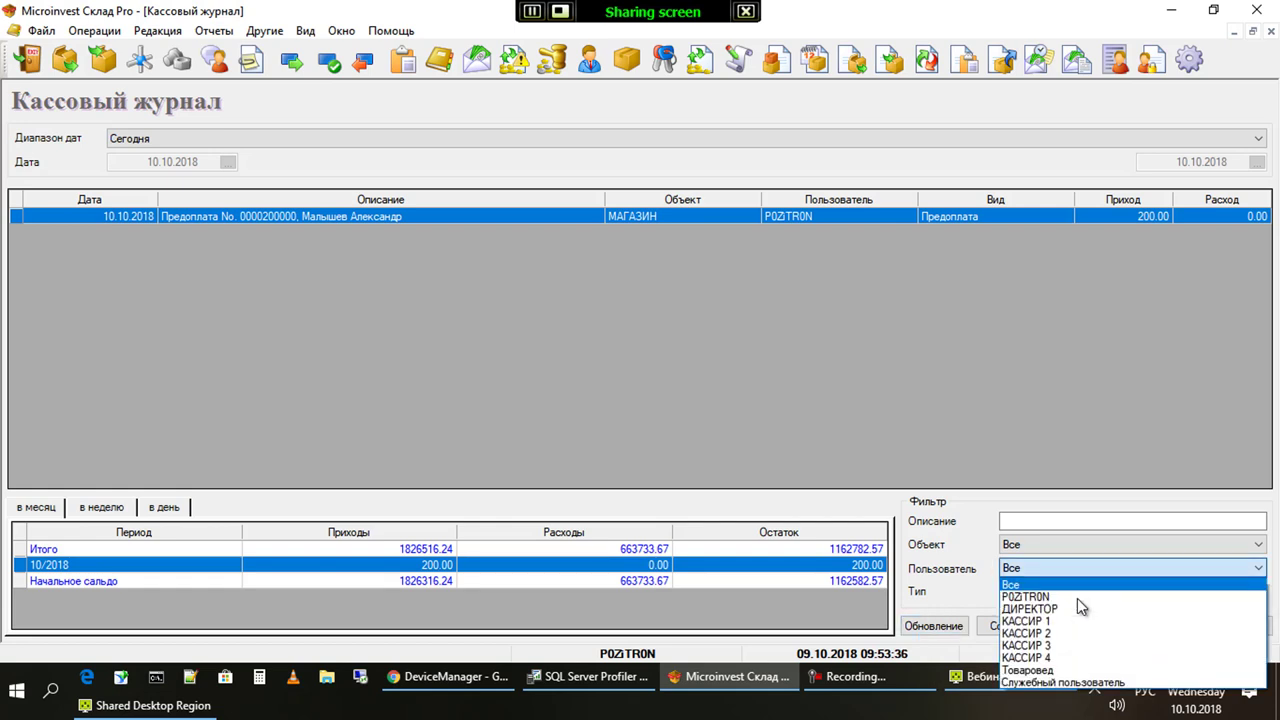
pyautogui.press('Escape')
pyautogui.press('Tab')
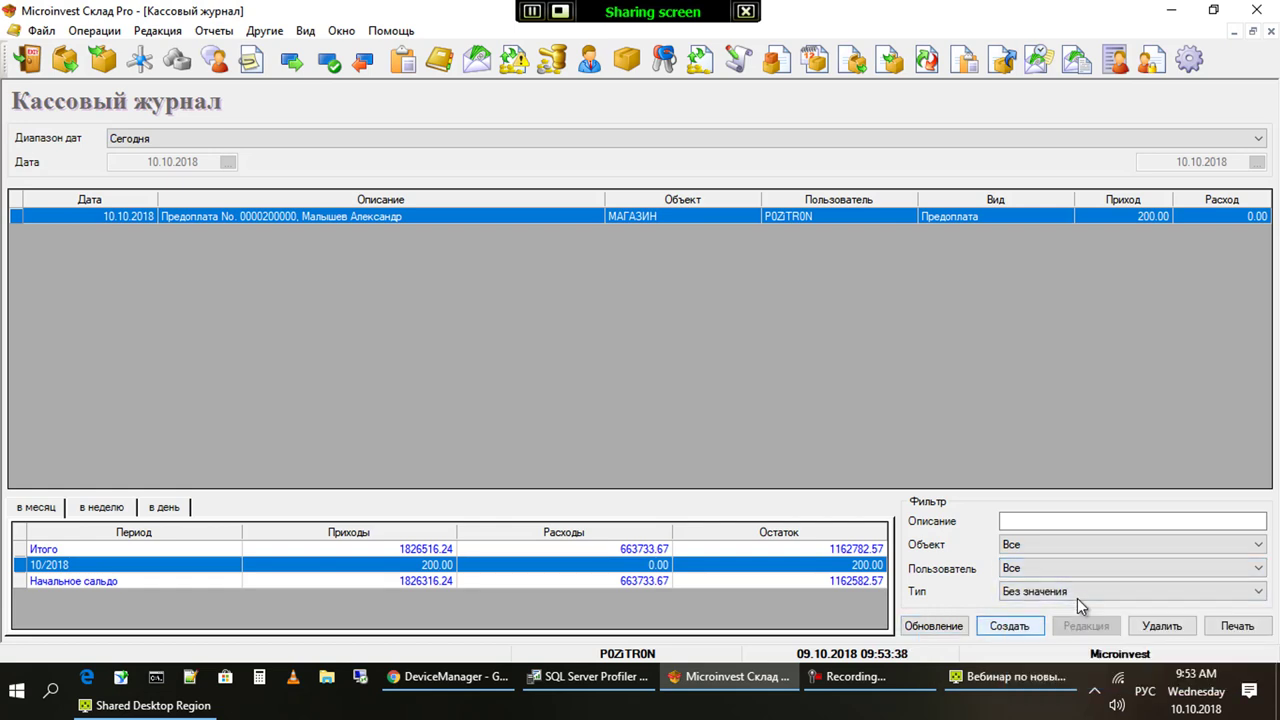
# Start a new cash entry, confirm its user is POZITRON, cancel it, and close the journal
pyautogui.hotkey('shift', 'Tab')
pyautogui.hotkey('shift', 'Tab')
pyautogui.press('Tab')
pyautogui.press('Tab')
pyautogui.press('Return')
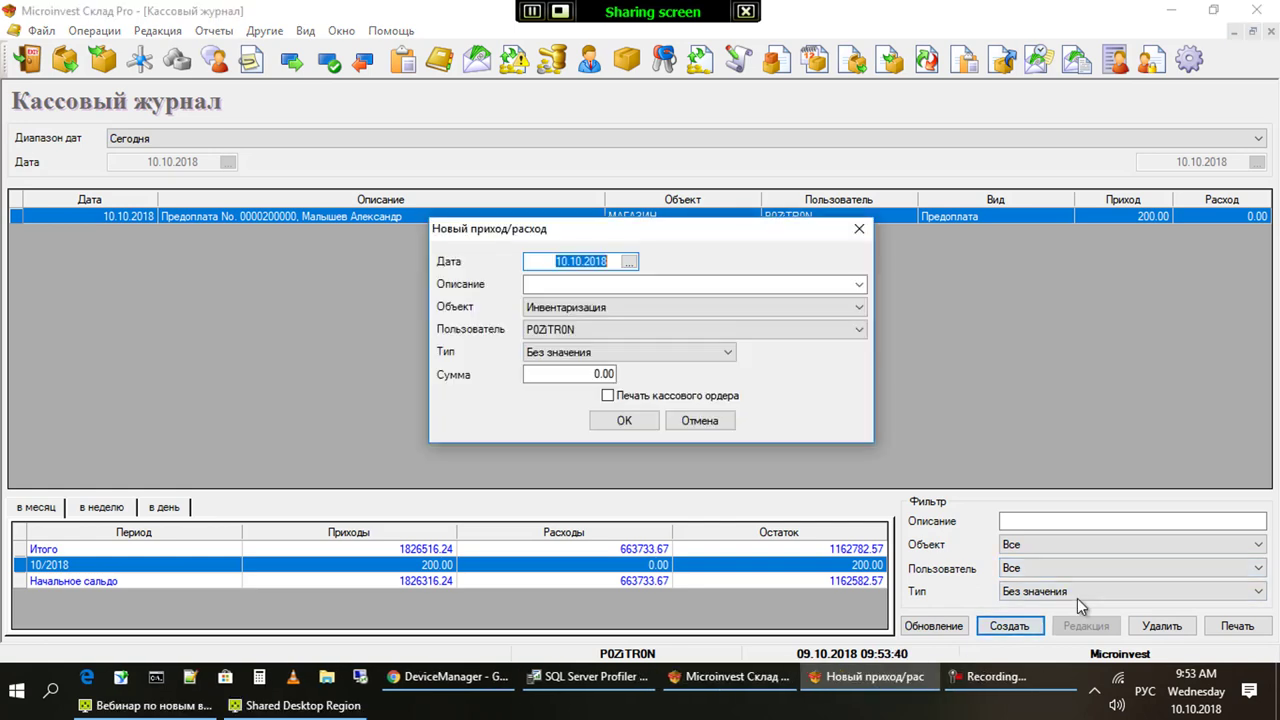
pyautogui.hotkey('shift', 'Tab')
pyautogui.hotkey('shift', 'Tab')
pyautogui.hotkey('alt', 'Down')
pyautogui.press('Escape')
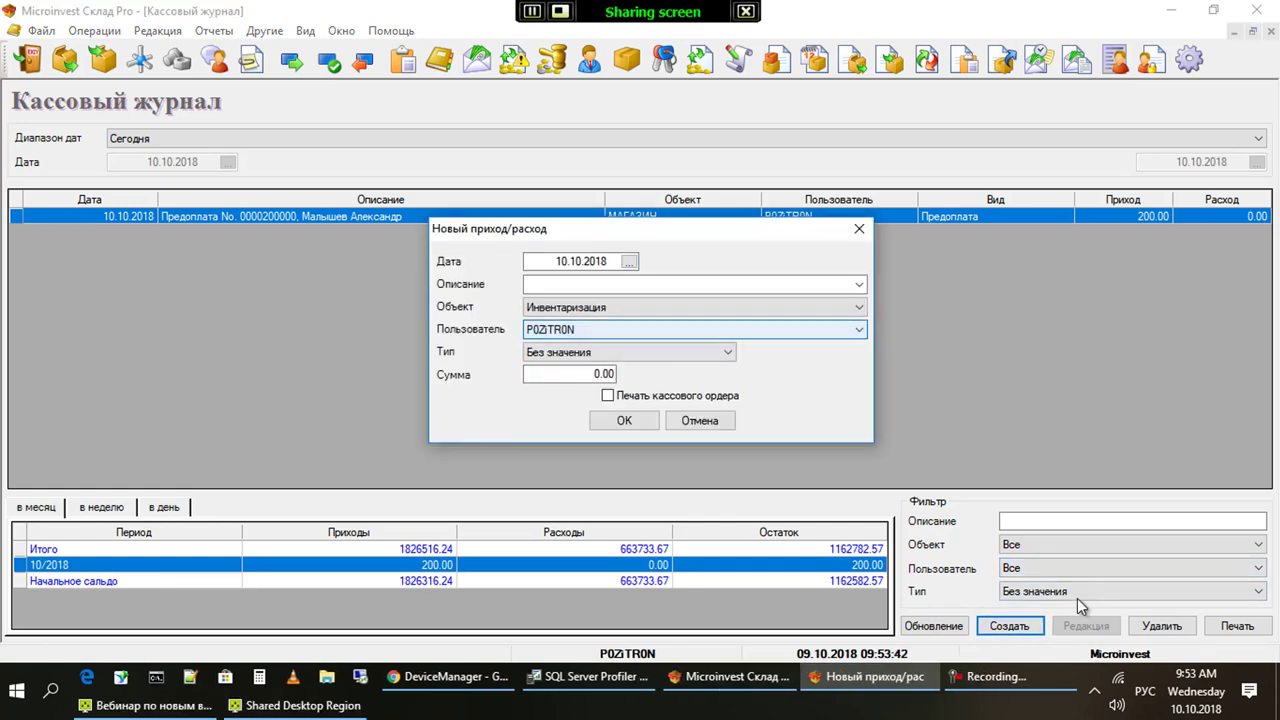
pyautogui.press('Escape')
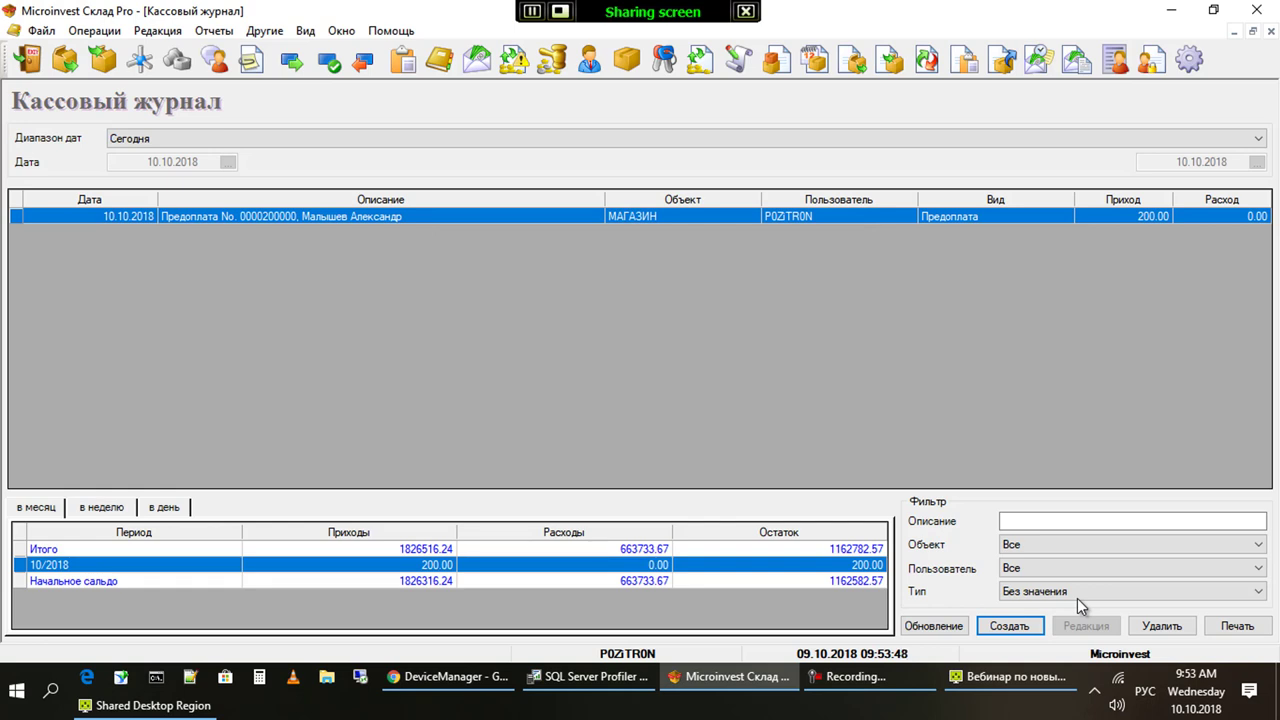
pyautogui.press('Escape')
pyautogui.press('Escape')
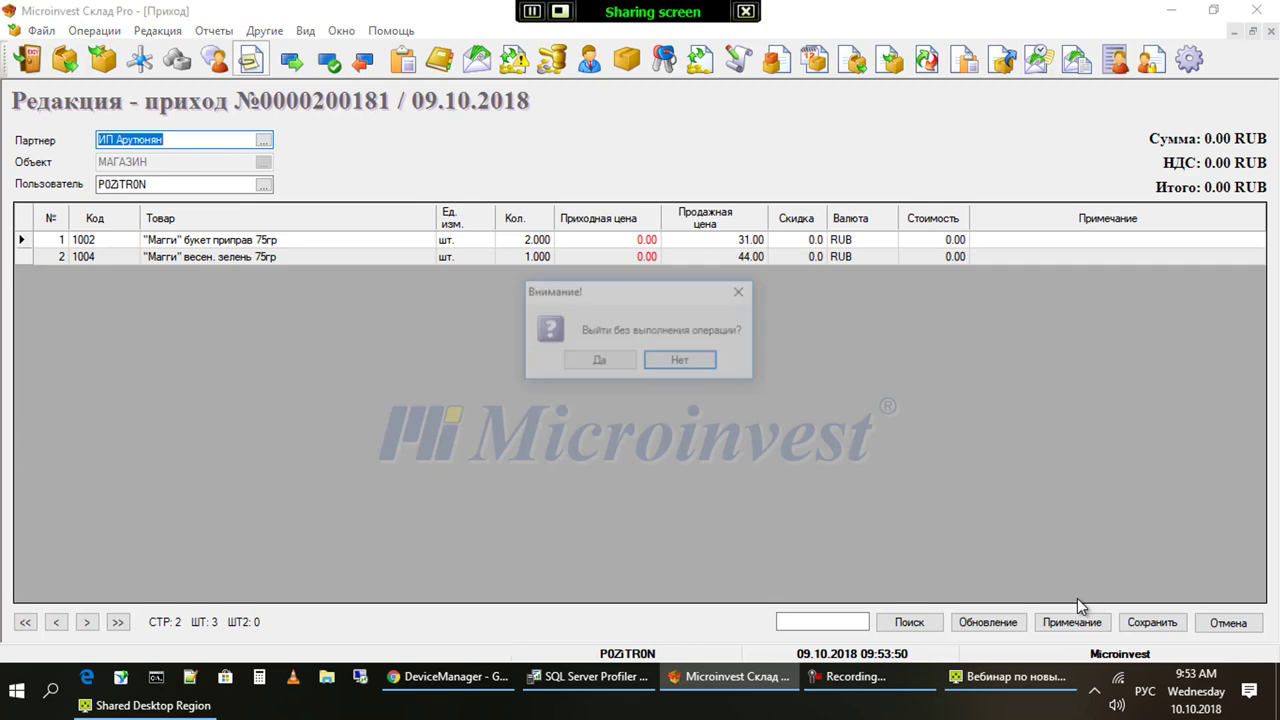
# Close both open receipts without saving them
pyautogui.press('Left')
pyautogui.press('Return')
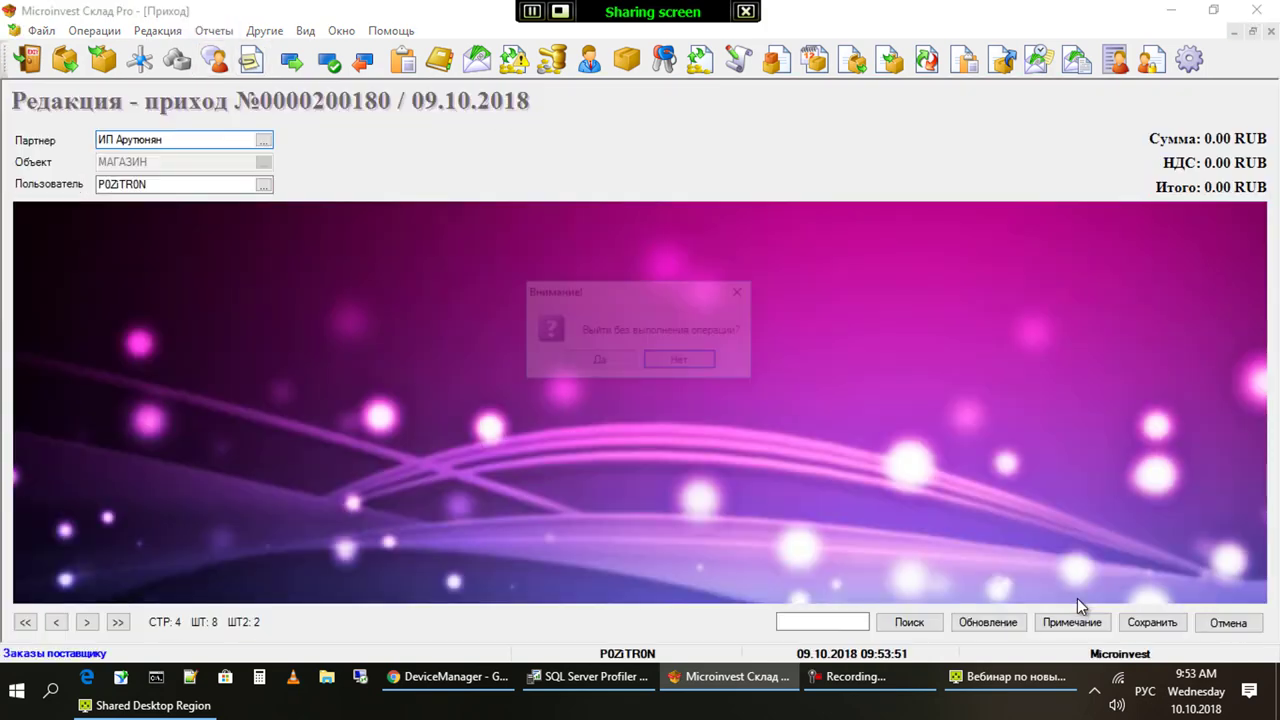
pyautogui.press('Left')
pyautogui.press('Return')
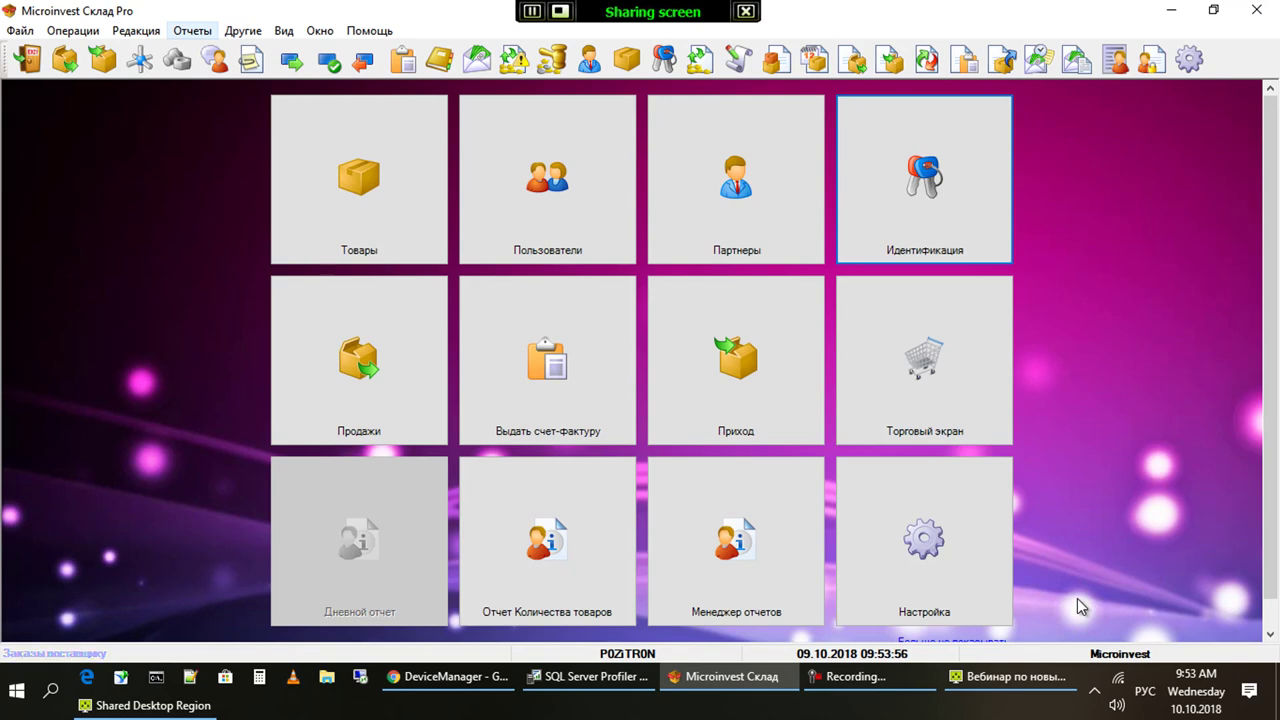
# Go to Журнал приложений under Администрирование > Служебные функции
pyautogui.press('Down')
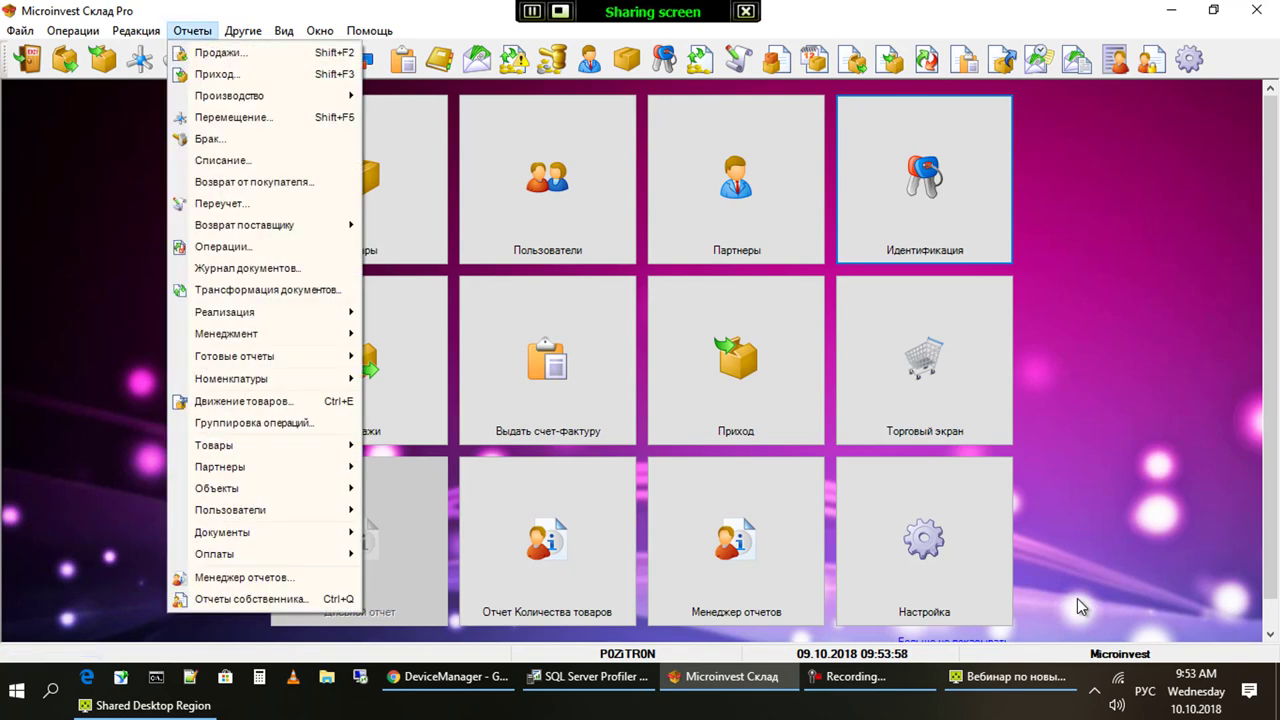
pyautogui.press('Left')
pyautogui.press('Down')
pyautogui.press('Down')
pyautogui.press('Down')
pyautogui.press('Down')
pyautogui.press('Down')
pyautogui.press('Down')
pyautogui.press('Down')
pyautogui.press('Down')
pyautogui.press('Down')
pyautogui.press('Right')
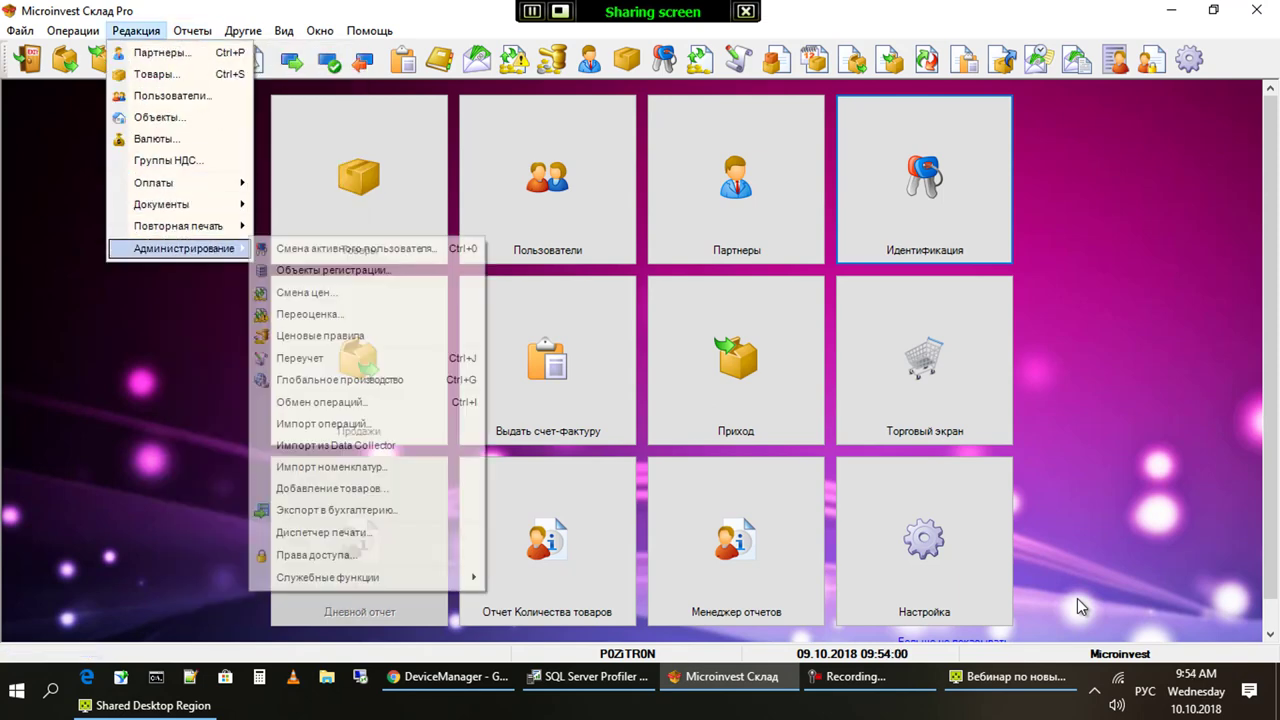
pyautogui.press('Down')
pyautogui.press('Down')
pyautogui.press('Down')
pyautogui.press('Down')
pyautogui.press('Down')
pyautogui.press('Down')
pyautogui.press('Down')
pyautogui.press('Down')
pyautogui.press('Down')
pyautogui.press('Down')
pyautogui.press('Down')
pyautogui.press('Down')
pyautogui.press('Down')
pyautogui.press('Down')
pyautogui.press('Down')
pyautogui.press('Right')
pyautogui.press('Down')
pyautogui.press('Down')
pyautogui.press('Down')
pyautogui.press('Up')
pyautogui.press('Up')
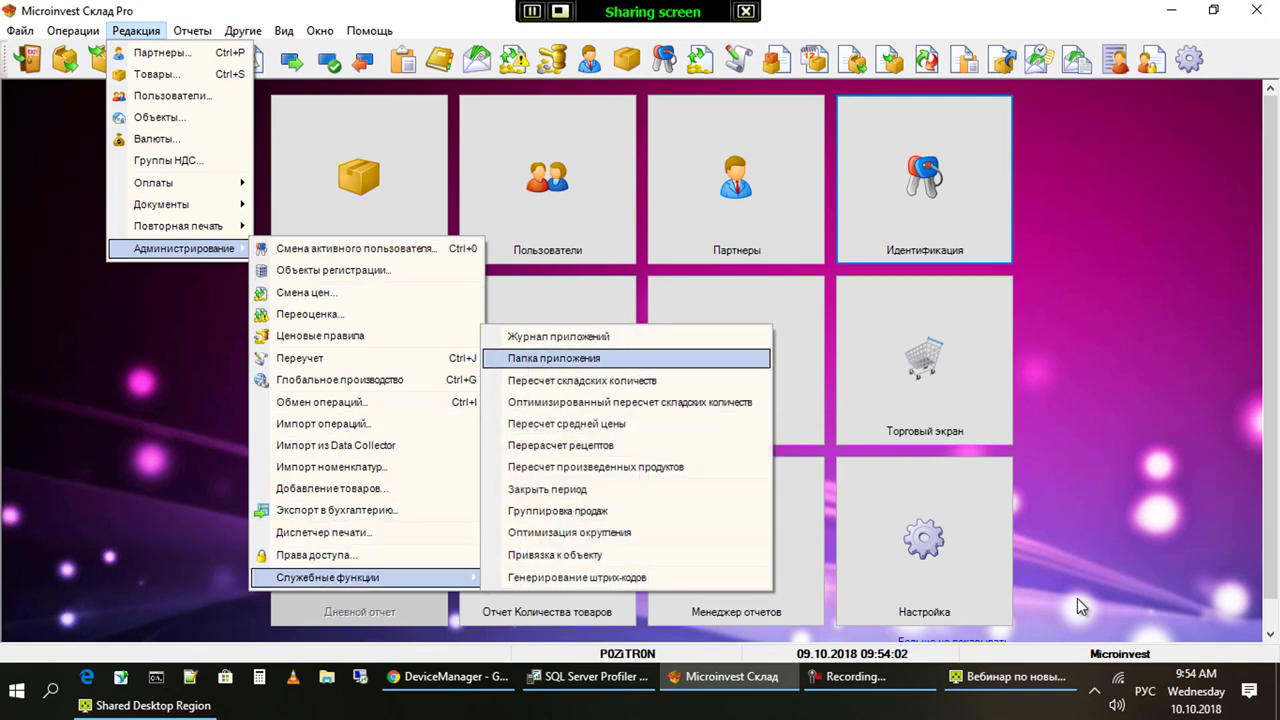
pyautogui.press('Up')
pyautogui.press('Return')
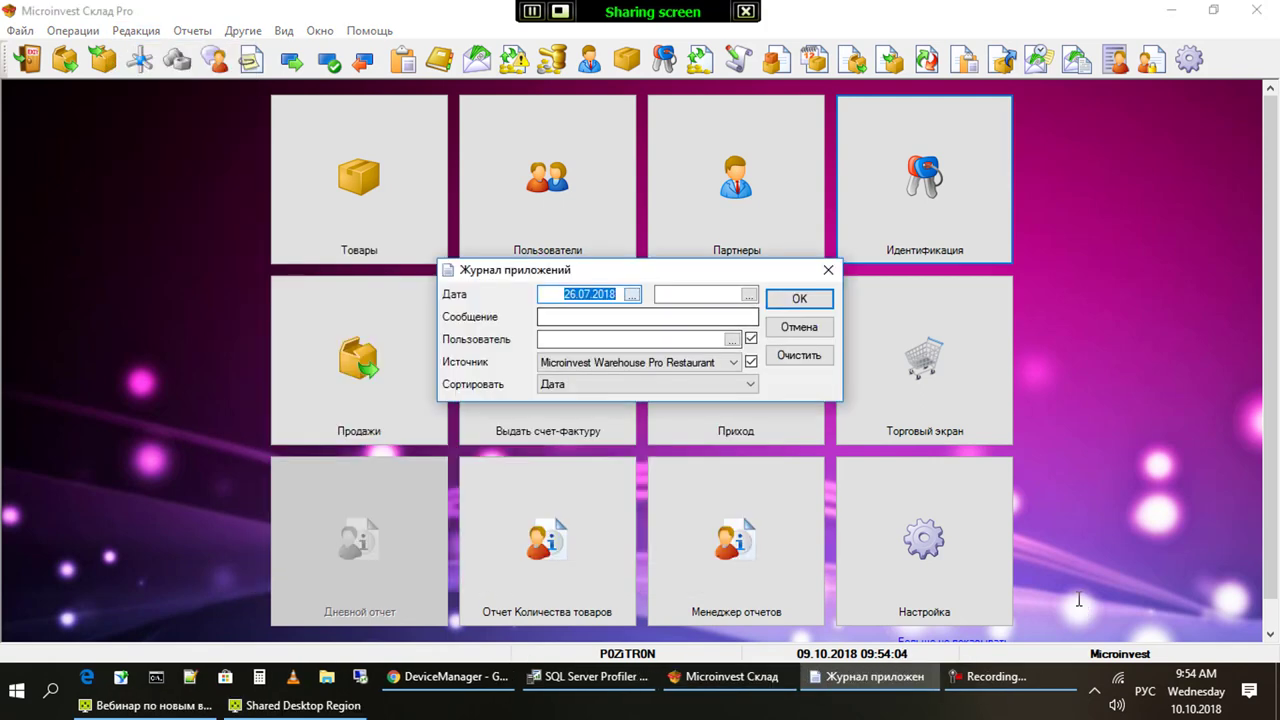
# Filter the application log from 10.10.2018 with Microinvest Warehouse Pro as the source
pyautogui.press('F4')
pyautogui.press('Return')
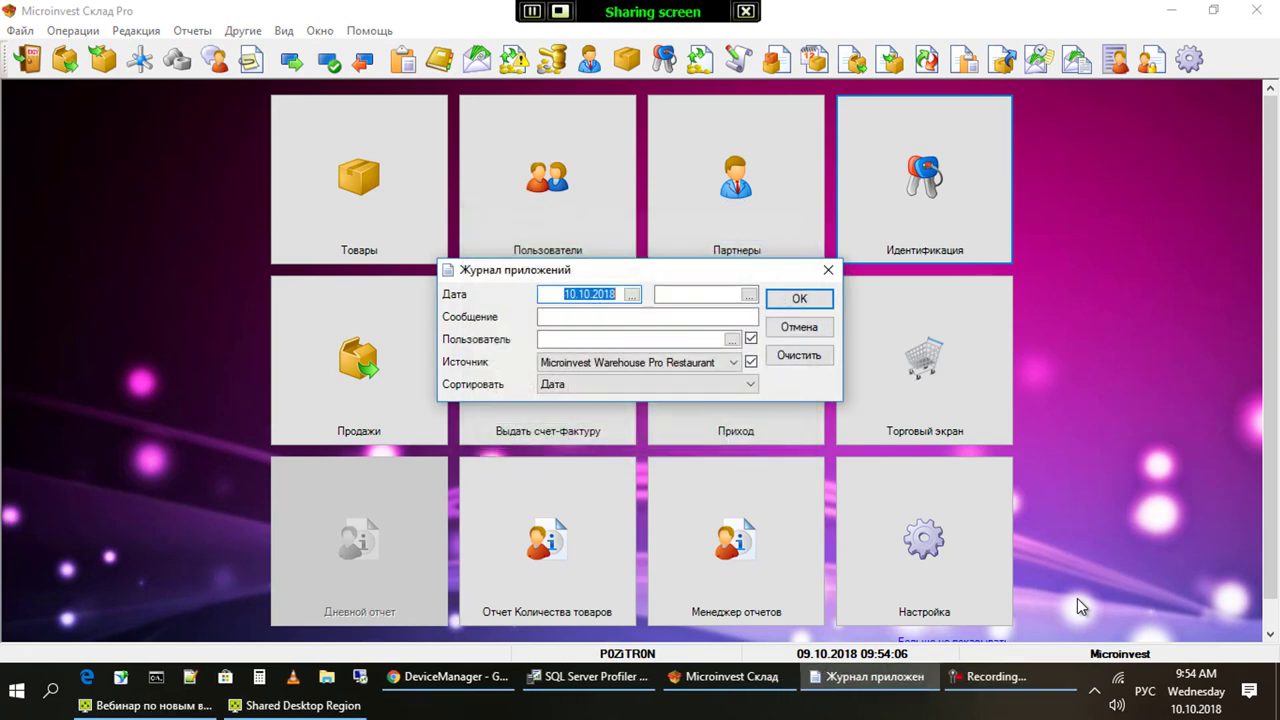
pyautogui.press('Tab')
pyautogui.press('Tab')
pyautogui.press('Tab')
pyautogui.press('Tab')
pyautogui.hotkey('alt', 'Down')
pyautogui.press('Down')
pyautogui.press('Return')
pyautogui.press('Return')
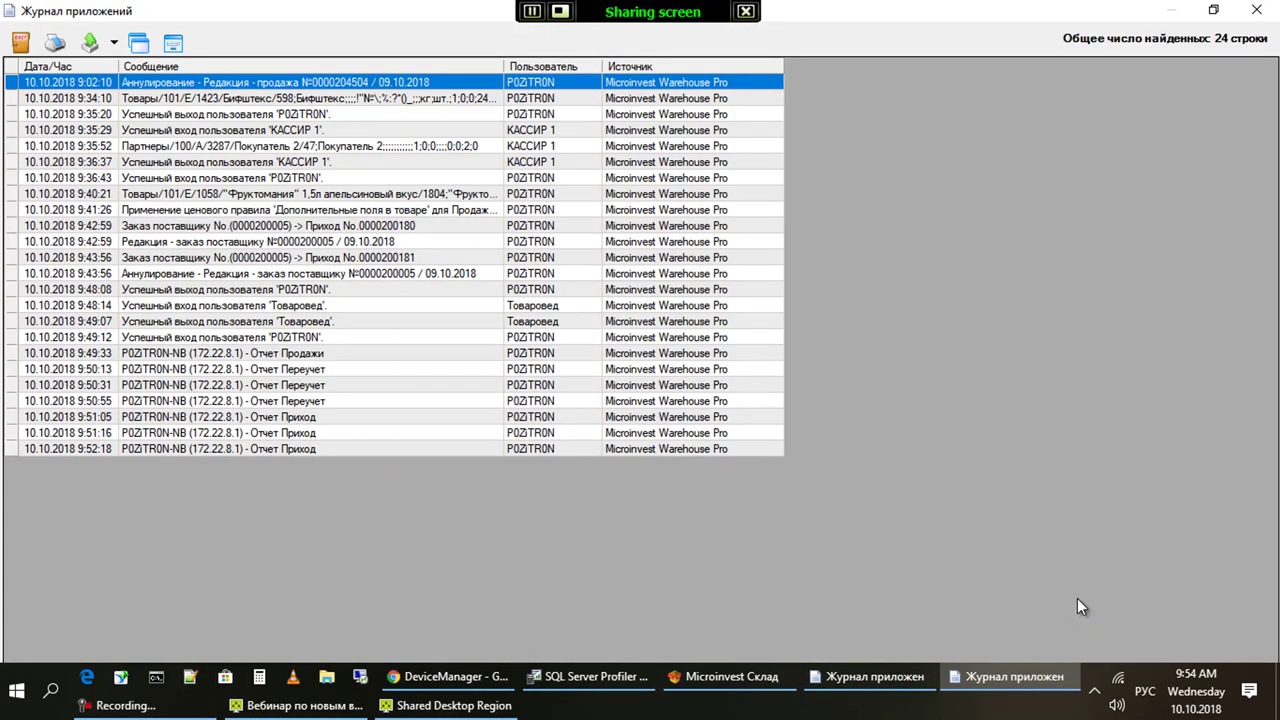
# Select the last seven Отчет log entries, then close the log and its filter dialog
pyautogui.press('Down')
pyautogui.press('Down')
pyautogui.press('Down')
pyautogui.press('Down')
pyautogui.press('Down')
pyautogui.press('Down')
pyautogui.press('Down')
pyautogui.press('Down')
pyautogui.press('Down')
pyautogui.press('Down')
pyautogui.press('Down')
pyautogui.press('Down')
pyautogui.press('Down')
pyautogui.press('Down')
pyautogui.press('Down')
pyautogui.press('Down')
pyautogui.press('Down')
pyautogui.hotkey('shift', 'End')
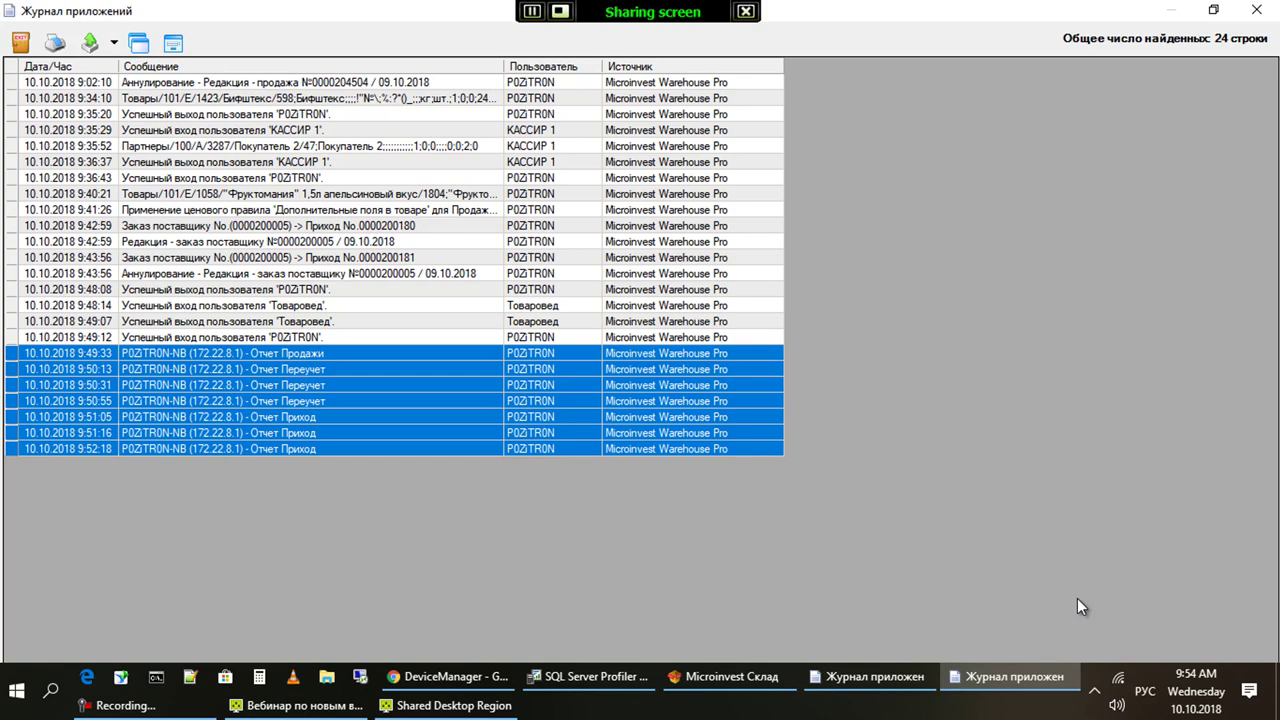
pyautogui.press('Escape')
pyautogui.press('Escape')
pyautogui.hotkey('alt', 'j')
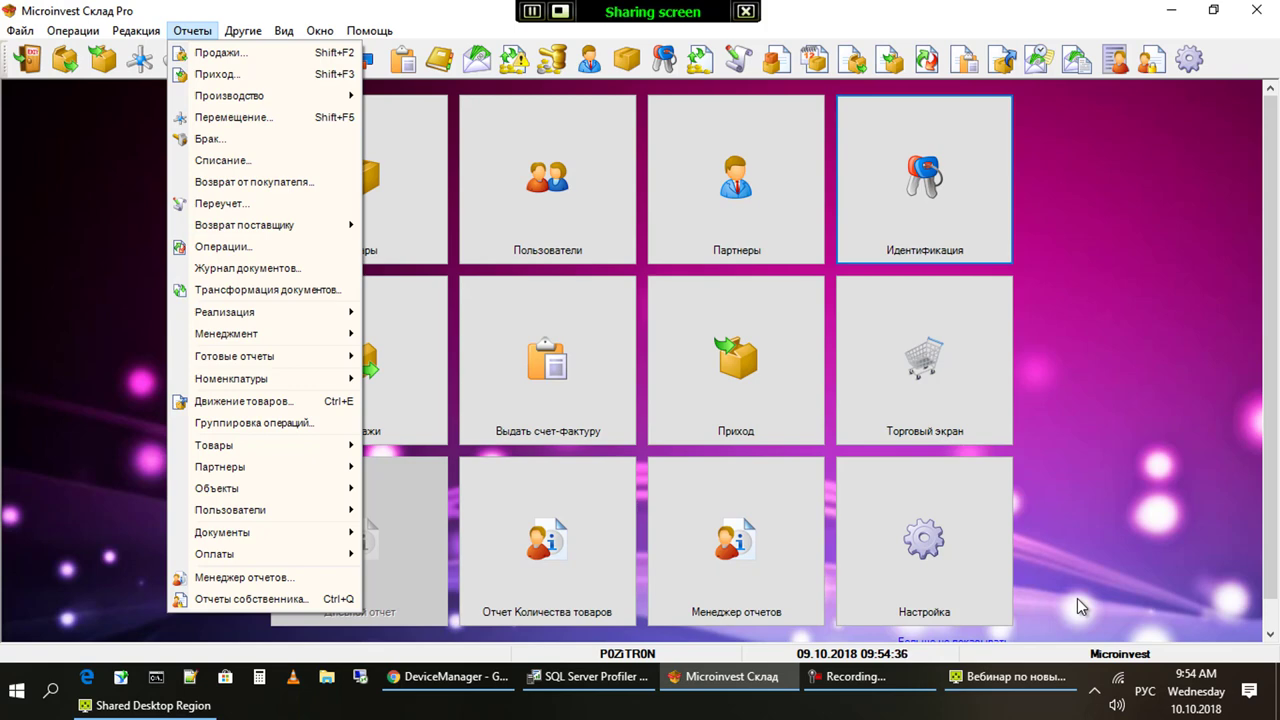
# Look through the available report types under Отчеты
pyautogui.press('Down')
pyautogui.press('Down')
pyautogui.press('Down')
pyautogui.press('Down')
pyautogui.press('Down')
pyautogui.press('Down')
pyautogui.press('Down')
pyautogui.press('Down')
pyautogui.press('Down')
pyautogui.press('Down')
pyautogui.press('Down')
pyautogui.press('Down')
pyautogui.press('Down')
pyautogui.press('Down')
pyautogui.press('Down')
pyautogui.press('Down')
pyautogui.press('Down')
pyautogui.press('Down')
pyautogui.press('Down')
pyautogui.press('Down')
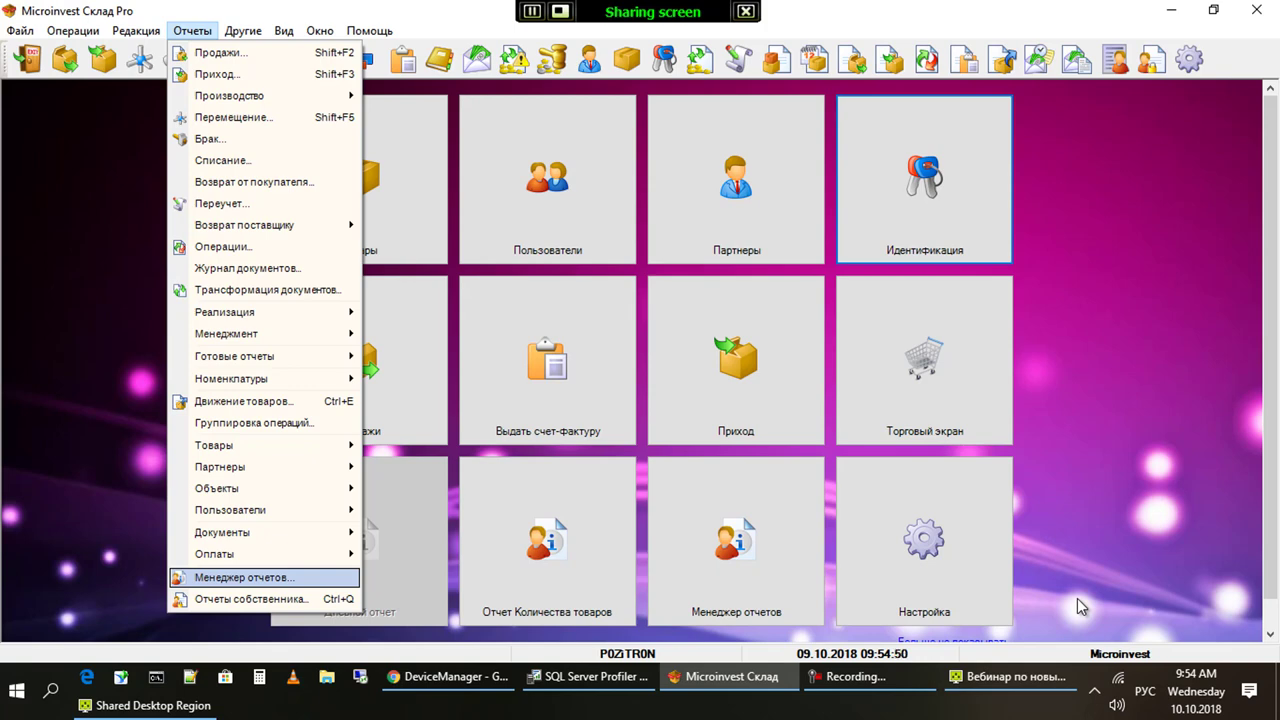
pyautogui.press('Up')
pyautogui.press('Up')
pyautogui.press('Up')
pyautogui.press('Up')
pyautogui.press('Up')
pyautogui.press('Up')
pyautogui.press('Up')
pyautogui.press('Up')
pyautogui.press('Up')
pyautogui.press('Up')
pyautogui.press('Up')
pyautogui.press('Up')
pyautogui.press('Up')
pyautogui.press('Up')
pyautogui.press('Down')
pyautogui.press('Down')
pyautogui.press('Down')
pyautogui.press('Down')
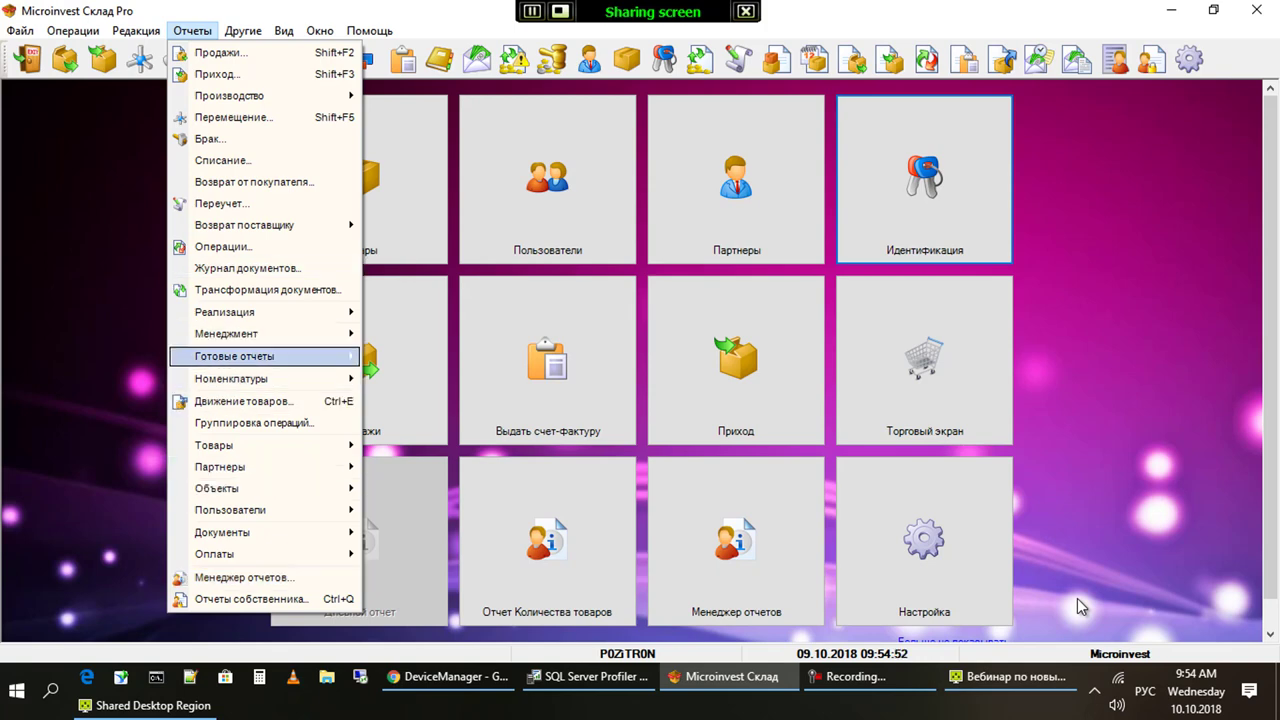
# Run Пересчет складских количеств from Администрирование > Служебные функции
pyautogui.press('Left')
pyautogui.press('Up')
pyautogui.press('Up')
pyautogui.press('Down')
pyautogui.press('Right')
pyautogui.press('Down')
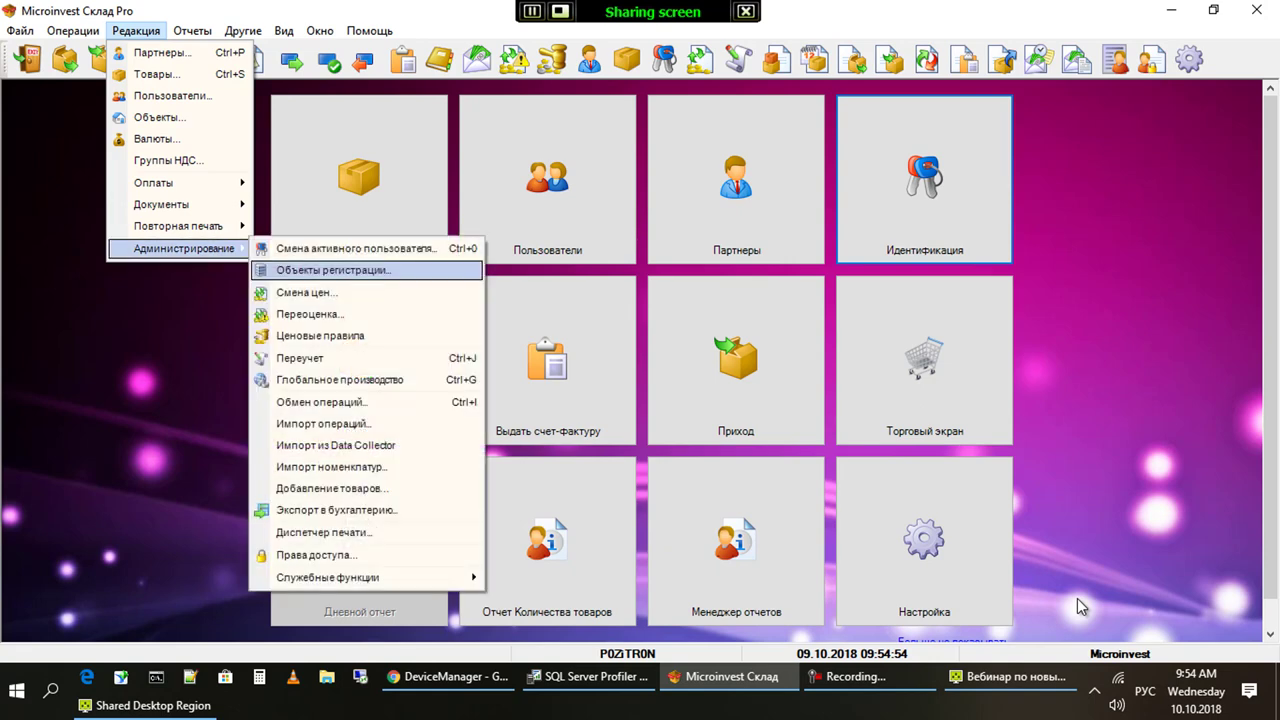
pyautogui.press('Down')
pyautogui.press('Down')
pyautogui.press('Down')
pyautogui.press('Down')
pyautogui.press('Down')
pyautogui.press('Down')
pyautogui.press('Down')
pyautogui.press('Down')
pyautogui.press('Down')
pyautogui.press('Down')
pyautogui.press('Down')
pyautogui.press('Down')
pyautogui.press('Down')
pyautogui.press('Down')
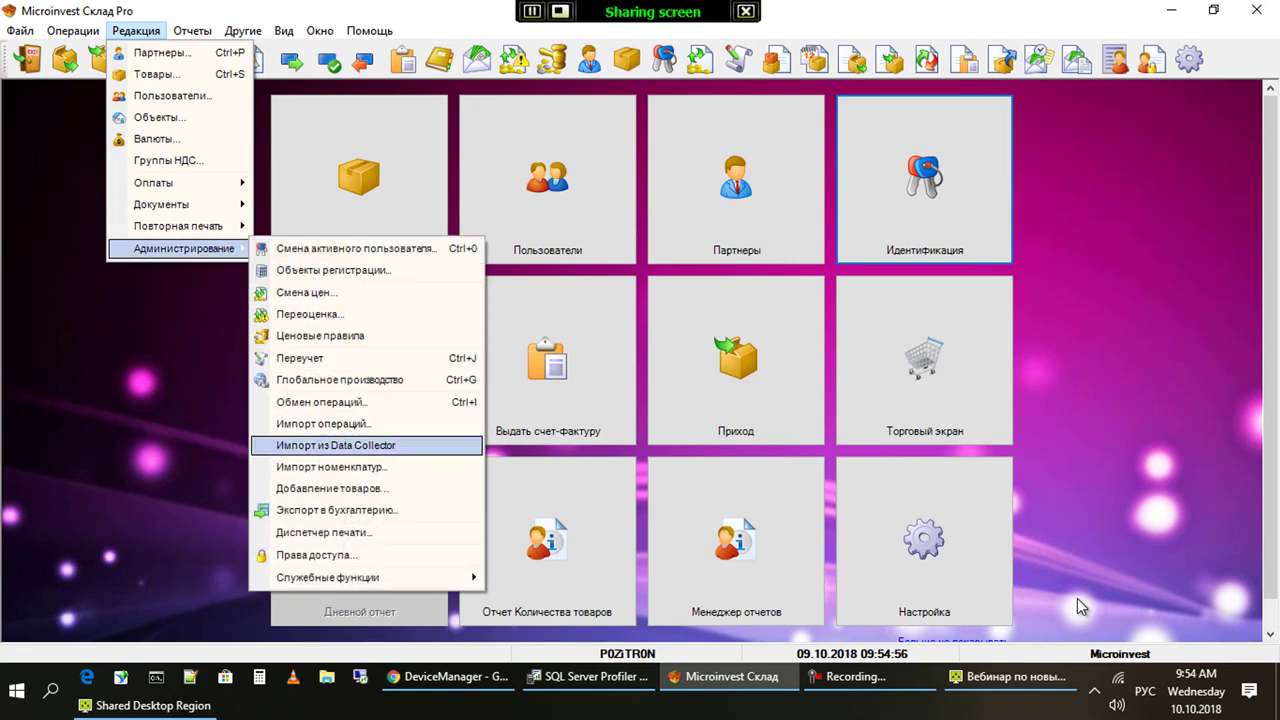
pyautogui.press('Right')
pyautogui.press('Up')
pyautogui.press('Up')
pyautogui.press('Up')
pyautogui.press('Up')
pyautogui.press('Up')
pyautogui.press('Up')
pyautogui.press('Up')
pyautogui.press('Up')
pyautogui.press('Up')
pyautogui.press('Up')
pyautogui.press('Down')
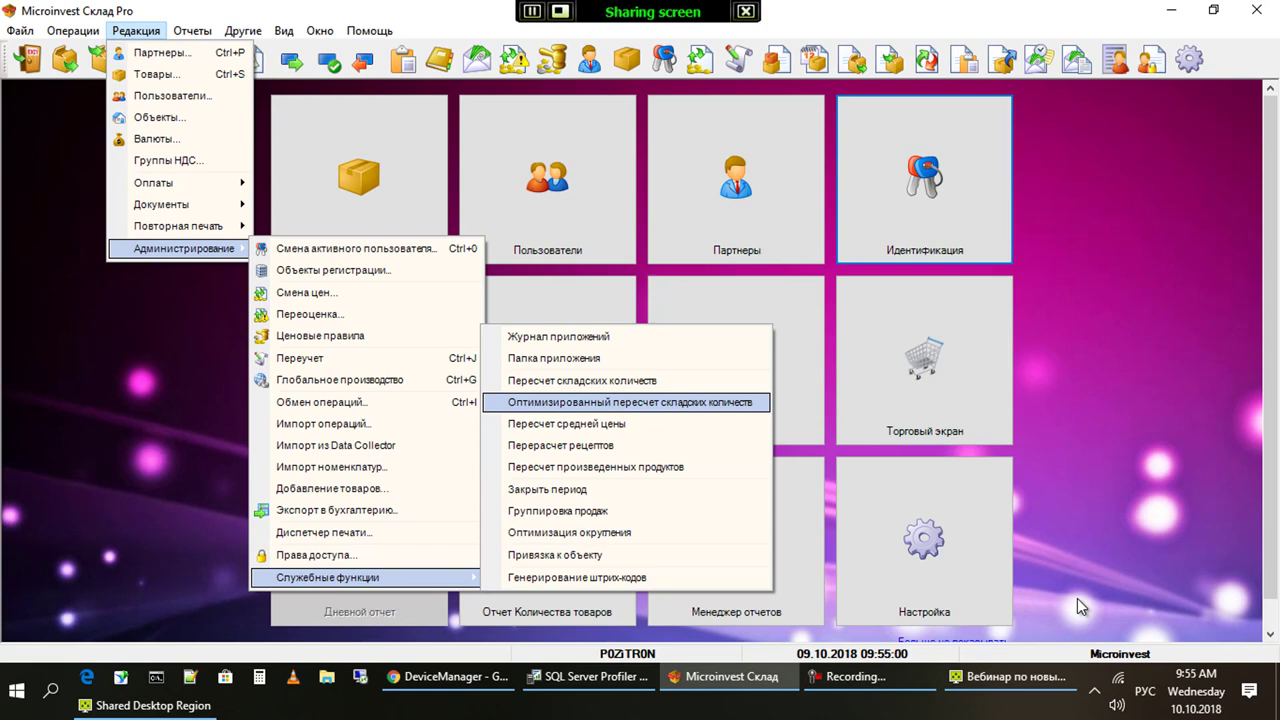
pyautogui.press('Up')
pyautogui.press('Up')
pyautogui.press('Down')
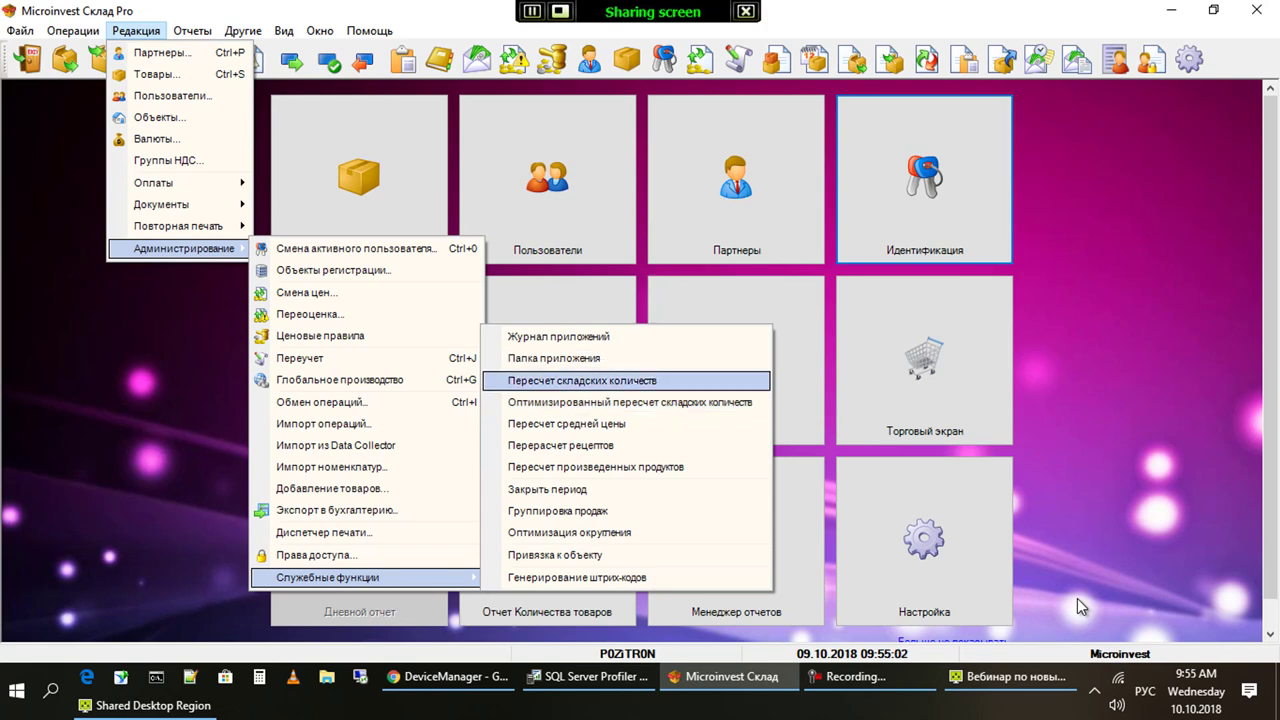
pyautogui.press('Return')
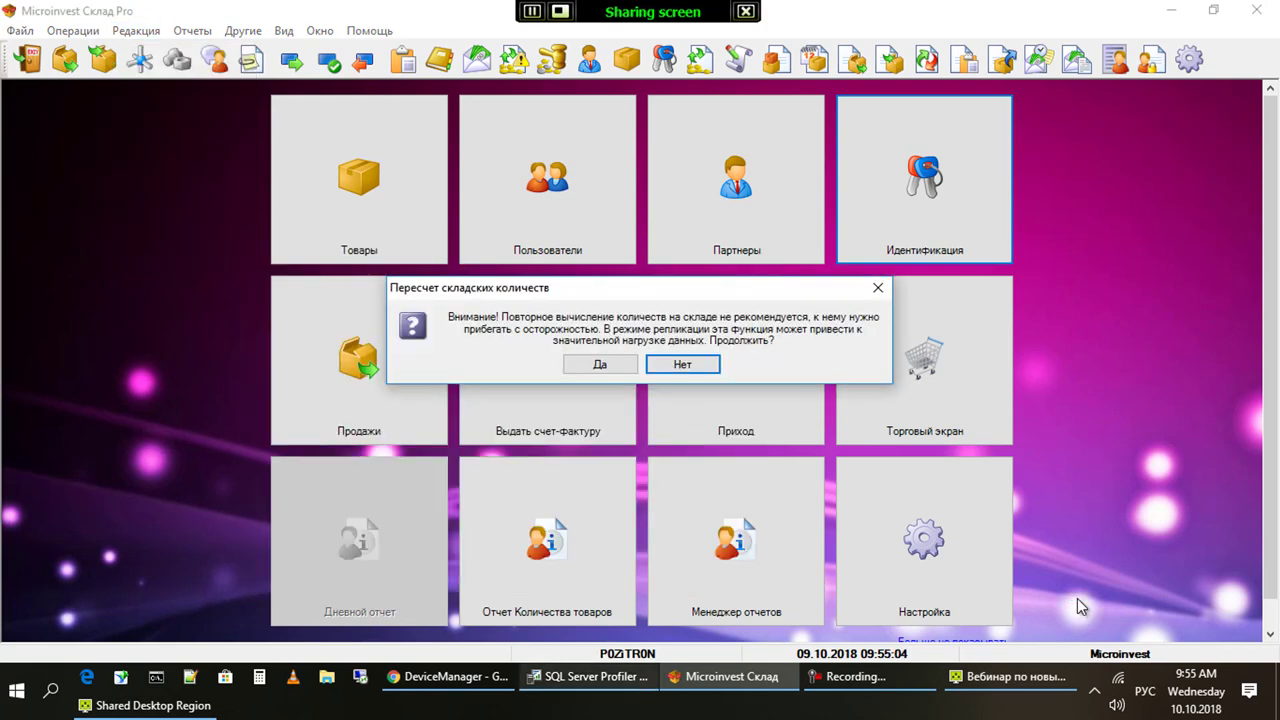
# Confirm the stock quantity recount and watch its queries in SQL Server Profiler
pyautogui.hotkey('alt', 'Tab')
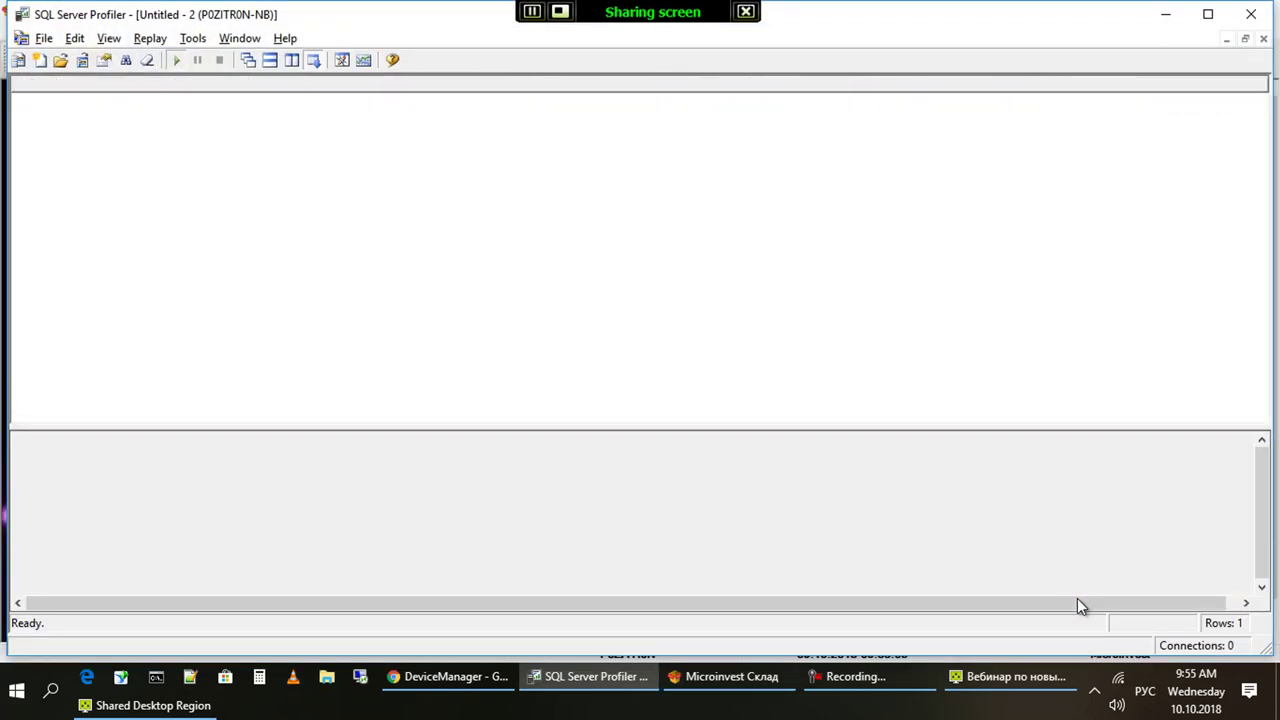
pyautogui.hotkey('alt', 'Tab')
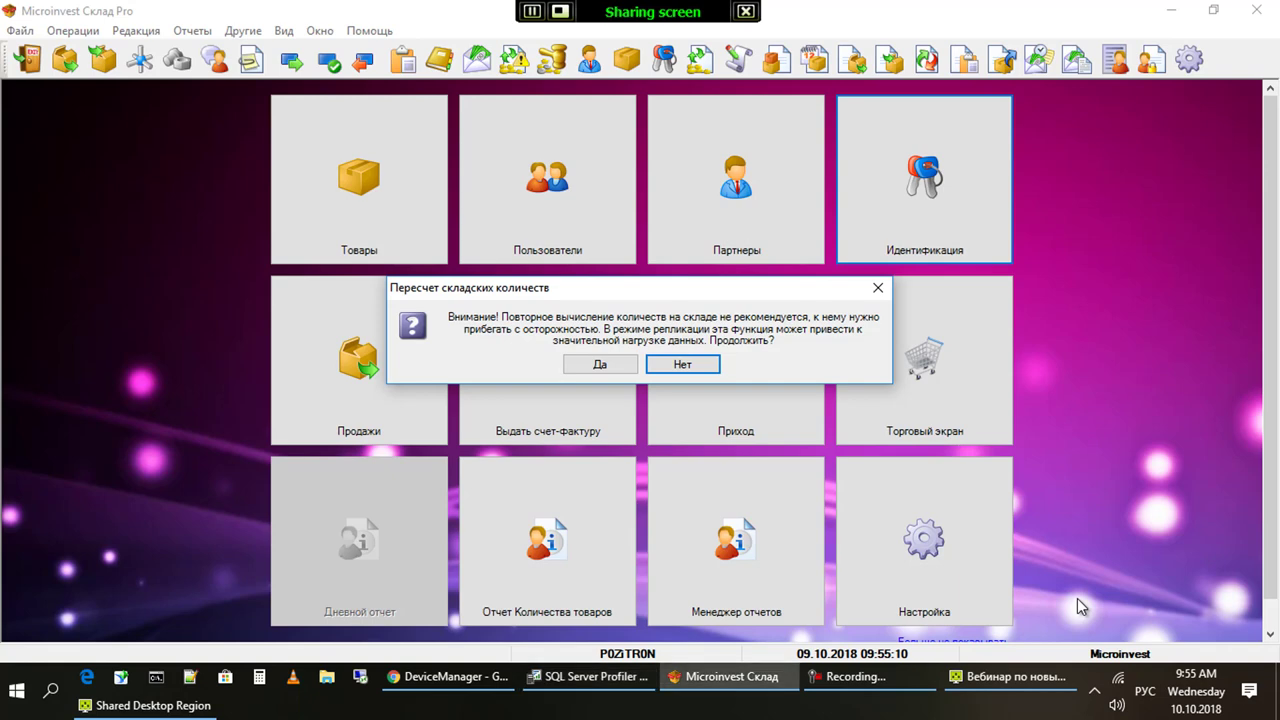
pyautogui.hotkey('alt', 'Tab')
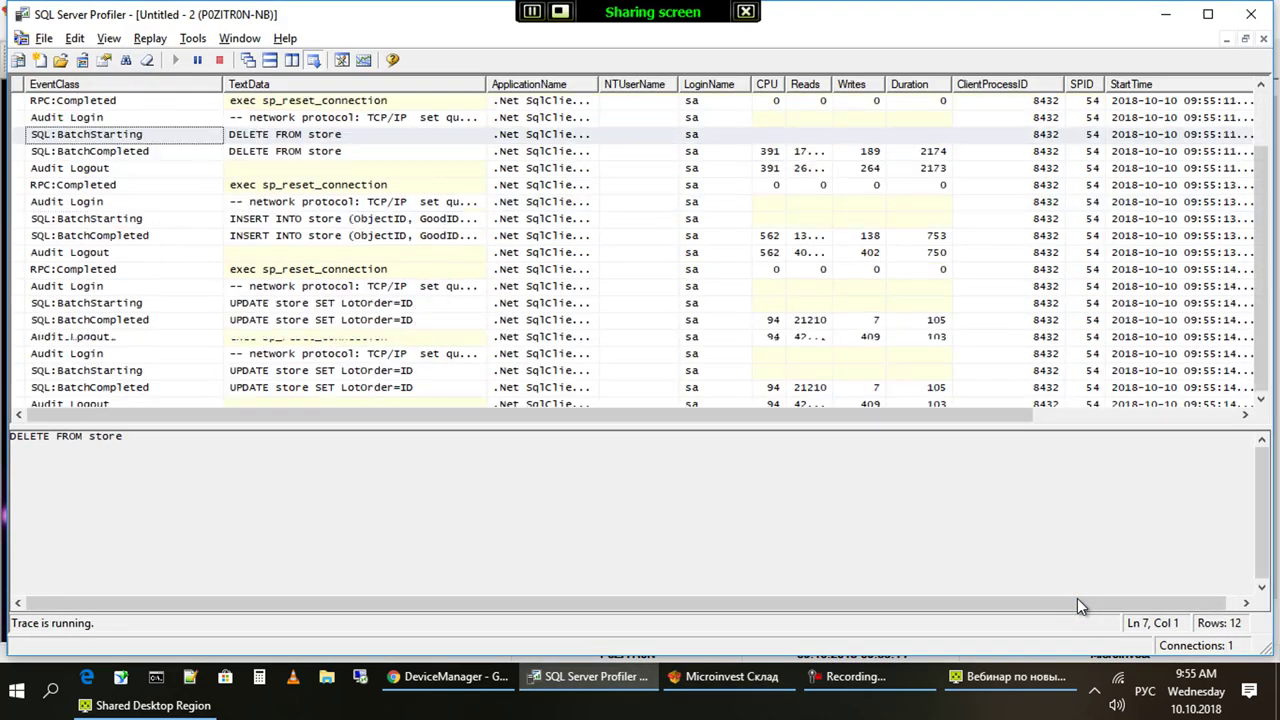
# Inspect the INSERT INTO store and UPDATE store SET LotOrder=ID trace rows, then return to Склад Pro
pyautogui.press('Up')
pyautogui.press('Up')
pyautogui.press('Up')
pyautogui.press('Up')
pyautogui.hotkey('ctrl', 'Down')
pyautogui.hotkey('ctrl', 'Down')
pyautogui.hotkey('ctrl', 'Down')
pyautogui.hotkey('ctrl', 'Down')
pyautogui.hotkey('ctrl', 'Down')
pyautogui.hotkey('ctrl', 'space')
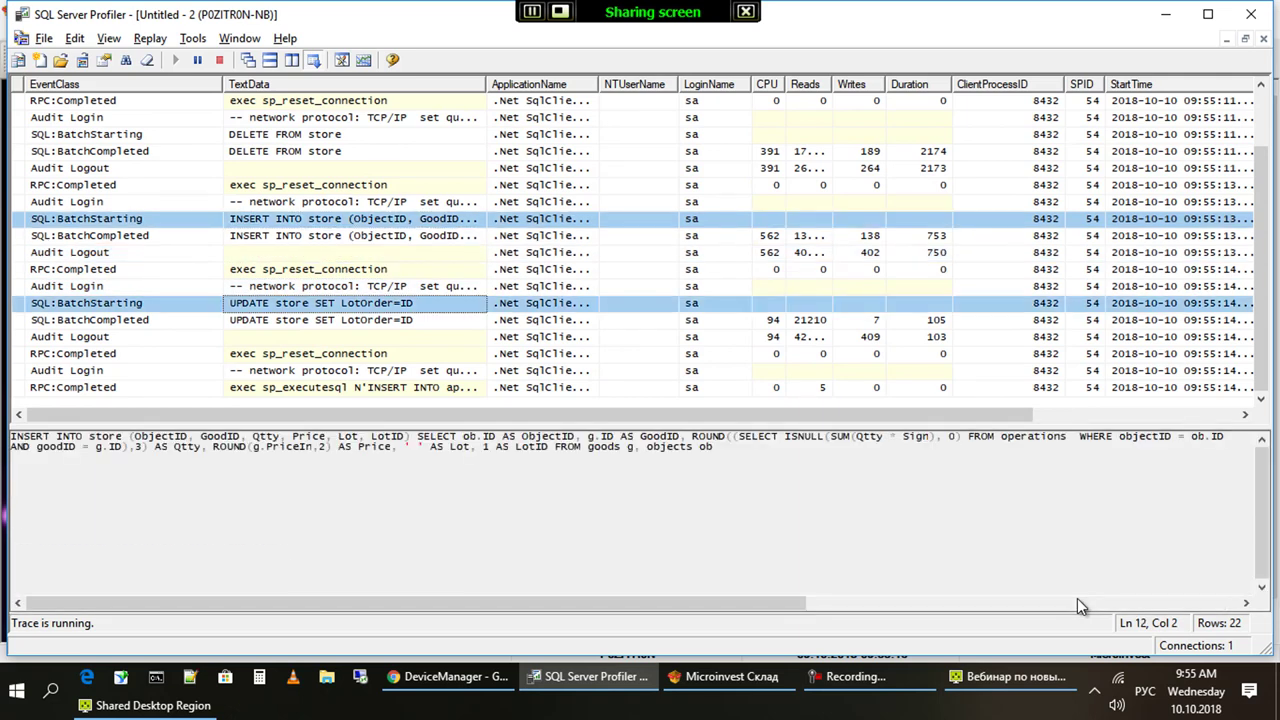
pyautogui.press('space')
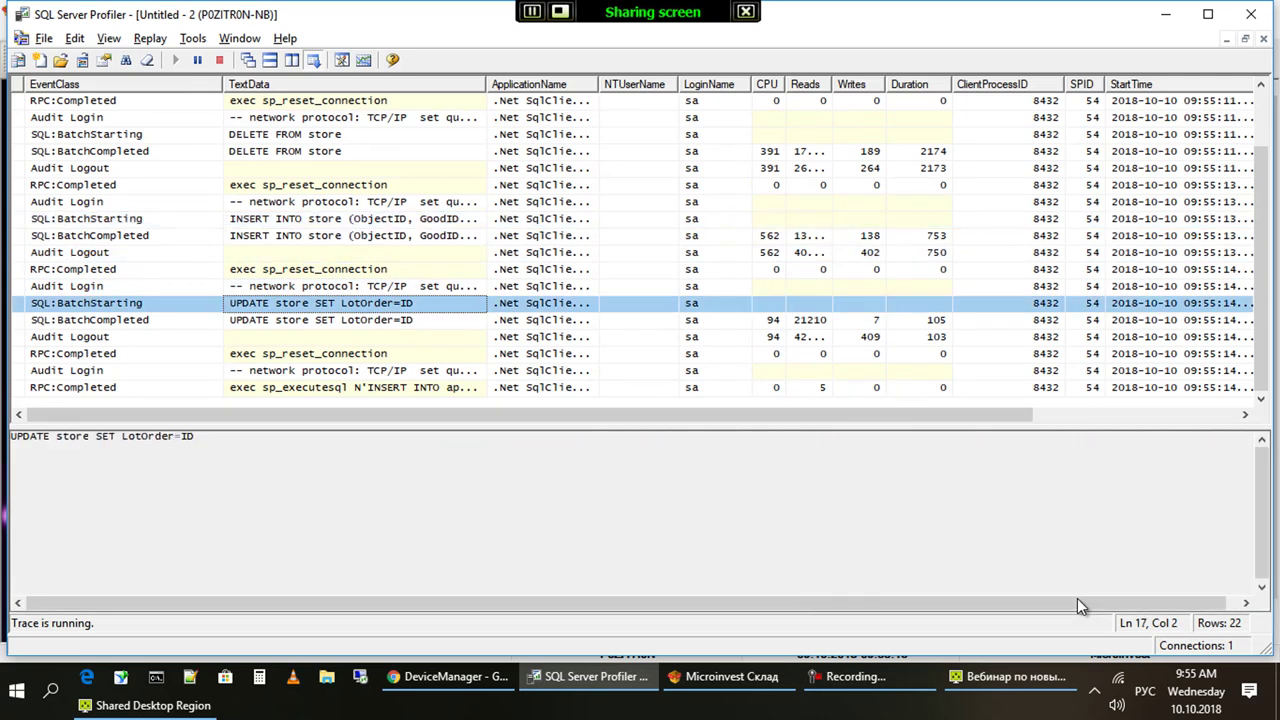
pyautogui.hotkey('alt', 'Tab')
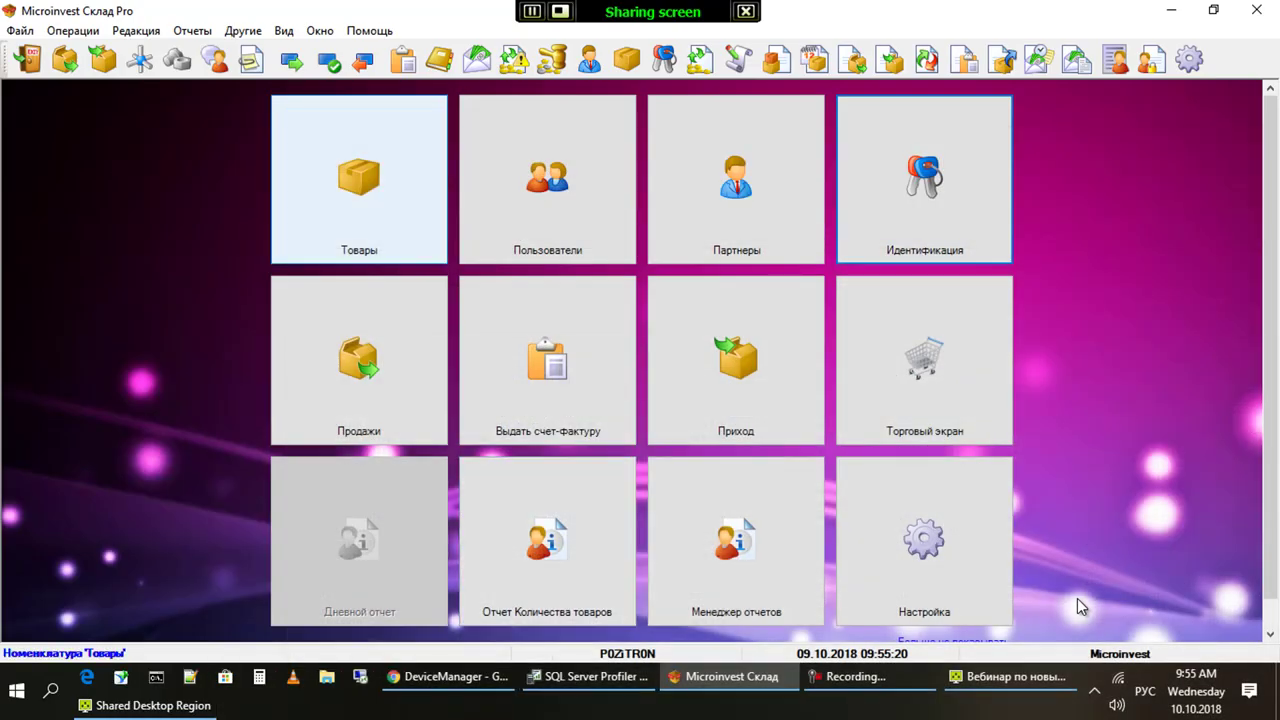
pyautogui.press('Down')
pyautogui.press('Down')
pyautogui.press('Down')
pyautogui.press('Down')
pyautogui.press('Down')
pyautogui.press('Down')
pyautogui.press('Down')
pyautogui.press('Down')
pyautogui.press('Down')
pyautogui.press('Down')
# Run and confirm the optimized stock quantity recount from Служебные функции
pyautogui.press('Right')
pyautogui.press('Down')
pyautogui.press('Down')
pyautogui.press('Down')
pyautogui.press('Down')
pyautogui.press('Down')
pyautogui.press('Down')
pyautogui.press('Down')
pyautogui.press('Down')
pyautogui.press('Down')
pyautogui.press('Down')
pyautogui.press('Down')
pyautogui.press('Down')
pyautogui.press('Down')
pyautogui.press('Down')
pyautogui.press('Down')
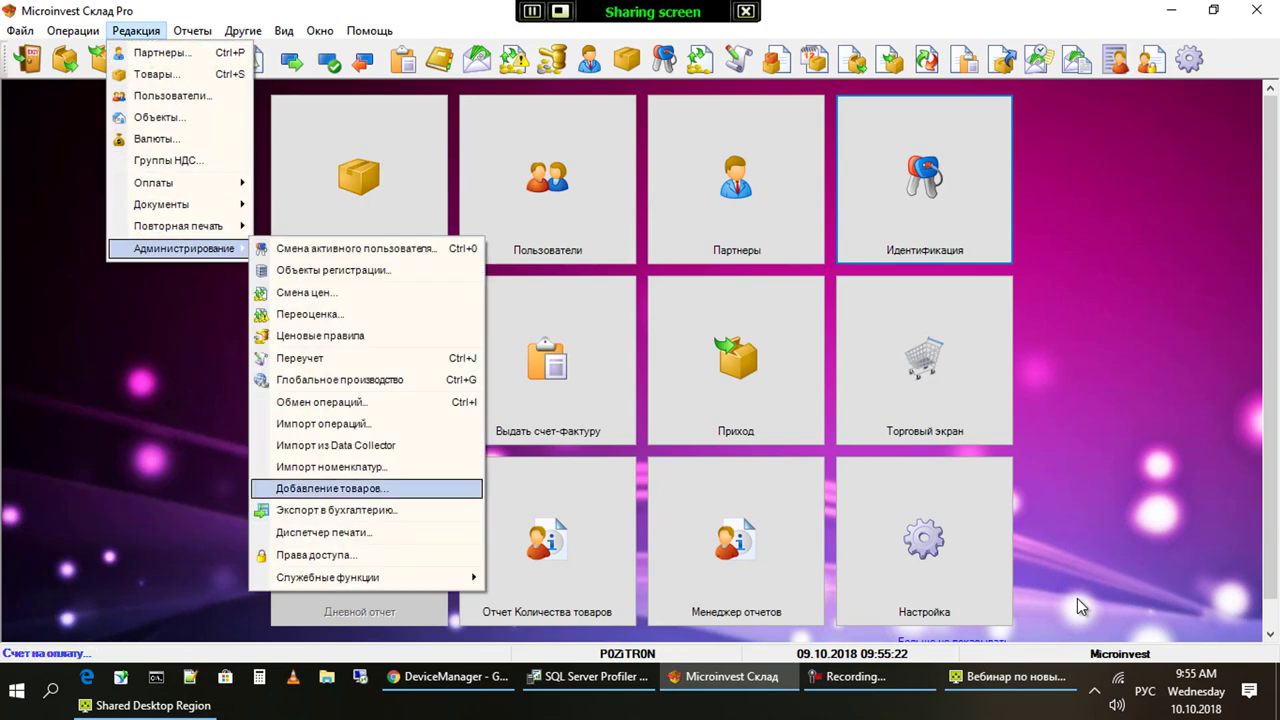
pyautogui.press('Right')
pyautogui.press('Up')
pyautogui.press('Up')
pyautogui.press('Up')
pyautogui.press('Up')
pyautogui.press('Up')
pyautogui.press('Up')
pyautogui.press('Up')
pyautogui.press('Up')
pyautogui.press('Up')
pyautogui.press('Up')
pyautogui.press('Down')
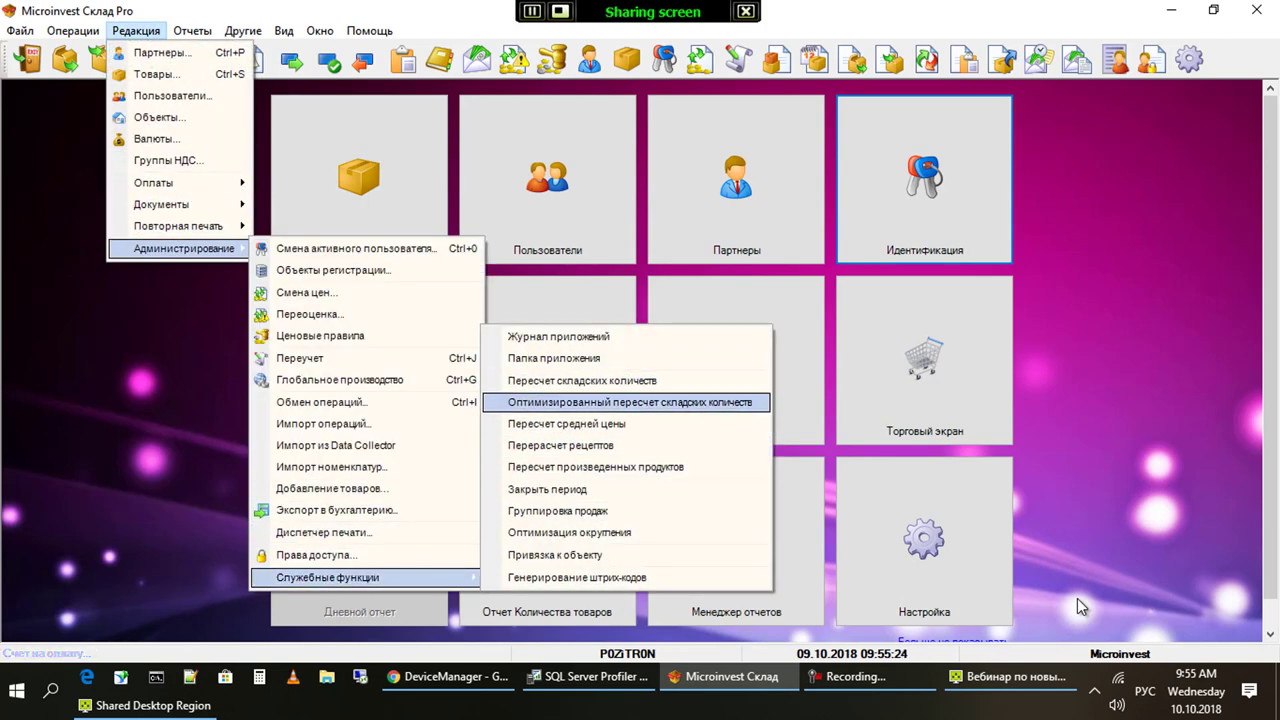
pyautogui.press('Return')
pyautogui.press('Return')
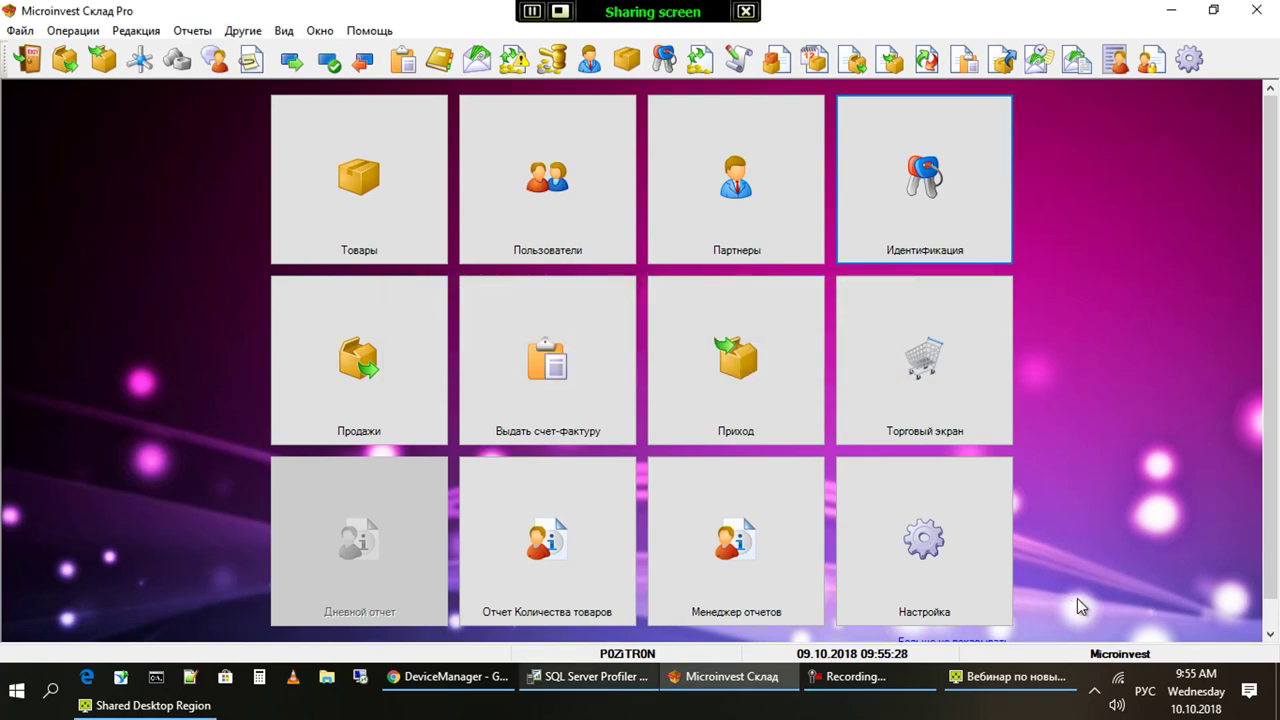
# Read through the traced SQL batch in SQL Server Profiler, then return to Склад Pro
pyautogui.hotkey('alt', 'Tab')
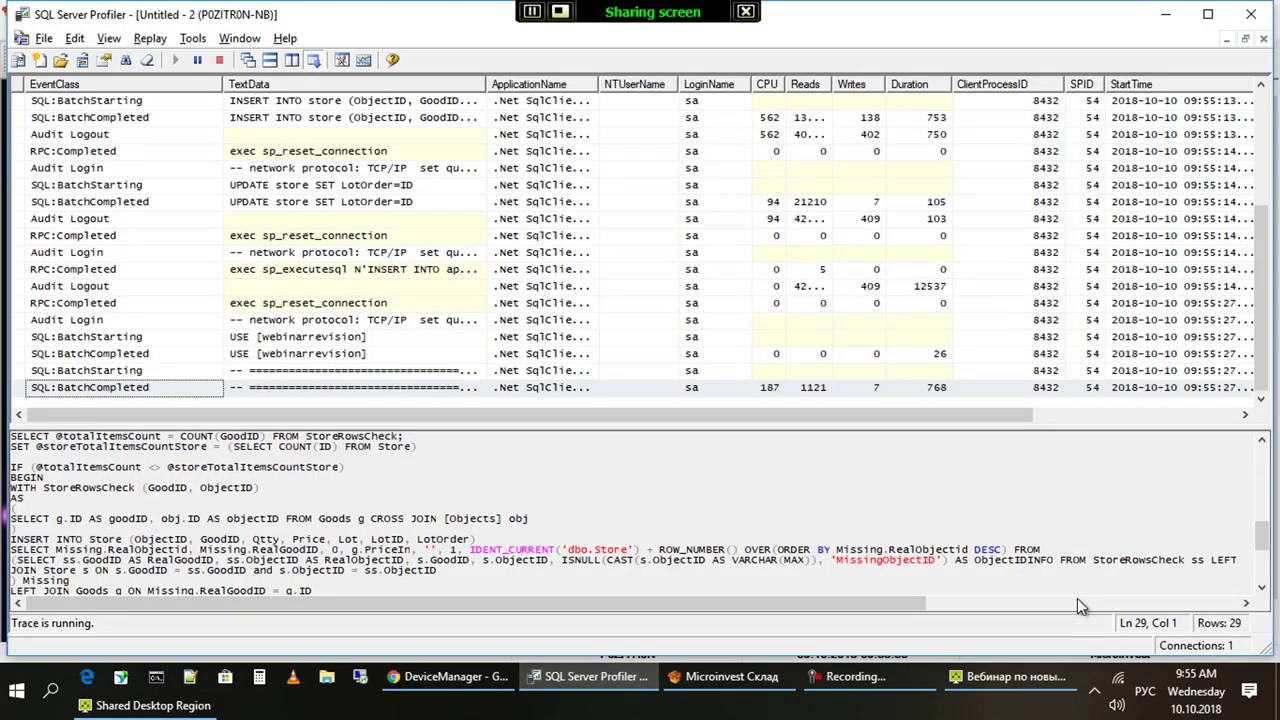
pyautogui.scroll(-3, 1078, 598)
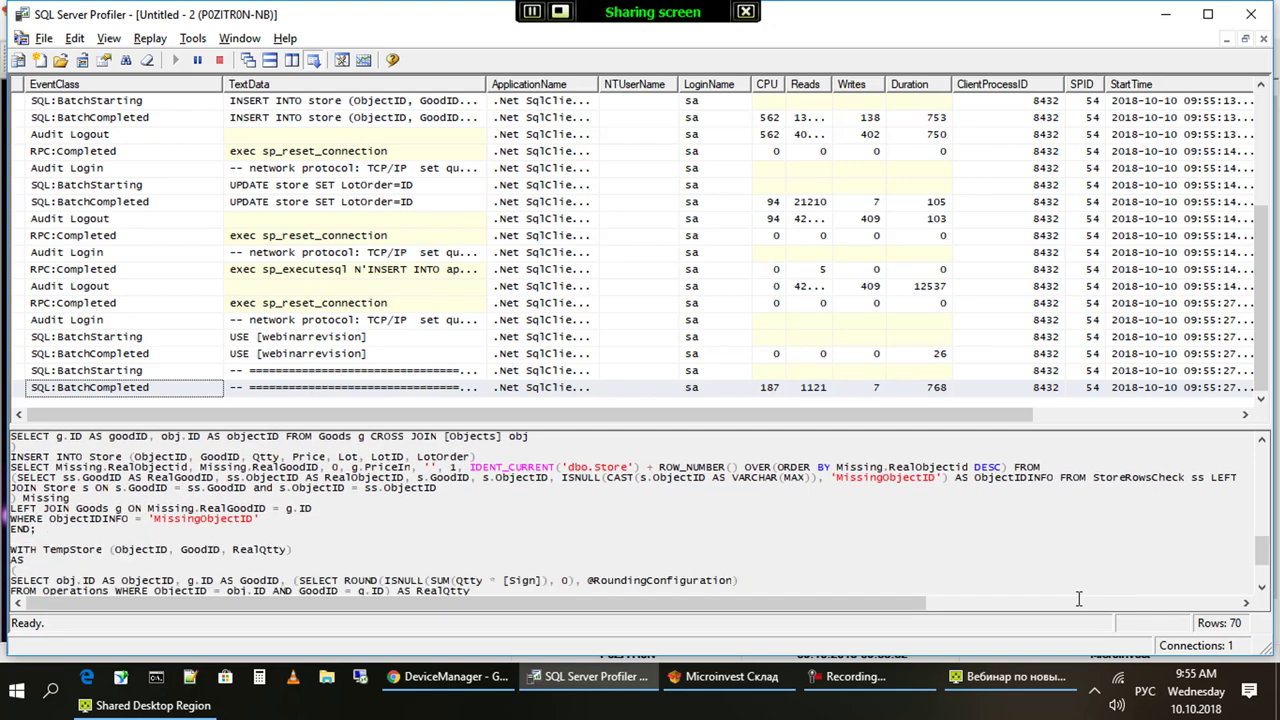
pyautogui.scroll(2, 1078, 598)
pyautogui.scroll(-5, 1078, 598)
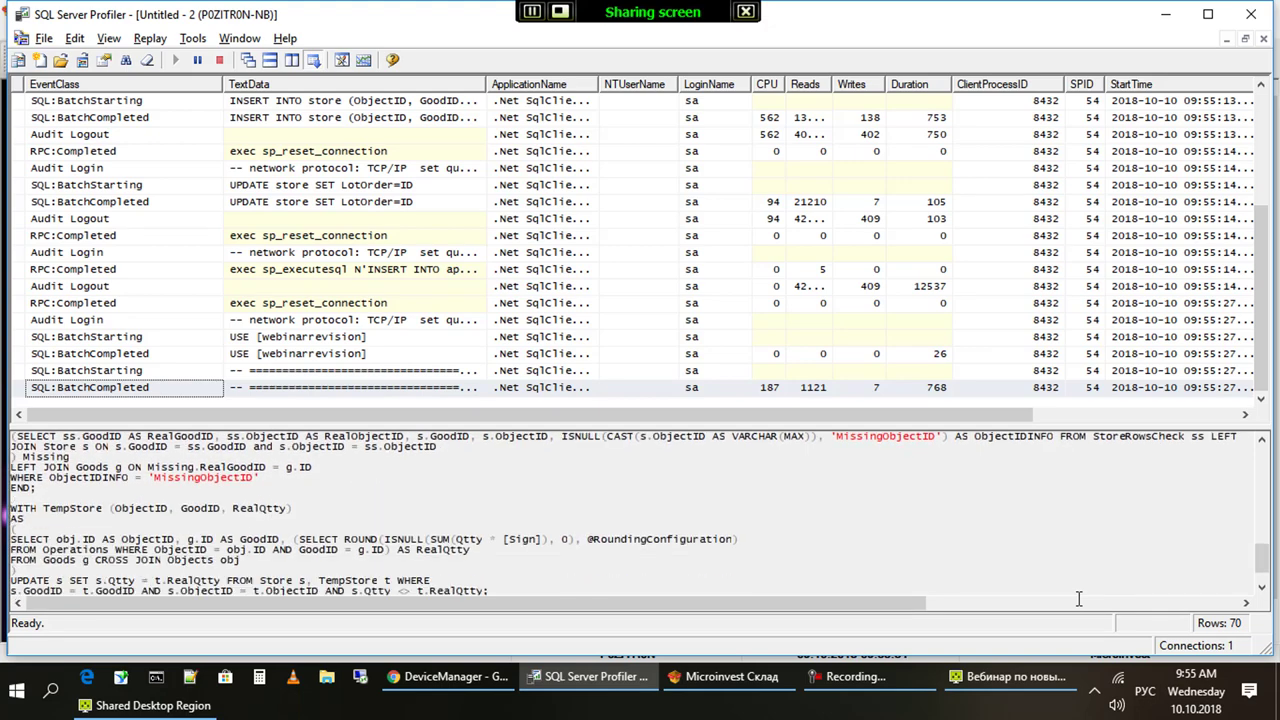
pyautogui.scroll(15, 1078, 598)
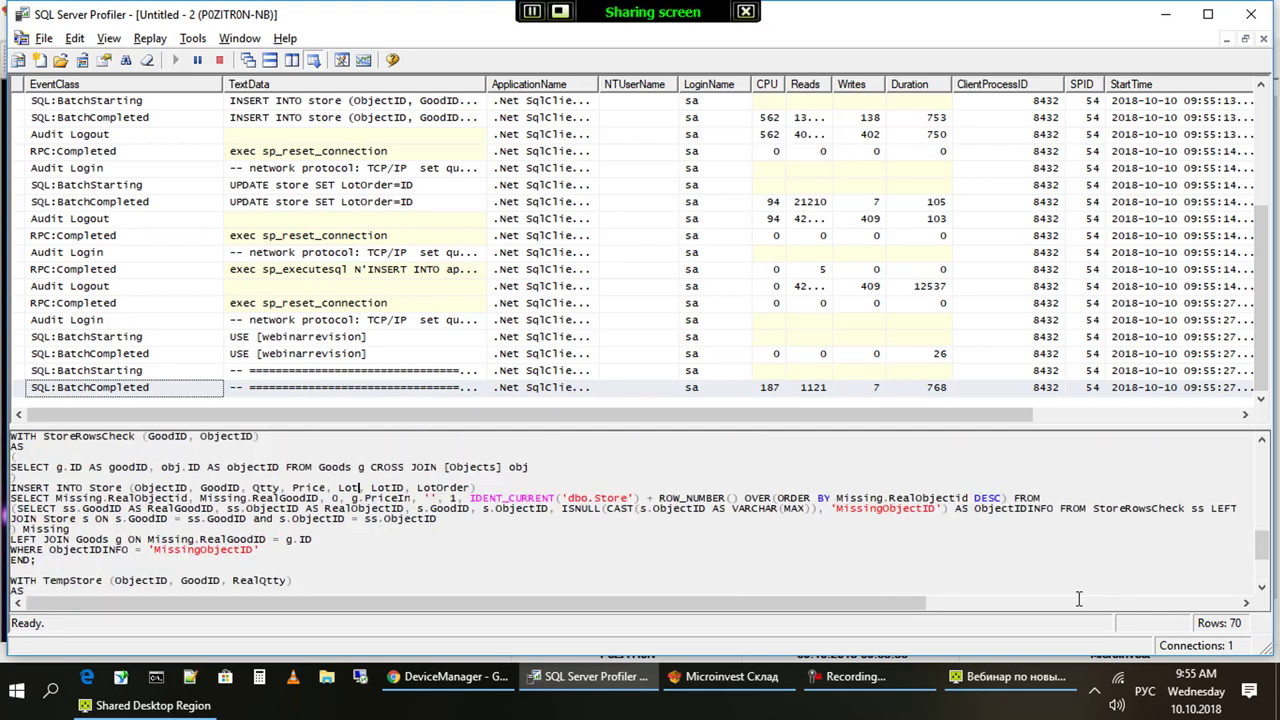
pyautogui.scroll(-5, 1078, 598)
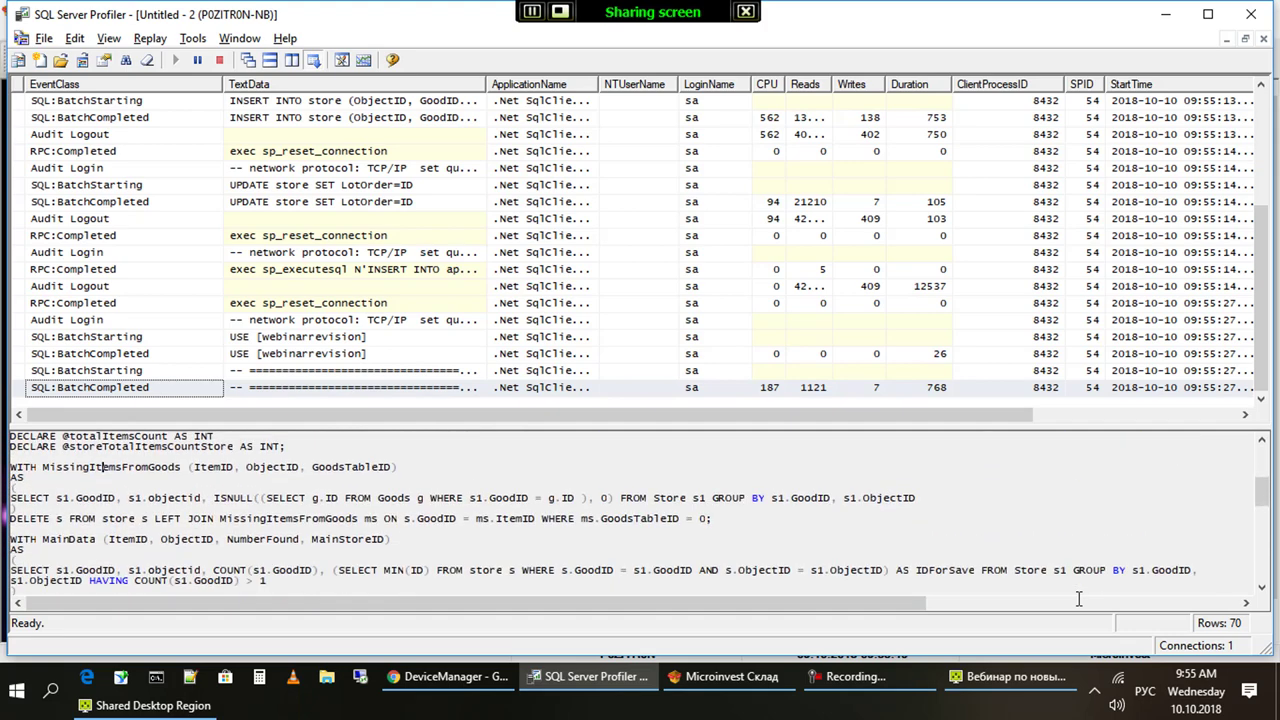
pyautogui.scroll(-5, 1078, 598)
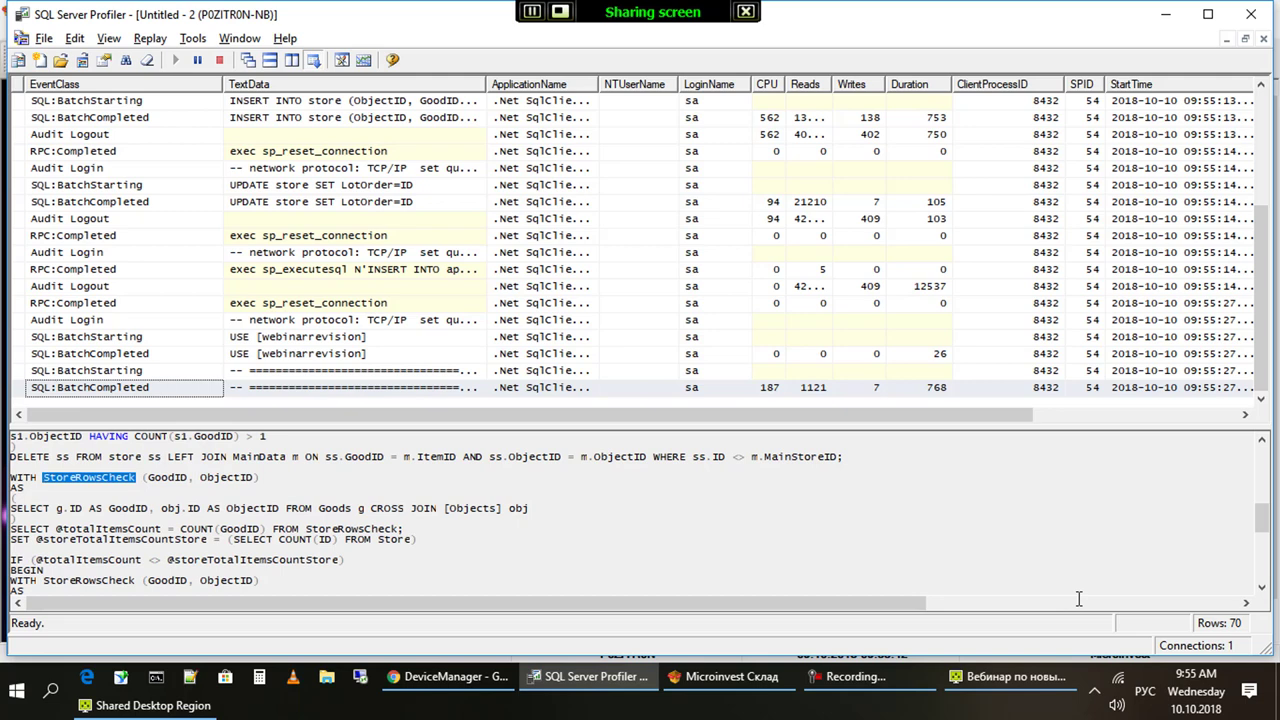
pyautogui.scroll(-2, 1078, 598)
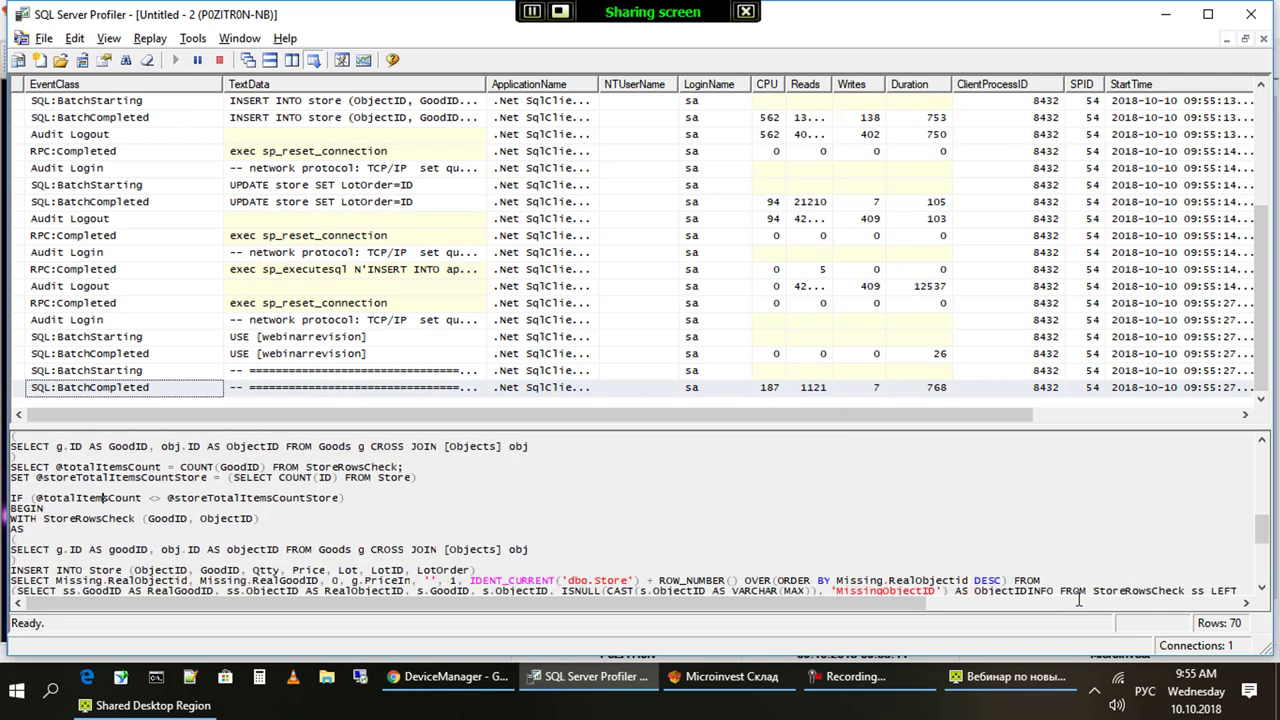
pyautogui.scroll(-3, 1079, 598)
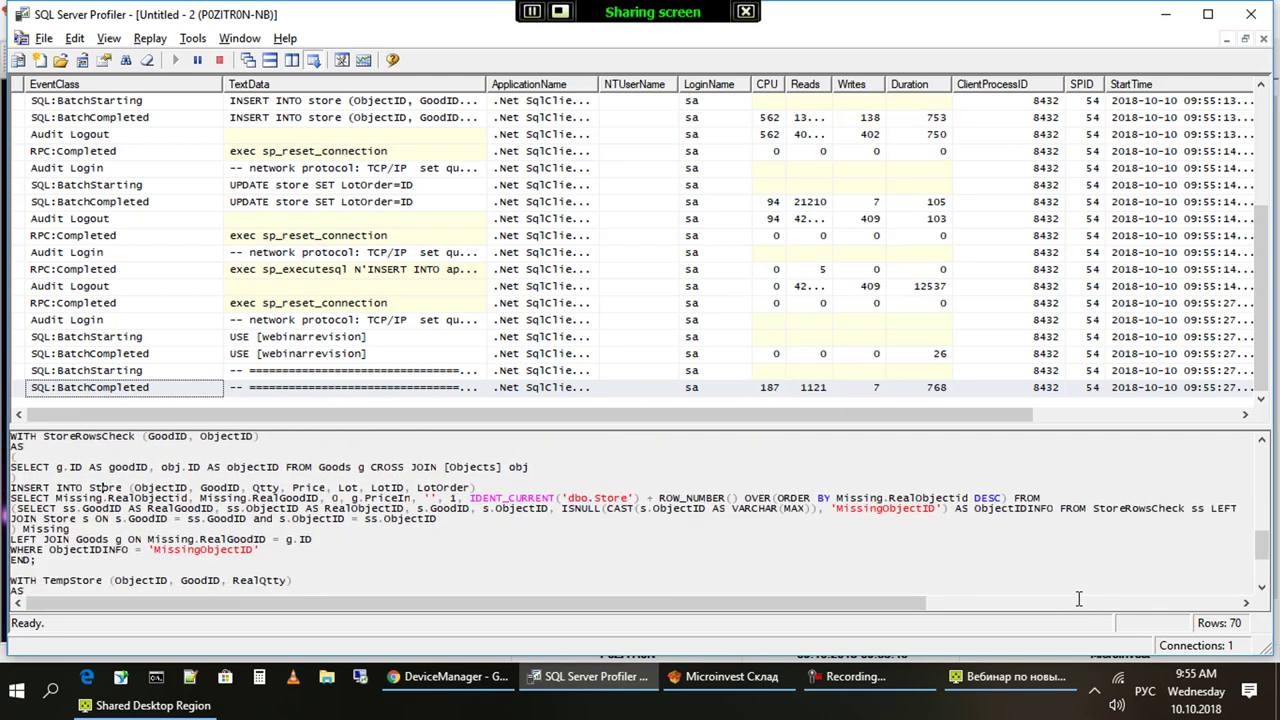
pyautogui.scroll(-6, 1078, 598)
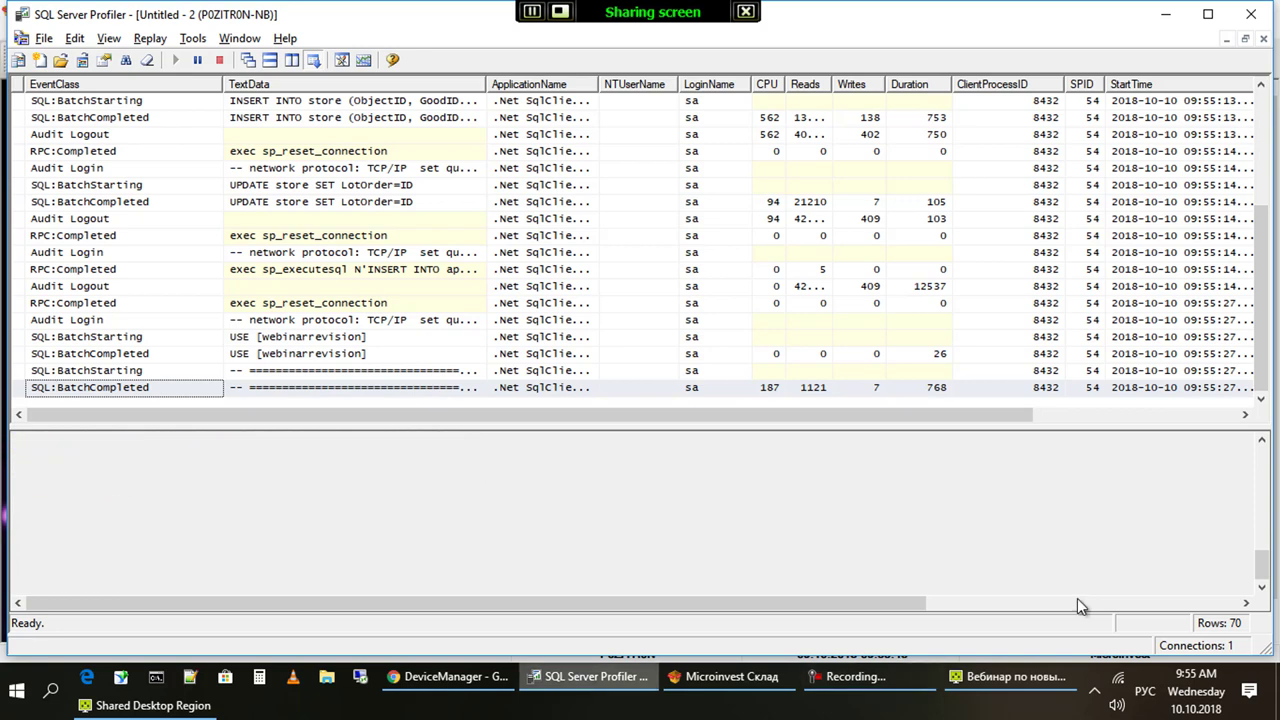
pyautogui.hotkey('alt', 'Tab')
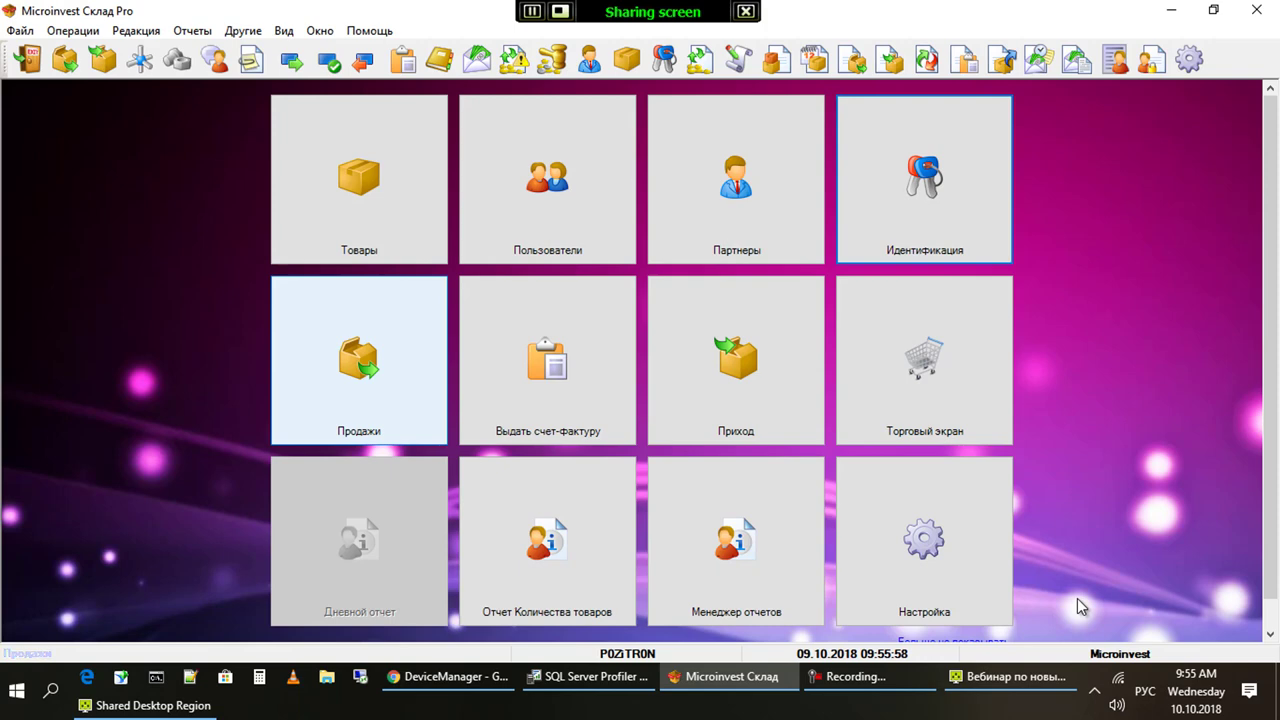
pyautogui.press('alt')
pyautogui.press('Left')
pyautogui.press('Left')
pyautogui.press('Left')
pyautogui.press('Left')
pyautogui.press('Left')
pyautogui.press('Left')
pyautogui.press('Down')
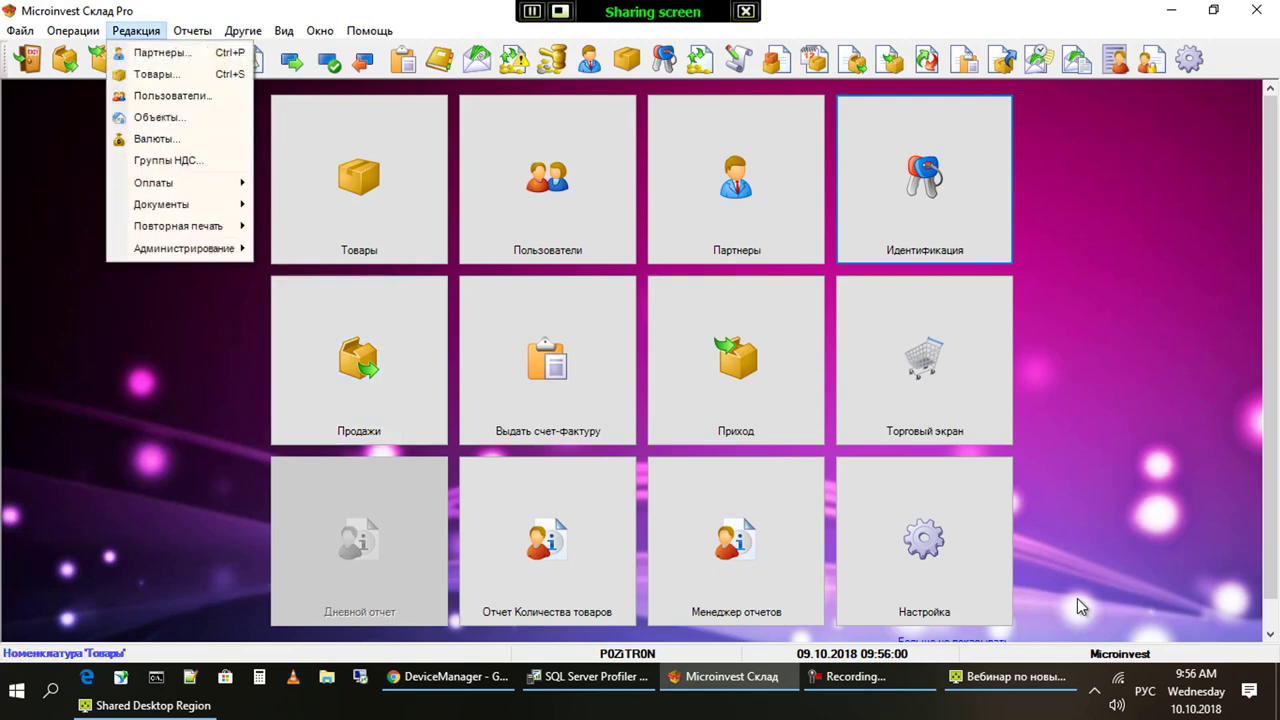
pyautogui.press('Up')
pyautogui.press('Right')
pyautogui.press('Up')
pyautogui.press('Up')
pyautogui.press('Down')
pyautogui.press('Right')
pyautogui.press('Down')
pyautogui.press('Down')
pyautogui.press('Down')
pyautogui.press('Down')
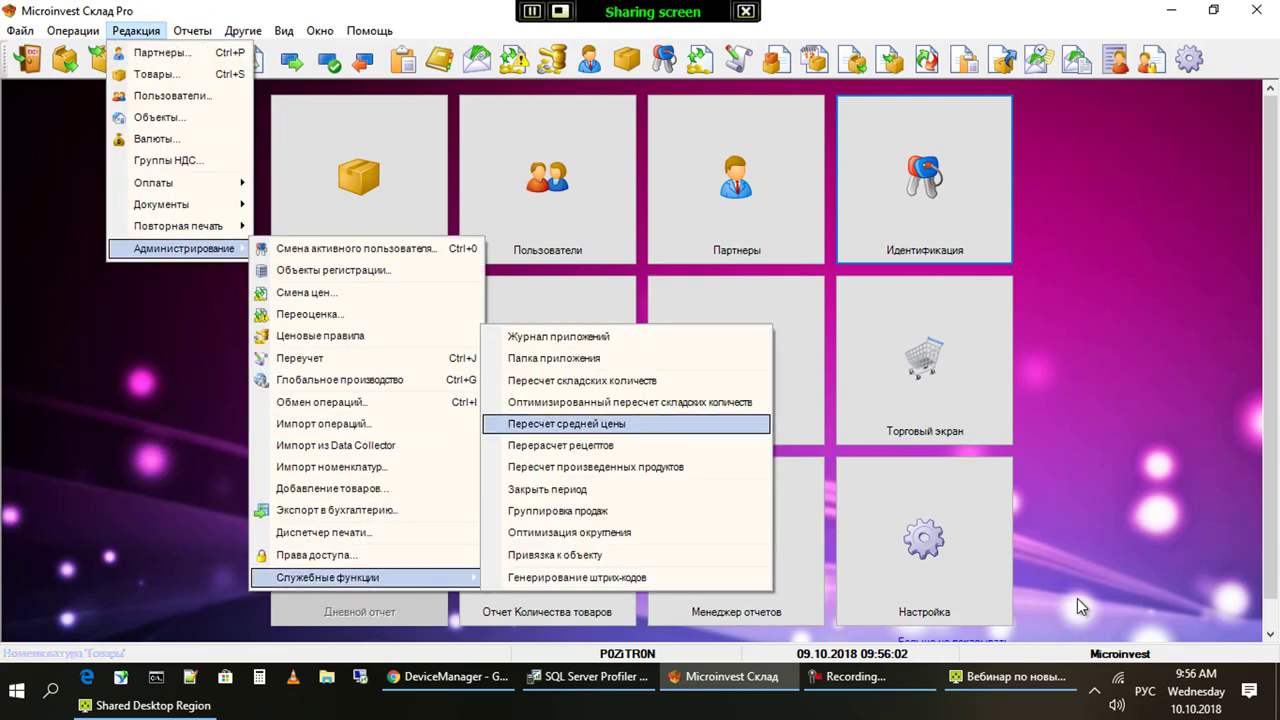
pyautogui.press('Up')
pyautogui.press('Up')
pyautogui.press('Down')
pyautogui.press('Down')
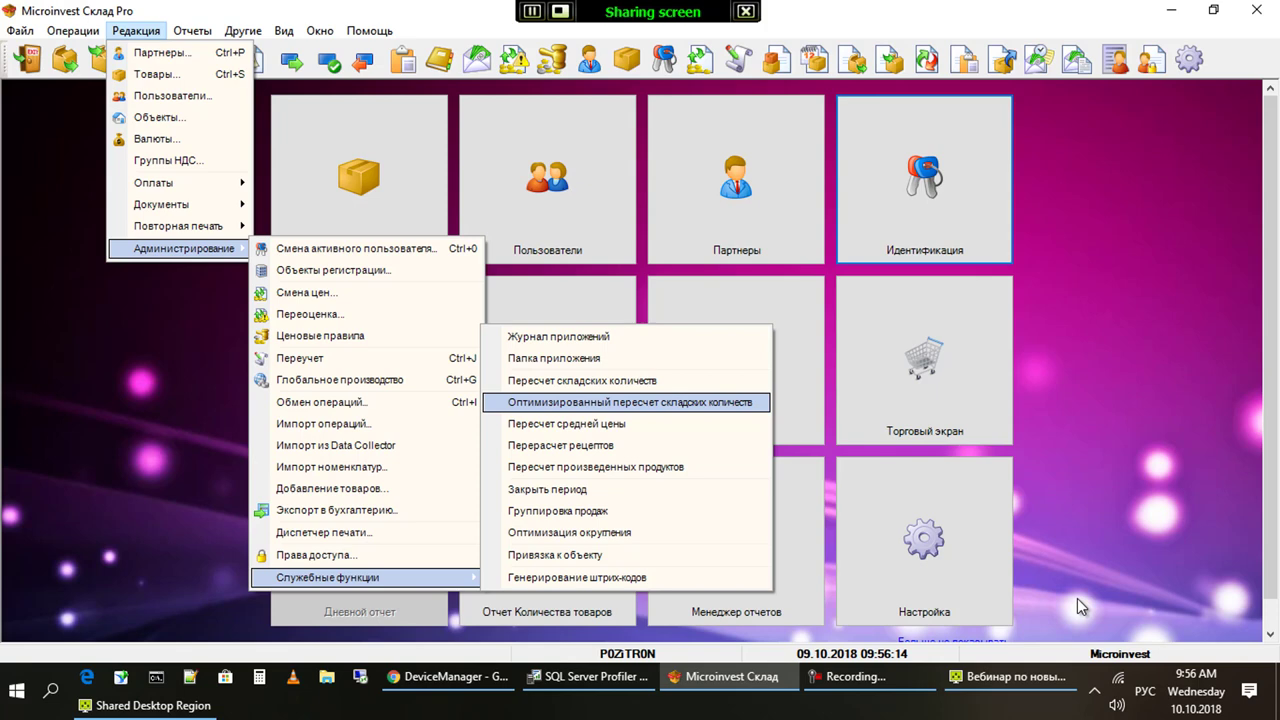
pyautogui.press('Return')
pyautogui.press('Escape')
pyautogui.press('Escape')
pyautogui.press('Up')
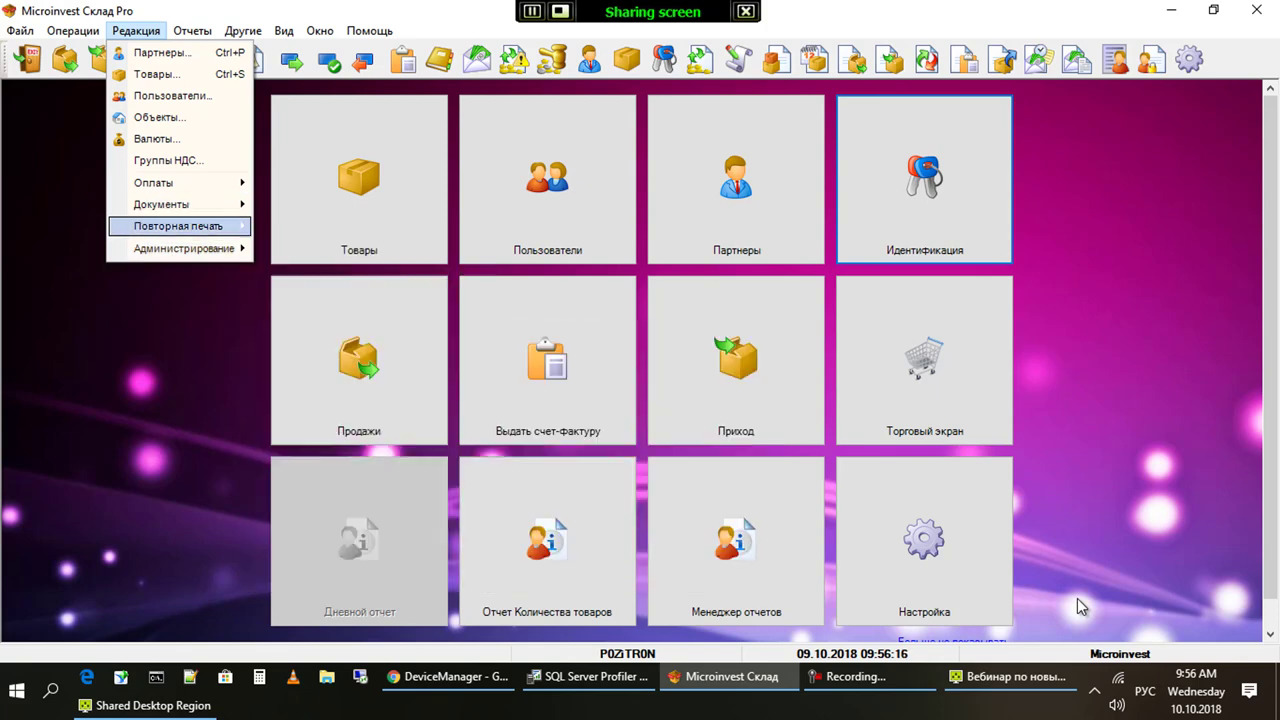
pyautogui.press('Down')
pyautogui.press('Right')
pyautogui.press('Down')
pyautogui.press('Down')
pyautogui.press('Down')
pyautogui.press('Down')
pyautogui.press('Down')
pyautogui.press('Down')
pyautogui.press('Down')
pyautogui.press('Down')
pyautogui.press('Down')
pyautogui.press('Down')
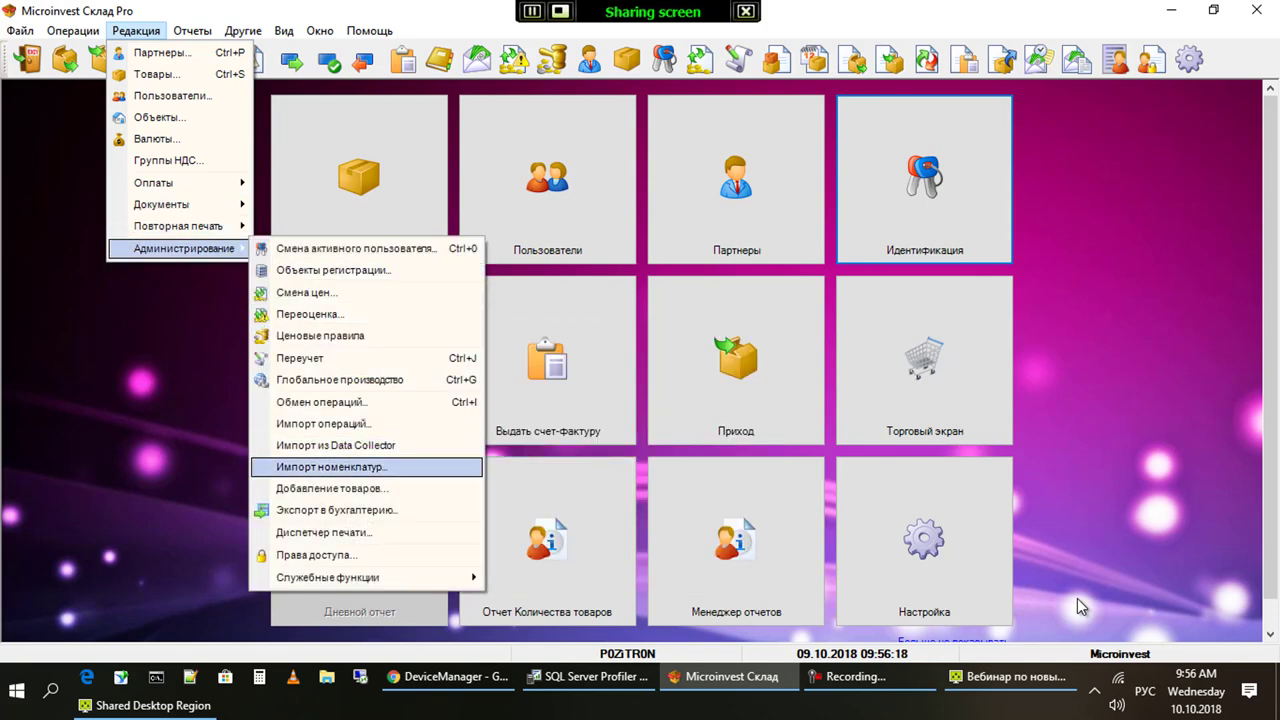
pyautogui.press('Up')
pyautogui.press('Up')
pyautogui.press('Down')
pyautogui.press('Down')
pyautogui.press('Up')
pyautogui.press('Up')
pyautogui.press('Return')
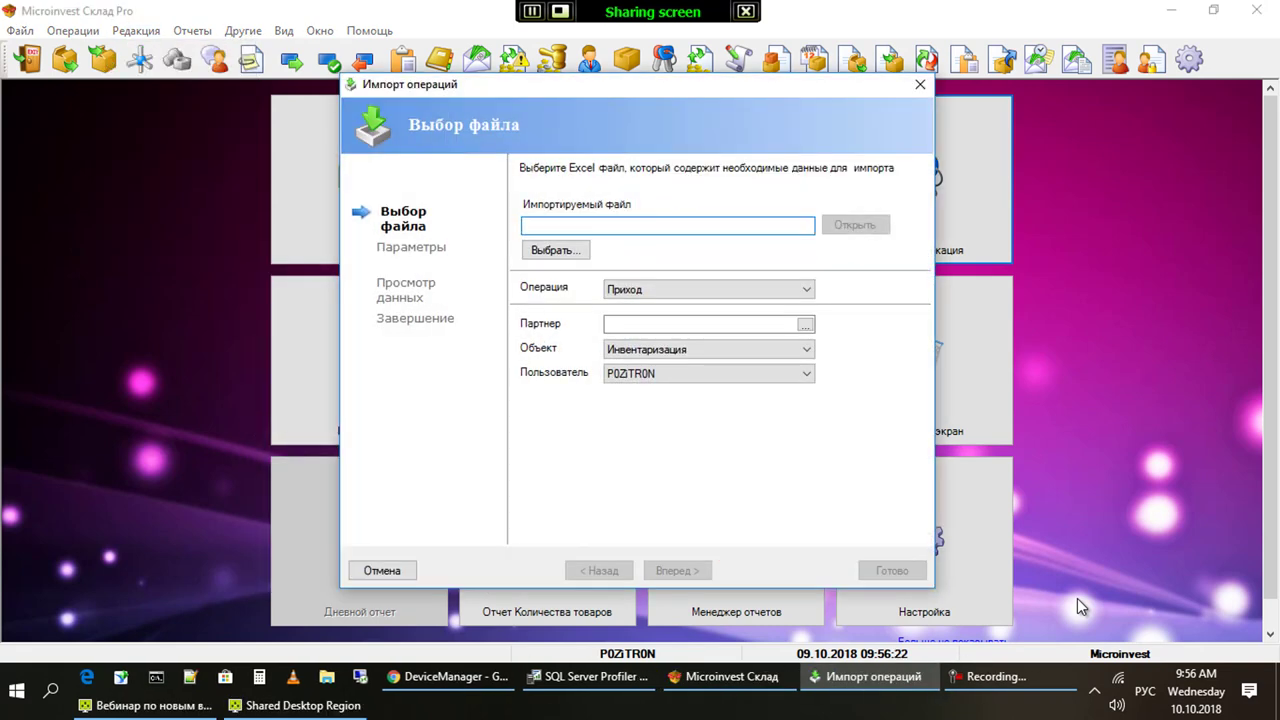
pyautogui.press('Tab')
pyautogui.press('Tab')
pyautogui.hotkey('alt', 'Down')
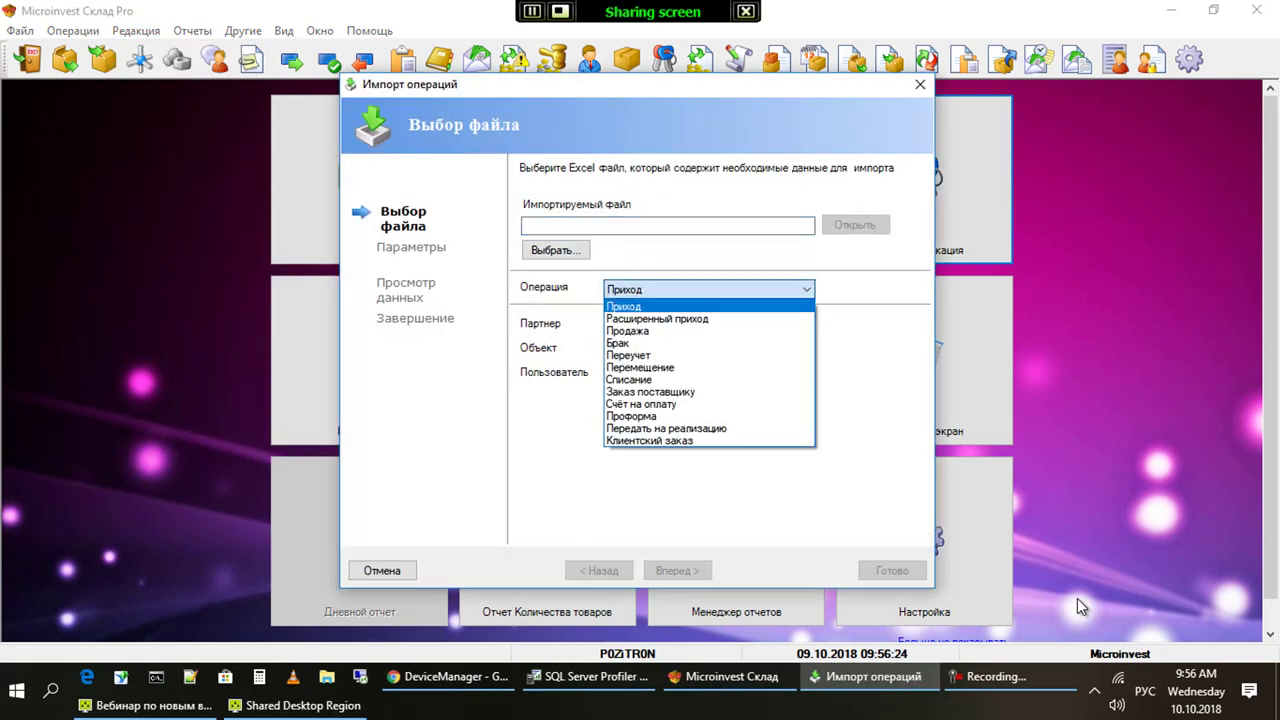
pyautogui.press('Down')
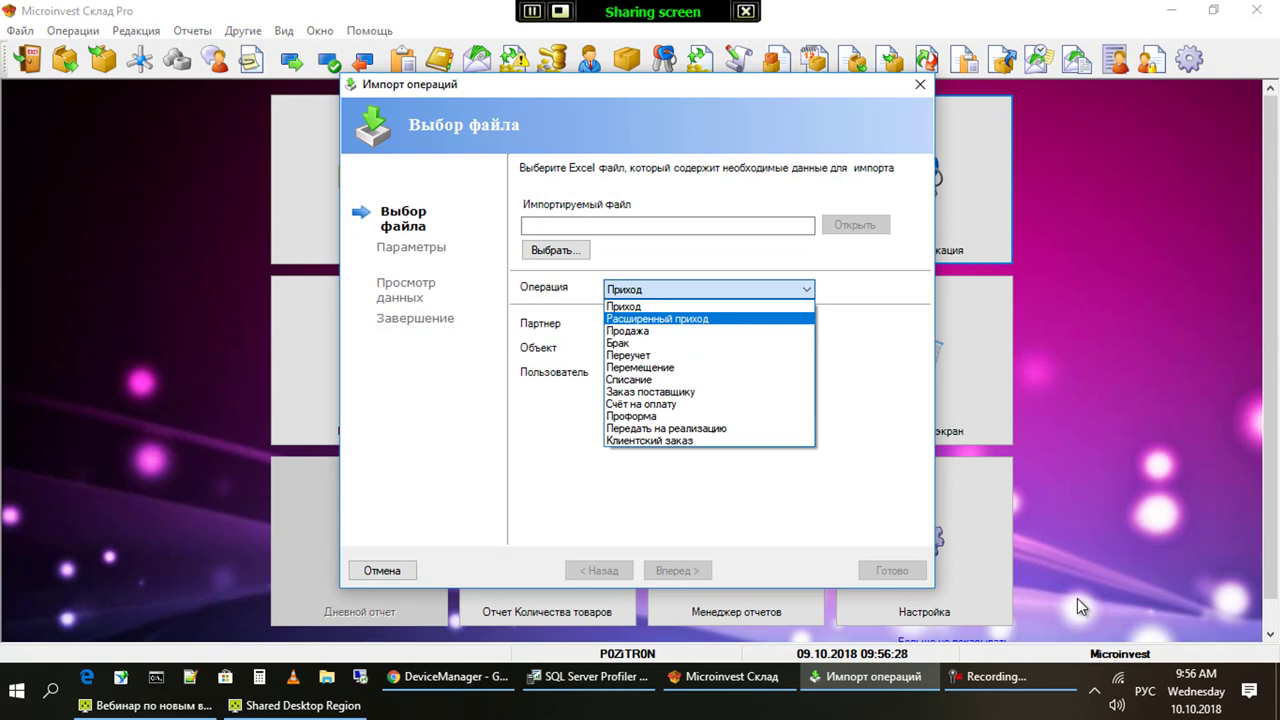
pyautogui.press('Up')
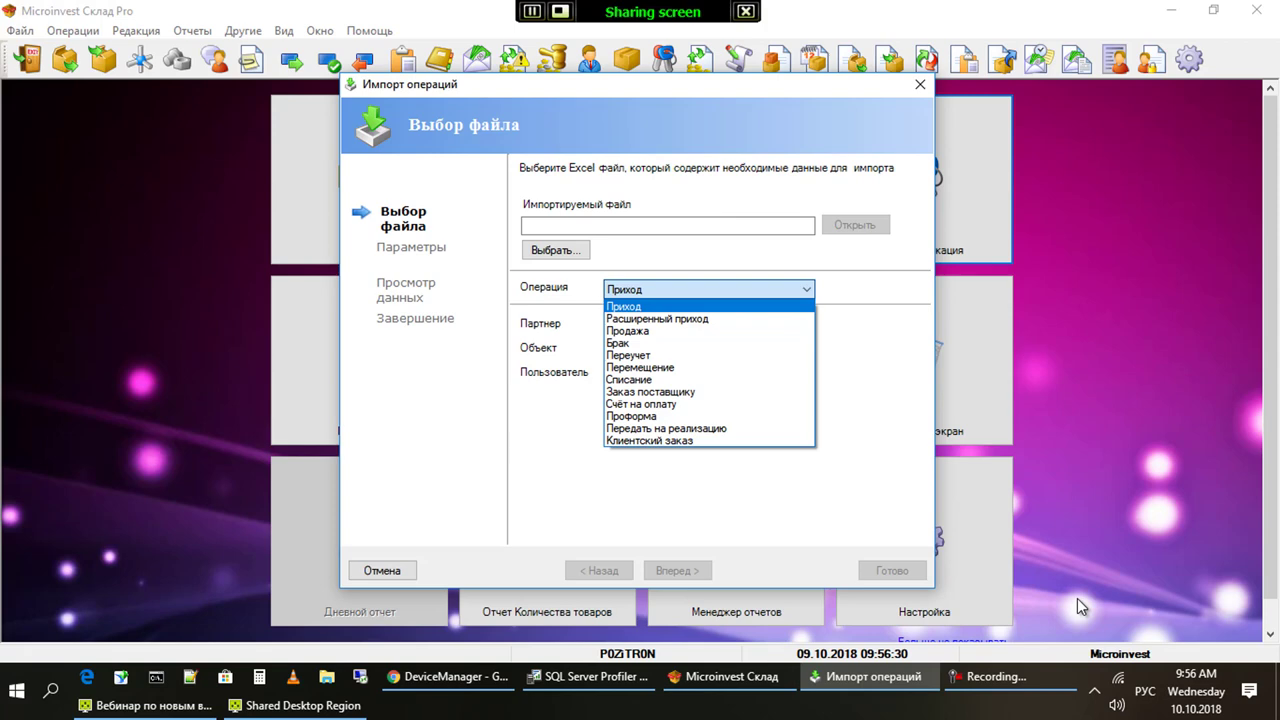
pyautogui.press('Down')
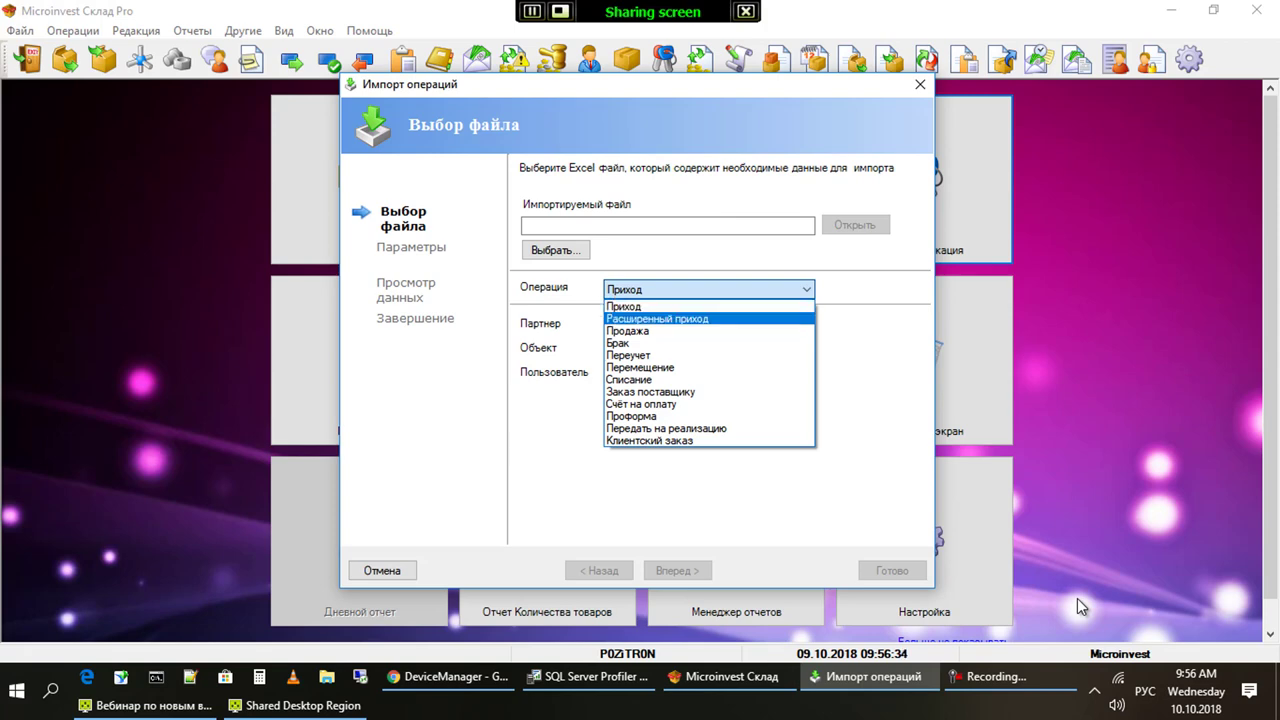
pyautogui.press('Escape')
pyautogui.press('Escape')
pyautogui.press('alt')
pyautogui.press('Left')
pyautogui.press('Down')
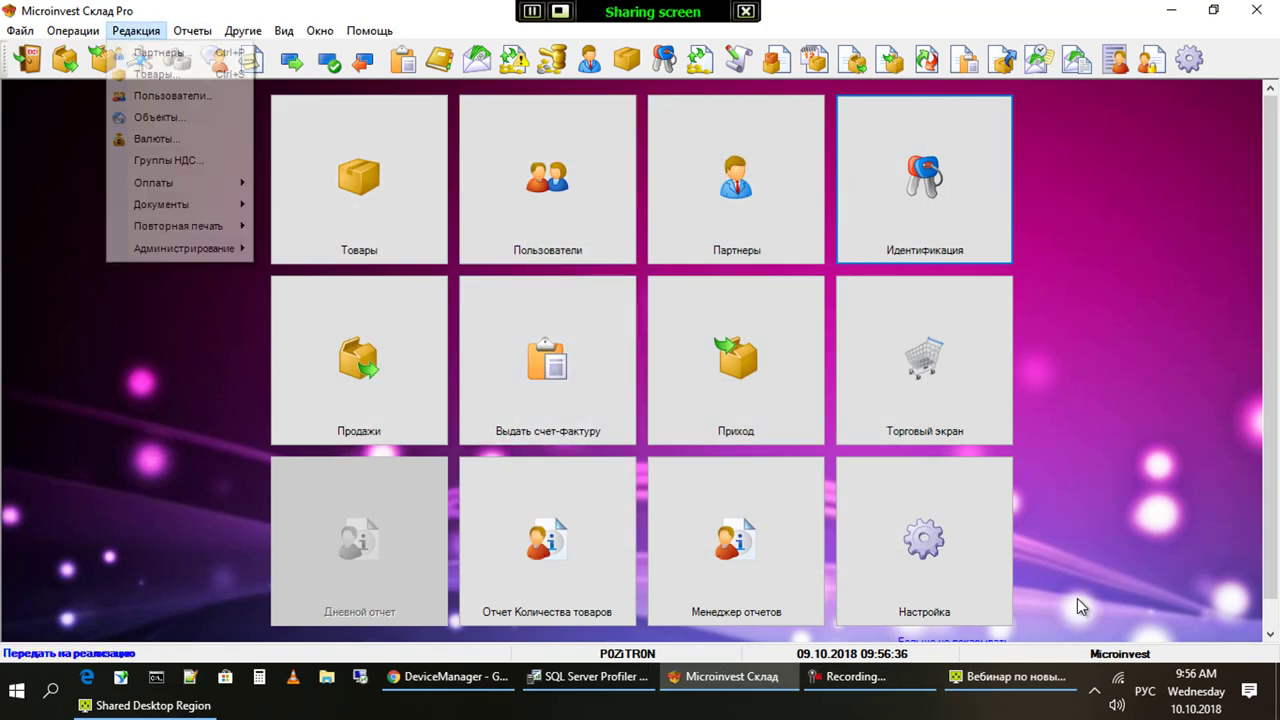
# Start the Импорт номенклатур wizard from Администрирование
pyautogui.press('Down')
pyautogui.press('Down')
pyautogui.press('Down')
pyautogui.press('Down')
pyautogui.press('Down')
pyautogui.press('Down')
pyautogui.press('Down')
pyautogui.press('Down')
pyautogui.press('Down')
pyautogui.press('Right')
pyautogui.press('Down')
pyautogui.press('Down')
pyautogui.press('Down')
pyautogui.press('Down')
pyautogui.press('Down')
pyautogui.press('Down')
pyautogui.press('Down')
pyautogui.press('Down')
pyautogui.press('Down')
pyautogui.press('Down')
pyautogui.press('Down')
pyautogui.press('Down')
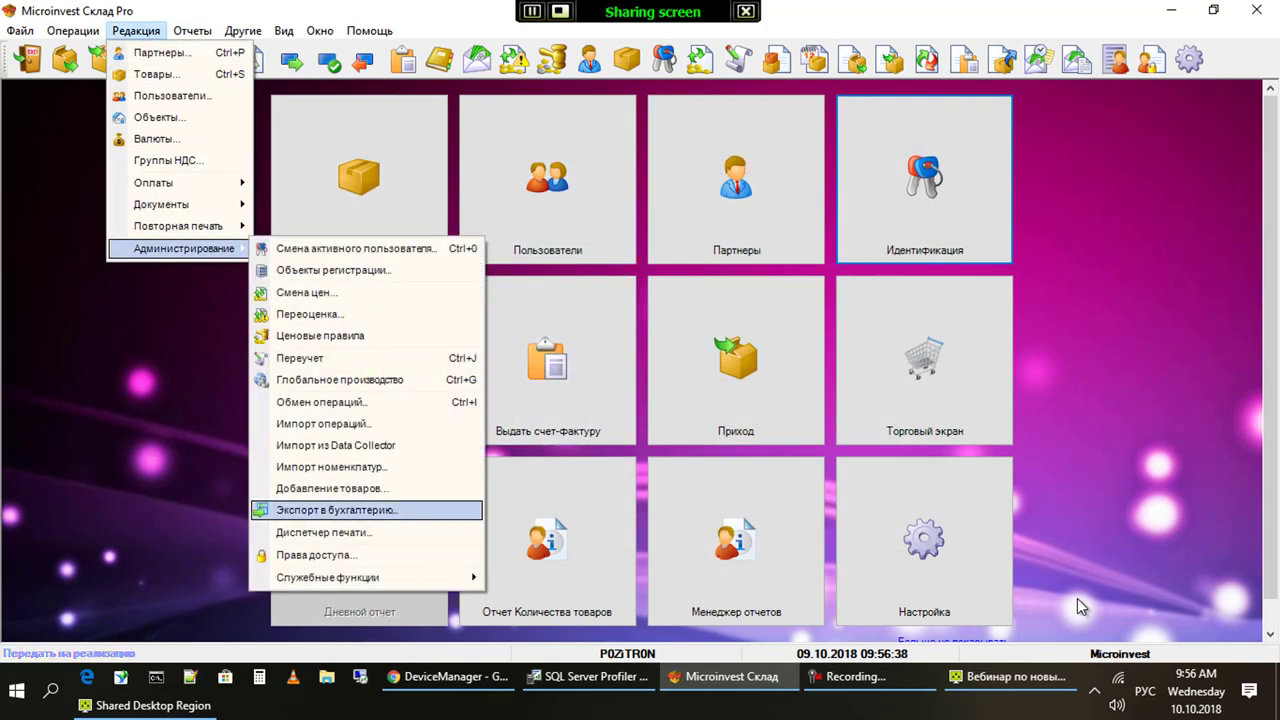
pyautogui.press('Up')
pyautogui.press('Up')
pyautogui.press('Return')
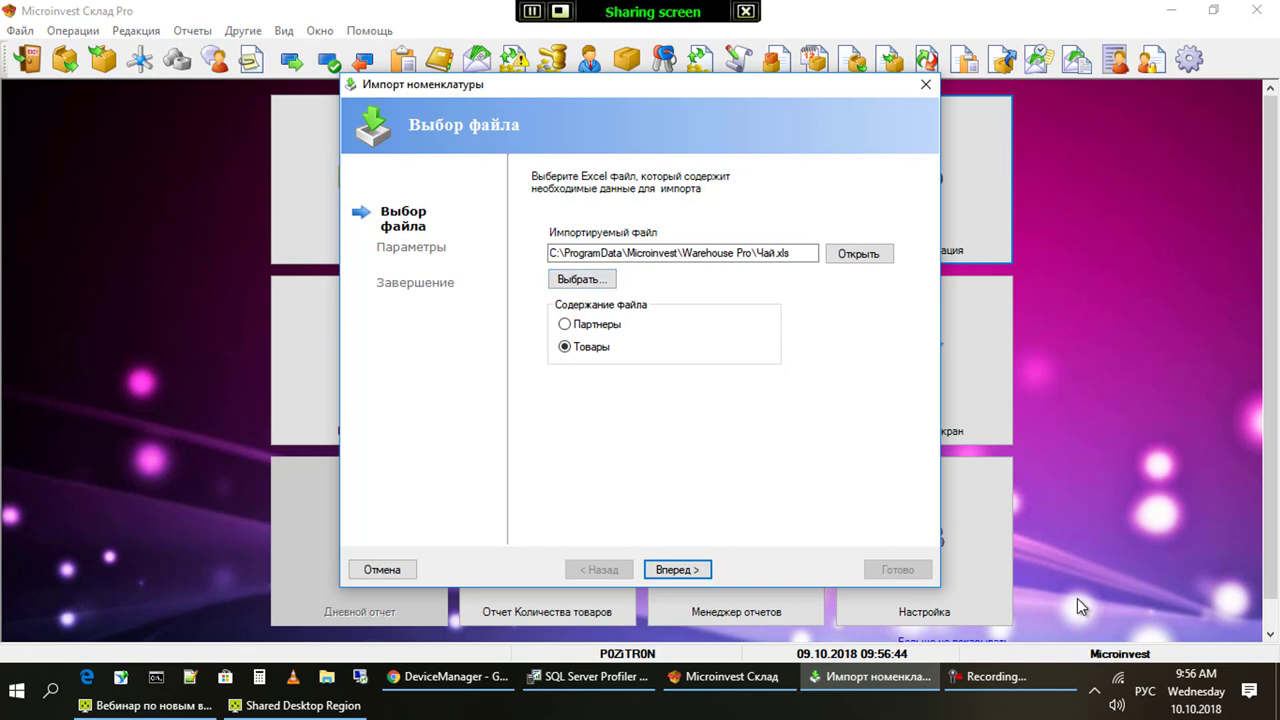
# With Чай.xls as source, step forward and back to the file page to open it
pyautogui.press('Return')
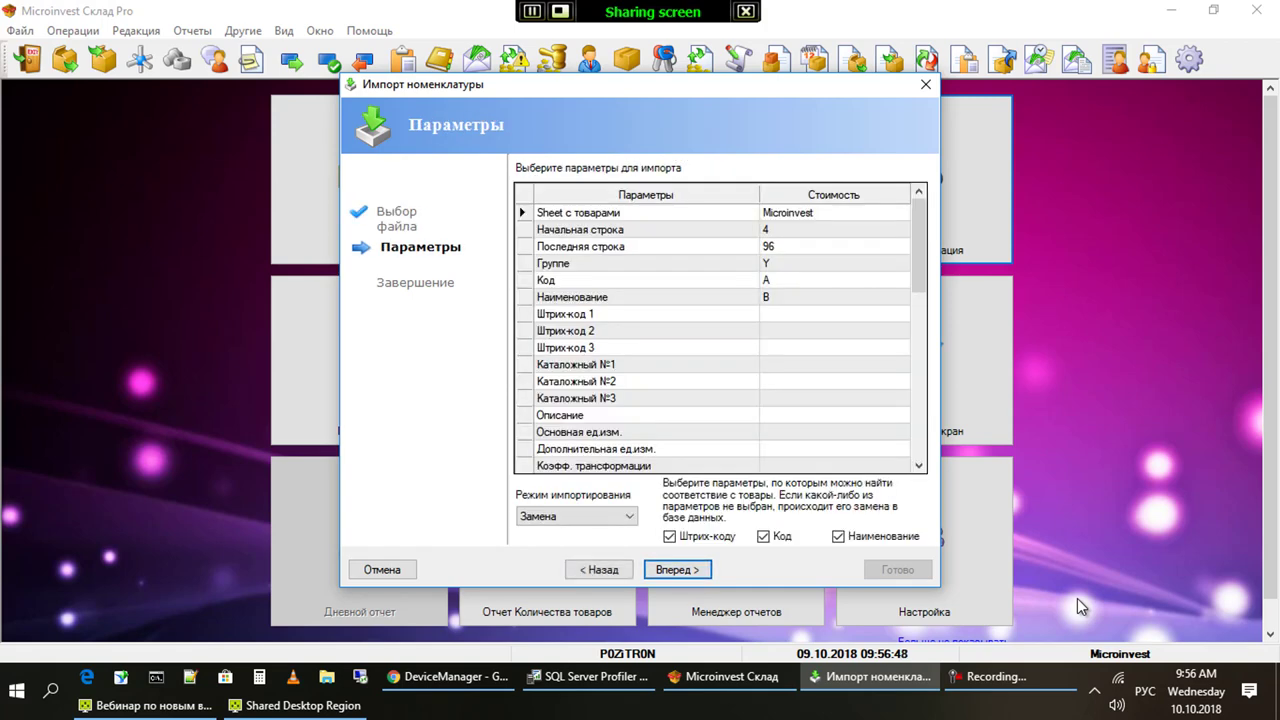
pyautogui.hotkey('shift', 'Tab')
pyautogui.press('Return')
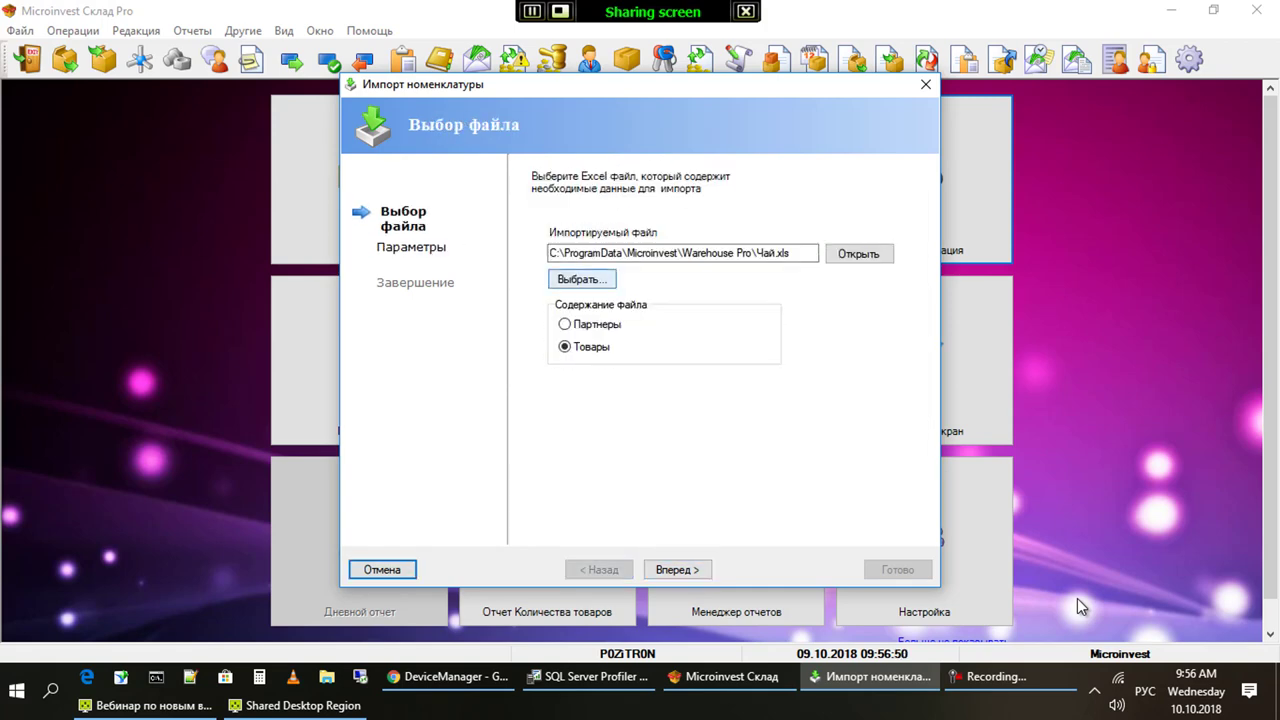
pyautogui.press('Tab')
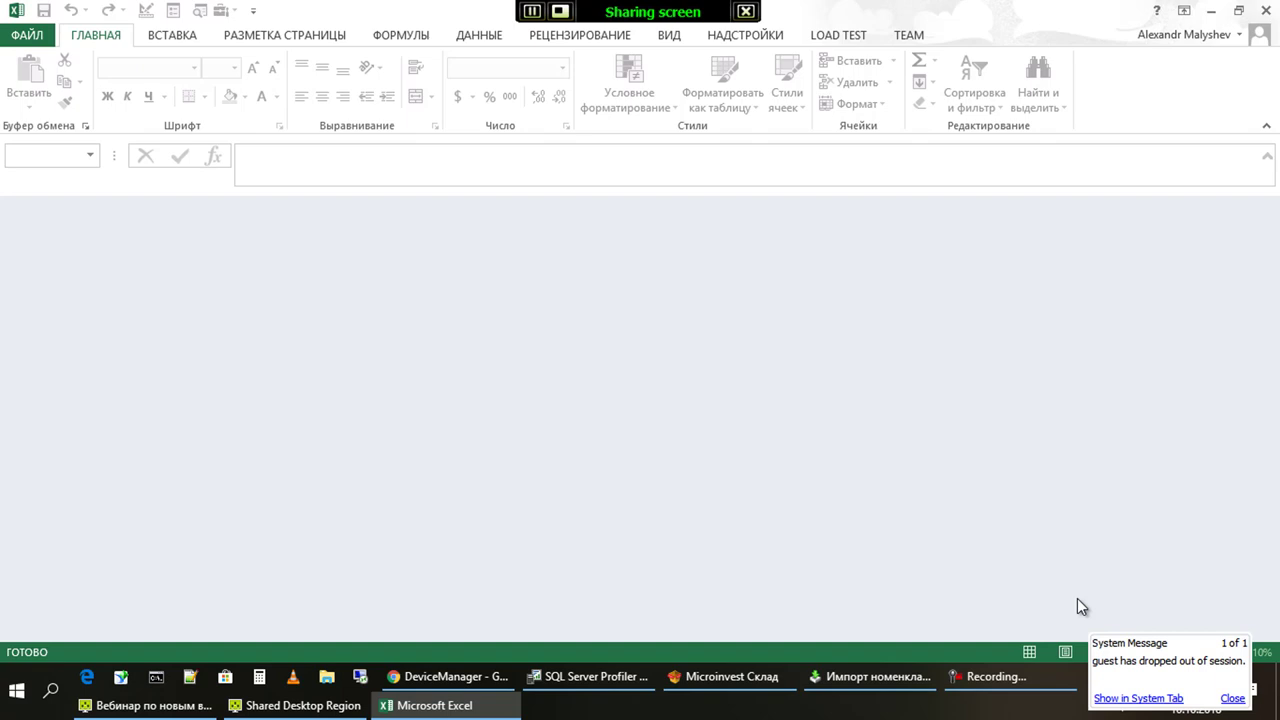
# Open Чай.xls in Excel to check its Группа column, then return to the import wizard
pyautogui.hotkey('alt', 'Tab')
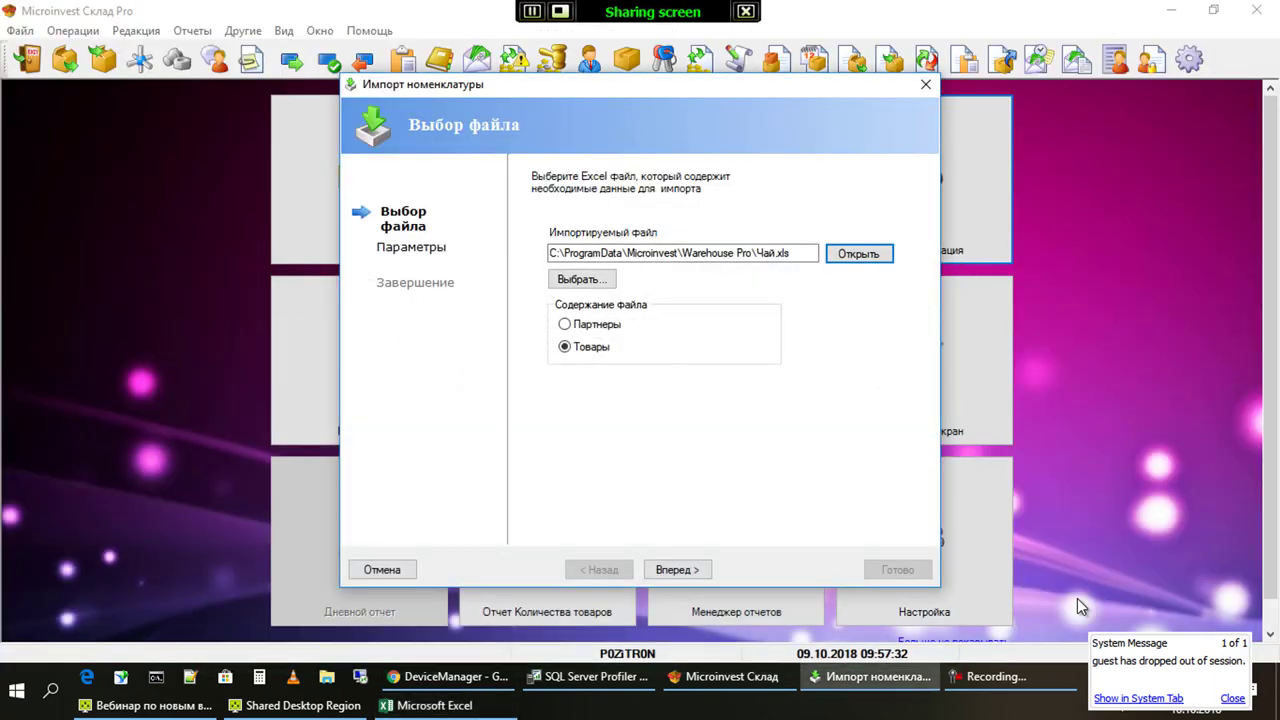
pyautogui.press('Return')
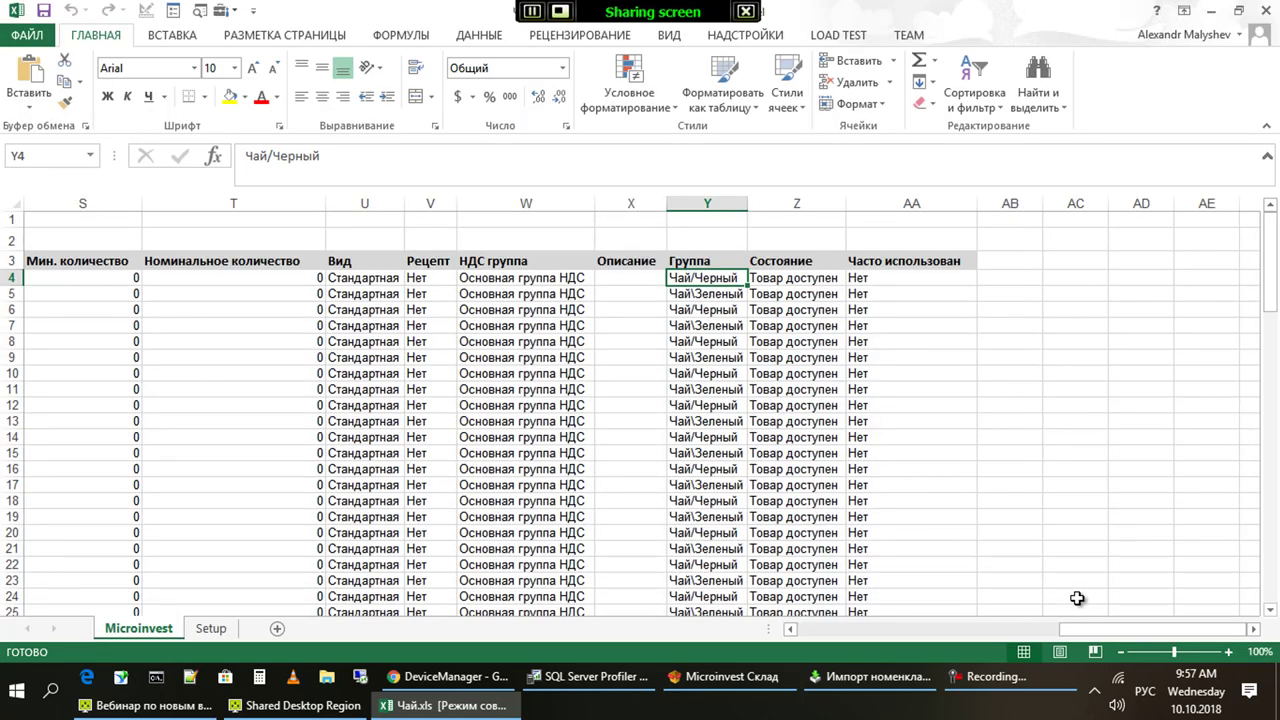
pyautogui.hotkey('alt', 'Tab')
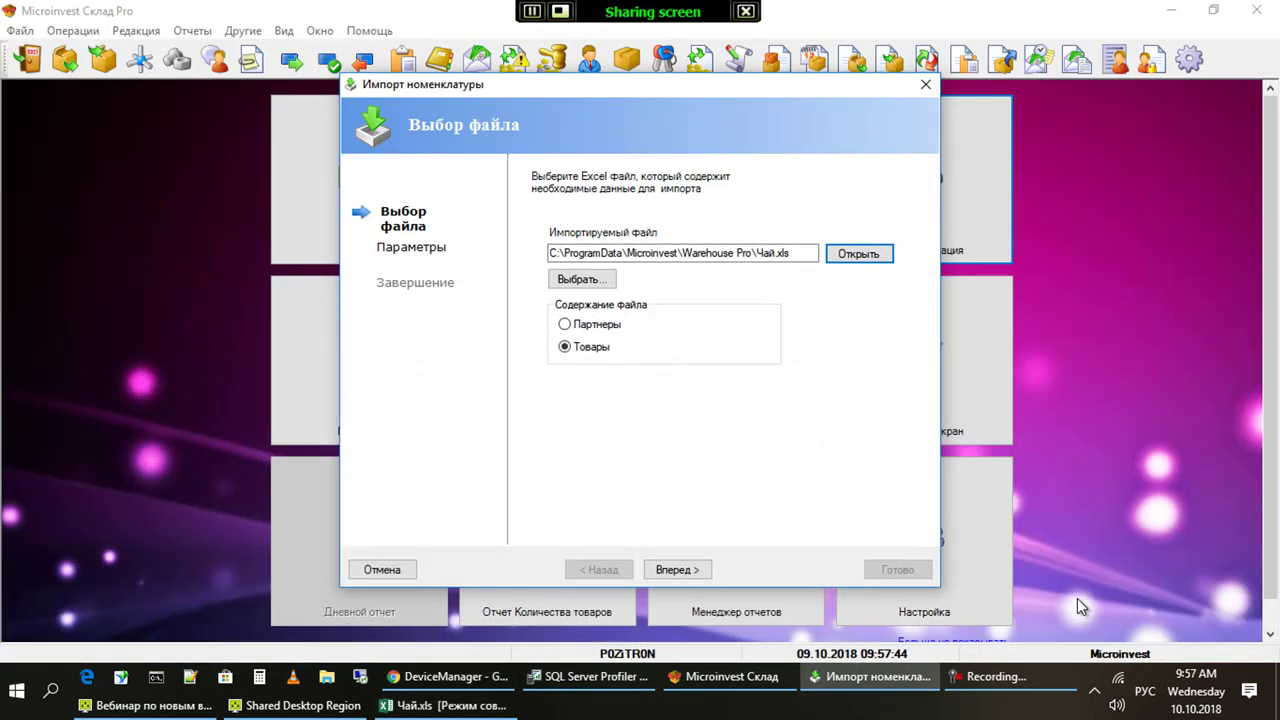
# Map sheet Microinvest, rows 4–96, Группе Y, Код A, Наименование B and reach the final preview
pyautogui.press('Return')
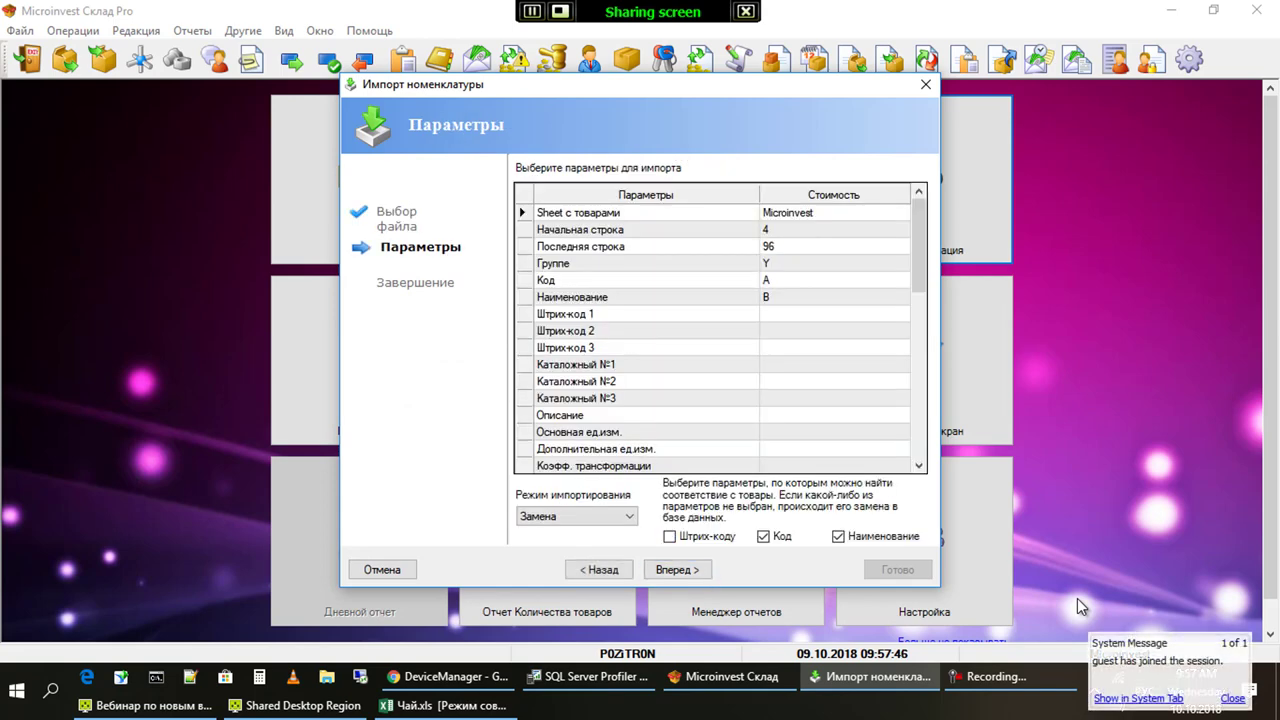
pyautogui.press('Tab')
pyautogui.press('Tab')
pyautogui.press('Tab')
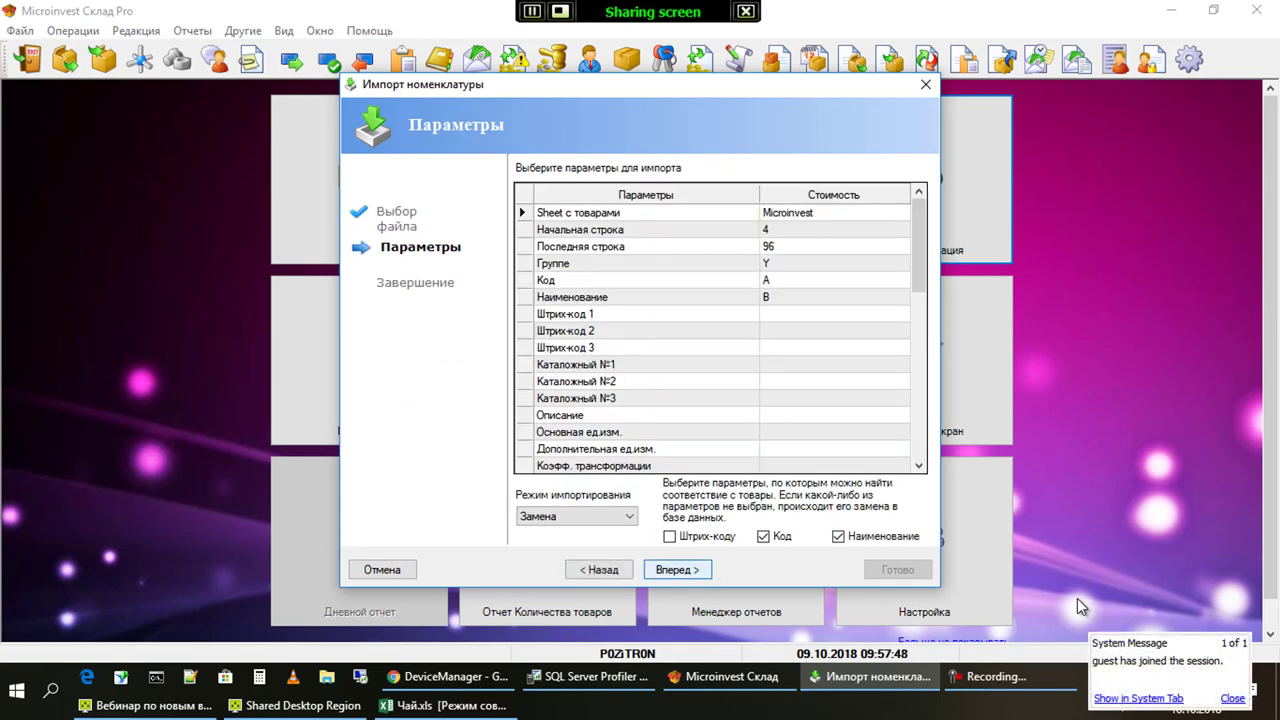
pyautogui.press('Return')
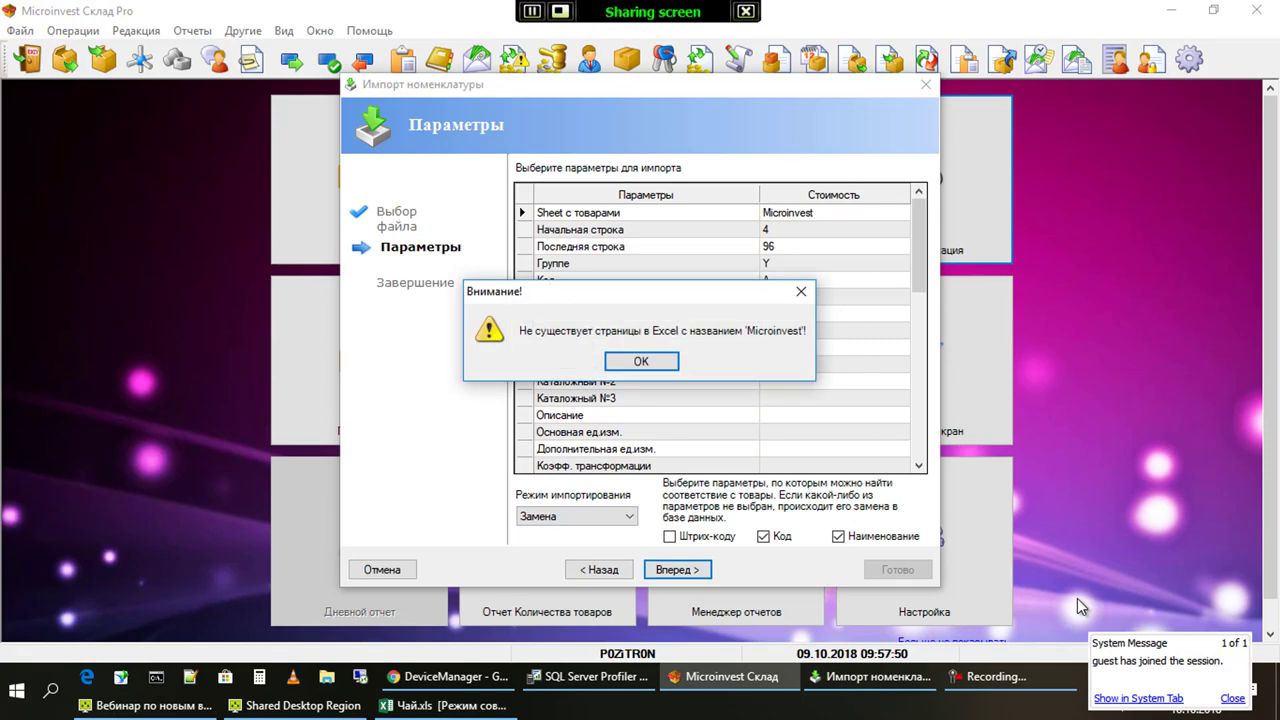
pyautogui.press('Return')
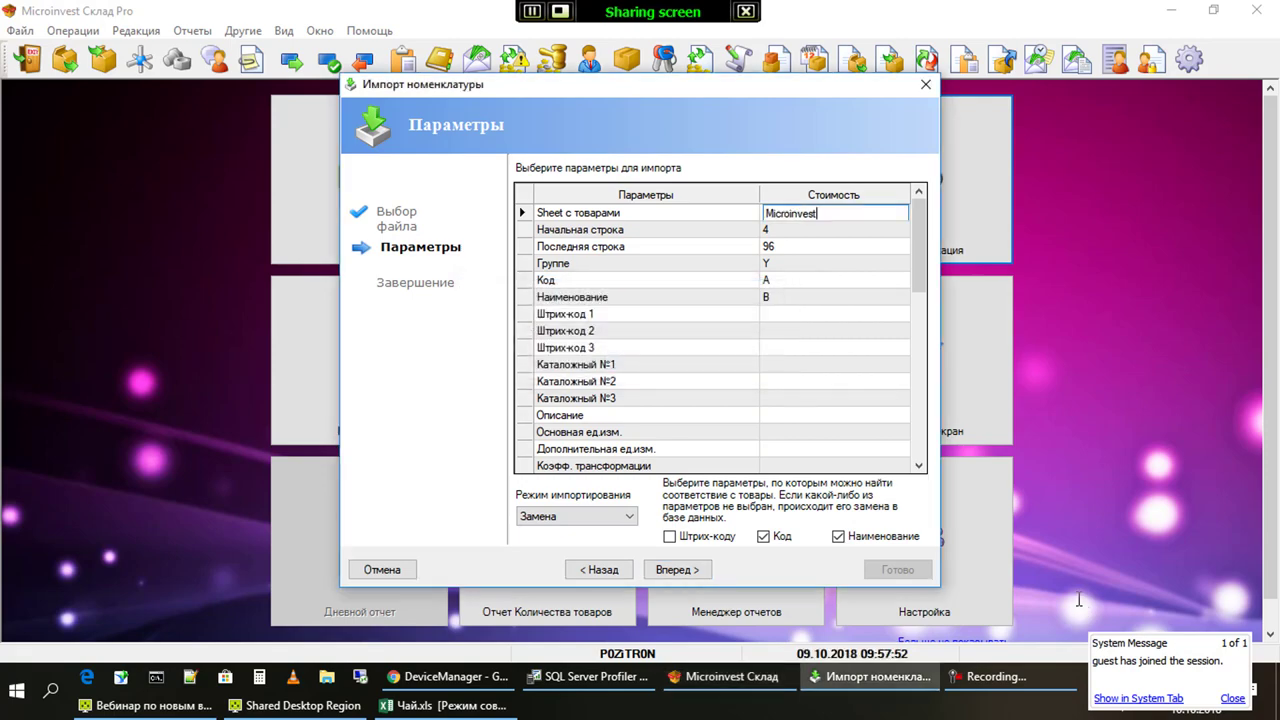
pyautogui.hotkey('alt', 'Tab')
pyautogui.hotkey('alt', 'Tab')
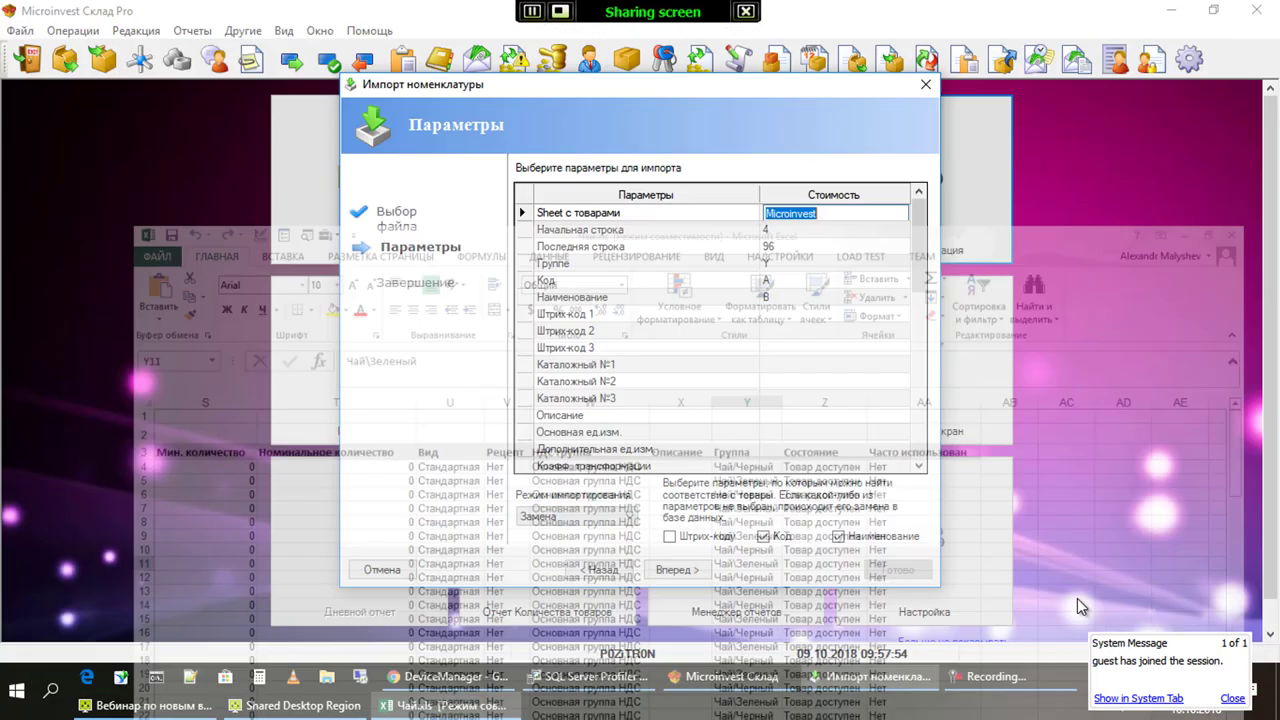
pyautogui.press('Return')
pyautogui.press('Return')
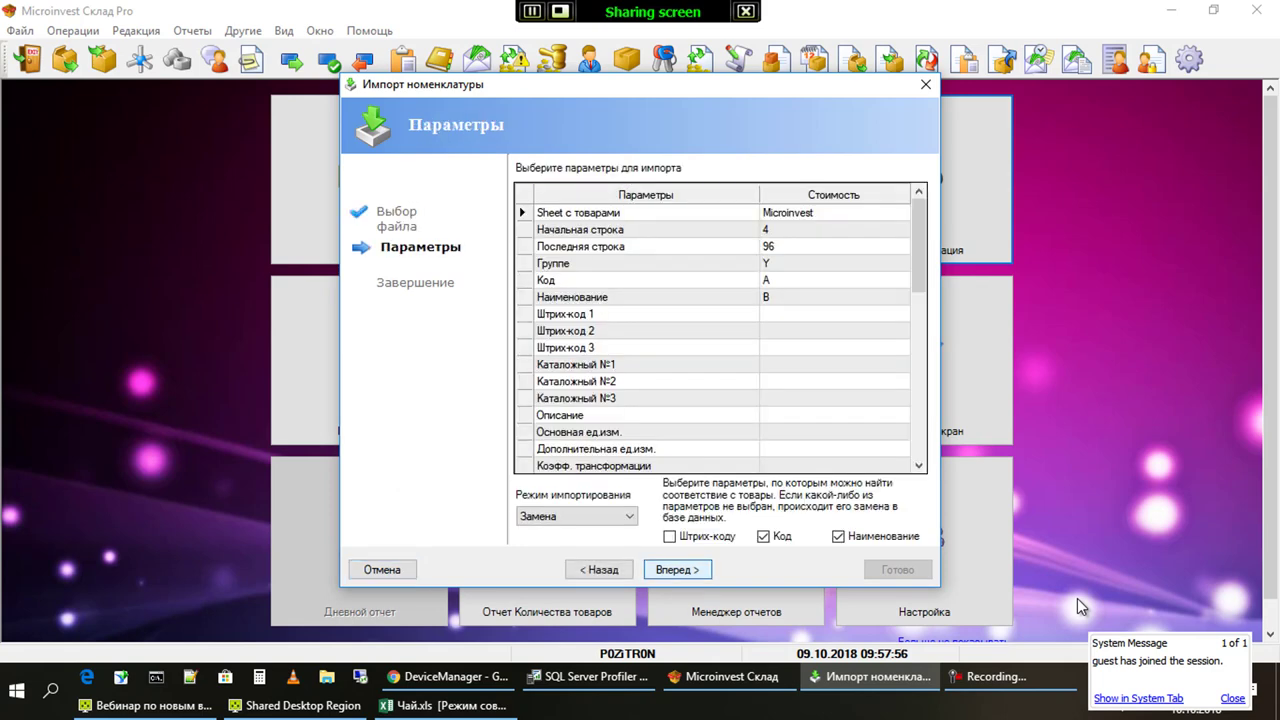
pyautogui.press('Return')
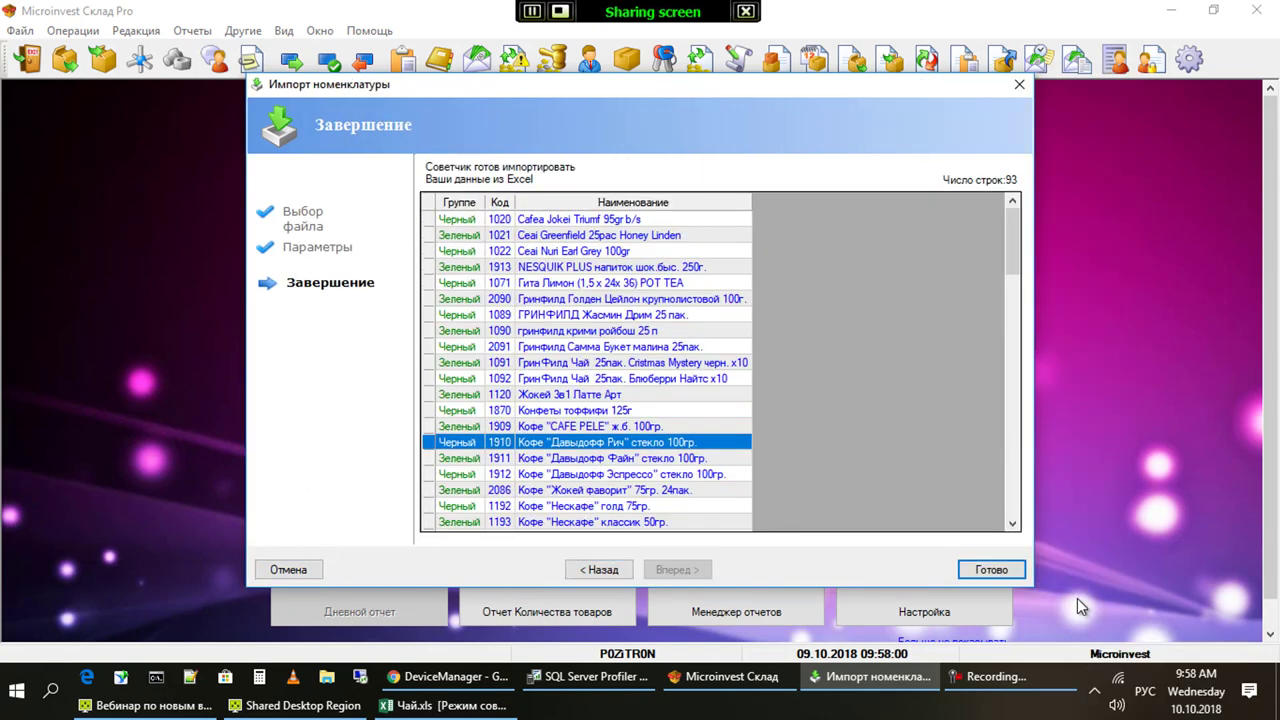
# Finish the tea import, acknowledge success, check the Чай group, and close the goods catalogue
pyautogui.press('Return')
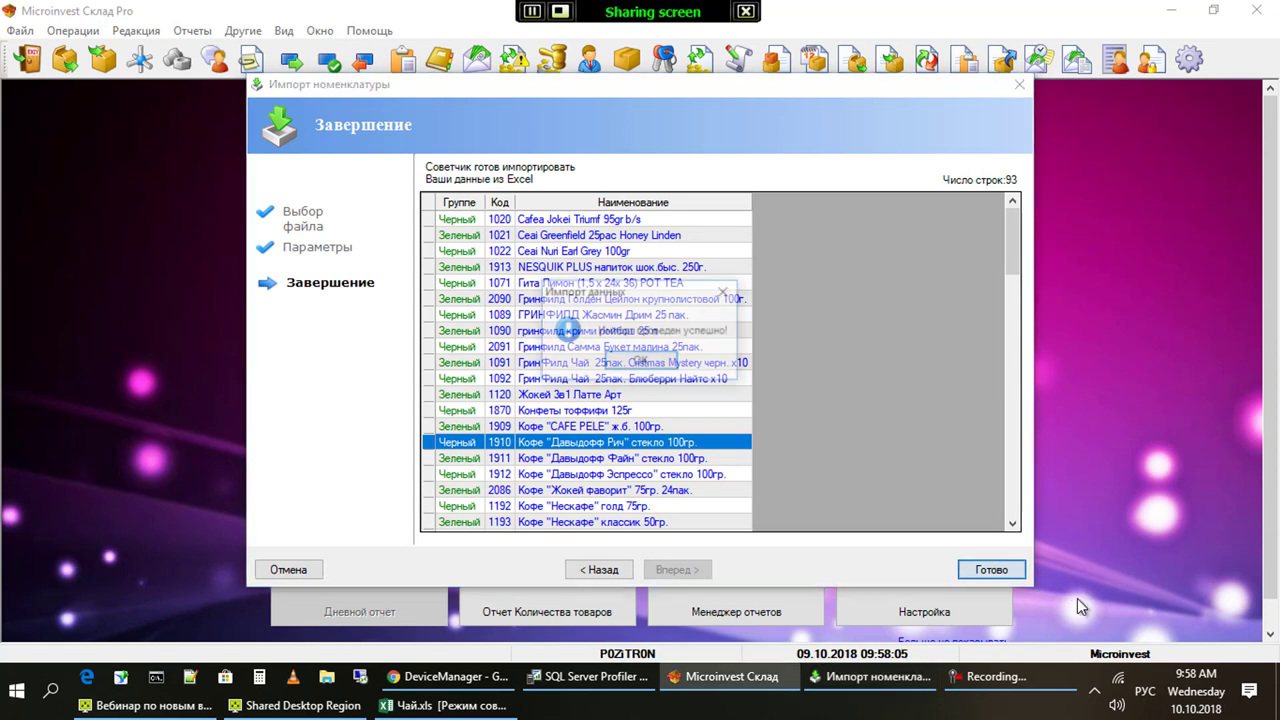
pyautogui.press('Return')
pyautogui.press('Return')
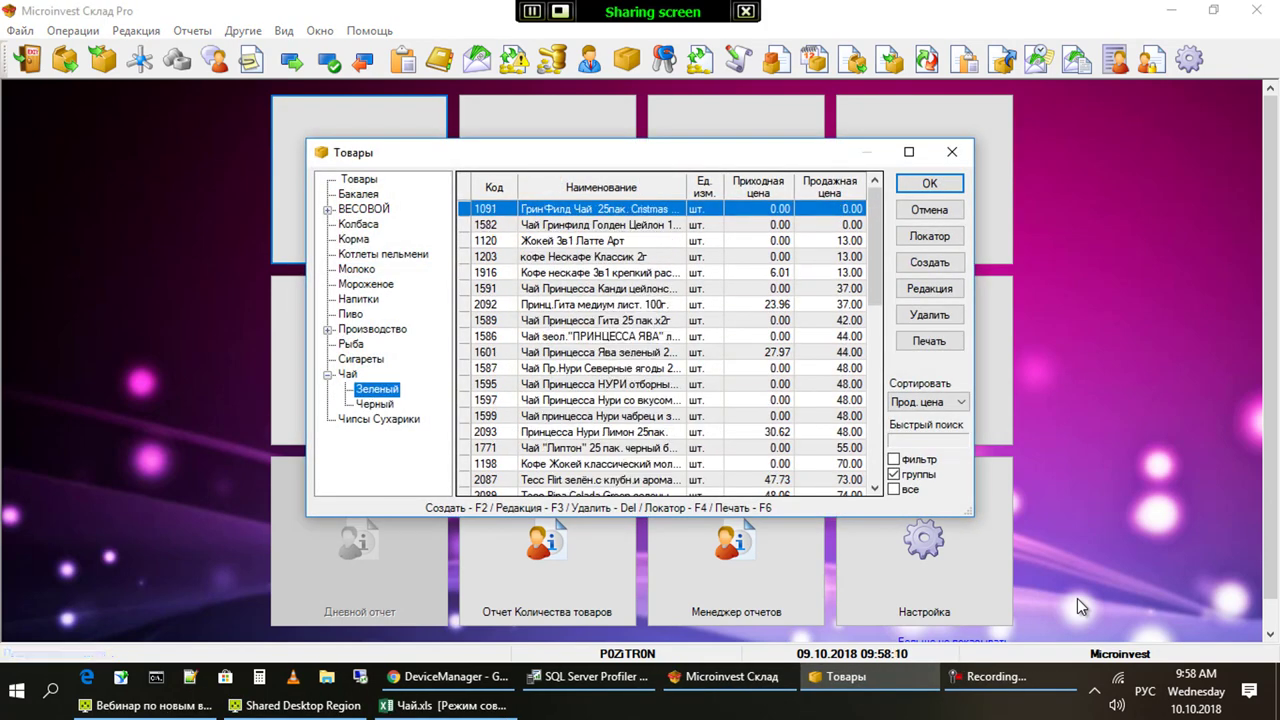
pyautogui.press('Up')
pyautogui.press('Escape')
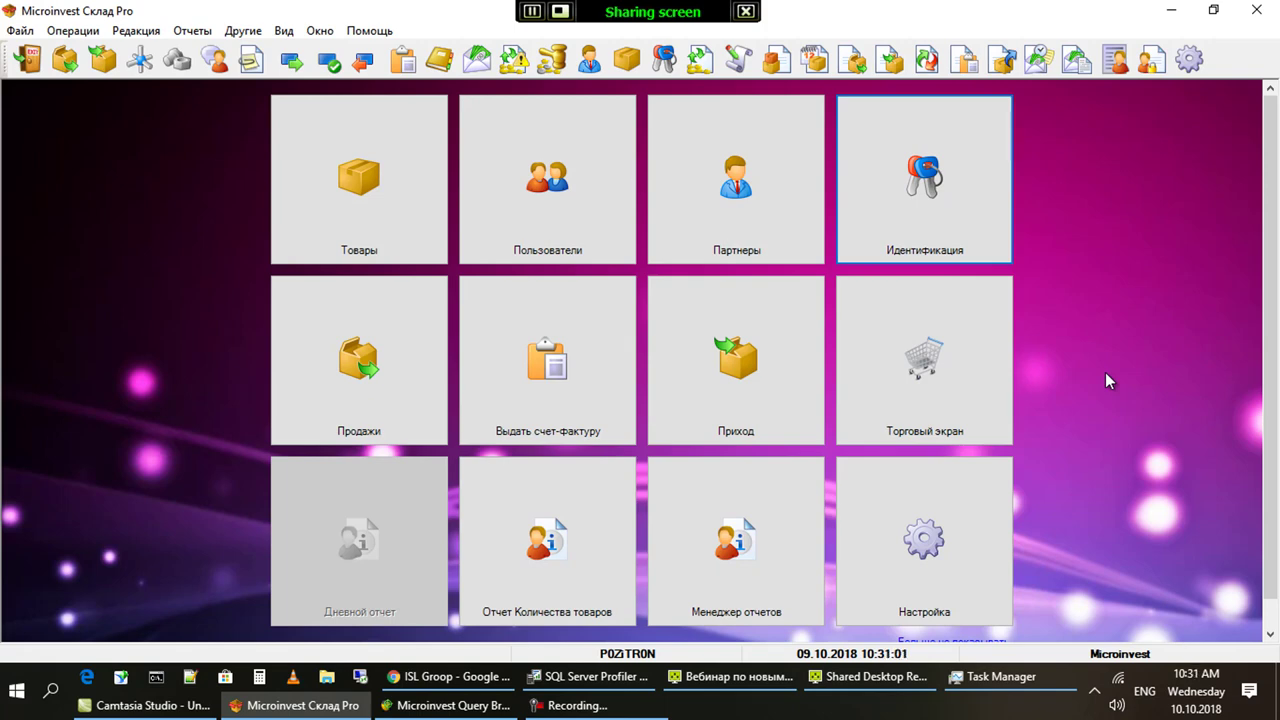
# Open the partial2 database and log in with the user password
pyautogui.hotkey('ctrl', 'o')
pyautogui.write('partial2')
pyautogui.press('Return')
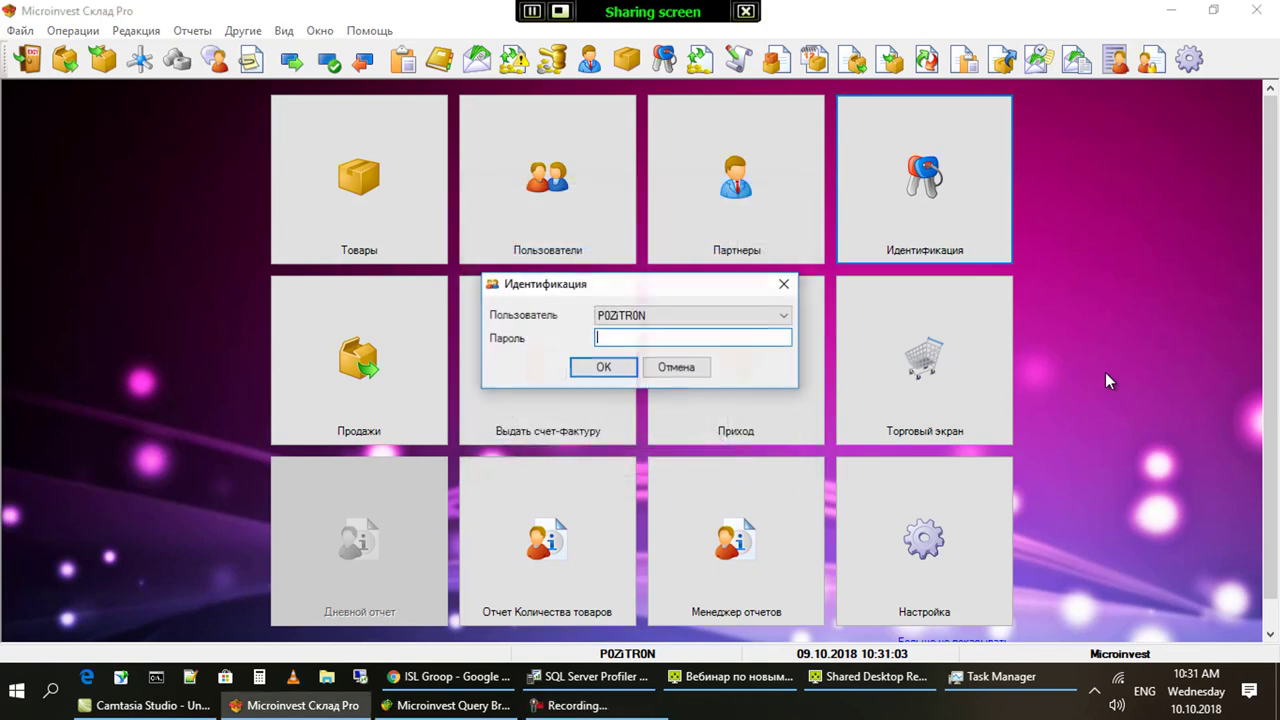
pyautogui.write('11')
pyautogui.press('Return')
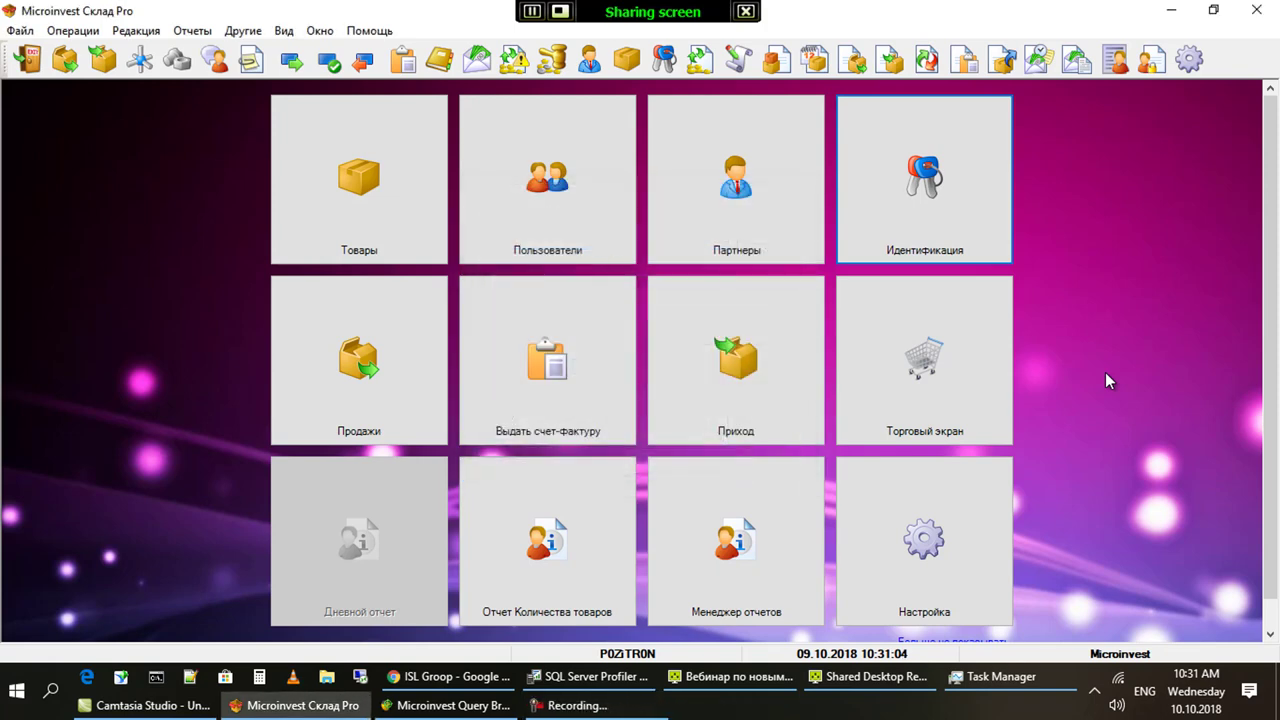
pyautogui.press('Return')
# On the touch sales screen, sell 4 Яйца M6 split 2 and 2 across two batches
pyautogui.click(950, 344)
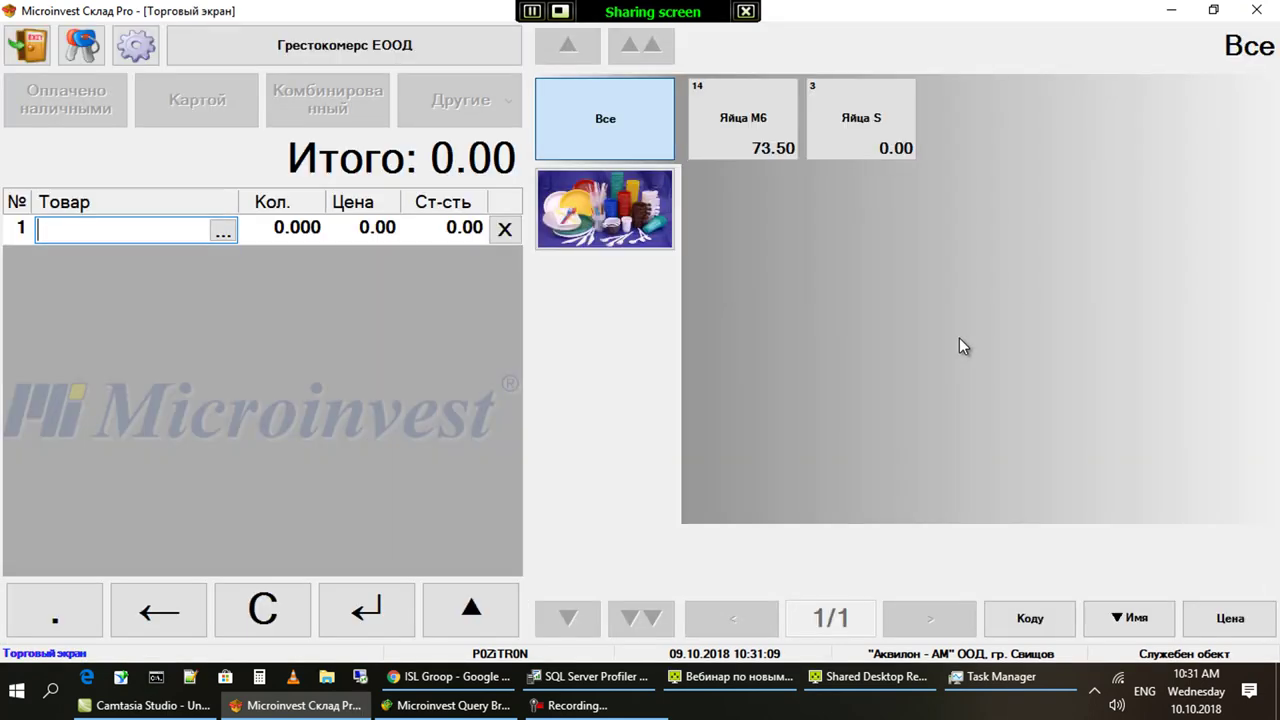
pyautogui.click(727, 148)
pyautogui.click(305, 228)
pyautogui.write('4')
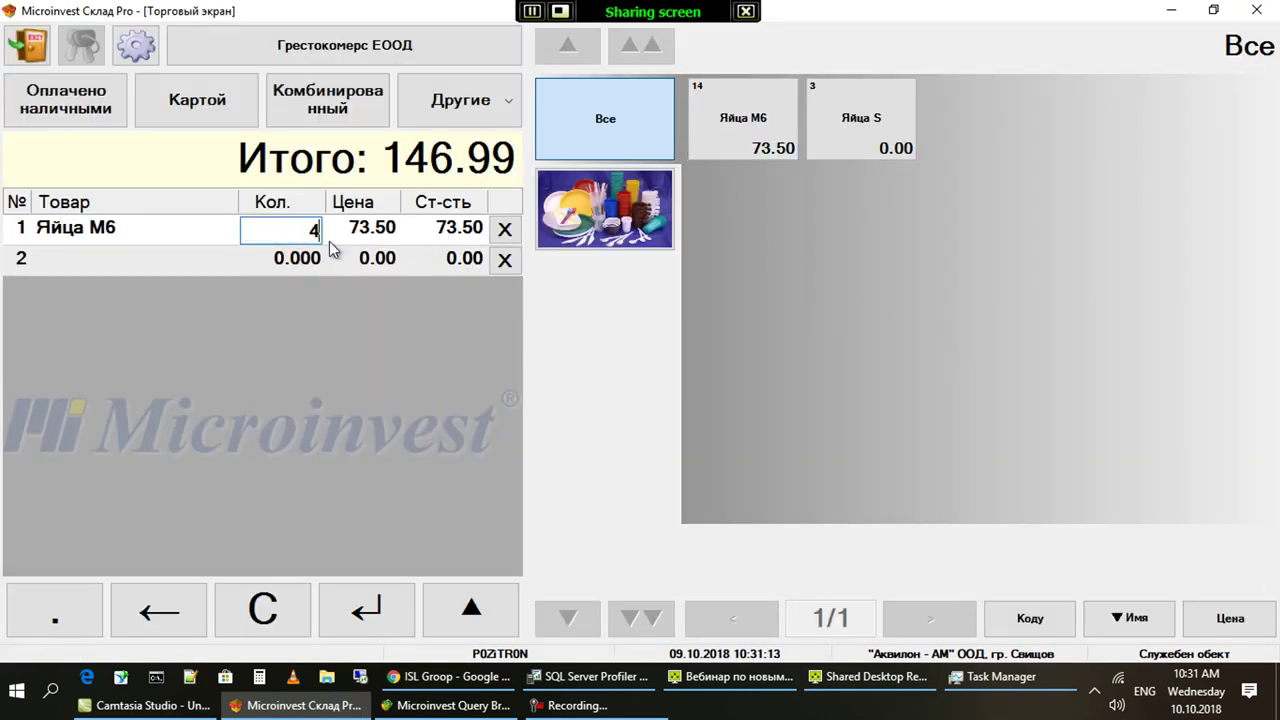
pyautogui.press('Return')
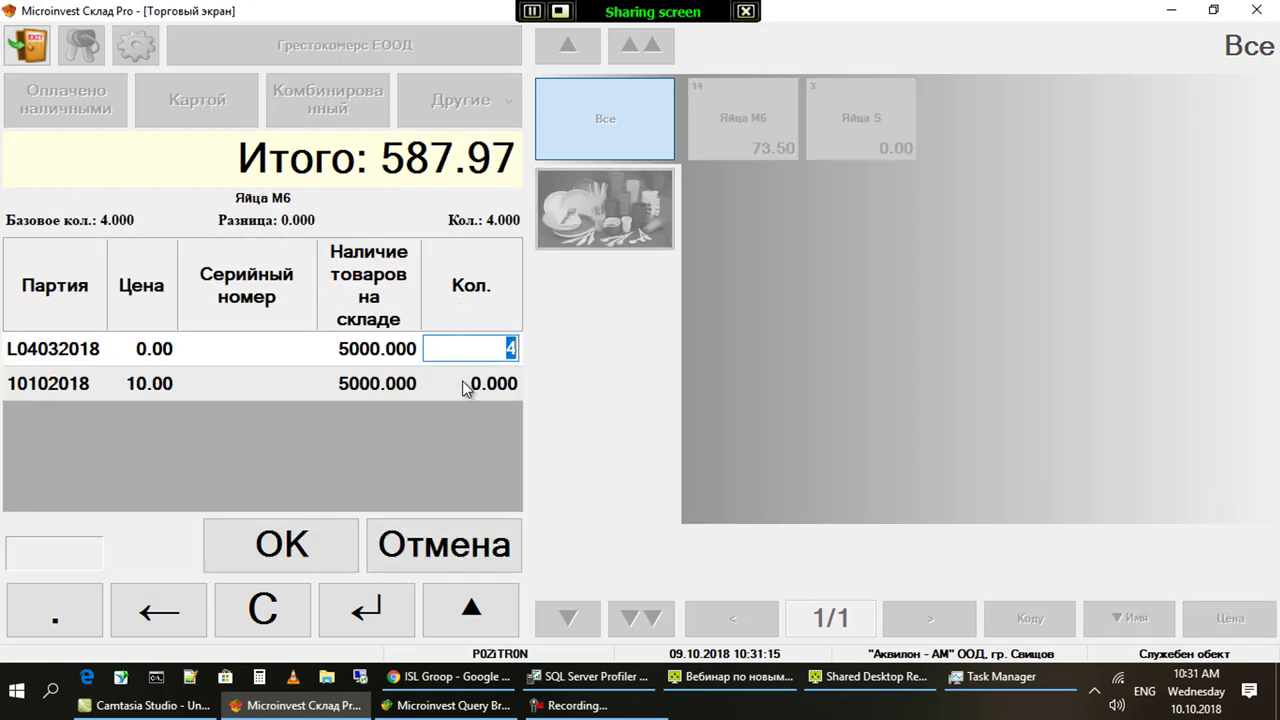
pyautogui.click(465, 385)
pyautogui.write('2')
pyautogui.press('Return')
pyautogui.click(329, 532)
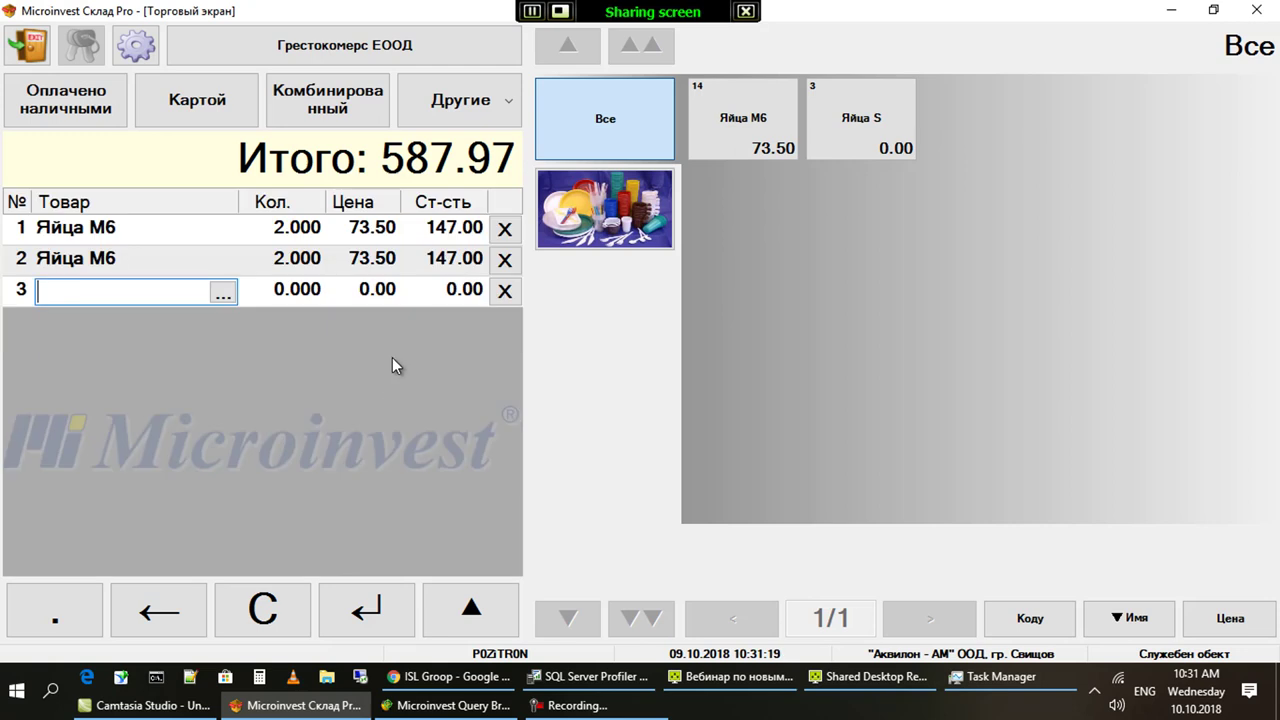
pyautogui.click(313, 101)
pyautogui.click(43, 545)
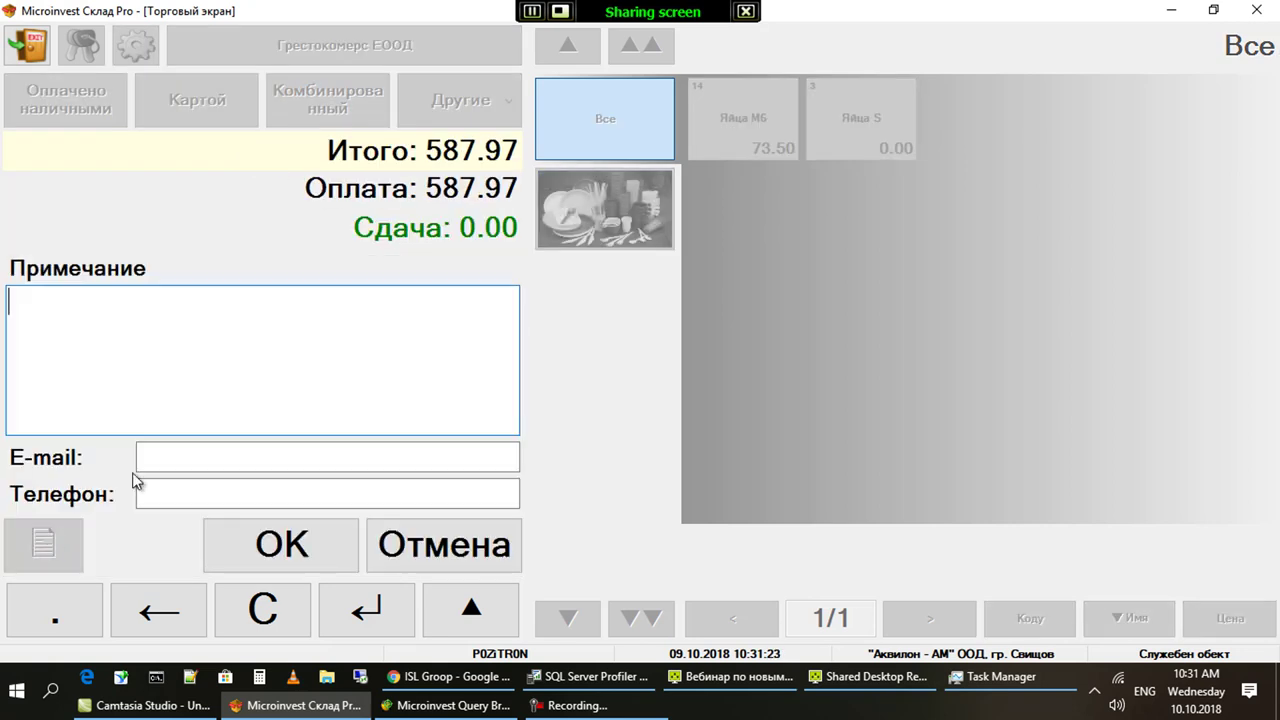
pyautogui.click(252, 328)
pyautogui.hotkey('alt', 'shift')
pyautogui.write('Примечание')
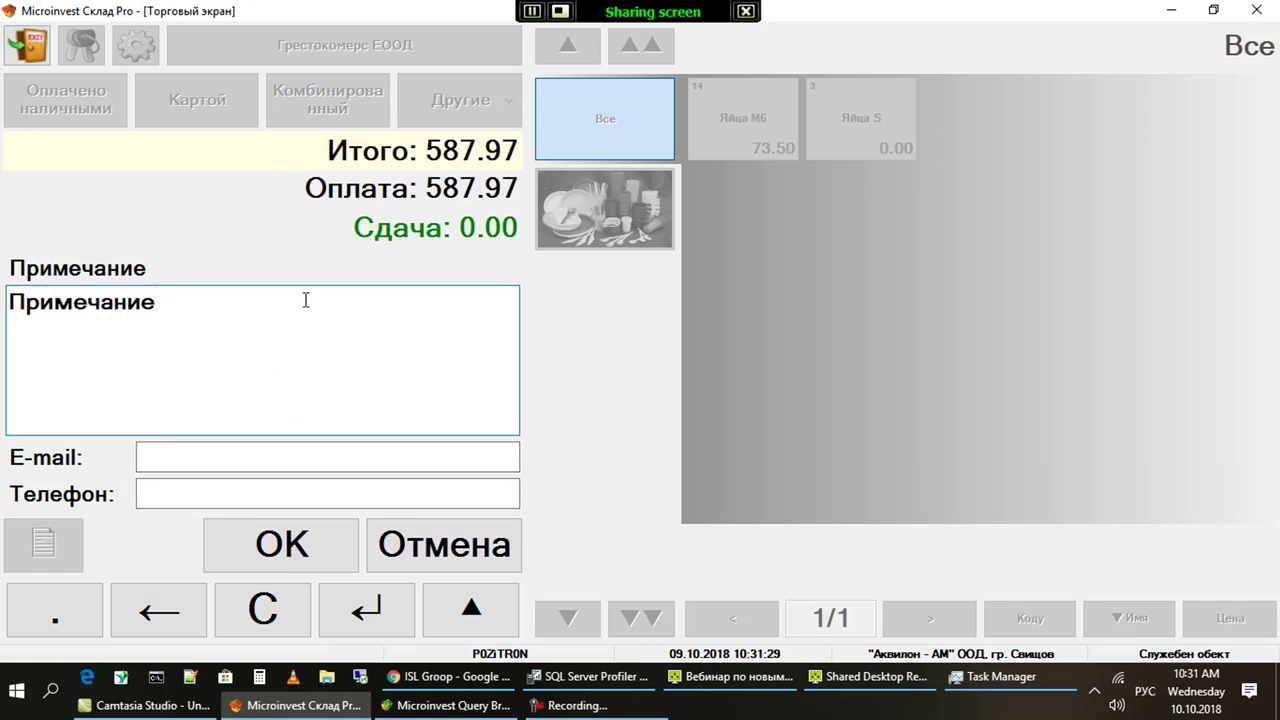
pyautogui.click(328, 550)
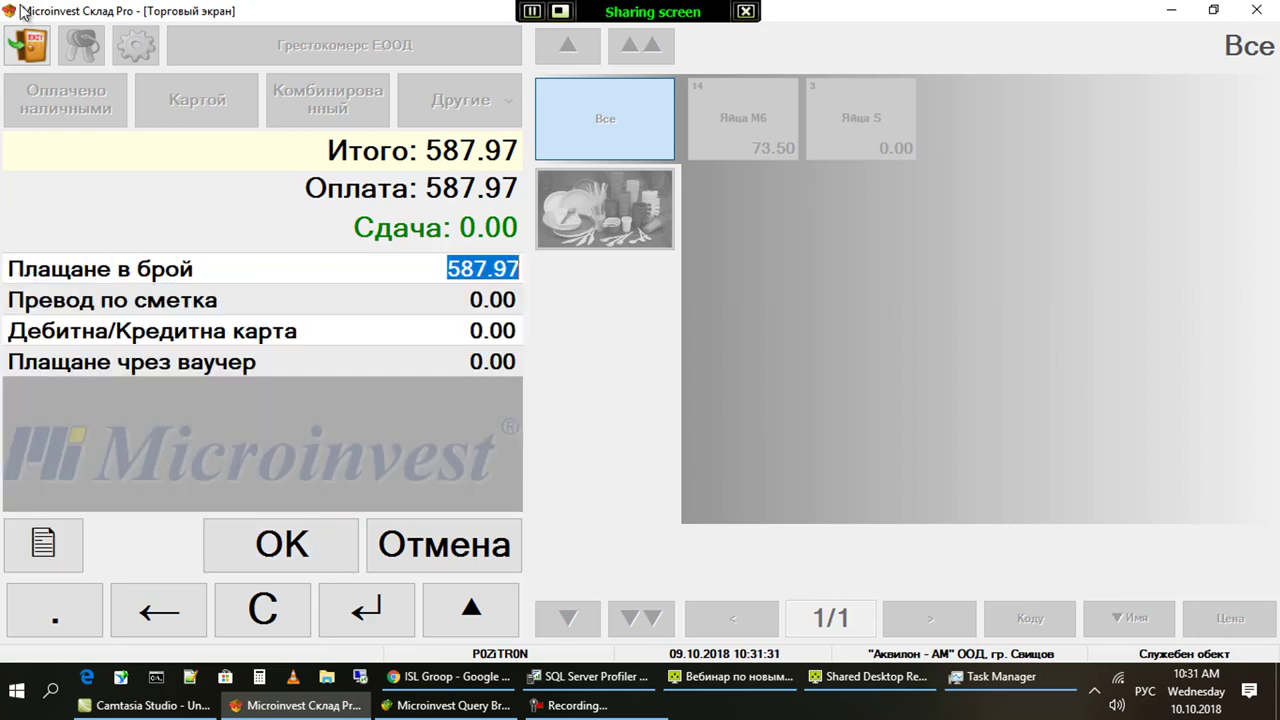
pyautogui.click(447, 548)
pyautogui.click(35, 56)
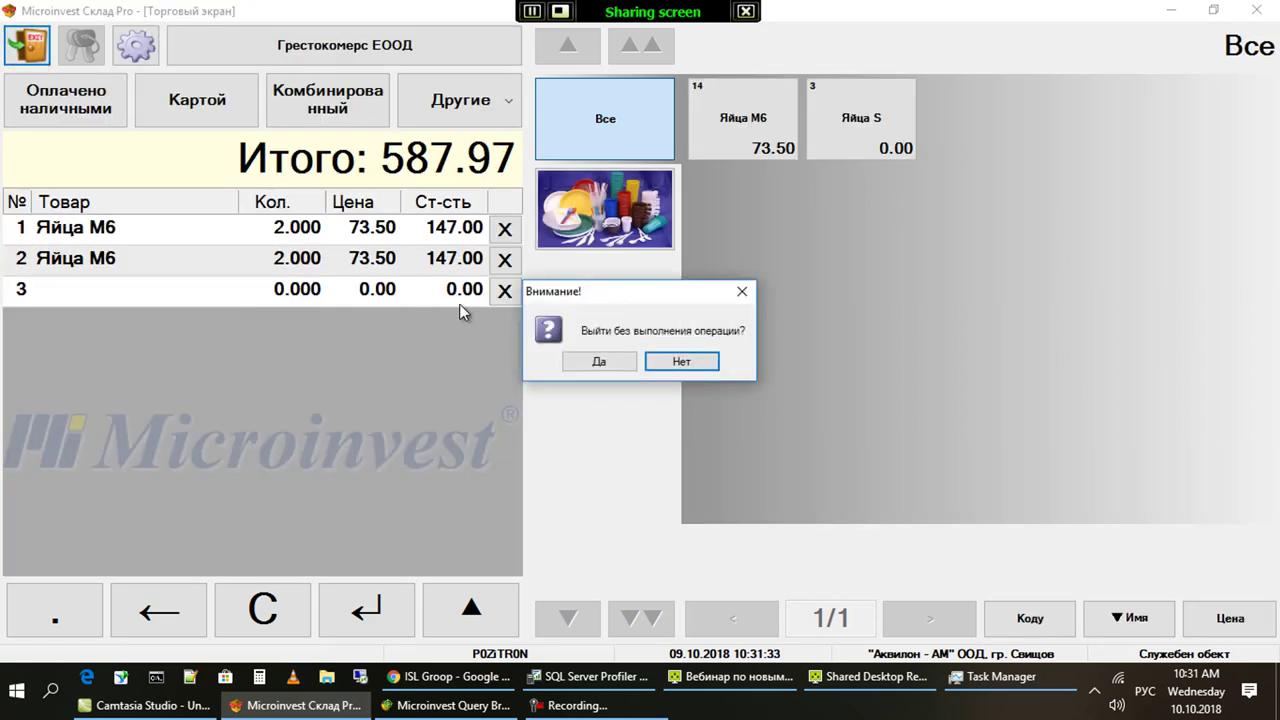
pyautogui.click(598, 361)
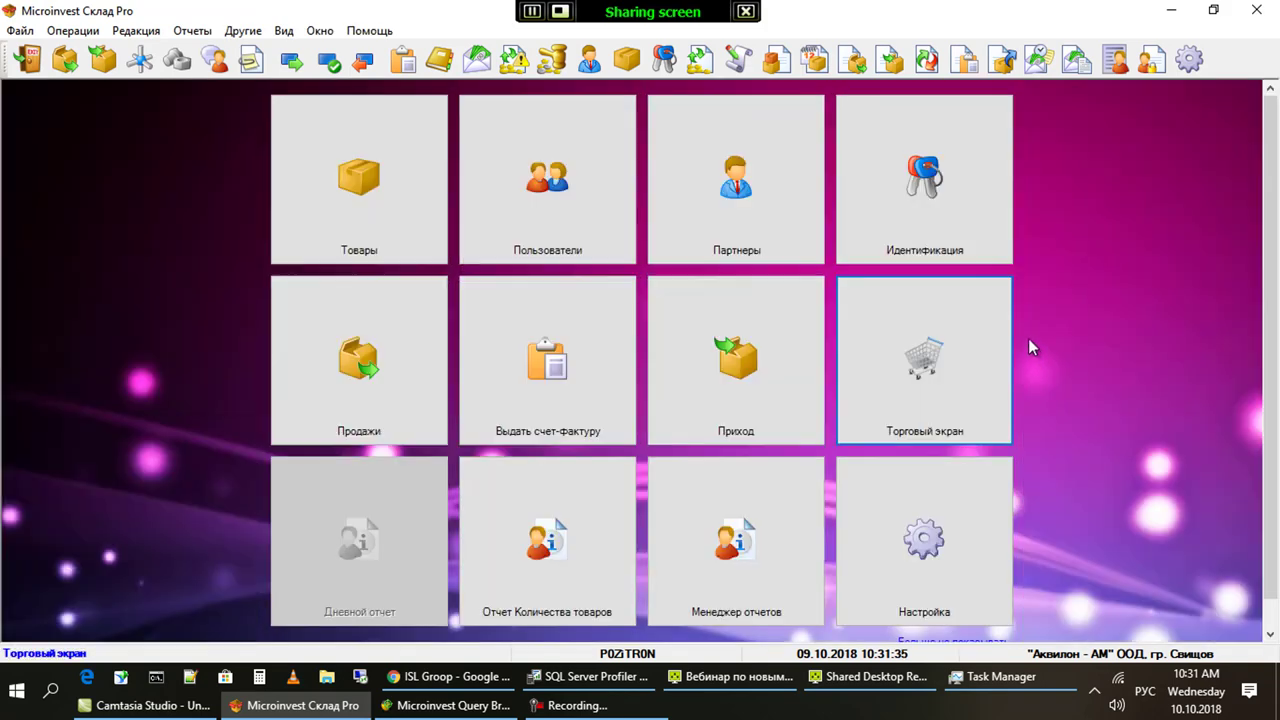
pyautogui.click(980, 350)
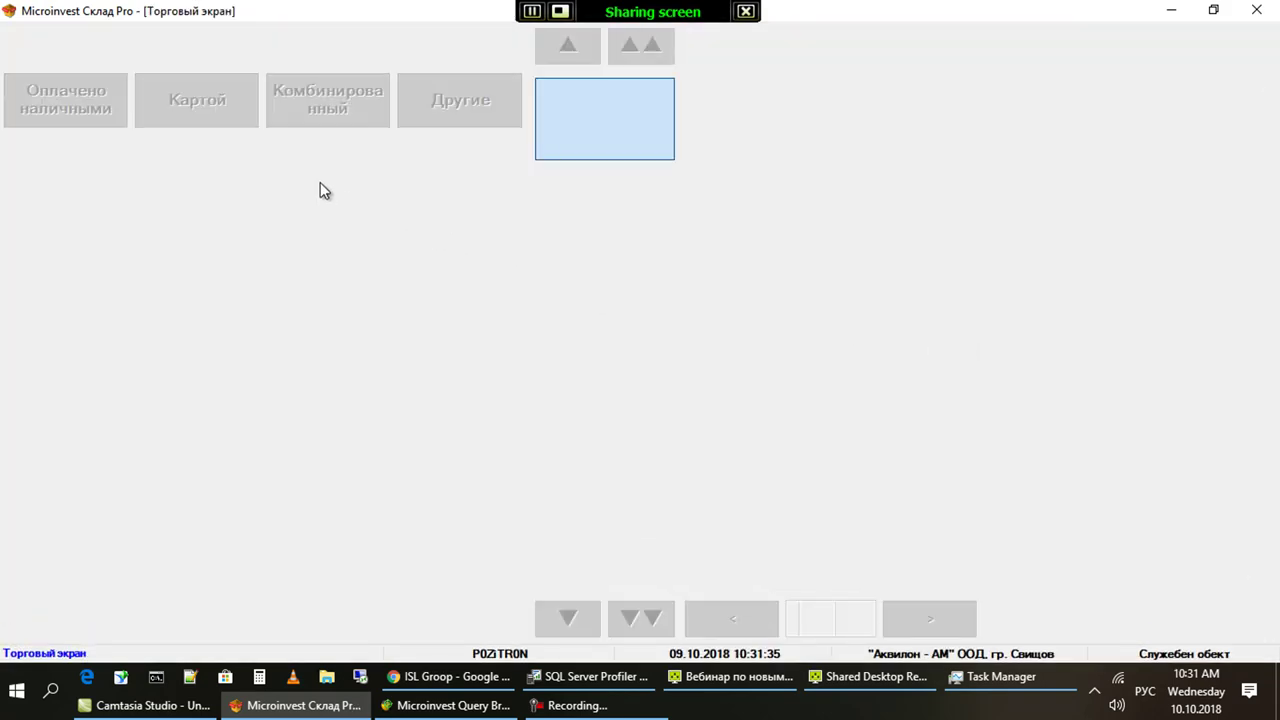
pyautogui.click(300, 109)
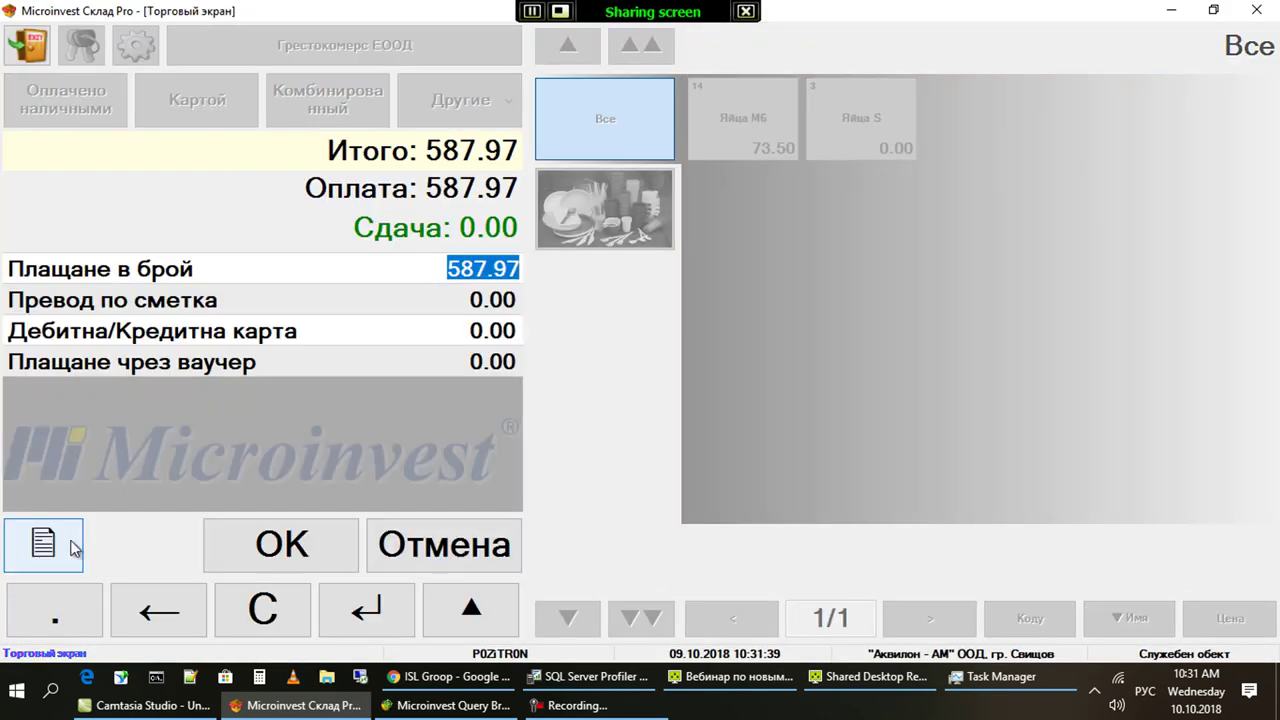
pyautogui.click(52, 548)
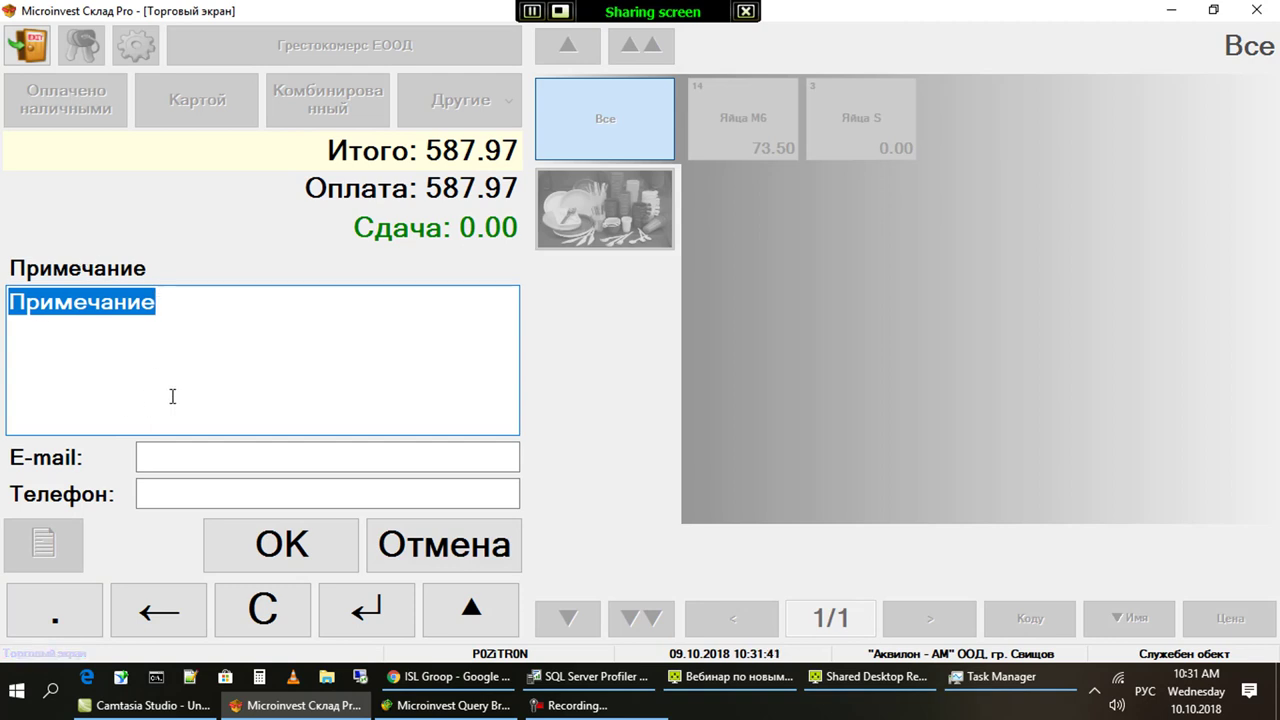
pyautogui.click(207, 381)
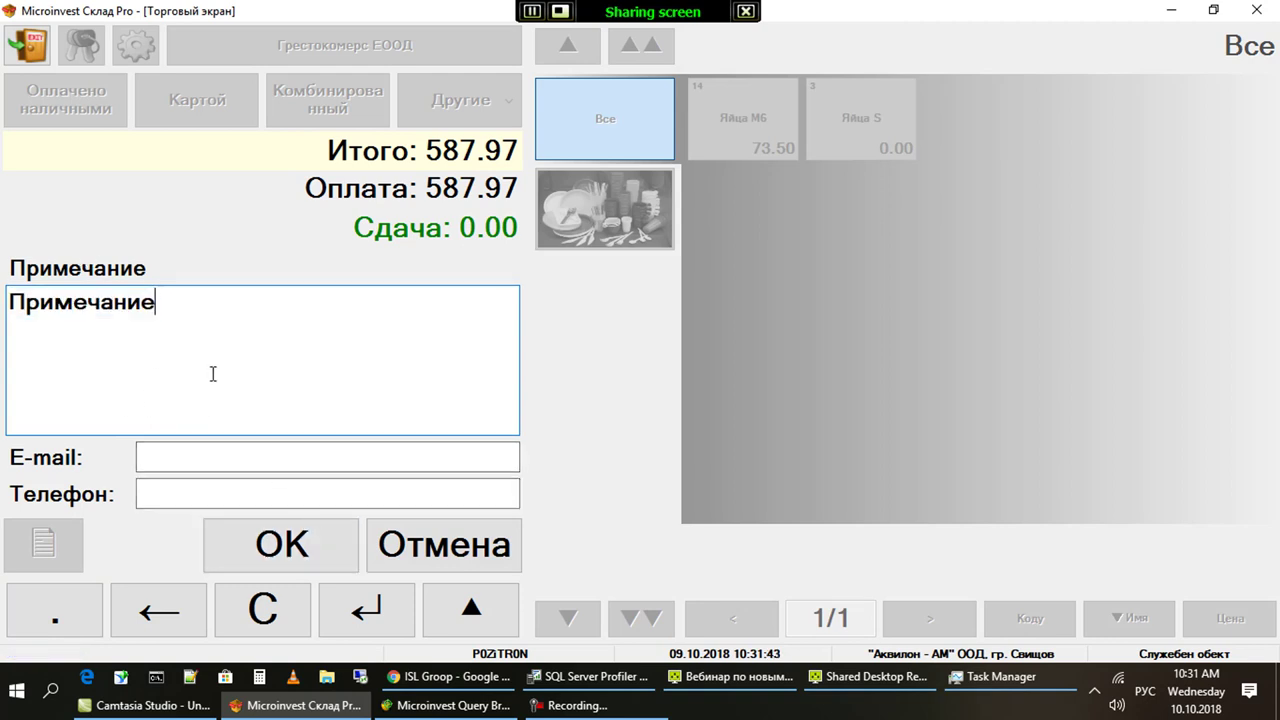
pyautogui.doubleClick(211, 371)
pyautogui.press('Delete')
pyautogui.click(211, 496)
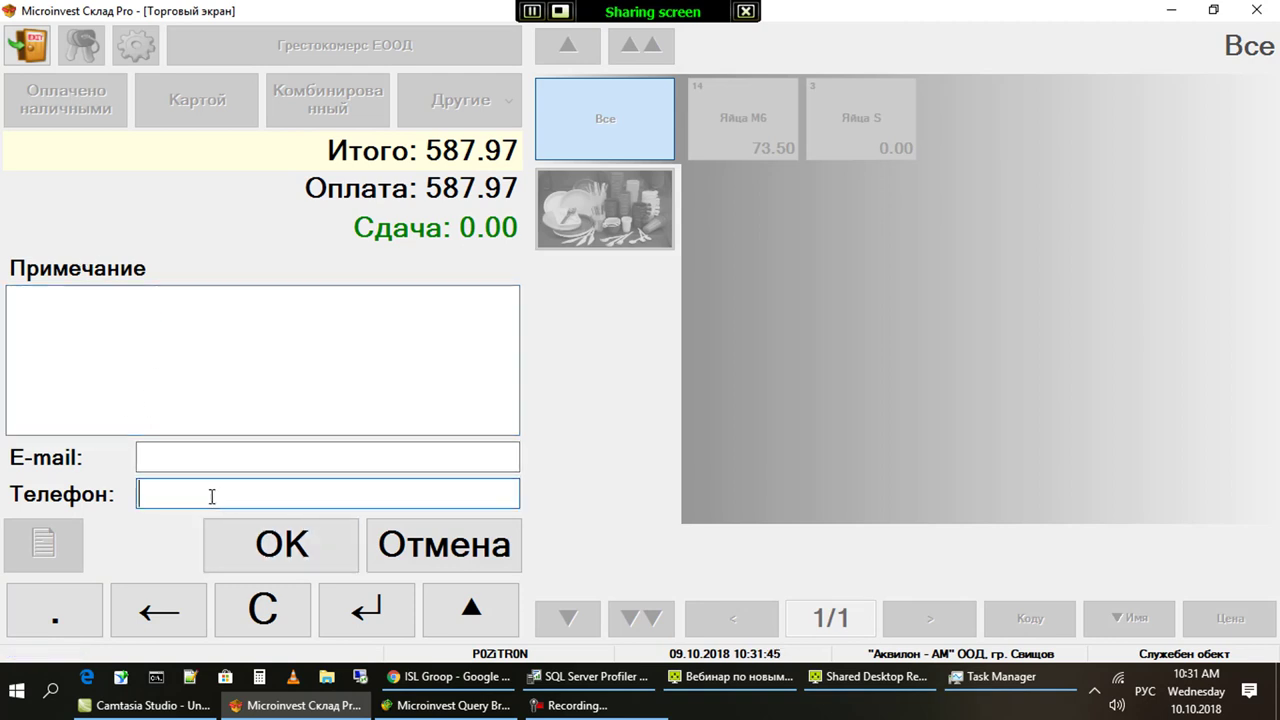
pyautogui.write('1231321321')
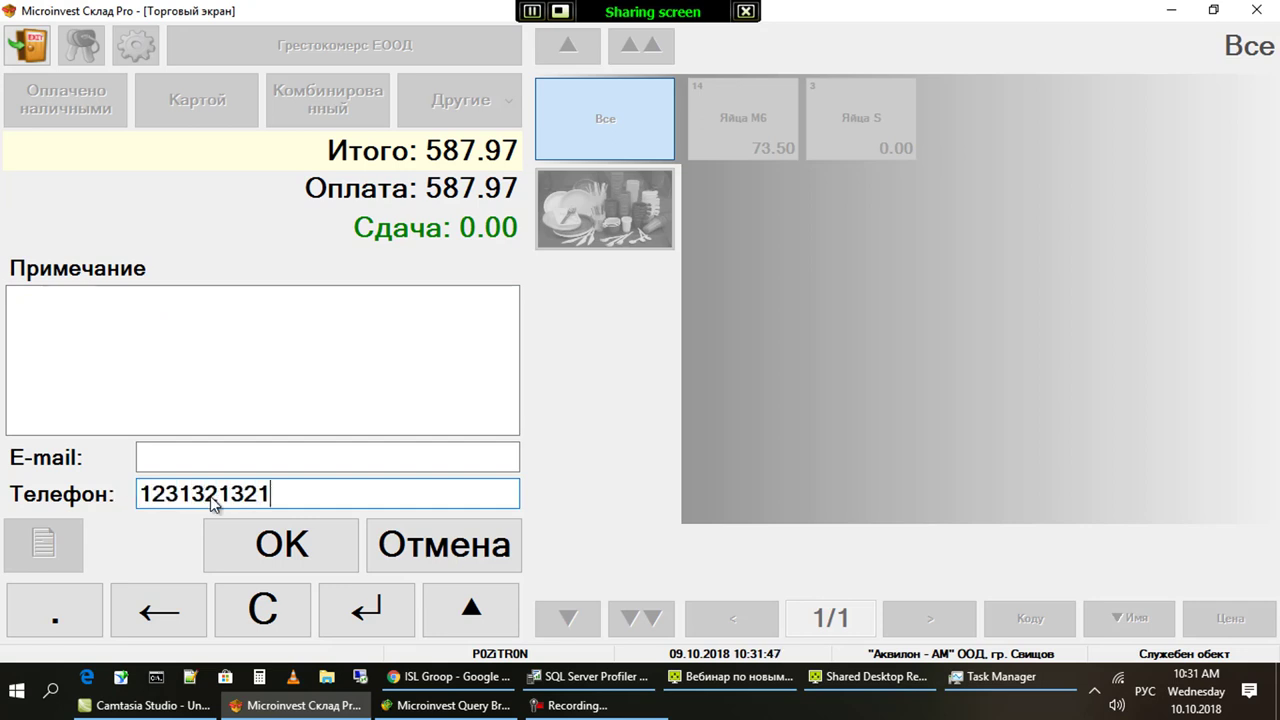
pyautogui.write('лрп')
pyautogui.press('BackSpace')
pyautogui.press('BackSpace')
pyautogui.press('BackSpace')
pyautogui.write('/')
pyautogui.press('BackSpace')
pyautogui.click(138, 404)
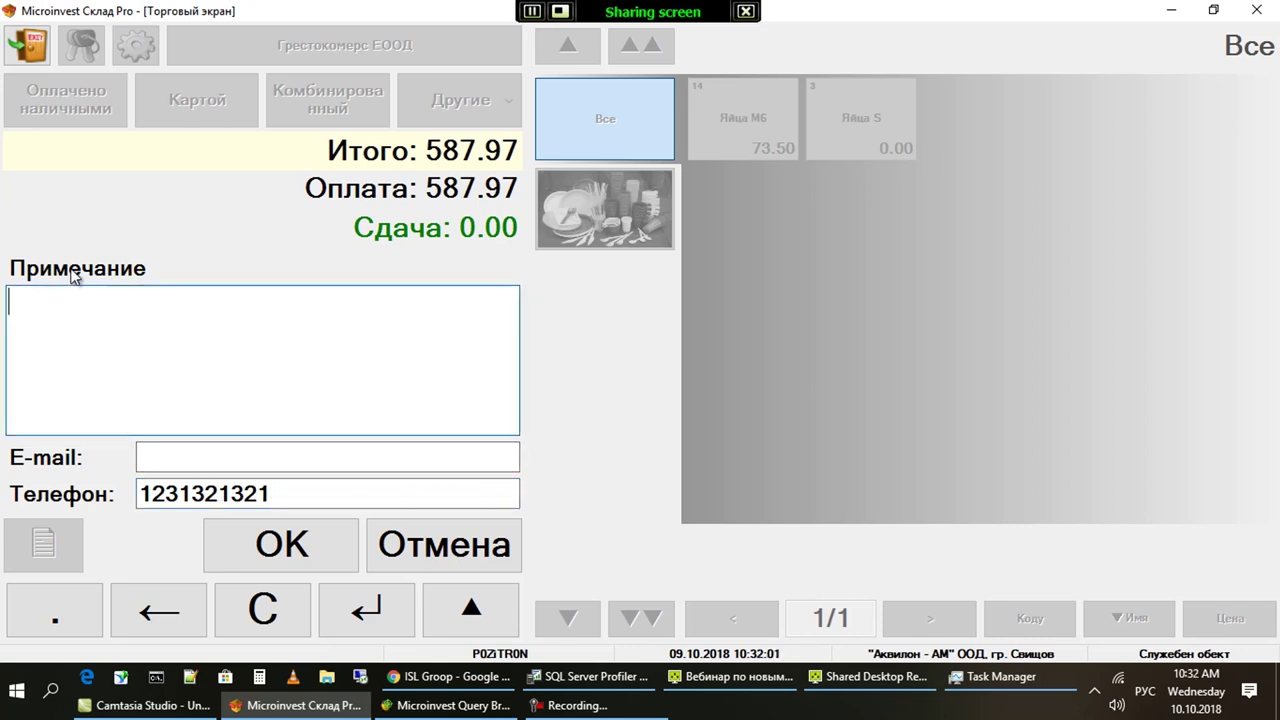
pyautogui.click(131, 351)
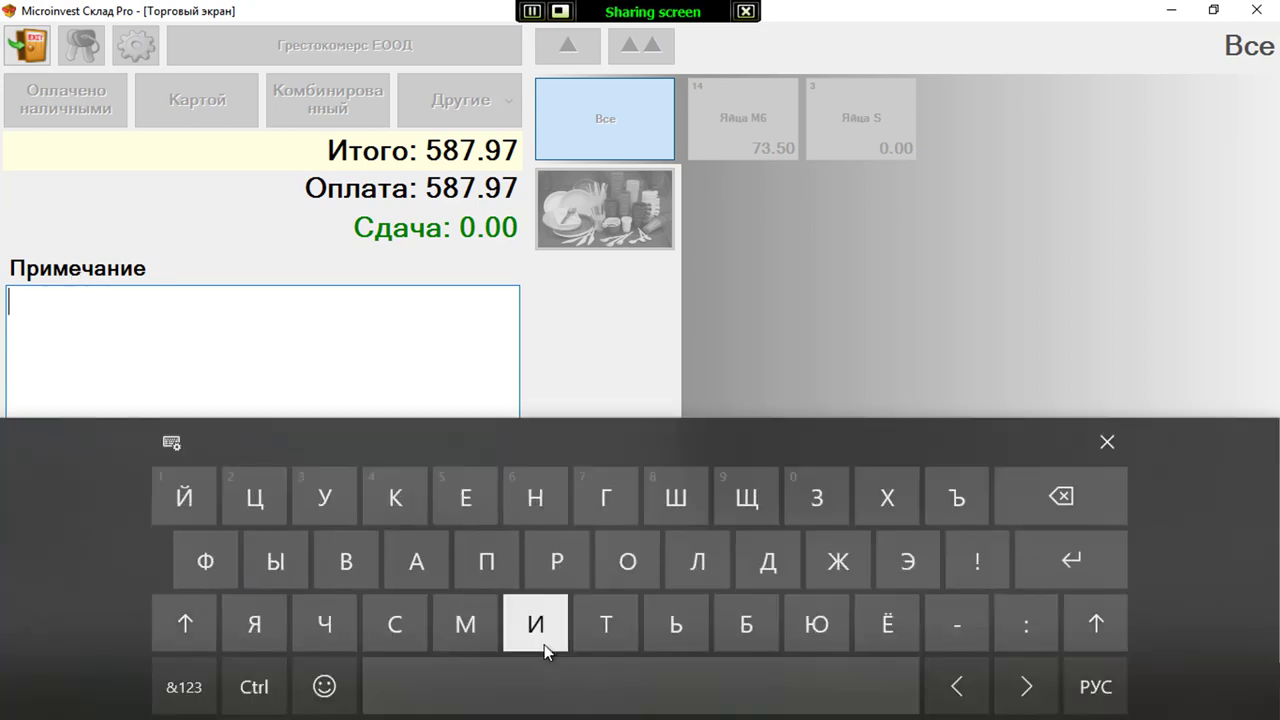
pyautogui.click(1106, 443)
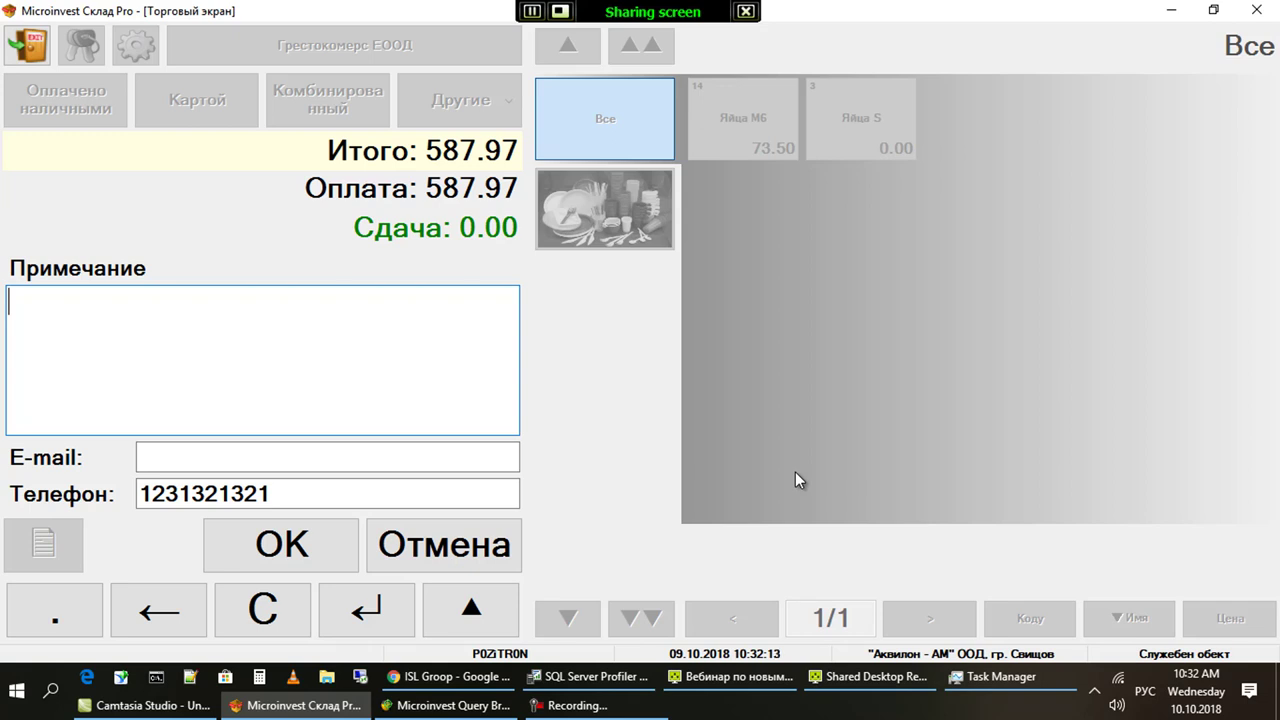
pyautogui.click(464, 551)
pyautogui.click(464, 551)
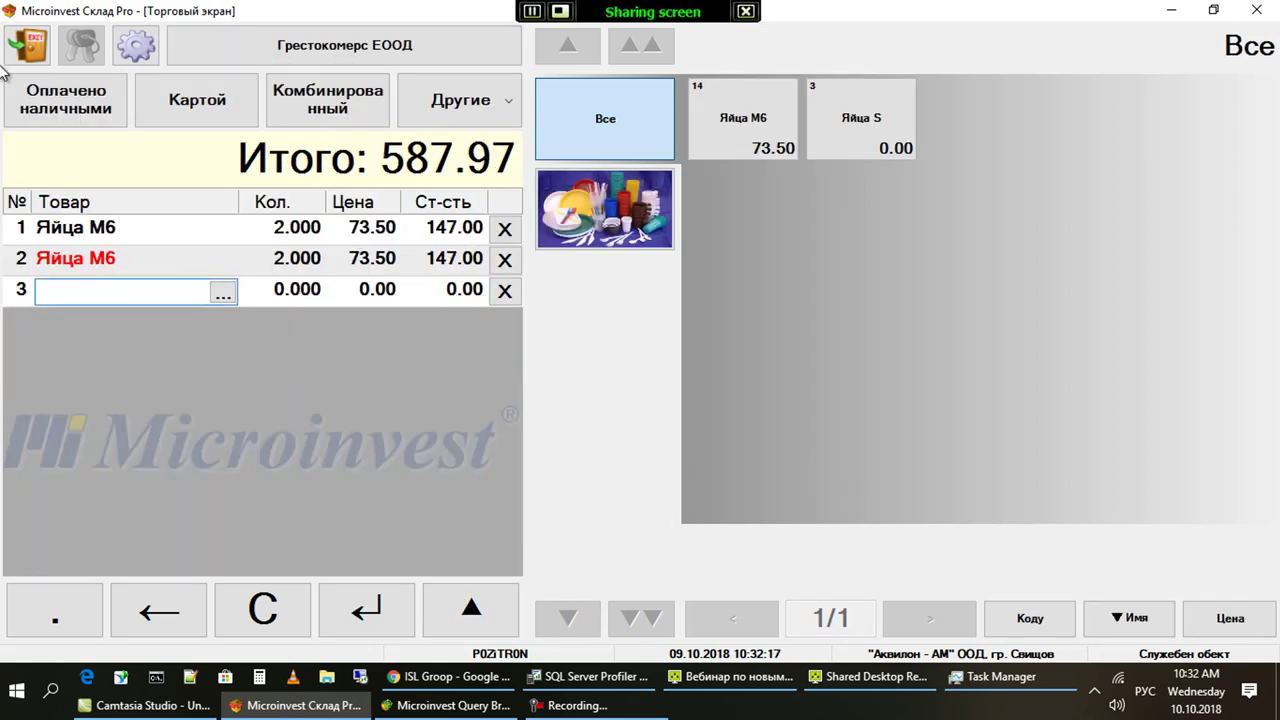
pyautogui.click(28, 44)
# Discard the unfinished sale, then open the webinarrevision database with its password and dismiss Активная база
pyautogui.click(582, 367)
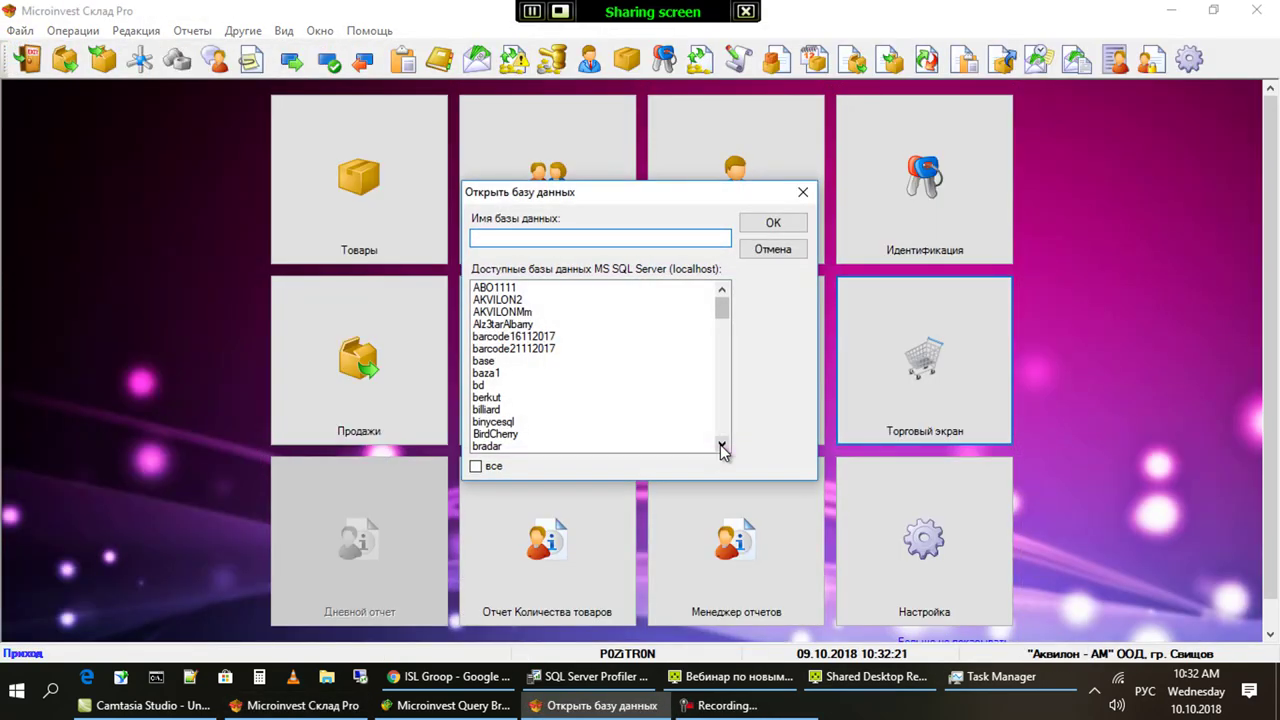
pyautogui.hotkey('alt', 'shift')
pyautogui.write('e')
pyautogui.write('w')
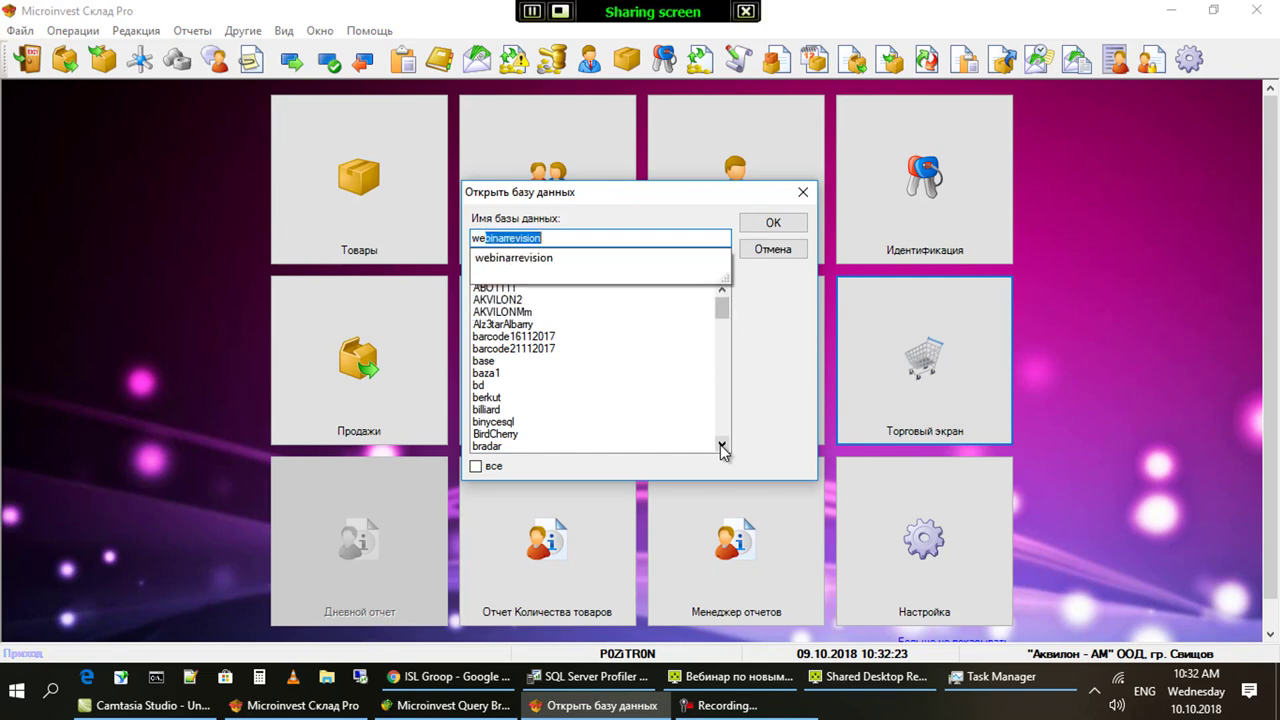
pyautogui.press('Return')
pyautogui.write('***')
pyautogui.press('Return')
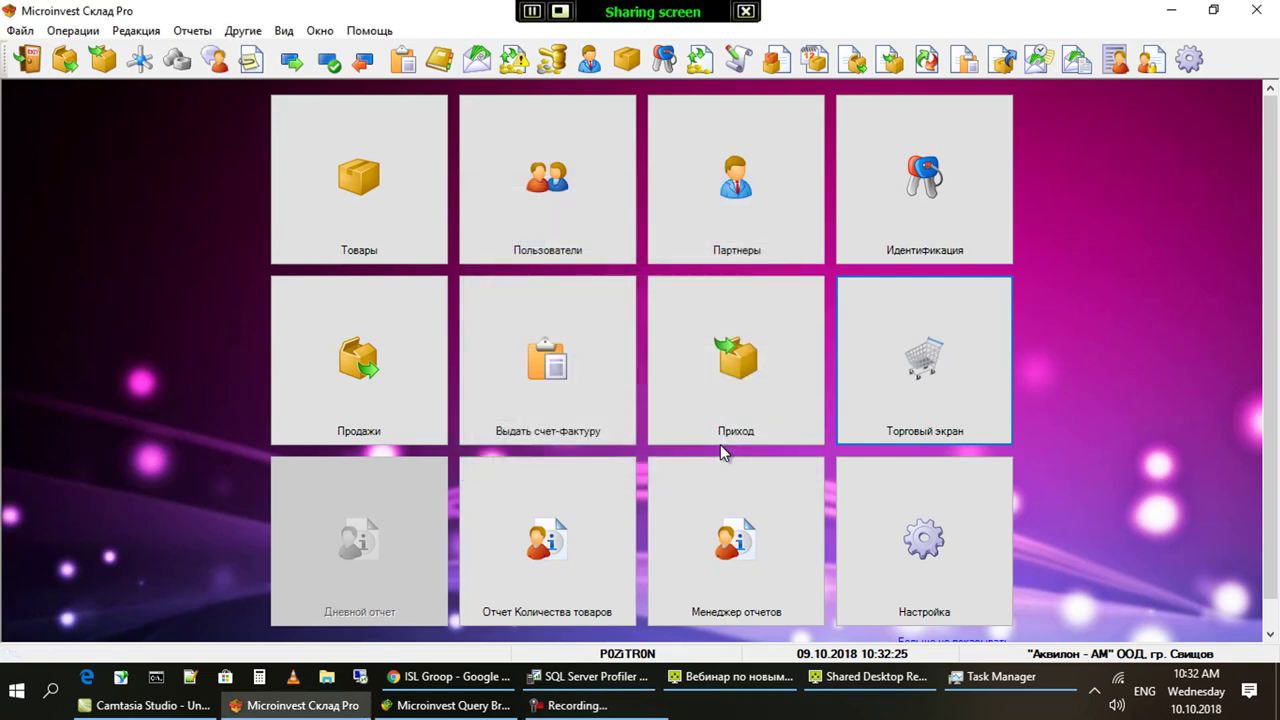
pyautogui.press('Return')
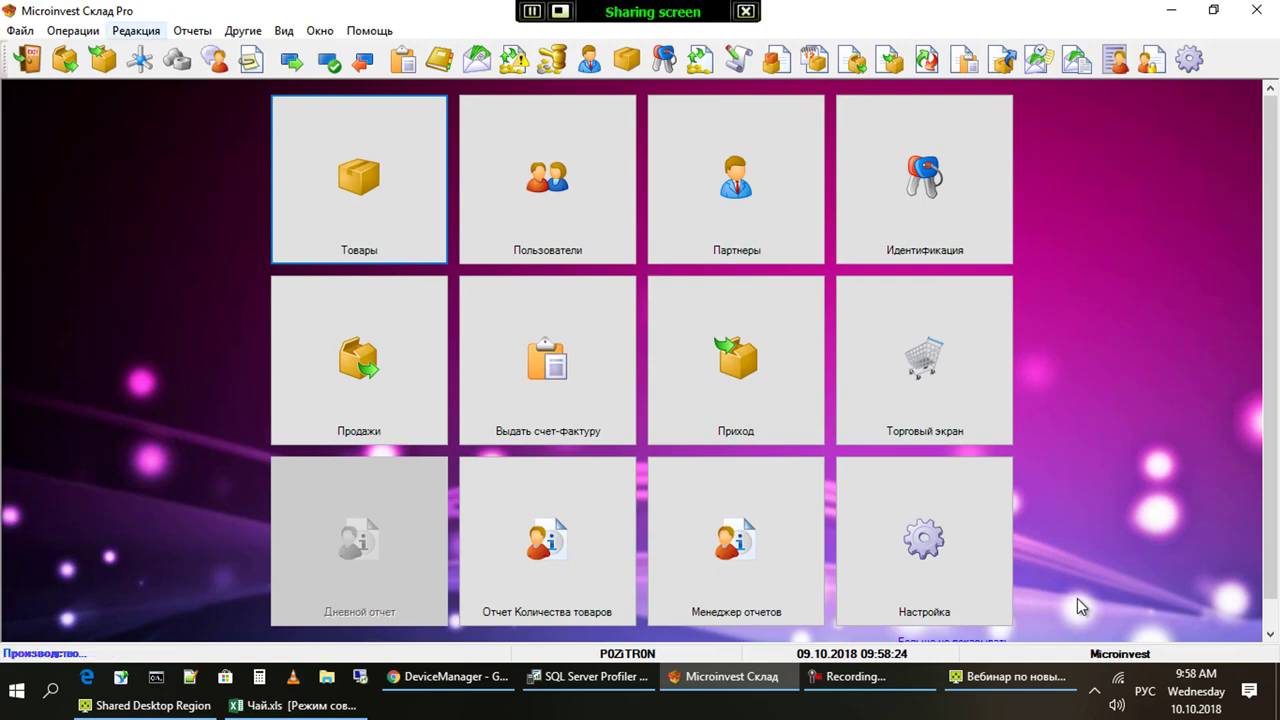
# Browse the options in the Помощь menu
pyautogui.press('Right')
pyautogui.press('Right')
pyautogui.press('Right')
pyautogui.press('Right')
pyautogui.press('Right')
pyautogui.press('Down')
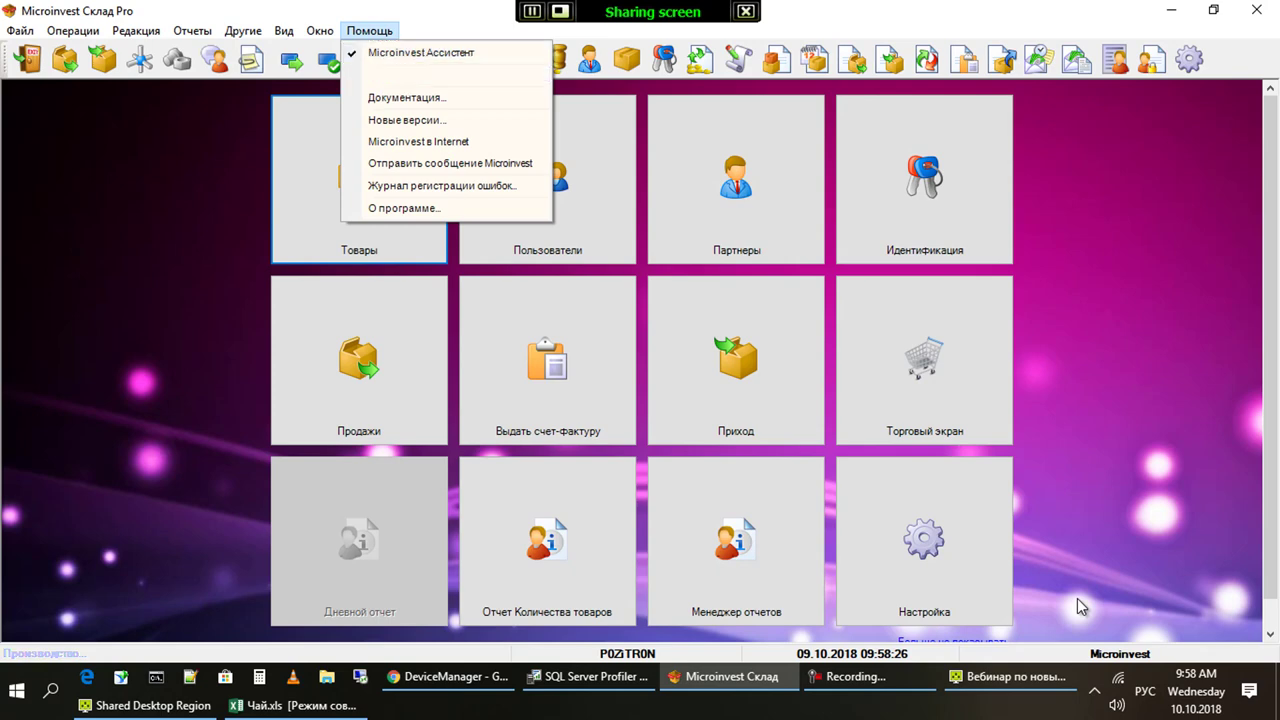
pyautogui.press('Down')
pyautogui.press('Down')
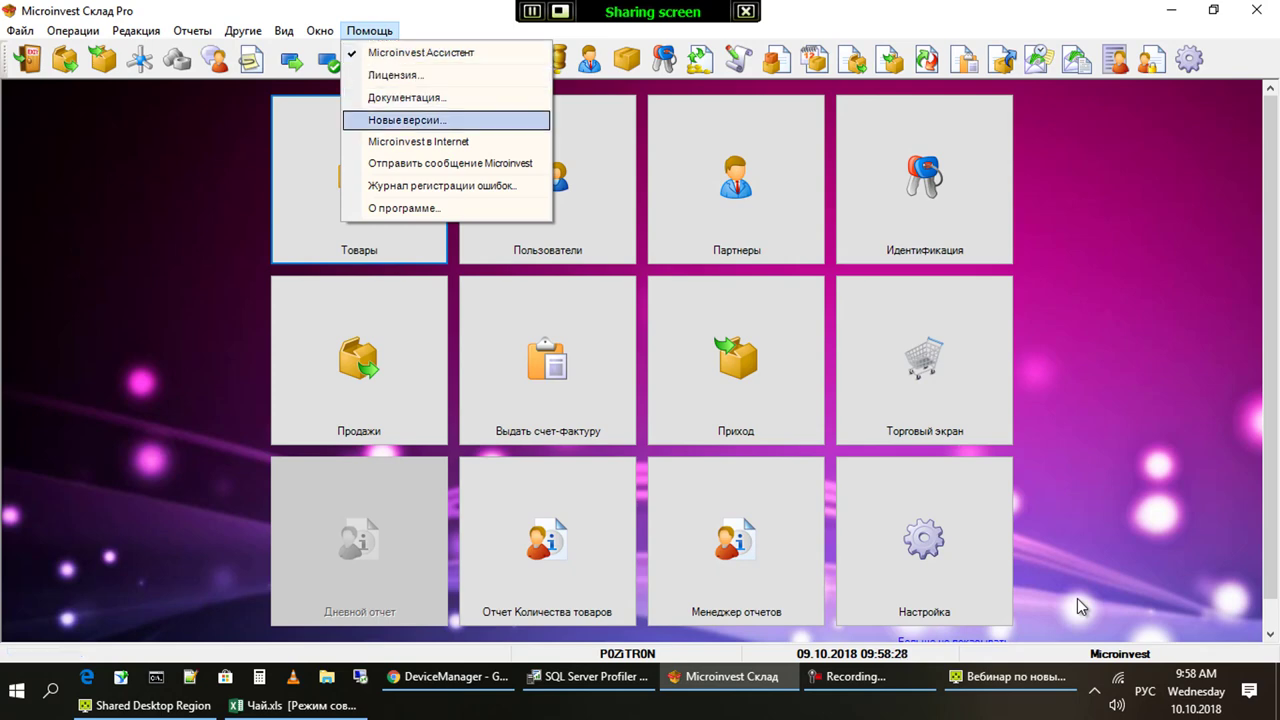
# Switch to the receipt PDF in Chrome, then reveal the Windows desktop
pyautogui.hotkey('alt', 'Tab')
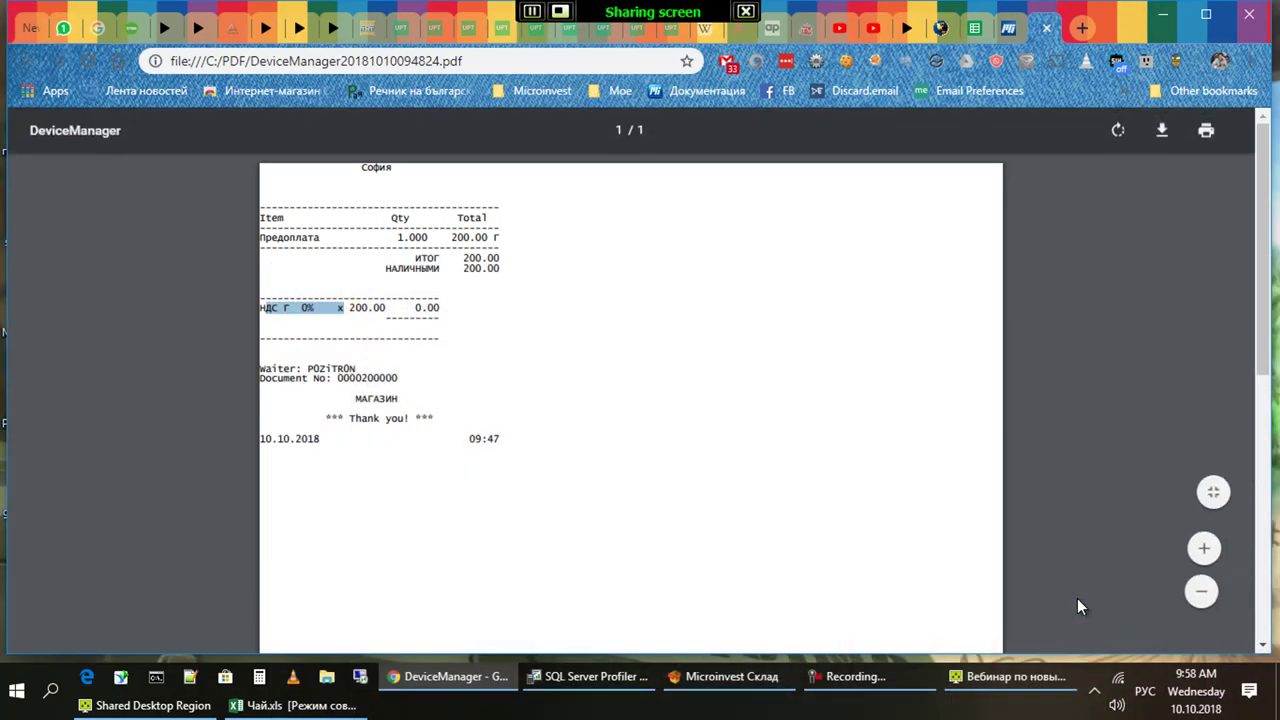
pyautogui.hotkey('ctrl', 'w')
pyautogui.press('super+d')
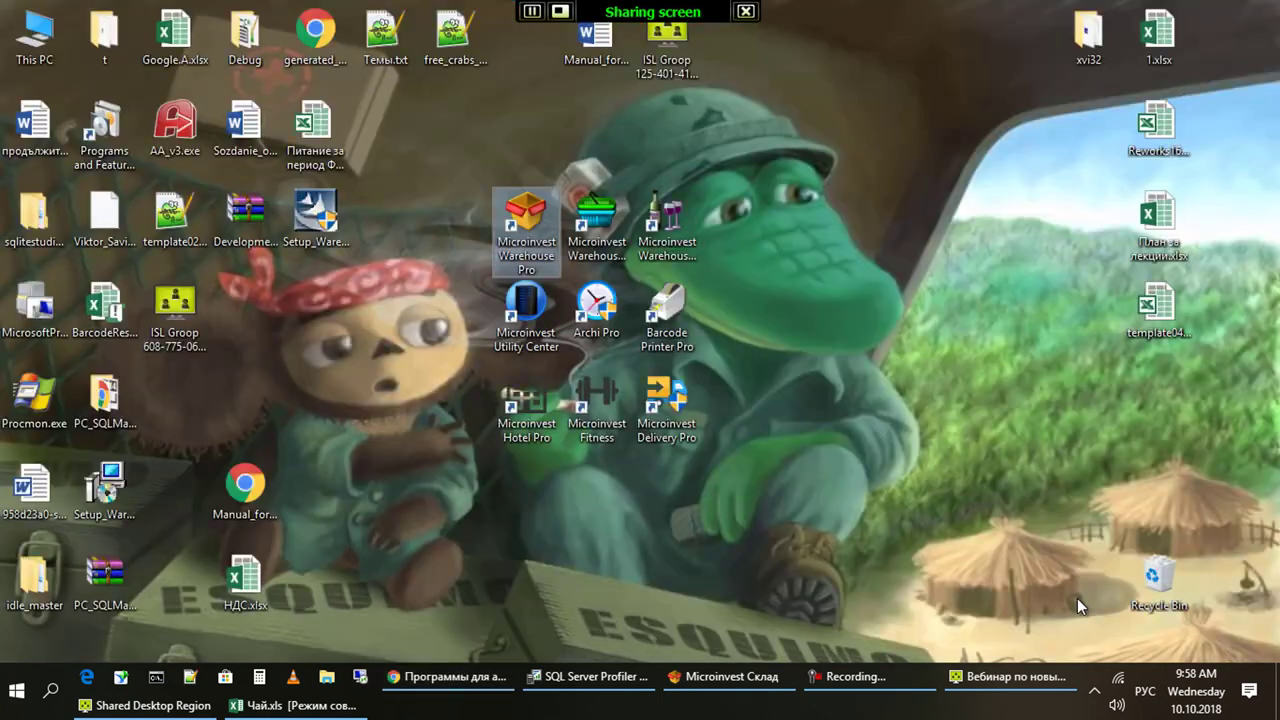
# Launch Microinvest Warehouse Pro Light Retail from its desktop shortcut
pyautogui.press('Right')
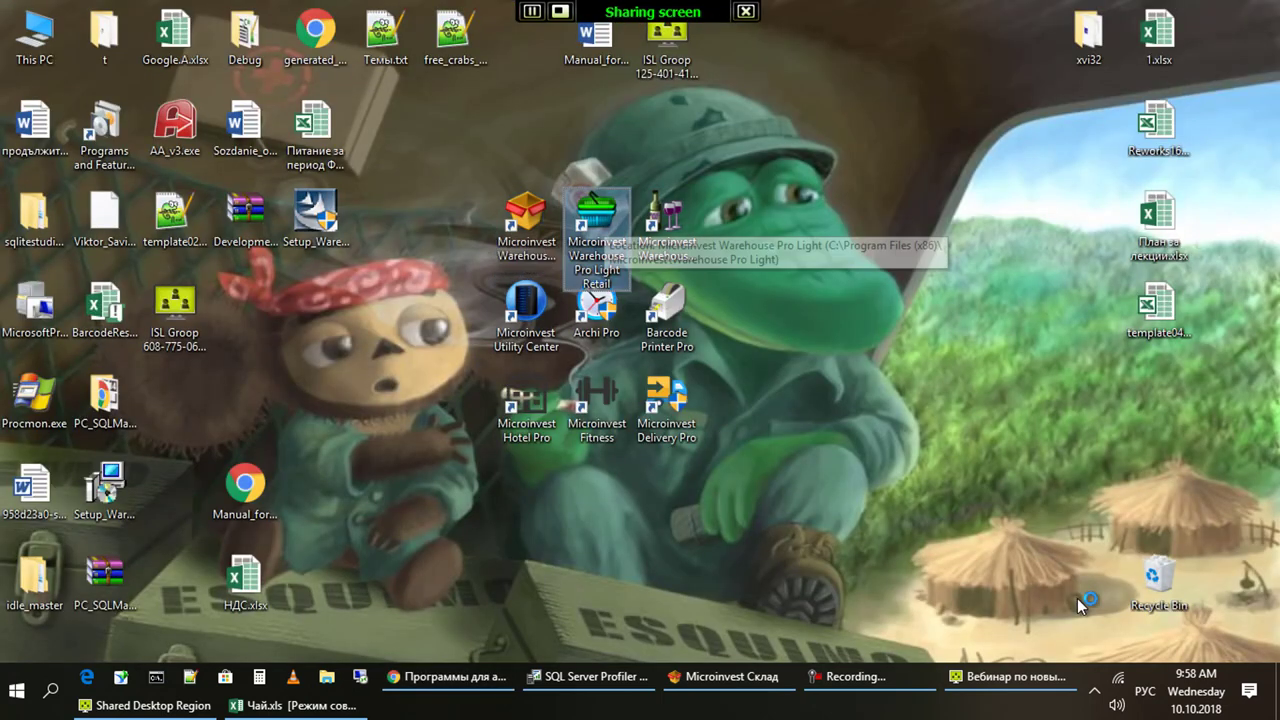
pyautogui.press('Return')
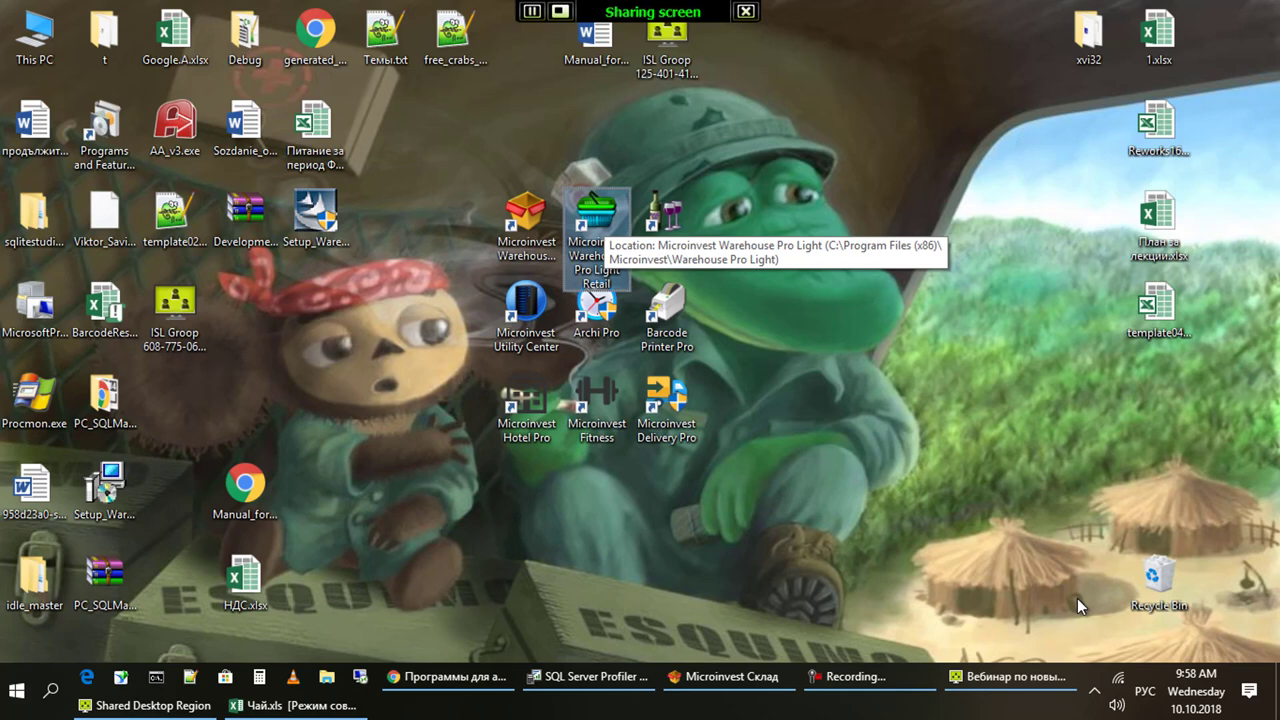
pyautogui.press('Return')
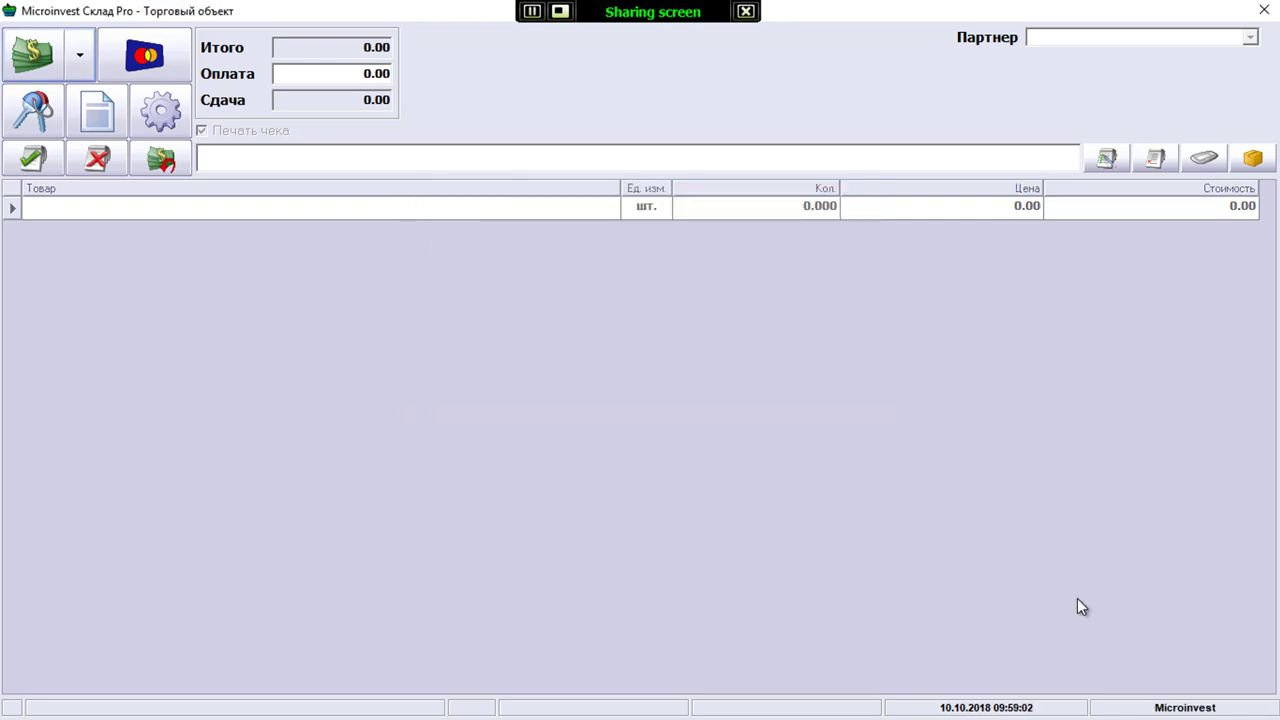
# Log in to Pro Light Retail with the password to reach the touch sales screen
pyautogui.write('123')
pyautogui.press('Return')
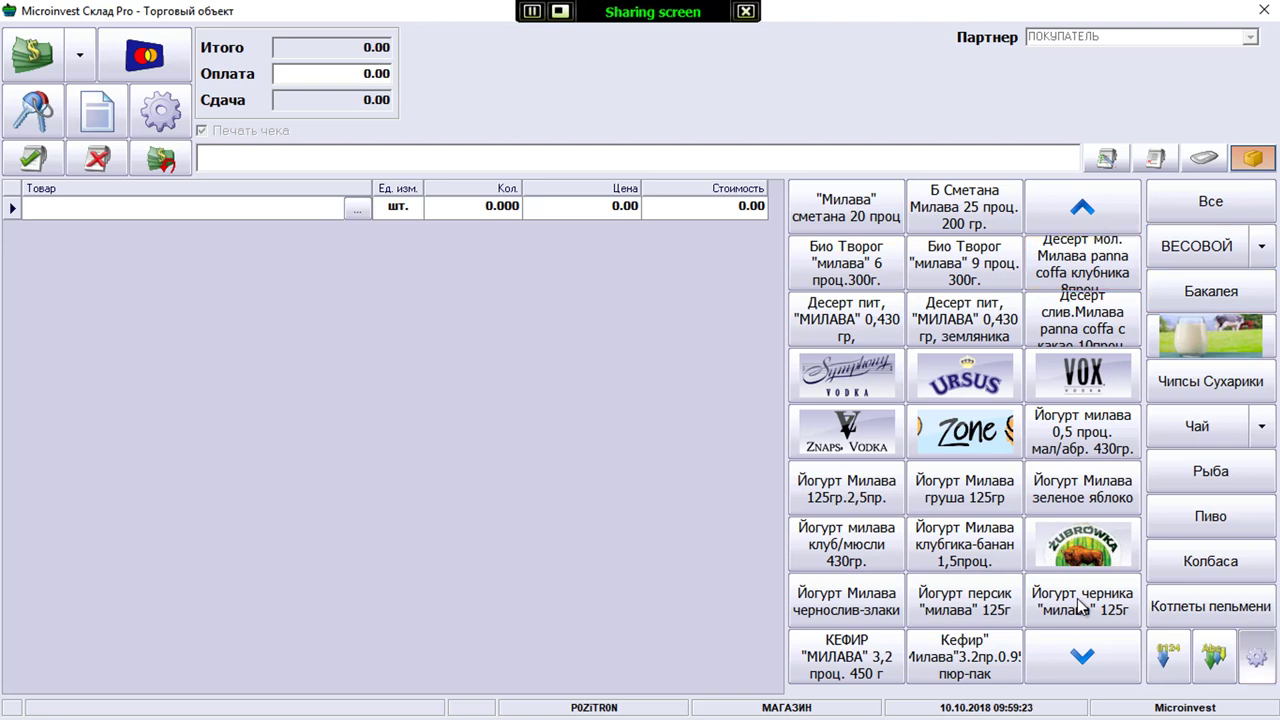
pyautogui.press('Return')
# Set the touch screen КНОПКИ size to XL and apply it
pyautogui.press('Up')
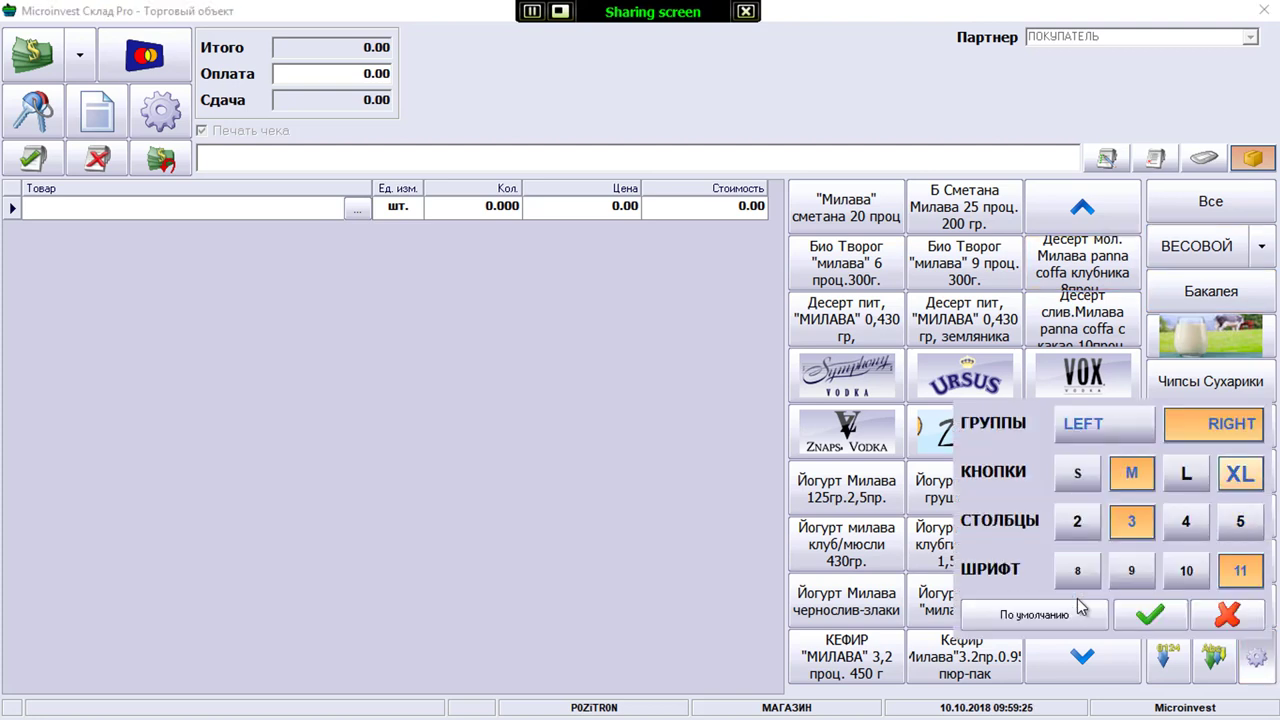
pyautogui.press('Return')
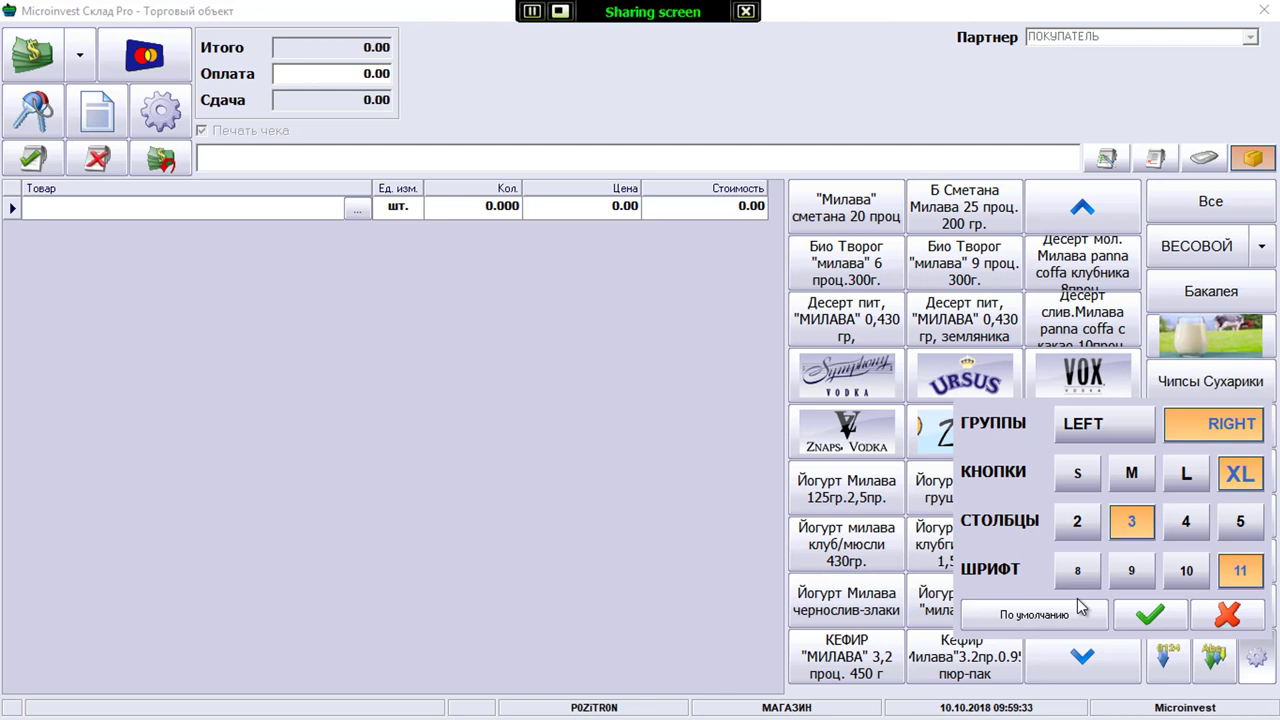
pyautogui.press('Tab')
pyautogui.press('Return')
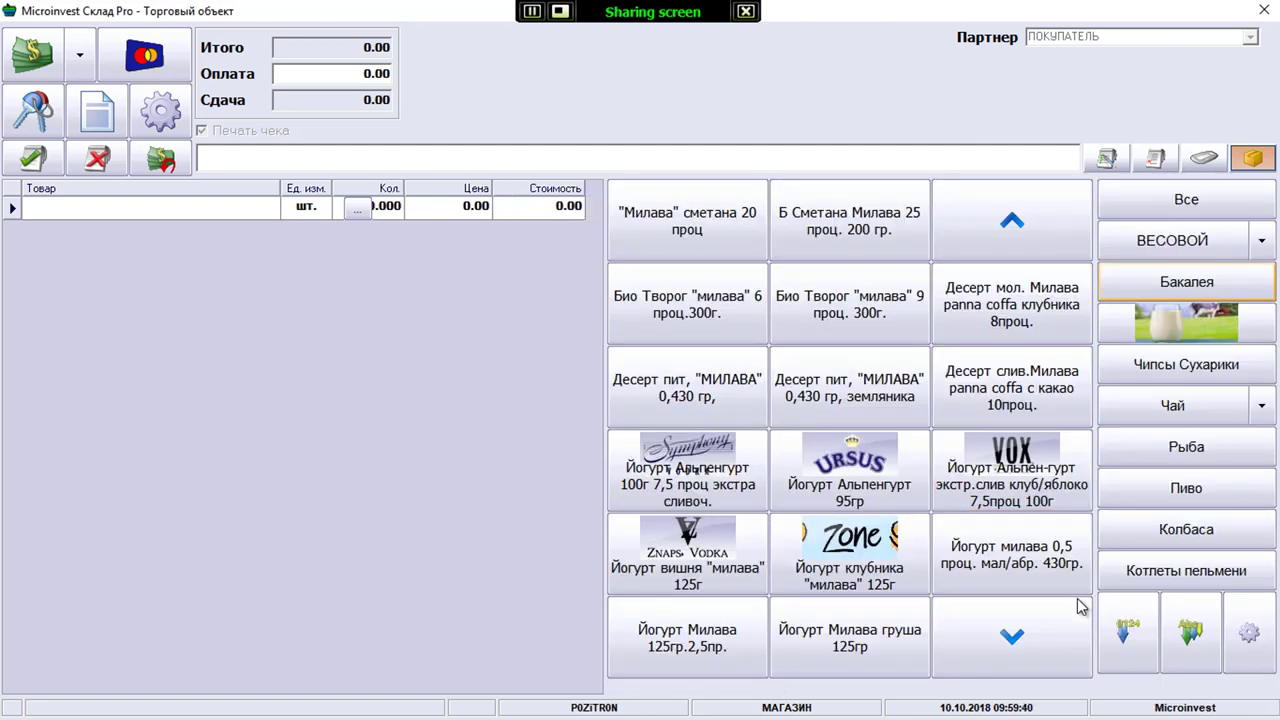
# Show the Бакалея product group, then cycle through the open windows
pyautogui.press('Return')
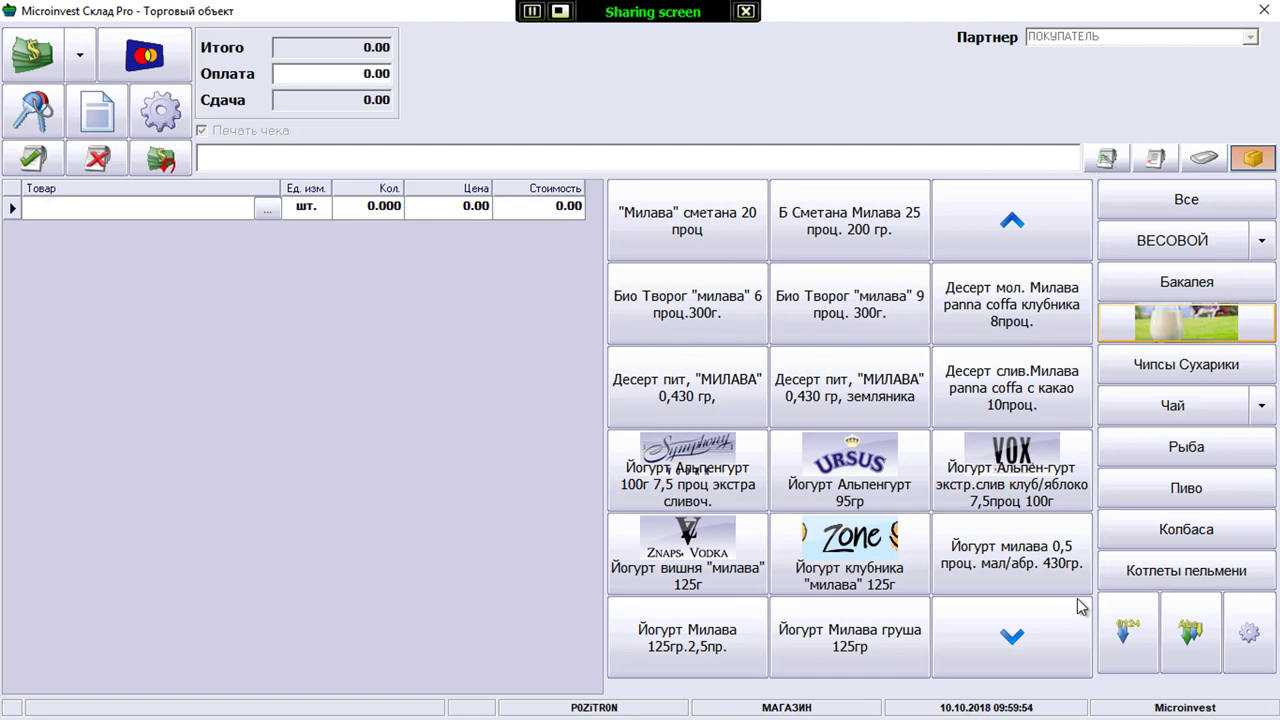
pyautogui.hotkey('alt', 'Tab')
pyautogui.press('Tab')
pyautogui.press('Tab')
pyautogui.press('Tab')
pyautogui.press('Tab')
pyautogui.press('Tab')
pyautogui.press('Tab')
pyautogui.press('Up')
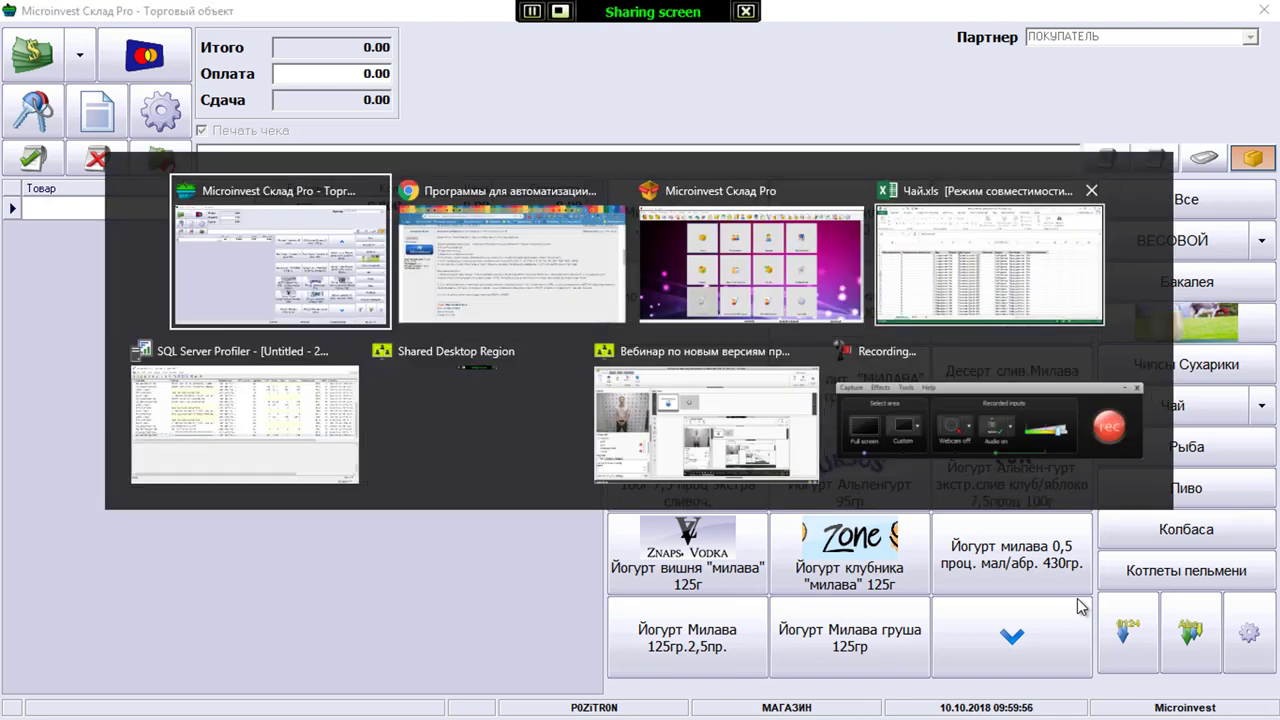
pyautogui.hotkey('alt', 'Tab')
pyautogui.press('super')
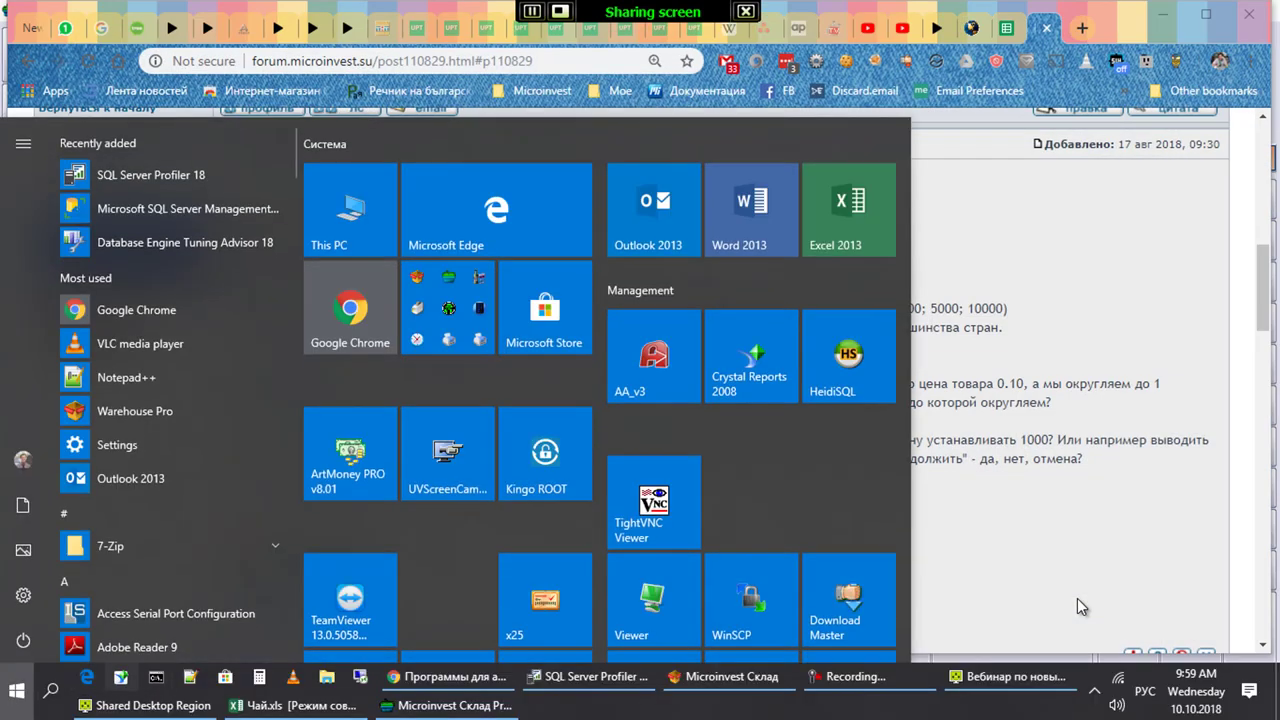
pyautogui.press('Escape')
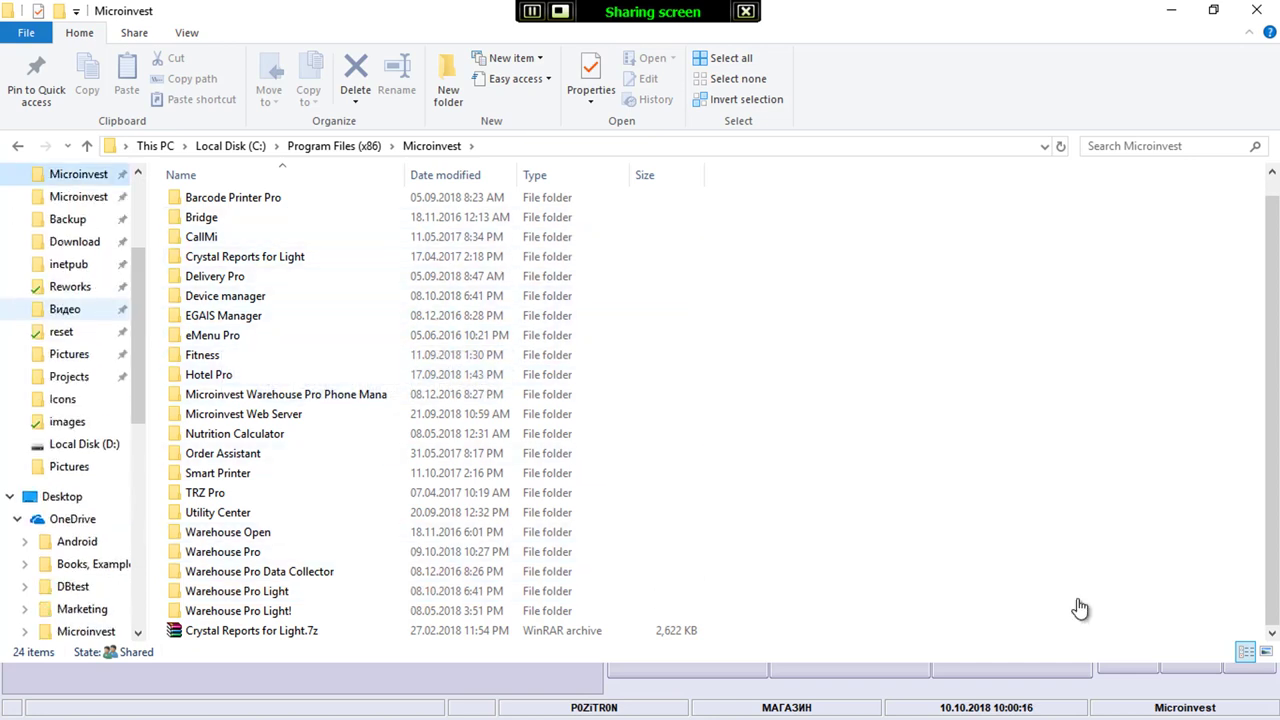
pyautogui.press('Down')
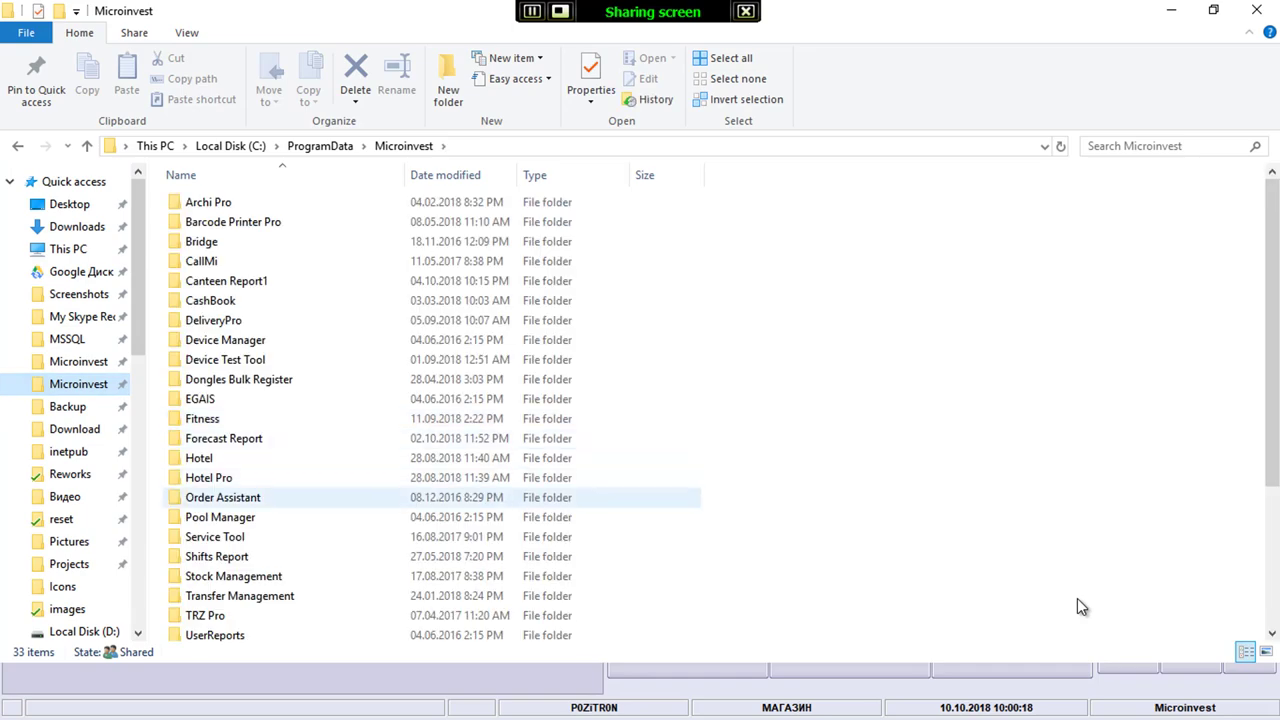
pyautogui.scroll(-4, 432, 413)
pyautogui.press('Down')
pyautogui.press('Return')
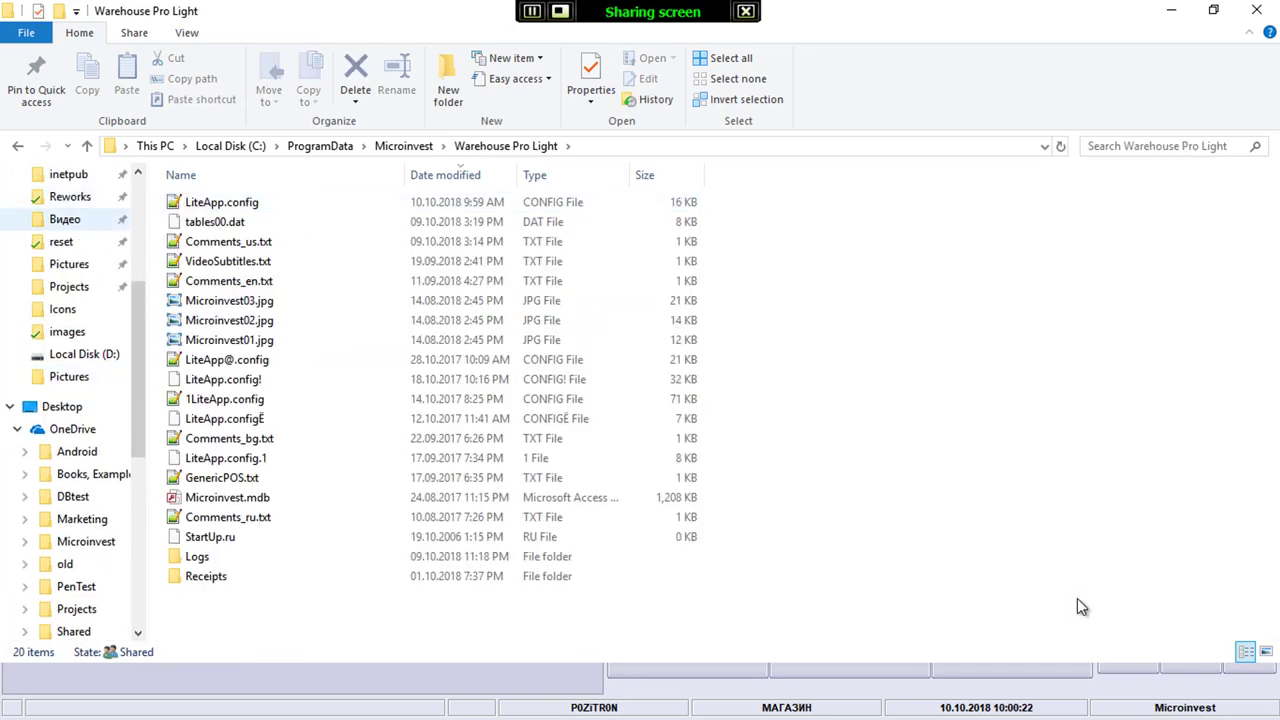
pyautogui.press('Return')
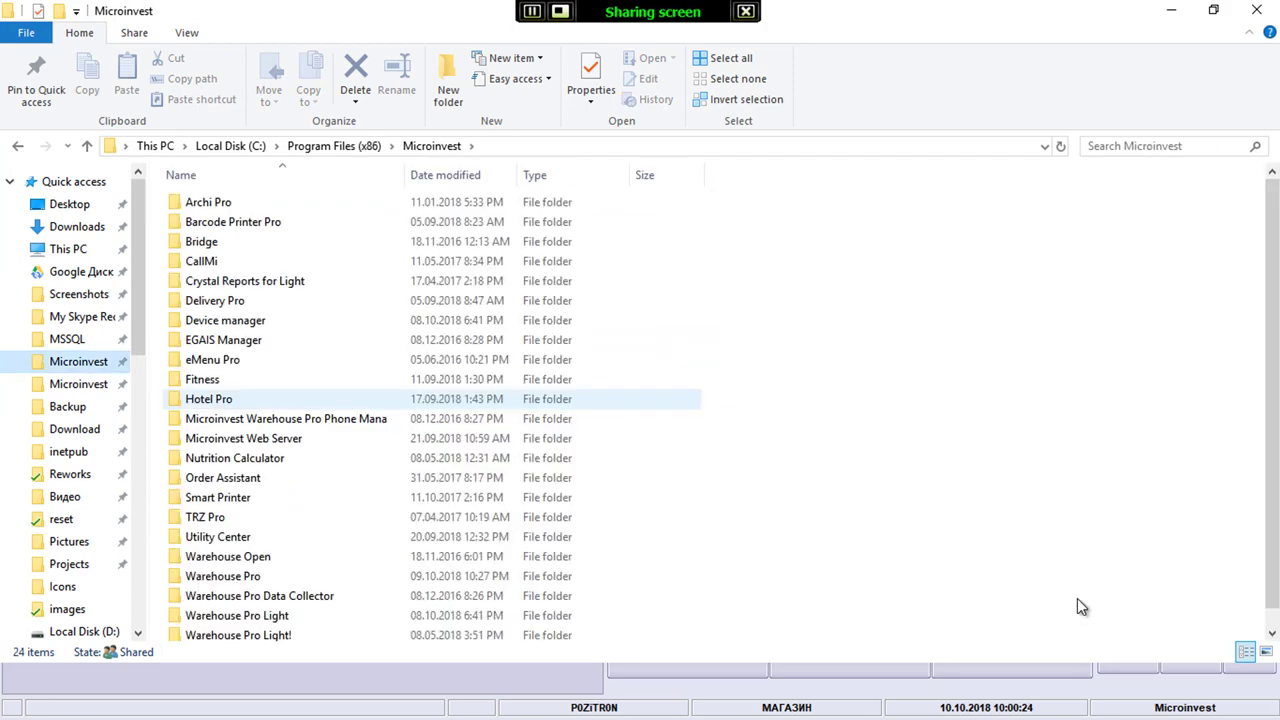
pyautogui.press('Return')
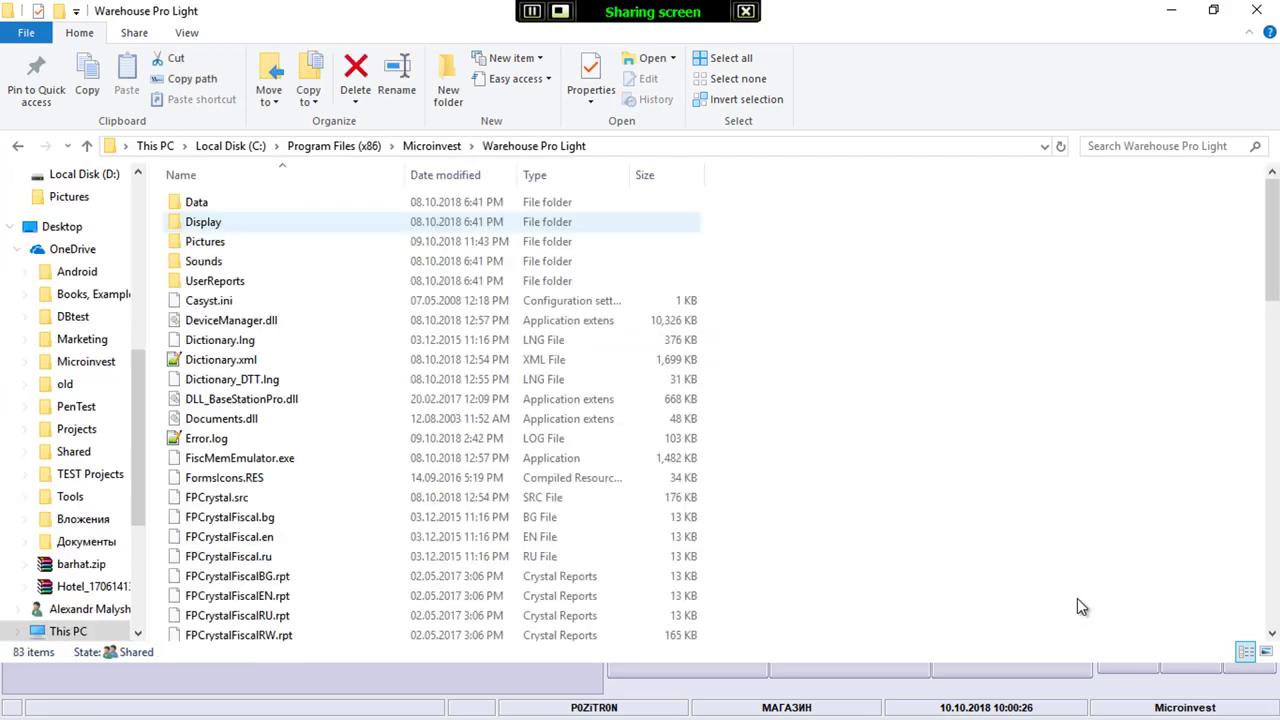
pyautogui.press('Down')
pyautogui.press('Down')
pyautogui.press('Down')
pyautogui.press('Return')
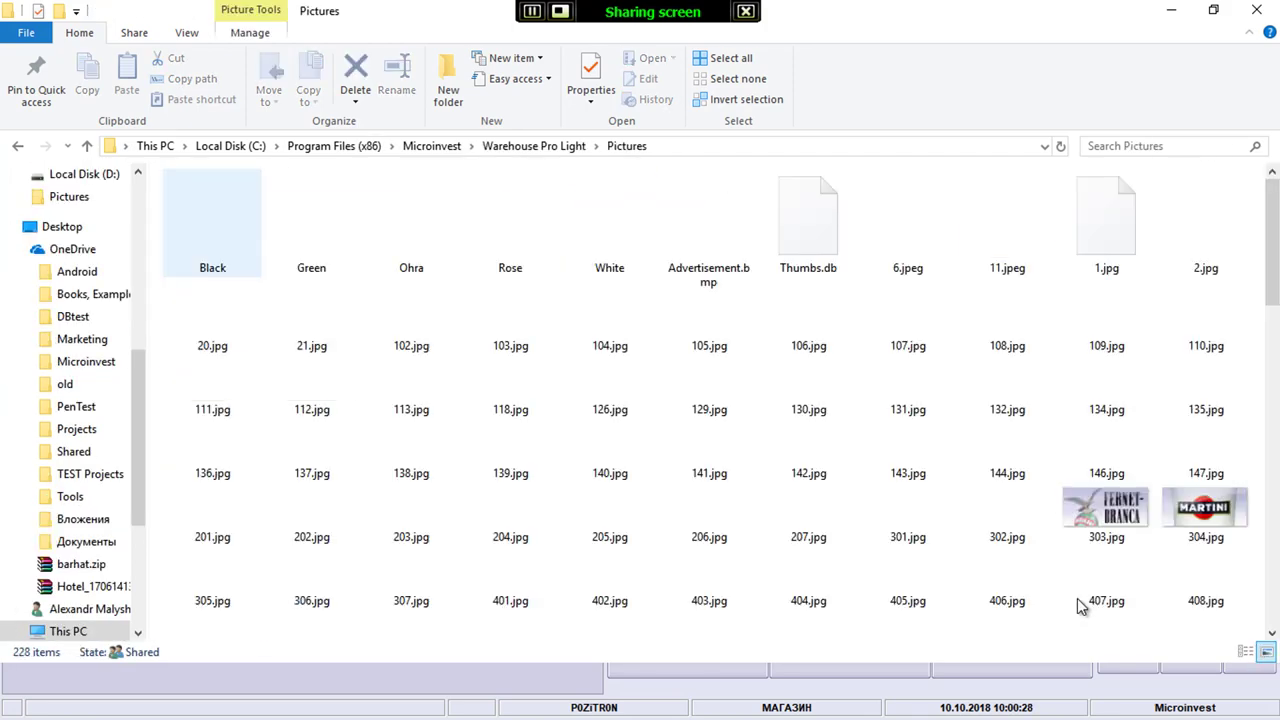
pyautogui.scroll(-5, 1077, 598)
pyautogui.press('a')
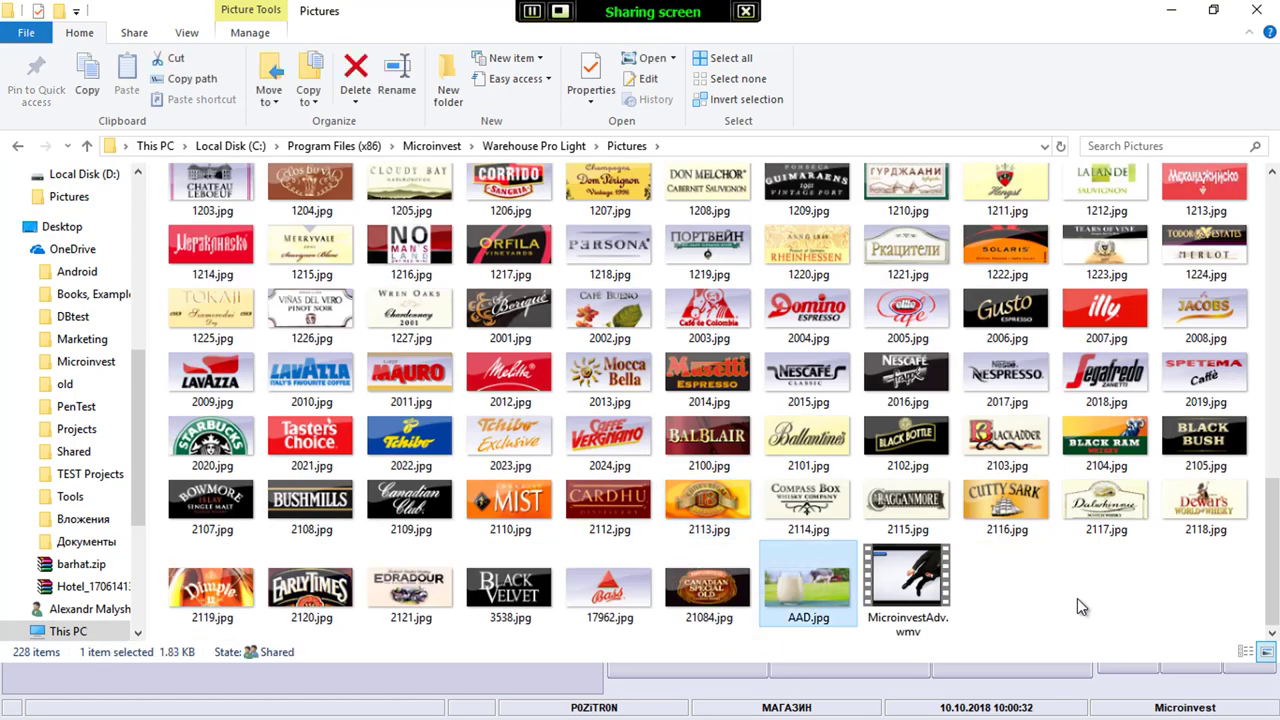
pyautogui.hotkey('alt', 'Tab')
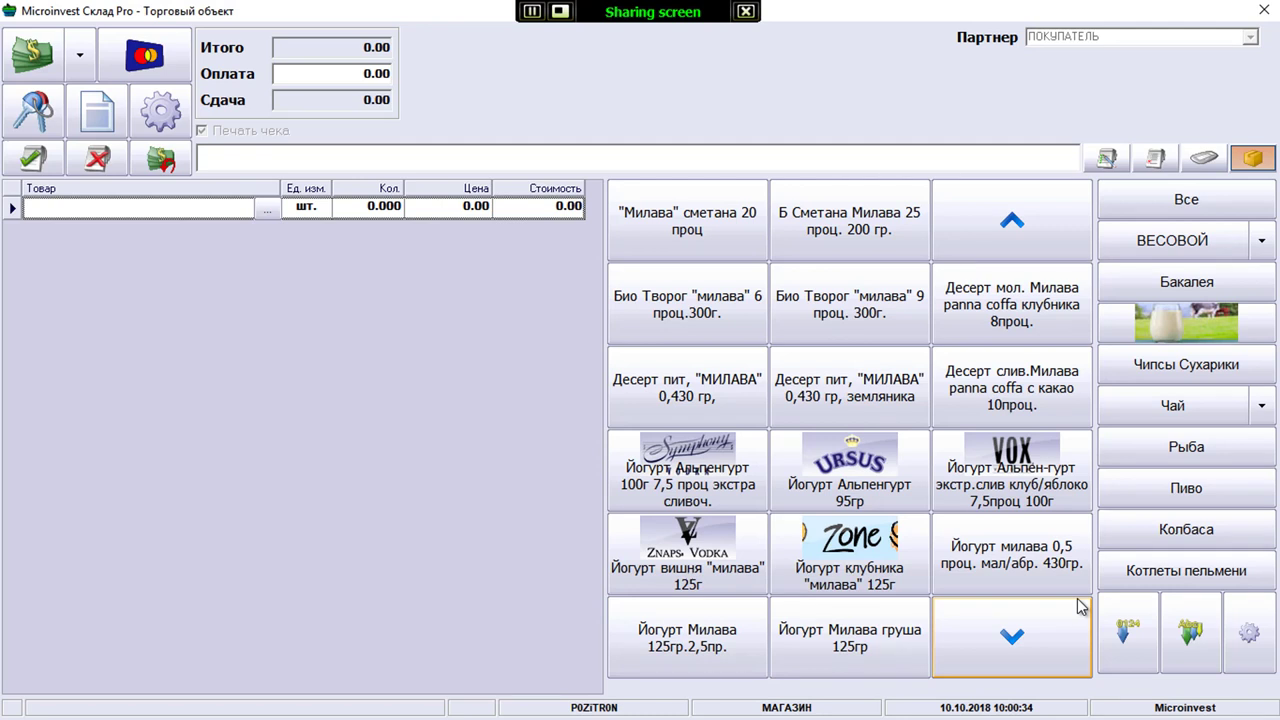
# After cancelling a first attempt, set the КНОПКИ size to M and confirm
pyautogui.press('Tab')
pyautogui.press('Tab')
pyautogui.press('Return')
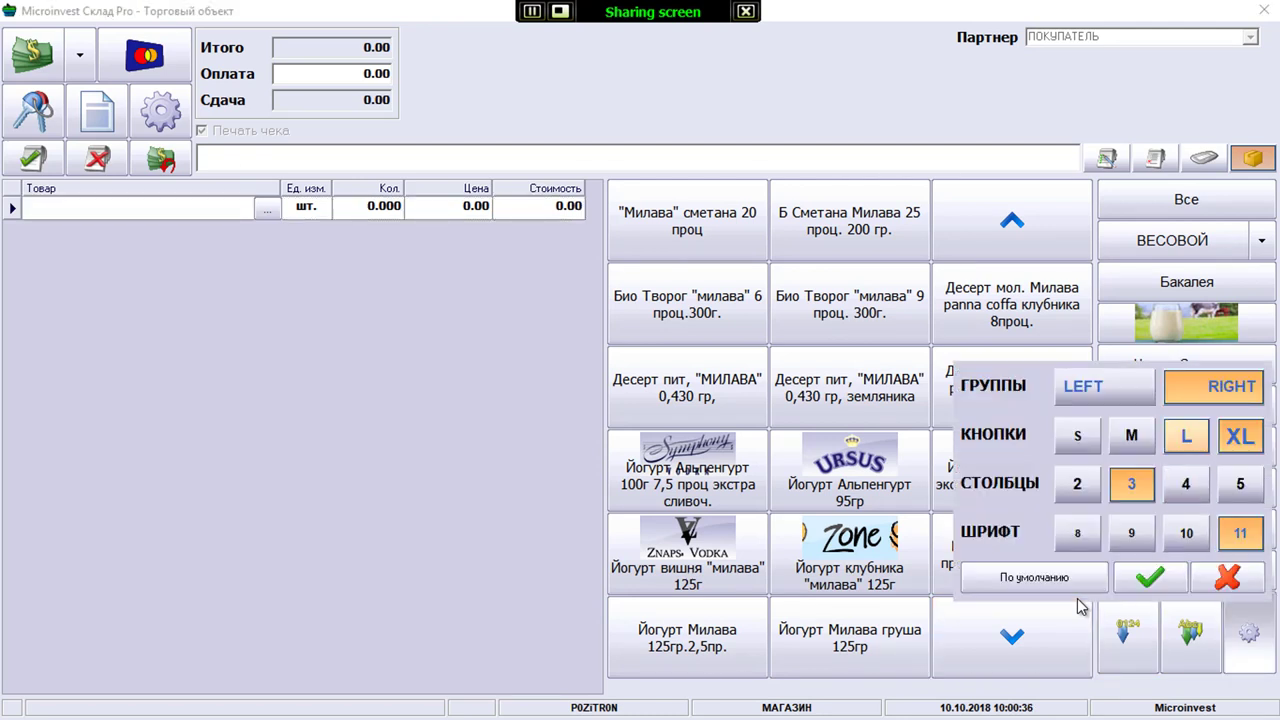
pyautogui.press('Left')
pyautogui.press('Left')
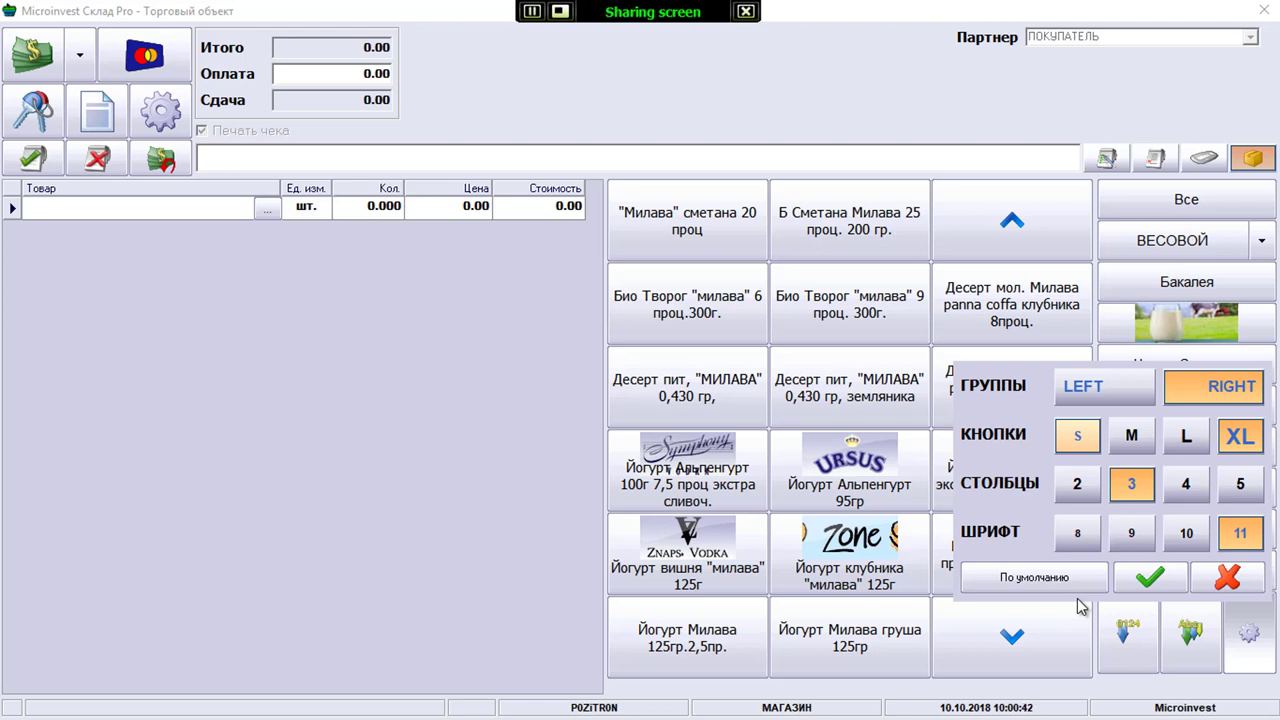
pyautogui.press('Tab')
pyautogui.press('Tab')
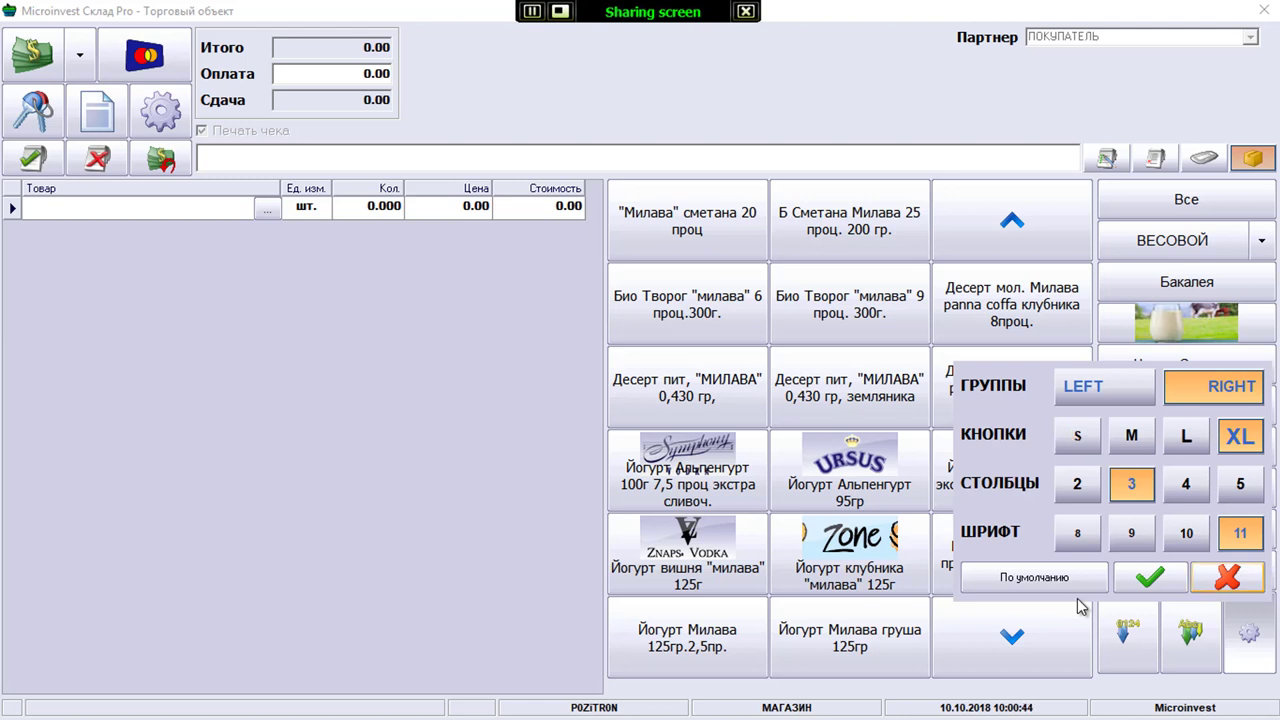
pyautogui.press('Return')
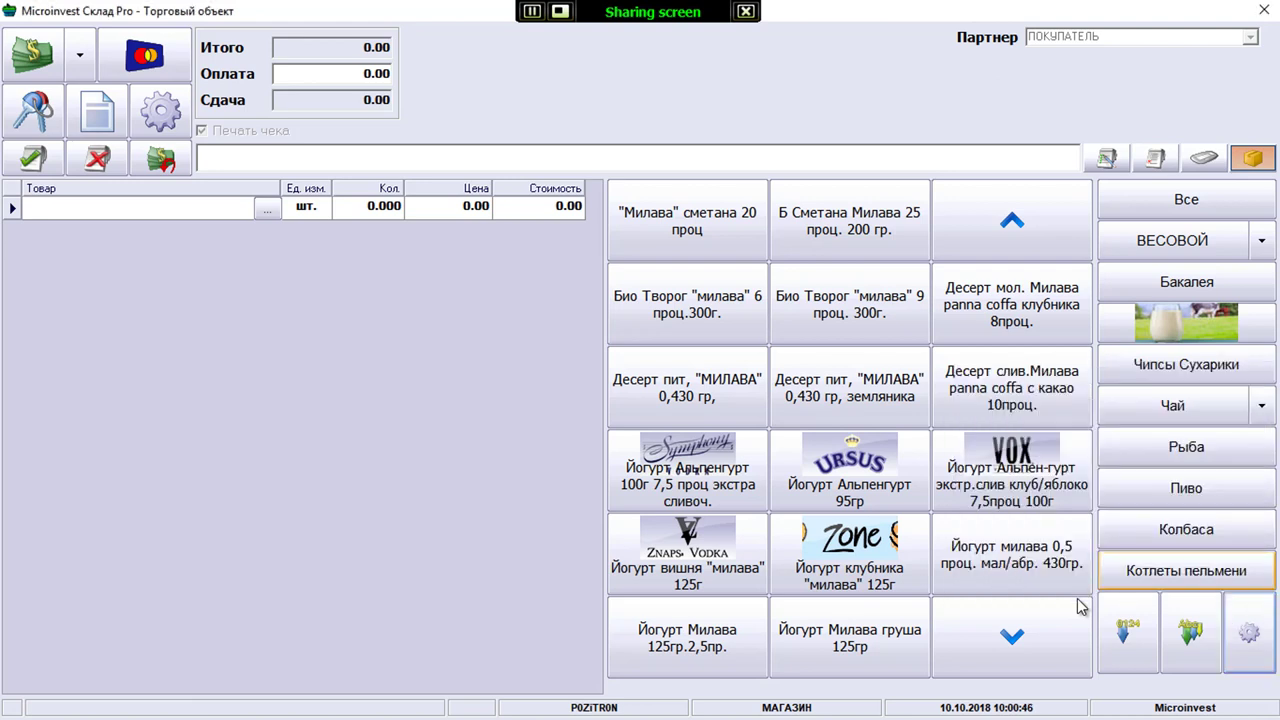
pyautogui.press('Tab')
pyautogui.press('Tab')
pyautogui.press('Tab')
pyautogui.press('Tab')
pyautogui.press('Tab')
pyautogui.press('Return')
pyautogui.press('Tab')
pyautogui.press('Tab')
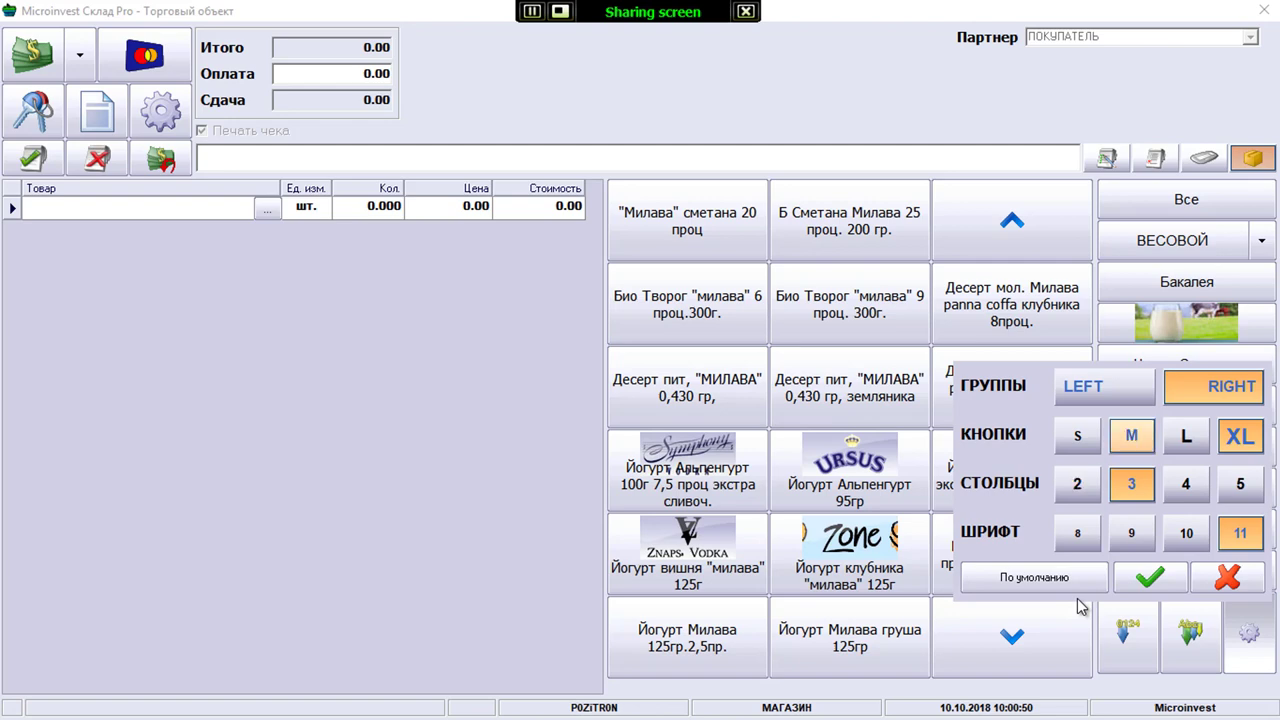
pyautogui.press('space')
pyautogui.press('Tab')
pyautogui.press('Return')
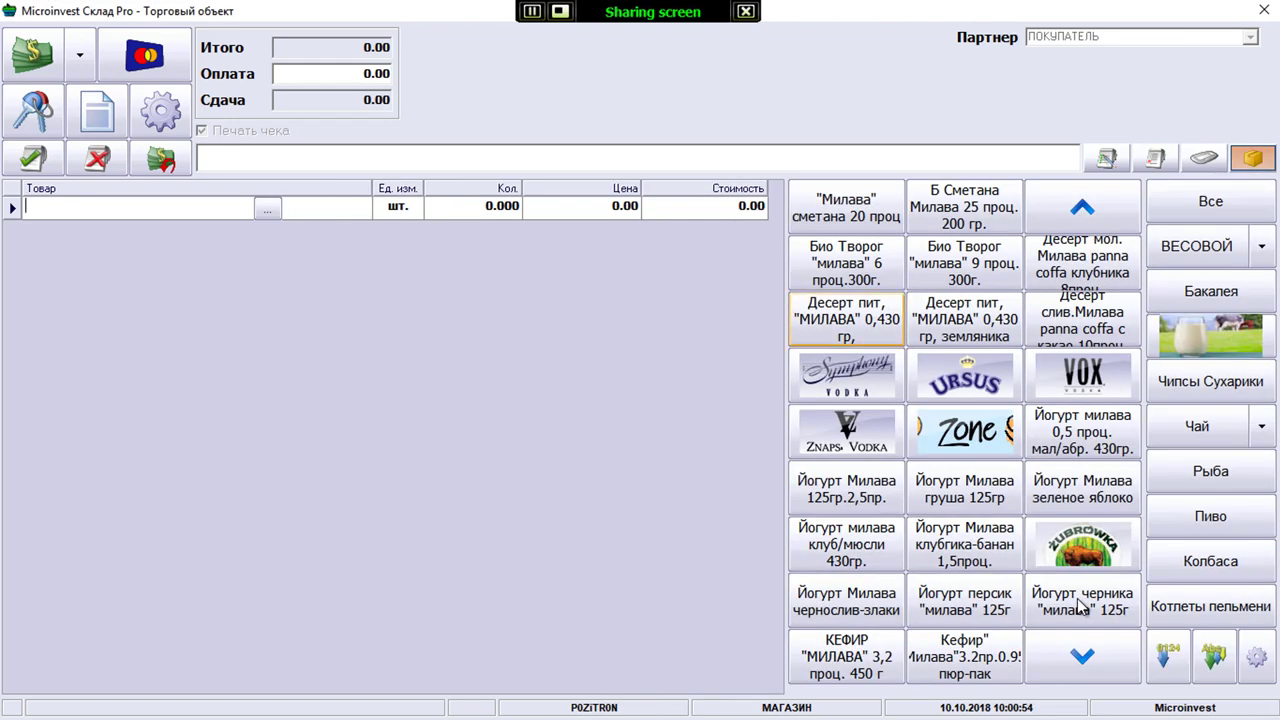
# Add ЗГ Абрикосы в сир. 425мл from Бакалея and the Милава sour cream
pyautogui.press('Up')
pyautogui.press('Up')
pyautogui.press('Tab')
pyautogui.press('Down')
pyautogui.press('Down')
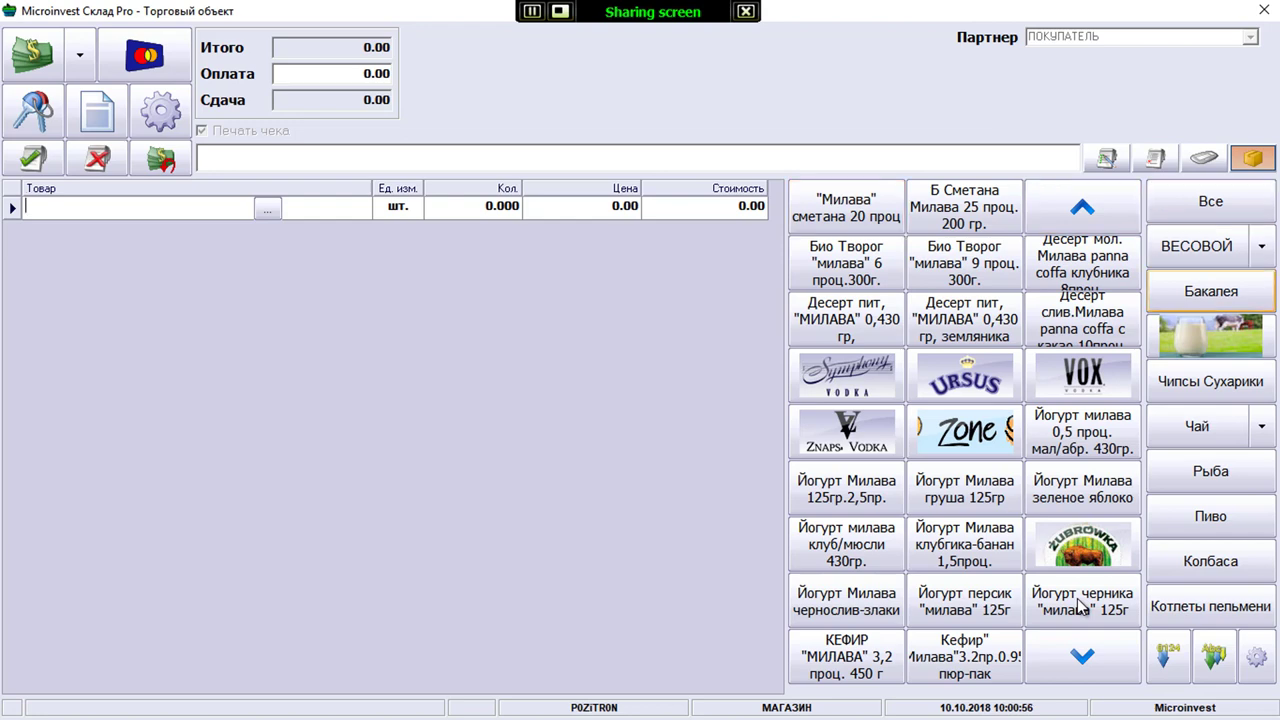
pyautogui.press('Return')
pyautogui.press('Up')
pyautogui.press('Return')
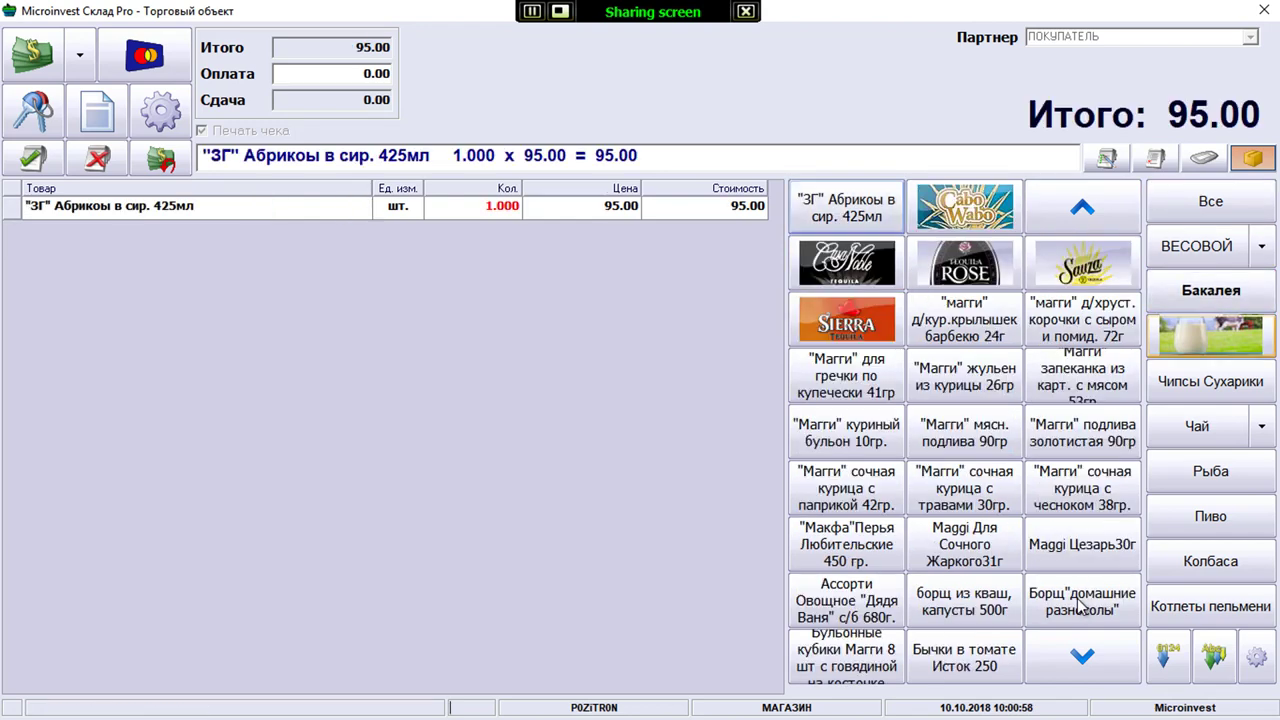
pyautogui.press('Return')
# Add the BEERka peanuts and Cafea Jokei coffee from the snack and tea groups
pyautogui.press('Tab')
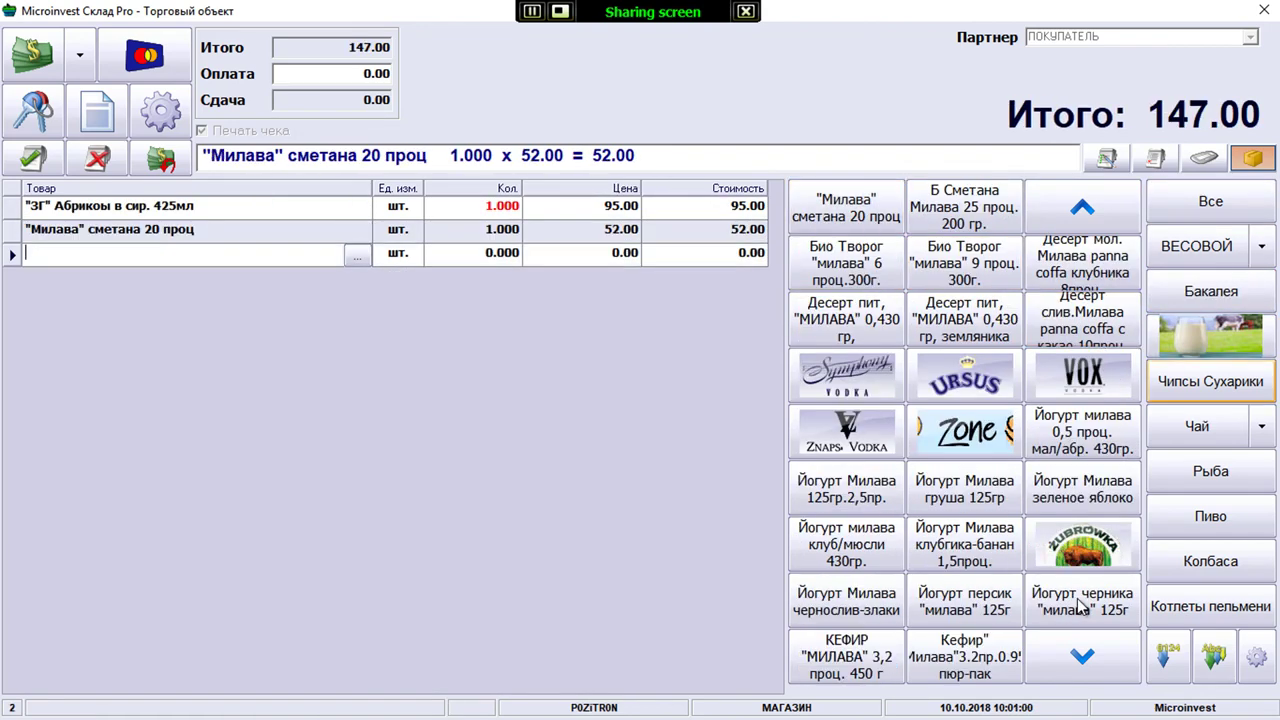
pyautogui.press('Return')
pyautogui.press('Return')
pyautogui.press('Tab')
pyautogui.press('Down')
pyautogui.press('Down')
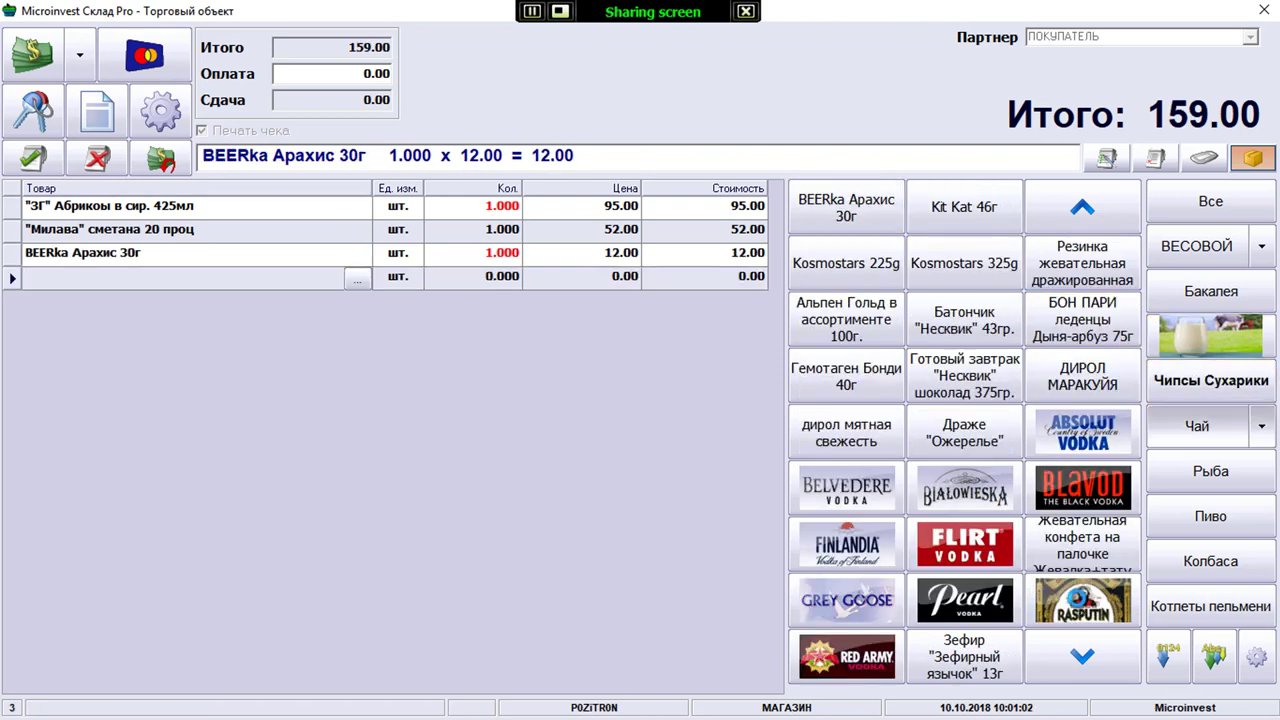
pyautogui.press('Return')
pyautogui.press('Tab')
pyautogui.press('Return')
# Add Гринфилд Голден Цейлон tea plus Жокей Латте Арт, Жокей фаворит and Жардин Колумбия coffees
pyautogui.press('Tab')
pyautogui.press('Down')
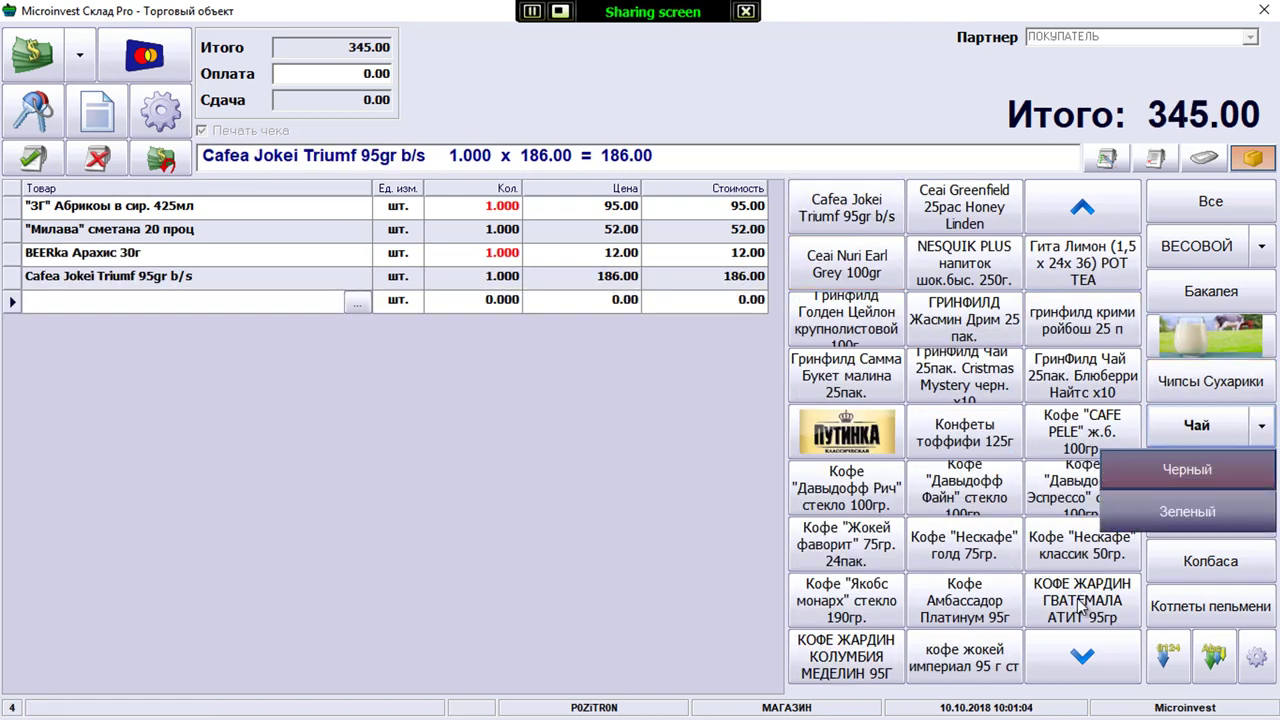
pyautogui.press('Down')
pyautogui.press('Return')
pyautogui.press('Tab')
pyautogui.press('Down')
pyautogui.press('Return')
pyautogui.press('Down')
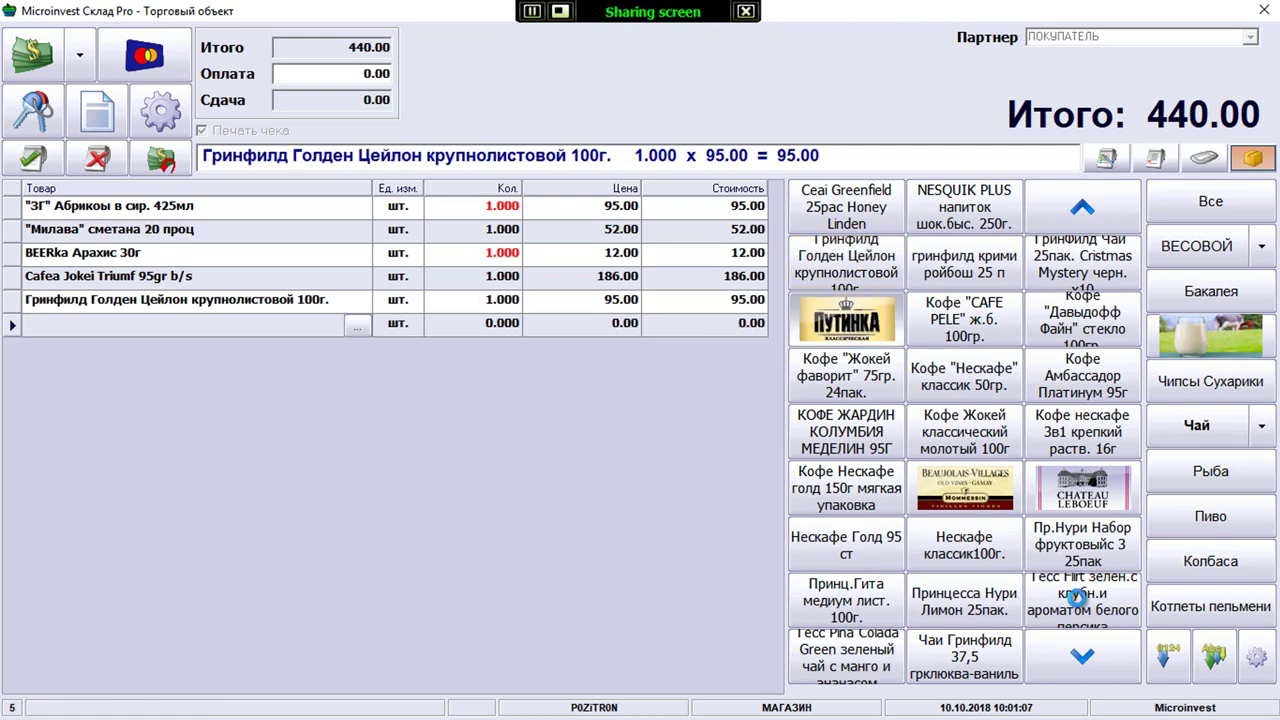
pyautogui.press('Return')
pyautogui.press('Down')
pyautogui.press('Return')
pyautogui.press('Down')
pyautogui.press('Return')
# Bring up the payment-type options for the 817.00 sale
pyautogui.press('Tab')
pyautogui.press('Up')
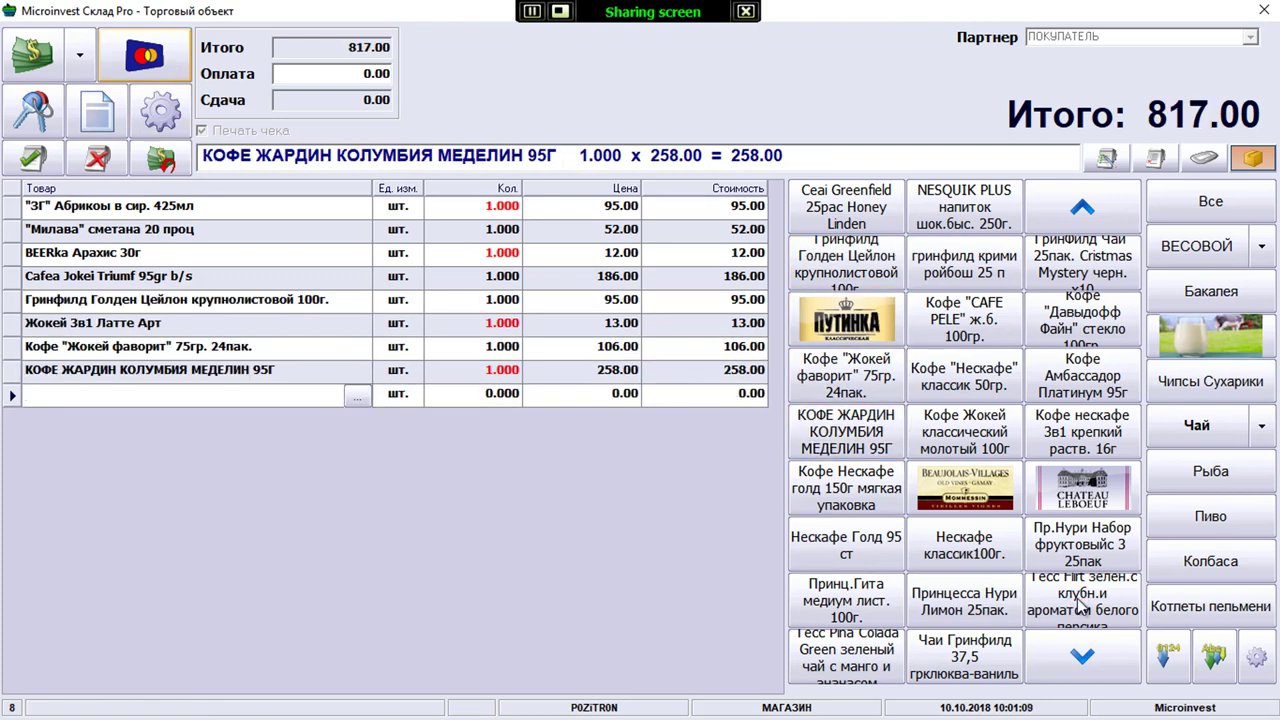
pyautogui.press('Left')
pyautogui.press('Return')
pyautogui.press('Down')
pyautogui.press('Down')
pyautogui.press('Down')
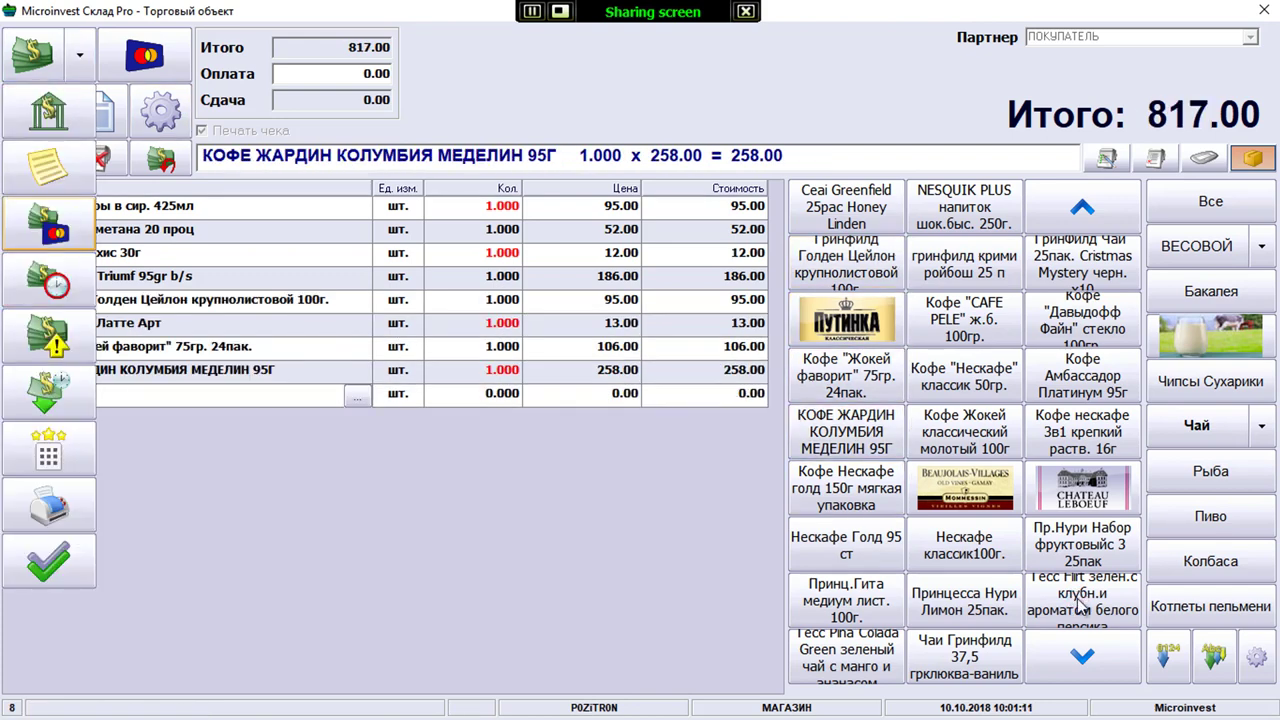
# Close payment options, review the price-rules preview (793.15, 15% off three items), then cancel it
pyautogui.press('Up')
pyautogui.press('Up')
pyautogui.press('Down')
pyautogui.press('Down')
pyautogui.press('Return')
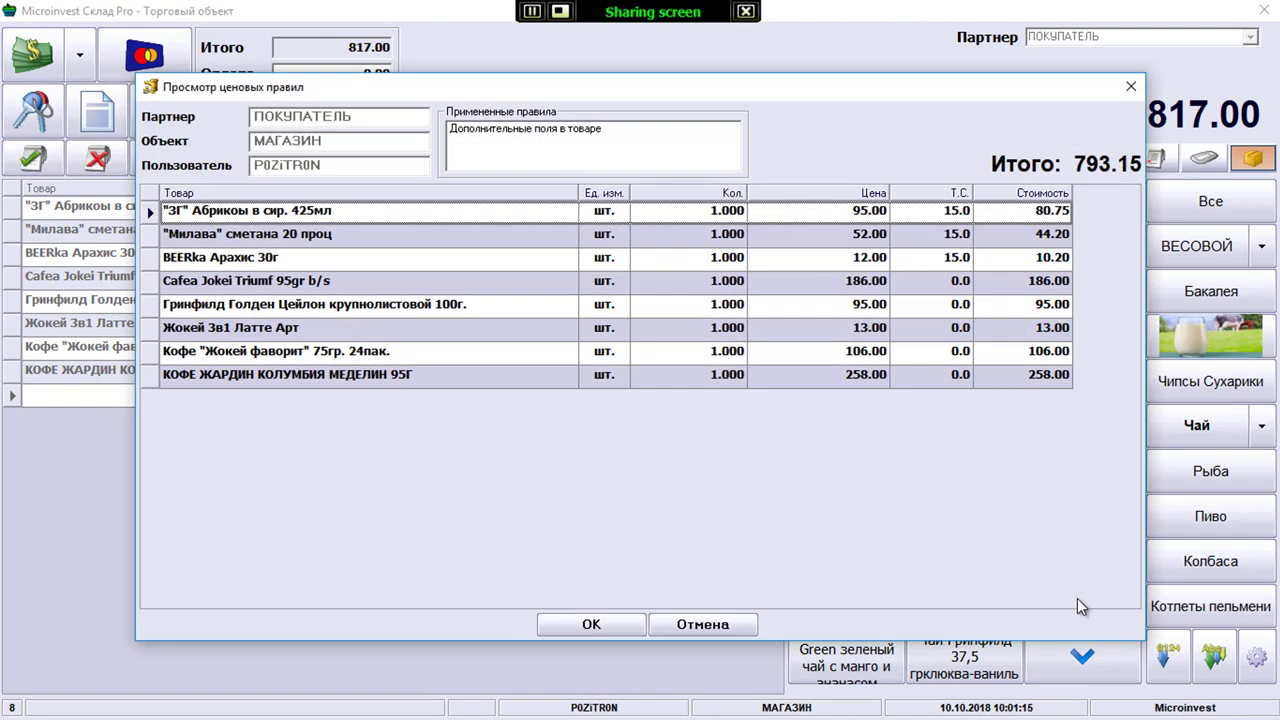
pyautogui.press('Down')
pyautogui.press('Down')
pyautogui.press('Up')
pyautogui.press('Up')
pyautogui.press('Tab')
pyautogui.press('Return')
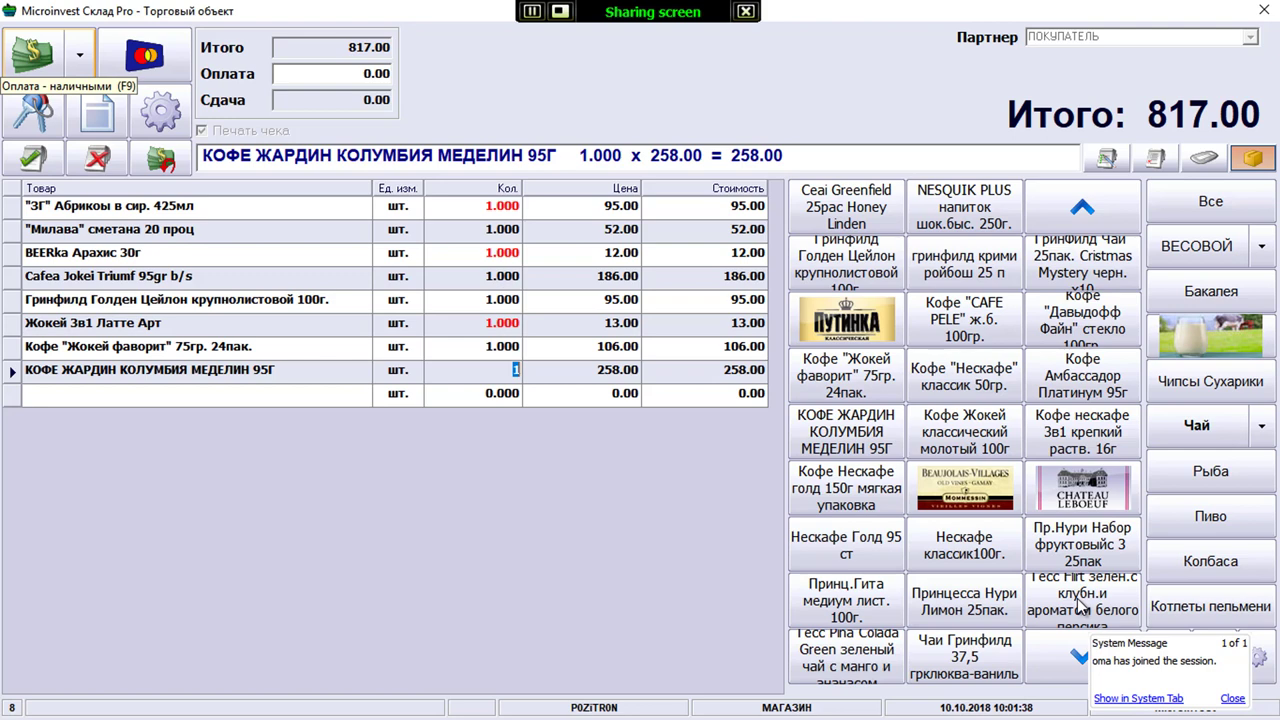
# Search the product list for 'чай' and locate the ФЛАИНГ ДРАГОН tea
pyautogui.press('Return')
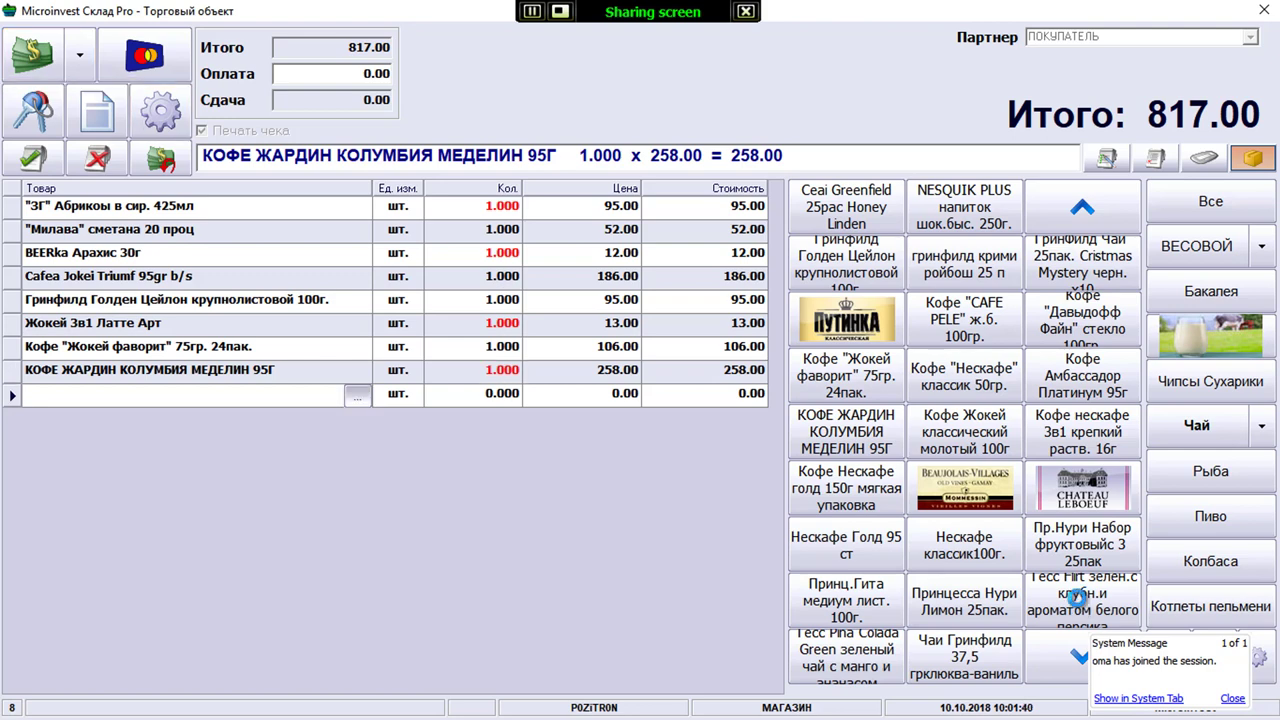
pyautogui.press('Return')
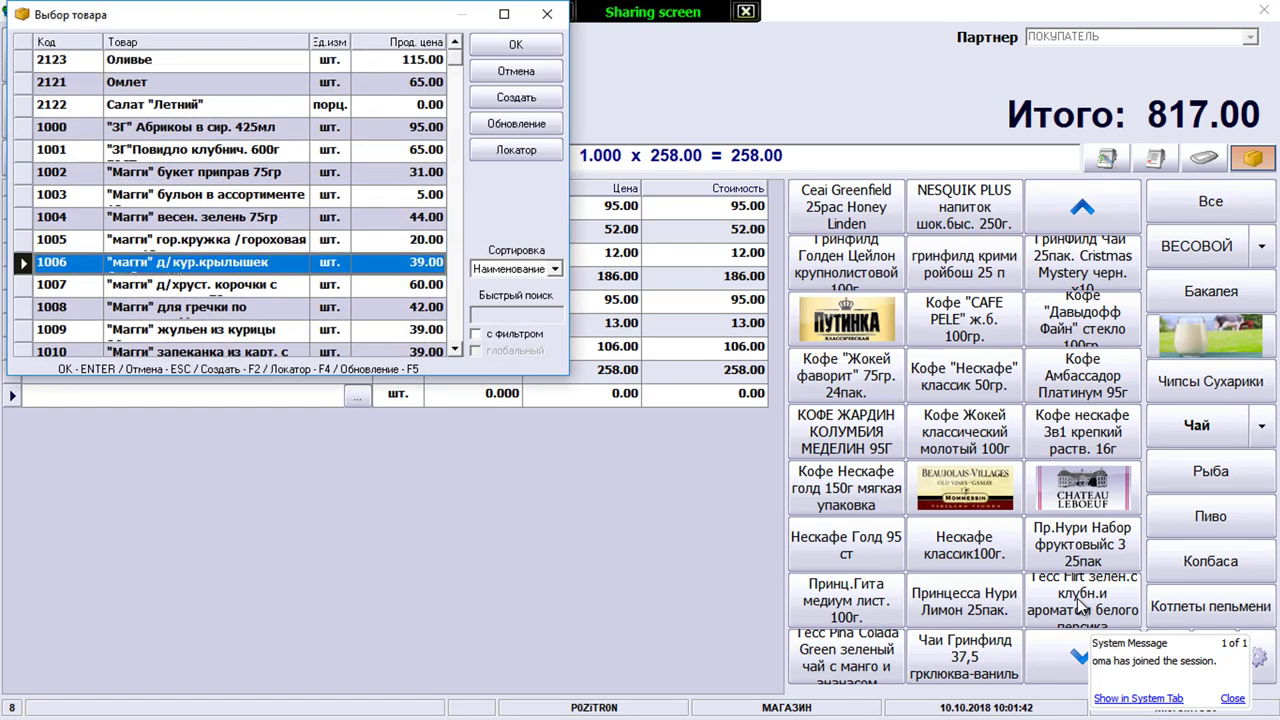
pyautogui.press('F4')
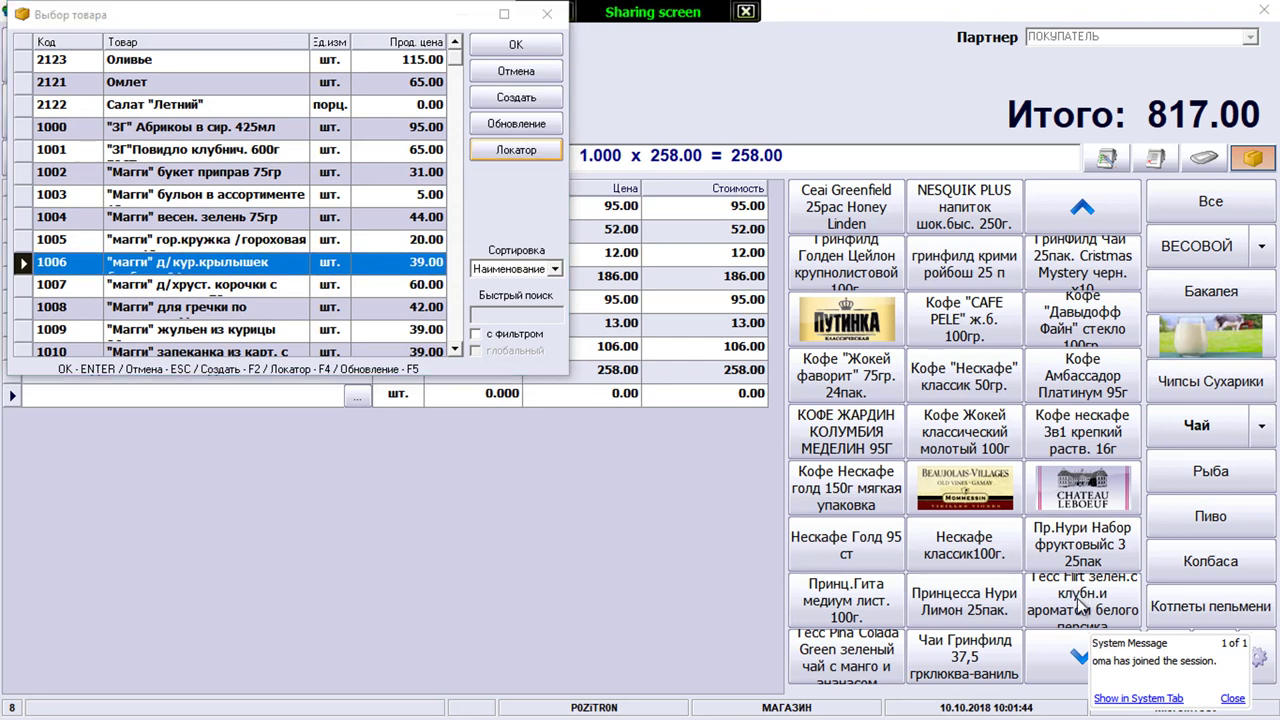
pyautogui.write('чай')
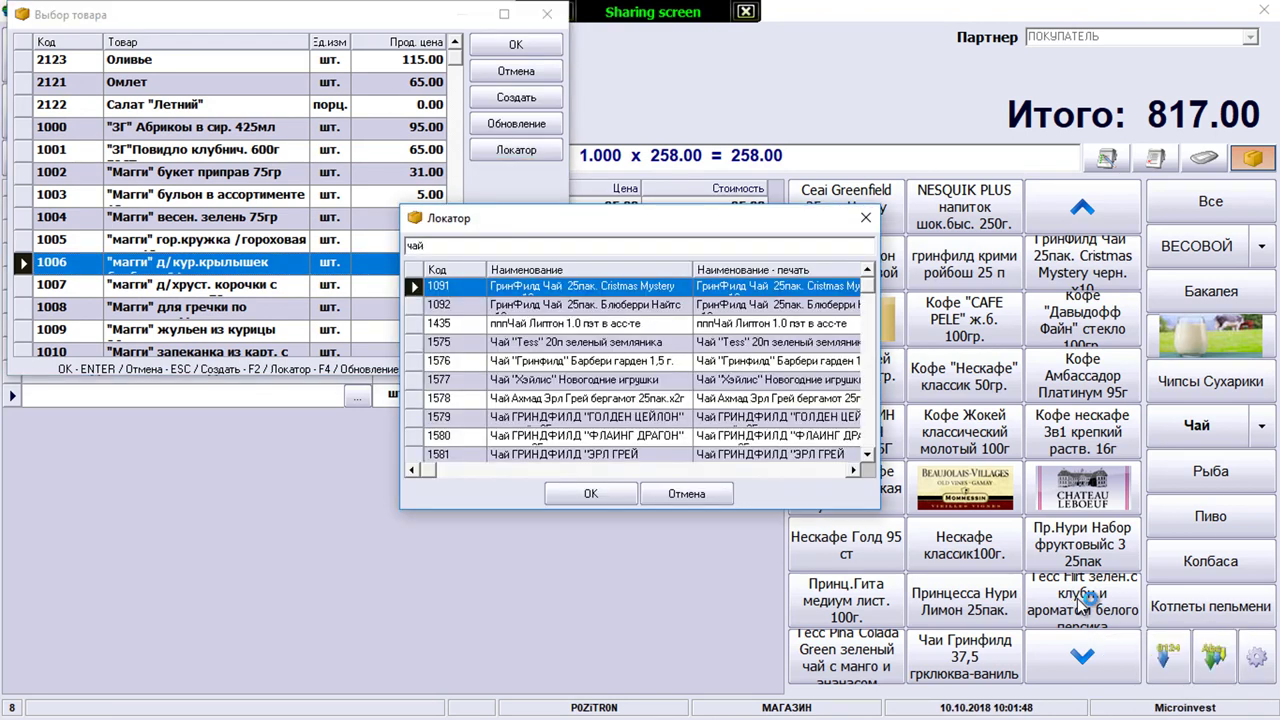
pyautogui.press('Down')
pyautogui.press('Down')
pyautogui.press('Down')
pyautogui.press('Down')
pyautogui.press('Down')
pyautogui.press('Down')
pyautogui.press('Down')
pyautogui.press('Down')
pyautogui.press('Down')
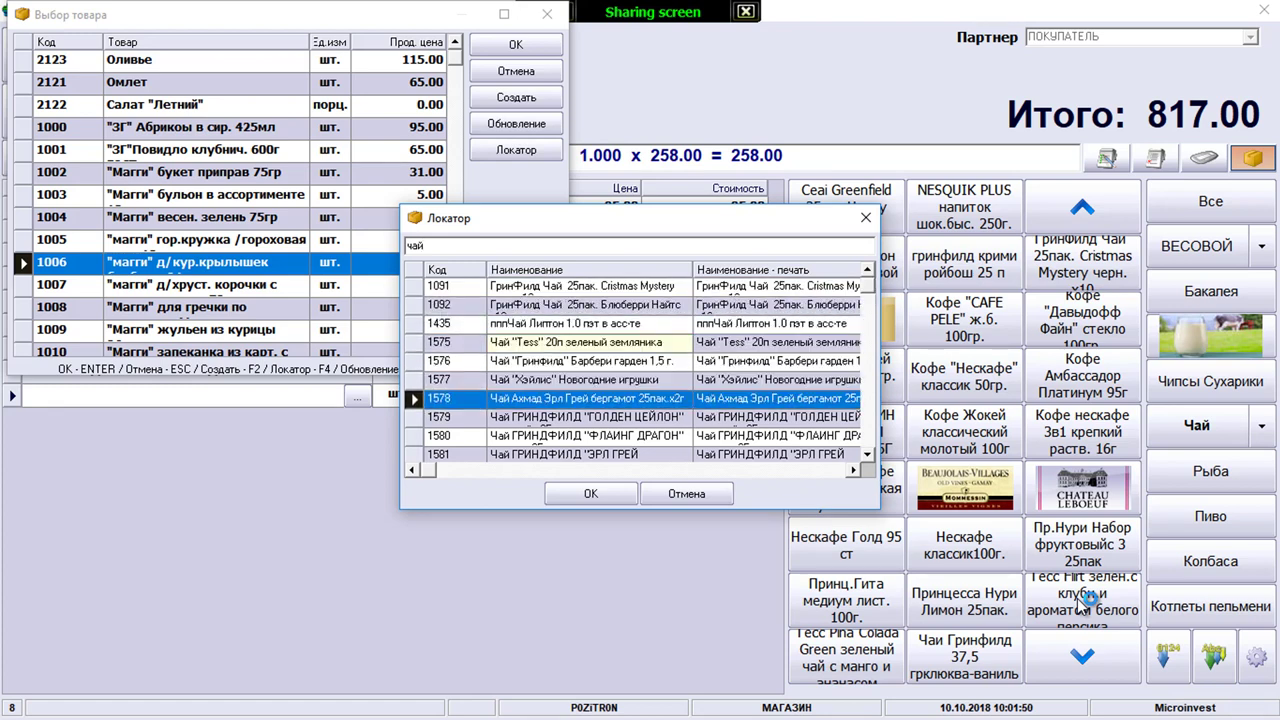
pyautogui.press('Up')
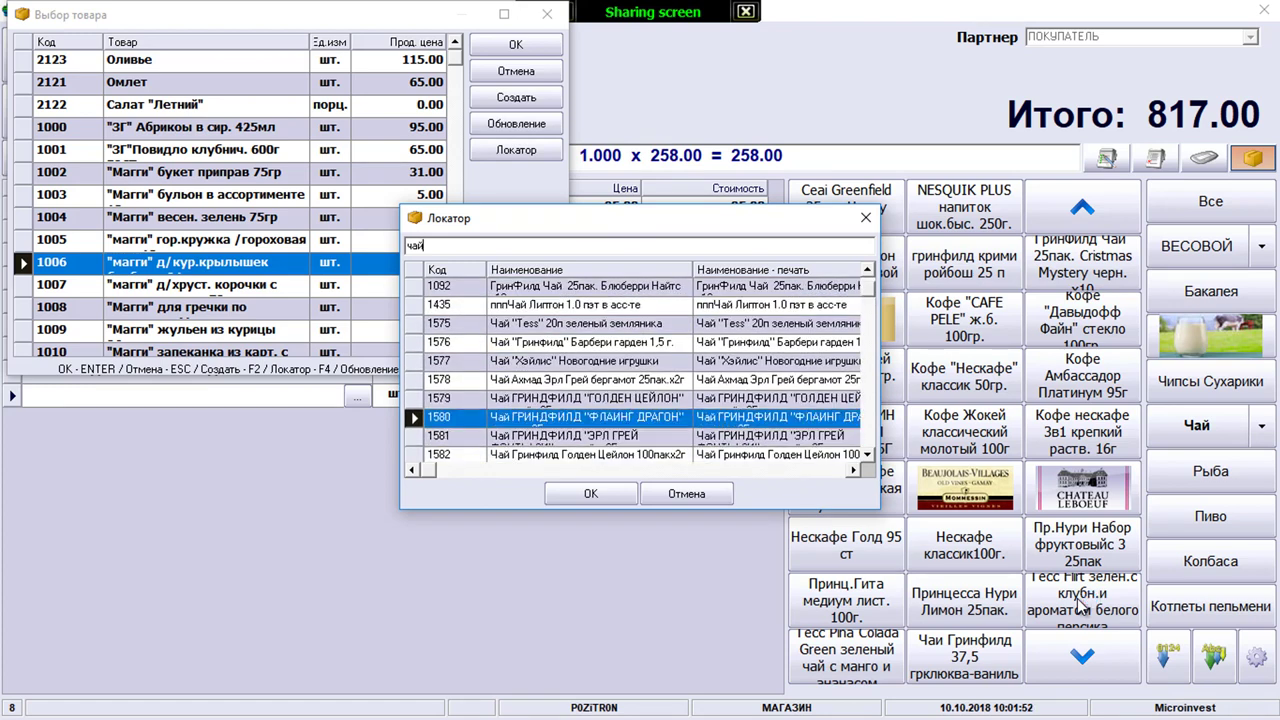
pyautogui.press('Return')
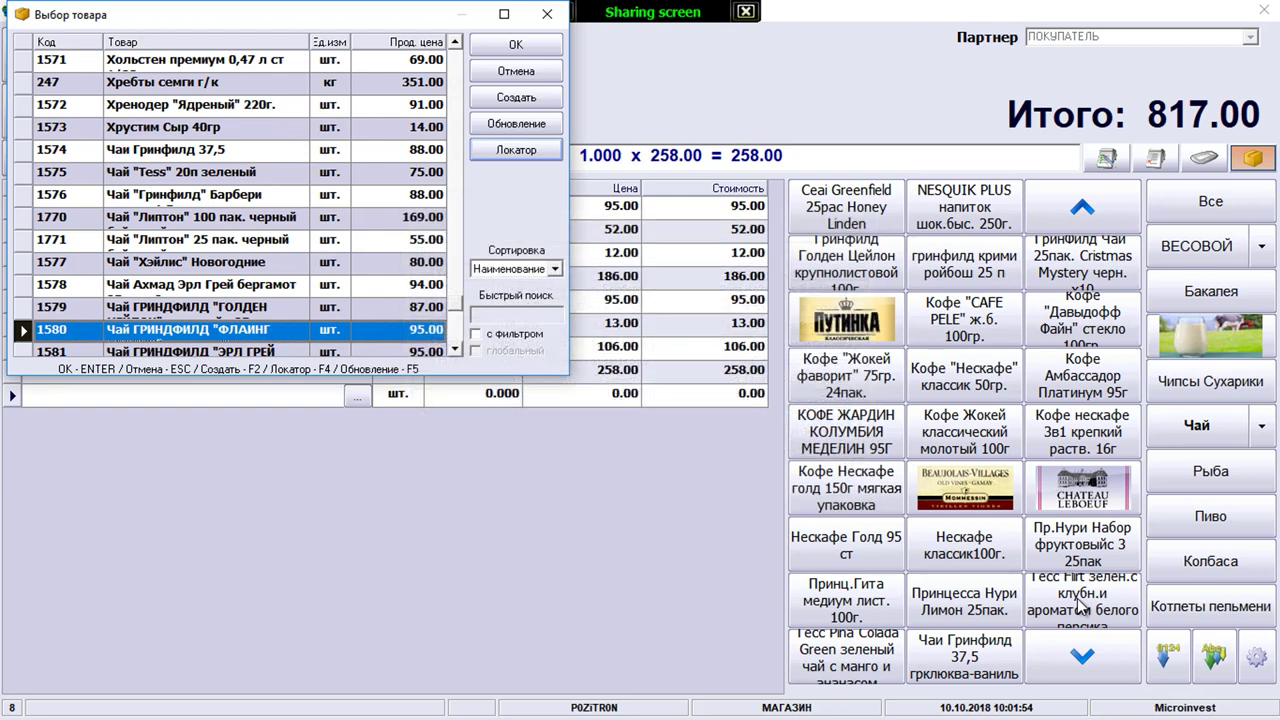
# Add the ФЛАИНГ ДРАГОН tea, raising the total to 912.00, then clear the receipt
pyautogui.press('F4')
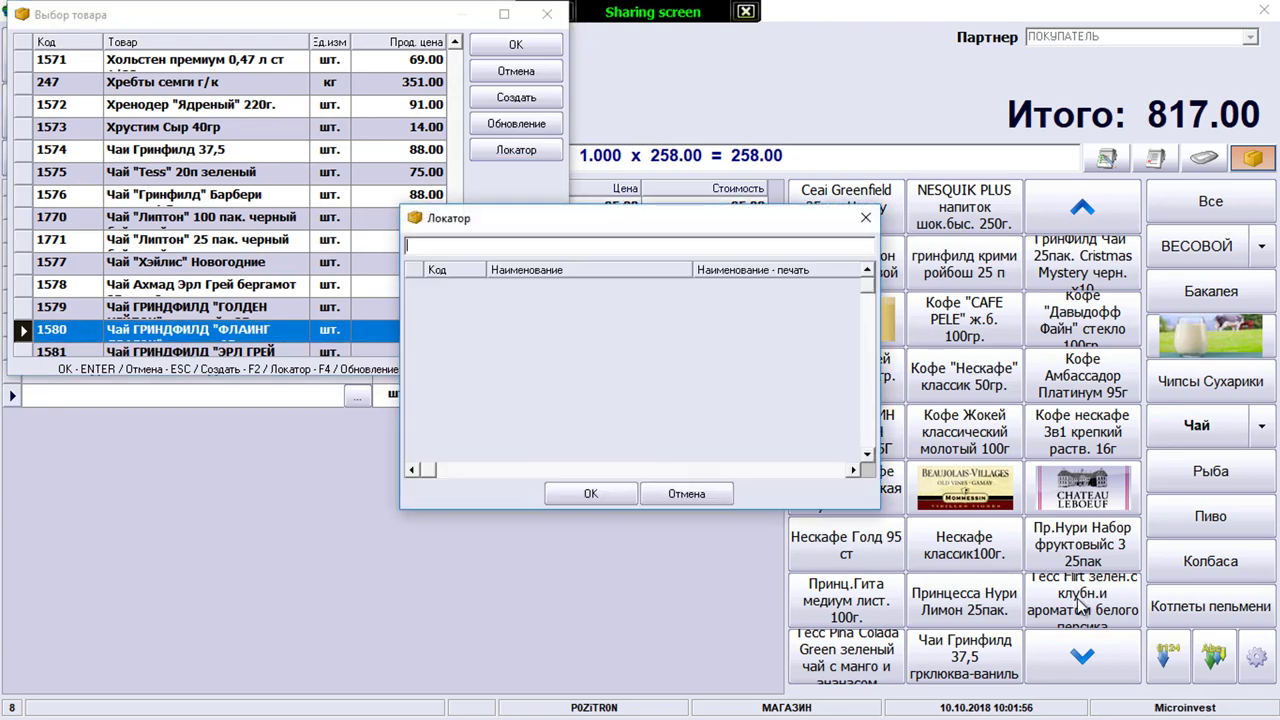
pyautogui.press('Escape')
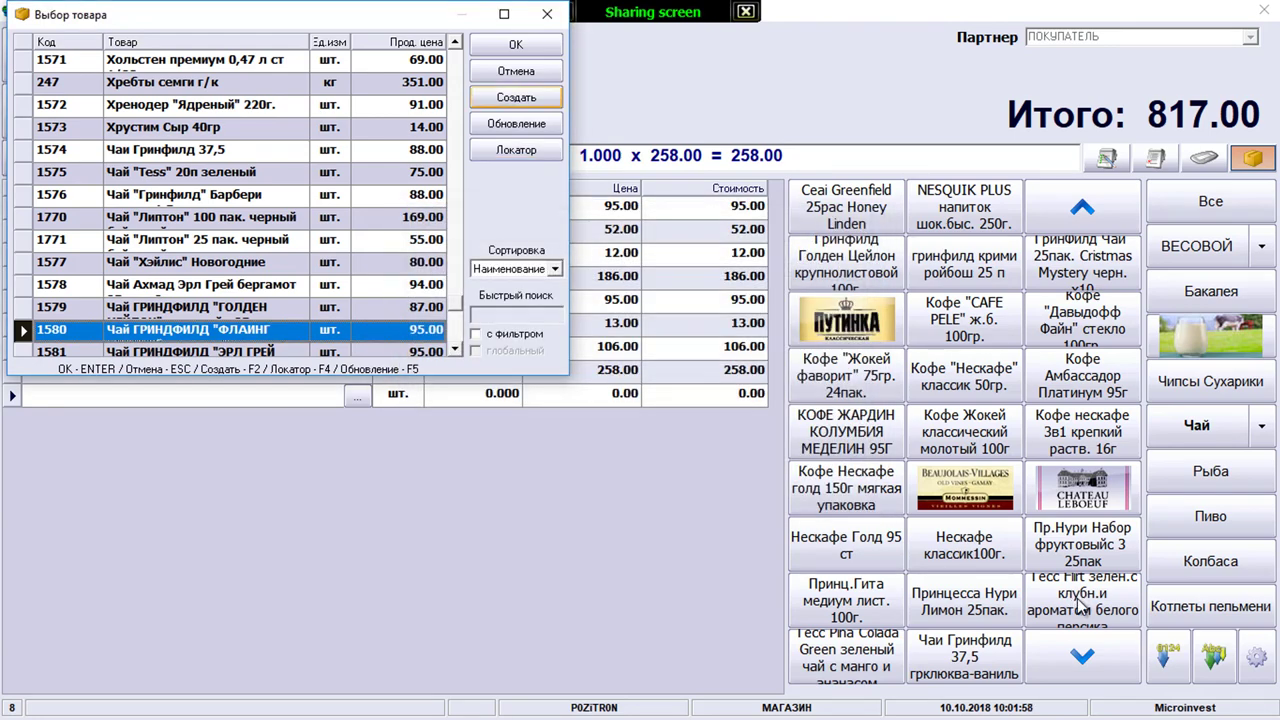
pyautogui.press('Return')
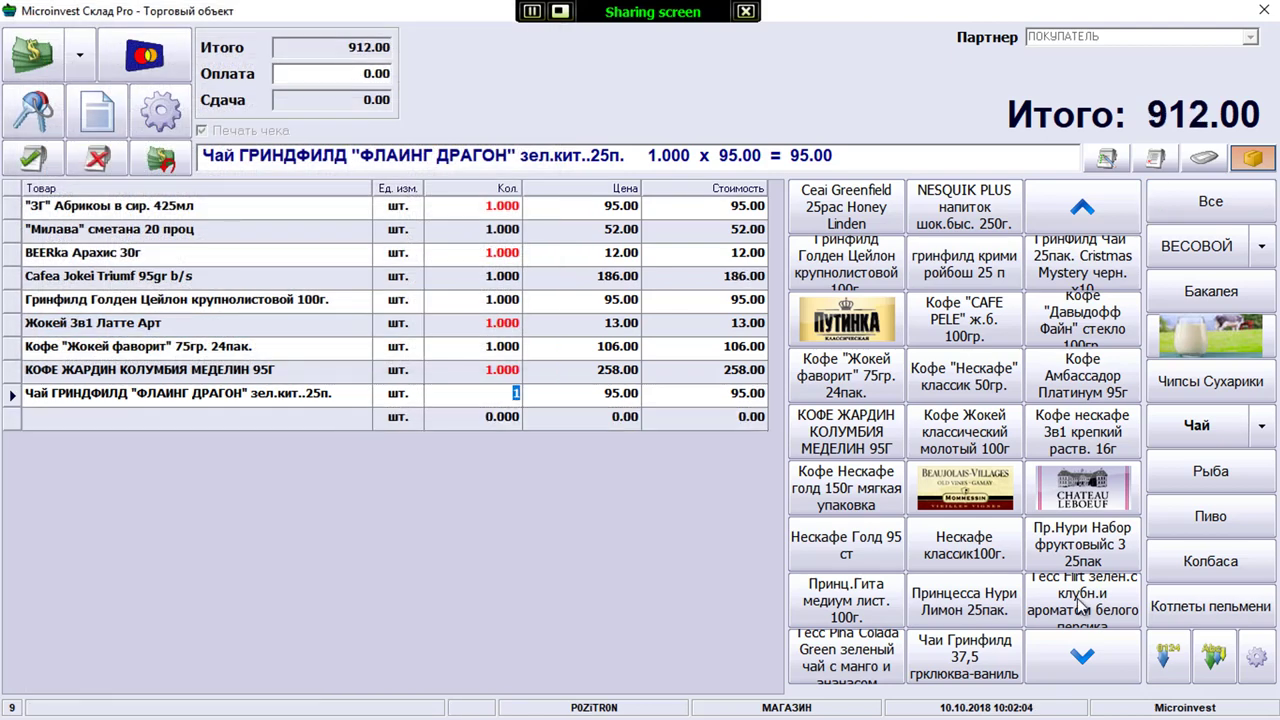
pyautogui.press('Escape')
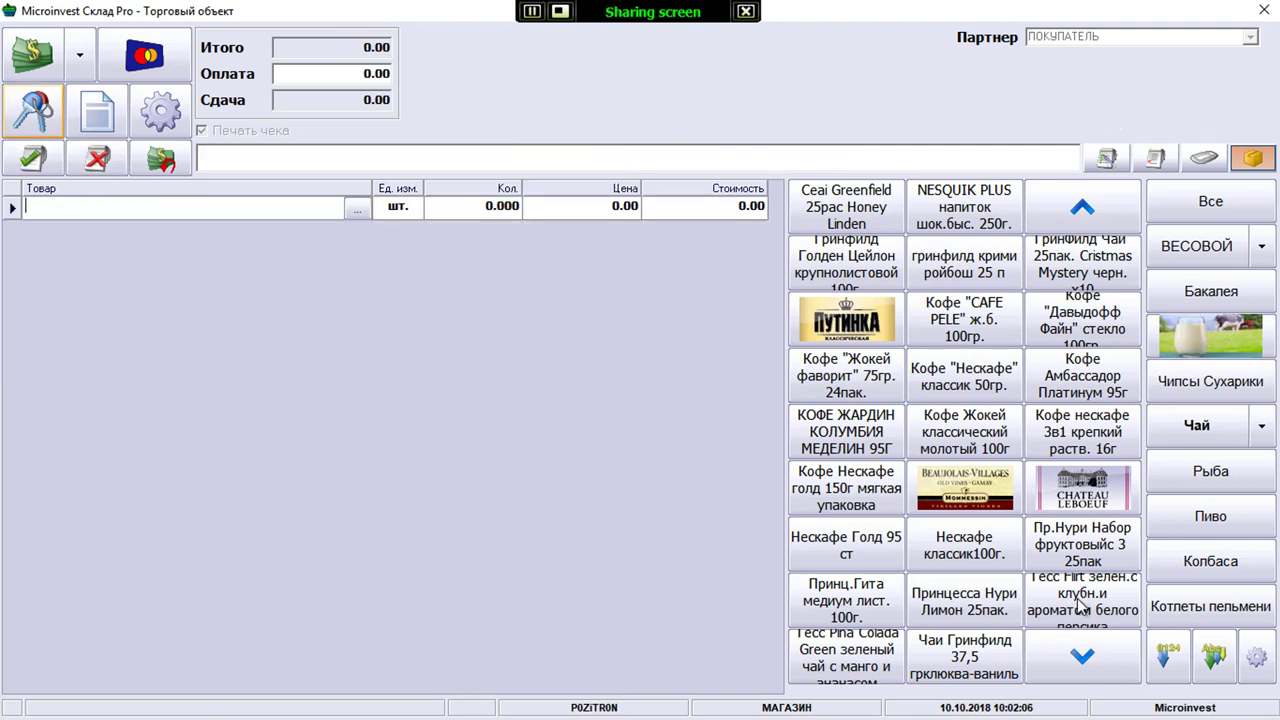
pyautogui.press('Escape')
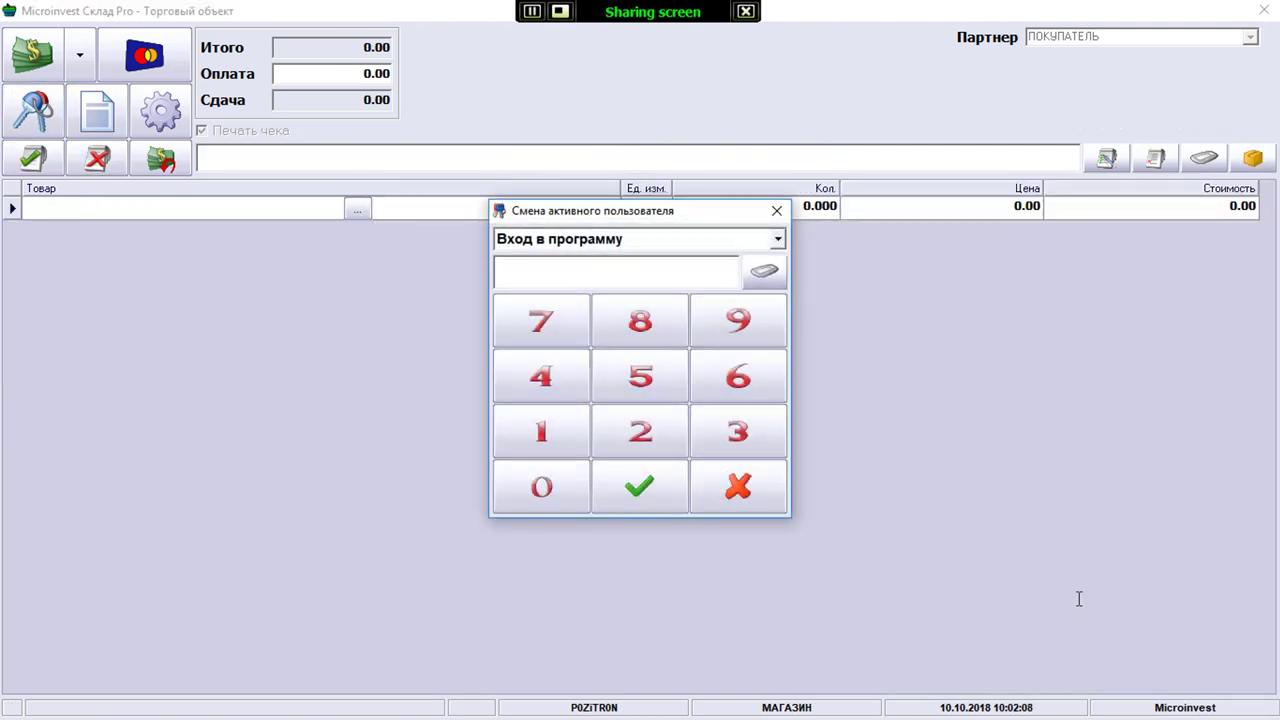
# Log in as КАССИР 1 with the PIN and add Earl Grey and two Гринфилд teas (243.00)
pyautogui.write('****')
pyautogui.press('Return')
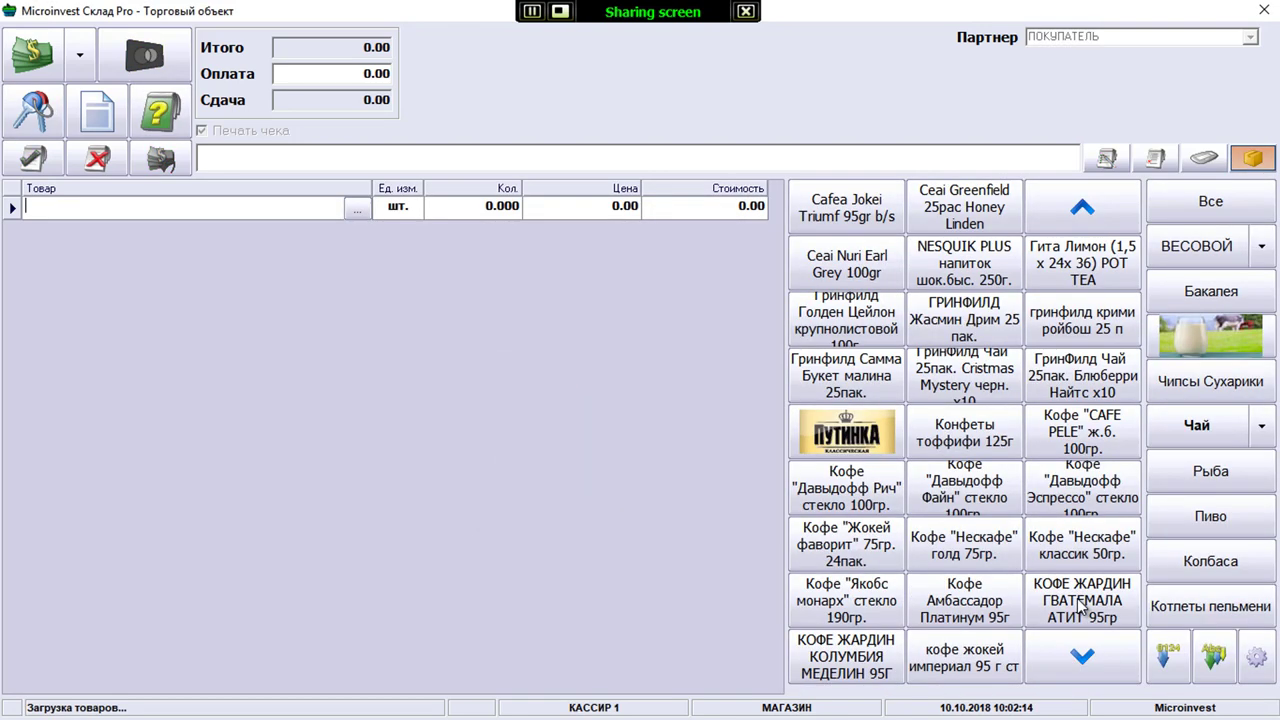
pyautogui.click(847, 263)
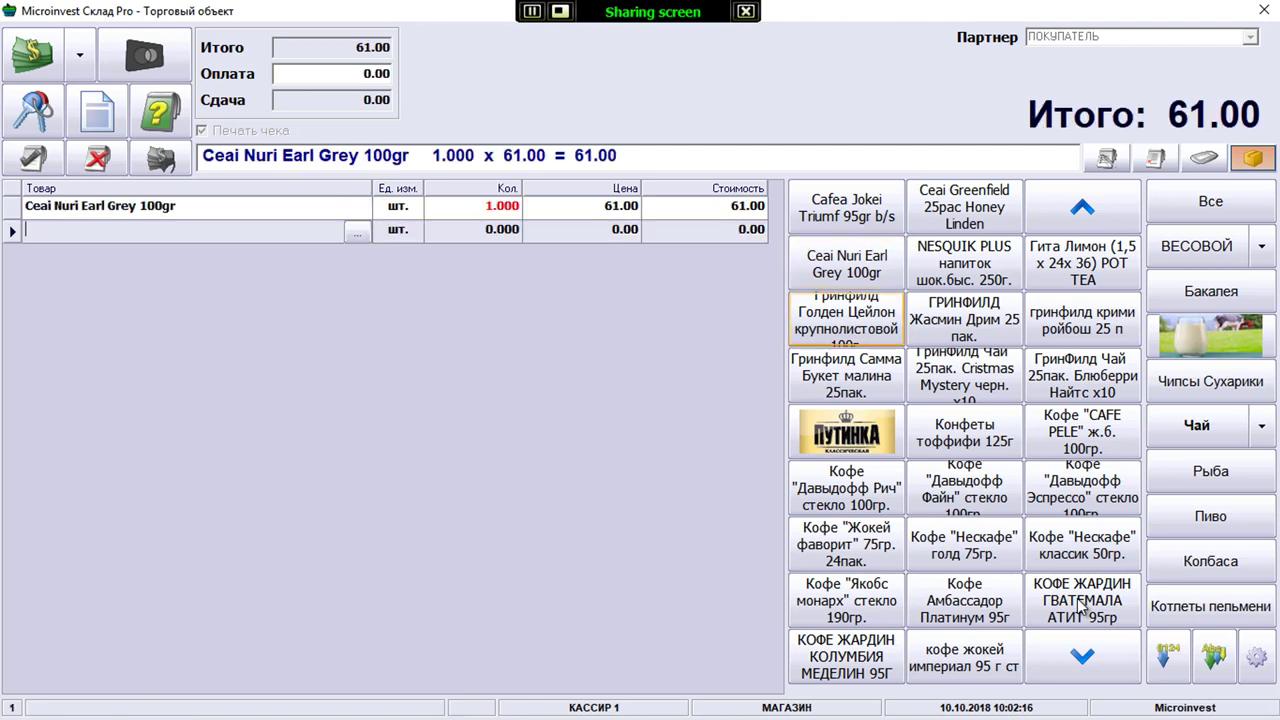
pyautogui.click(847, 319)
pyautogui.click(847, 375)
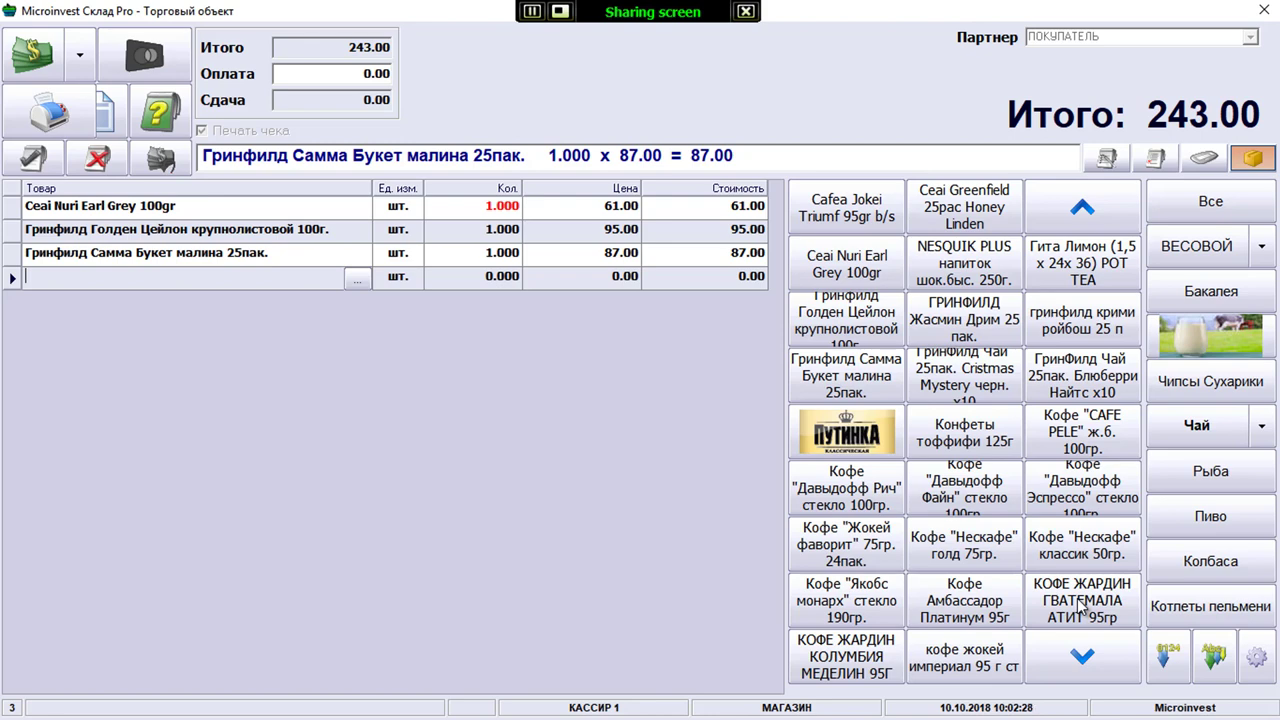
pyautogui.press('F12')
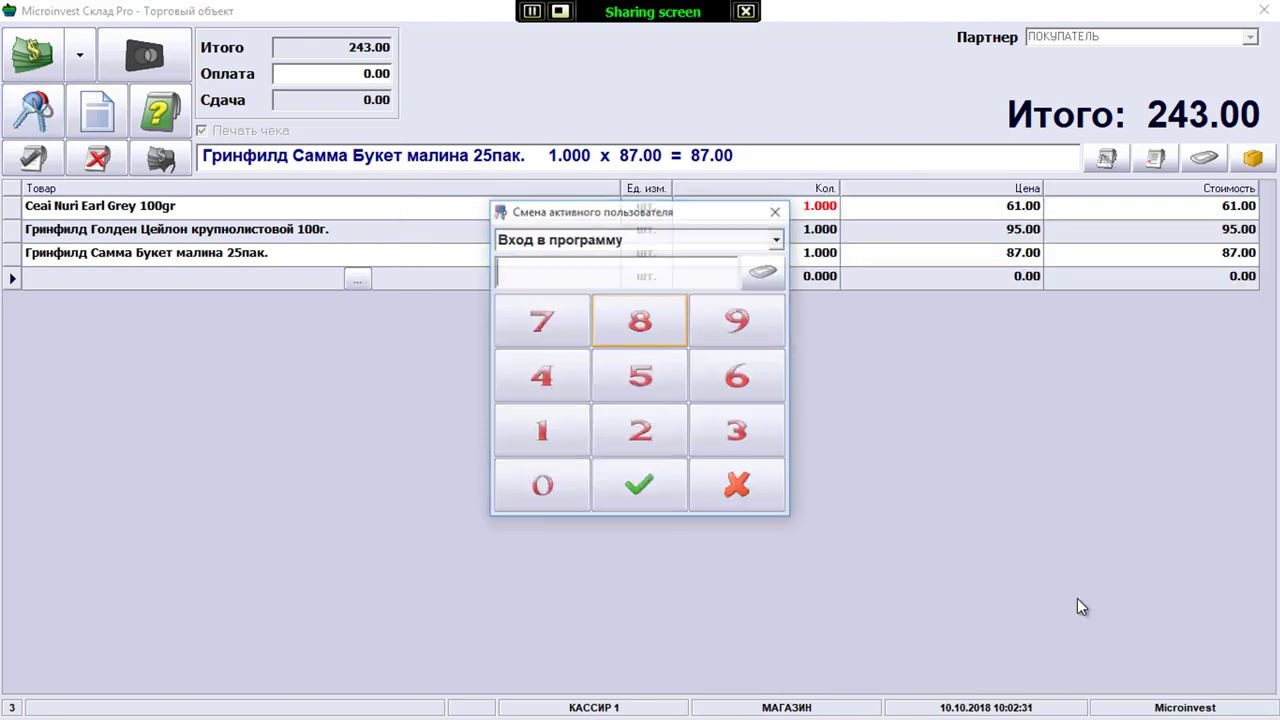
# As owner POZITRON, set КАССИР 1's Оплата pos-терминал right to Разрешено and save the access rights
pyautogui.write('1111')
pyautogui.press('Return')
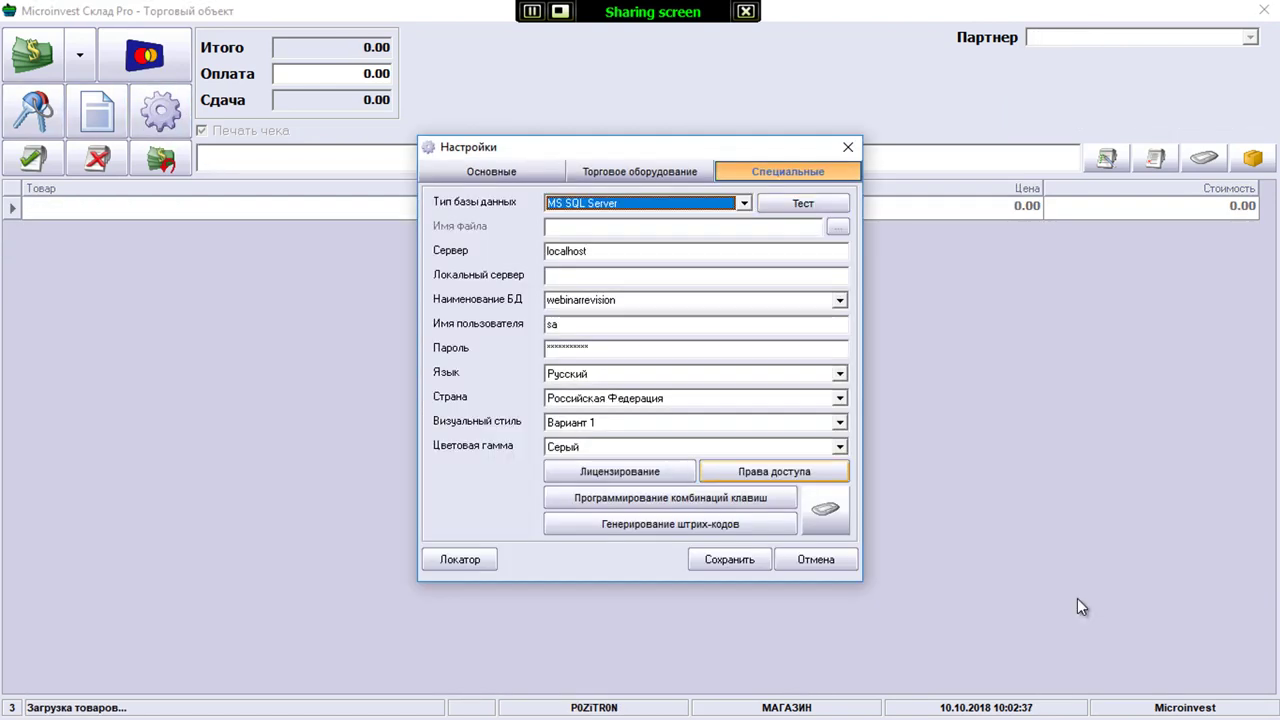
pyautogui.press('Down')
pyautogui.press('Down')
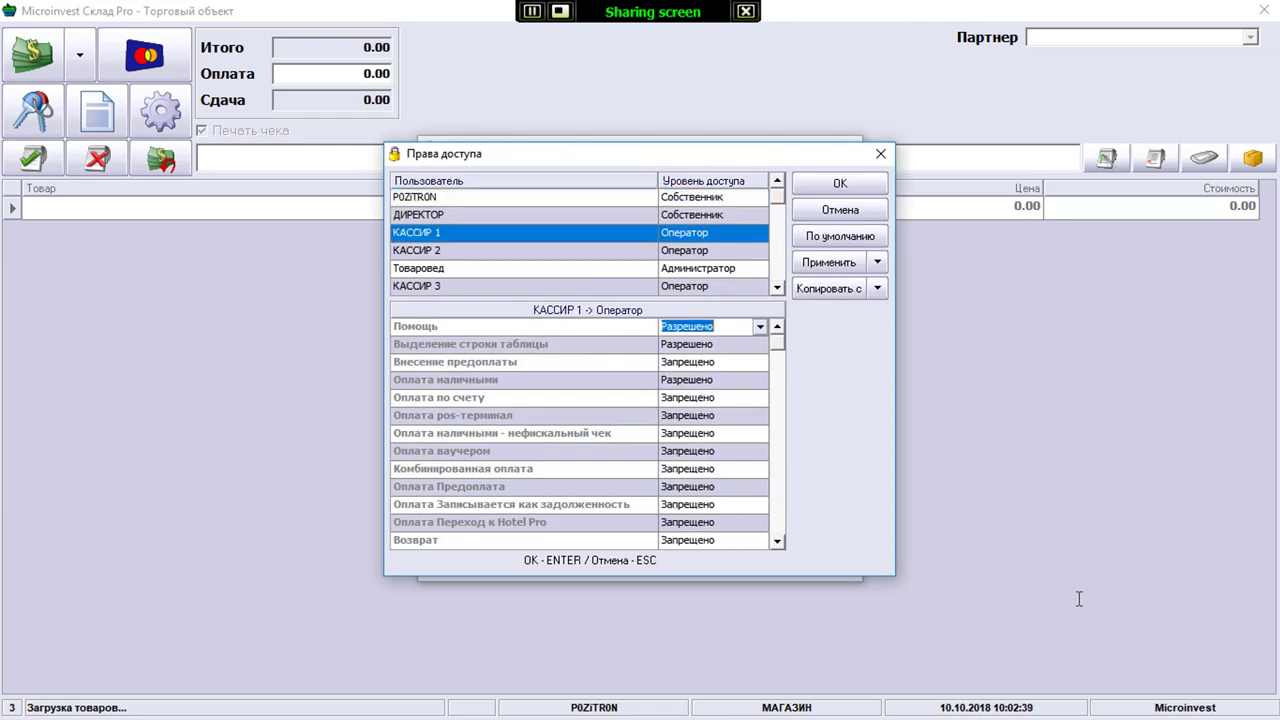
pyautogui.scroll(-1, 1078, 598)
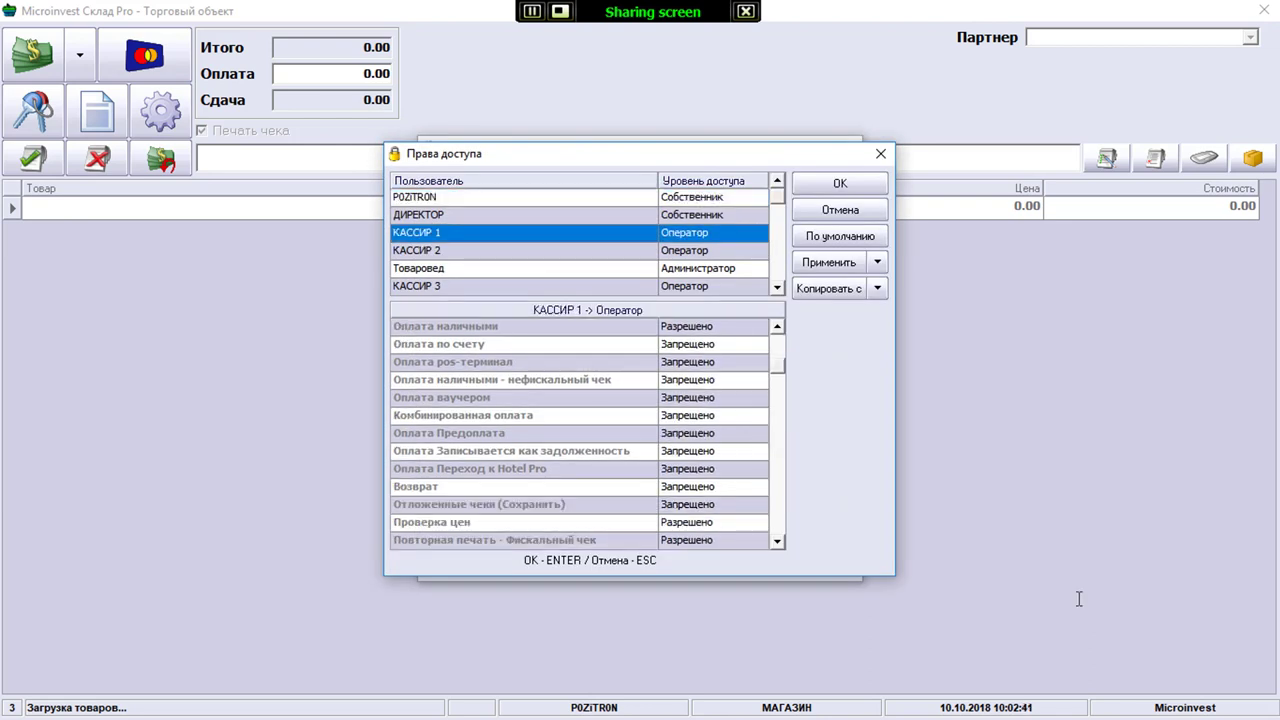
pyautogui.press('Tab')
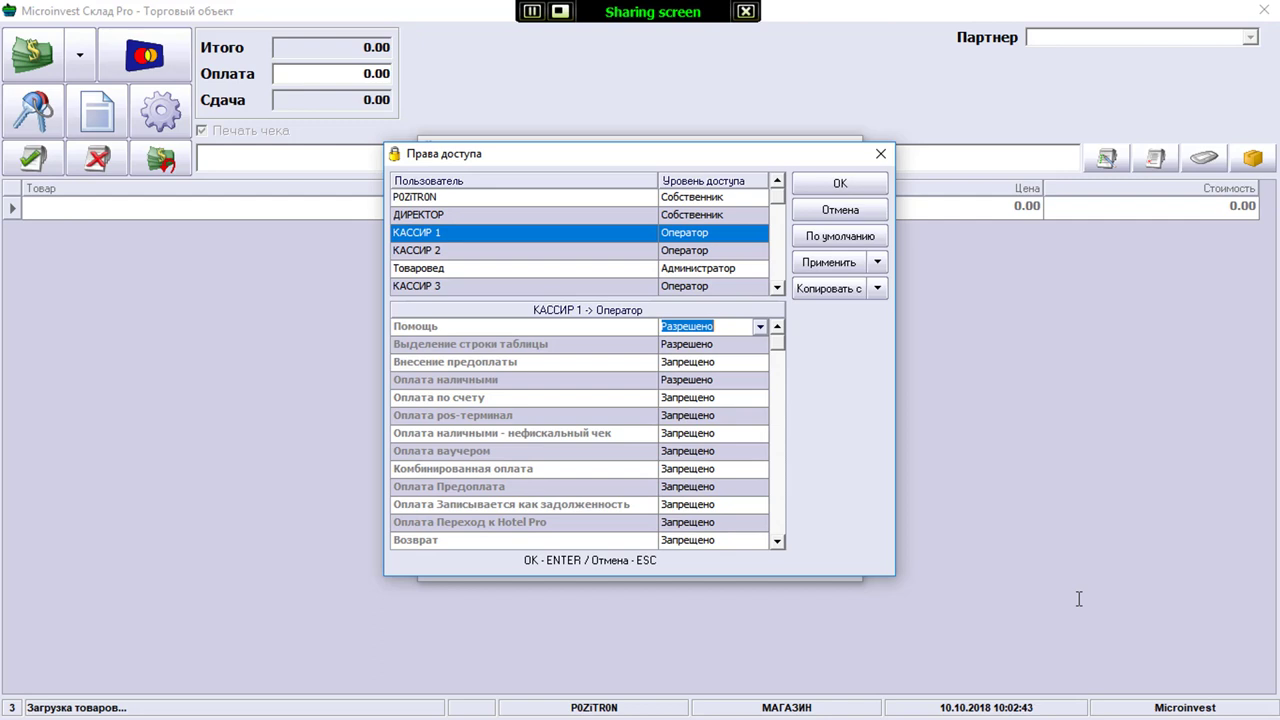
pyautogui.press('Down')
pyautogui.press('Down')
pyautogui.press('Down')
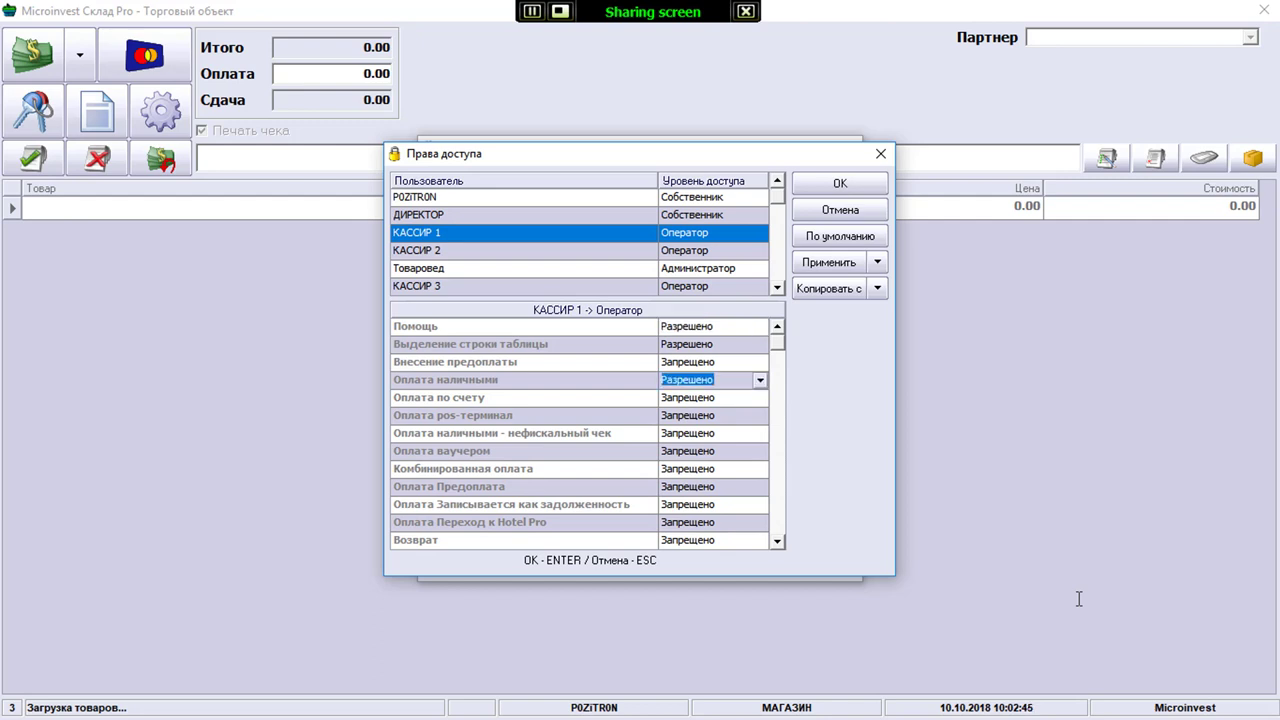
pyautogui.press('Down')
pyautogui.press('Down')
pyautogui.press('Return')
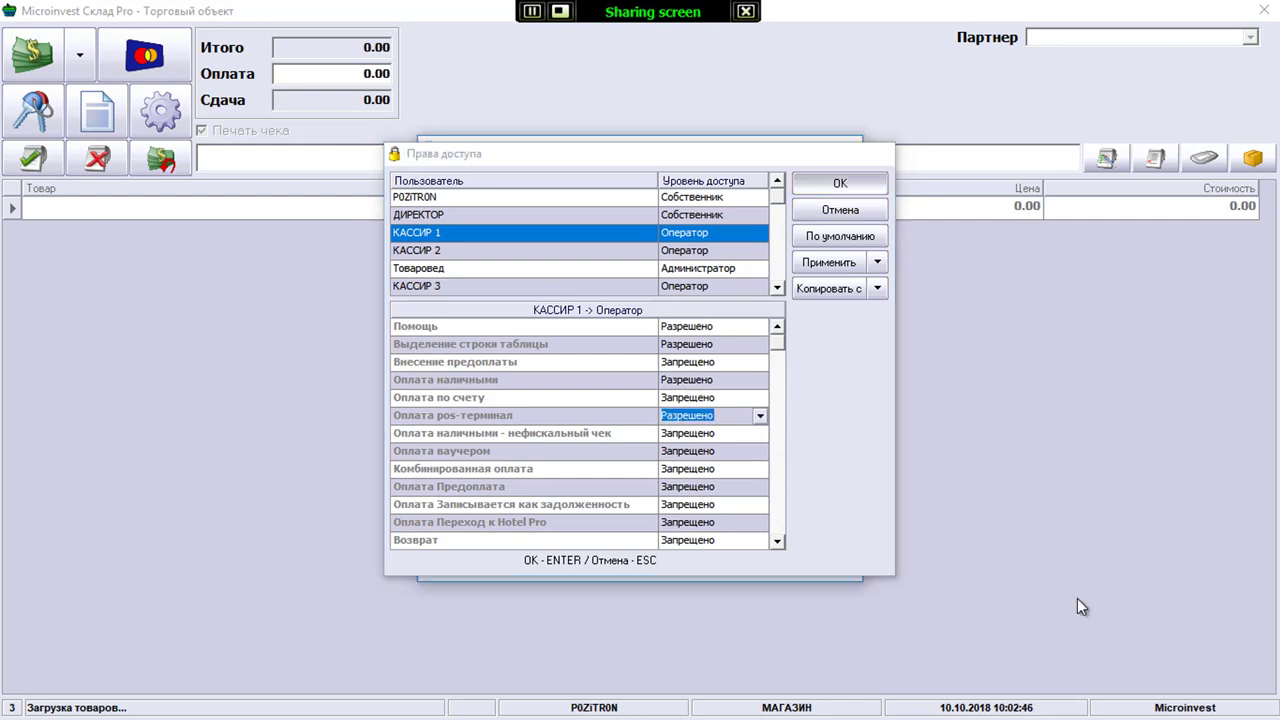
pyautogui.press('Return')
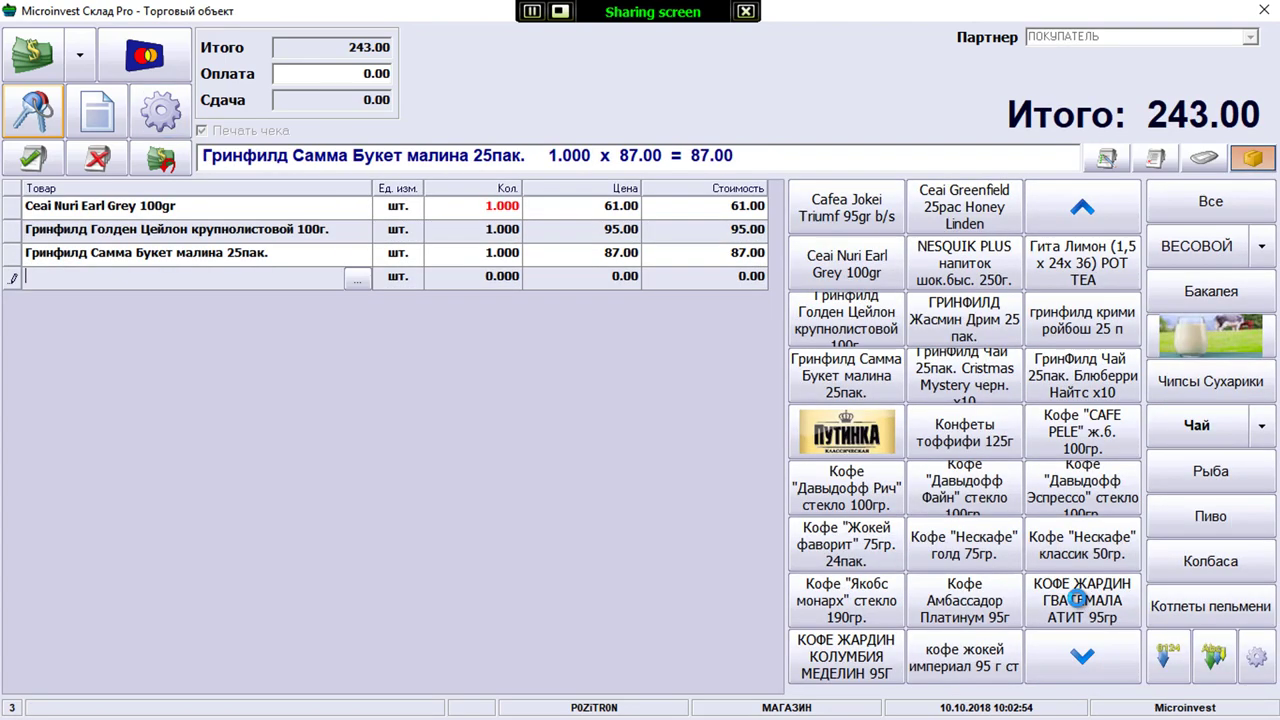
# Log in as КАССИР 1 with the cashier password and move focus between the cash-payment and reprint buttons
pyautogui.write('****')
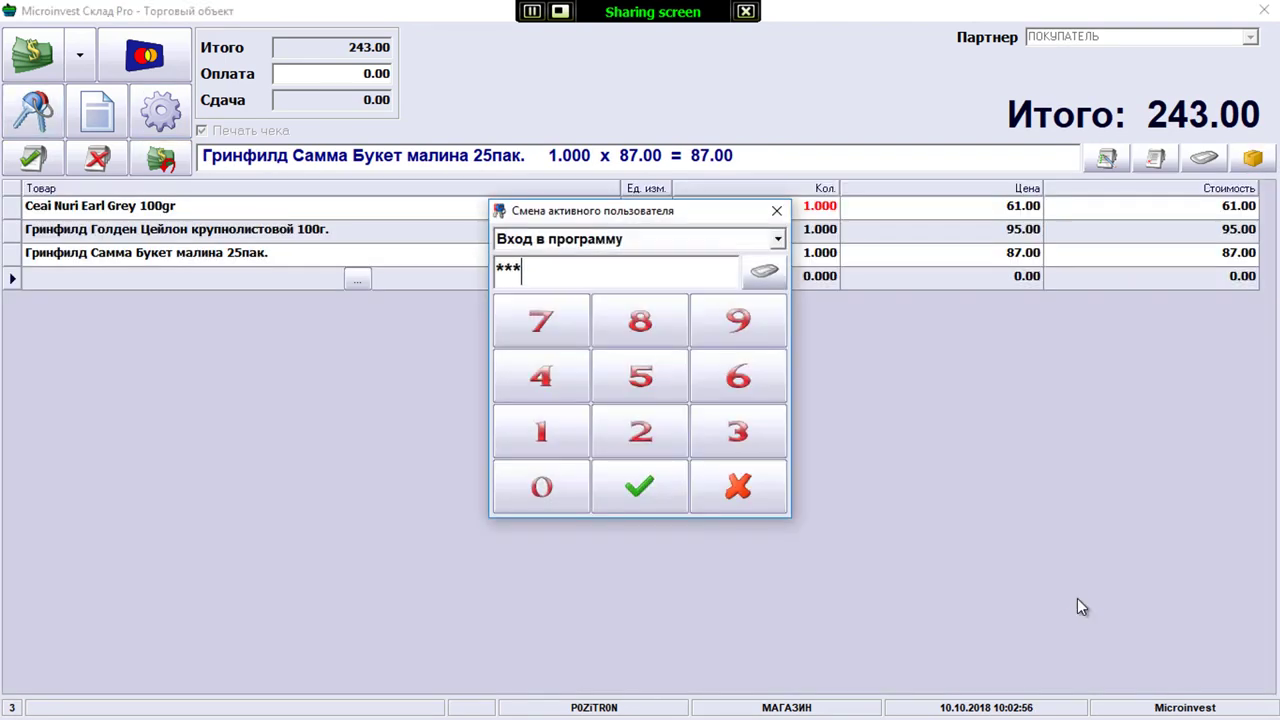
pyautogui.press('Return')
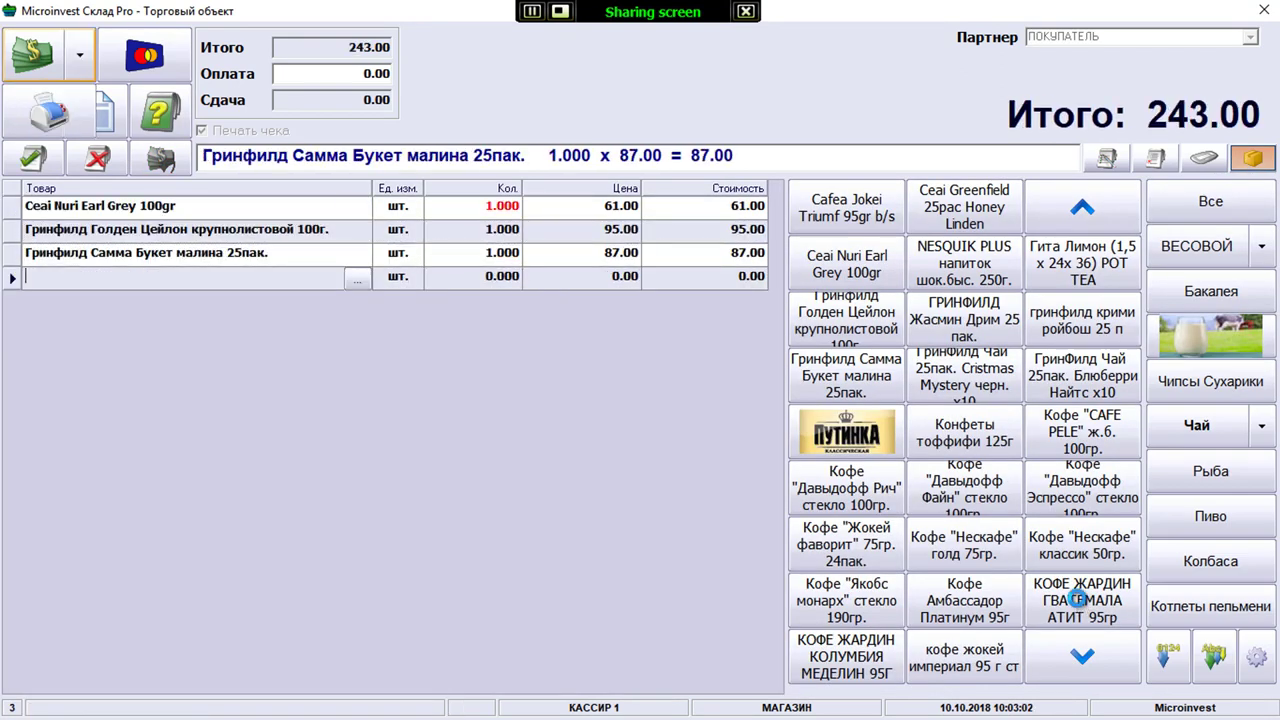
pyautogui.press('Tab')
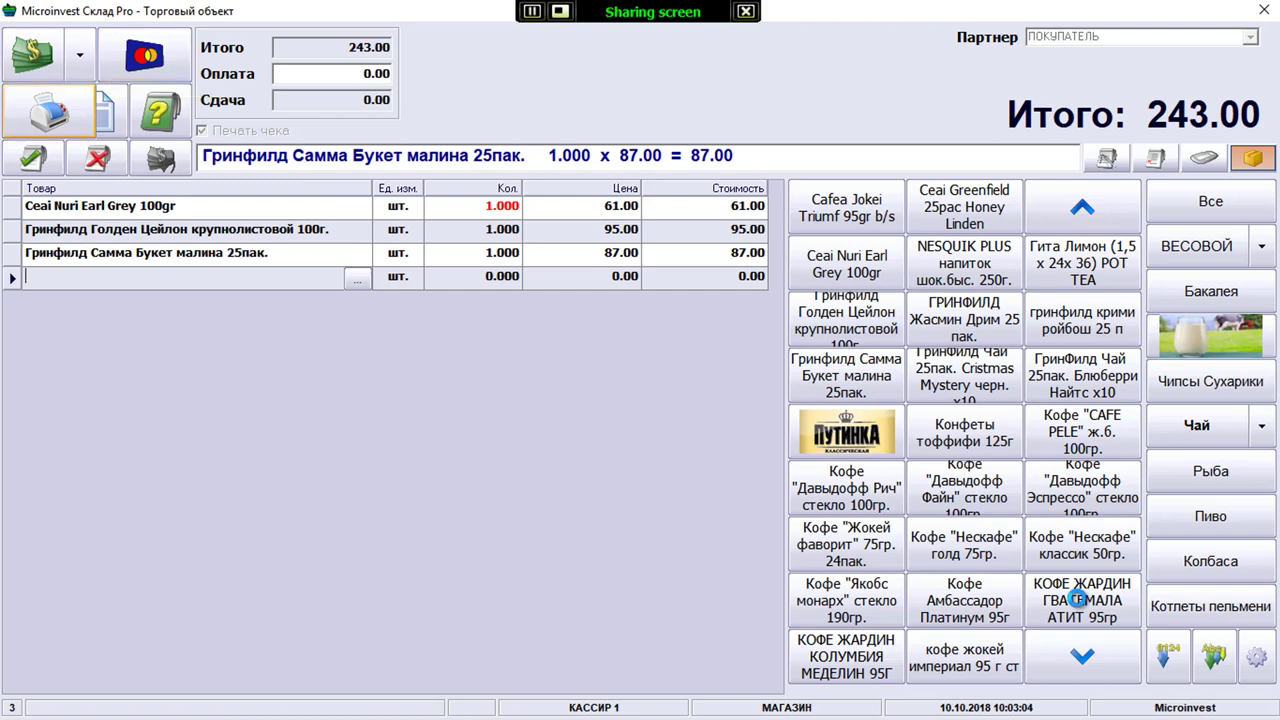
pyautogui.press('Tab')
pyautogui.hotkey('shift', 'Tab')
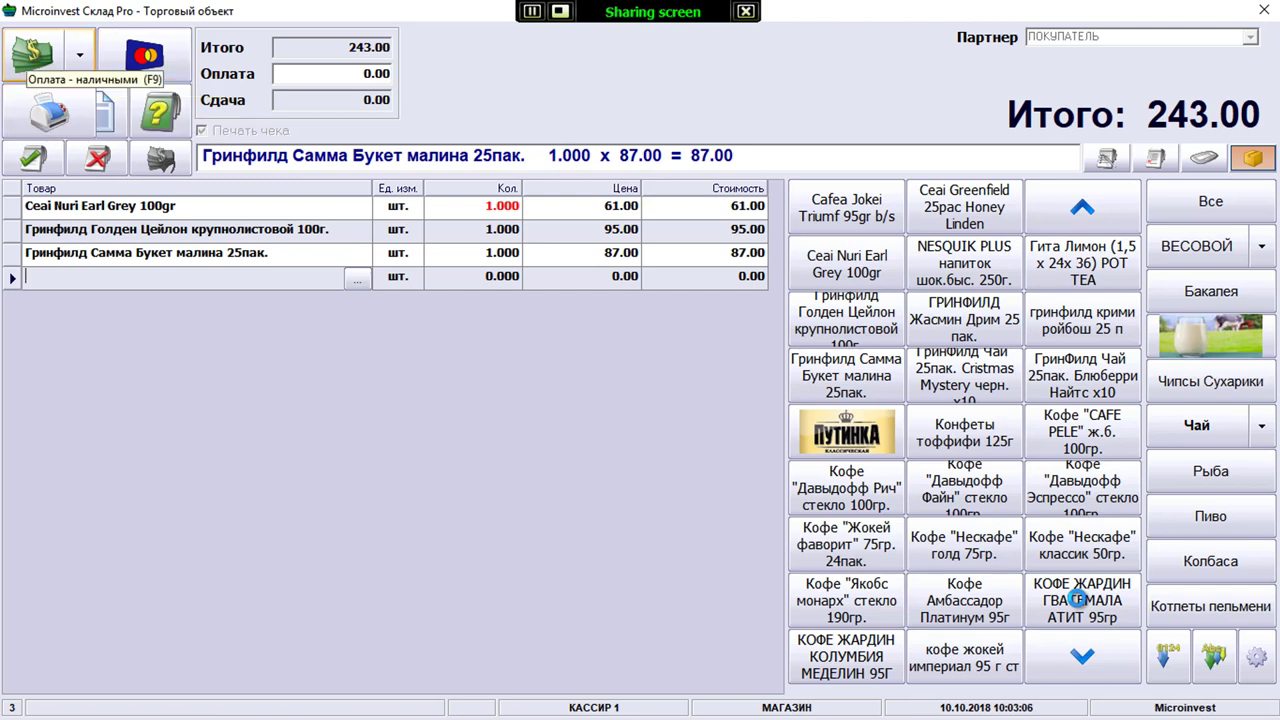
pyautogui.press('Tab')
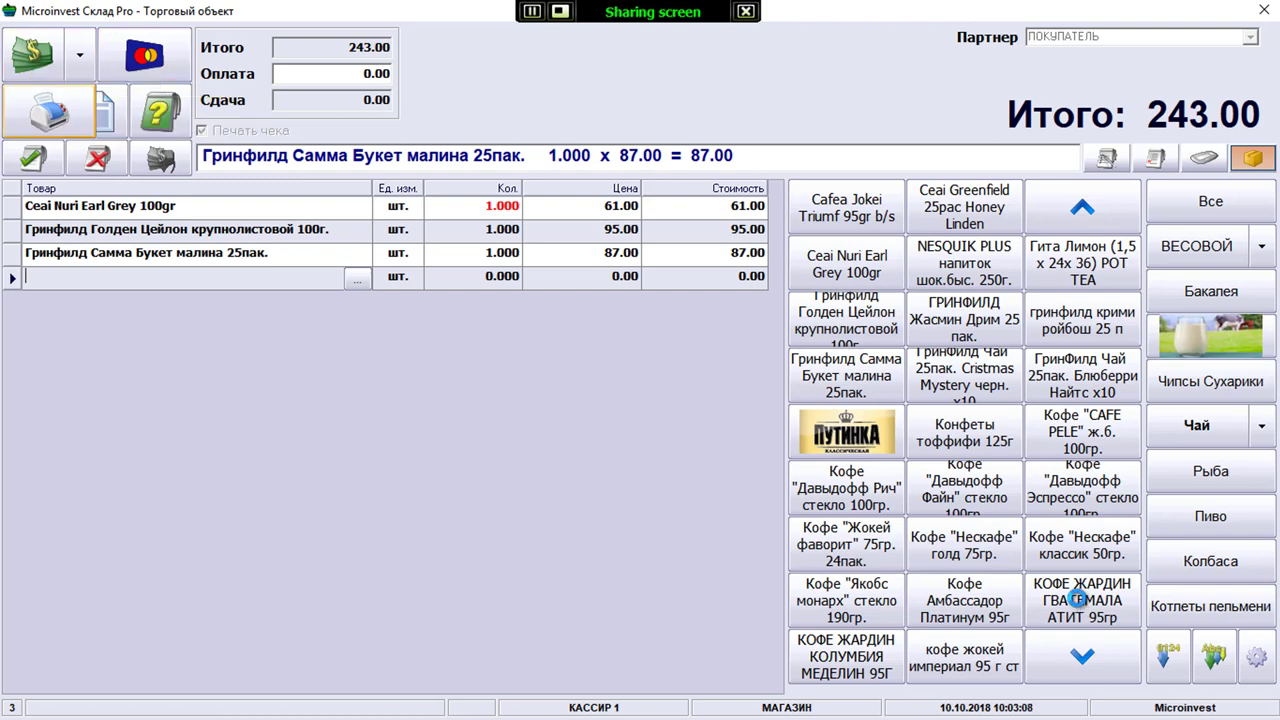
pyautogui.hotkey('shift', 'Tab')
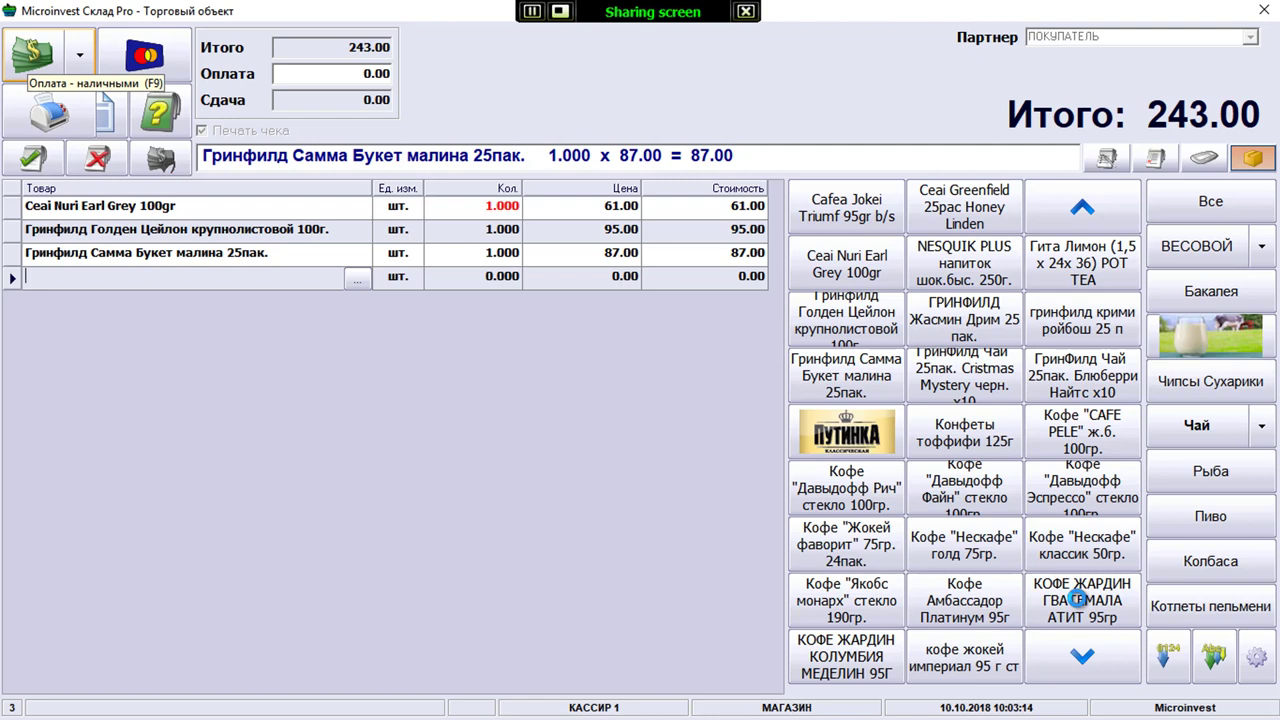
pyautogui.press('Tab')
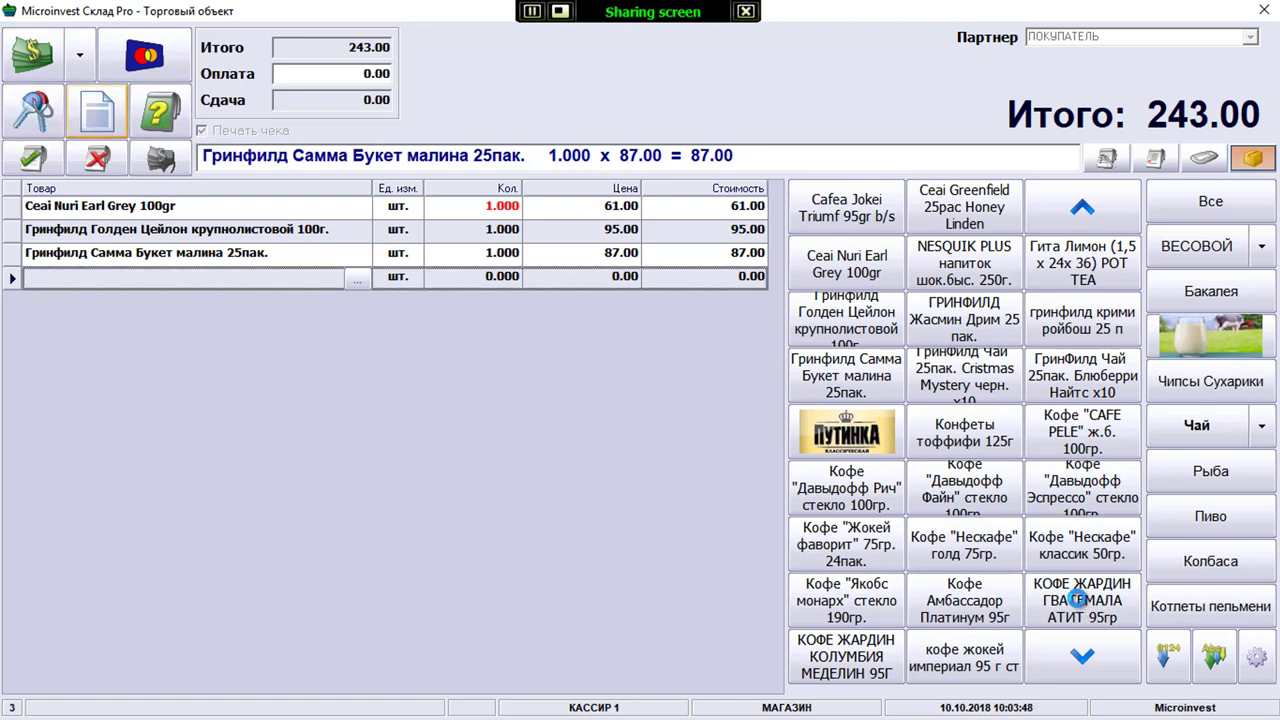
pyautogui.click(97, 112)
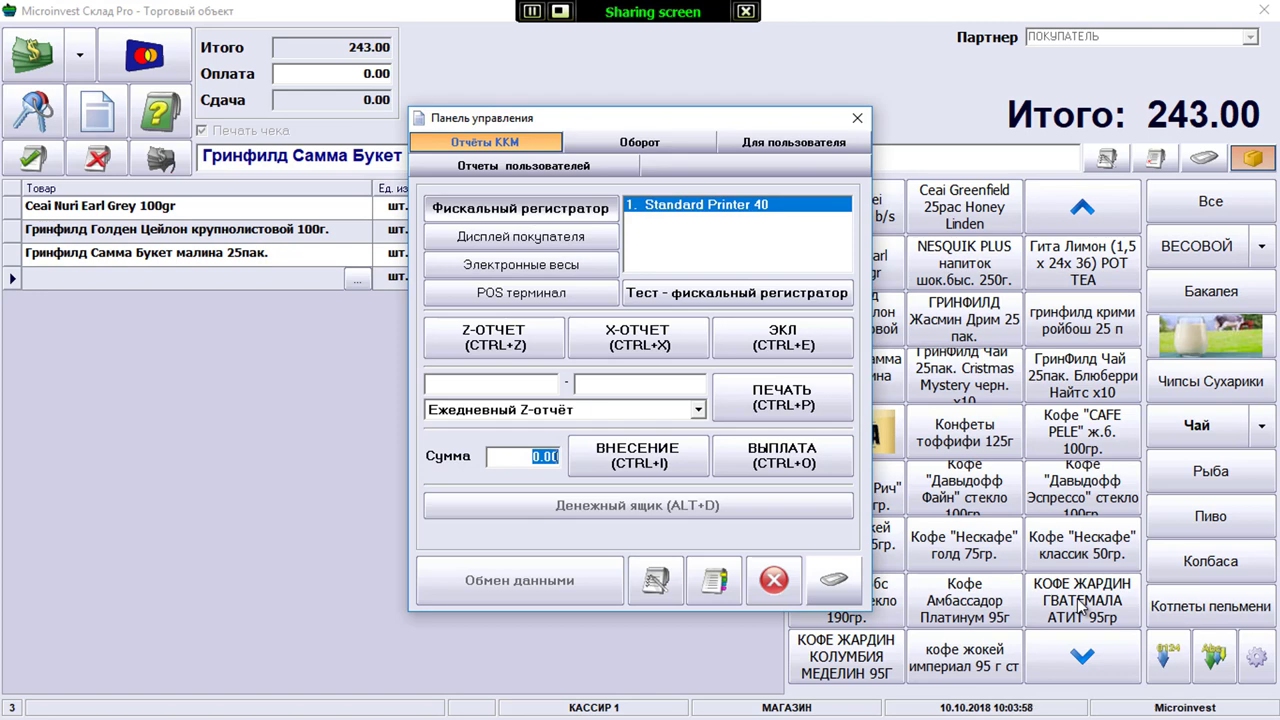
pyautogui.hotkey('ctrl', 'x')
pyautogui.press('Escape')
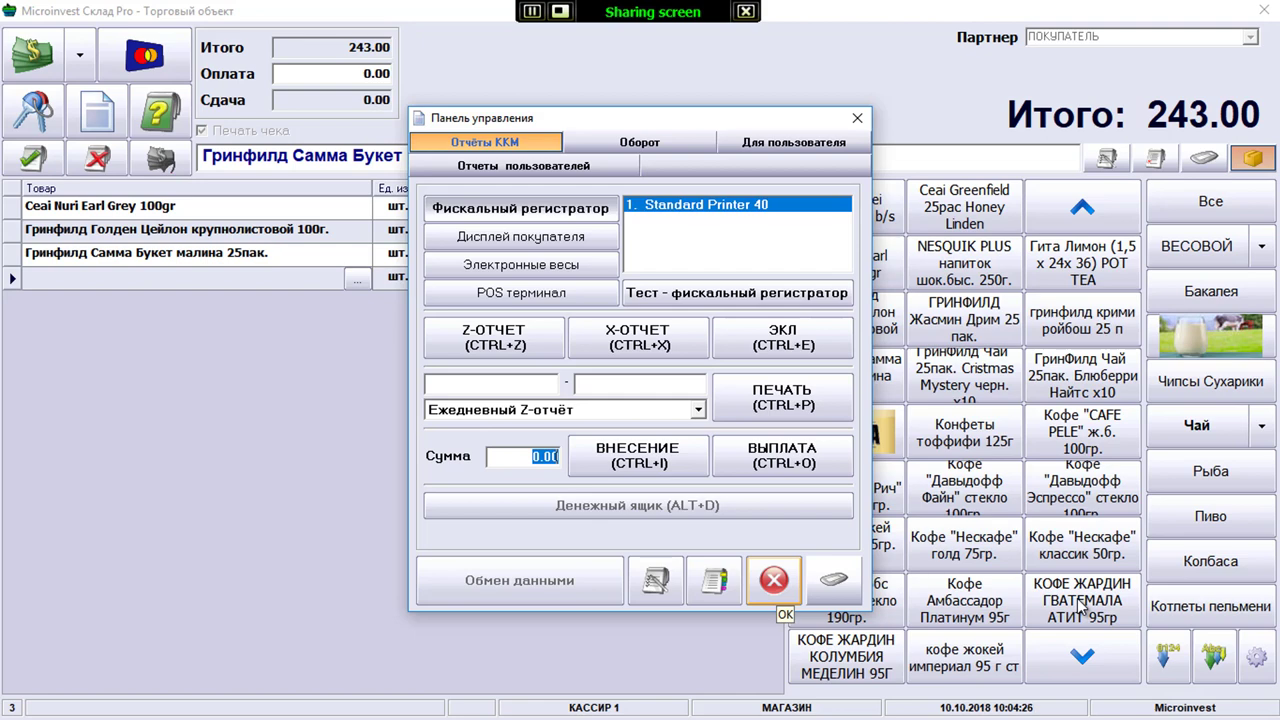
pyautogui.click(773, 580)
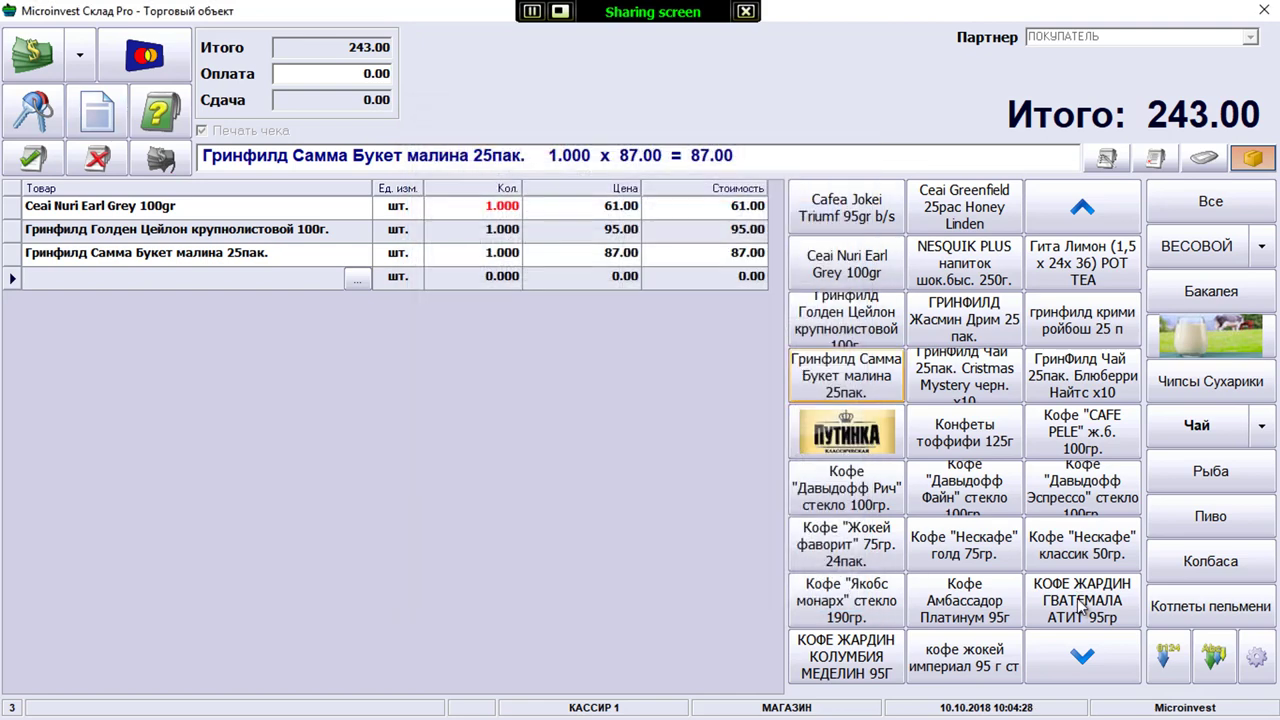
# Add 21 coffees, teas and sweets (Жокей, Давыдофф, Нескафе, Гринфилд, Жардин, etc.) to the receipt
pyautogui.click(964, 432)
pyautogui.click(846, 488)
pyautogui.click(846, 544)
pyautogui.click(846, 600)
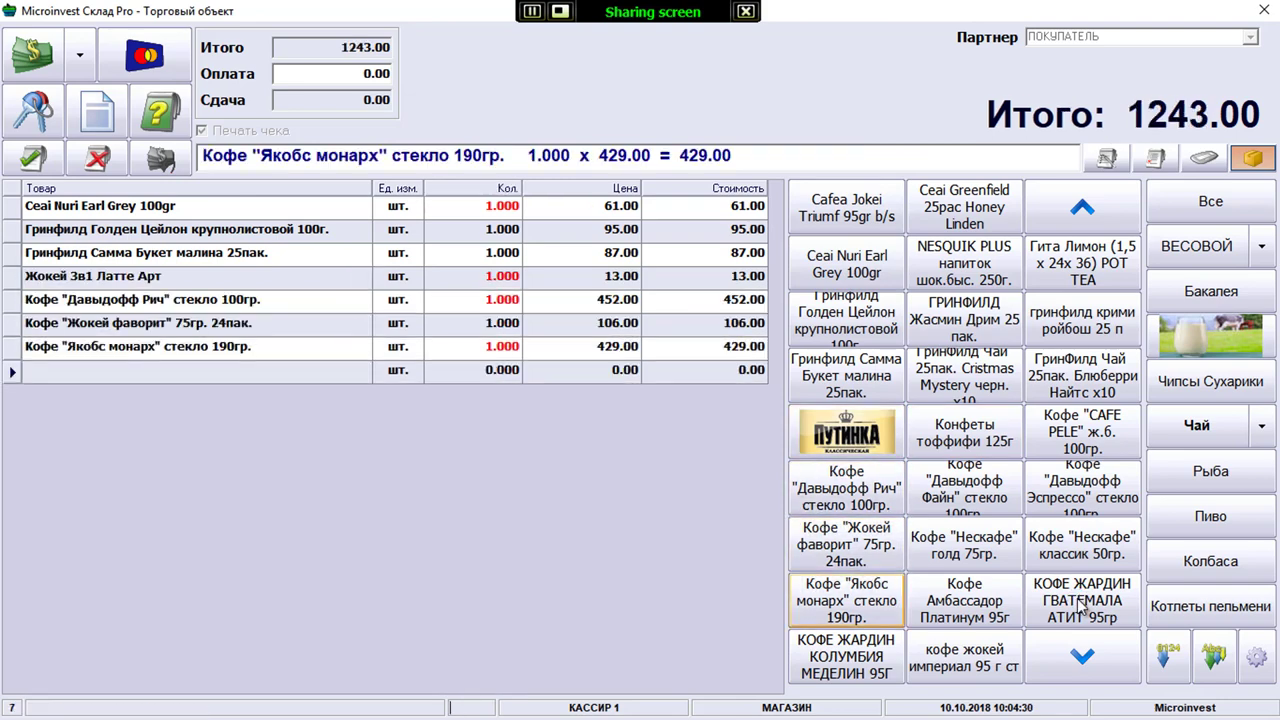
pyautogui.click(964, 600)
pyautogui.click(964, 544)
pyautogui.click(964, 488)
pyautogui.click(964, 432)
pyautogui.click(964, 375)
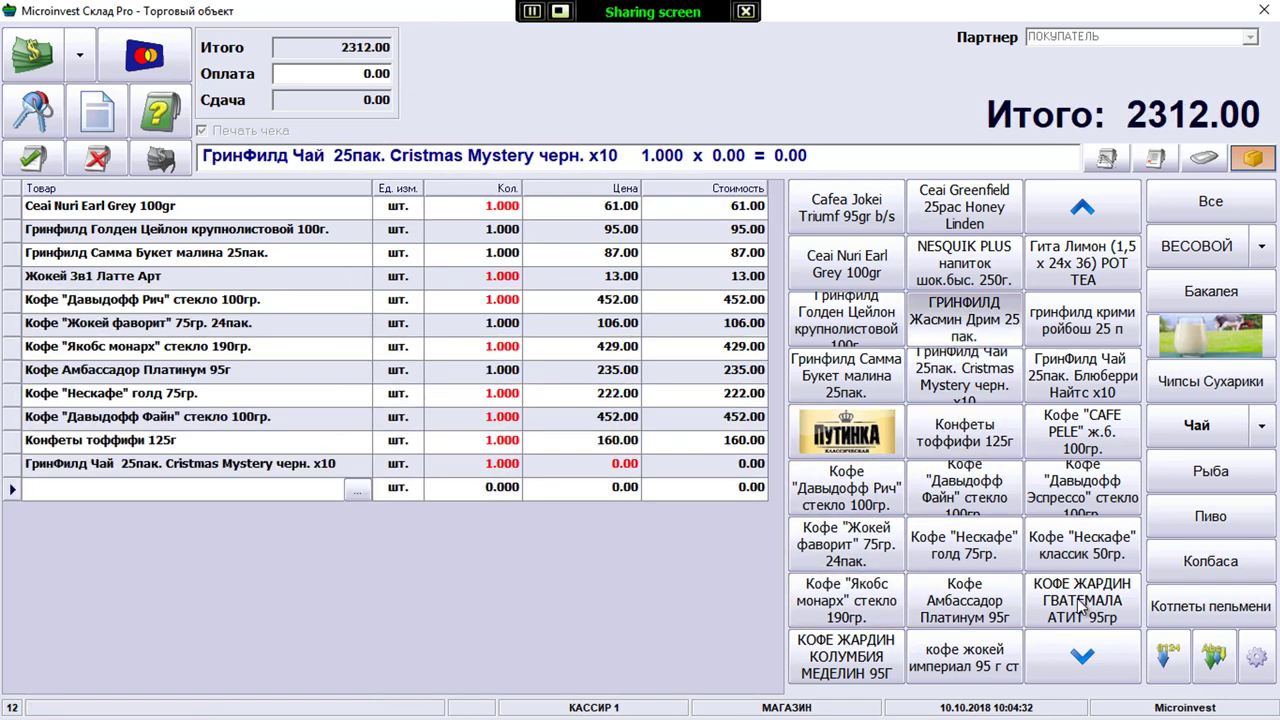
pyautogui.click(964, 318)
pyautogui.click(964, 207)
pyautogui.click(964, 262)
pyautogui.click(1082, 262)
pyautogui.click(1082, 320)
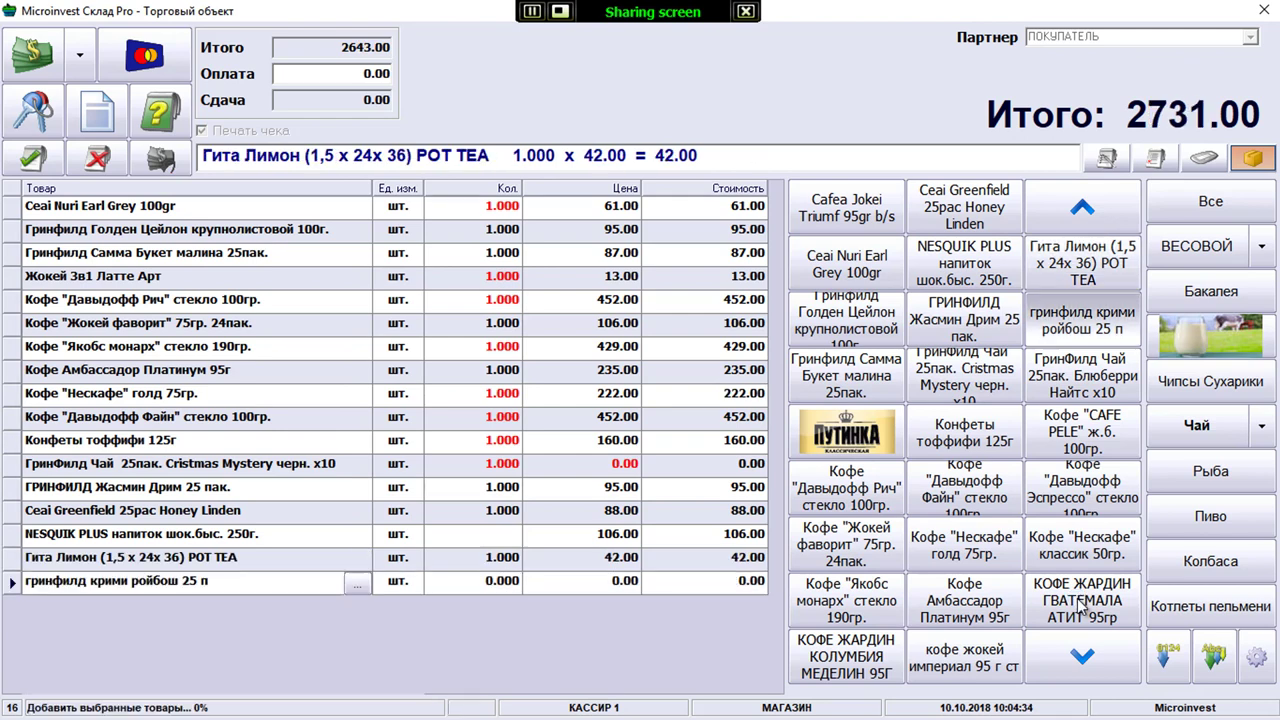
pyautogui.click(1082, 375)
pyautogui.click(1082, 432)
pyautogui.click(1082, 488)
pyautogui.click(1082, 544)
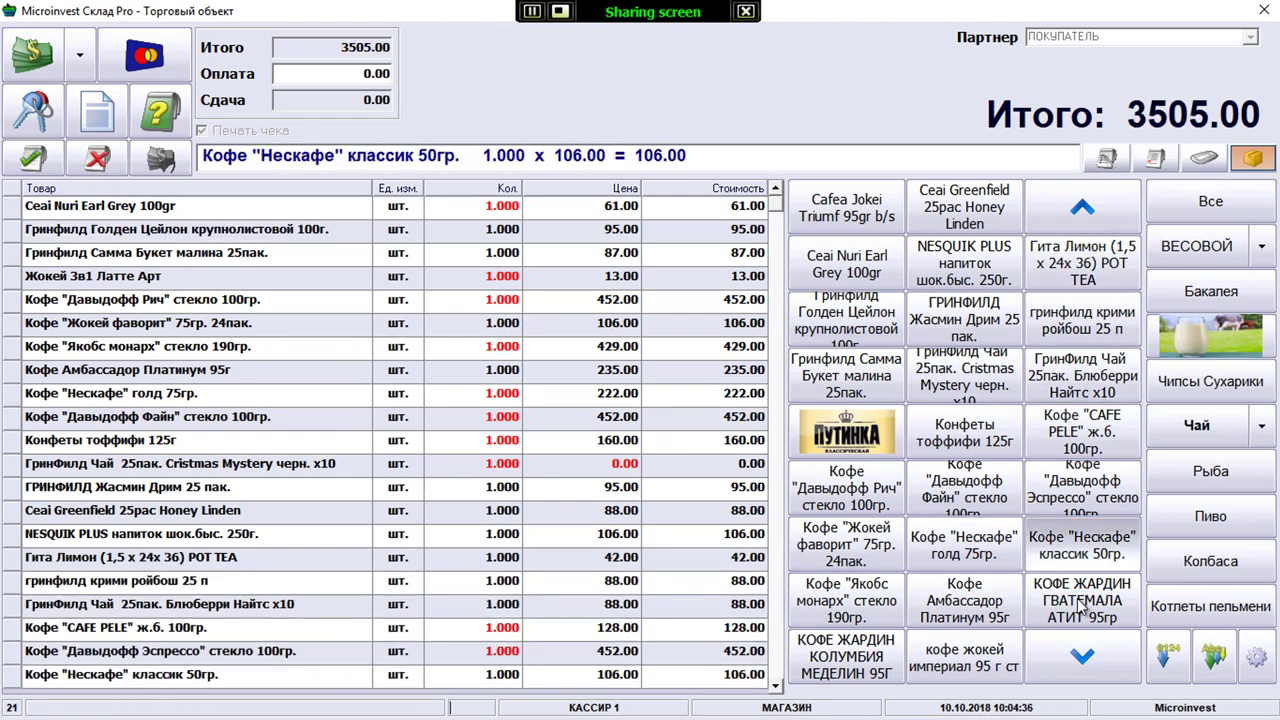
pyautogui.click(1082, 600)
pyautogui.click(964, 657)
pyautogui.click(846, 657)
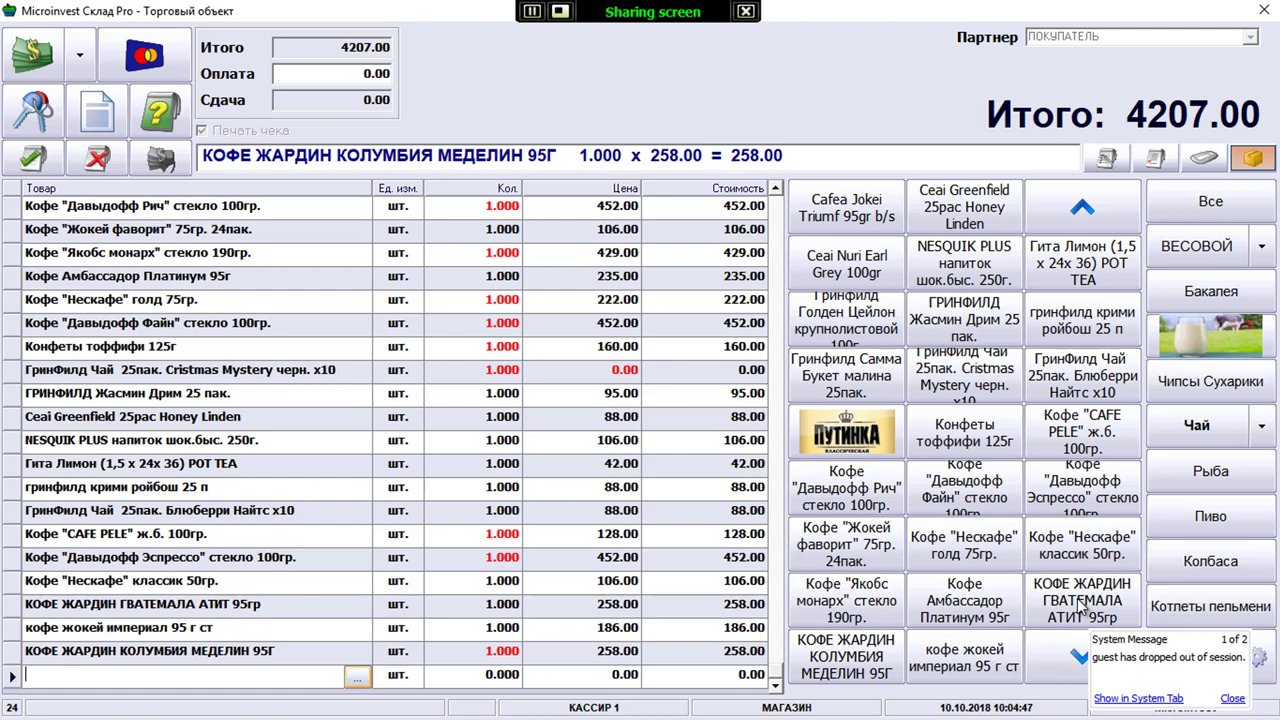
# Dismiss the product selection list and return to the empty line ending the receipt
pyautogui.press('Return')
pyautogui.press('Tab')
pyautogui.press('Tab')
pyautogui.press('Delete')
pyautogui.press('Delete')
pyautogui.press('Delete')
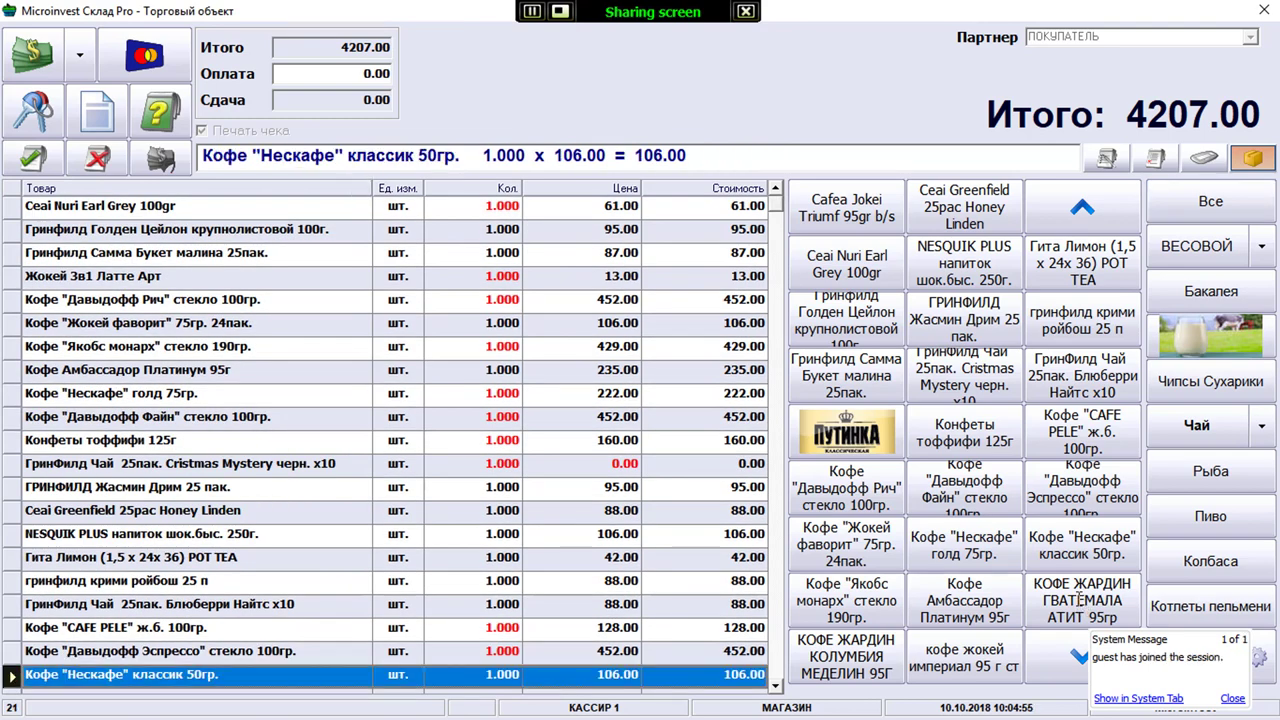
pyautogui.press('Down')
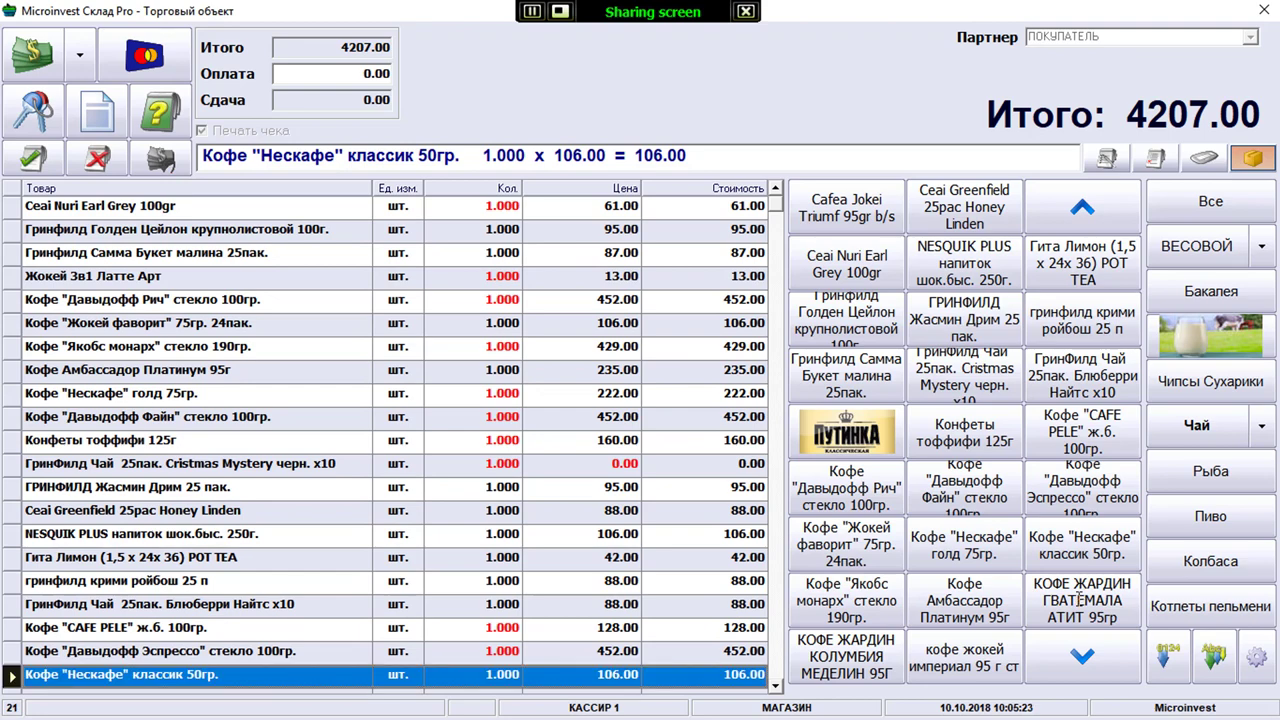
# Add another Давыдофф Рич coffee, bringing the total to 4553.00, then void the whole receipt
pyautogui.click(847, 488)
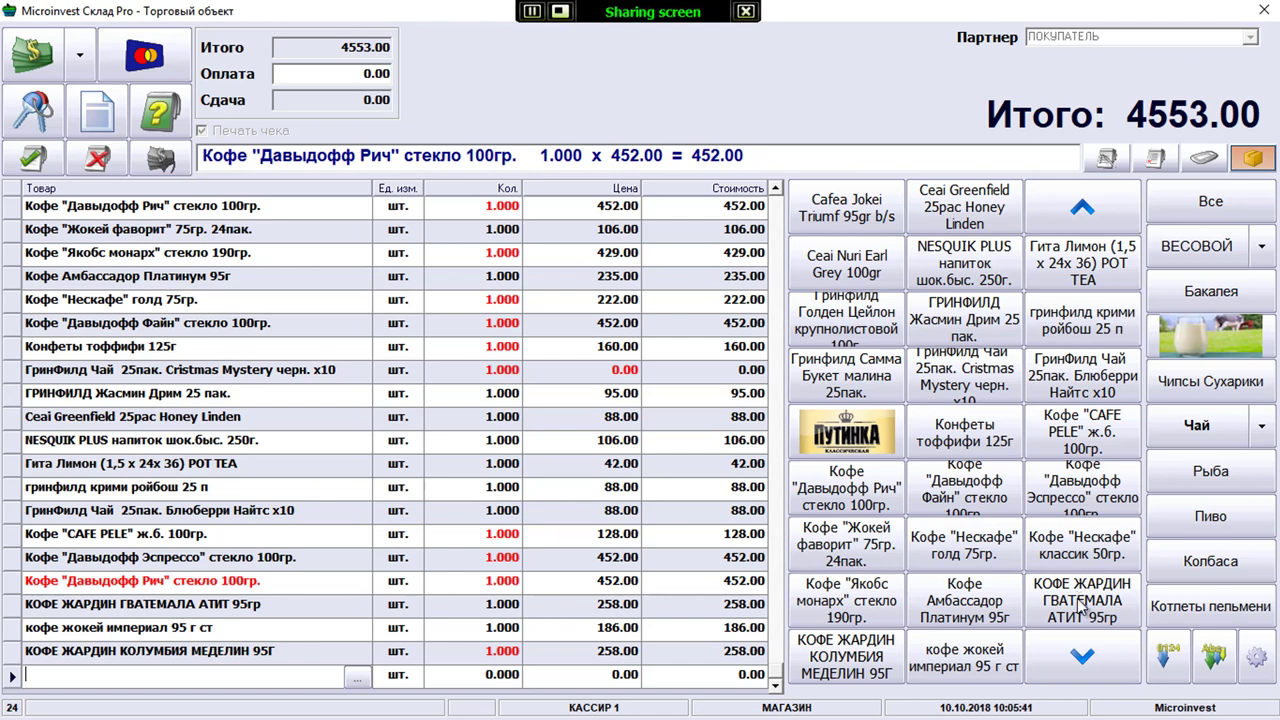
pyautogui.press('Down')
pyautogui.press('Return')
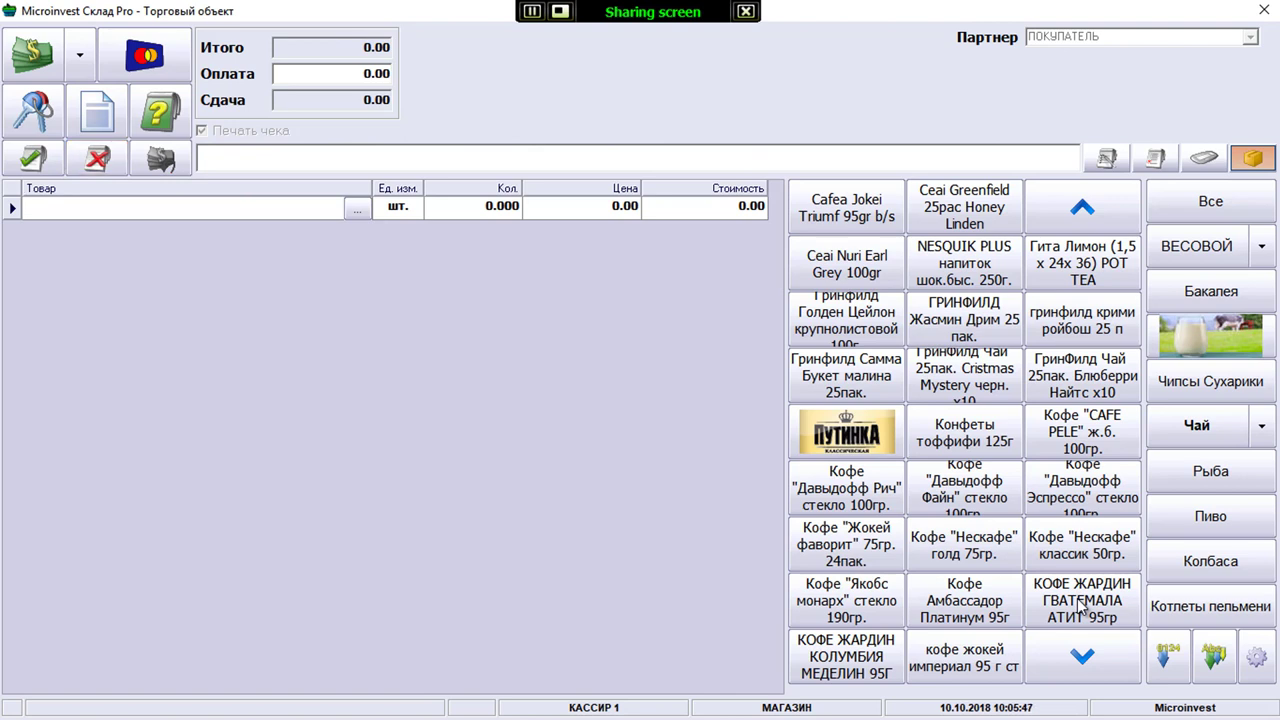
# Log back in as POZITRON using Вход в программу and the owner PIN, then bring Explorer's Pictures folder forward
pyautogui.press('Left')
pyautogui.press('Left')
pyautogui.press('Return')
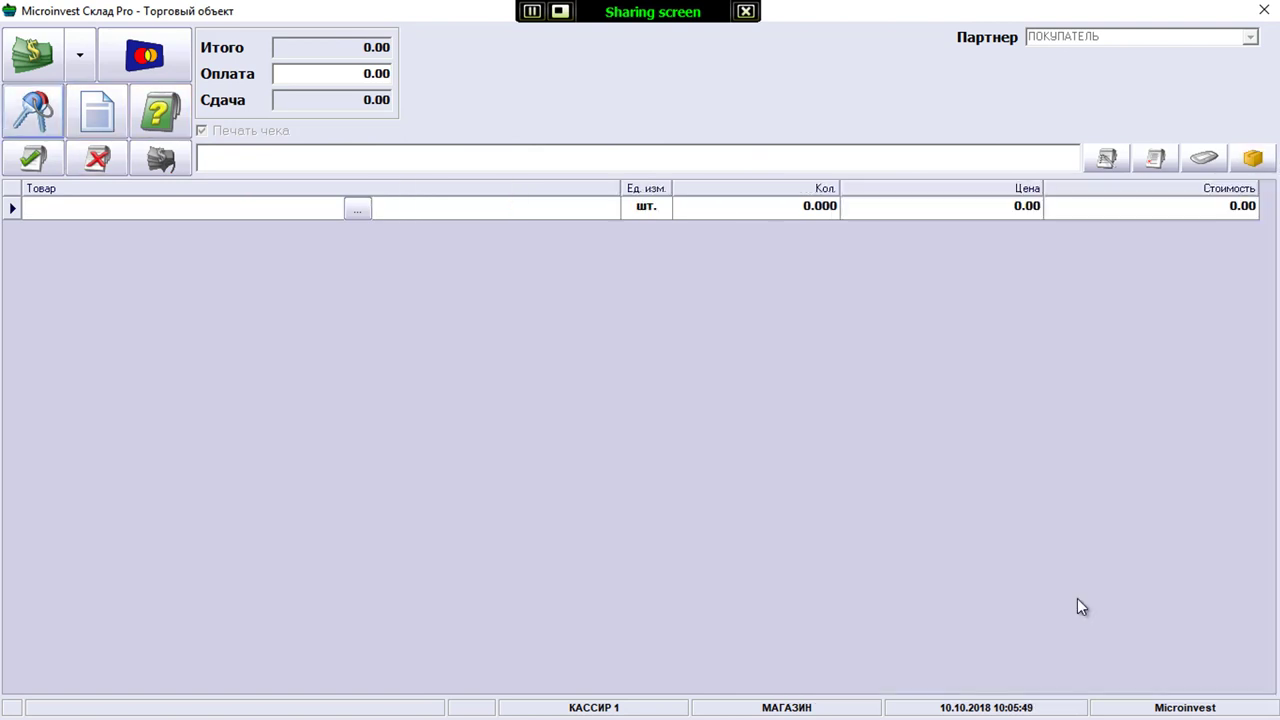
pyautogui.hotkey('alt', 'Down')
pyautogui.press('Return')
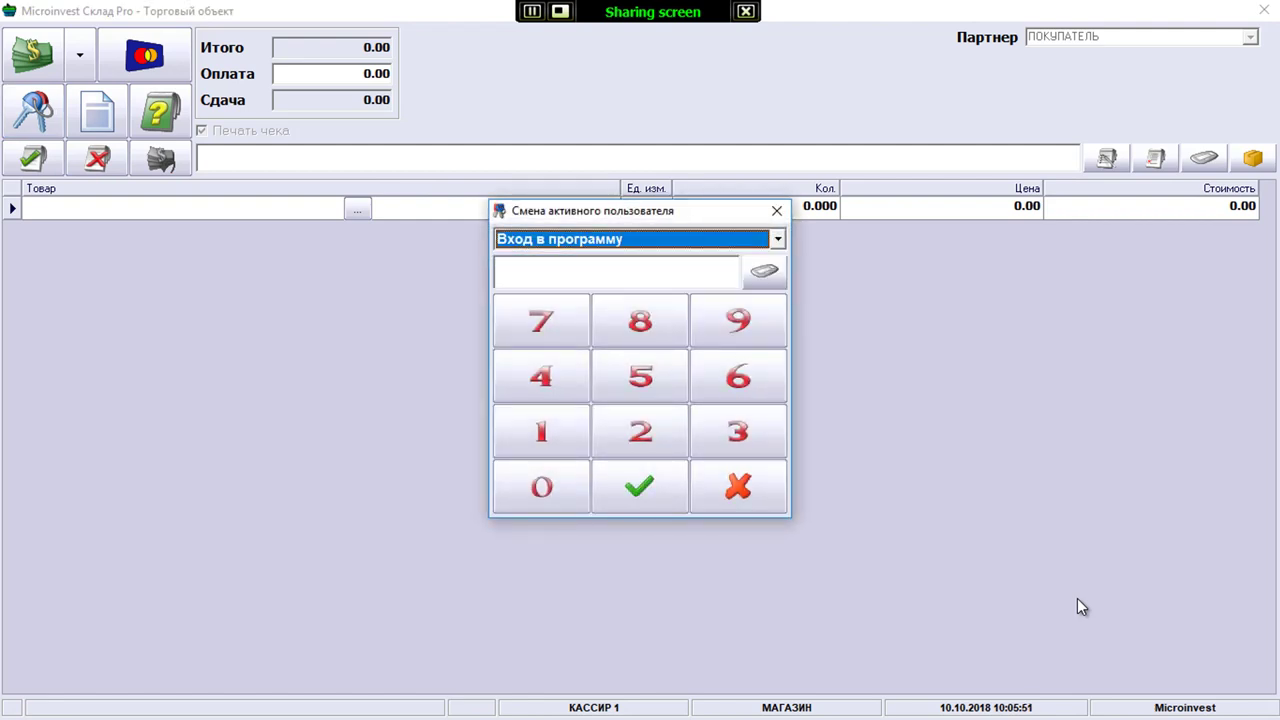
pyautogui.press('Tab')
pyautogui.write('1111')
pyautogui.press('Return')
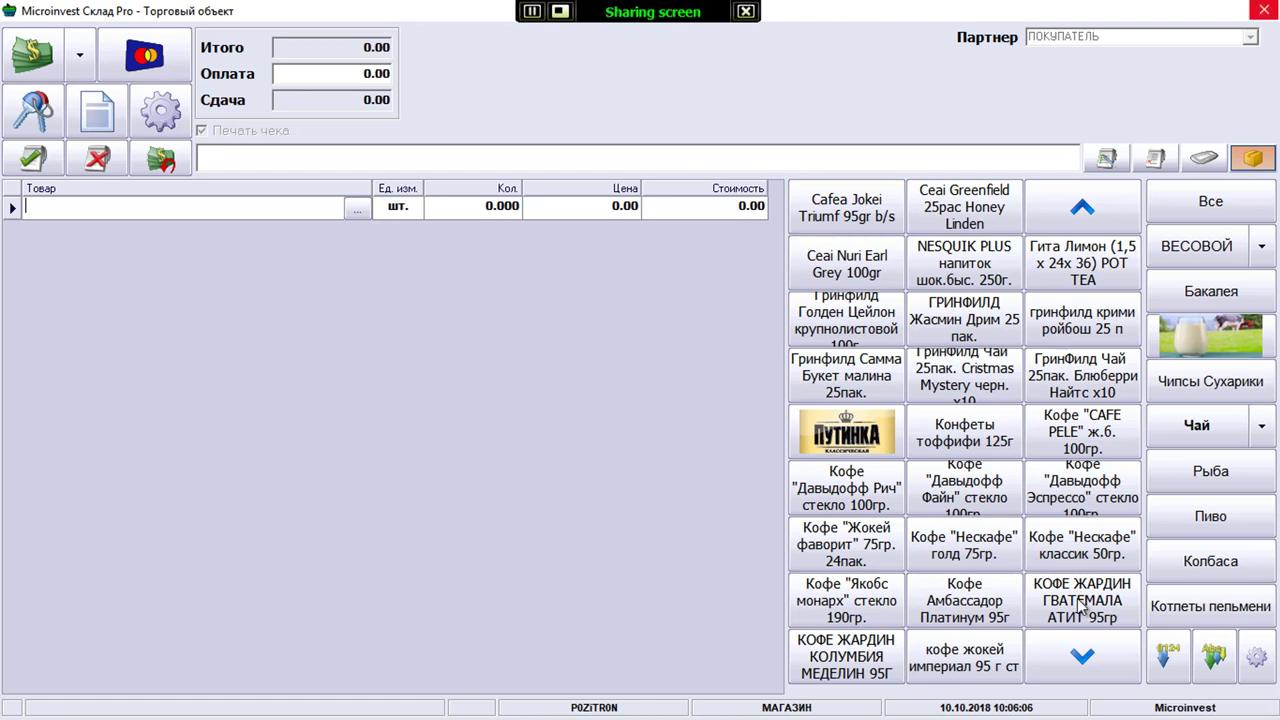
pyautogui.hotkey('alt', 'Tab')
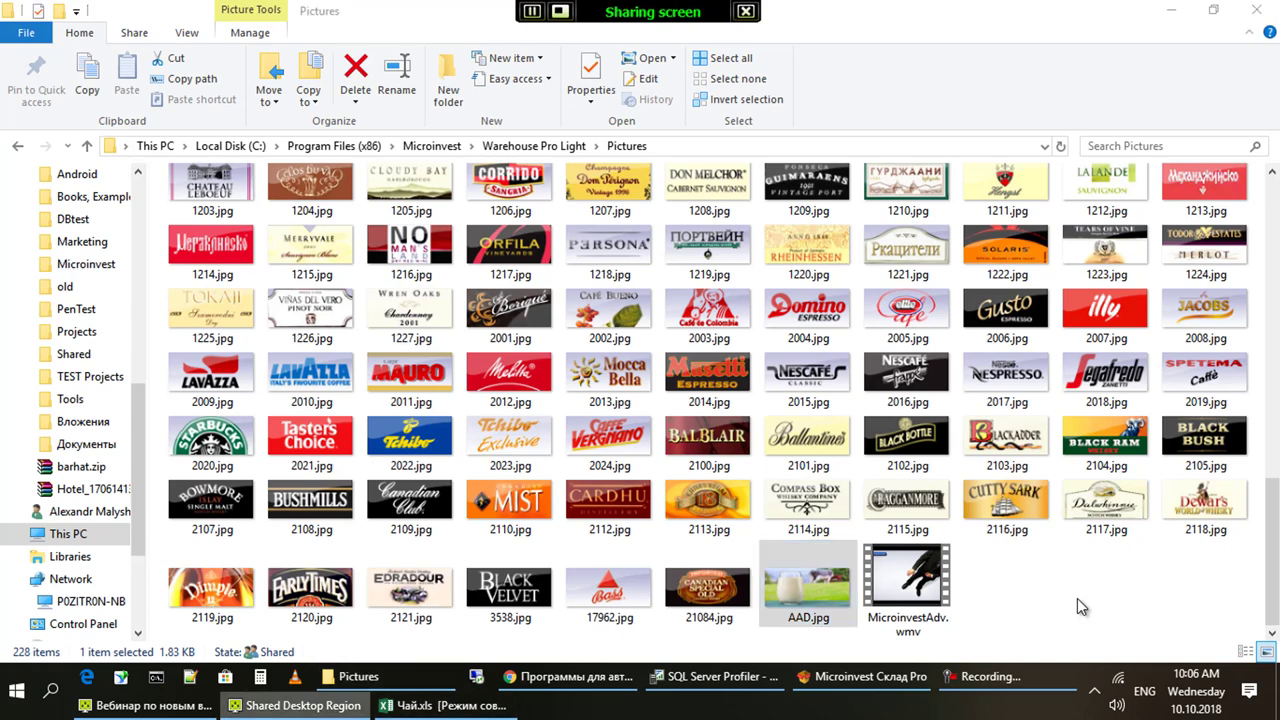
# Bring the ISL Groop webinar window to the front and focus its chat message box
pyautogui.hotkey('alt', 'Tab')
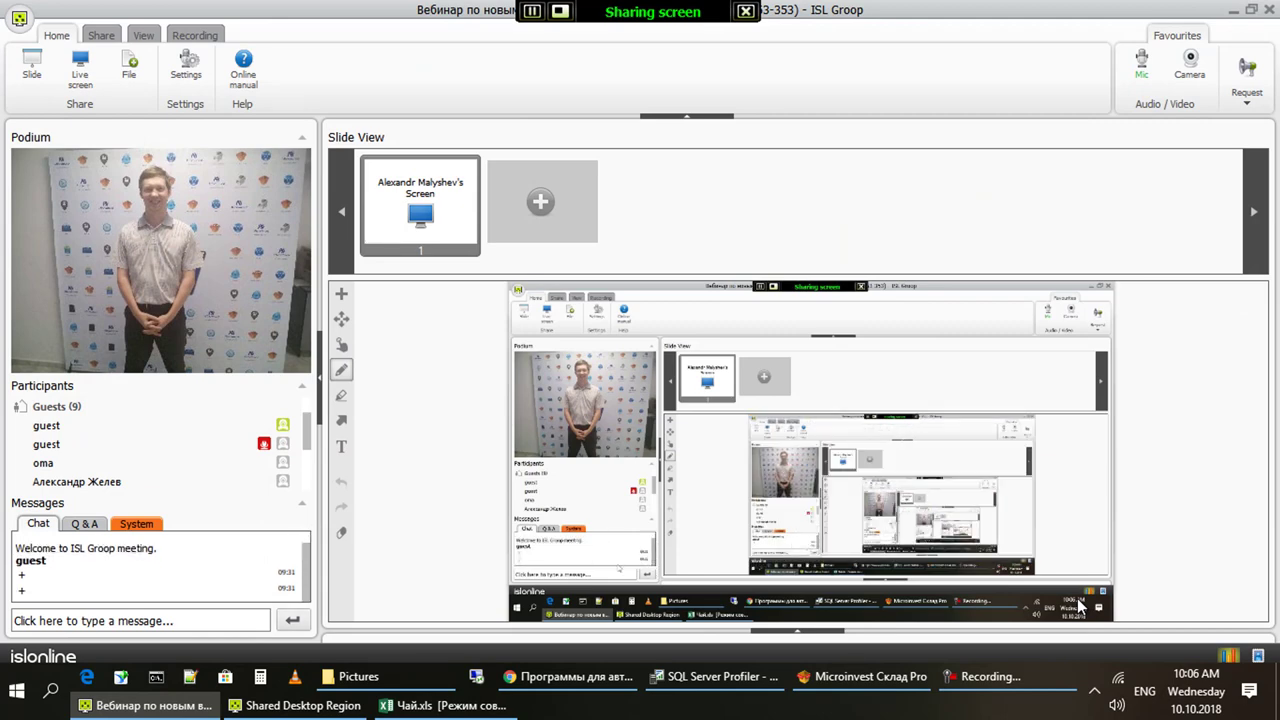
pyautogui.click(140, 620)
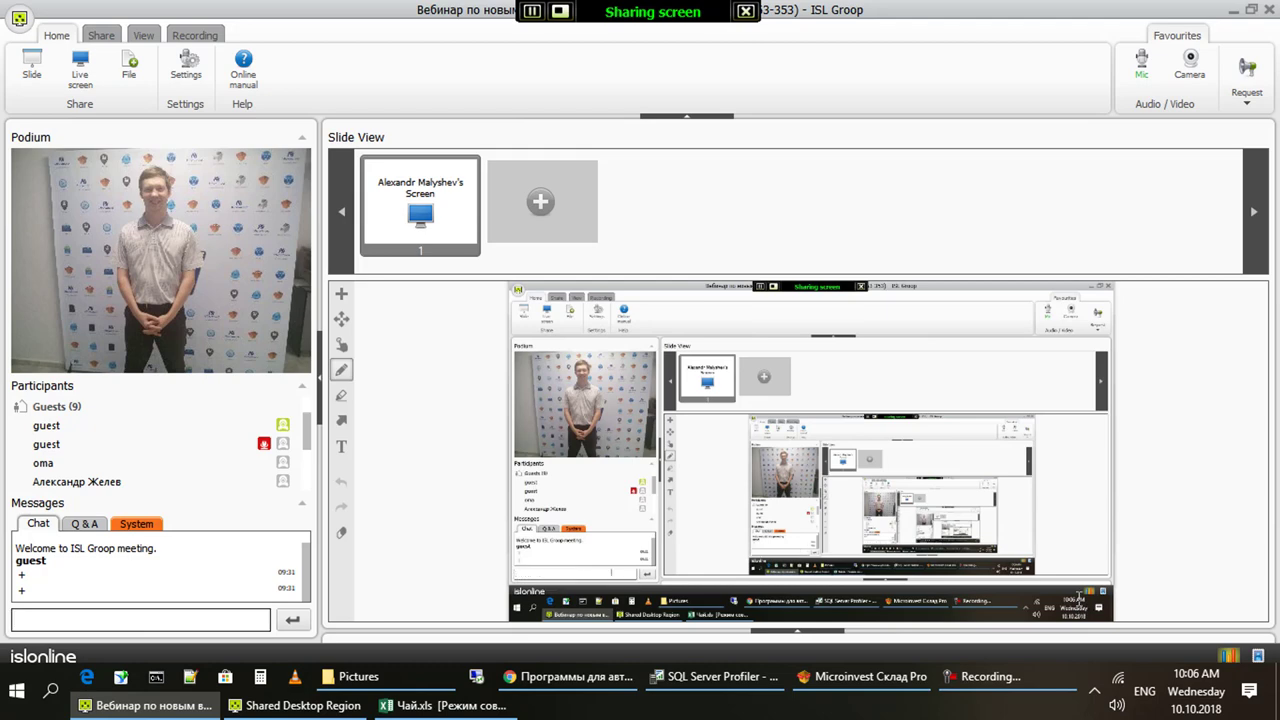